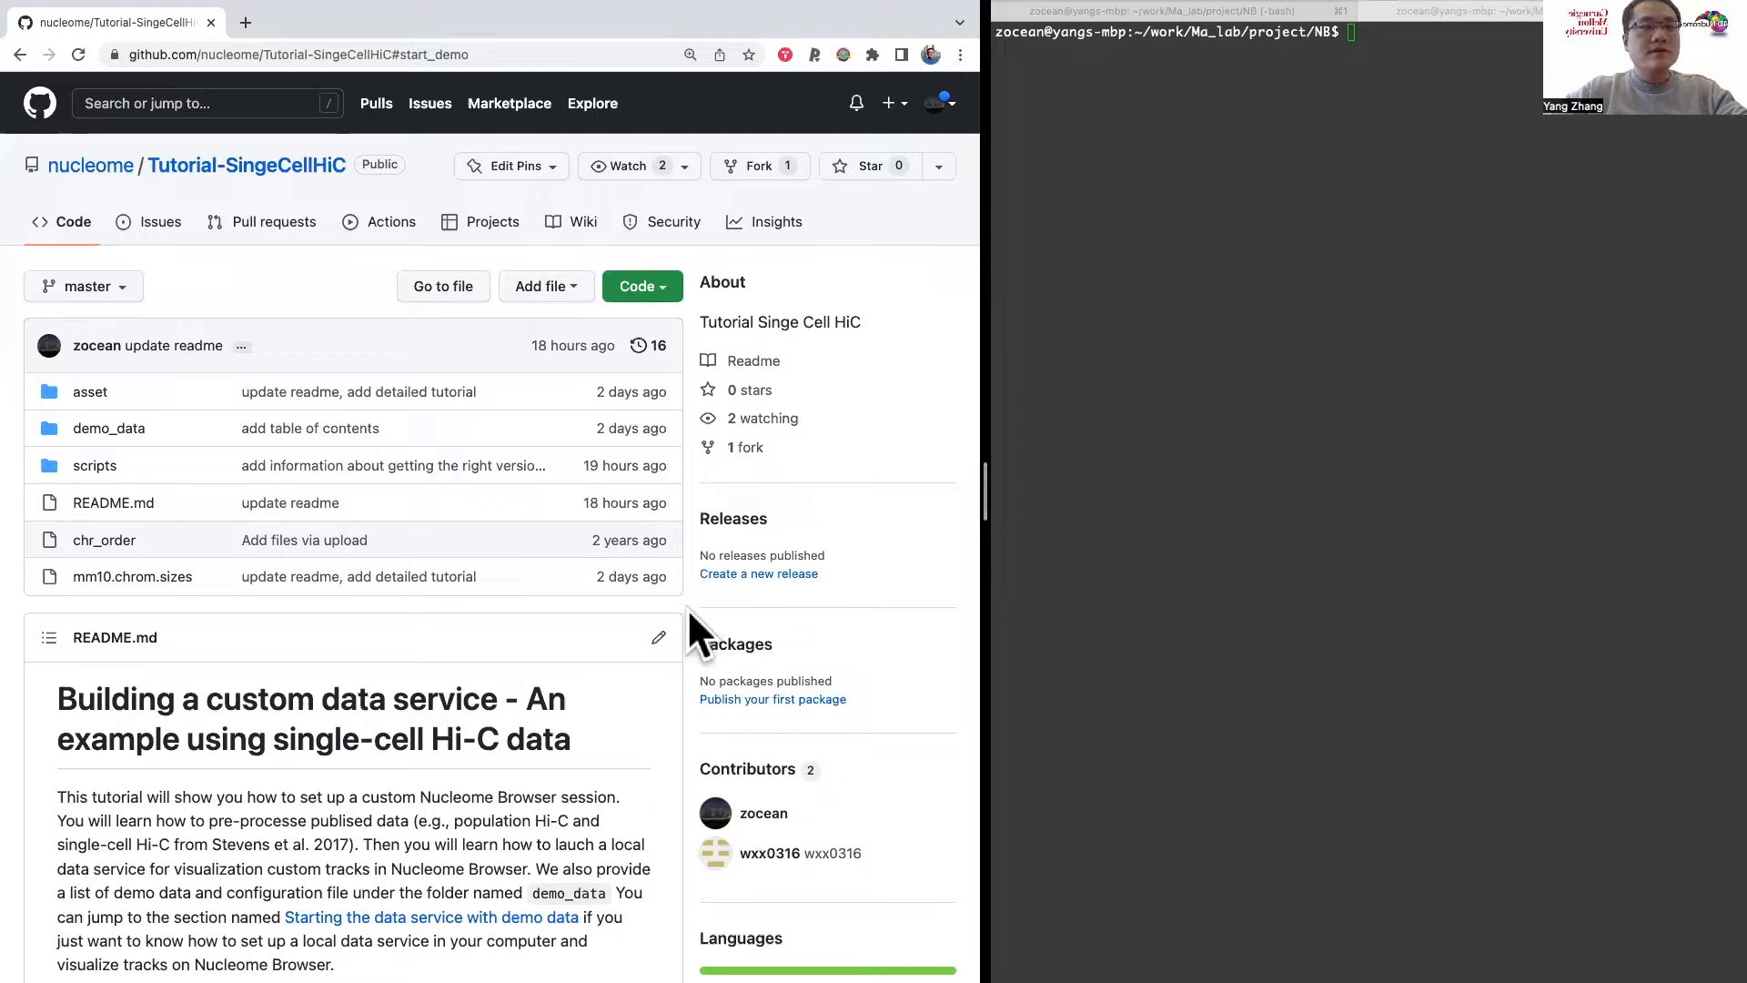
Step: Examine the repository's file list and the README's introduction and table of contents
scroll(621, 698, "down", 1)
scroll(622, 699, "down", 4)
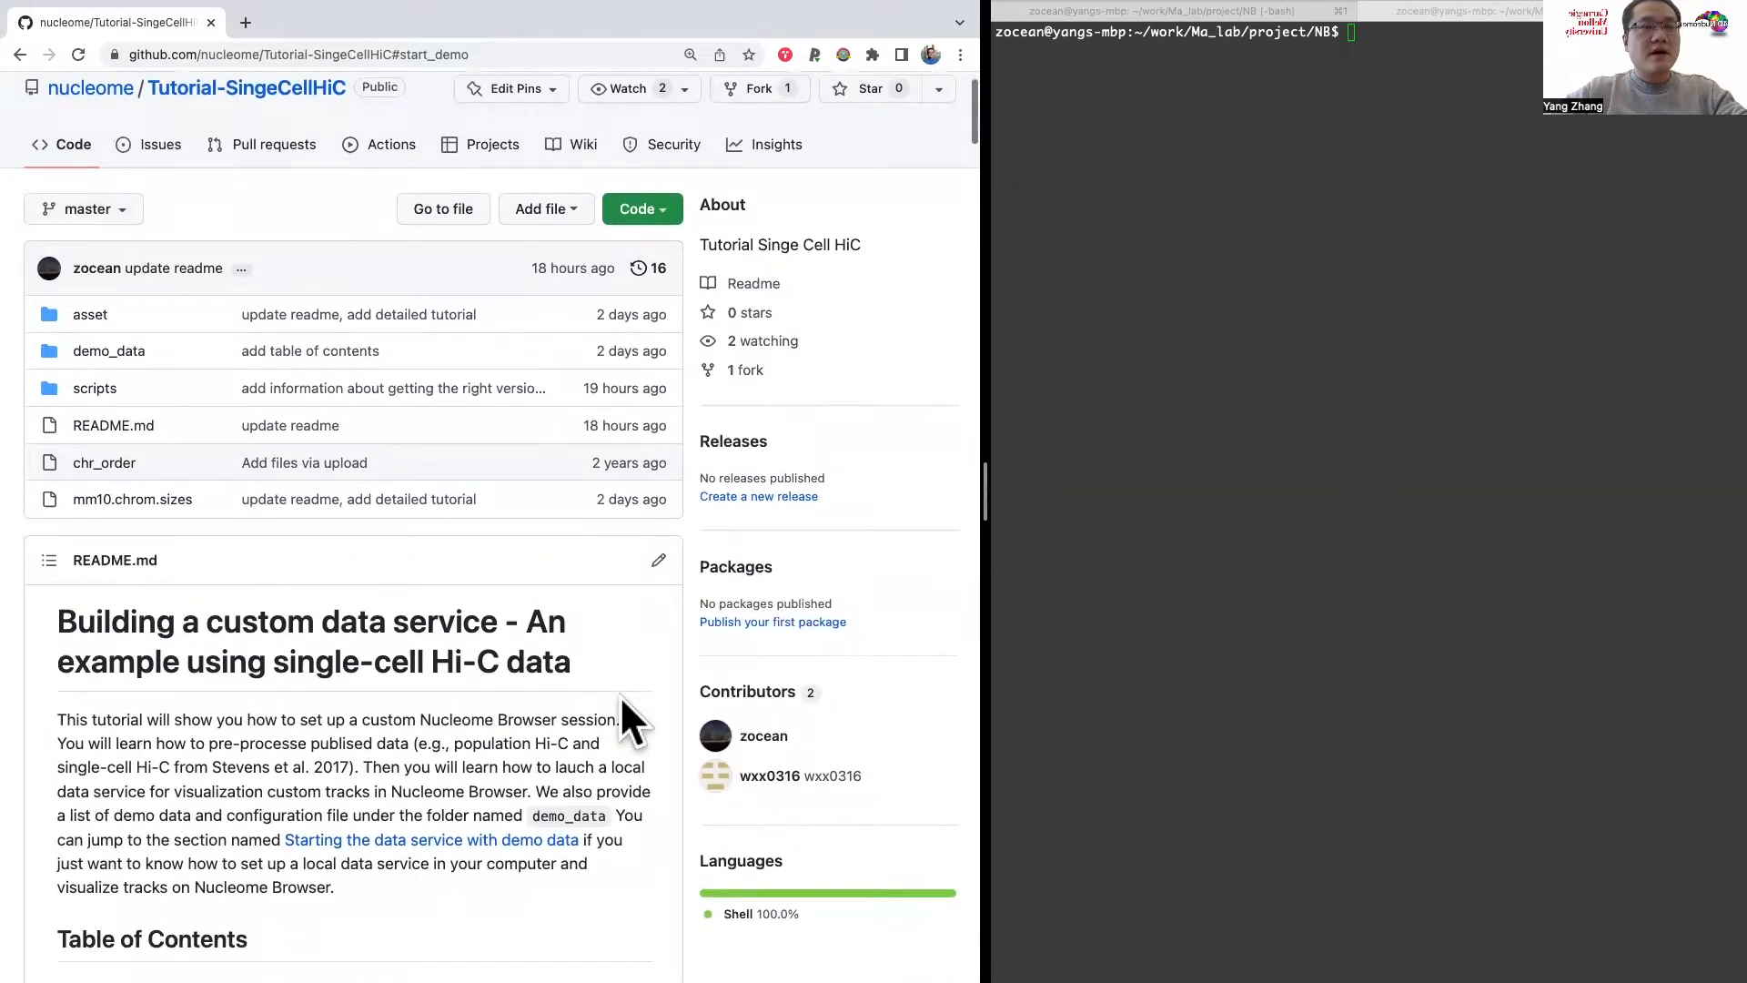
scroll(621, 698, "down", 8)
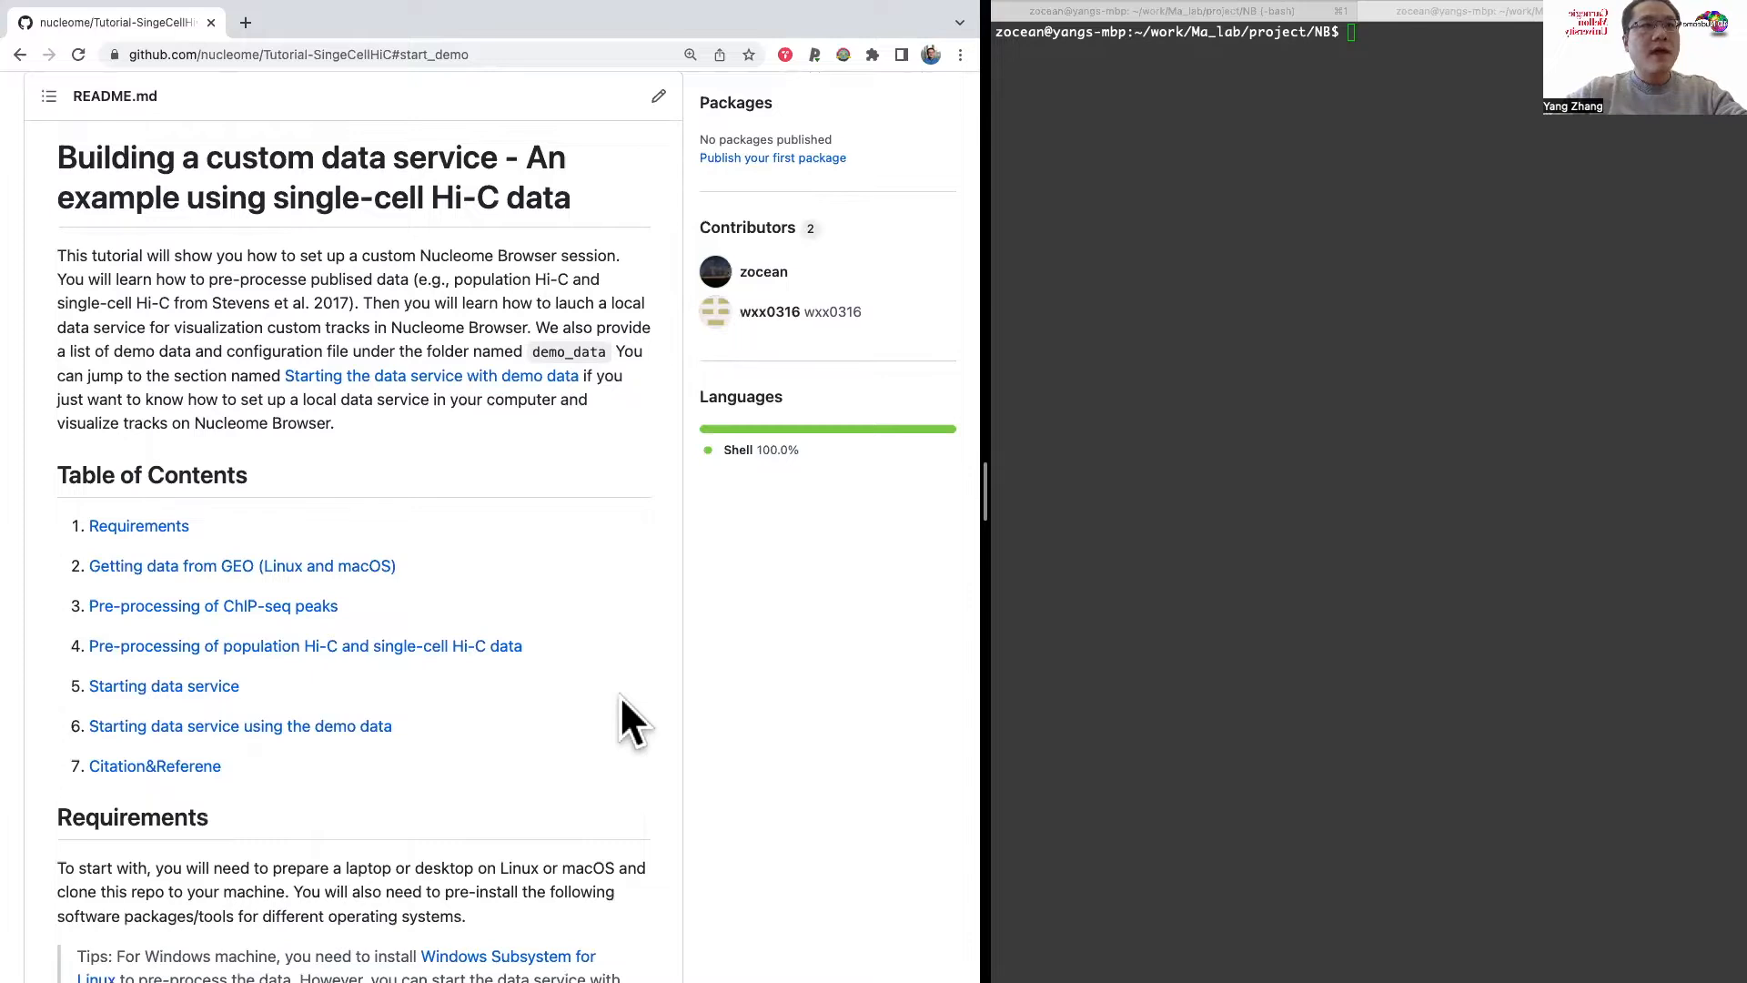
scroll(622, 698, "down", 1)
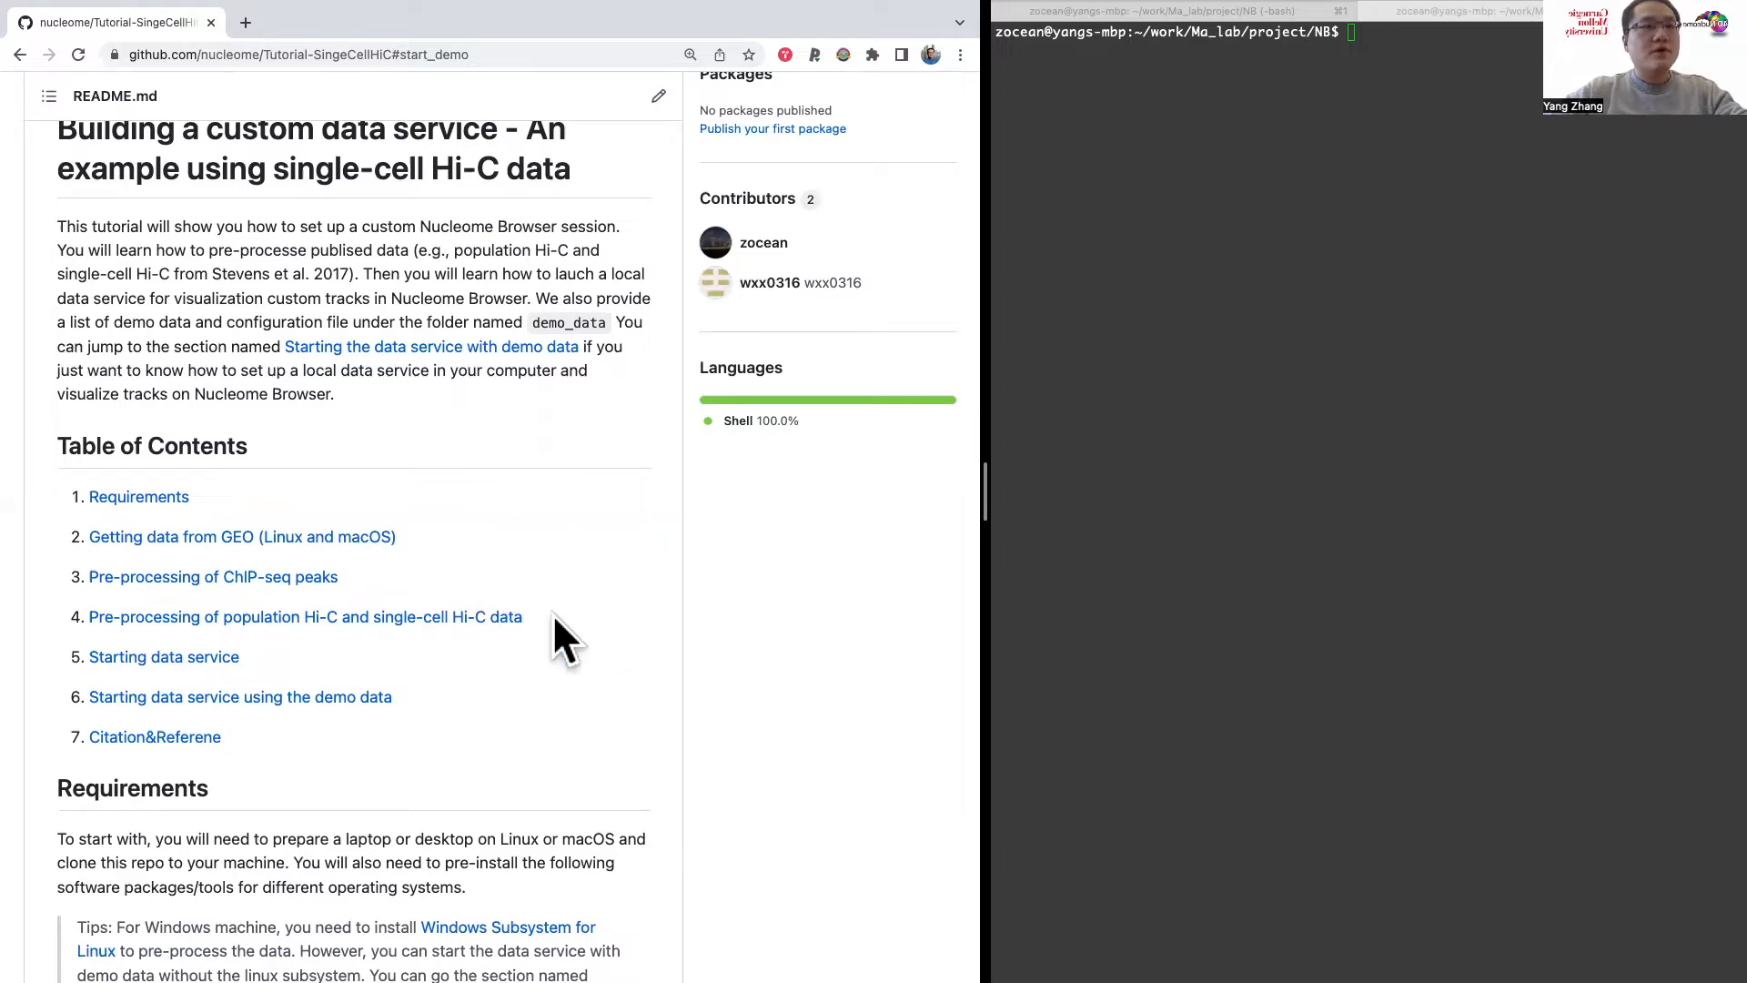
scroll(555, 617, "up", 5)
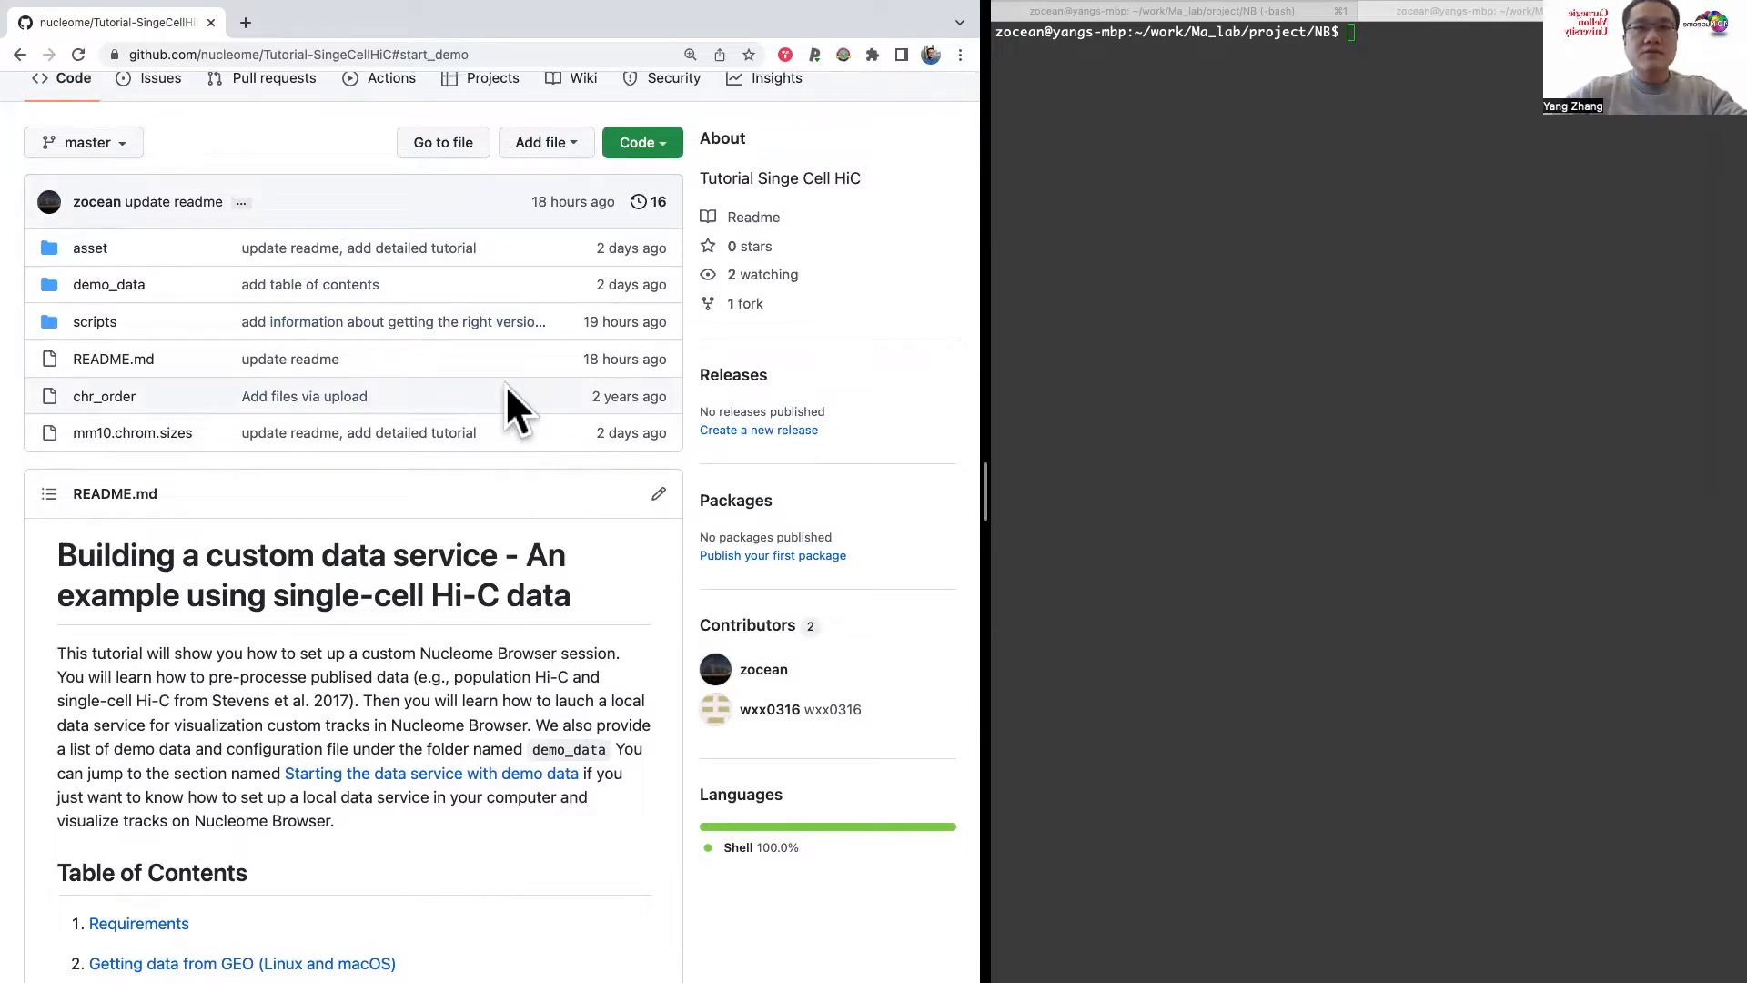
scroll(507, 387, "down", 2)
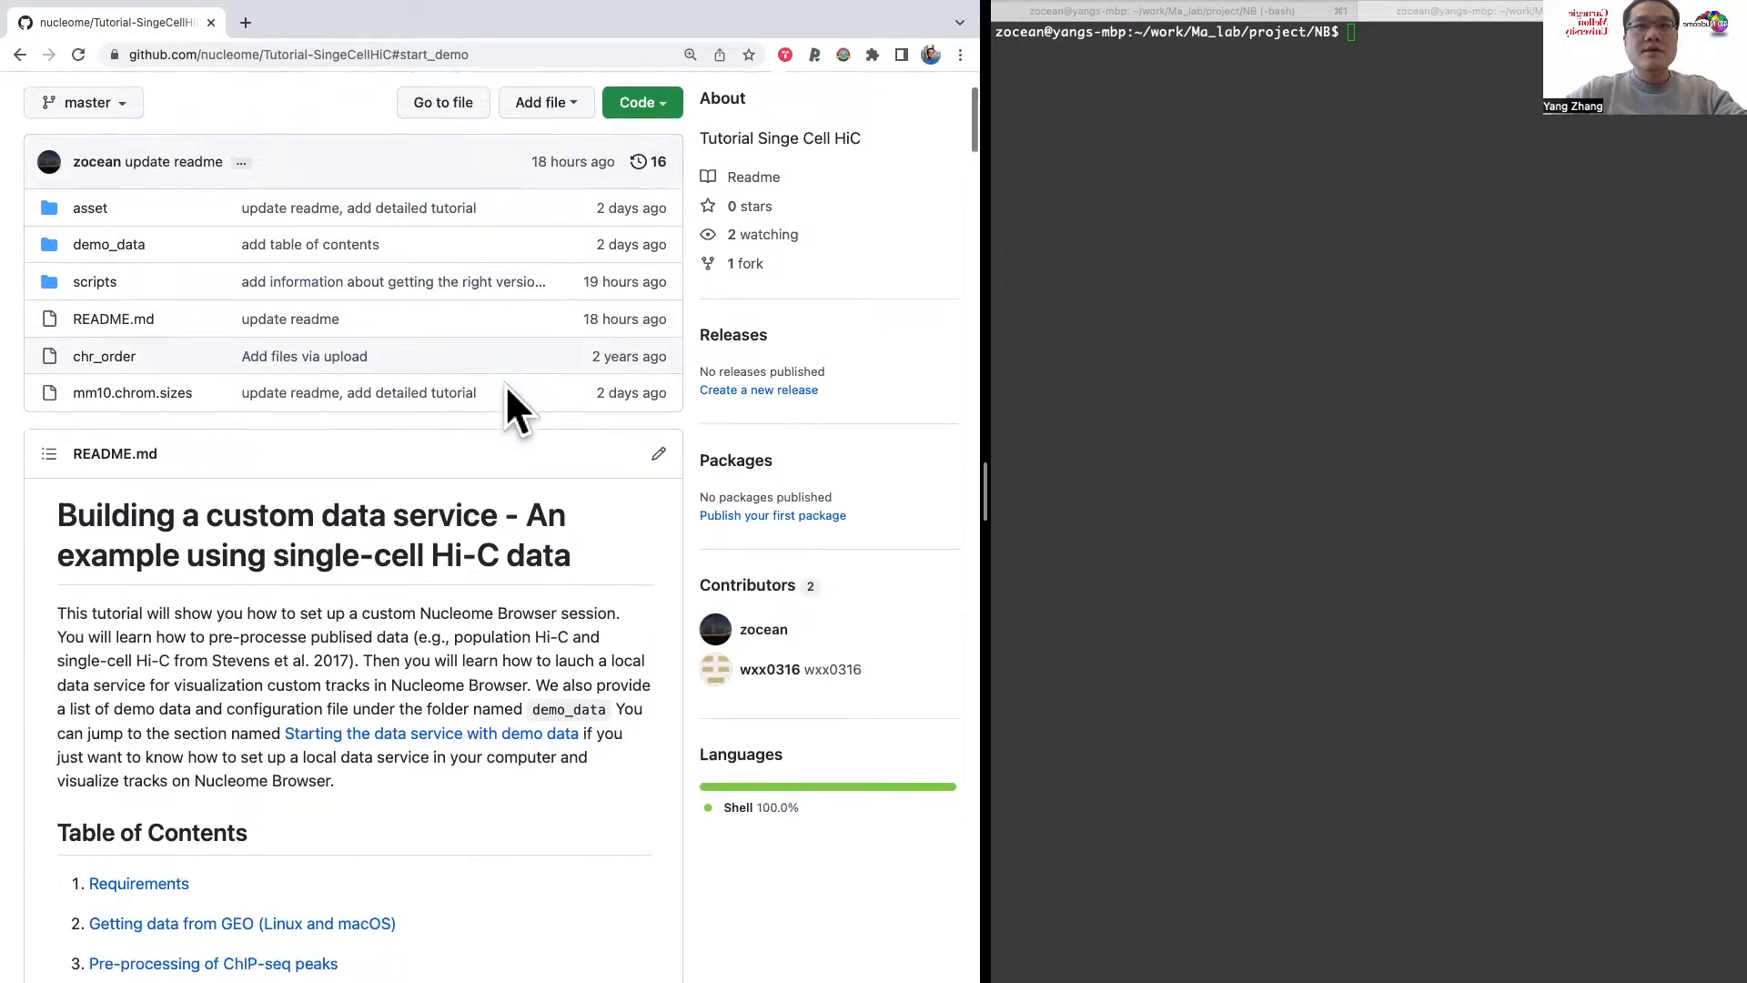
scroll(508, 630, "down", 4)
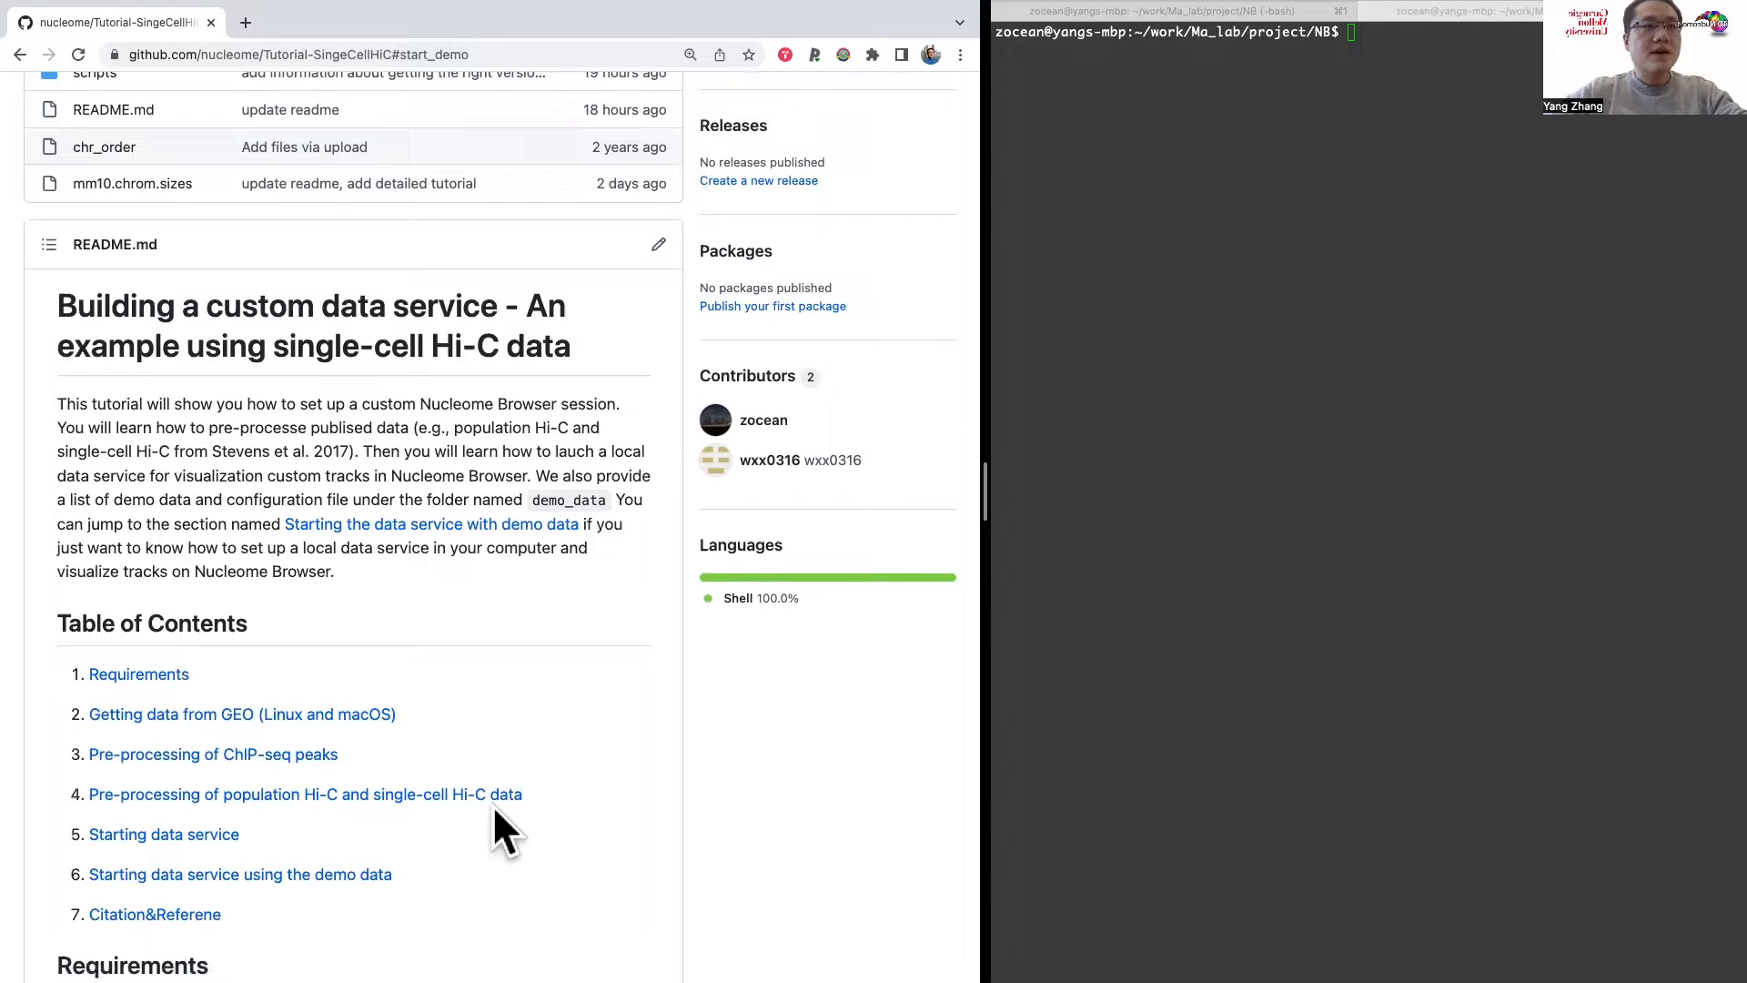
scroll(320, 808, "down", 1)
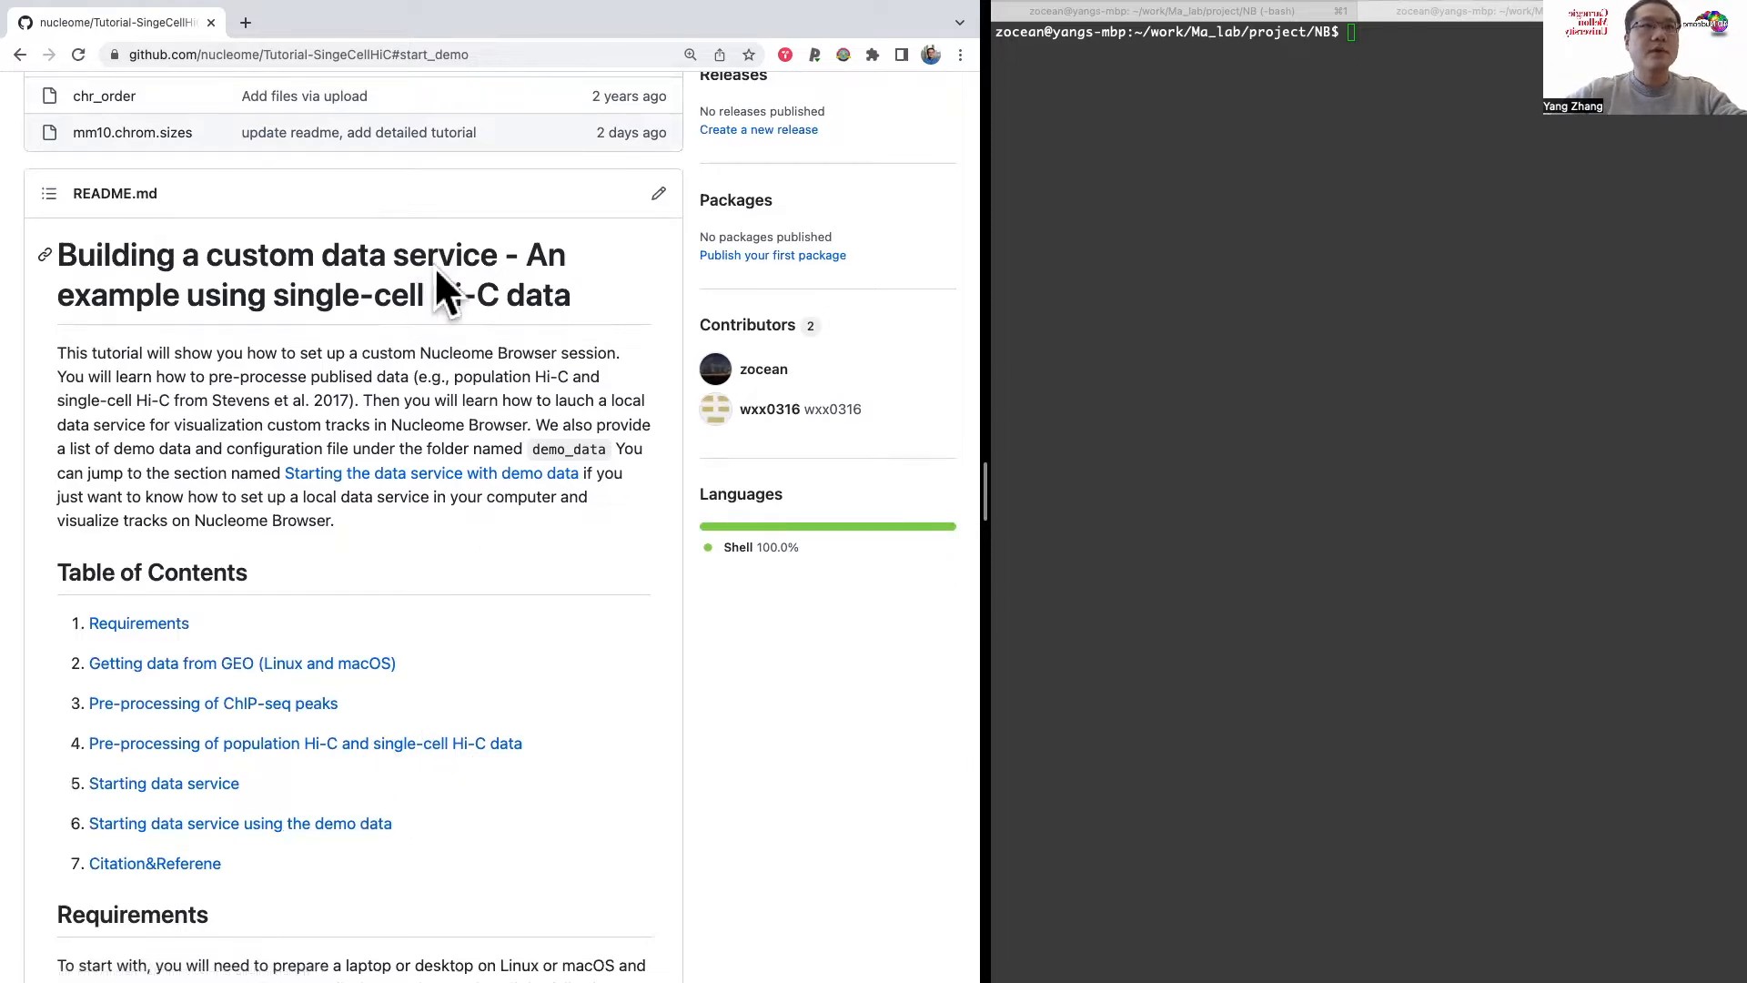
Step: Copy the HTTPS clone URL of the Tutorial-SingeCellHiC repository
scroll(455, 291, "up", 5)
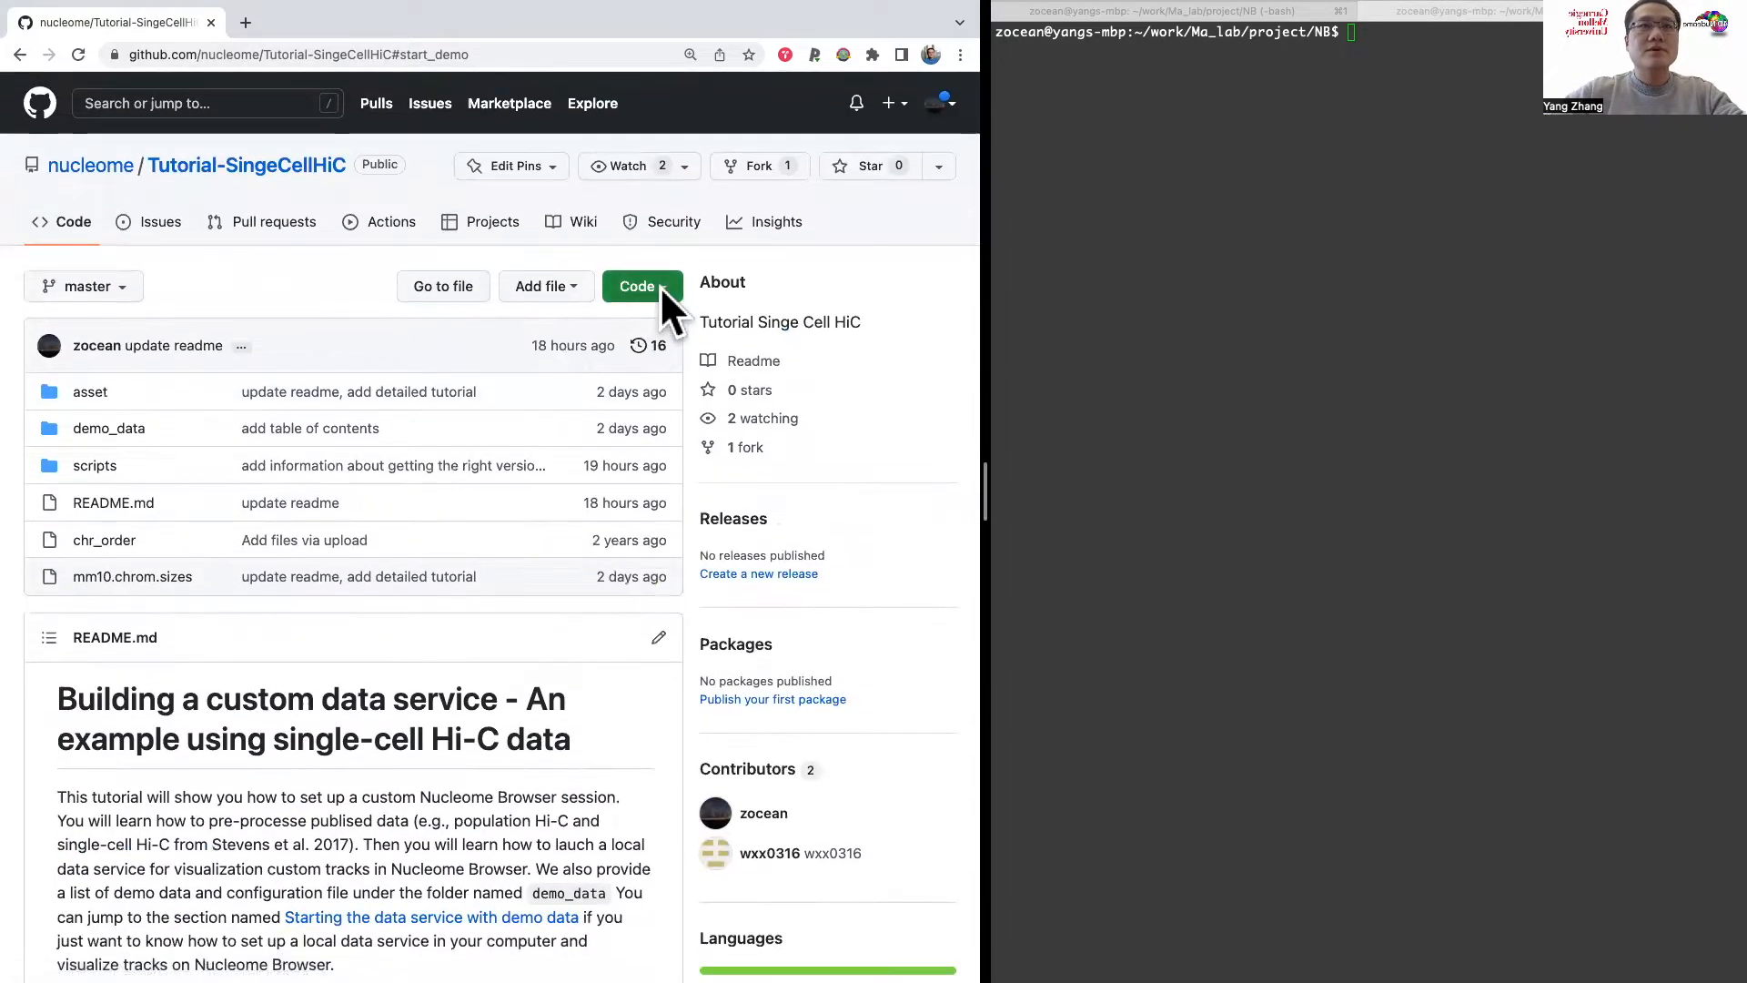
left_click(662, 290)
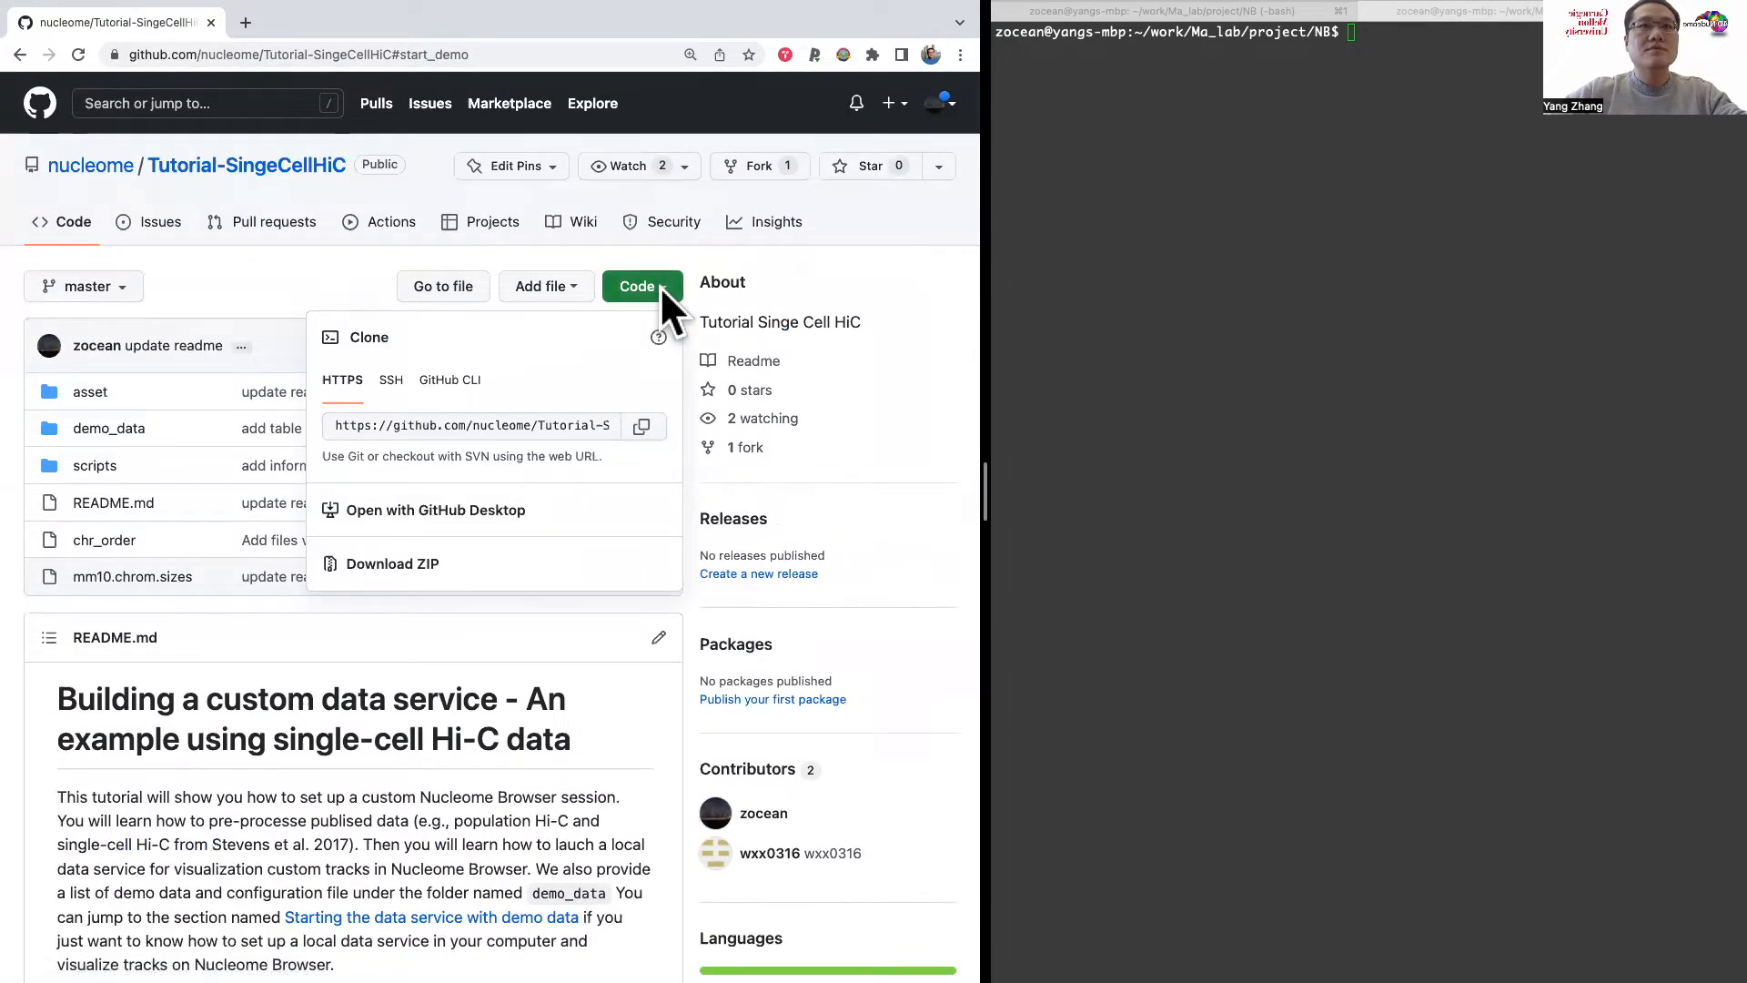
left_click(642, 426)
left_click(1193, 168)
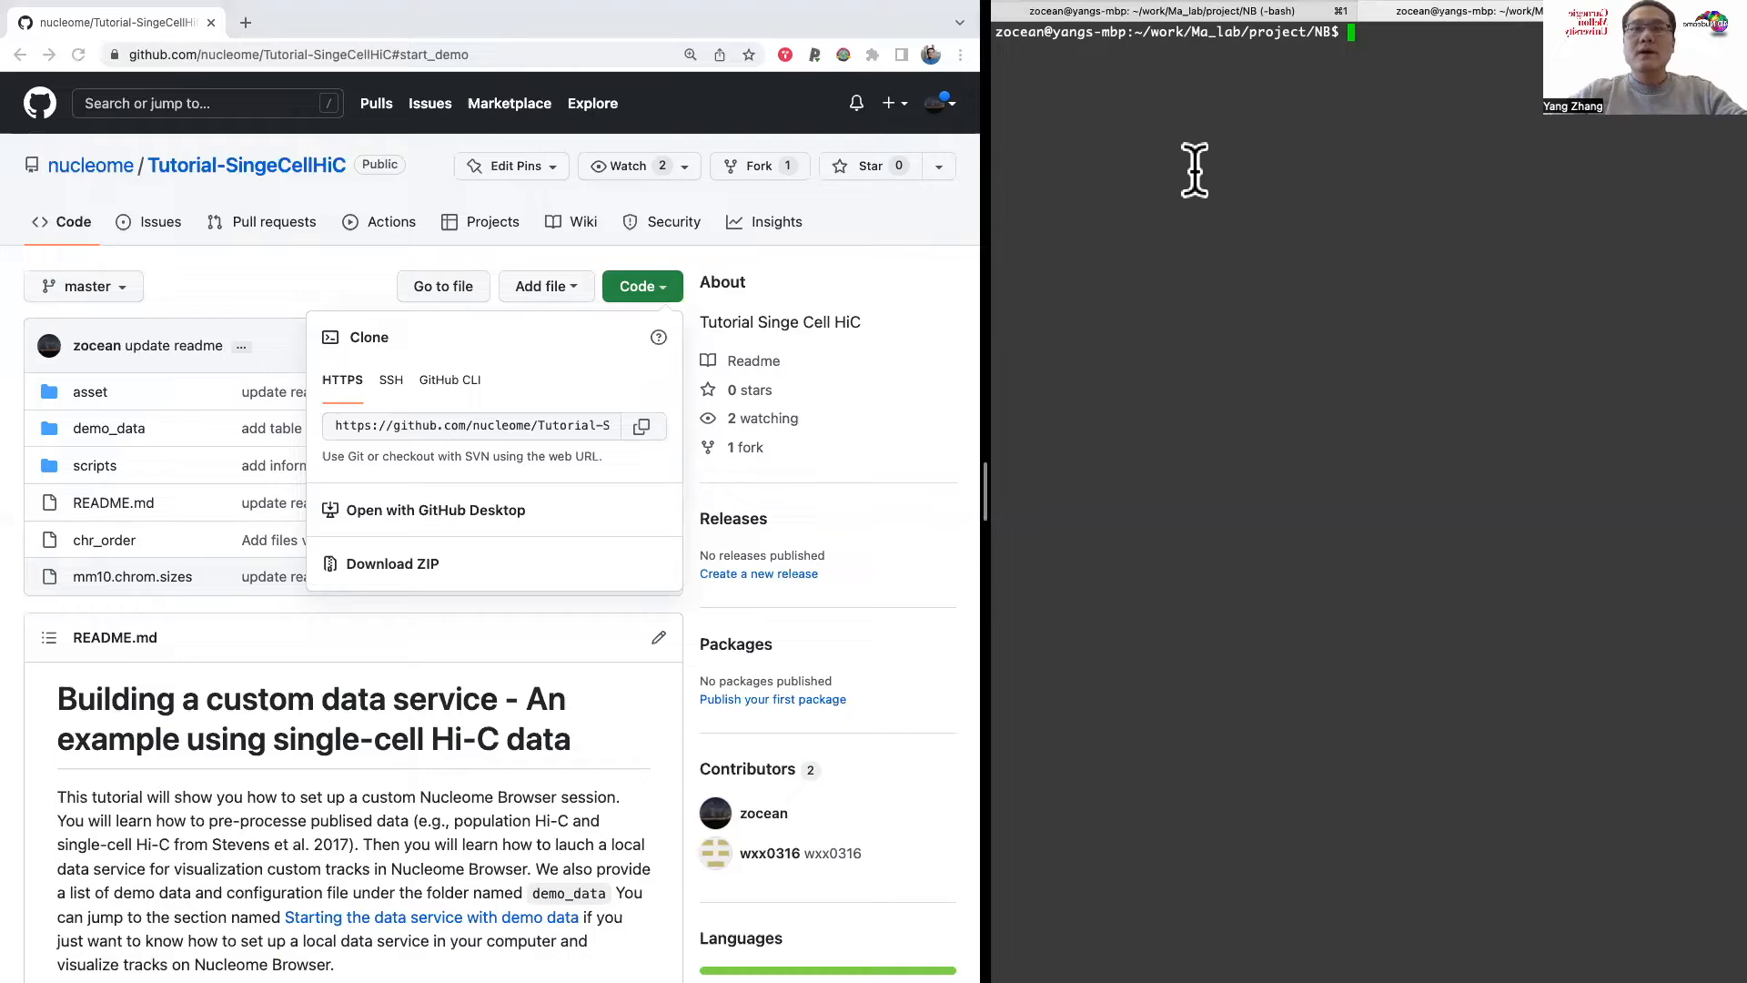
Step: Review the README's Linux and macOS requirements, including the nucleserver version the tutorial is tested under
left_click(633, 686)
scroll(633, 686, "down", 1)
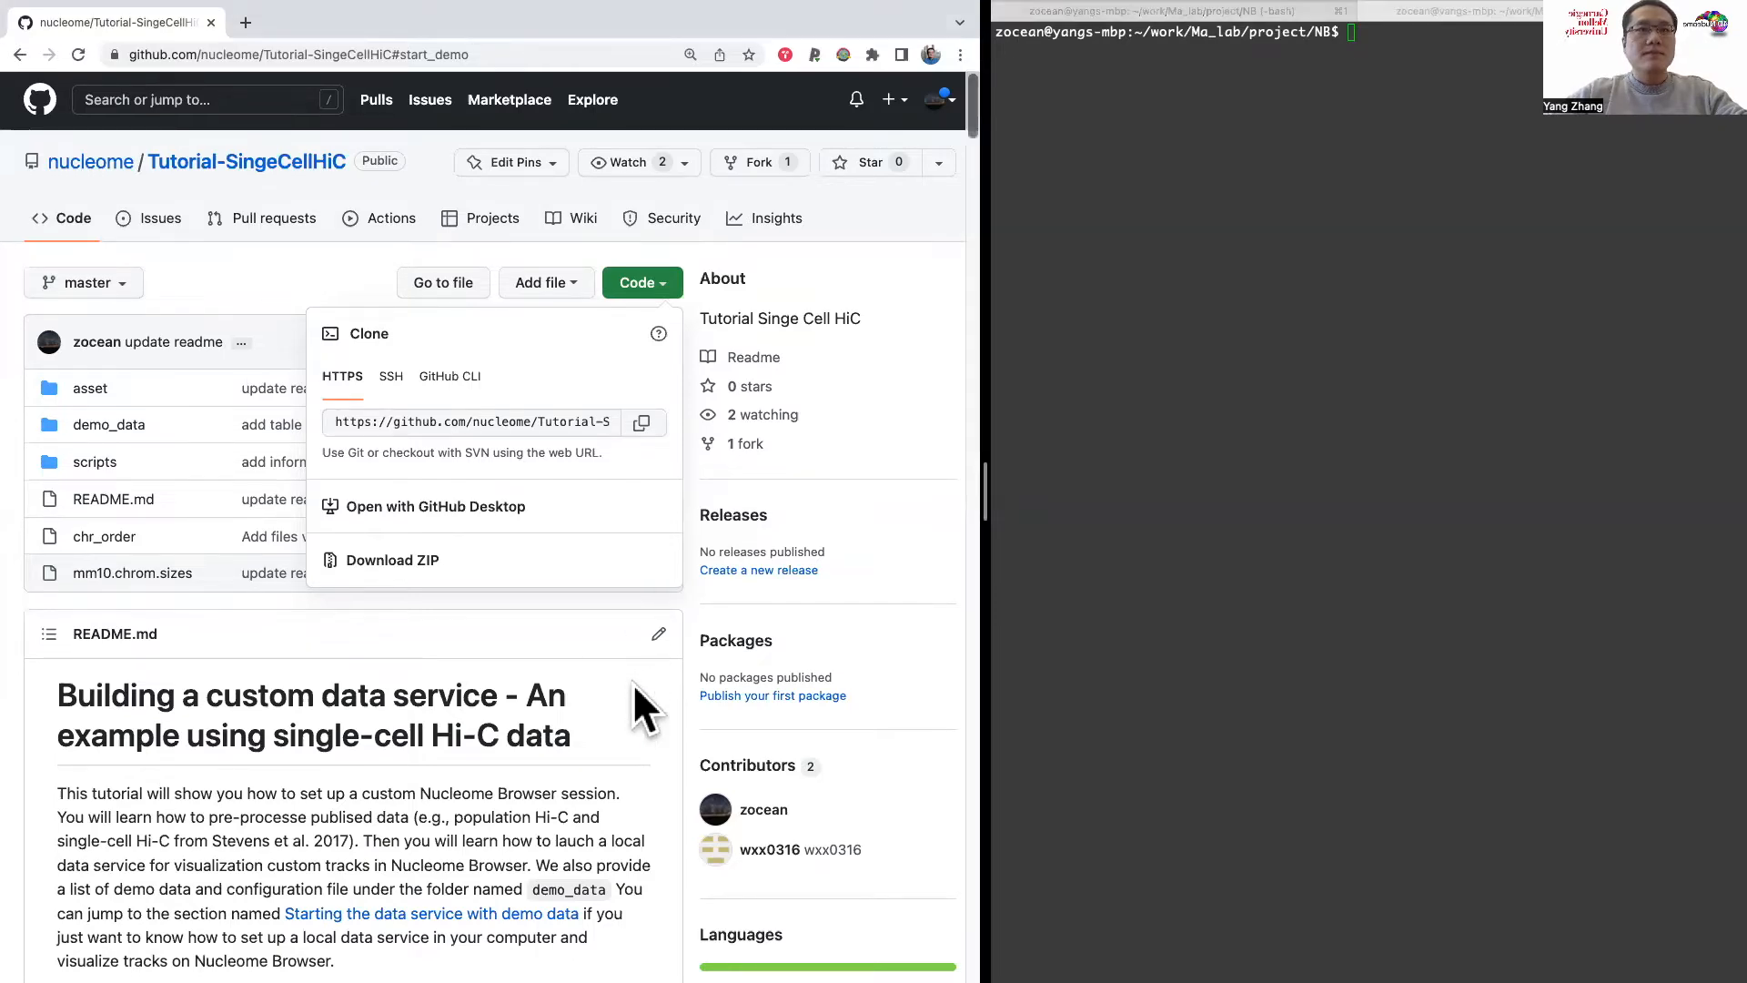
scroll(635, 689, "down", 15)
scroll(635, 689, "up", 2)
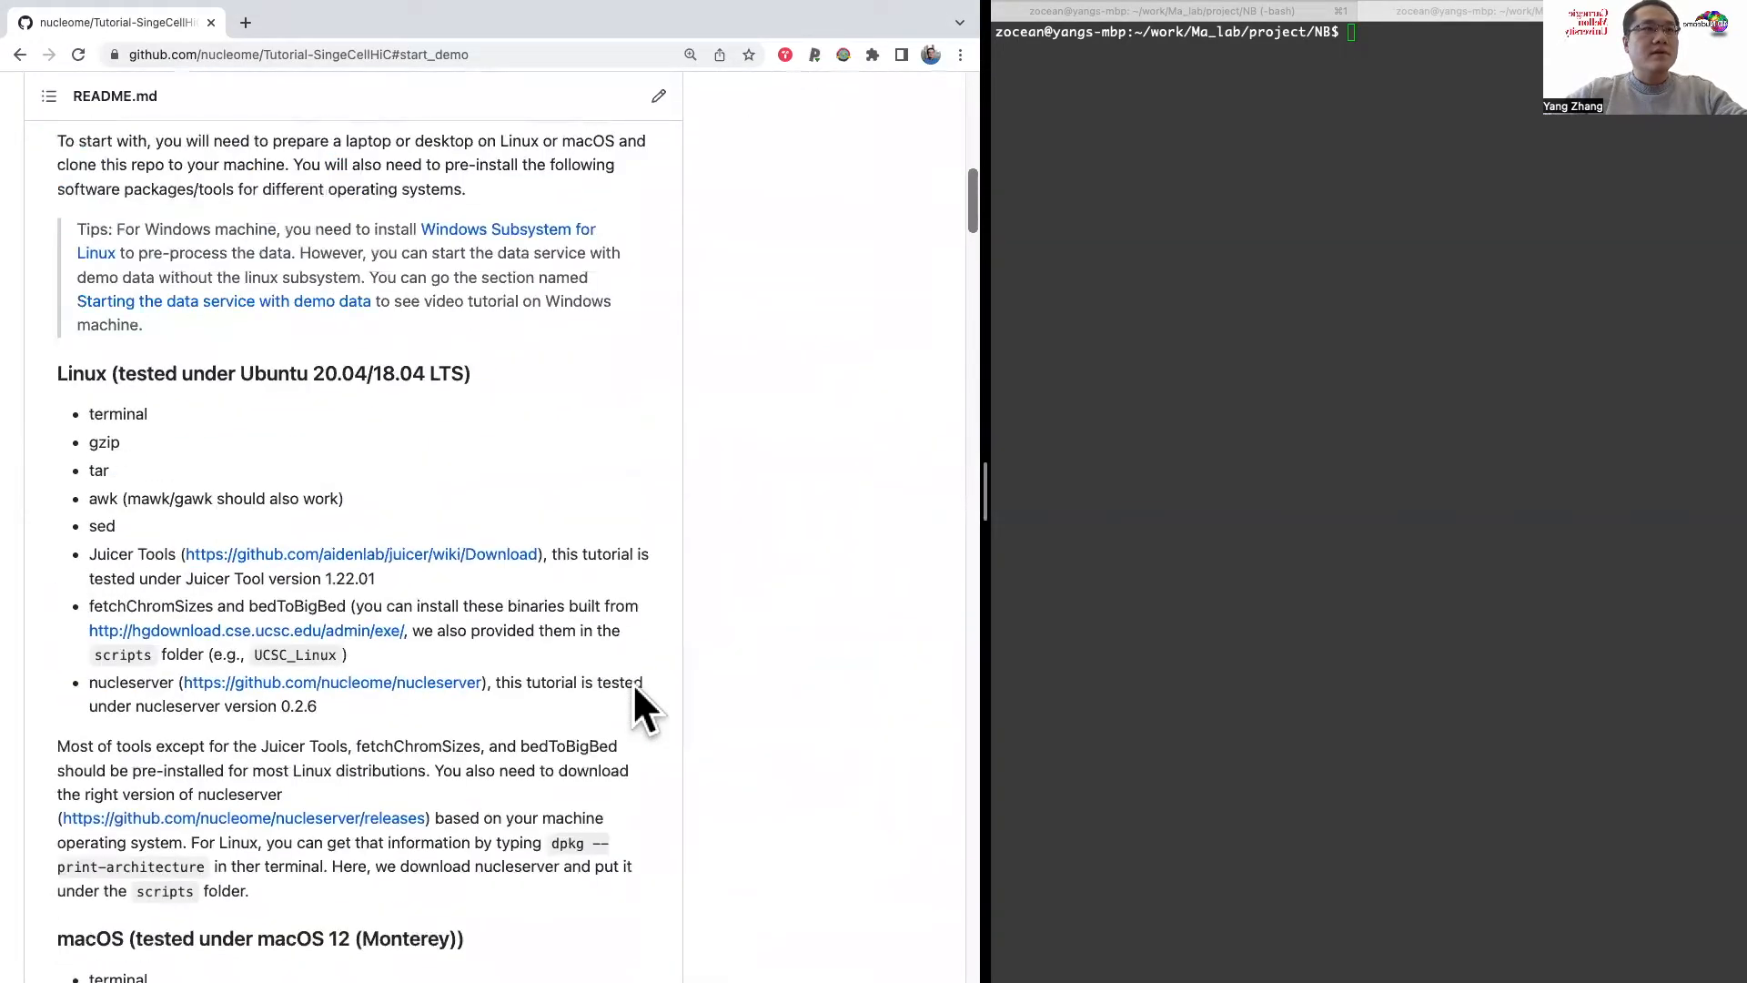
scroll(636, 710, "up", 3)
scroll(353, 435, "down", 2)
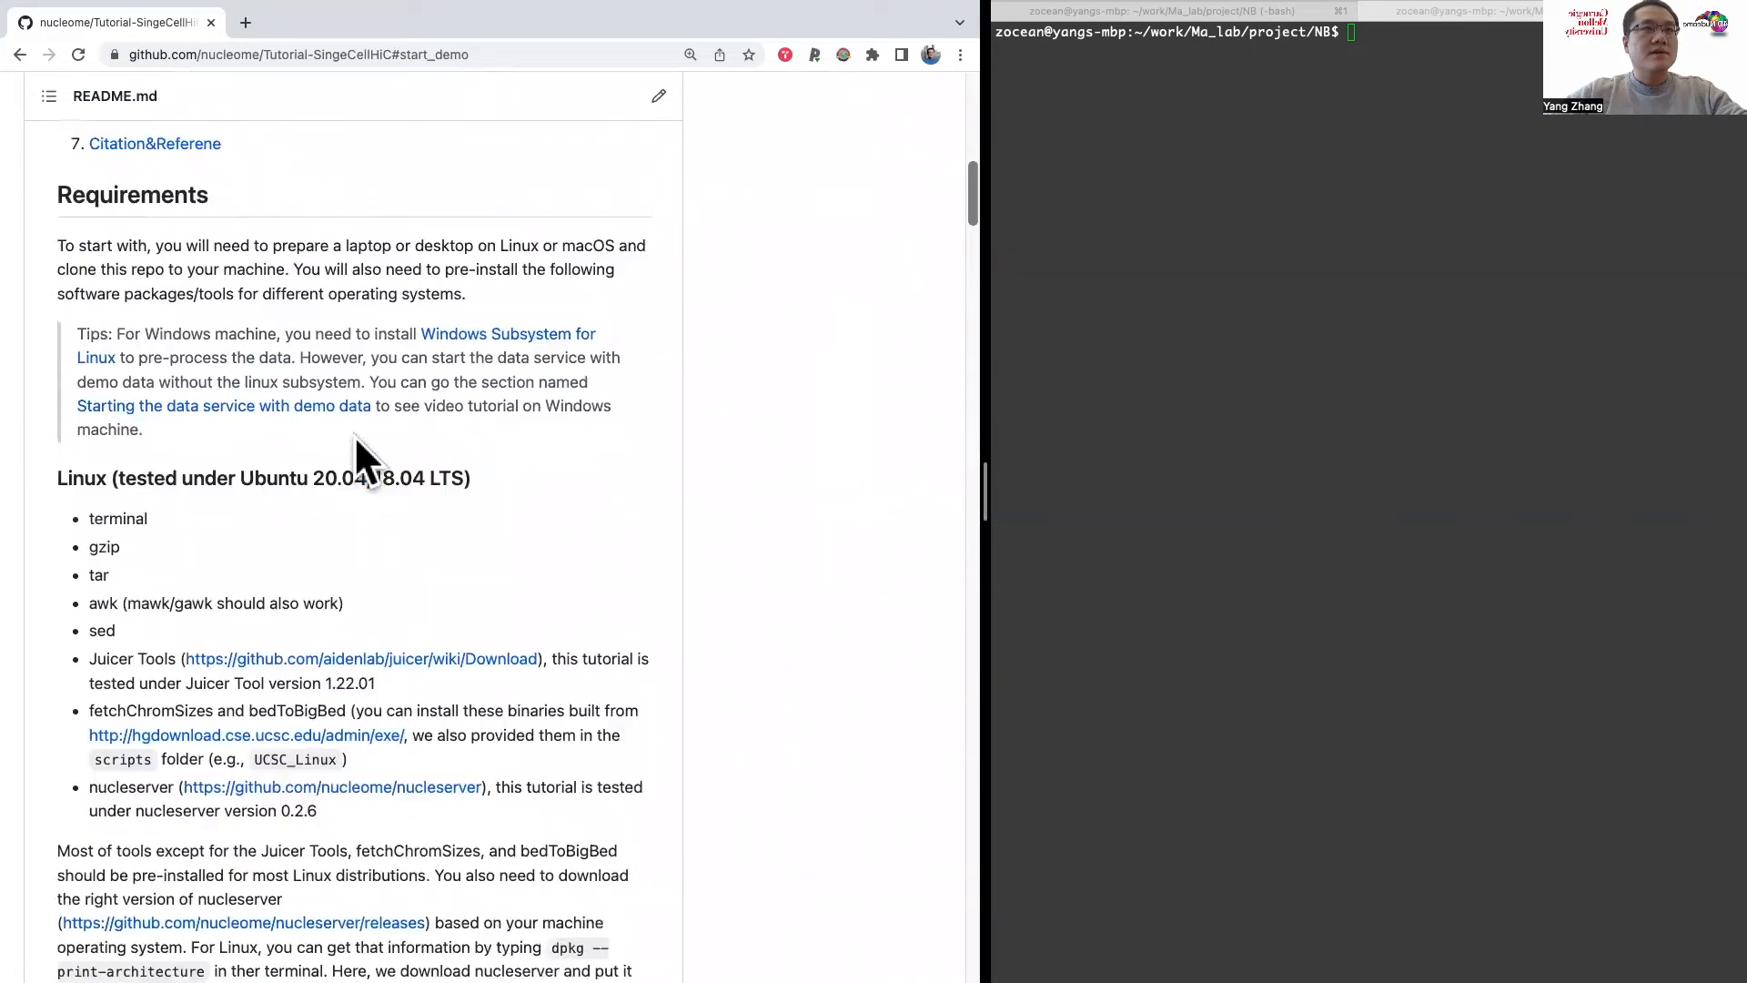
scroll(479, 556, "down", 1)
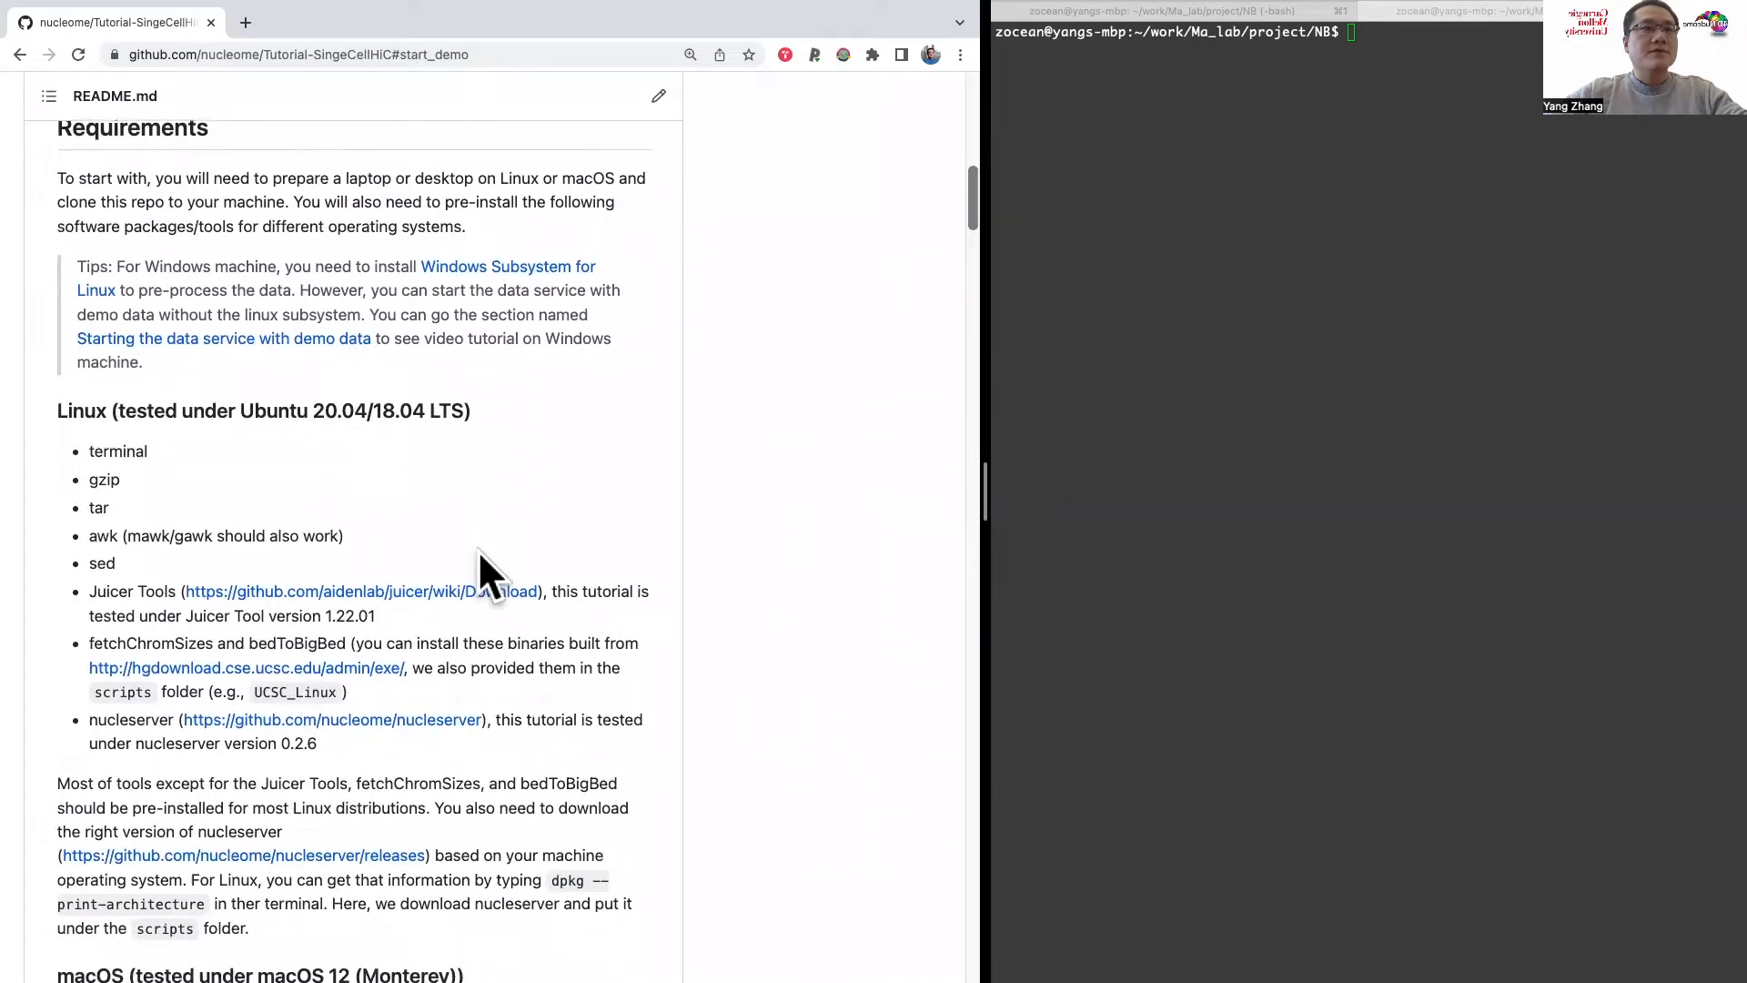
scroll(479, 555, "down", 2)
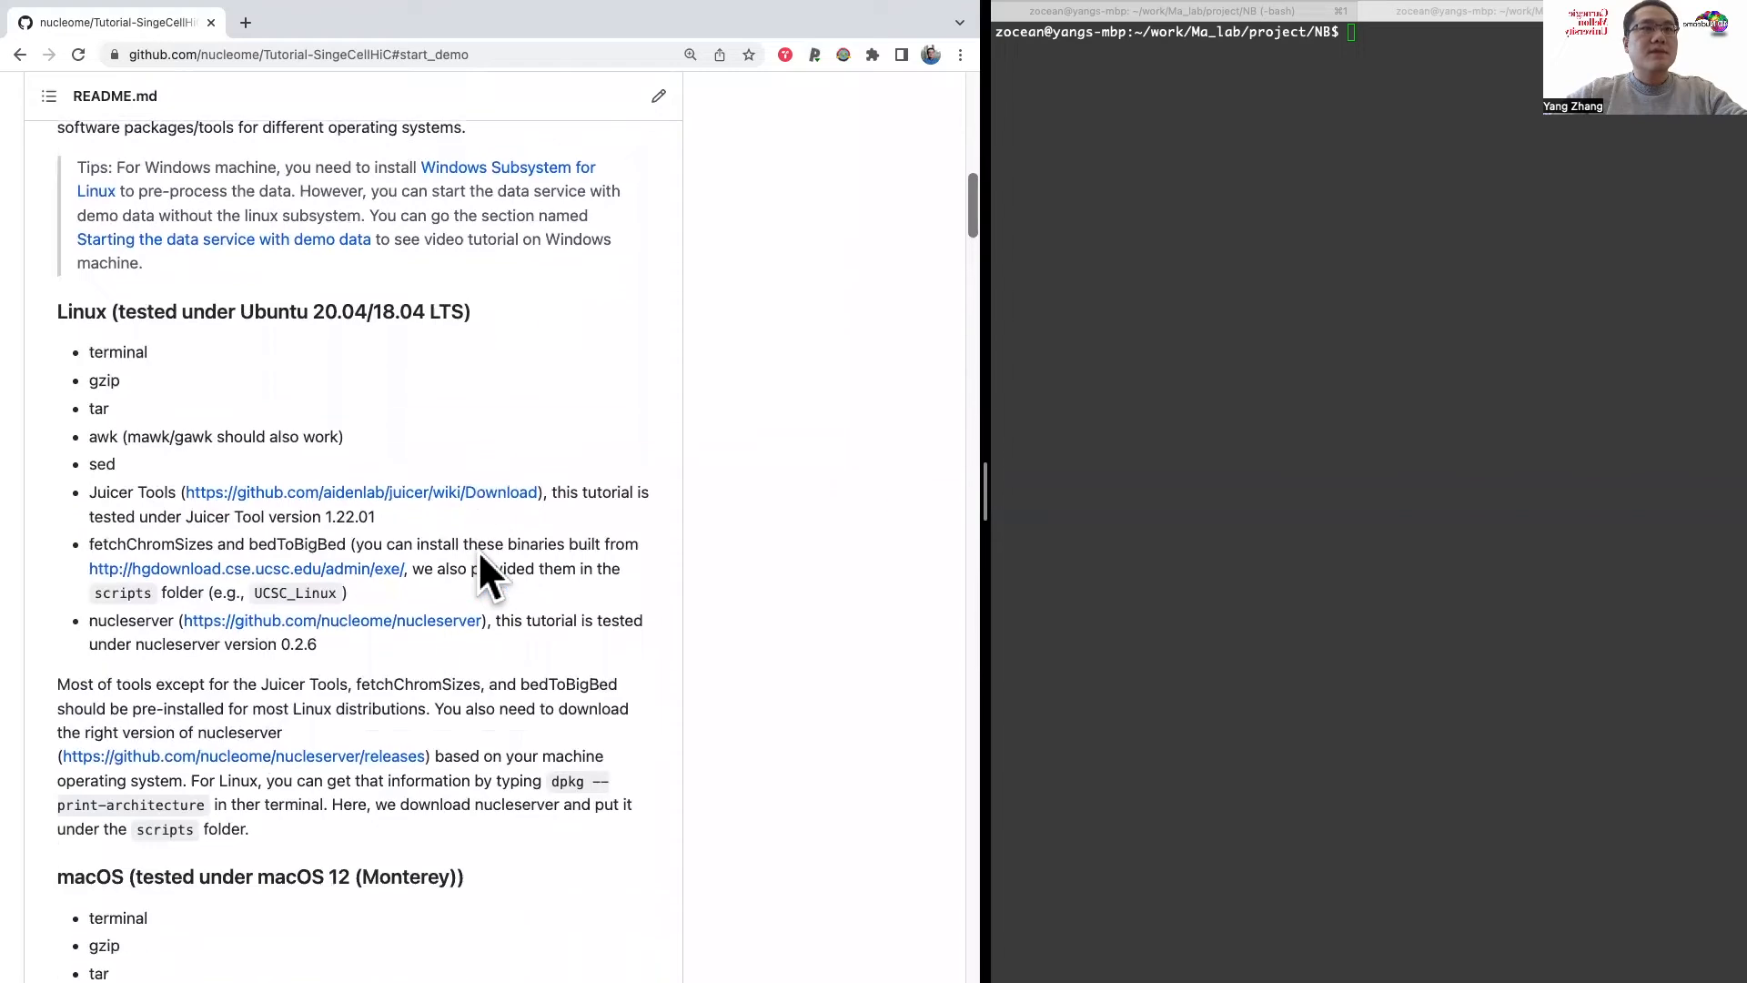
scroll(480, 555, "down", 4)
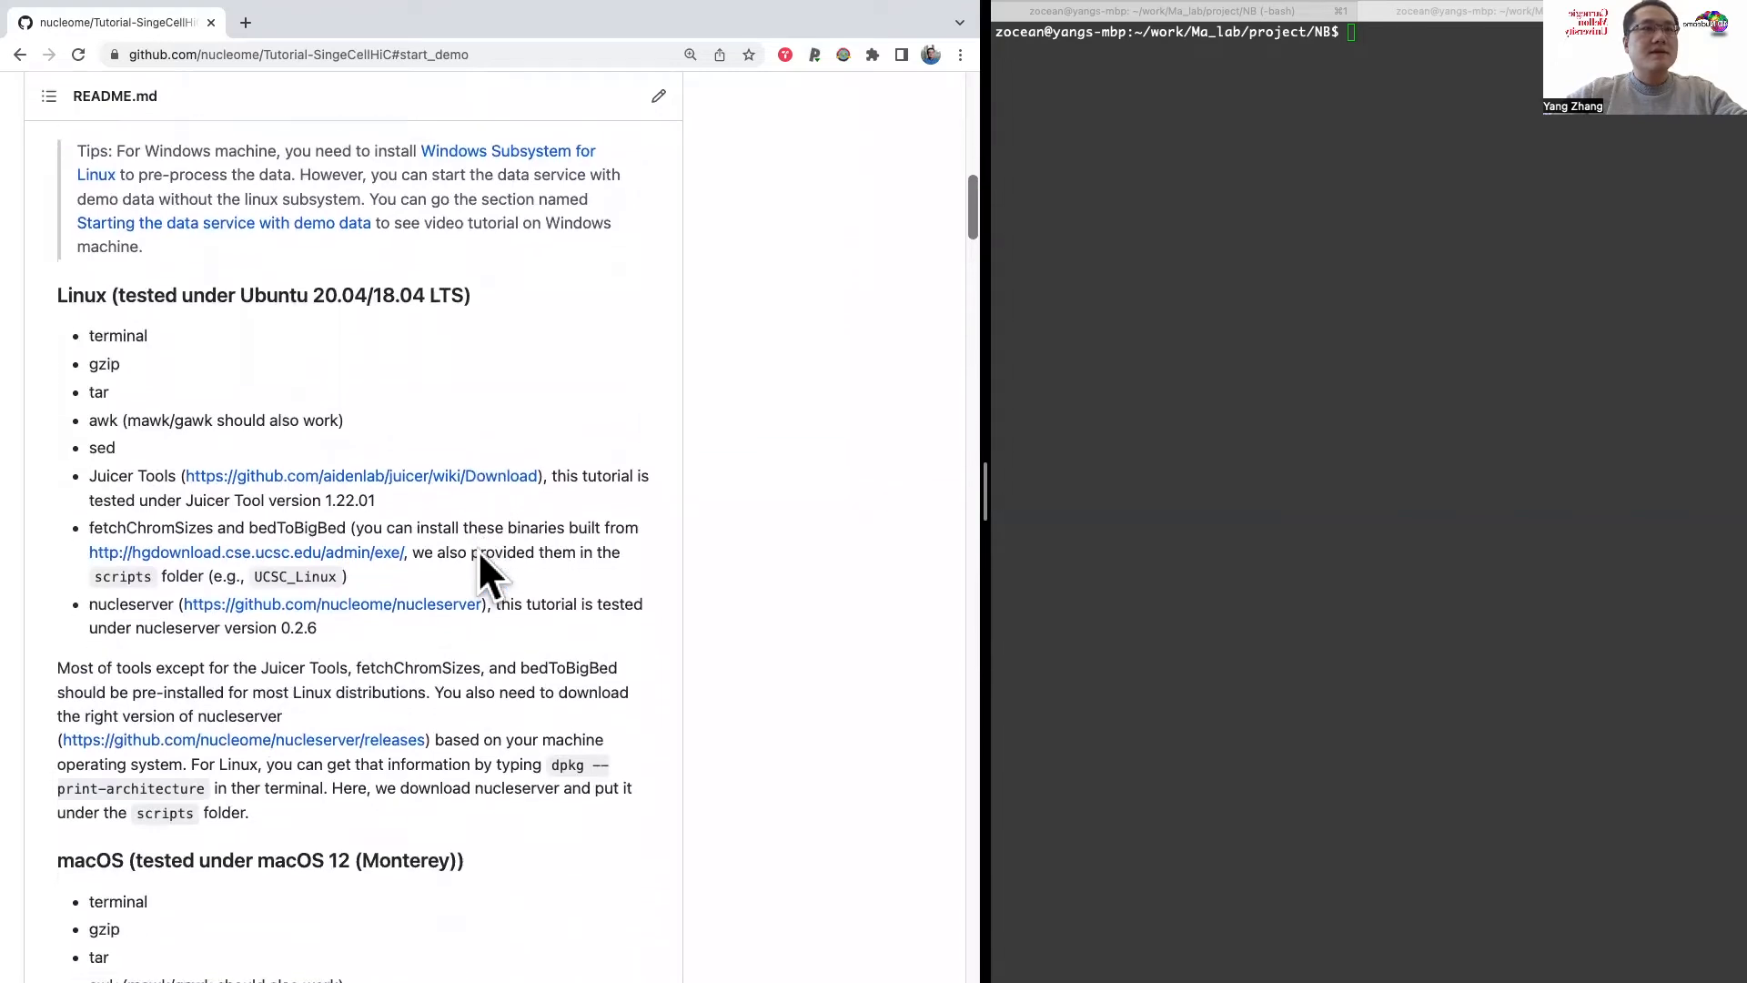
scroll(479, 556, "down", 4)
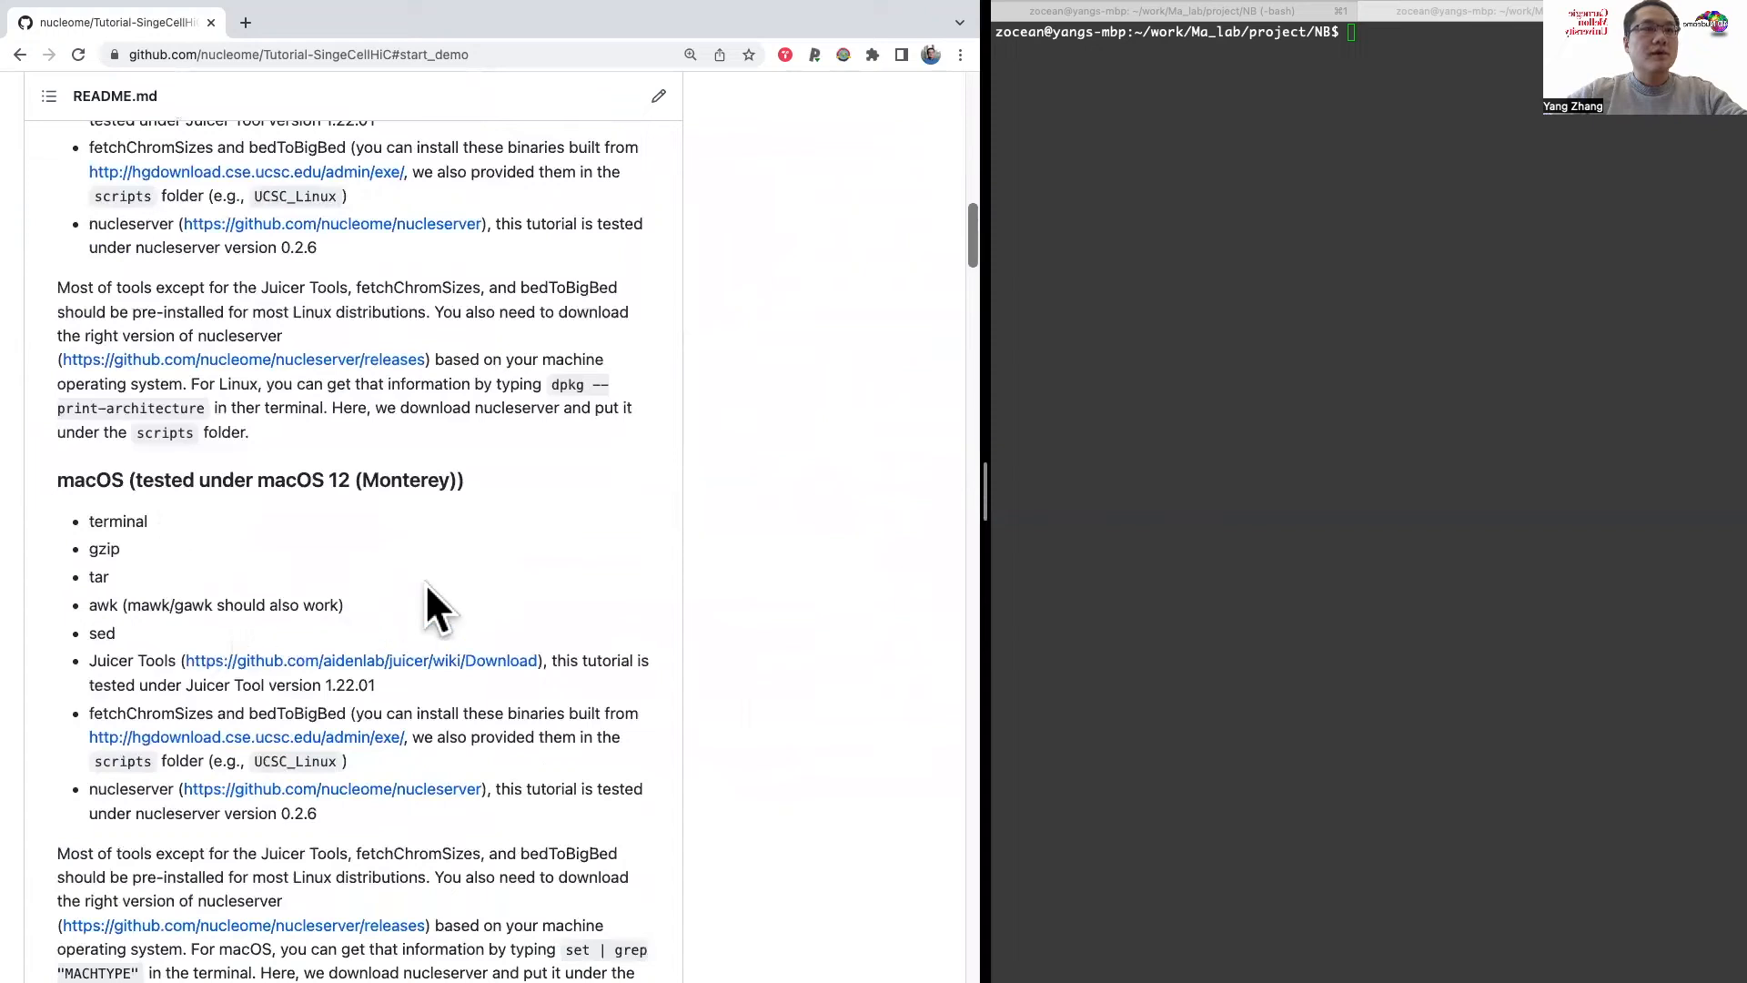
scroll(447, 585, "down", 2)
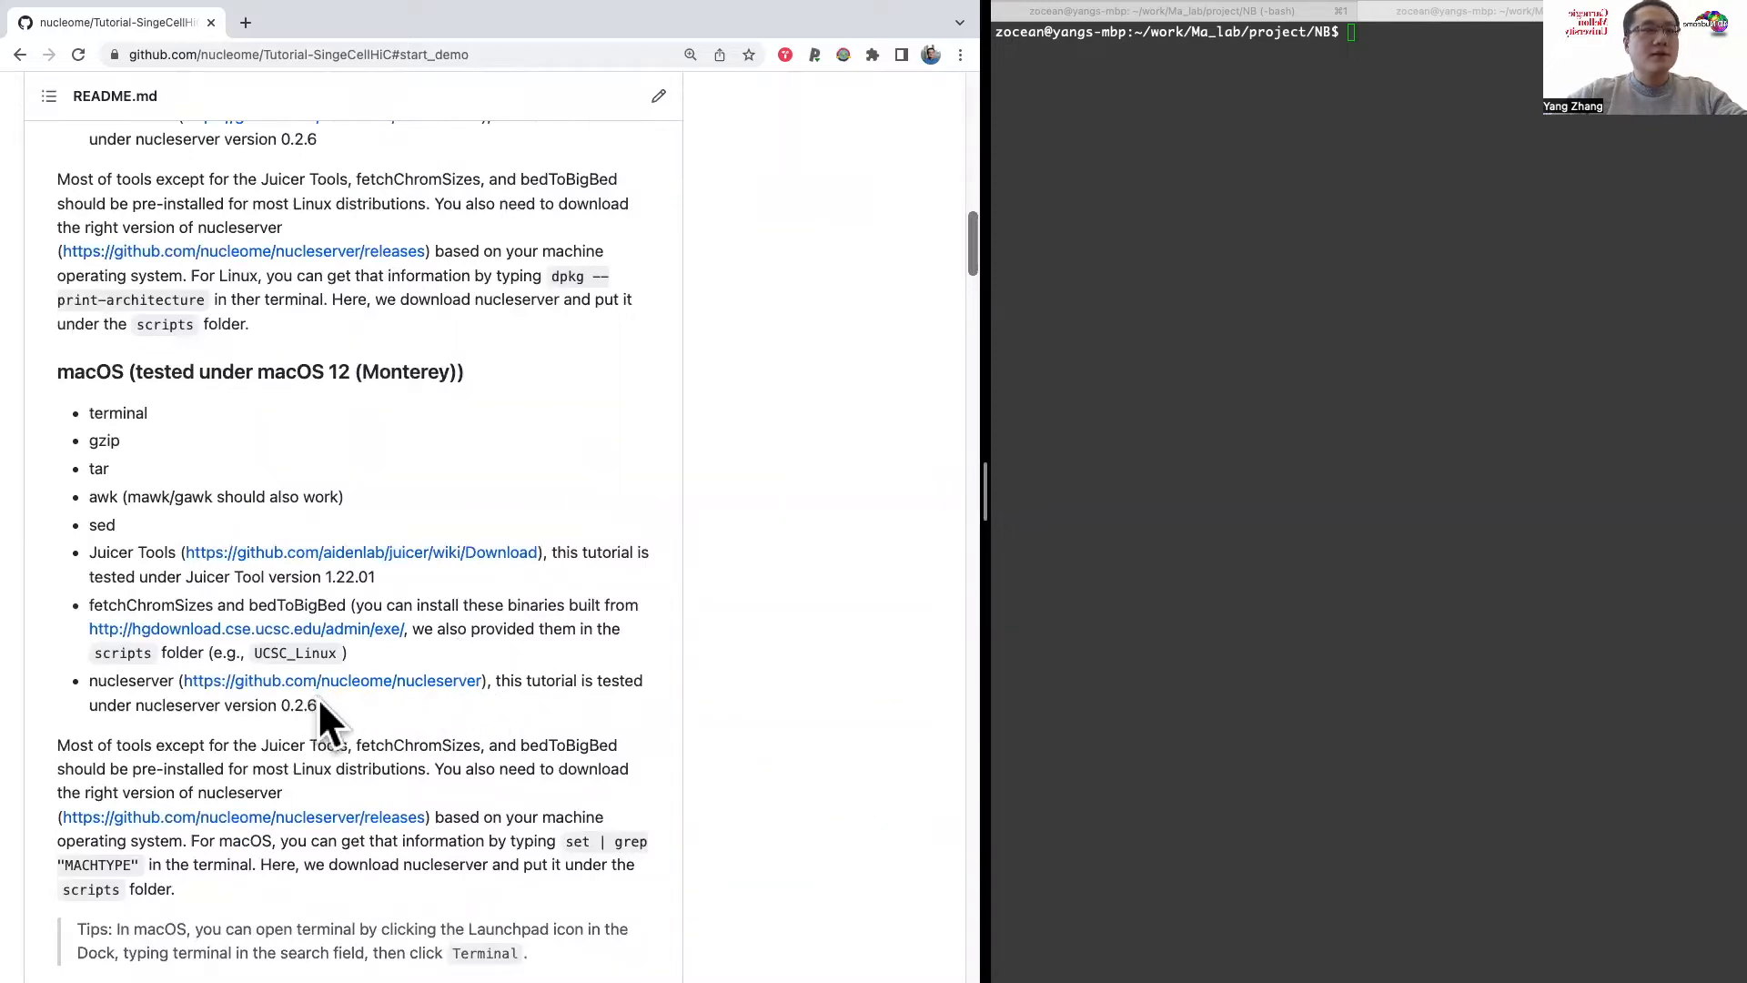
left_click_drag(106, 681, 320, 708)
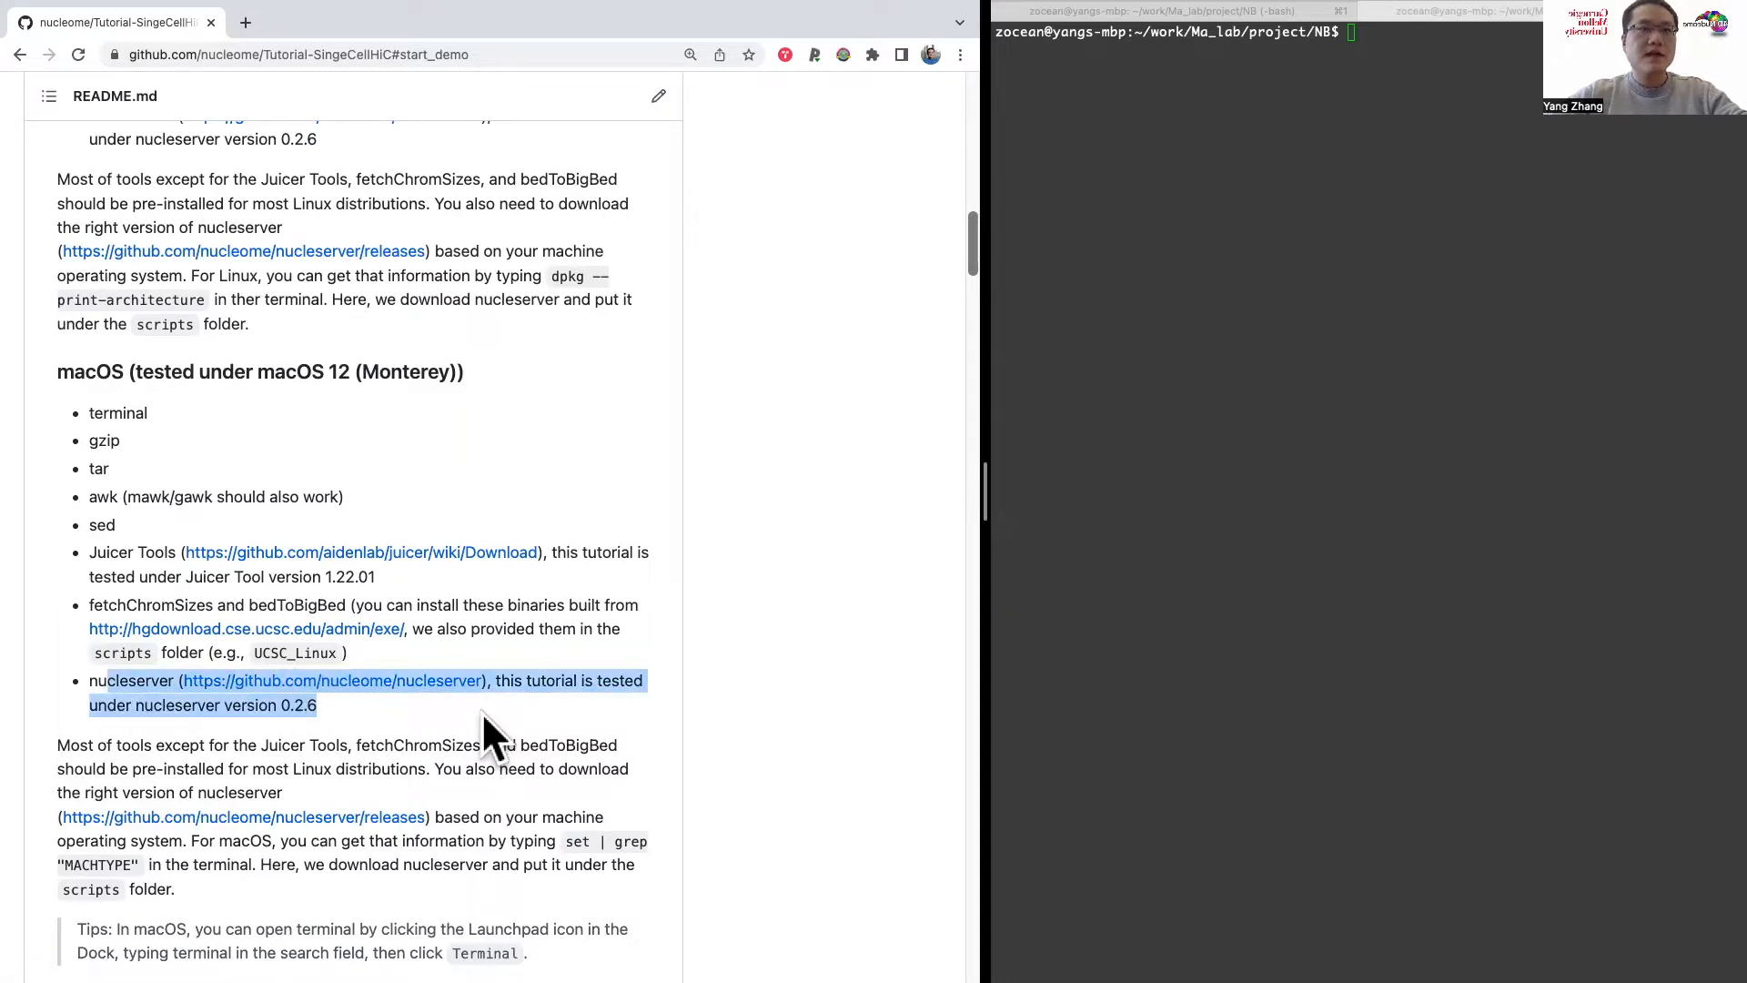
scroll(482, 712, "down", 1)
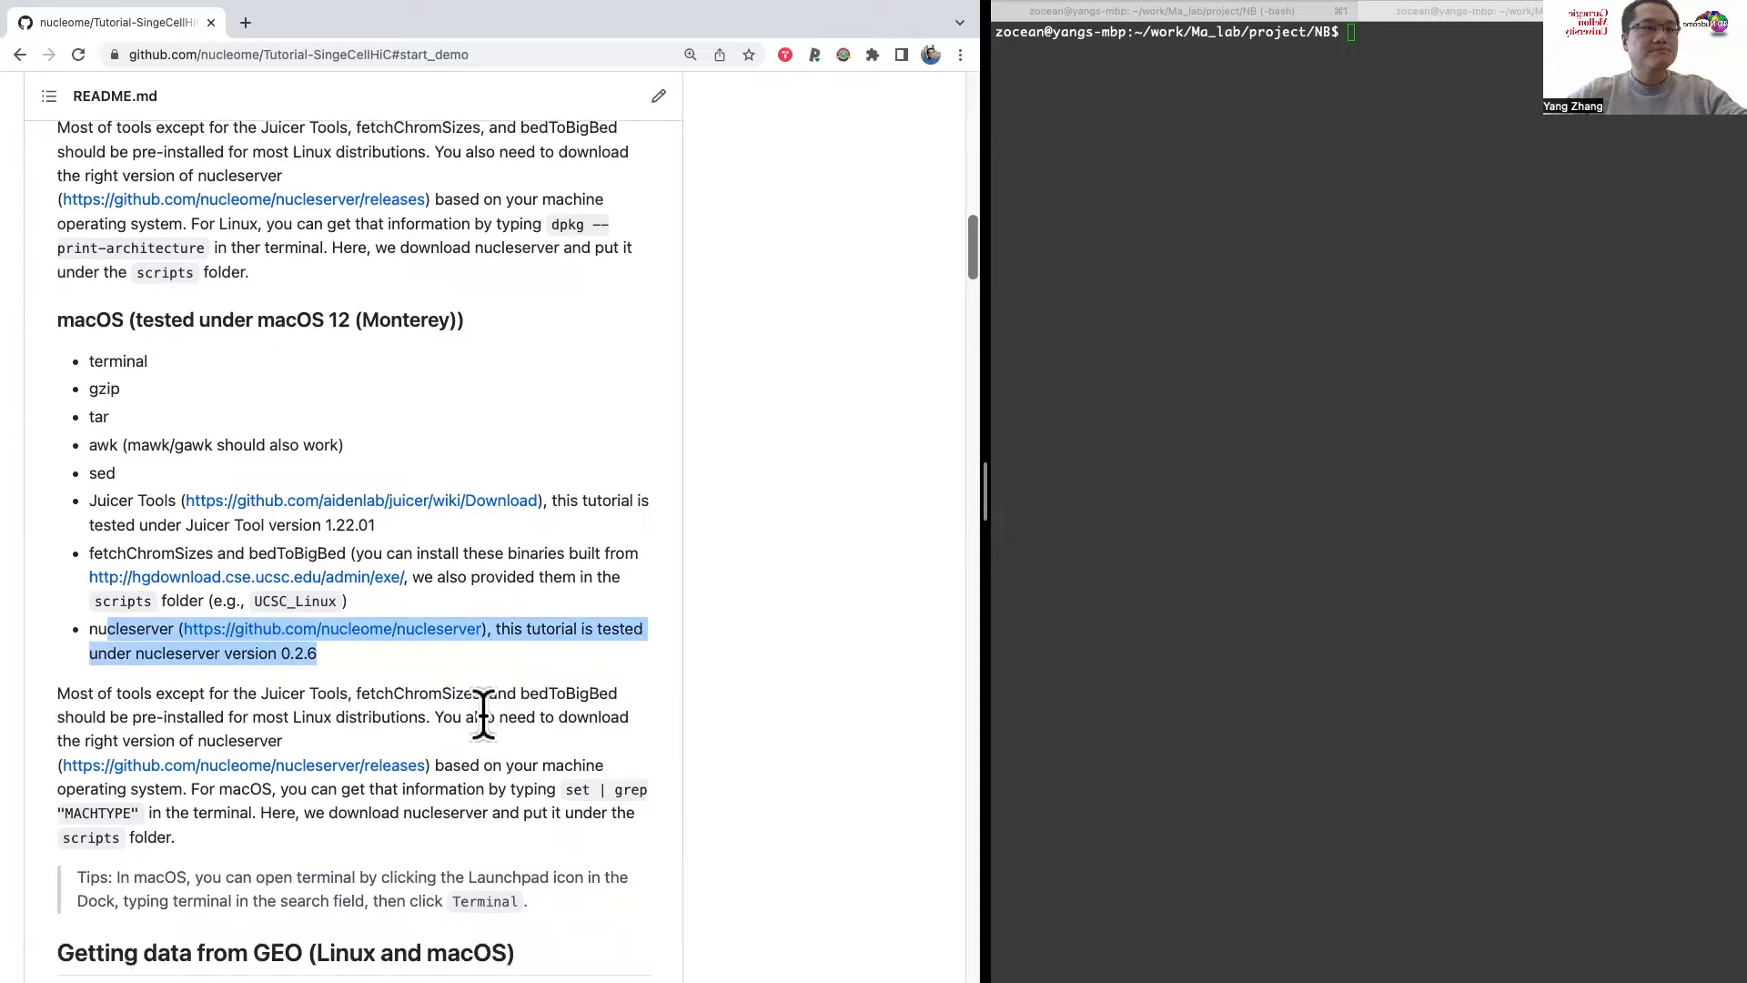
Step: Clone the Tutorial-SingeCellHiC repository into the NB project folder in the terminal with git clone and the copied URL
left_click(1187, 212)
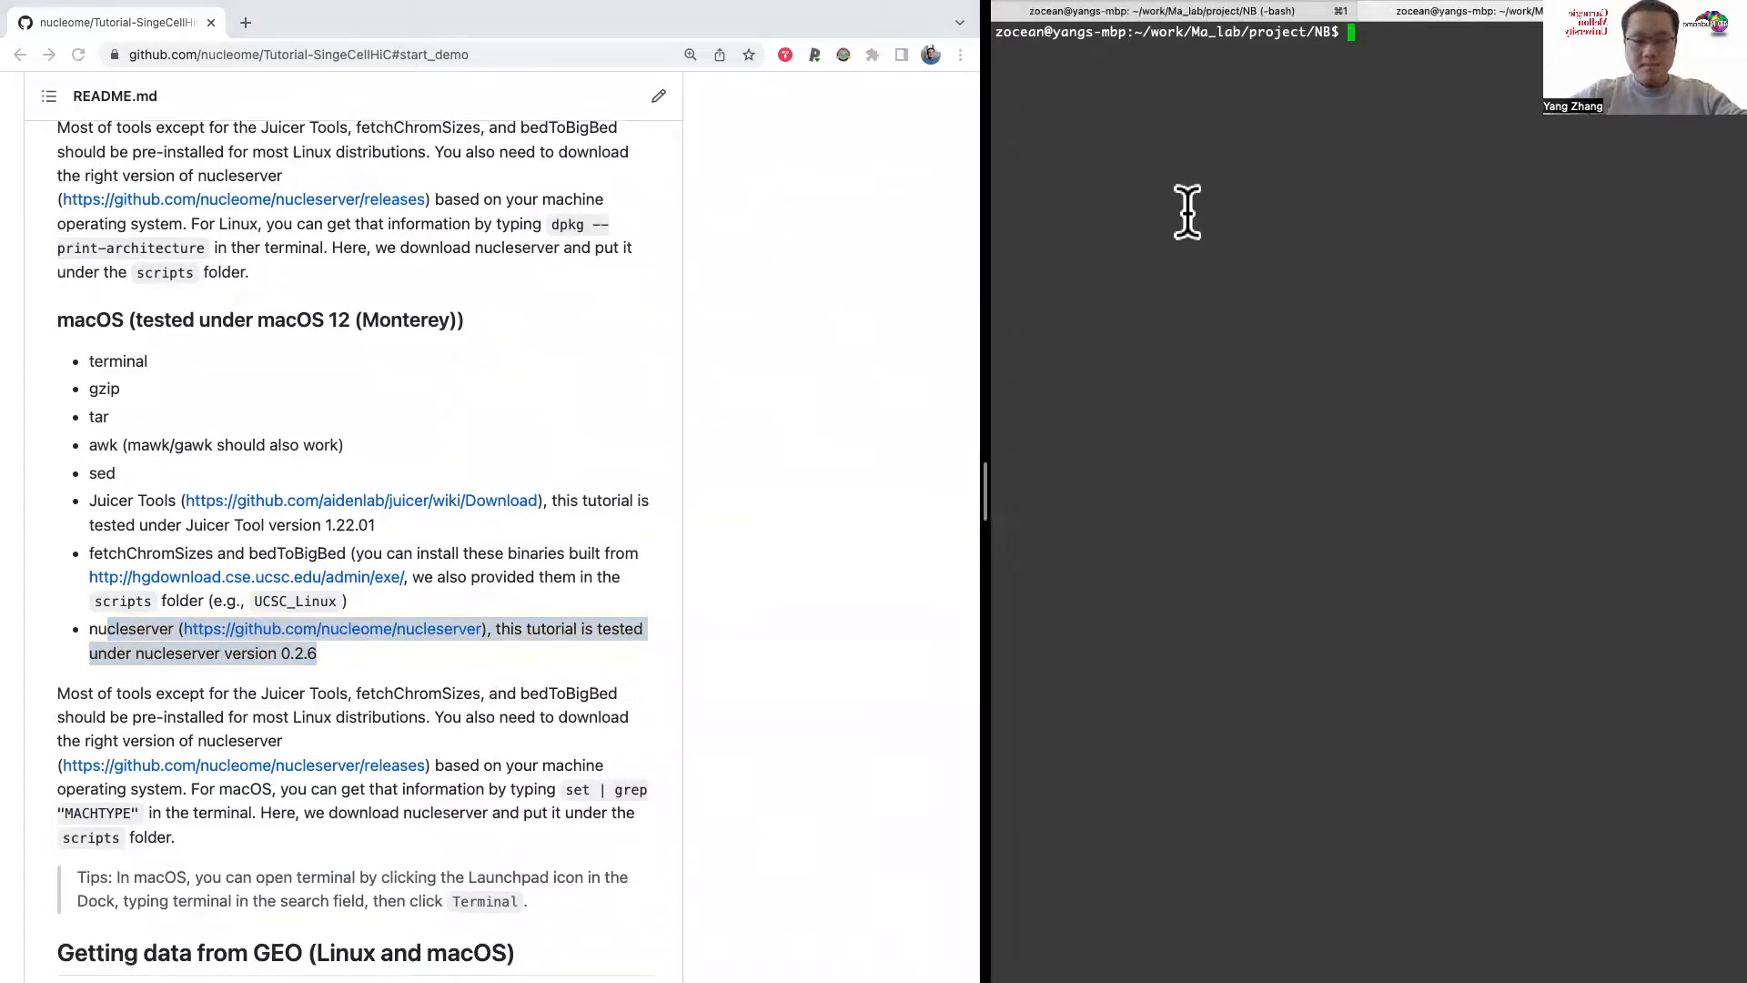
type("git cone")
key("BackSpace")
key("BackSpace")
key("BackSpace")
key("BackSpace")
type("cleon")
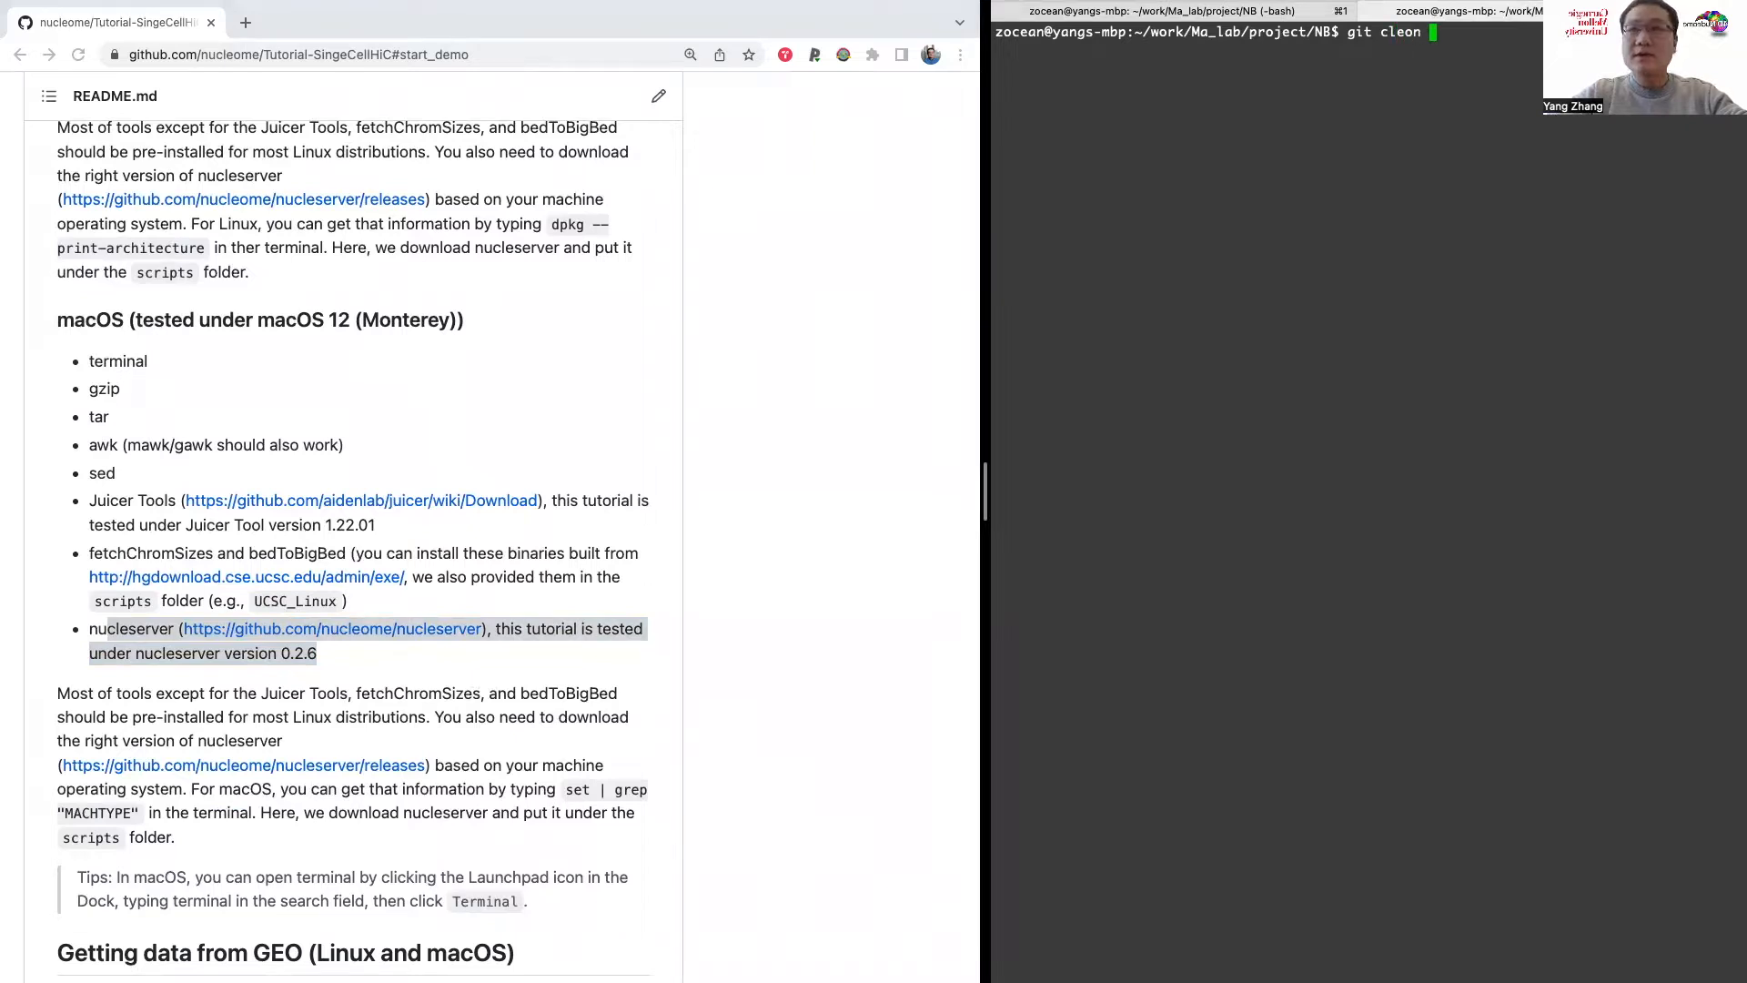
key("BackSpace")
key("BackSpace")
key("BackSpace")
key("BackSpace")
type("one")
key("super+v")
key("Return")
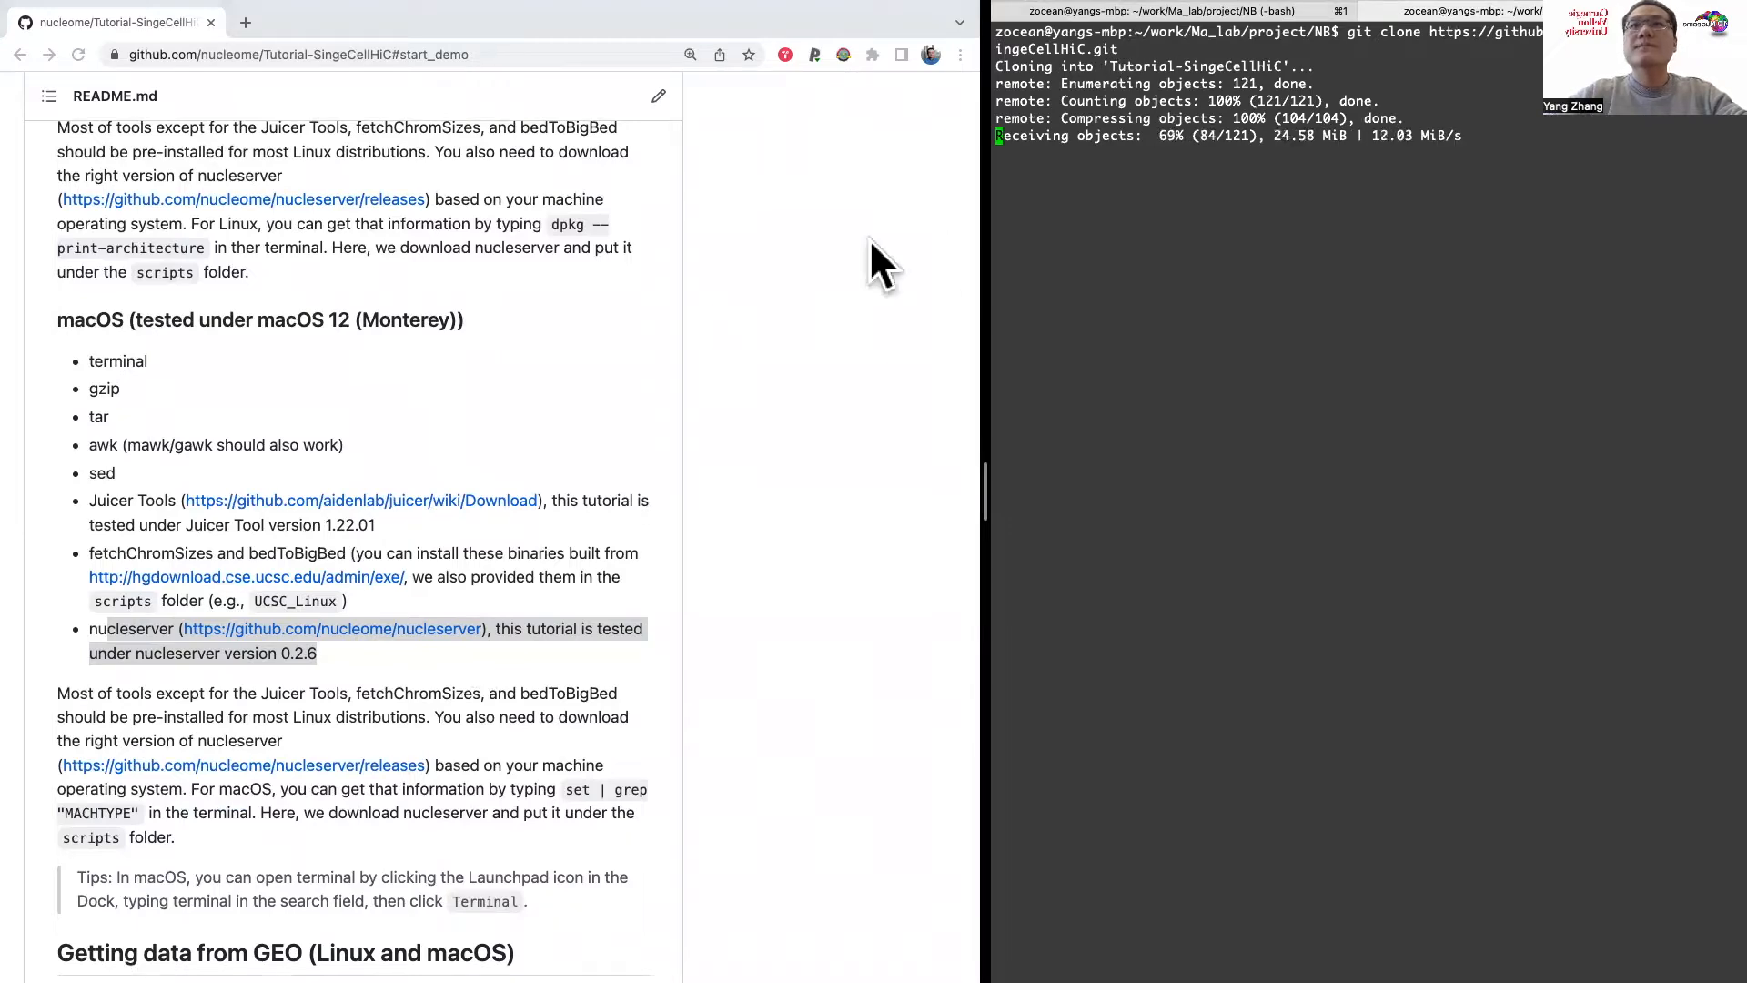
Step: Change into the cloned Tutorial-SingeCellHiC folder and list its contents
scroll(706, 308, "up", 5)
scroll(707, 308, "down", 5)
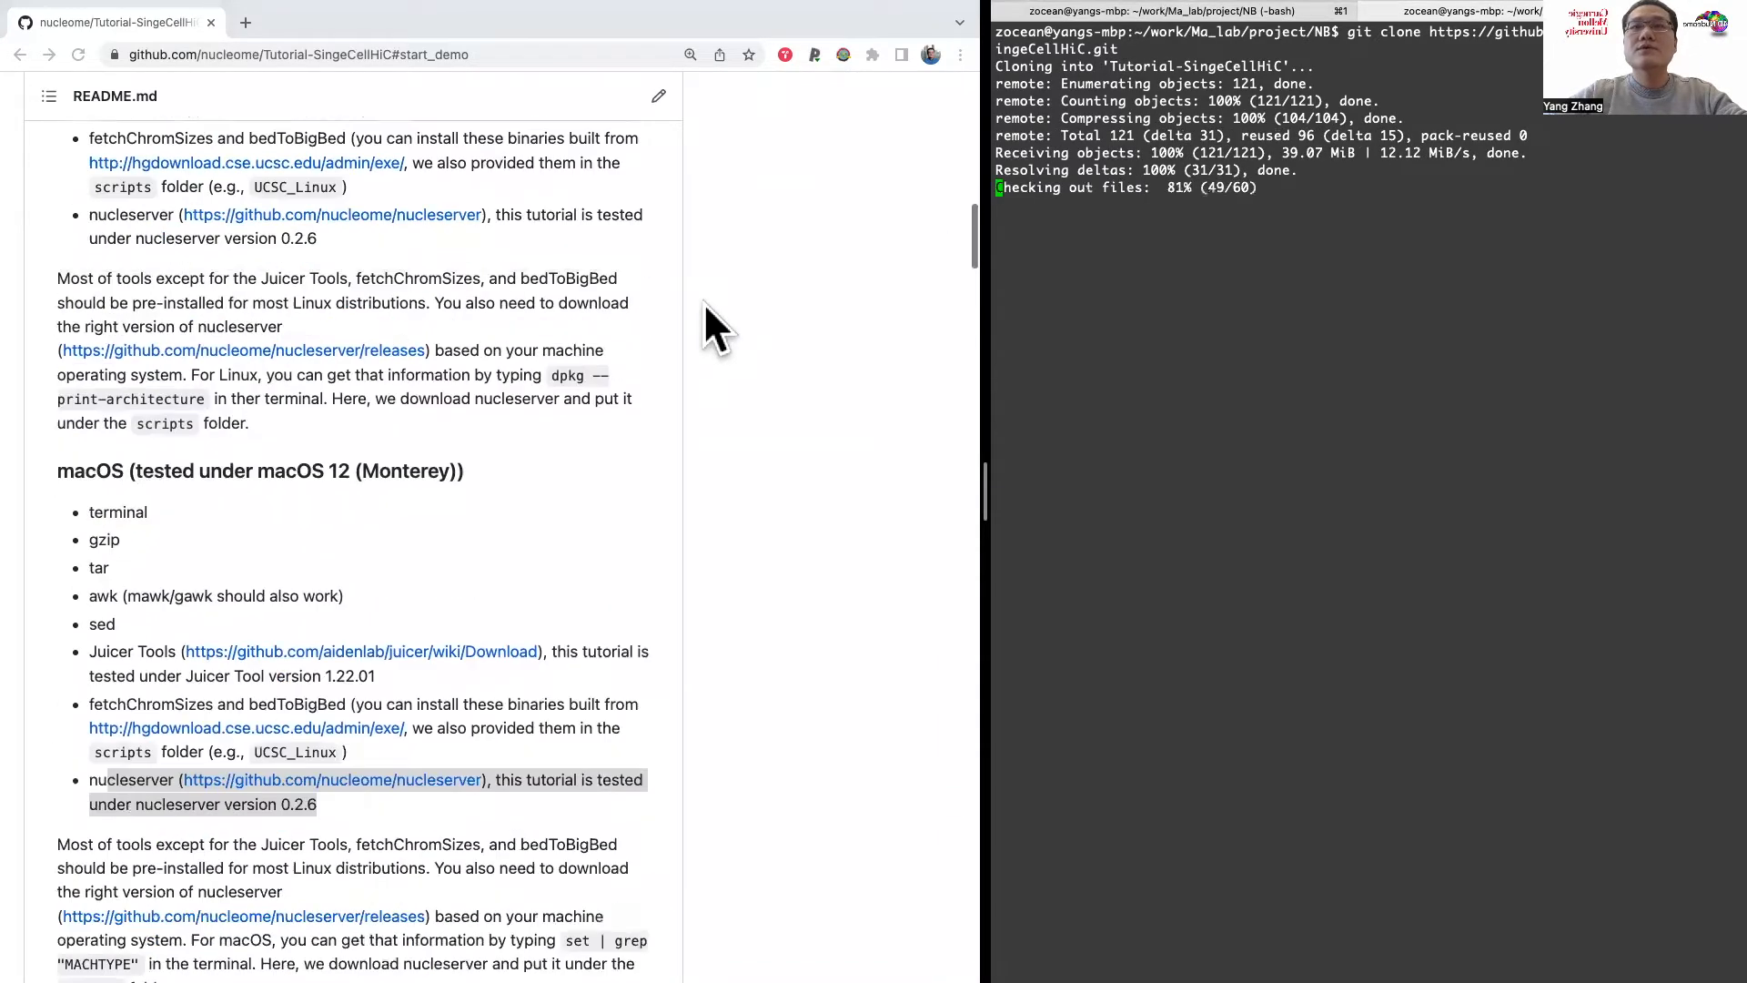
type("cd ")
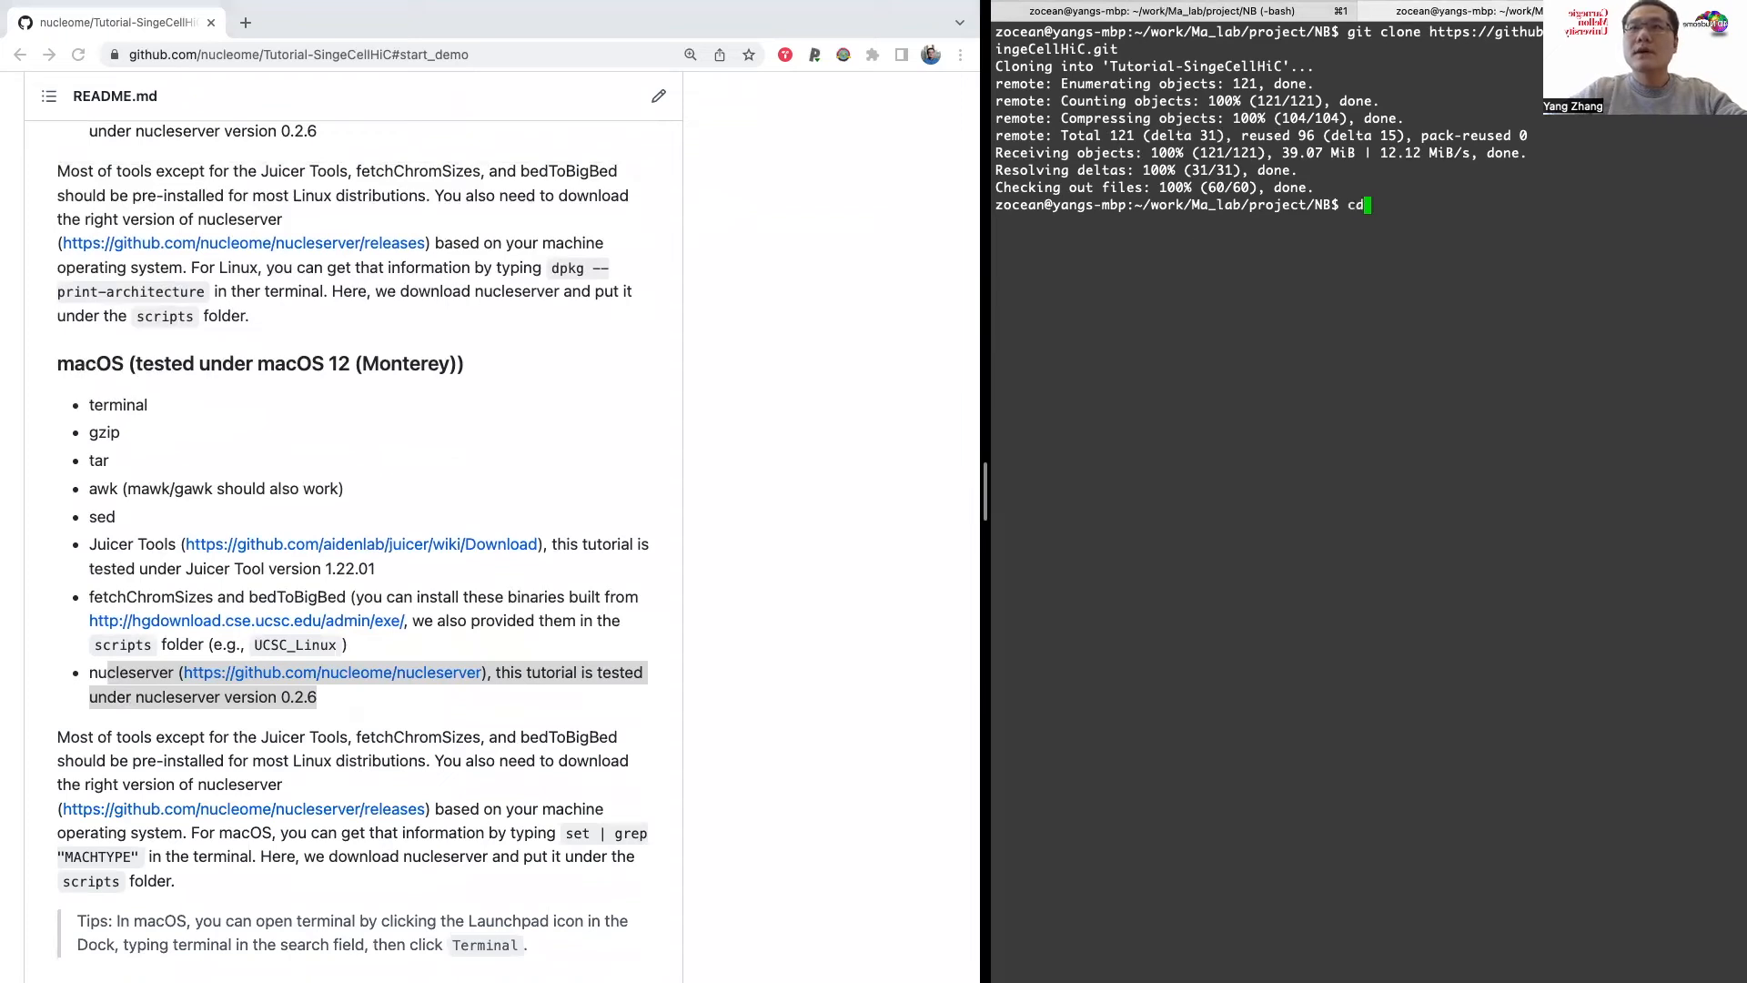
type("Tu")
key("Tab")
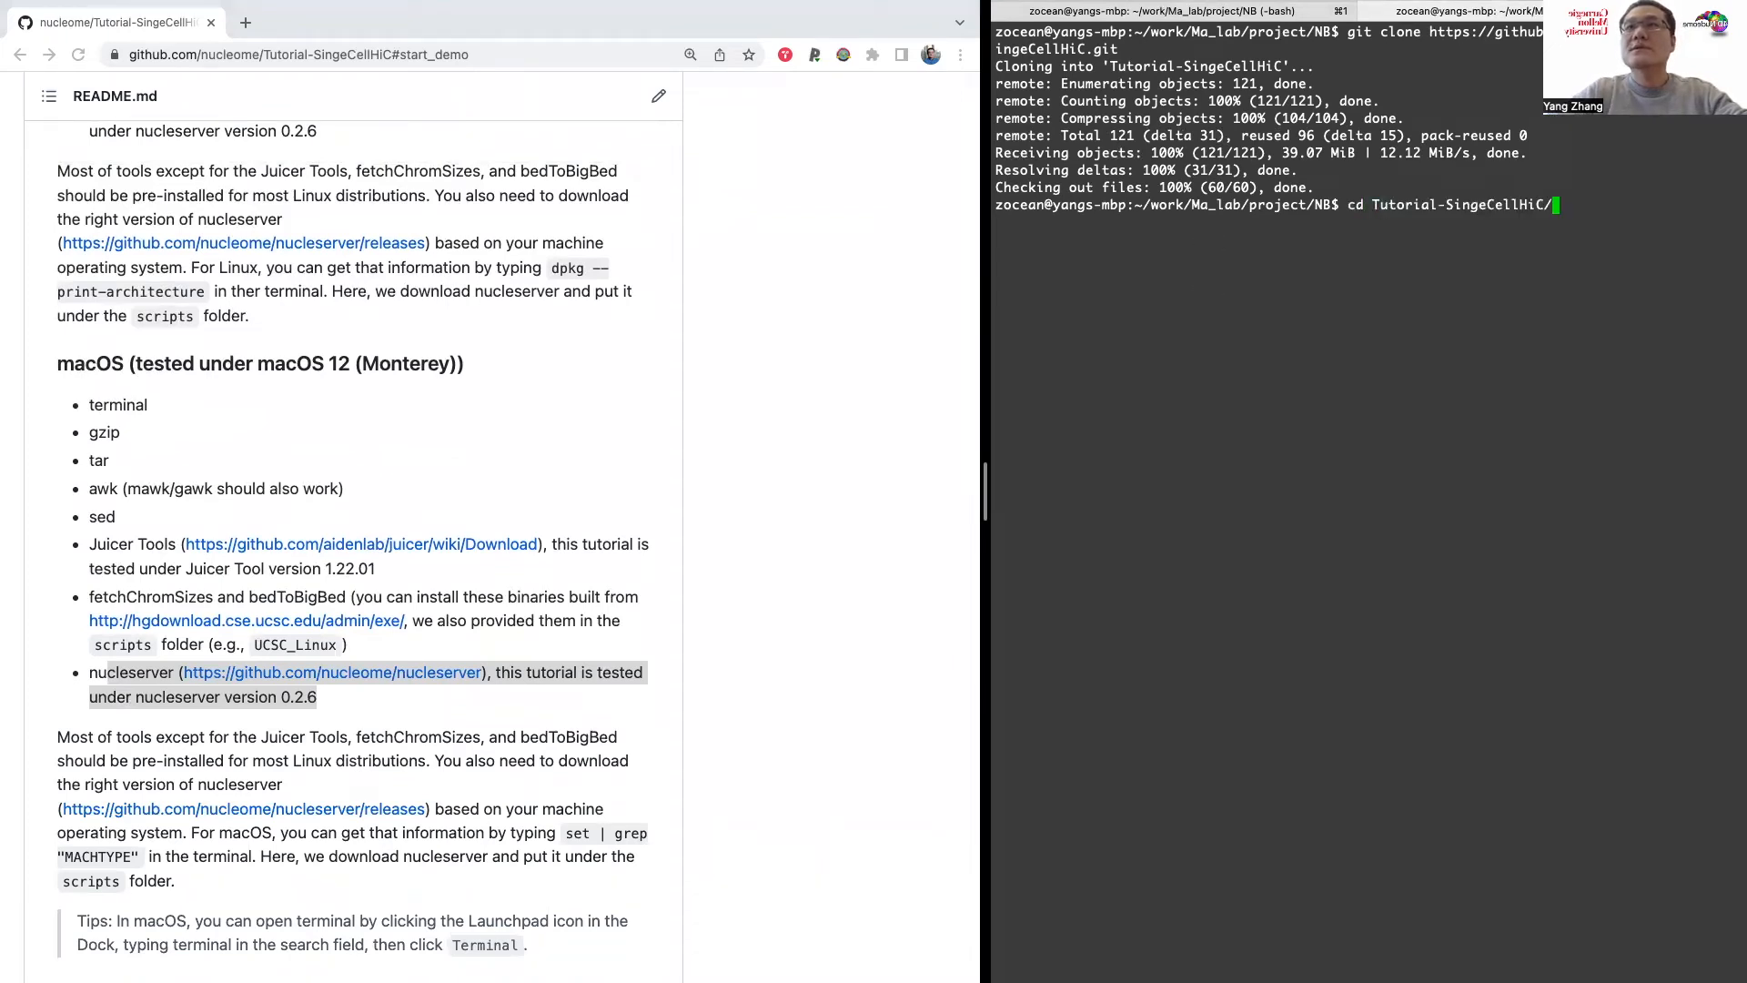
key("Return")
type("ls")
key("Return")
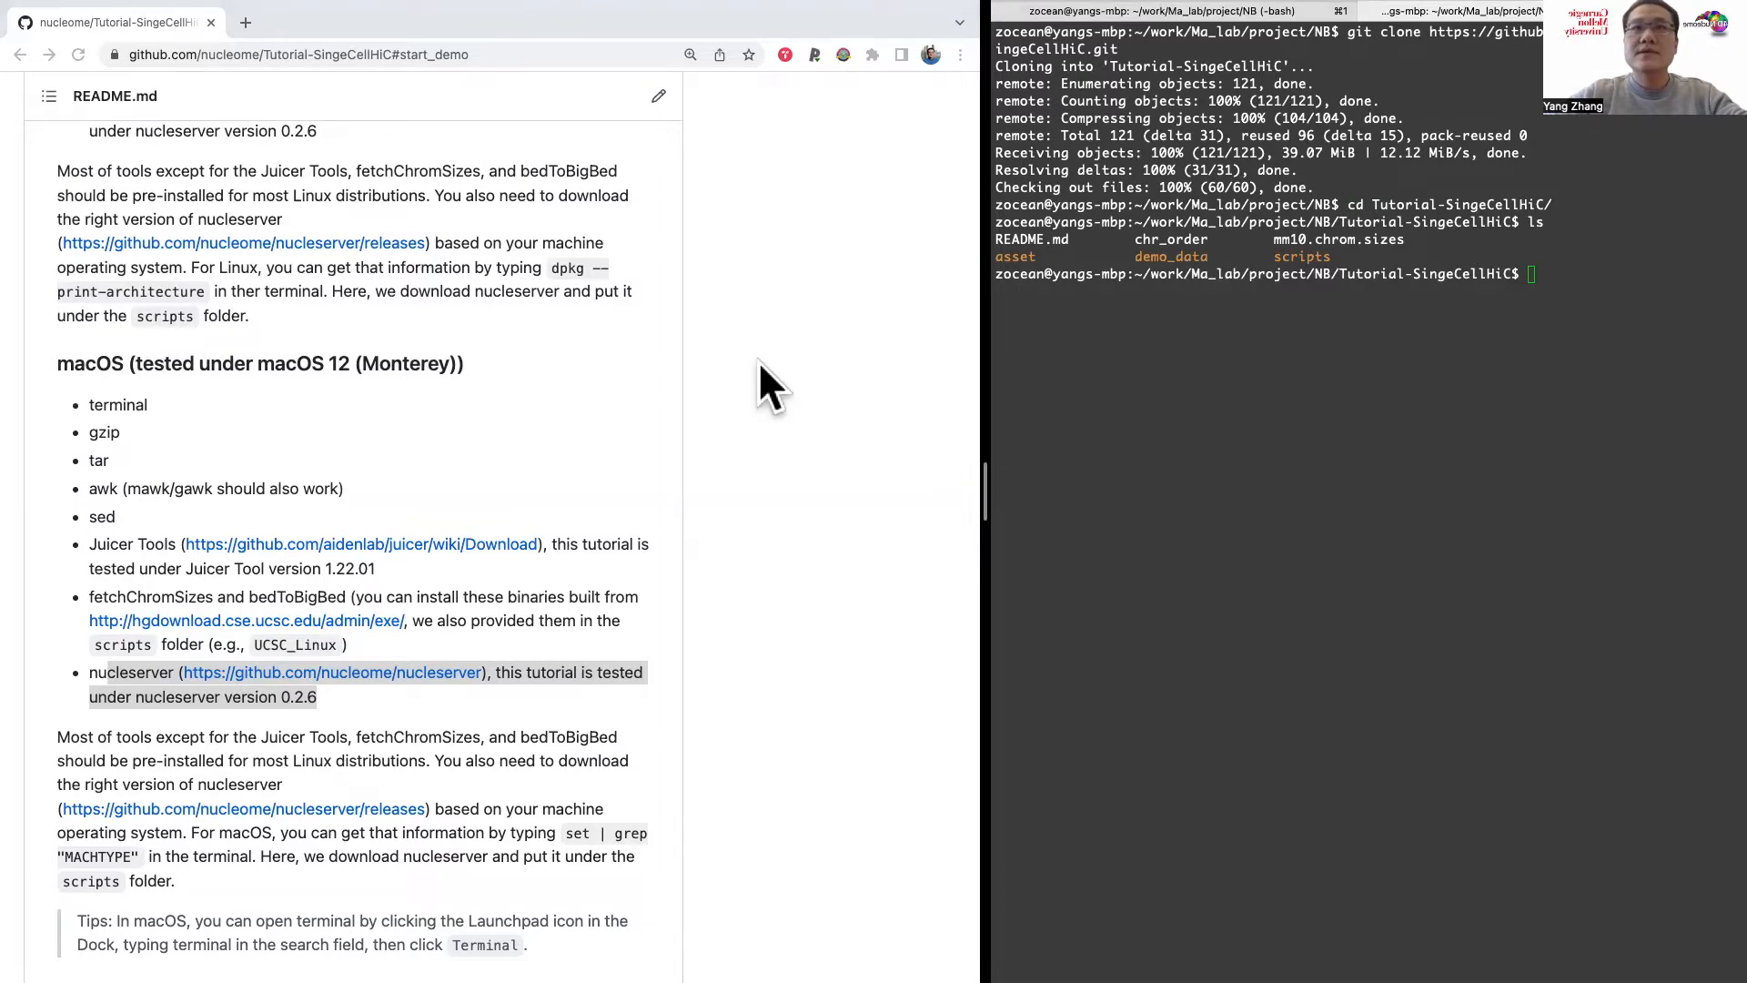
Step: Run the README's macOS command set | grep "MACHTYPE" in the terminal to check the machine's architecture
scroll(746, 364, "up", 15)
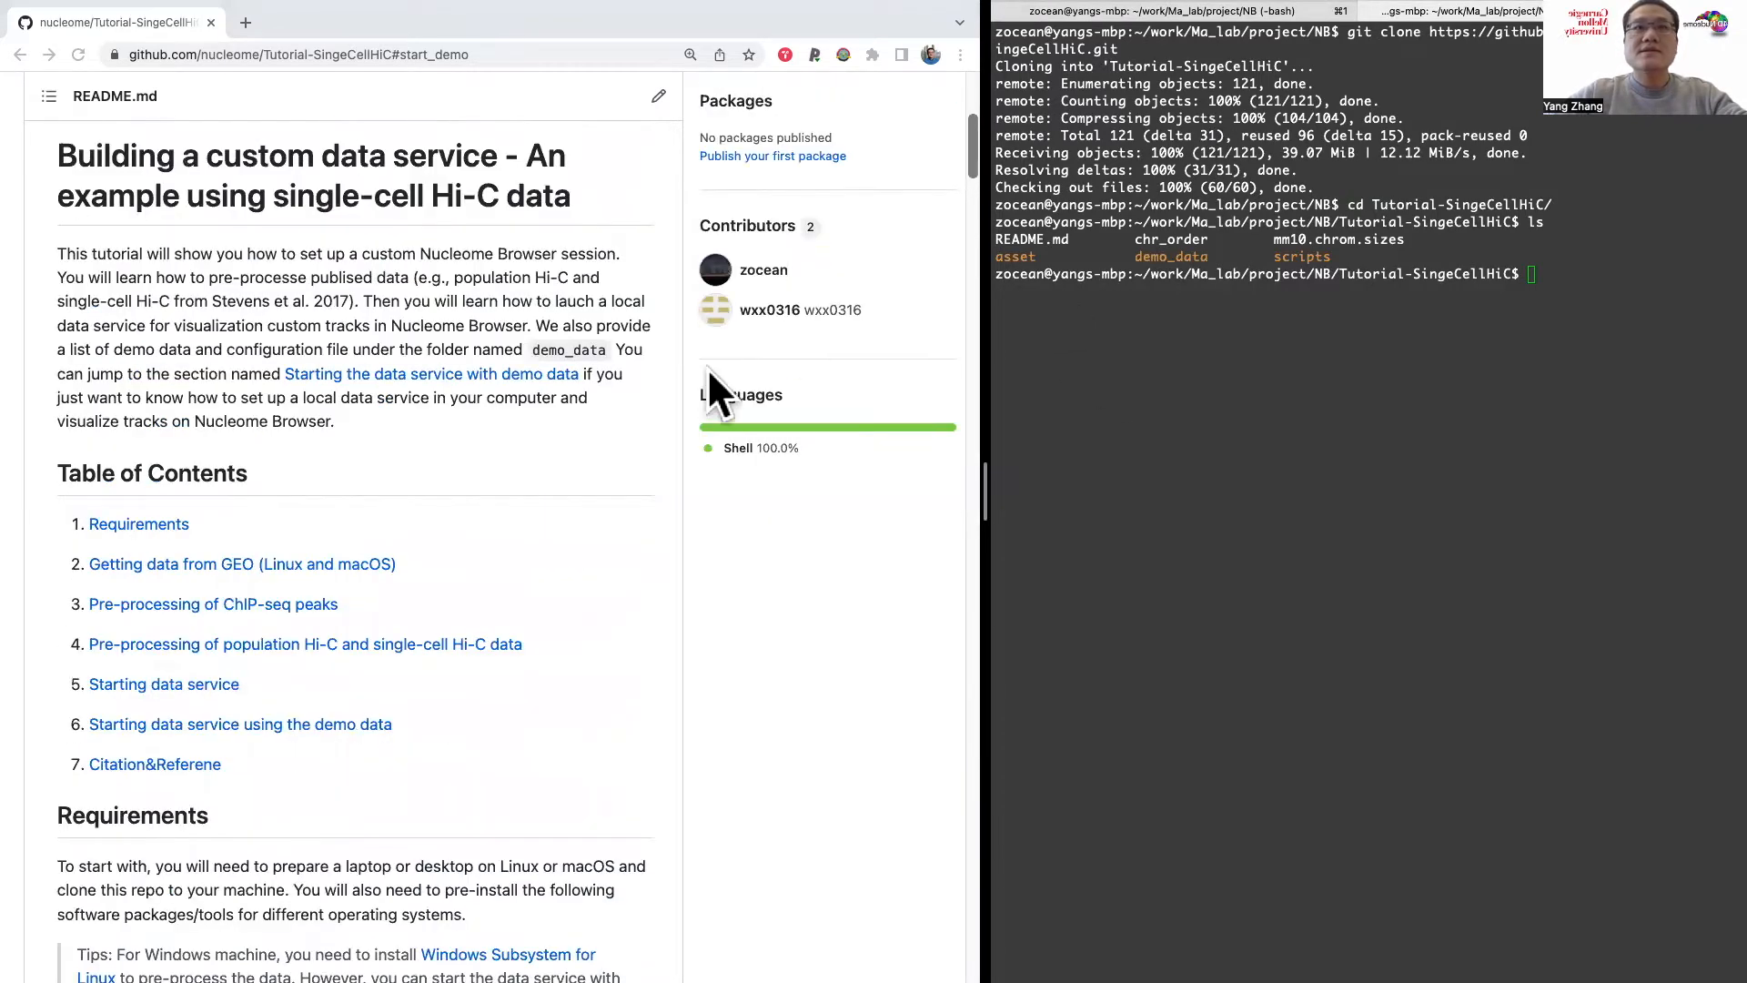
scroll(746, 345, "up", 5)
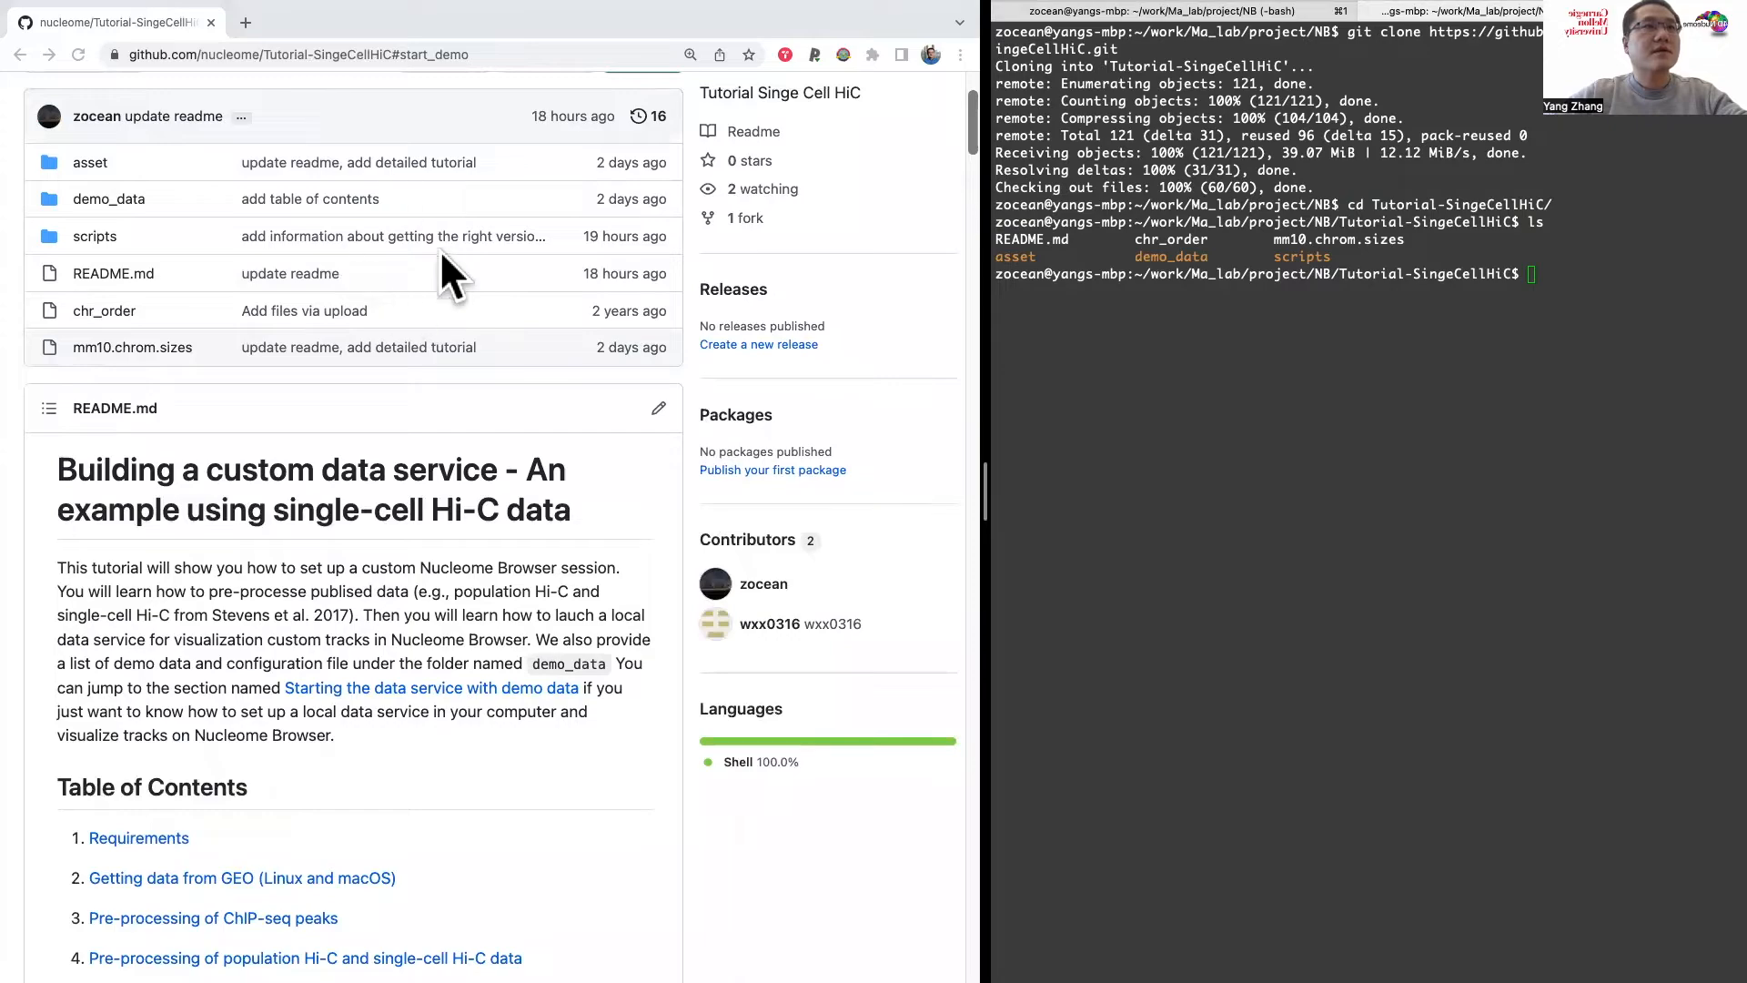
scroll(538, 637, "down", 15)
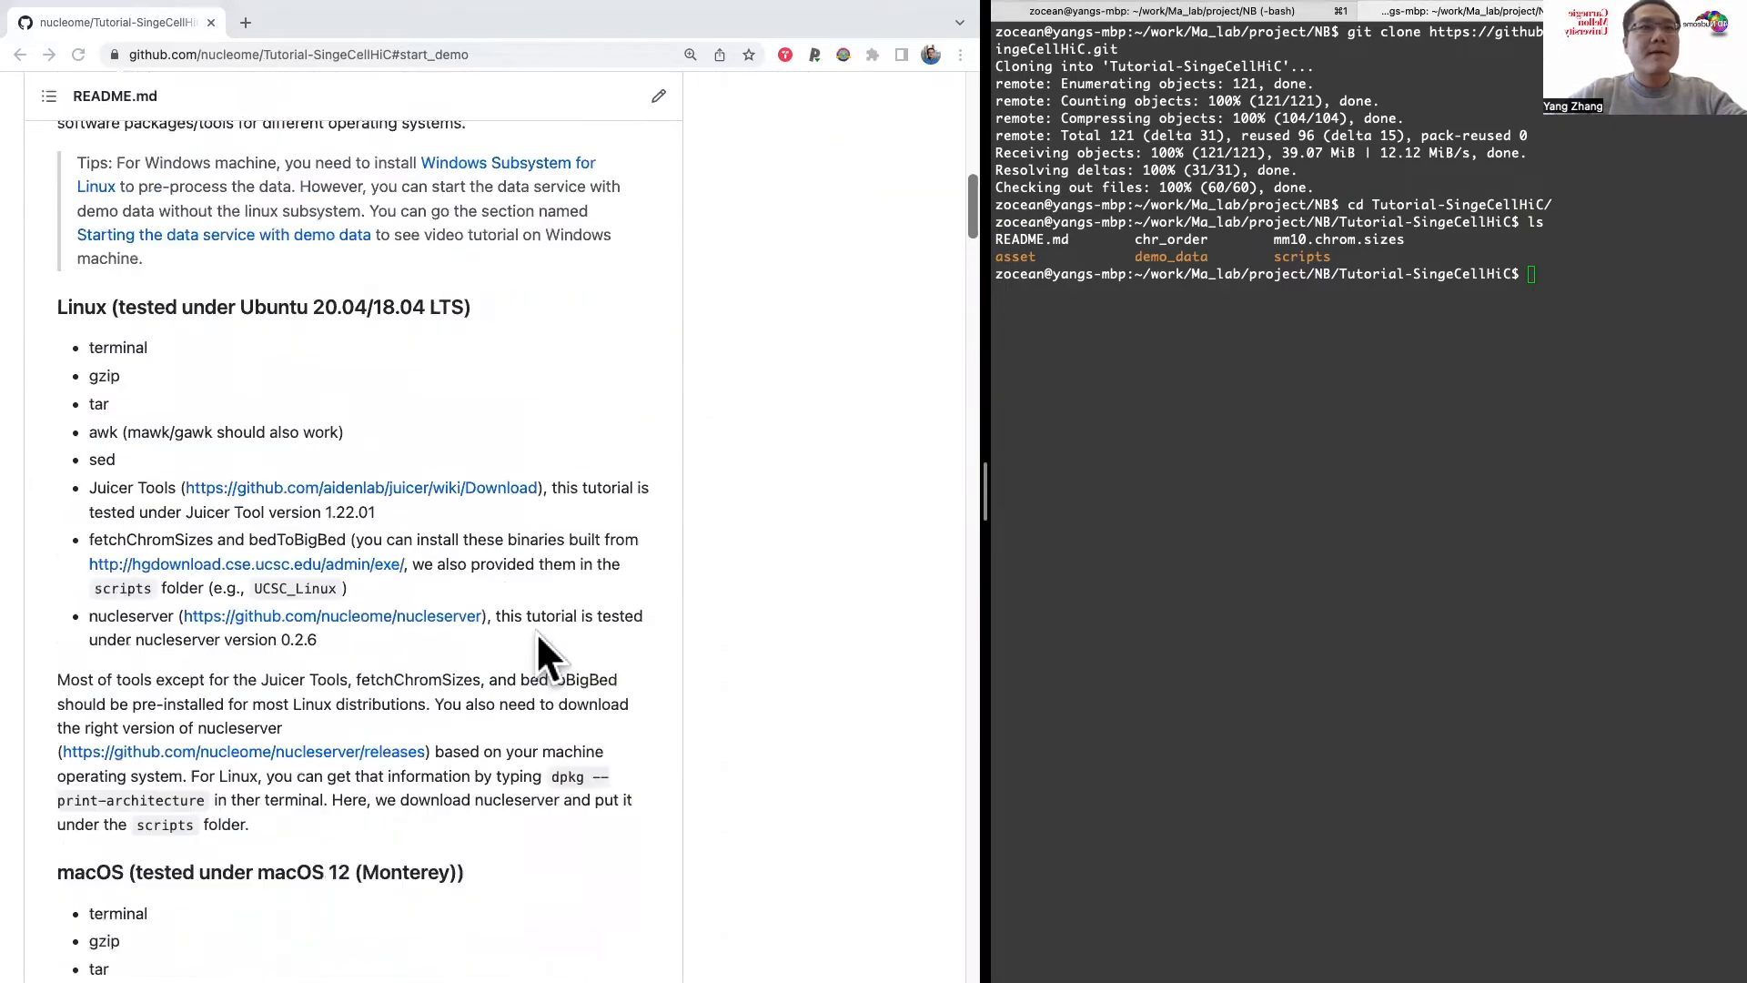
scroll(538, 637, "down", 3)
scroll(537, 637, "up", 3)
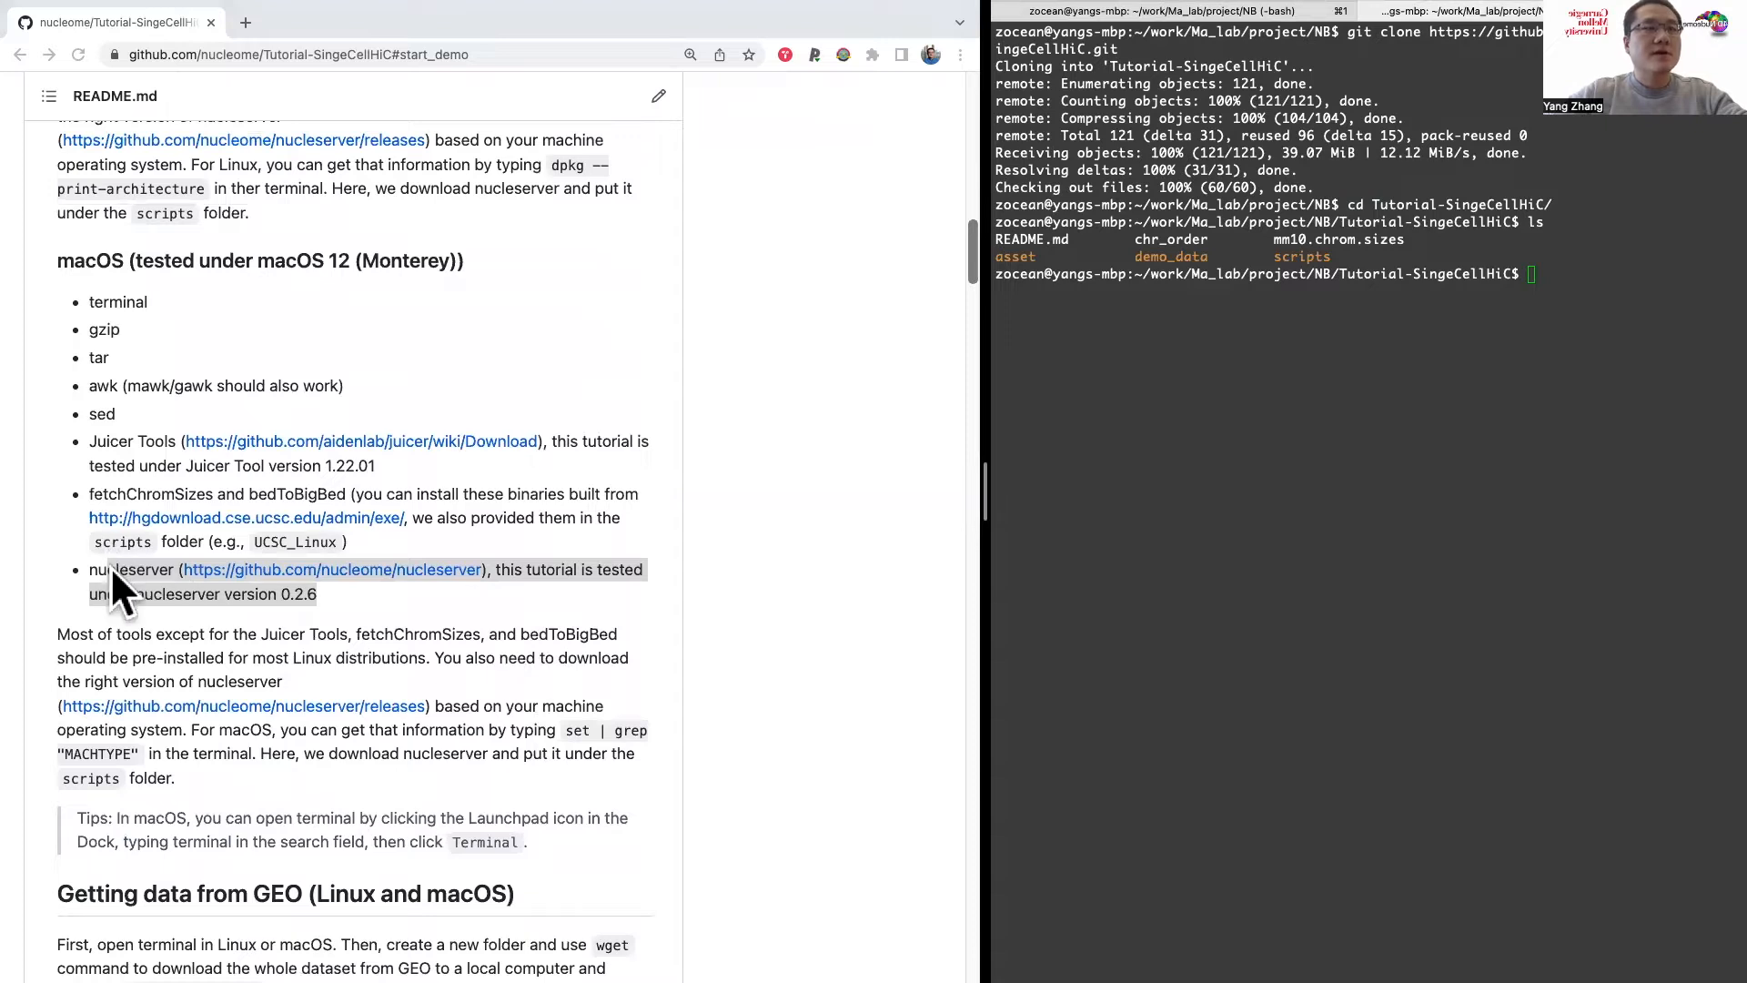
left_click(549, 742)
left_click_drag(566, 731, 138, 755)
key("super+c")
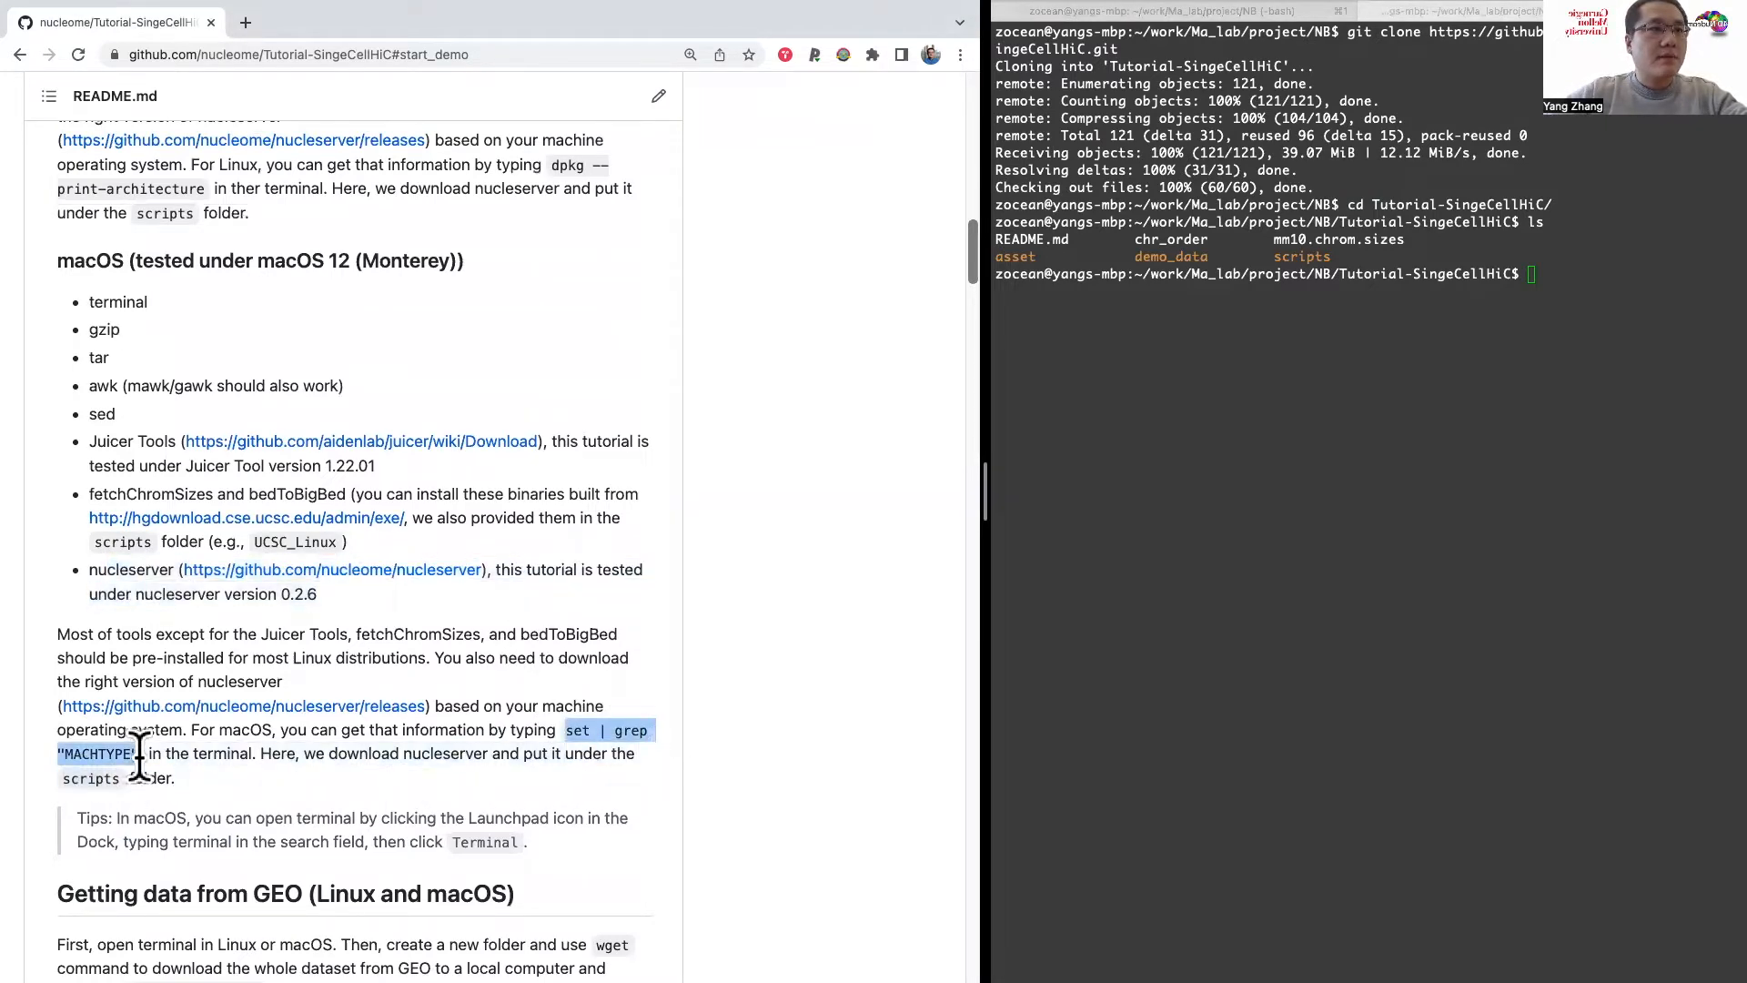
left_click(1140, 494)
key("super+v")
key("Return")
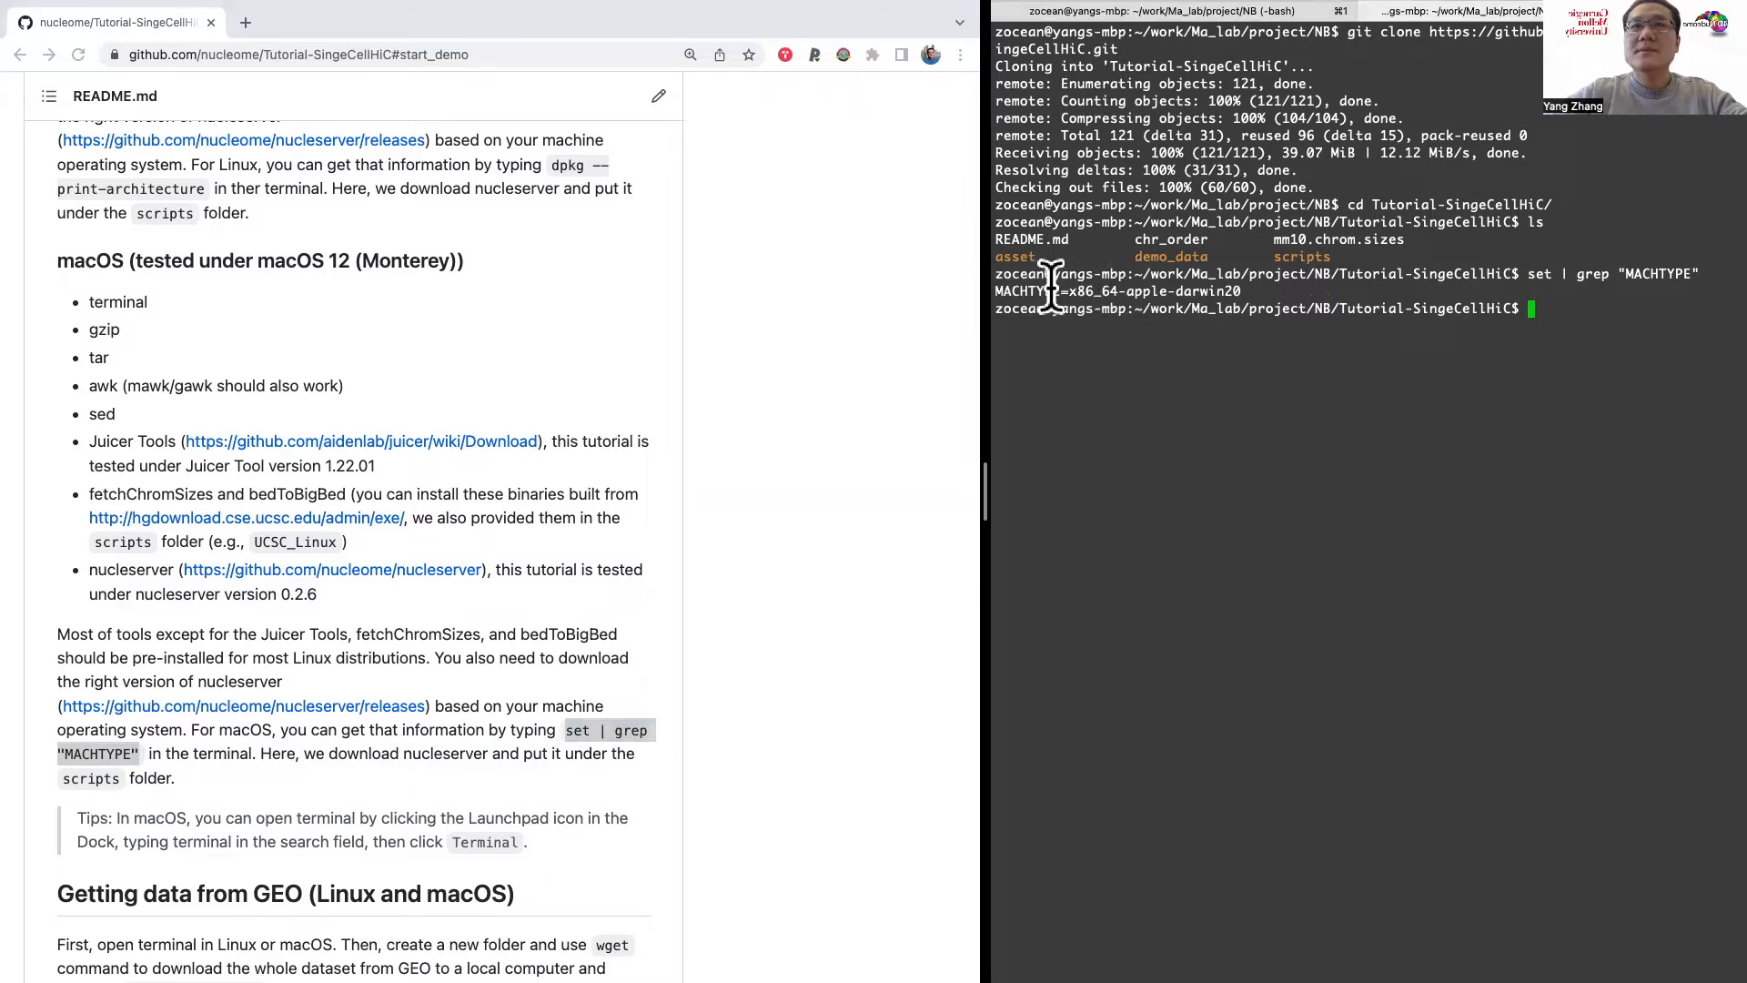
left_click_drag(1072, 291, 1729, 295)
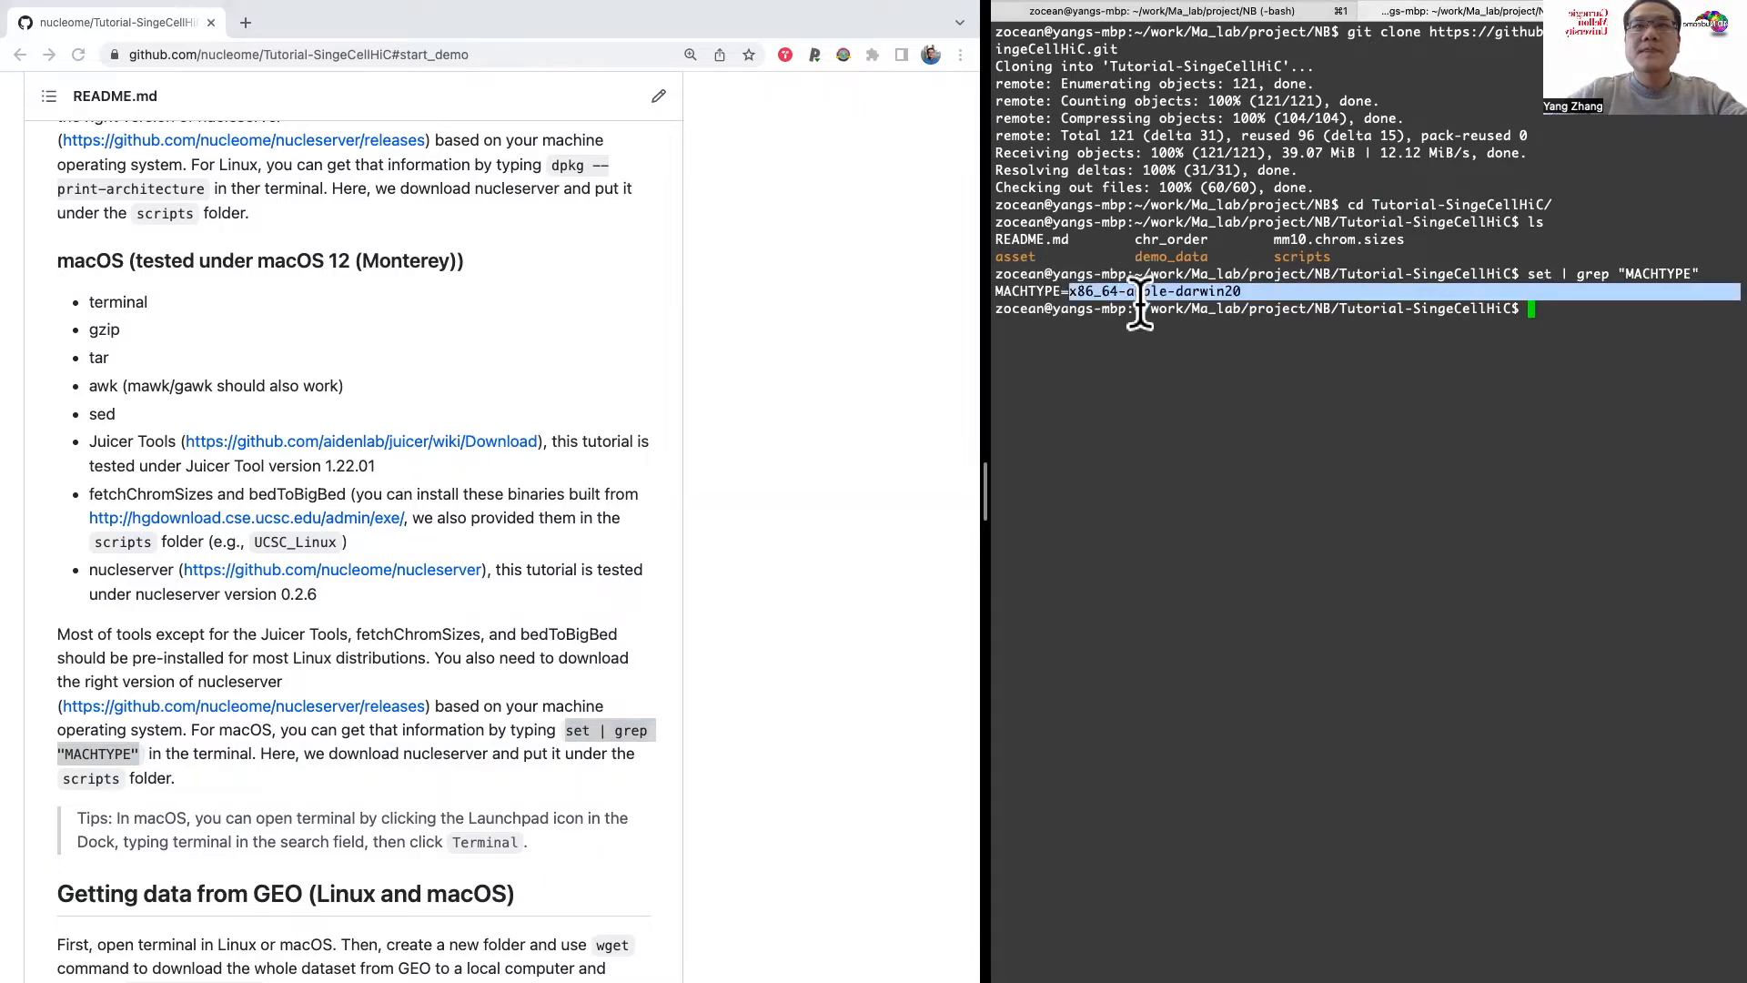
left_click(392, 741)
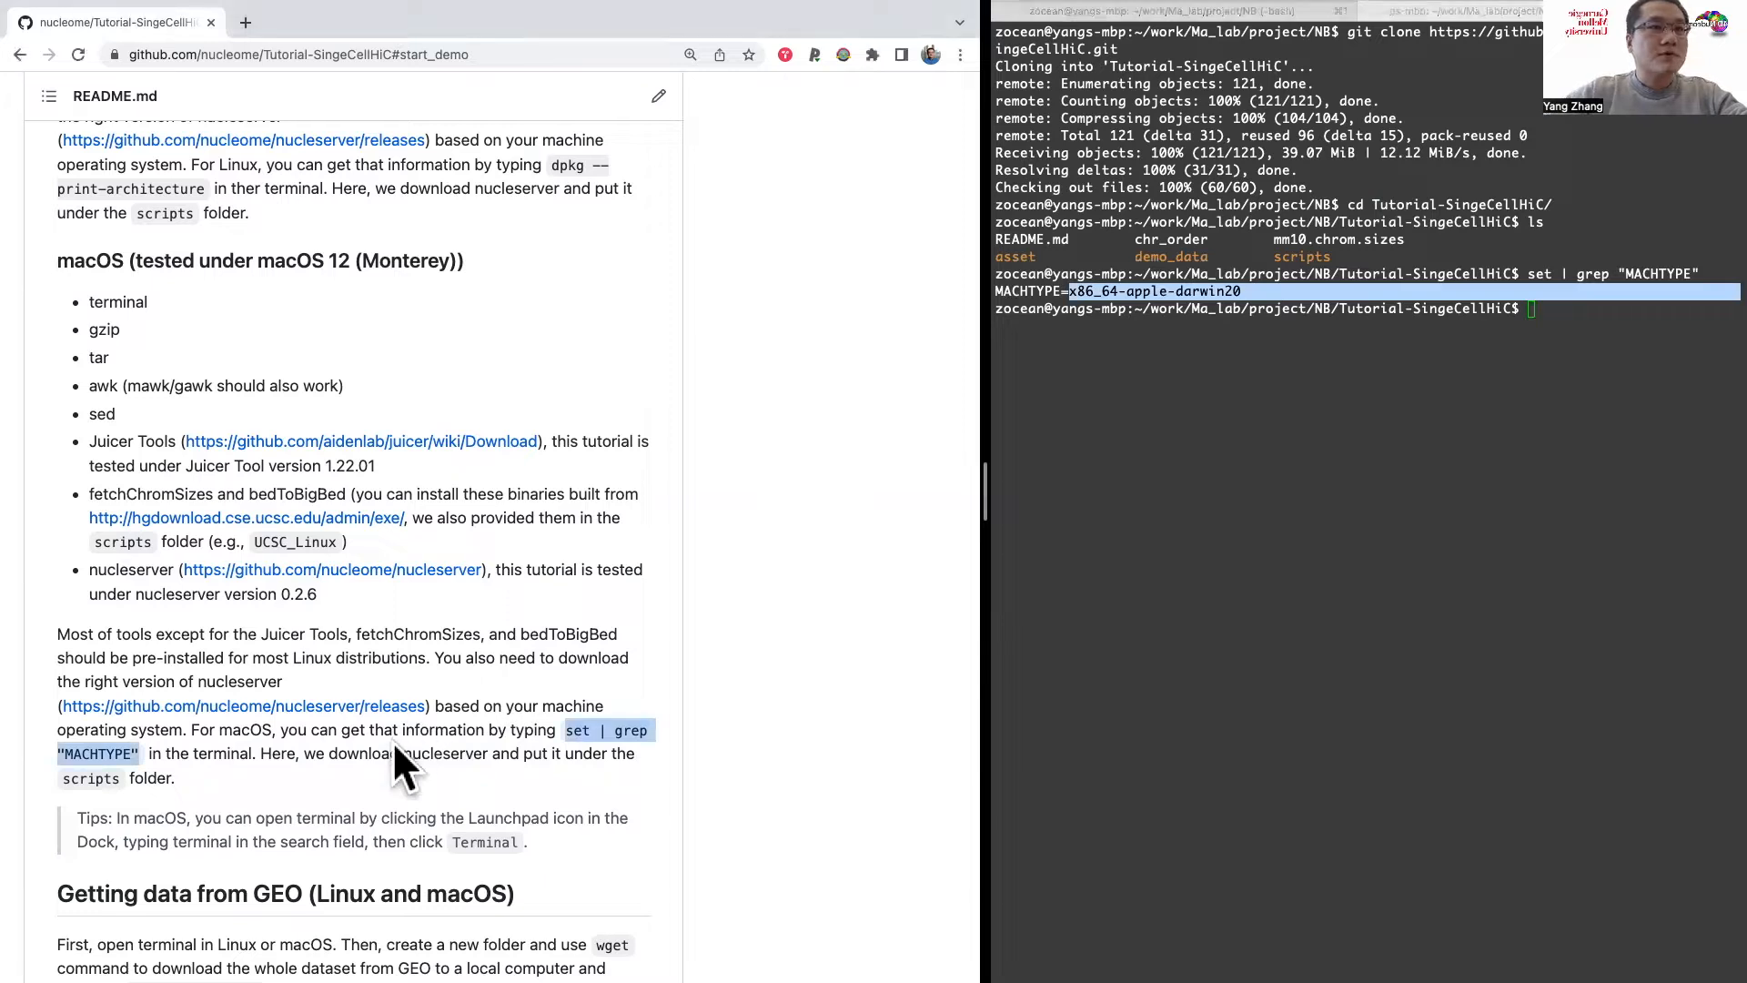
Step: Open the nucleserver releases page linked in the README's macOS section in a separate browser tab and locate the v0.2.6 assets
right_click(366, 705)
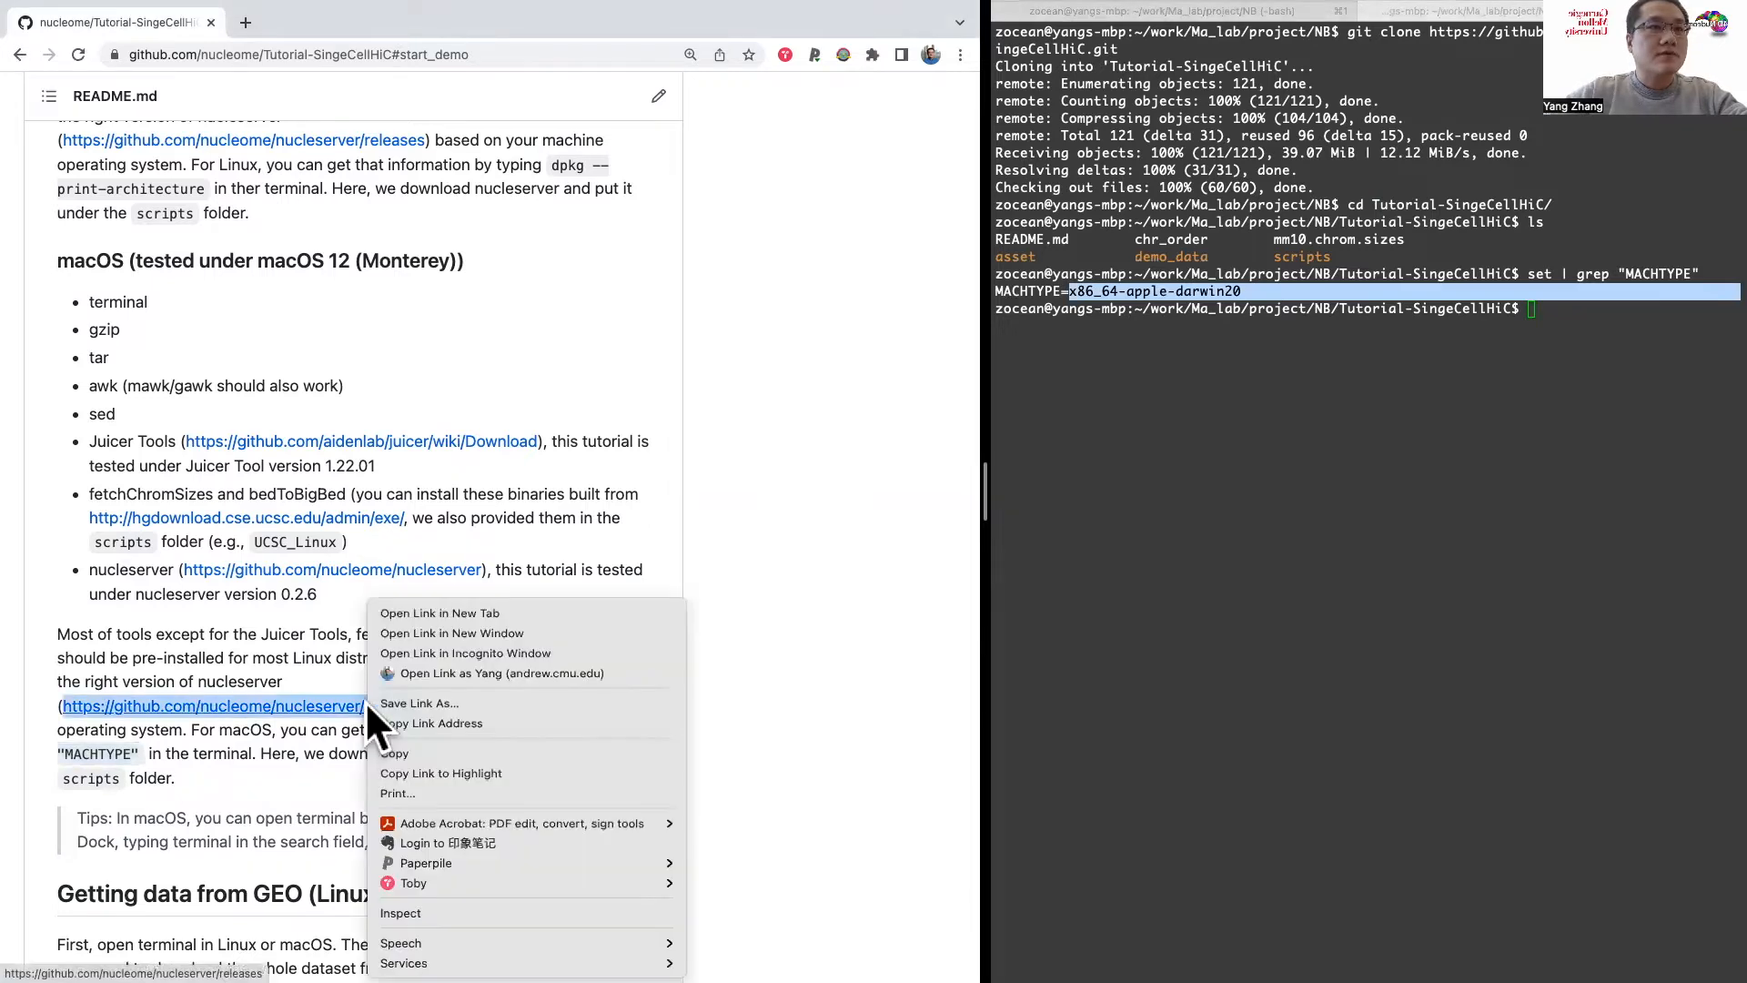
left_click(428, 612)
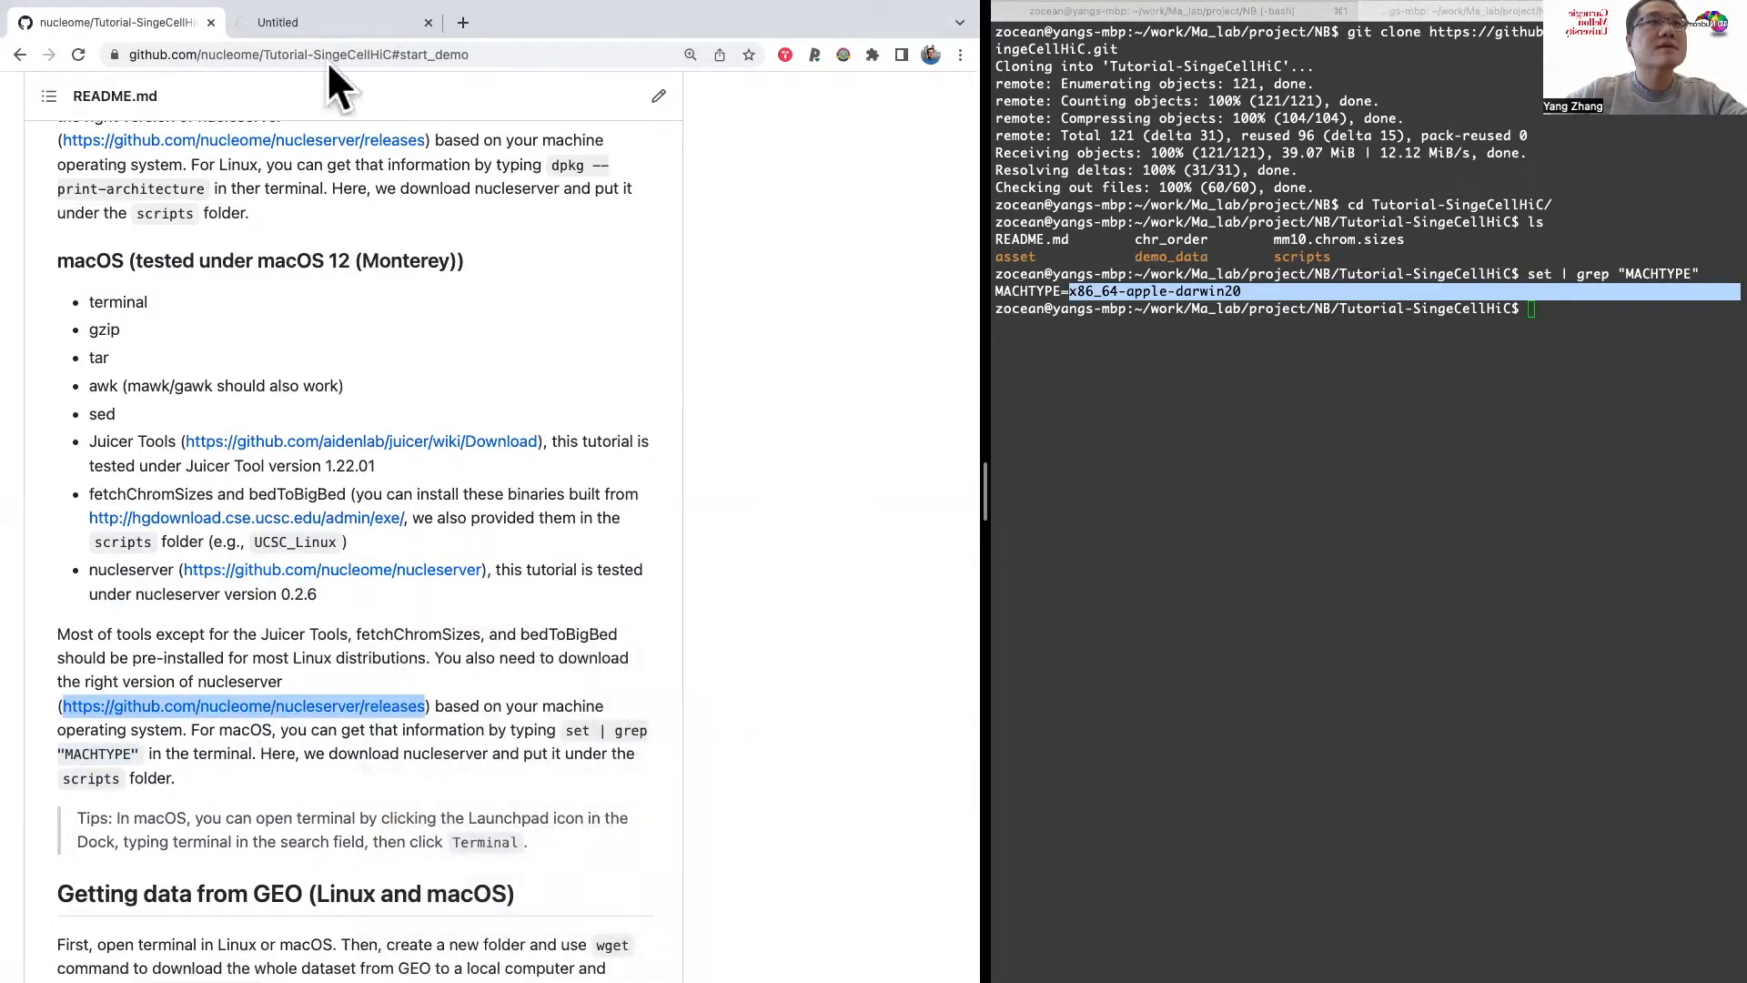
left_click(328, 20)
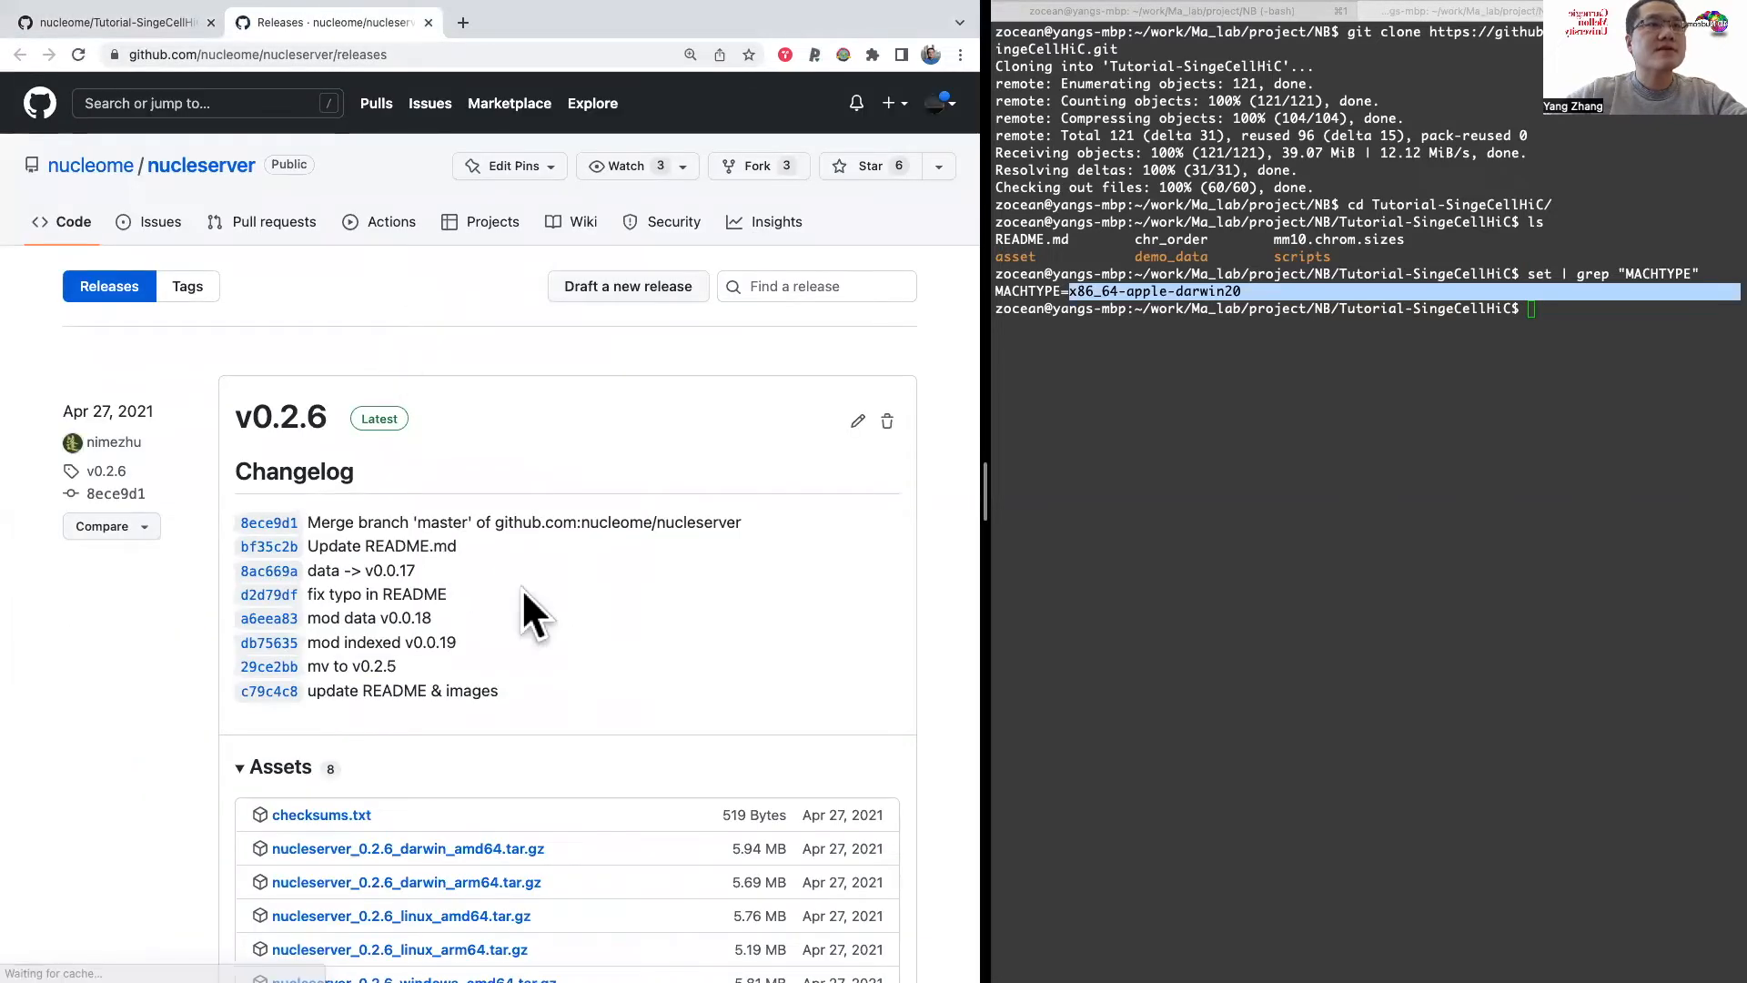
scroll(523, 590, "down", 1)
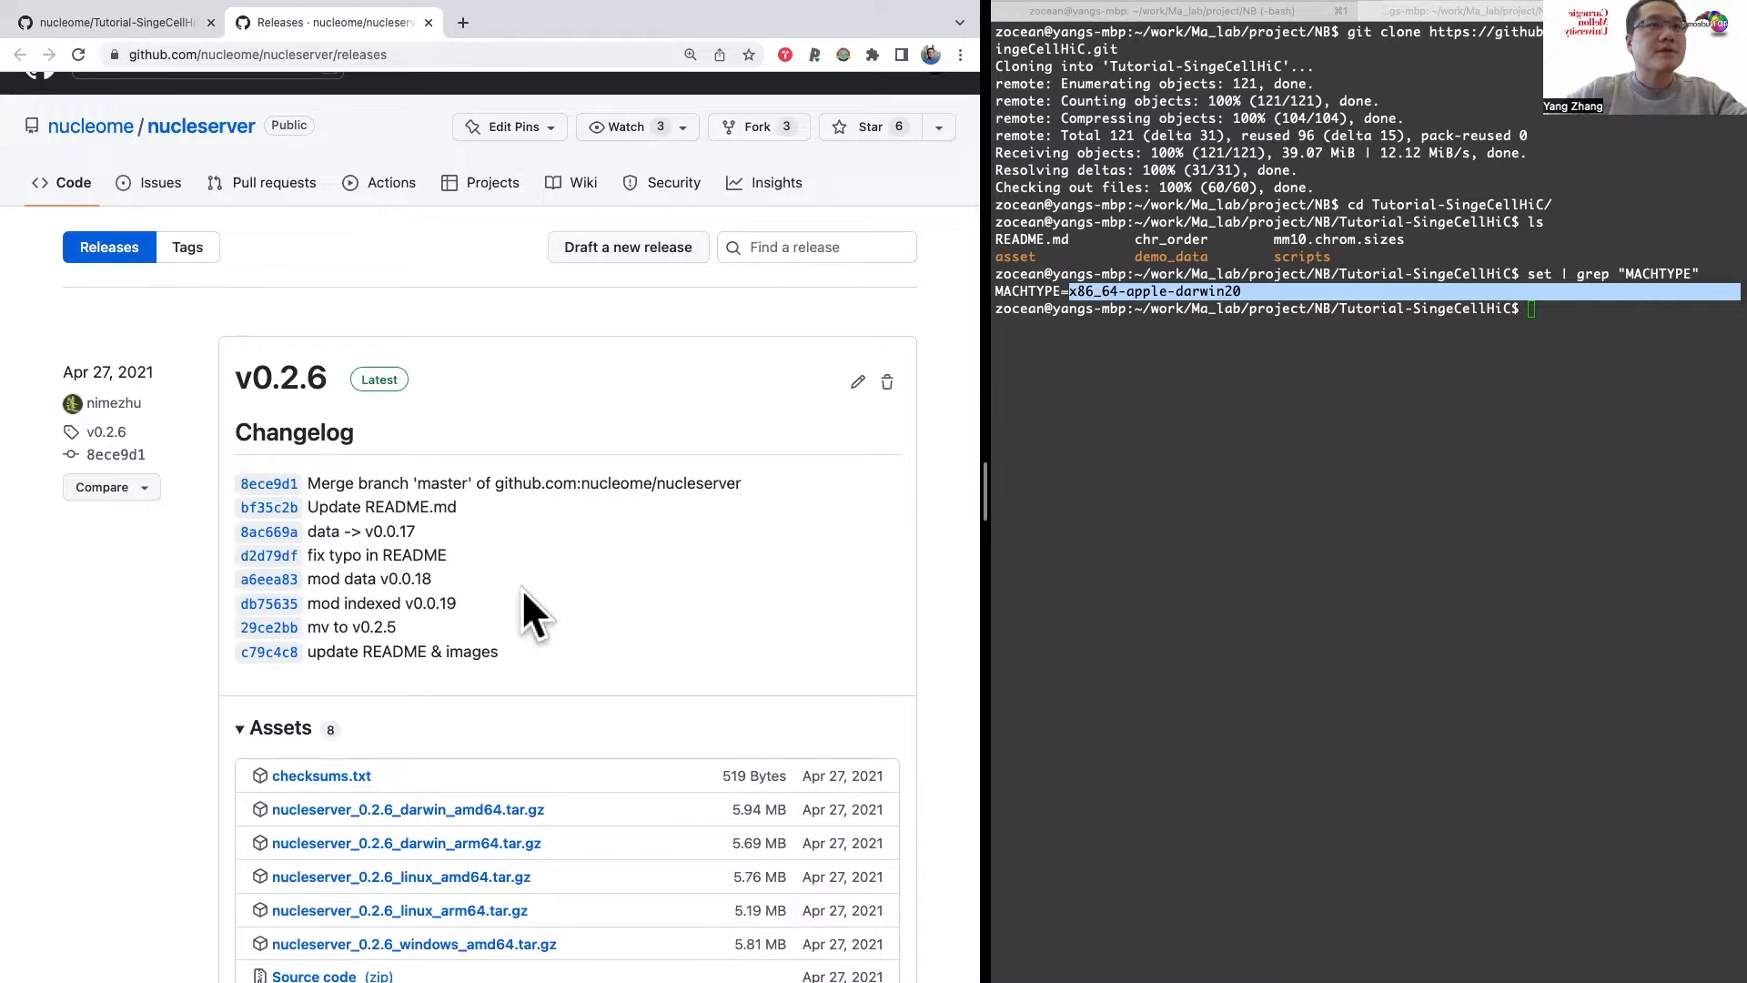
scroll(523, 590, "down", 3)
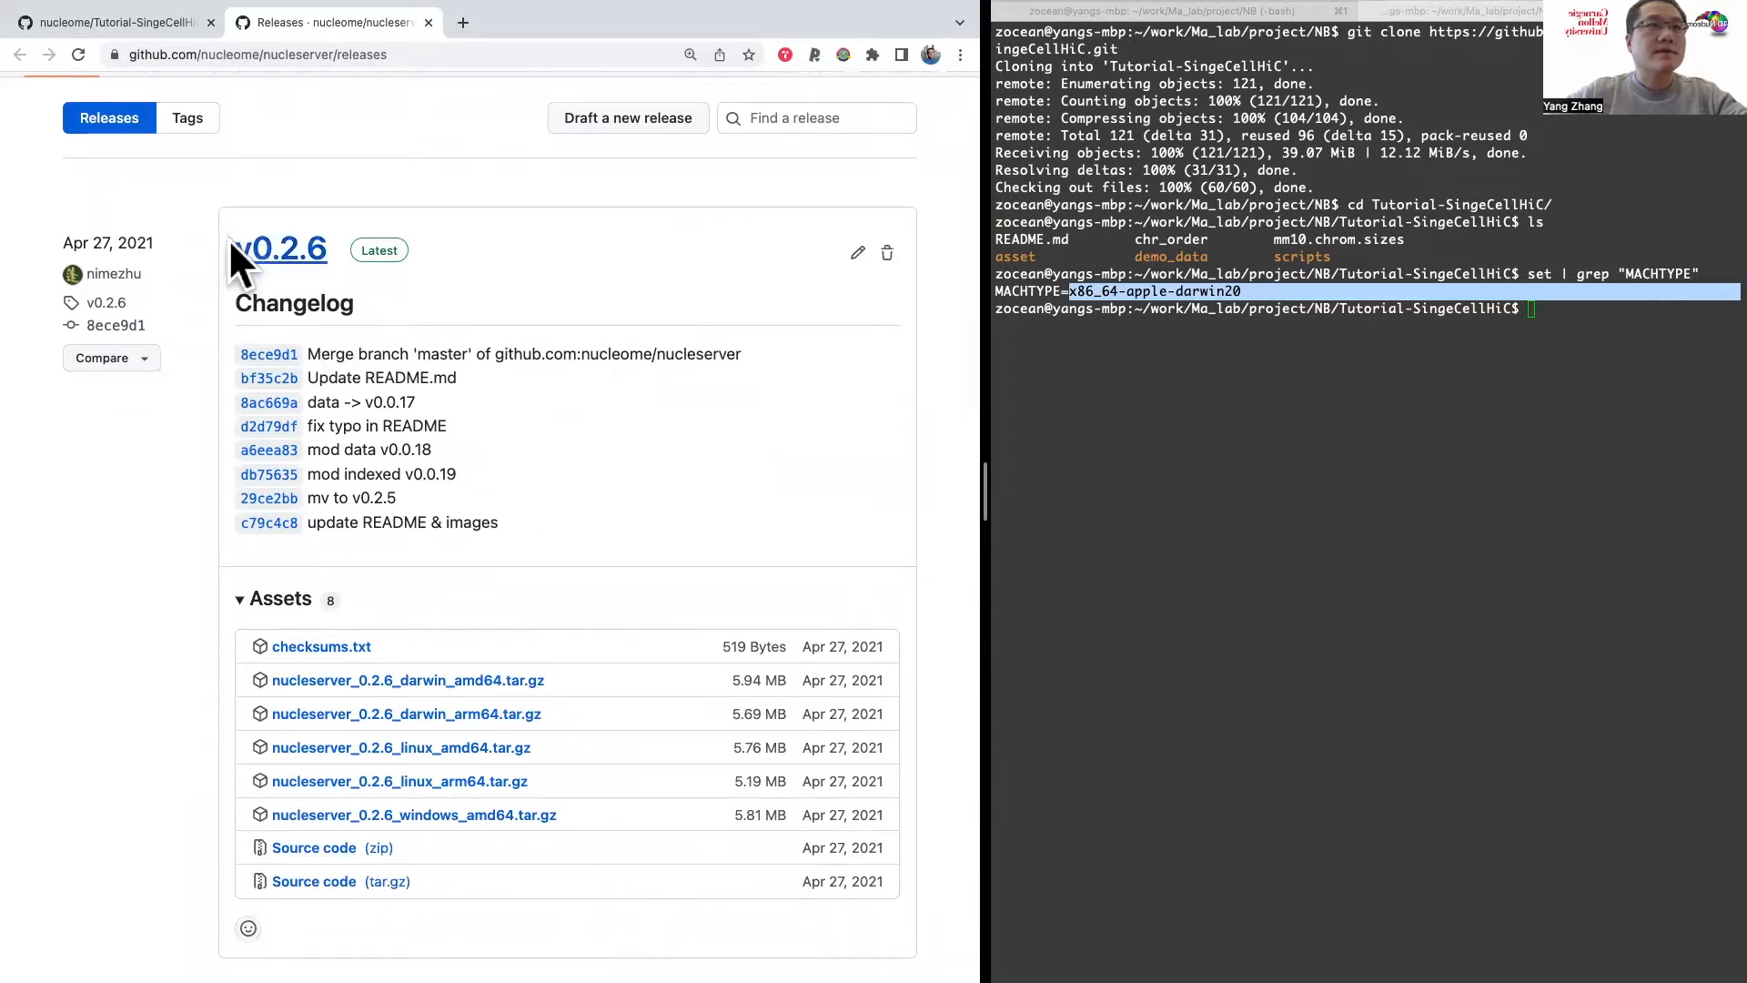
scroll(520, 467, "down", 1)
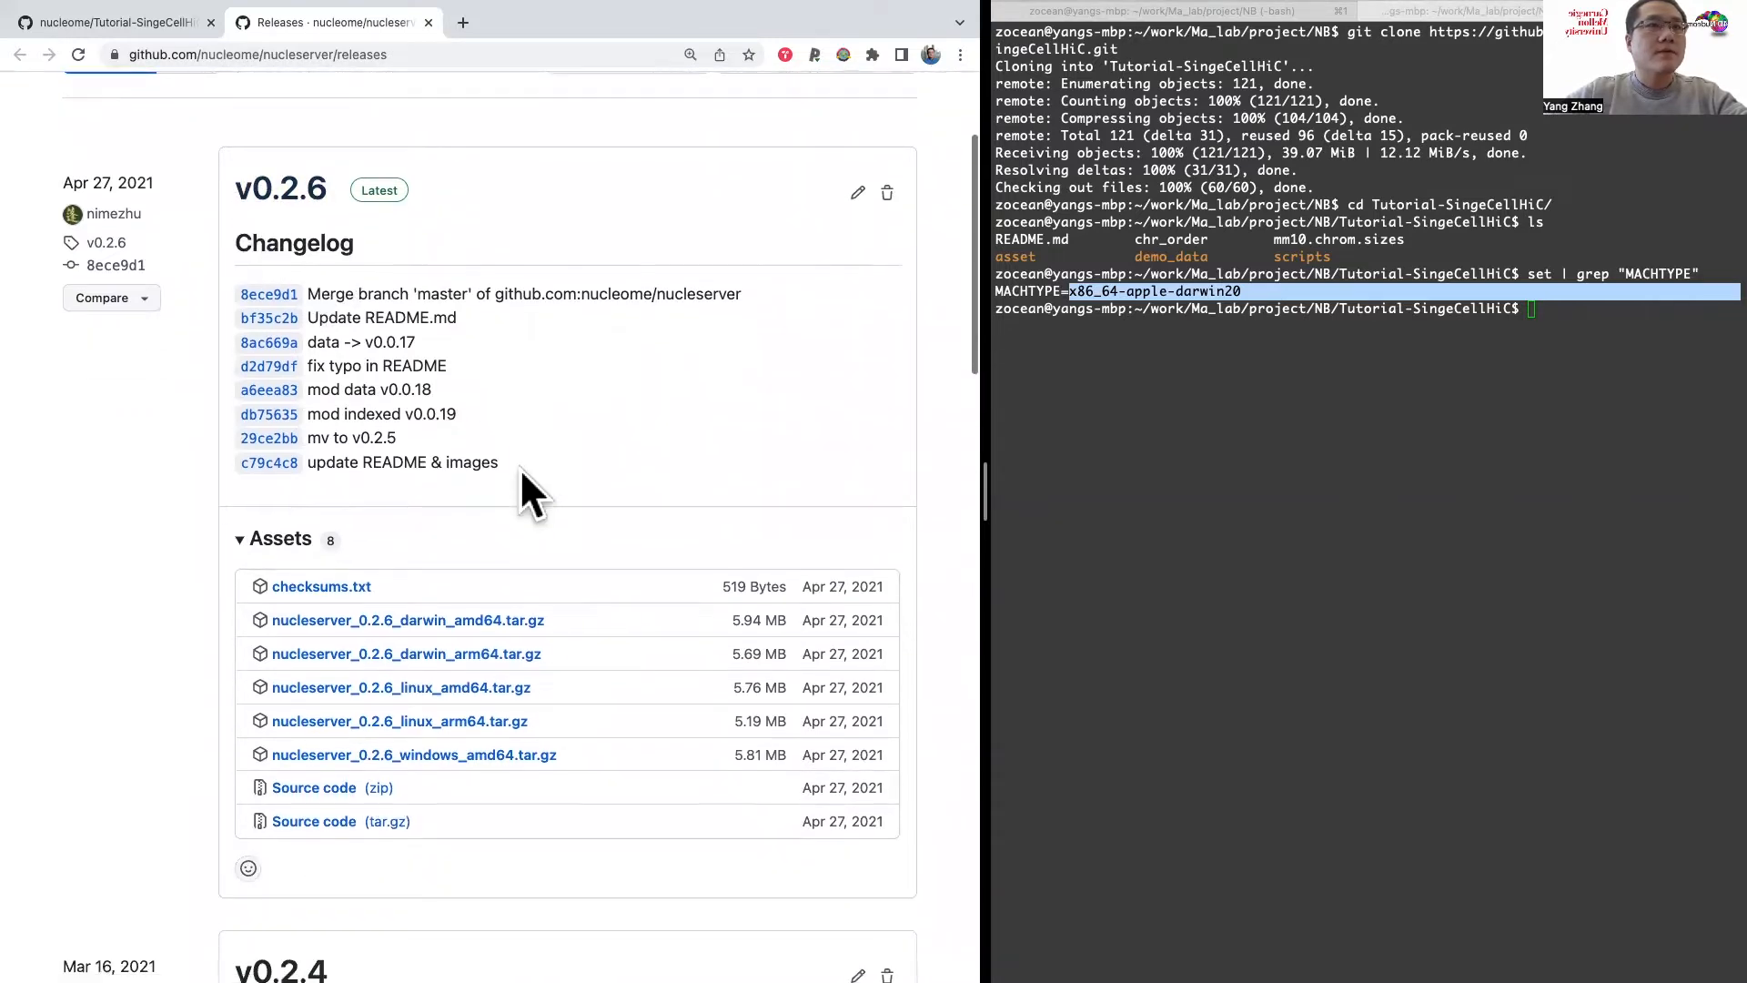
scroll(521, 468, "down", 1)
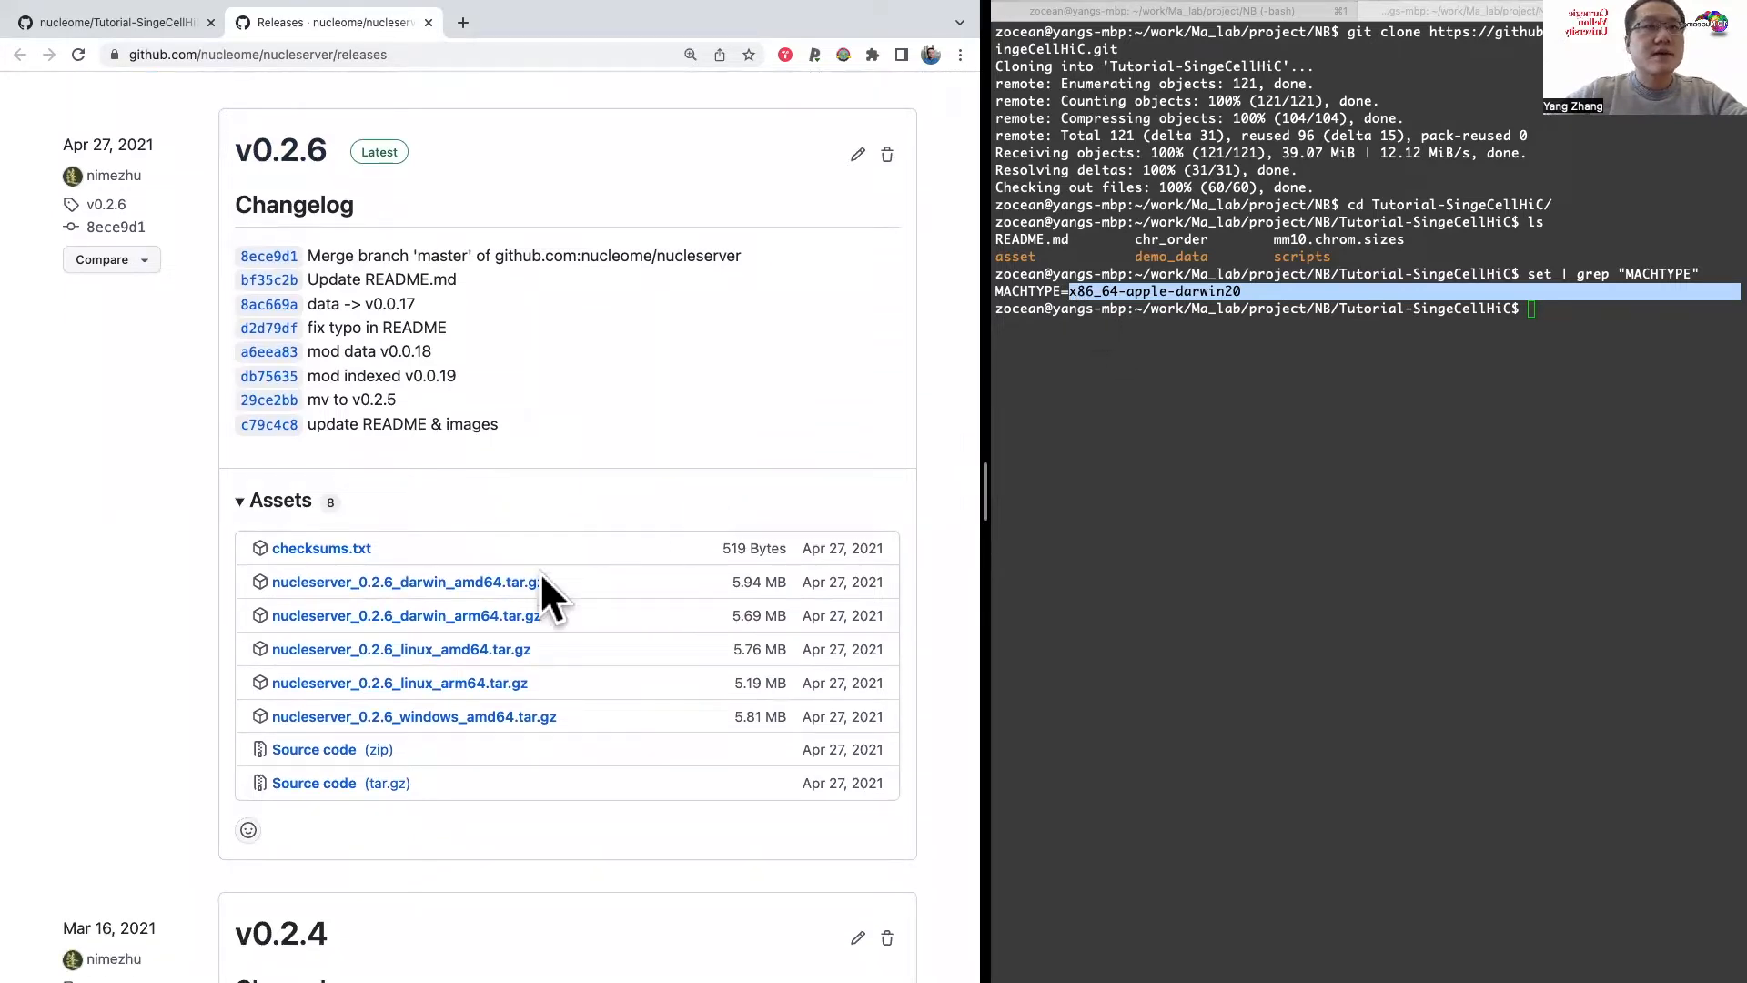
Step: Copy the link of nucleserver_0.2.6_darwin_amd64.tar.gz and download the archive into the Tutorial-SingeCellHiC folder with wget in the terminal
right_click(457, 583)
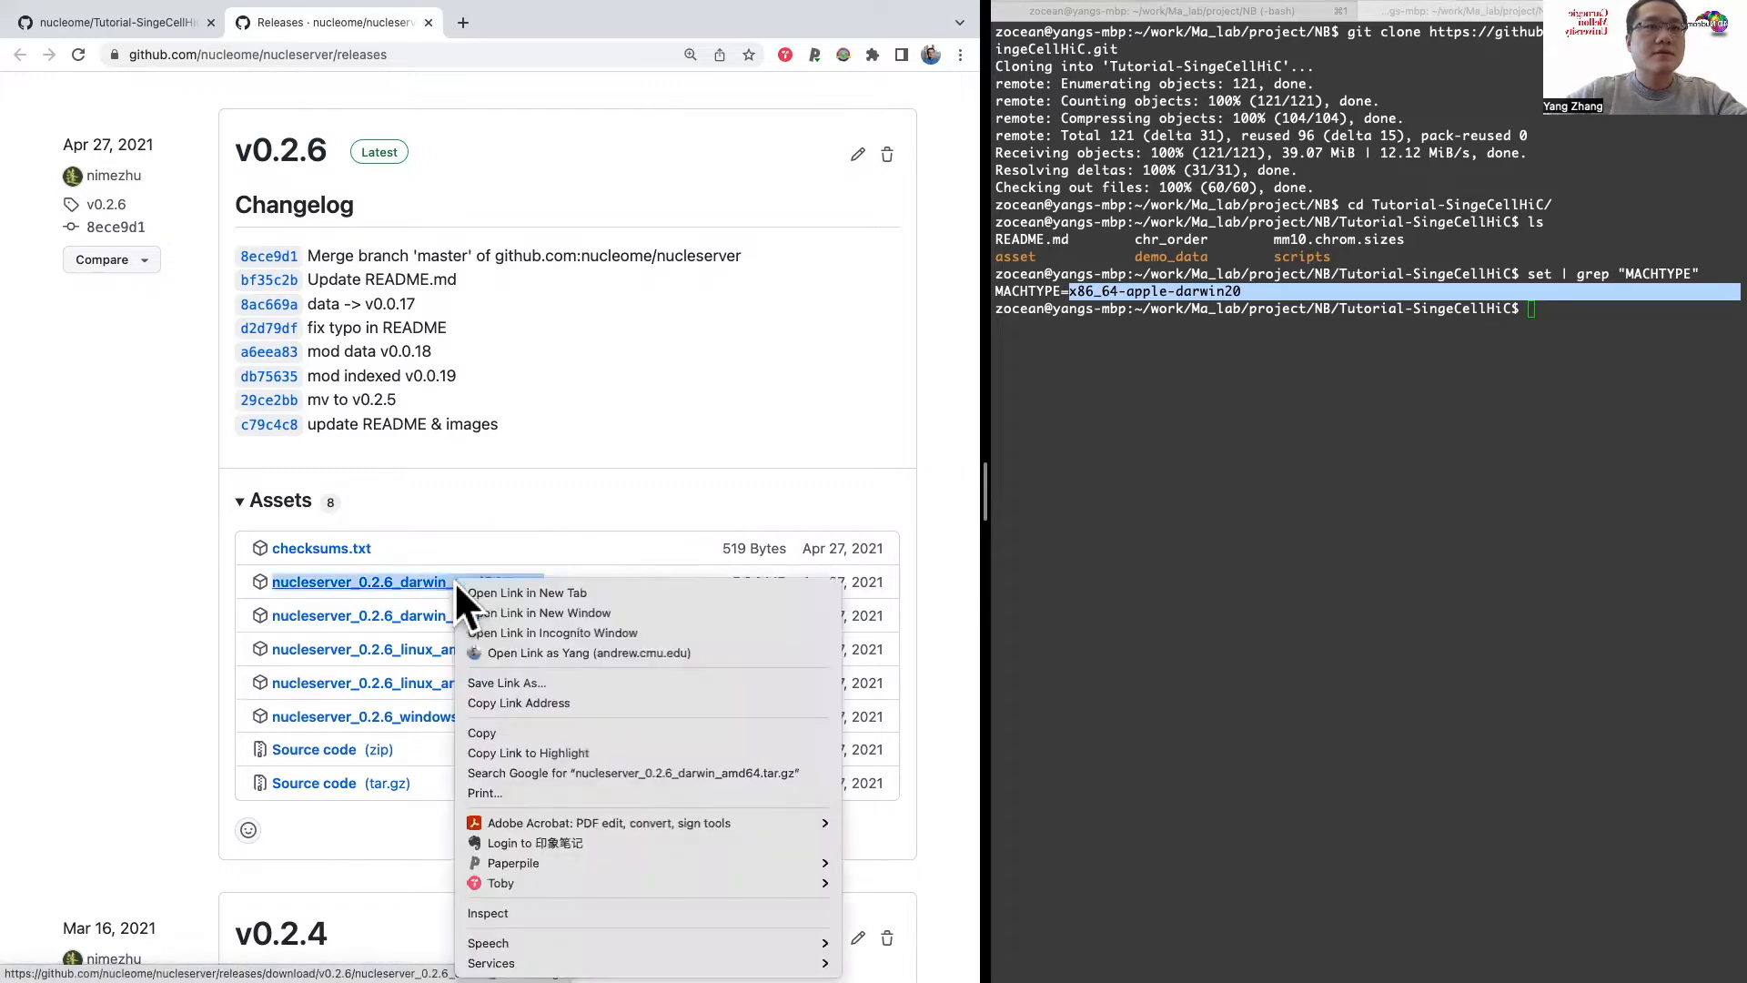
left_click(529, 698)
left_click(1319, 453)
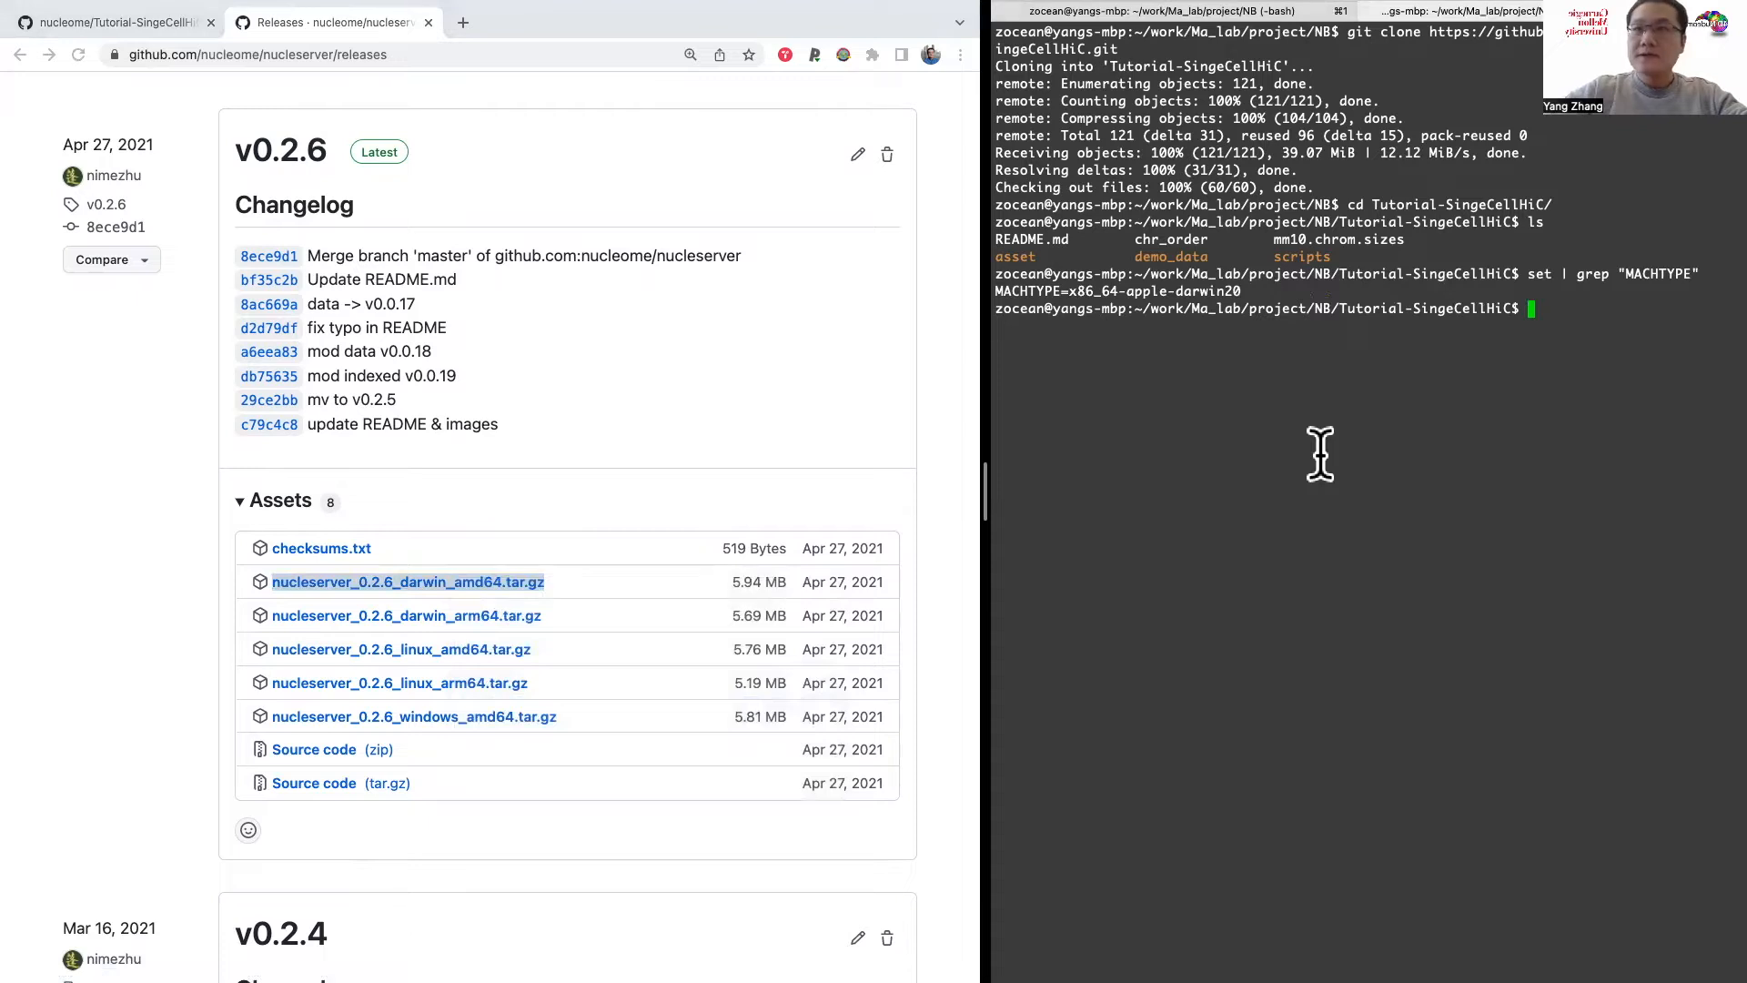
type("wget")
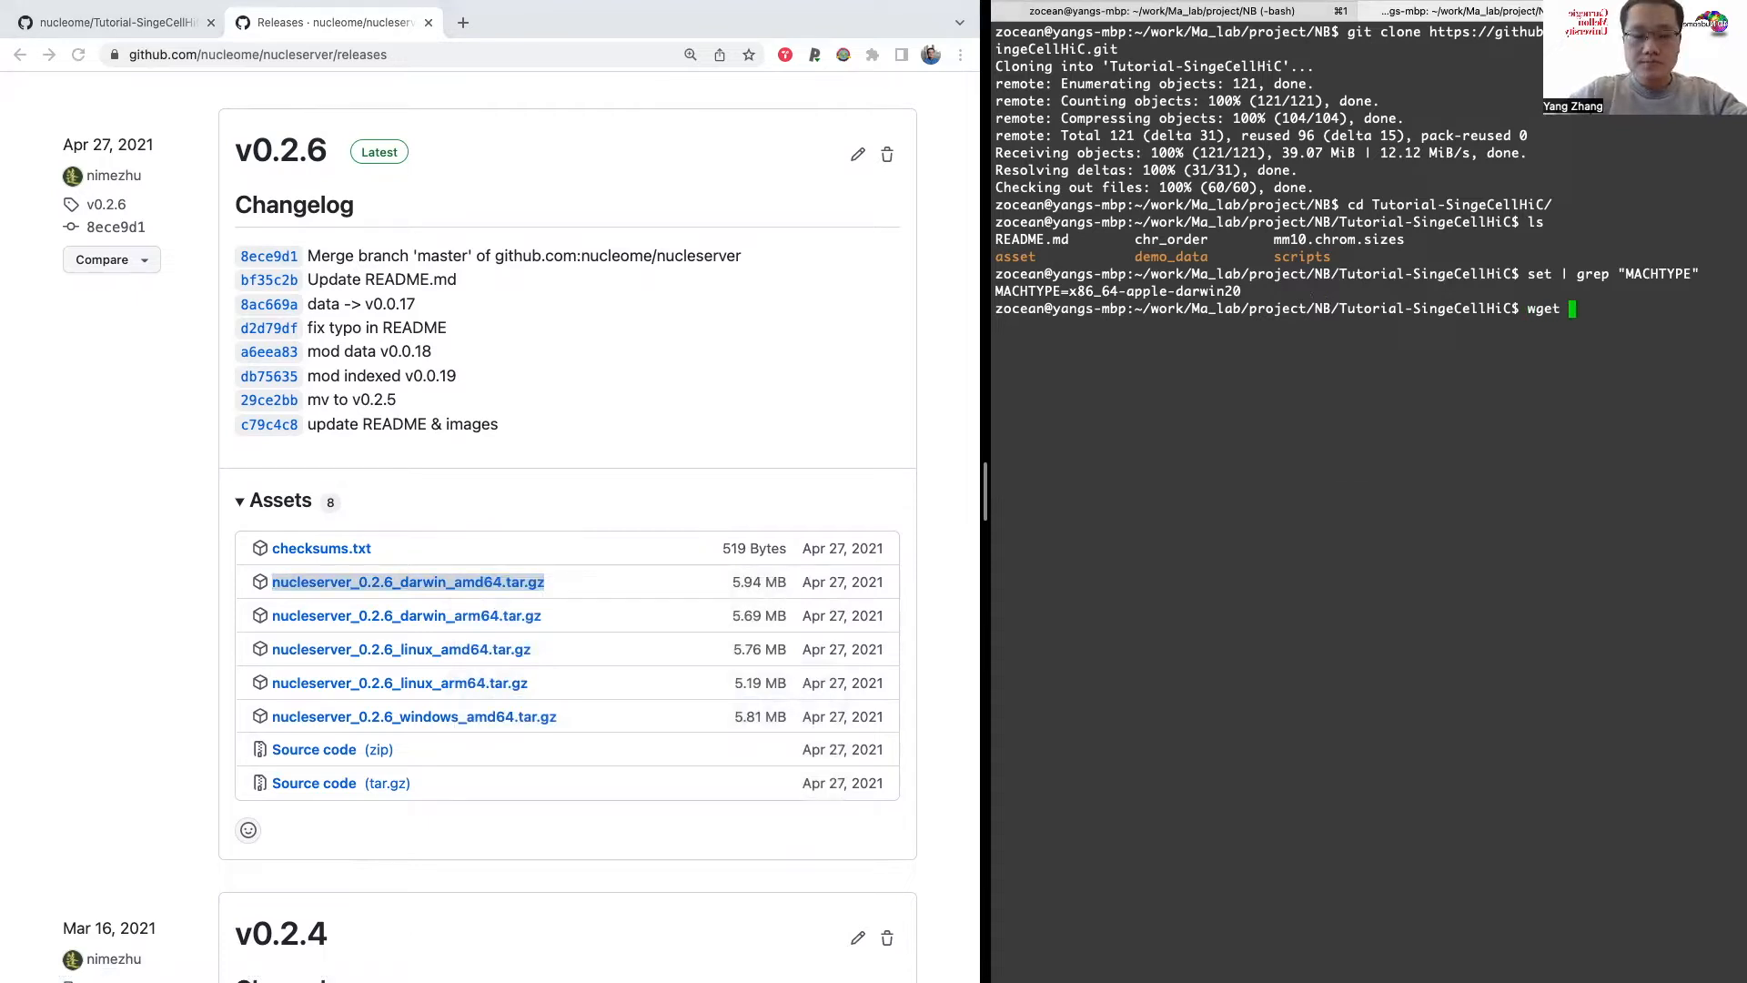
type("https://github.com/nucleome/nucleserver/releases/download/v0.2.6/nucleserver_0.2.6_darwin_amd64.tar.gz")
key("Return")
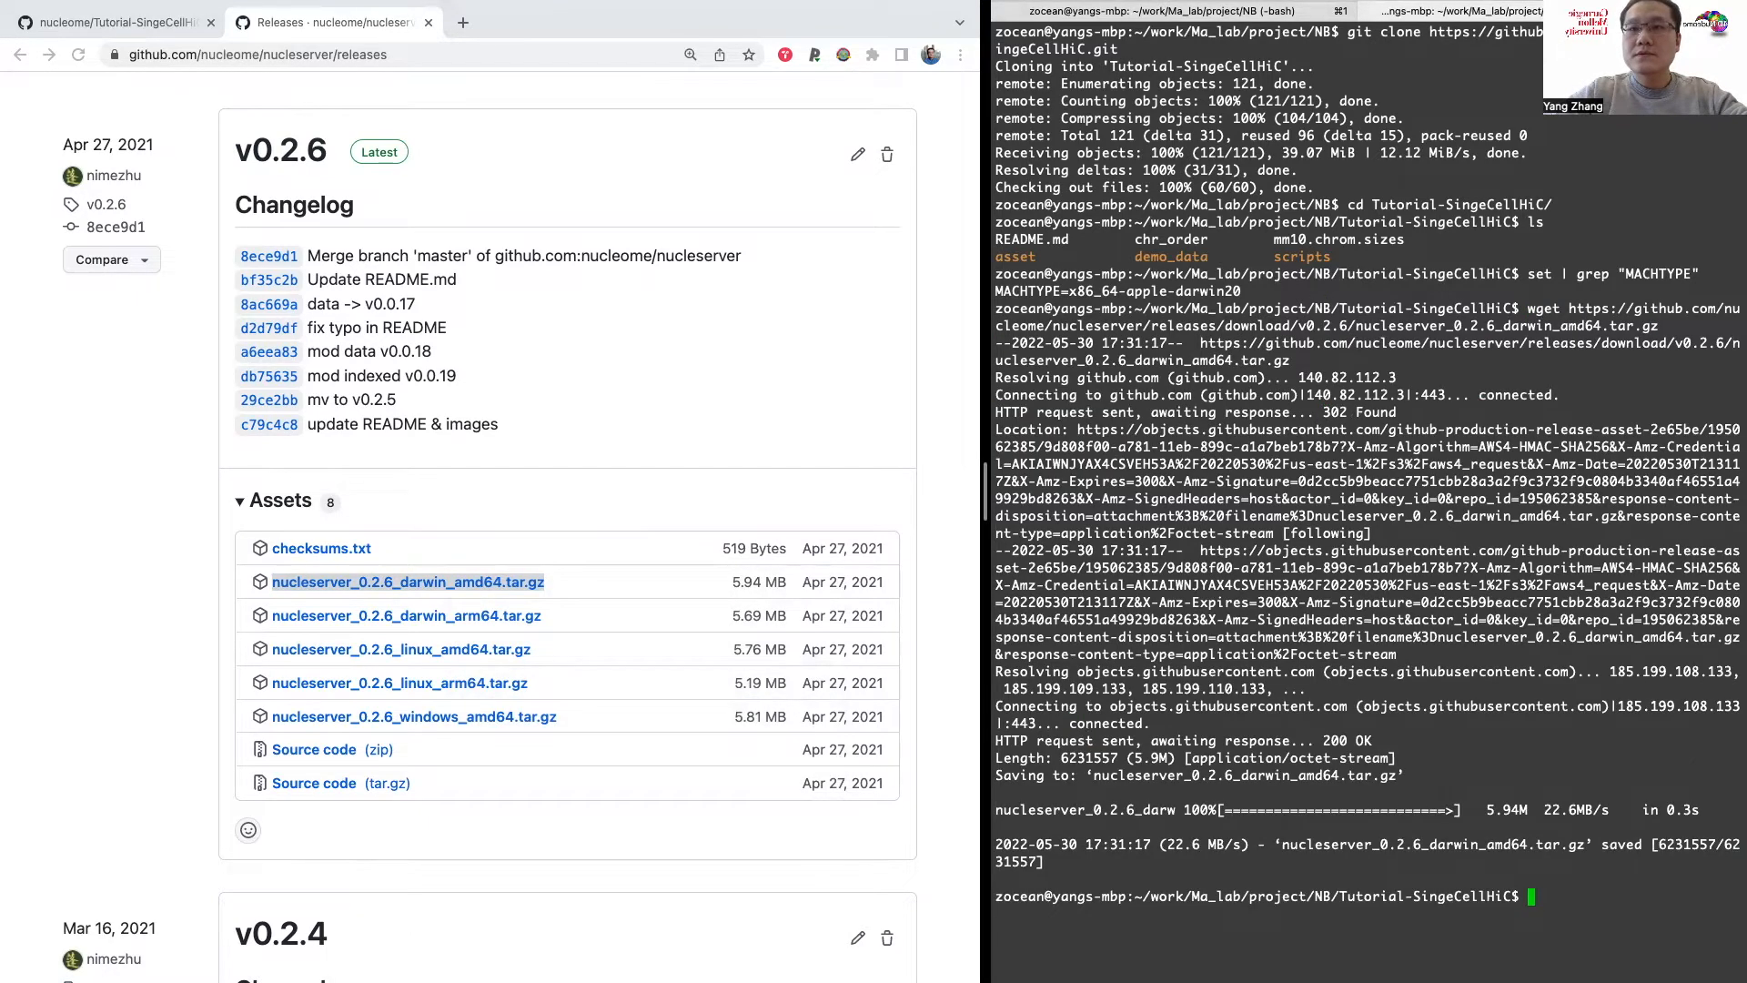
Step: Extract nucleserver_0.2.6_darwin_amd64.tar.gz with tar -xzvf and list the folder's contents
type("tar -xz")
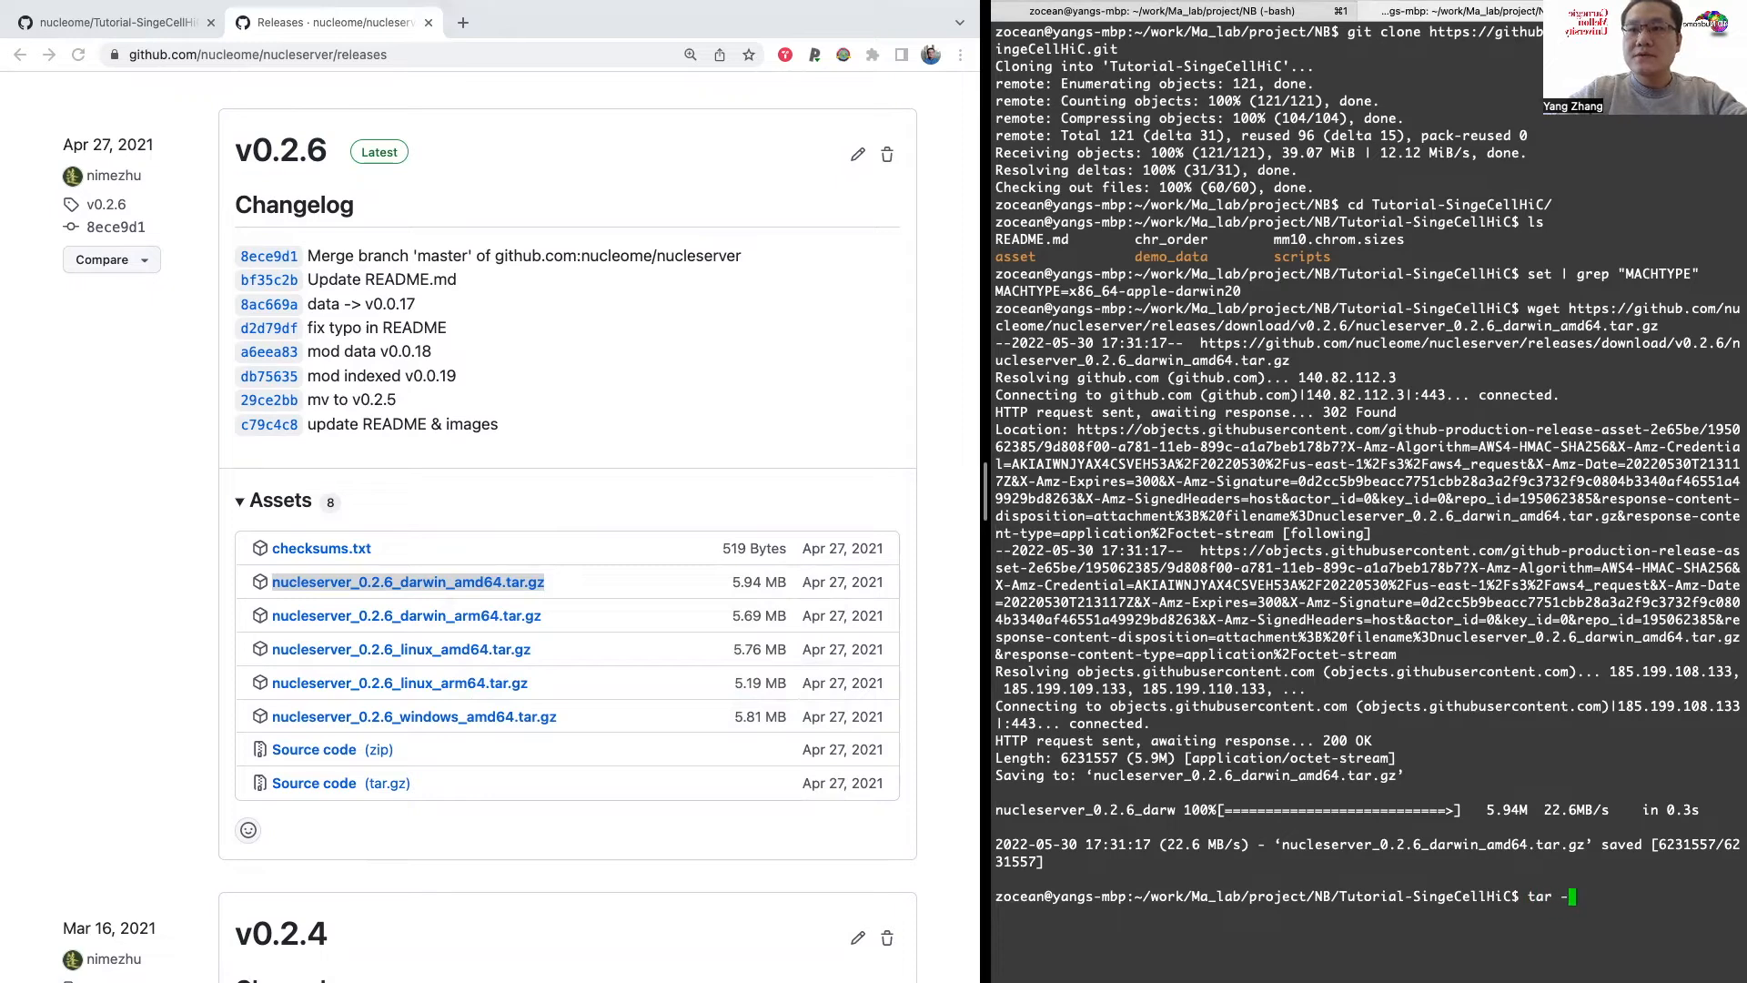
type("xzvf nu")
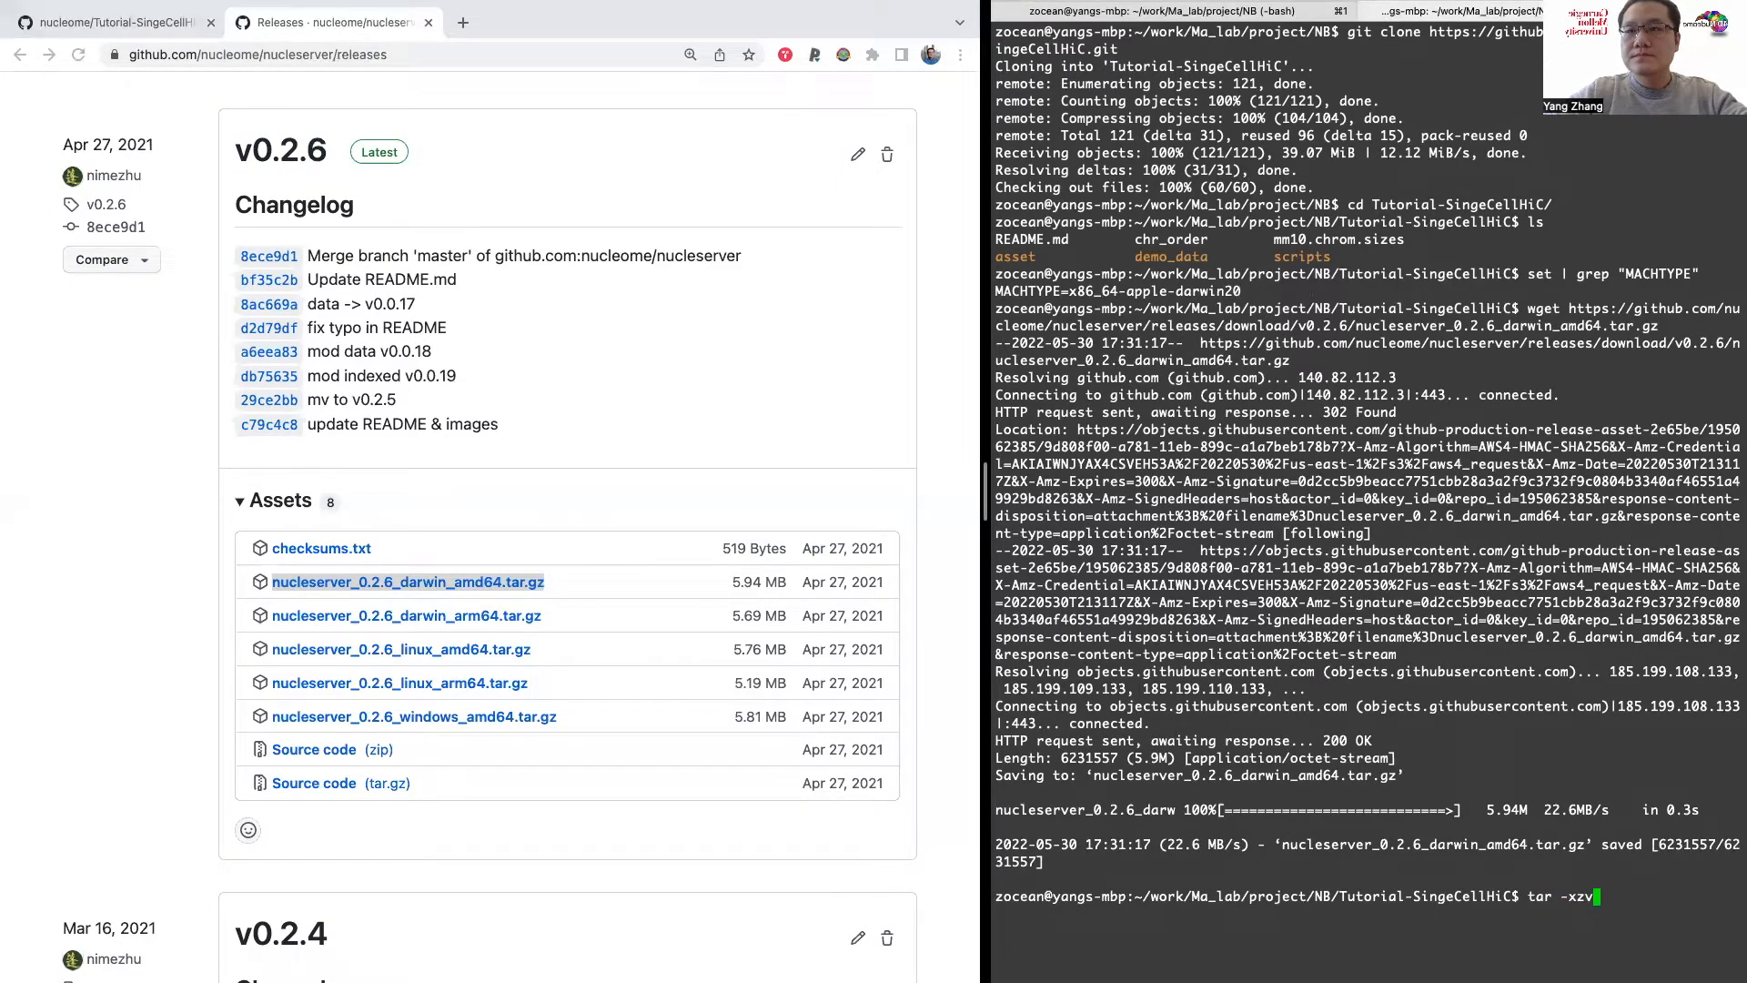
key("Tab")
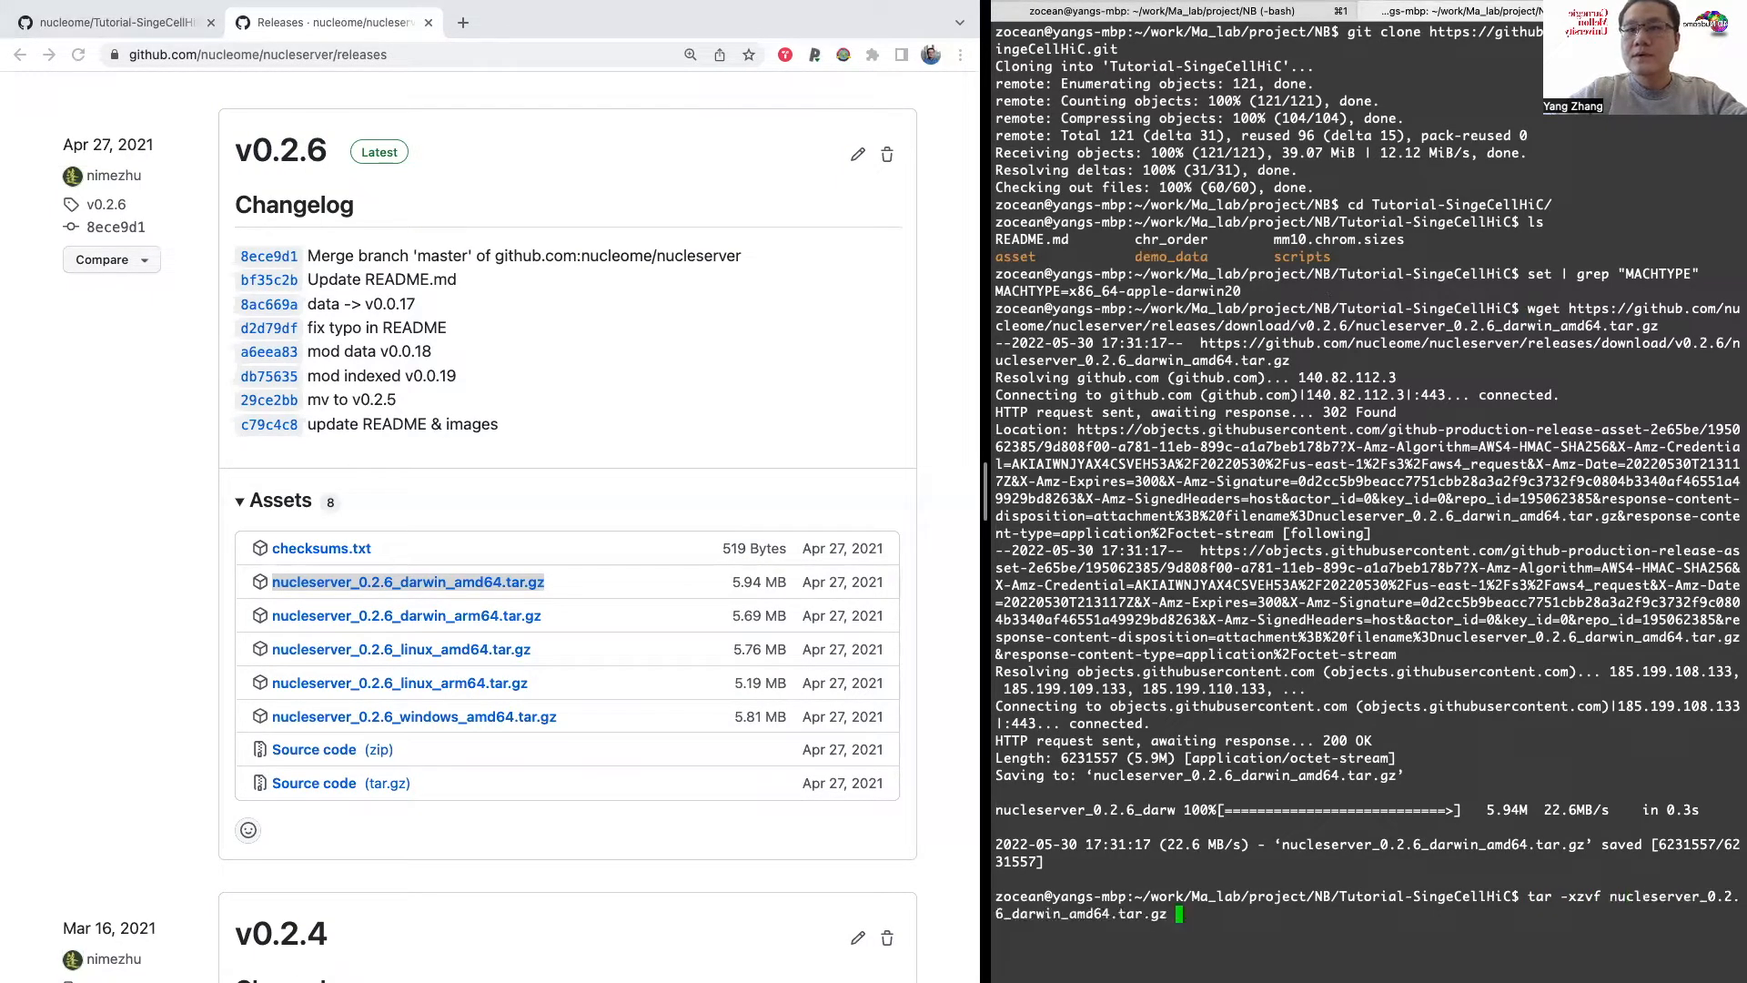
key("Return")
type("ls")
key("Return")
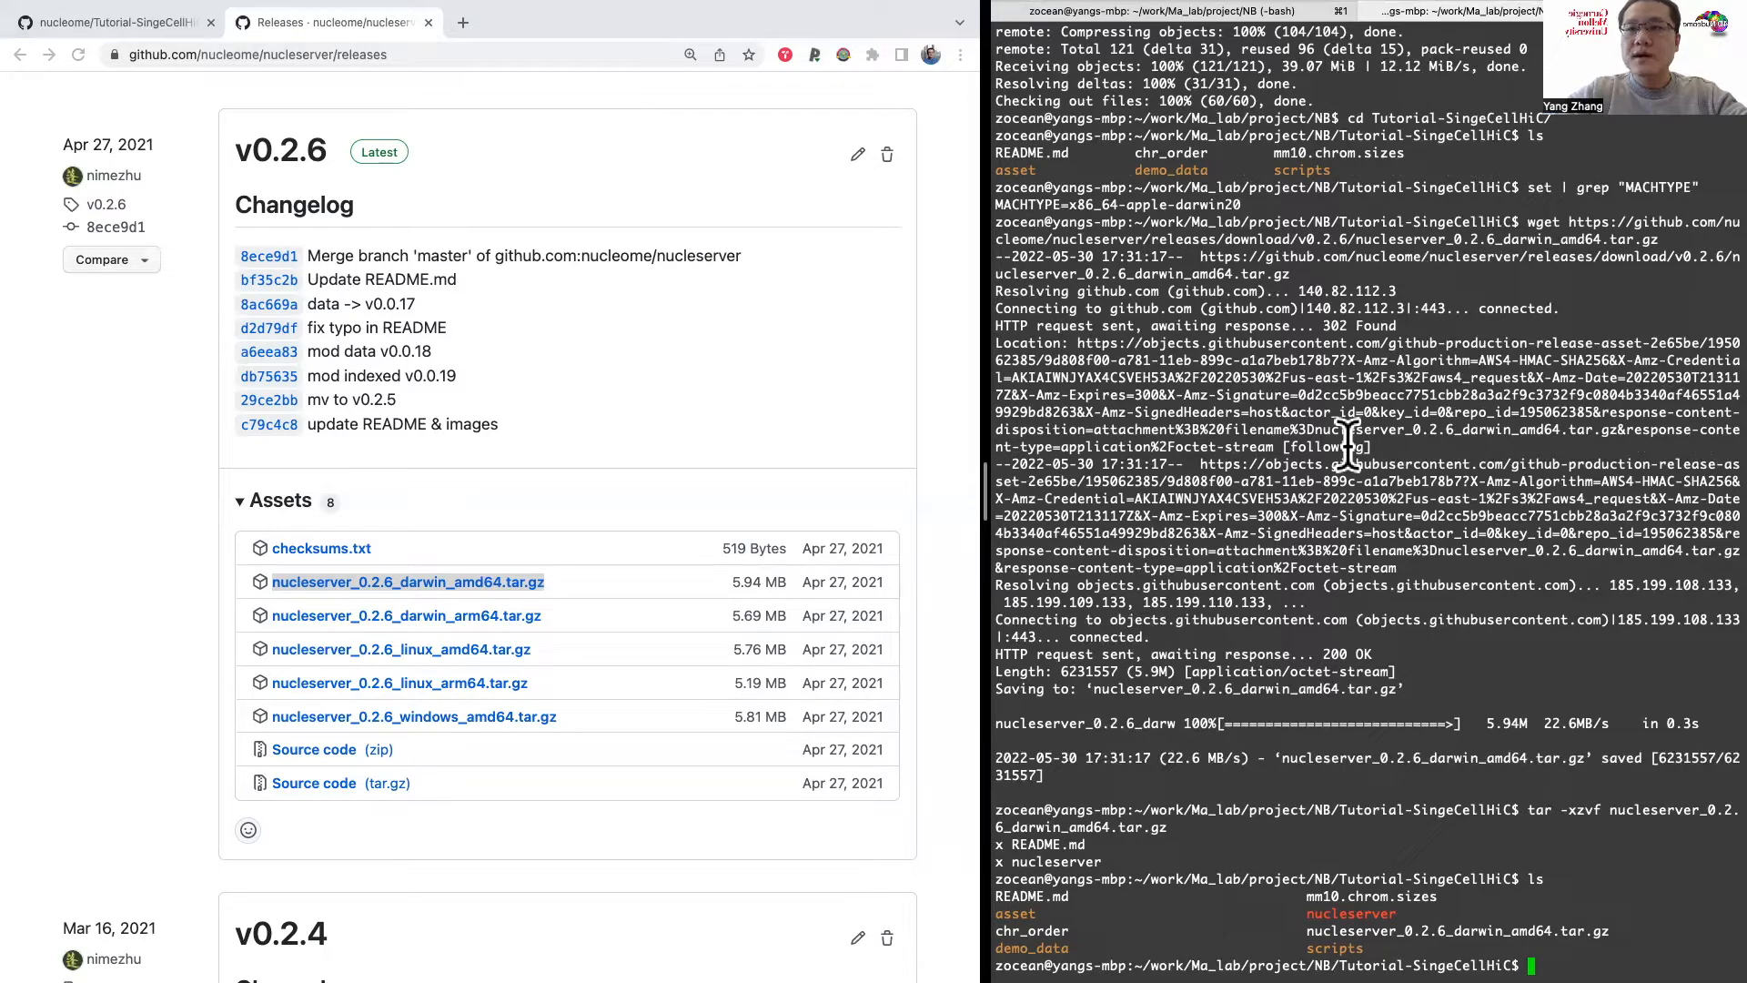
Step: Move the extracted nucleserver file into the scripts folder with mv, and list the current folder again
type("cp")
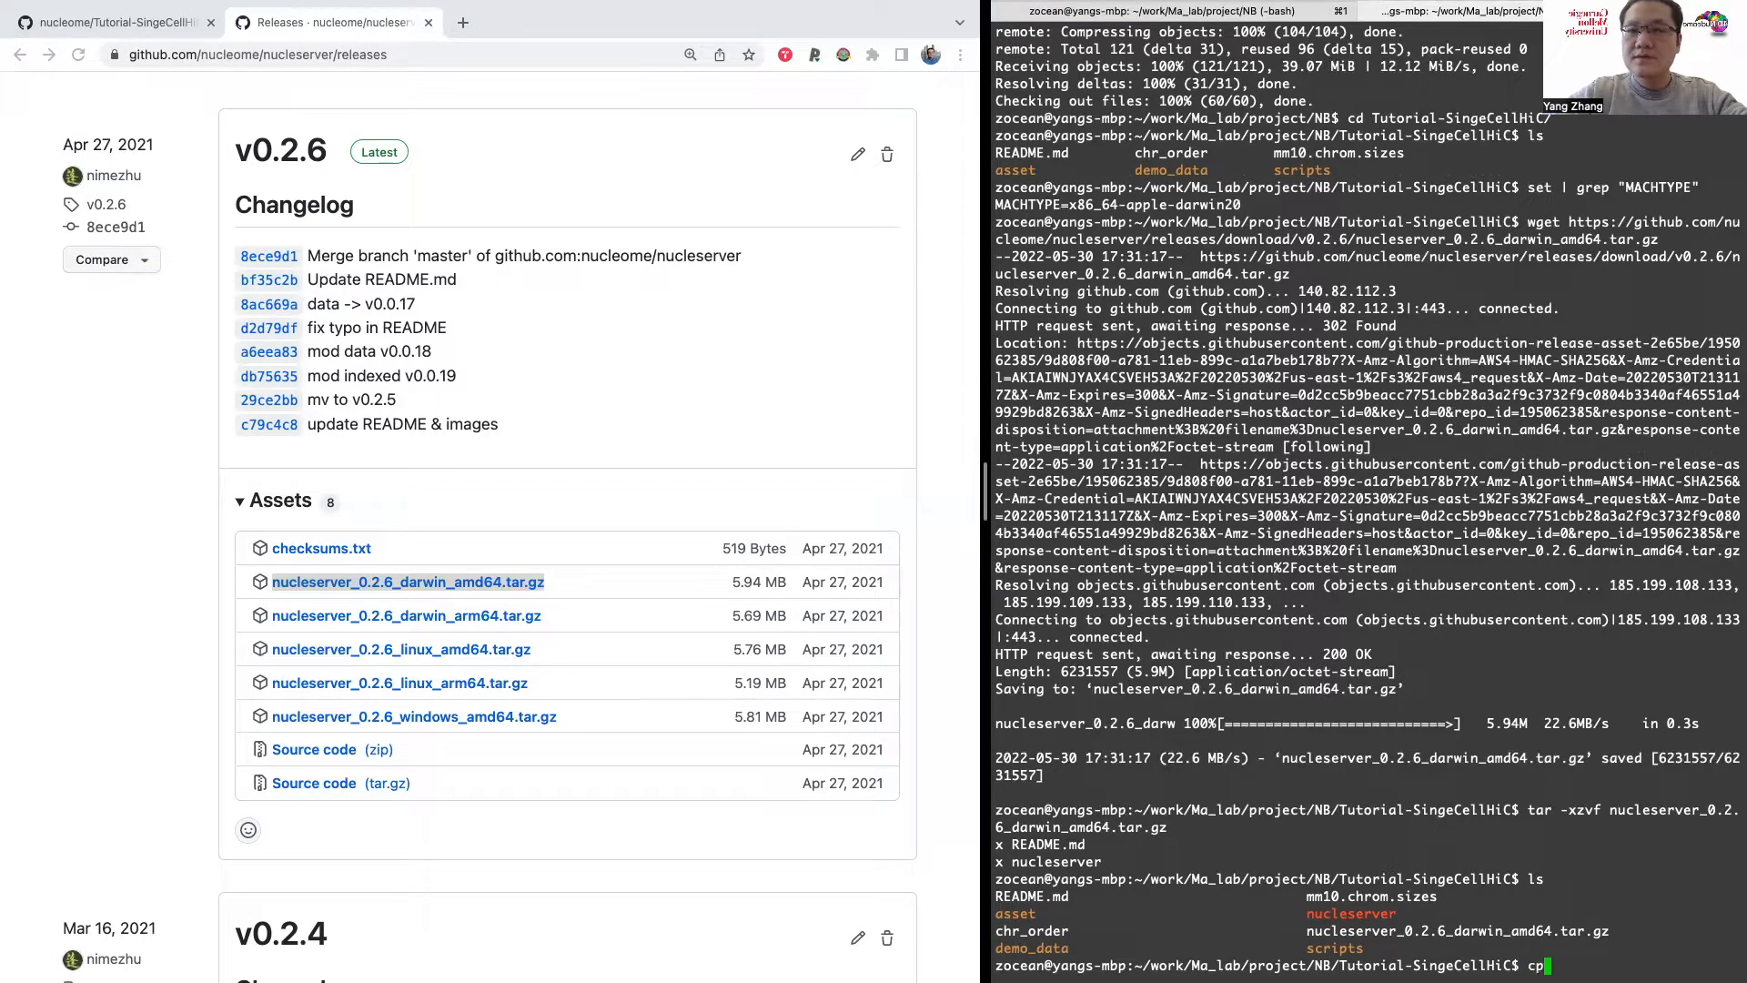
key("BackSpace")
key("BackSpace")
type("mv nnu")
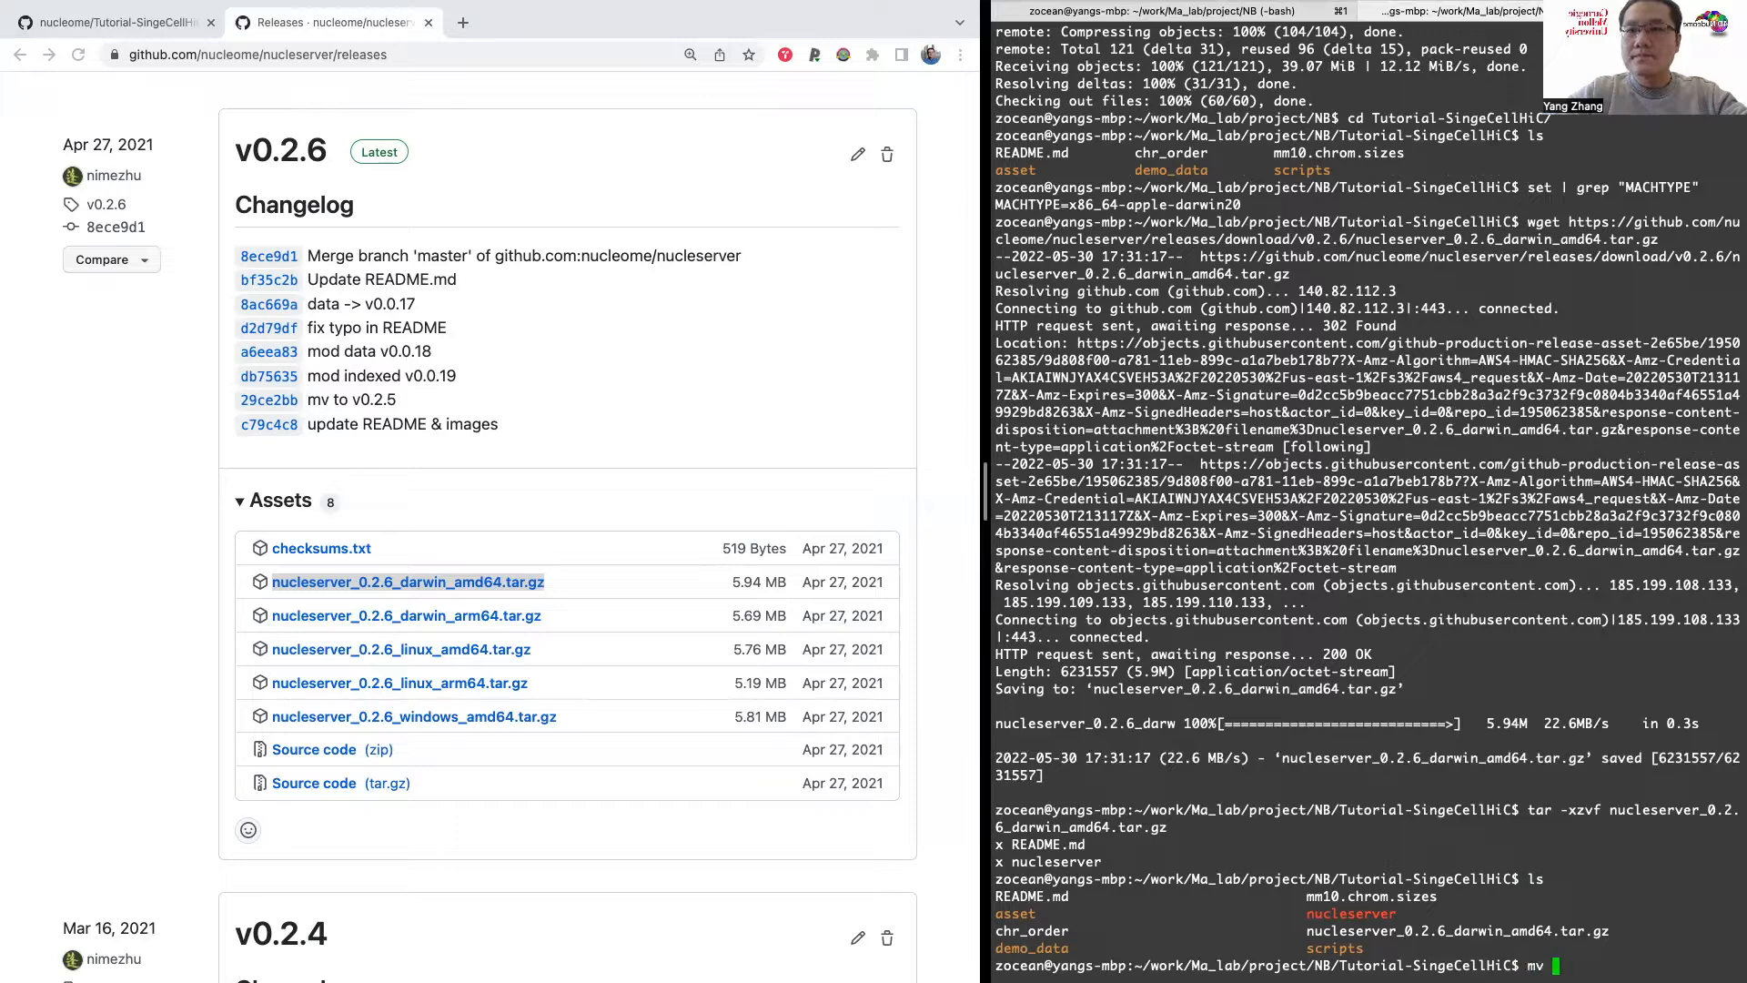
key("BackSpace")
key("BackSpace")
type("ucleserver scripts/")
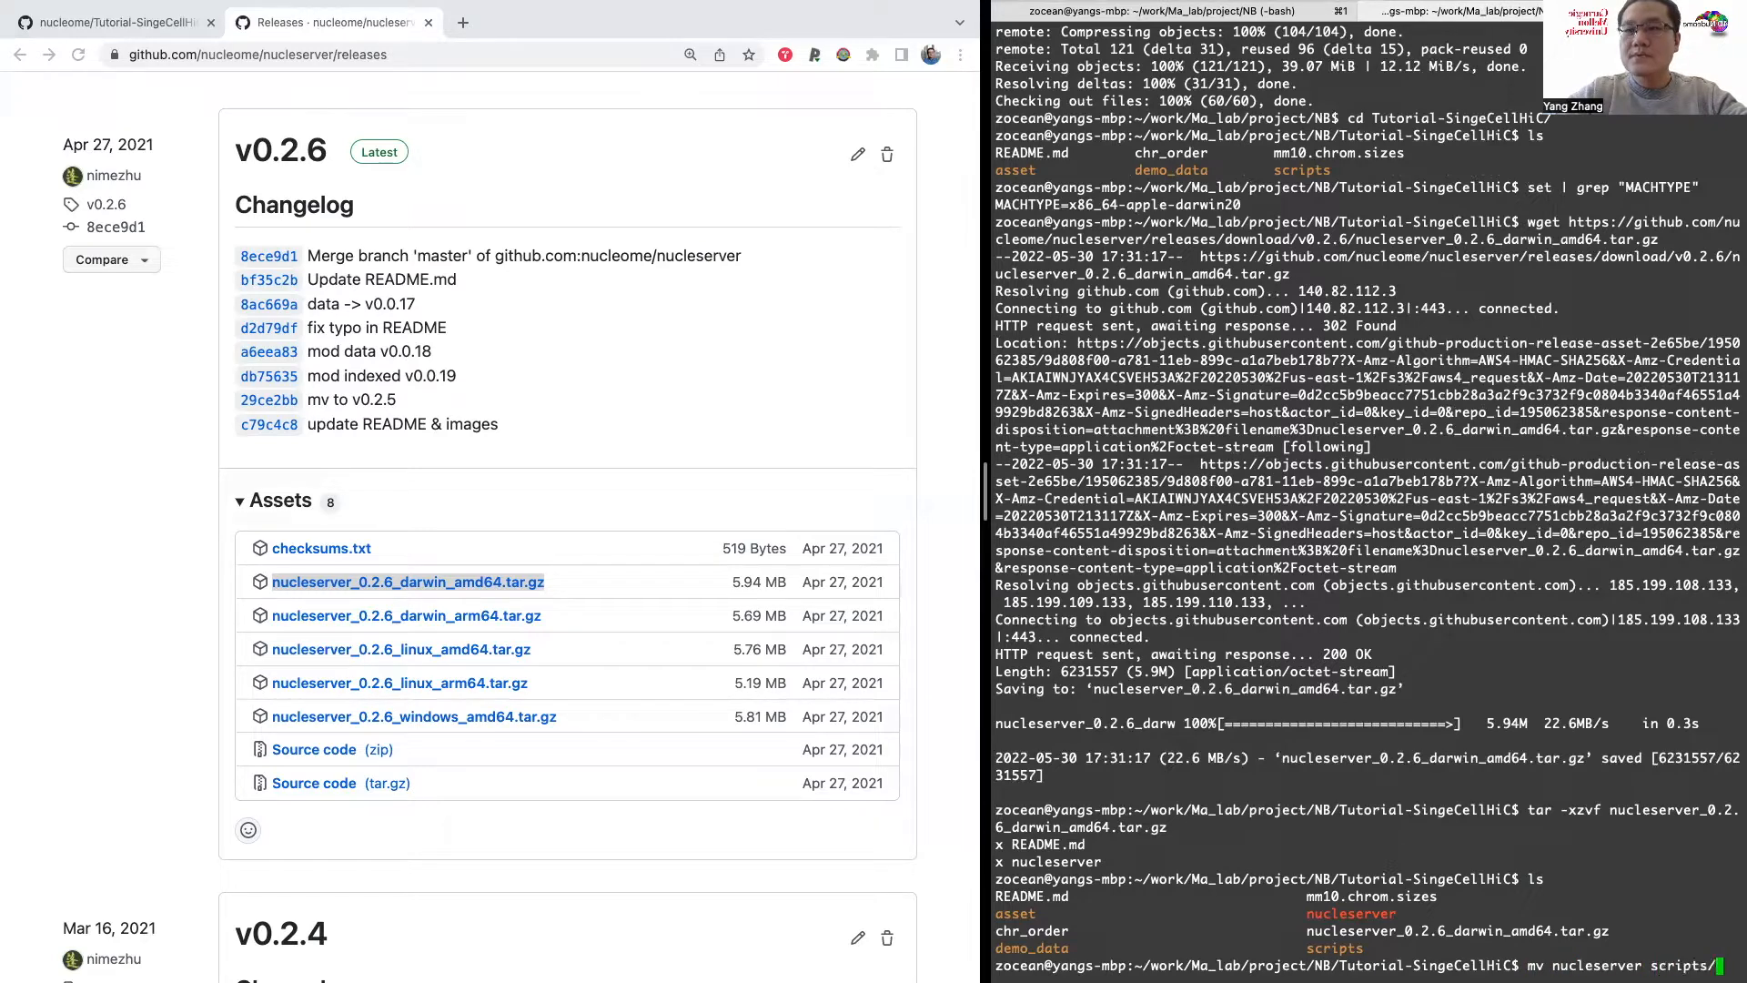
key("Return")
type("ls")
key("Return")
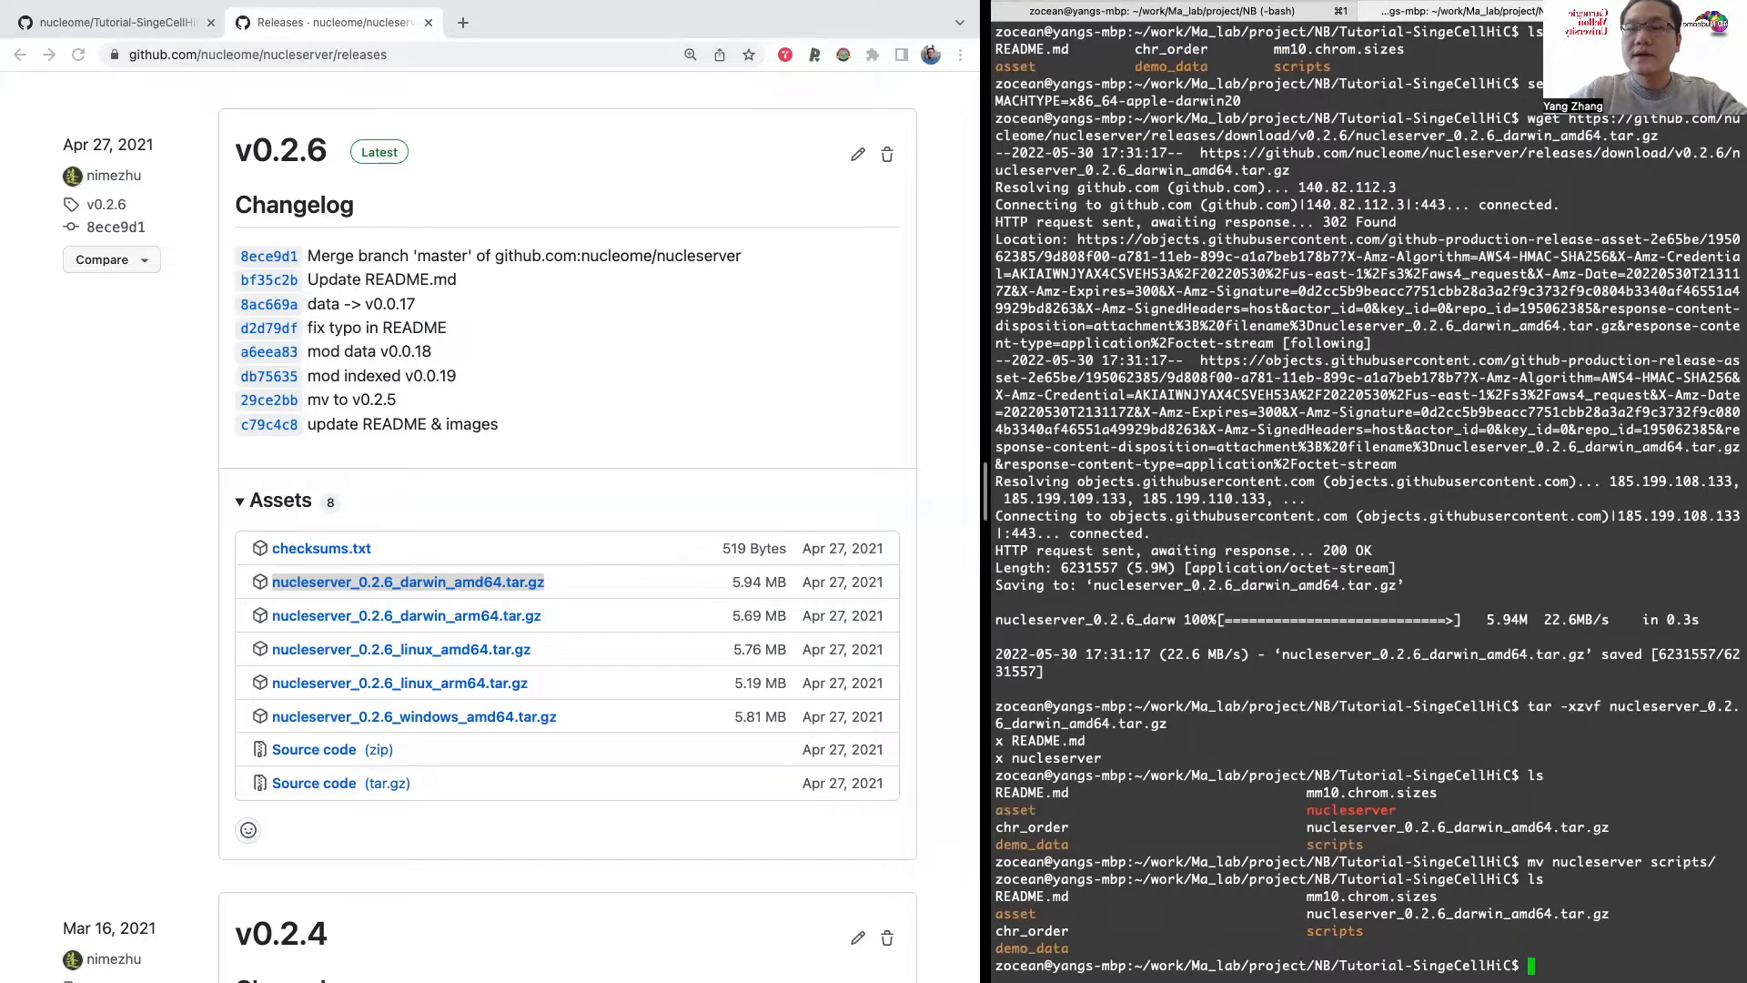
Step: Go to the README section on starting the data service using the demo data and highlight the chmod command for nucleserver
left_click(139, 22)
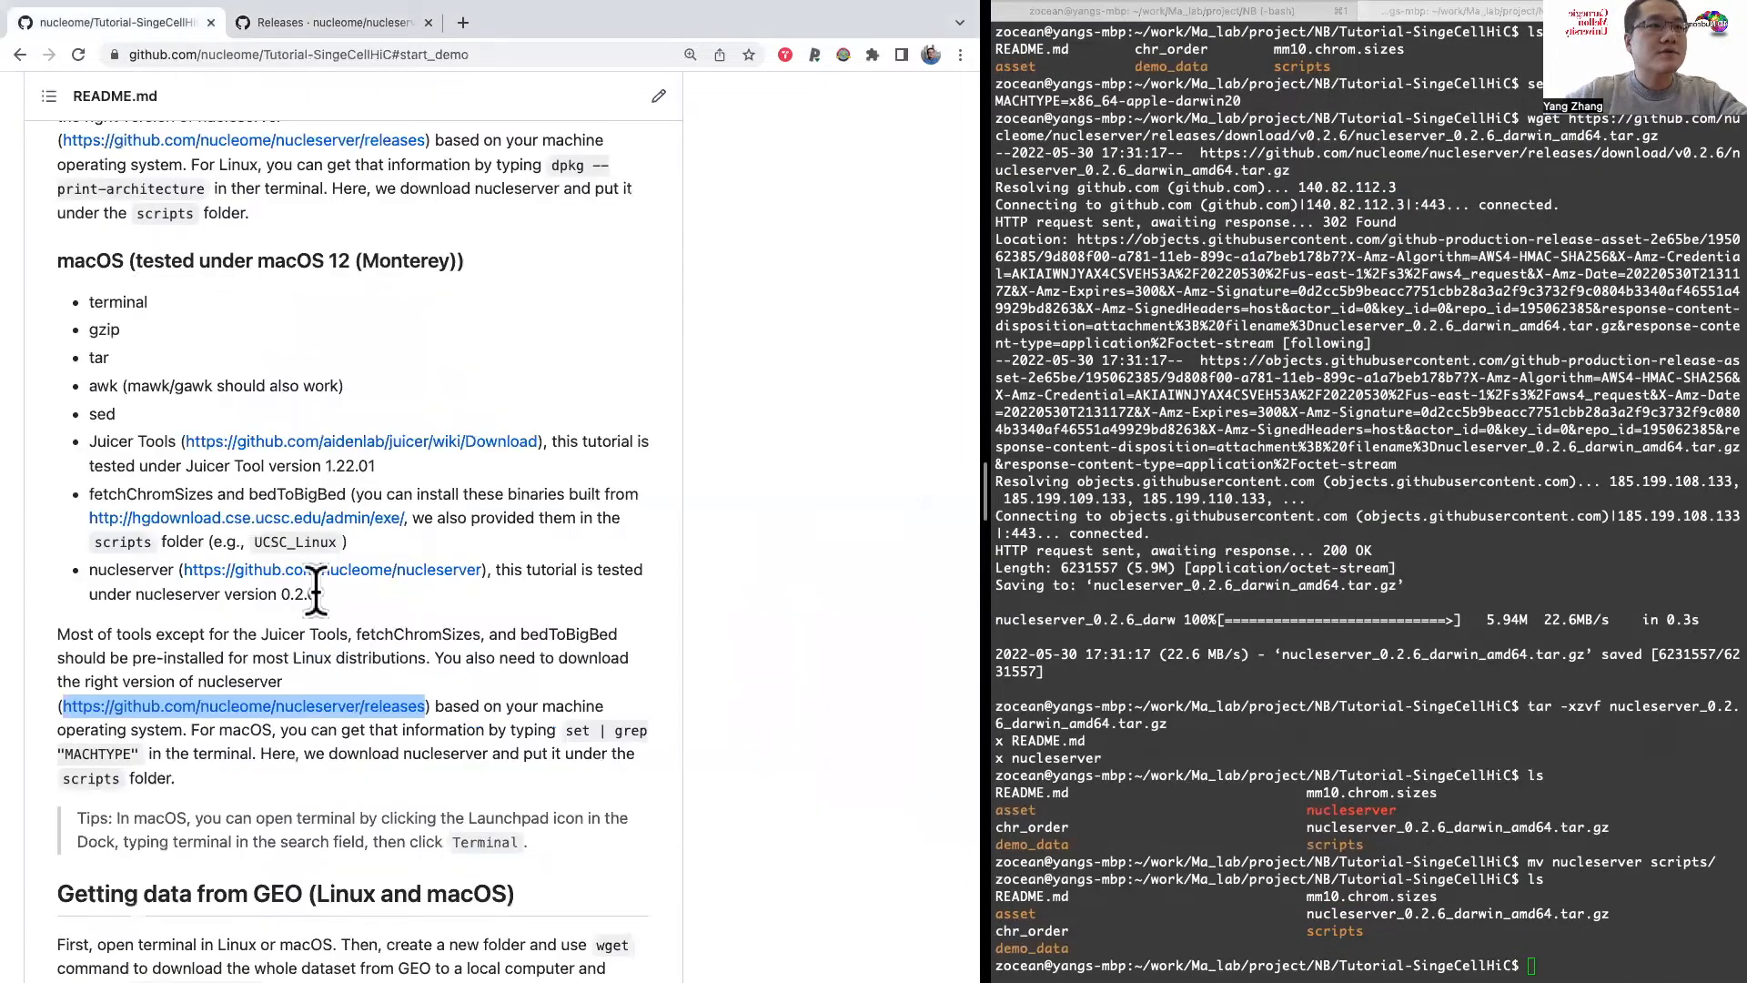
scroll(316, 593, "down", 1)
scroll(315, 593, "up", 10)
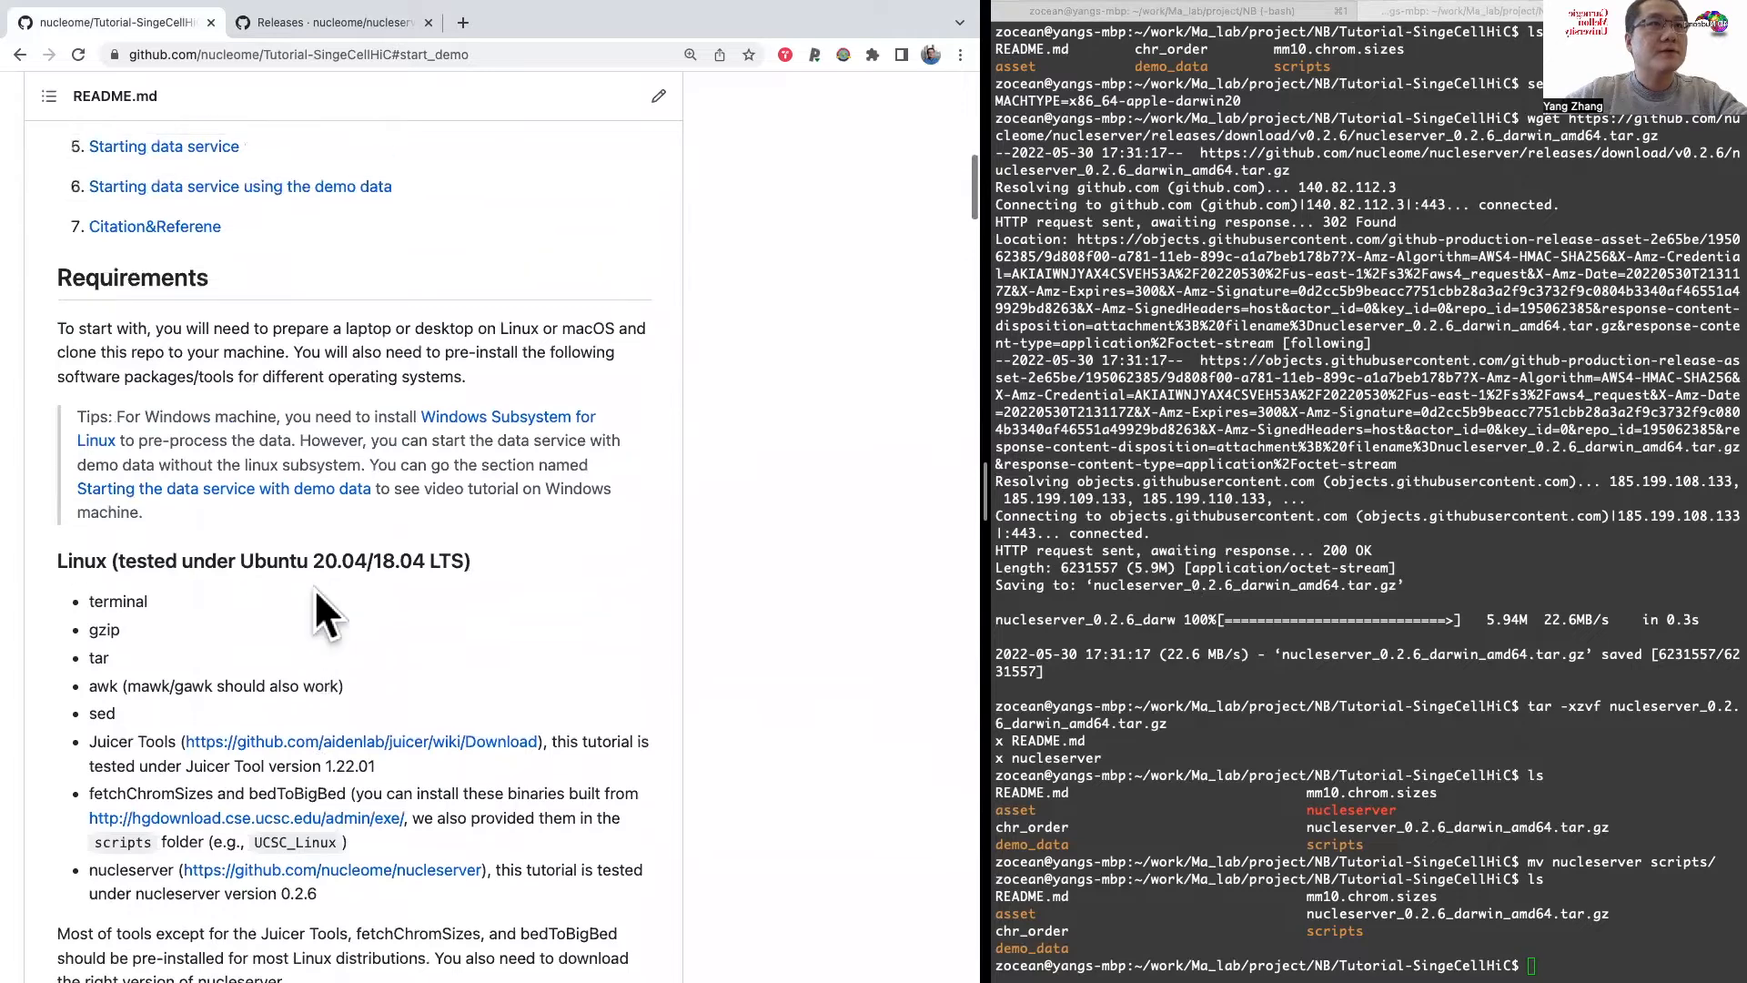
scroll(314, 588, "up", 2)
left_click(270, 289)
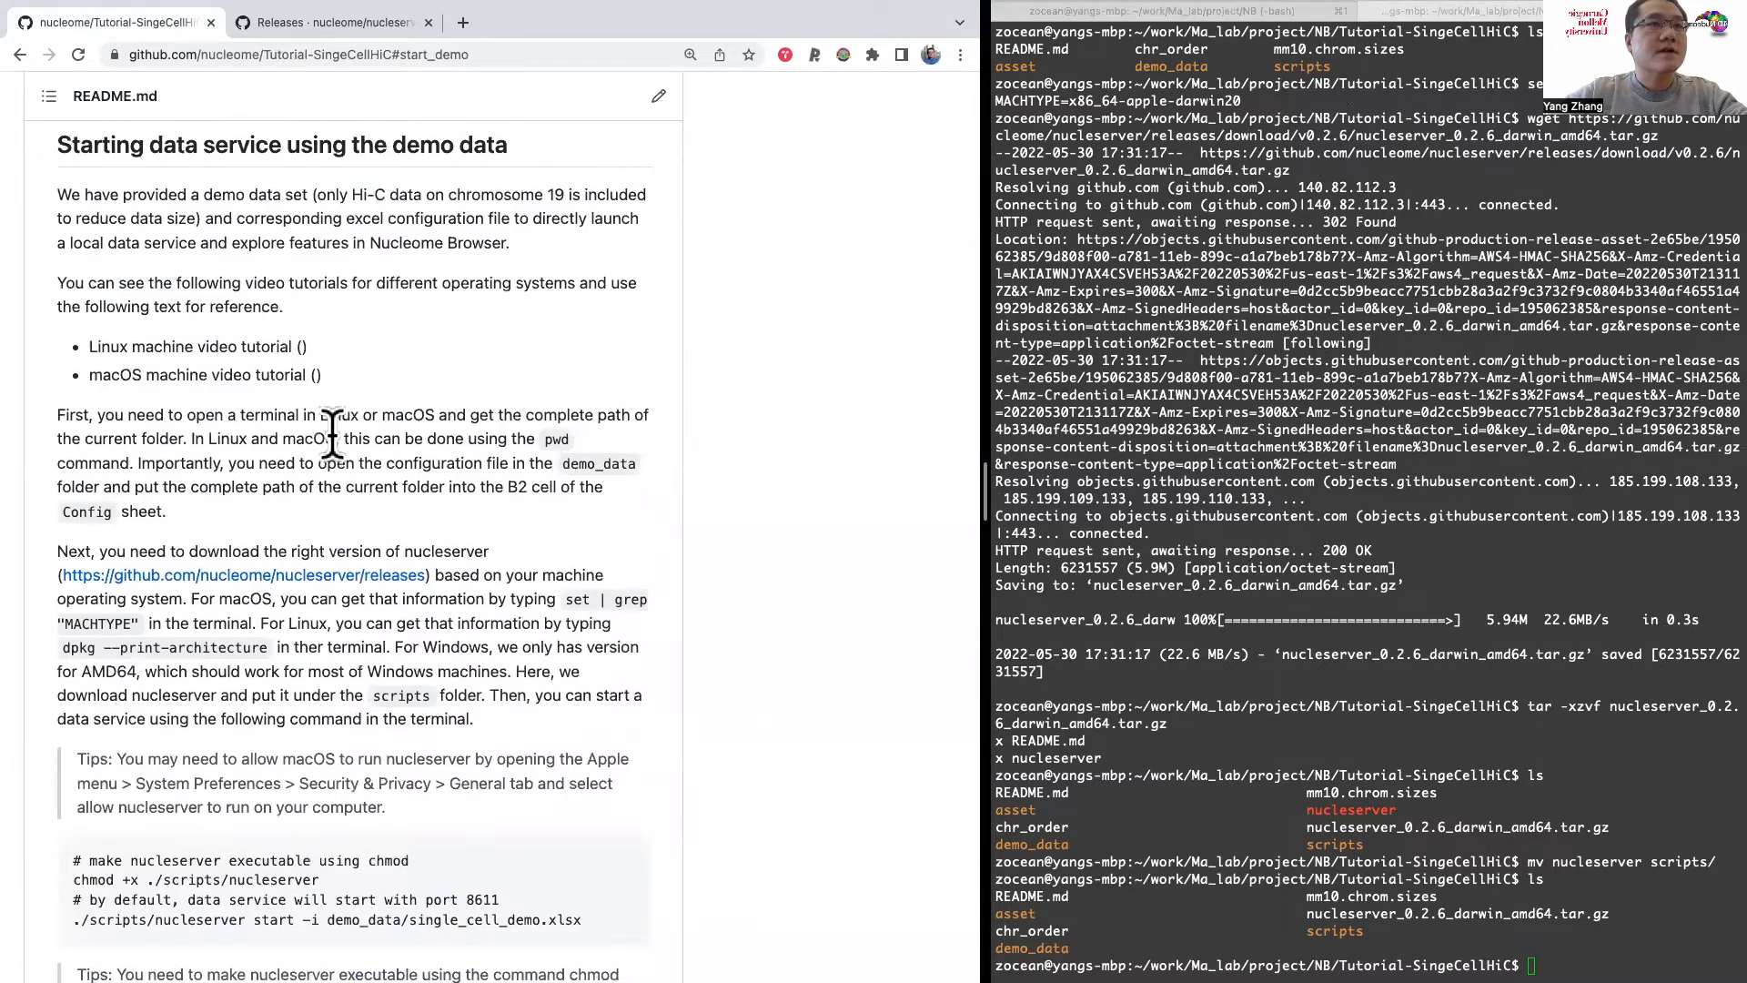
scroll(409, 640, "down", 4)
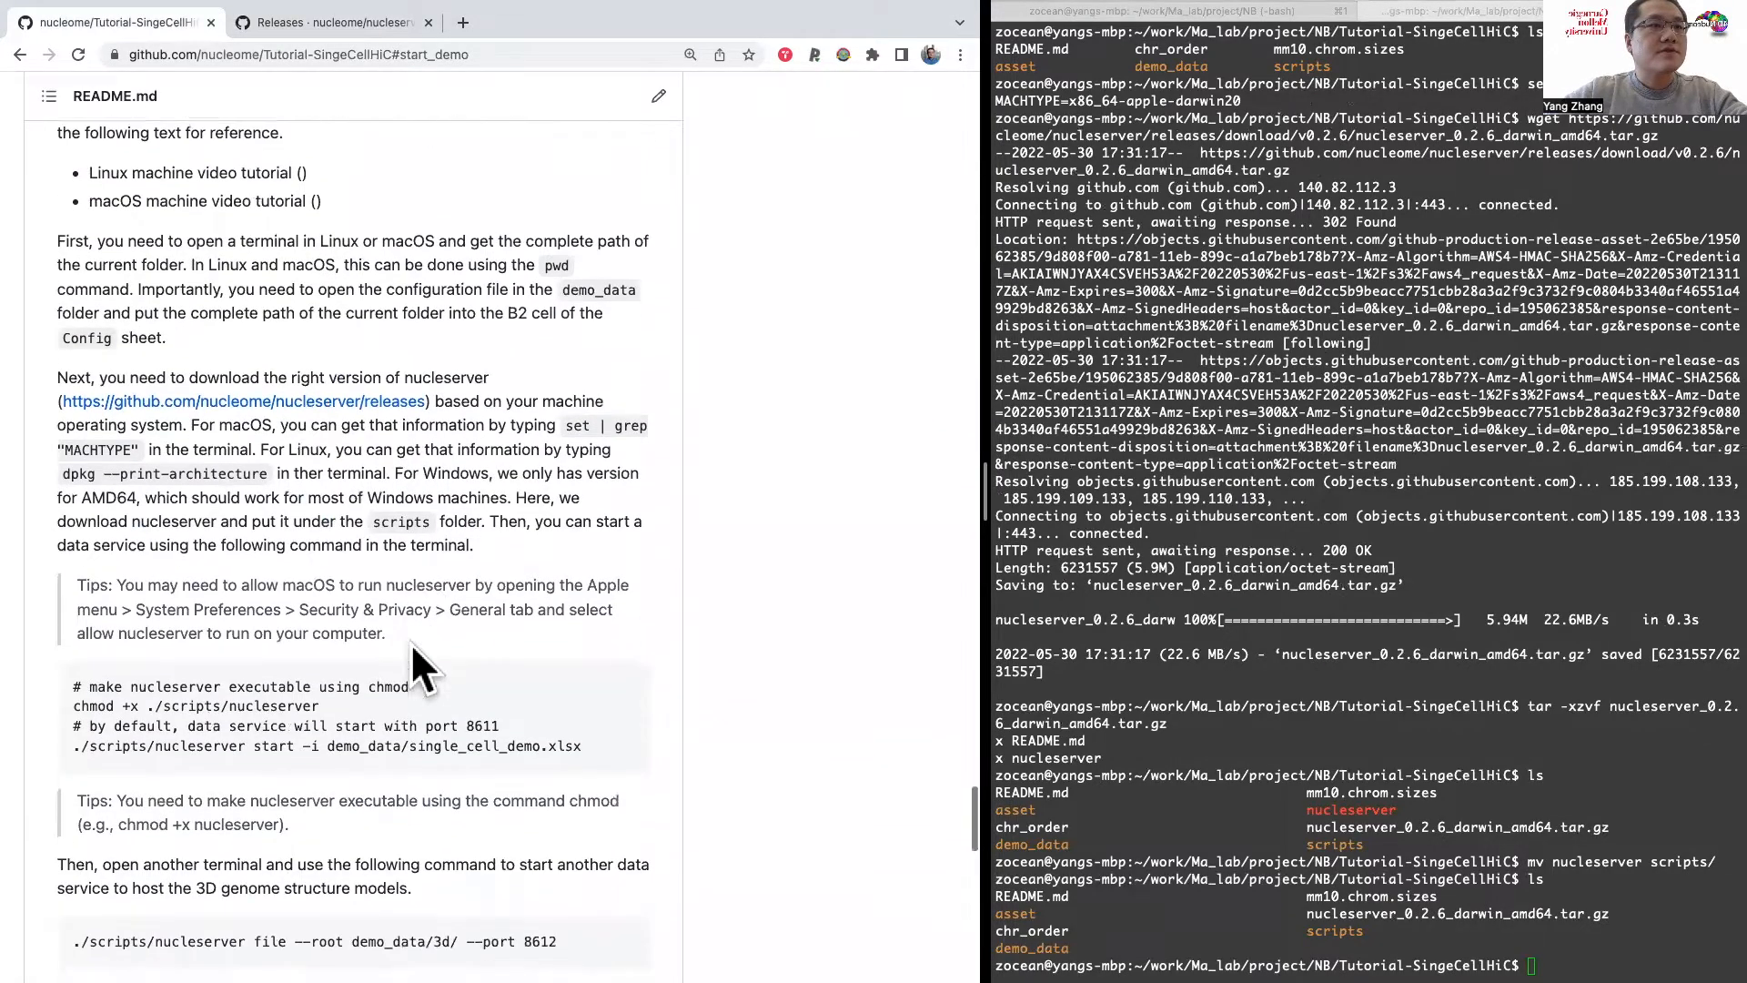
left_click_drag(130, 686, 299, 702)
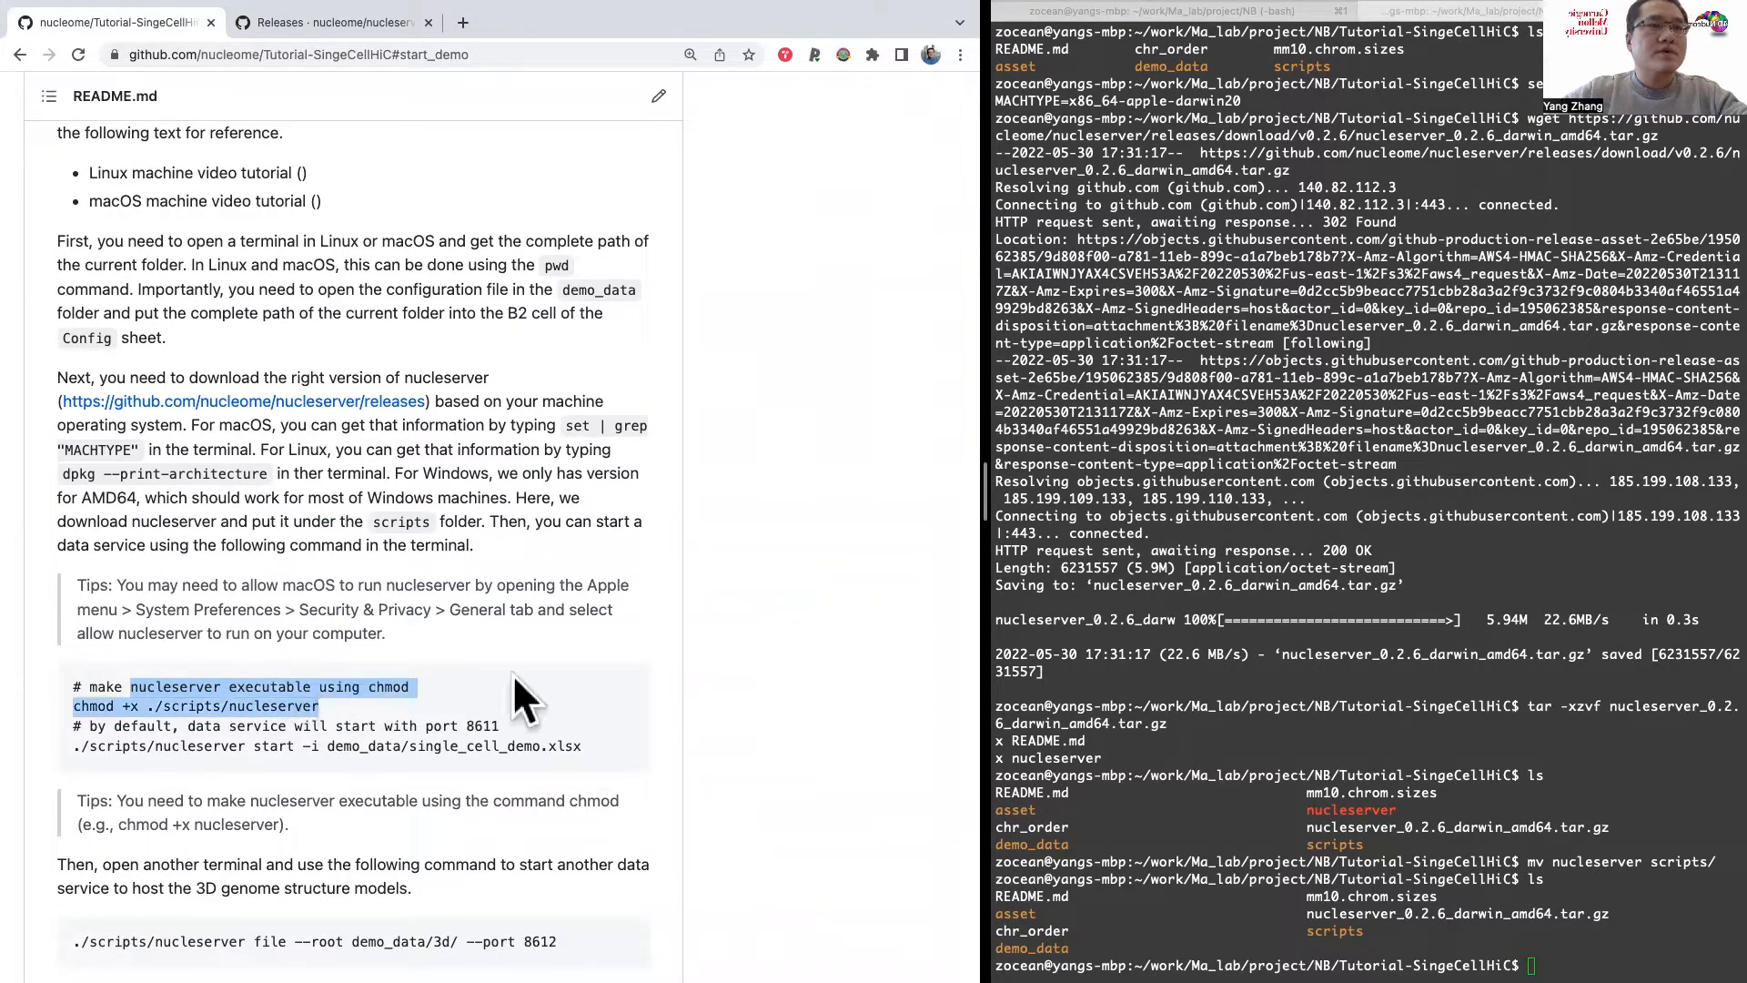
Step: Make nucleserver executable in the terminal with chmod +x scripts/nucleserver
left_click(1291, 825)
type("c")
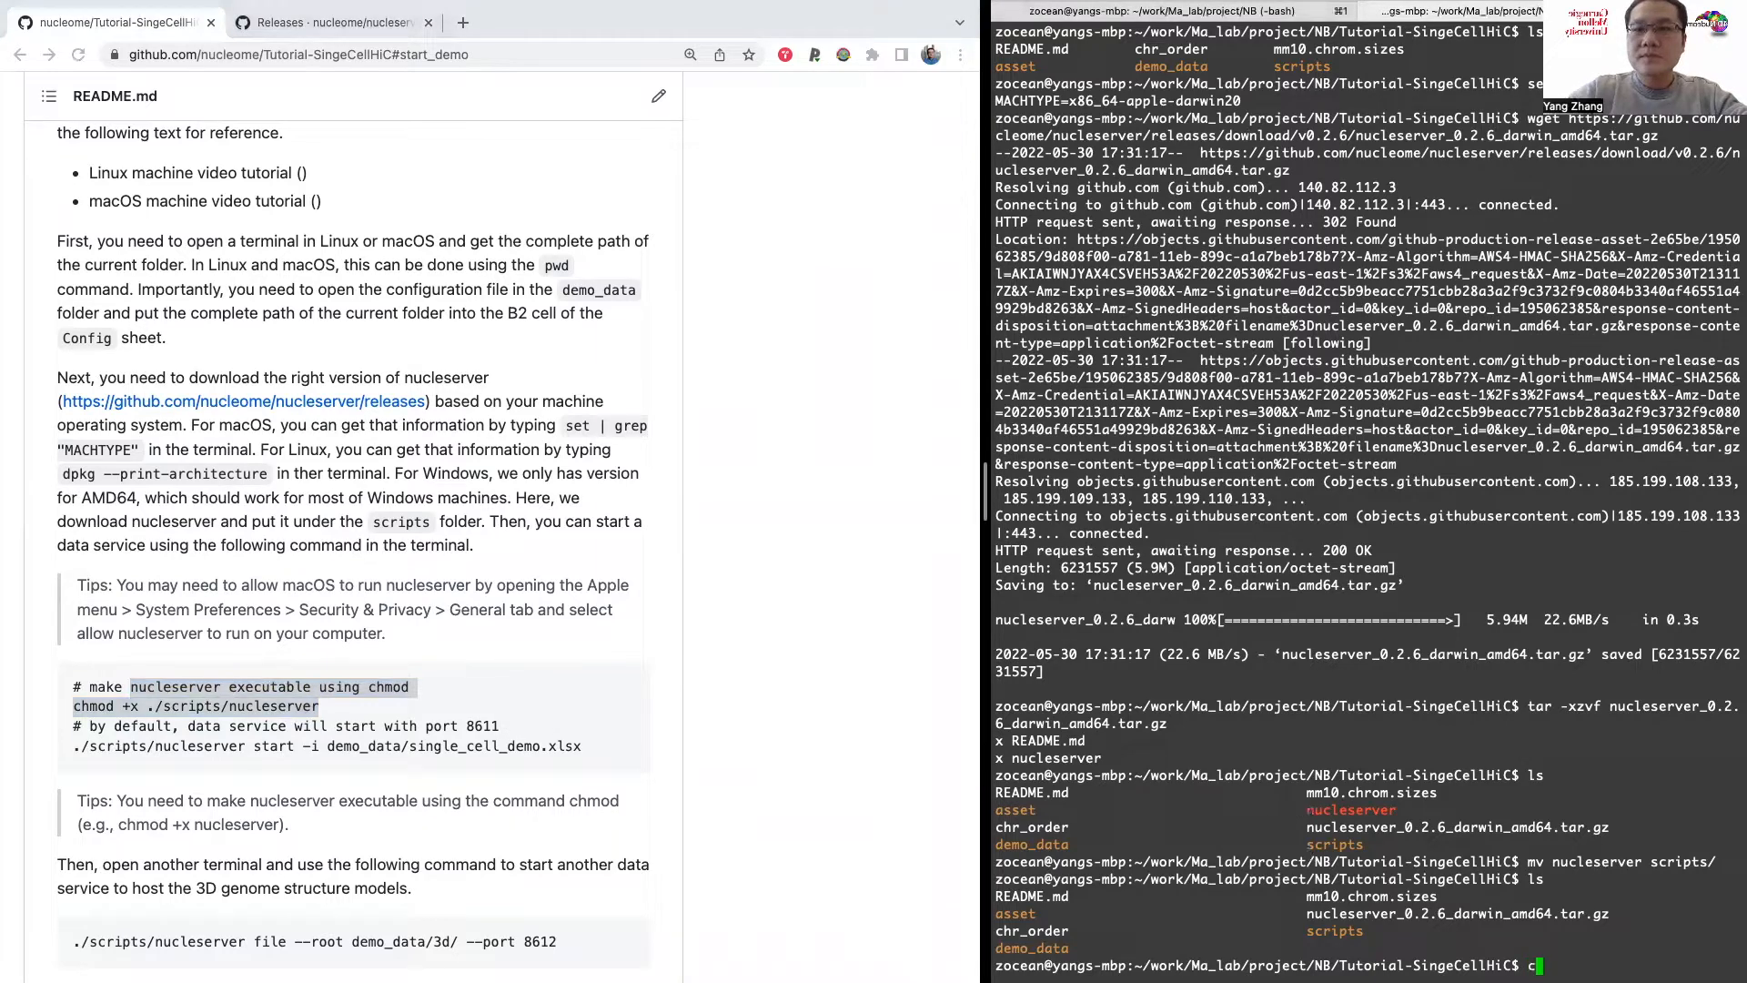
type("hmod")
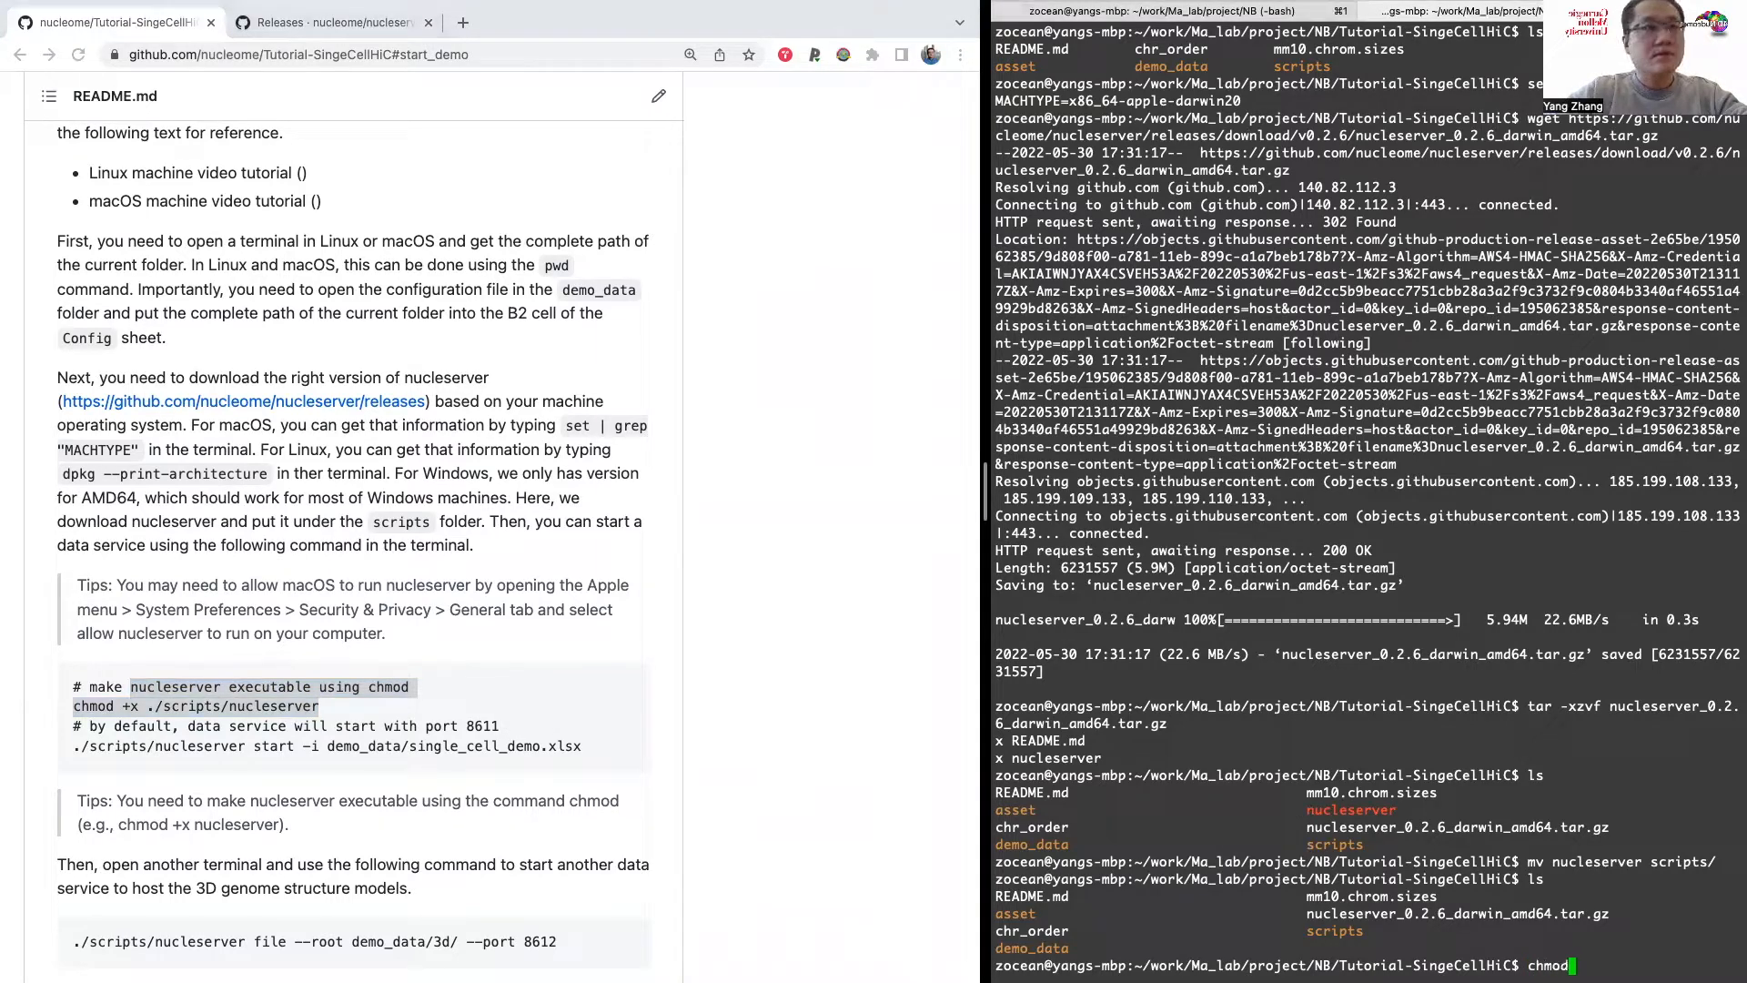
type(" +x ")
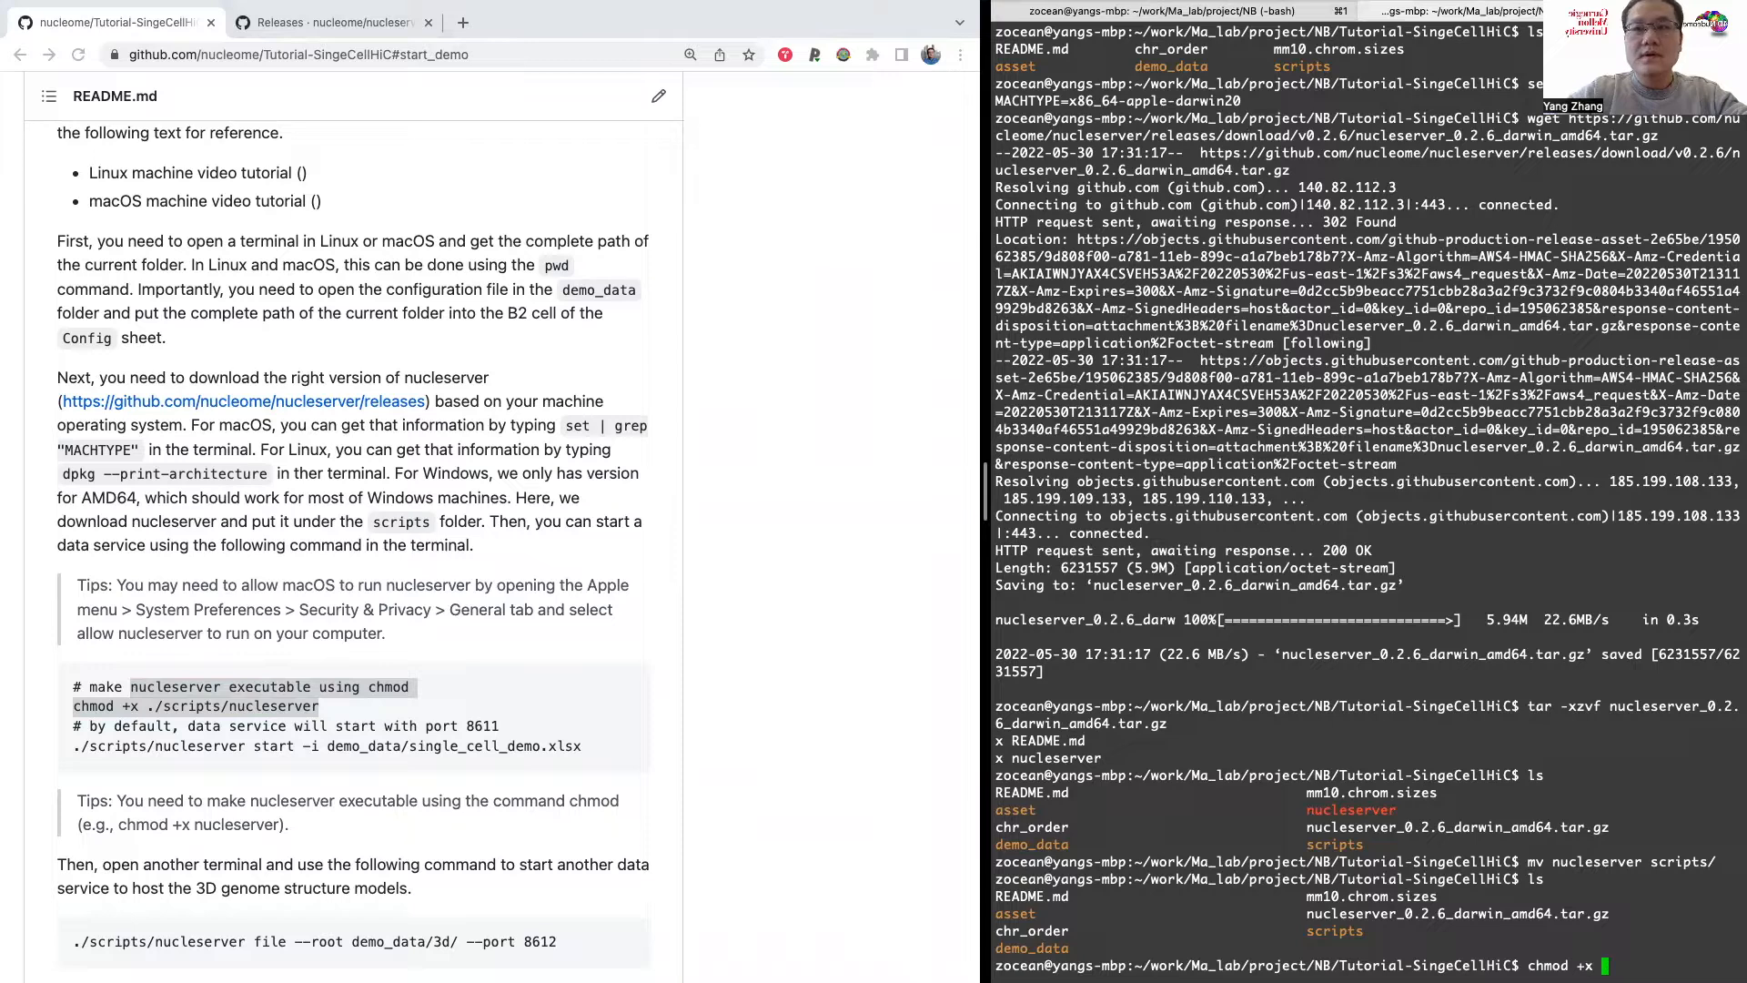
type("scripts/nucleserver")
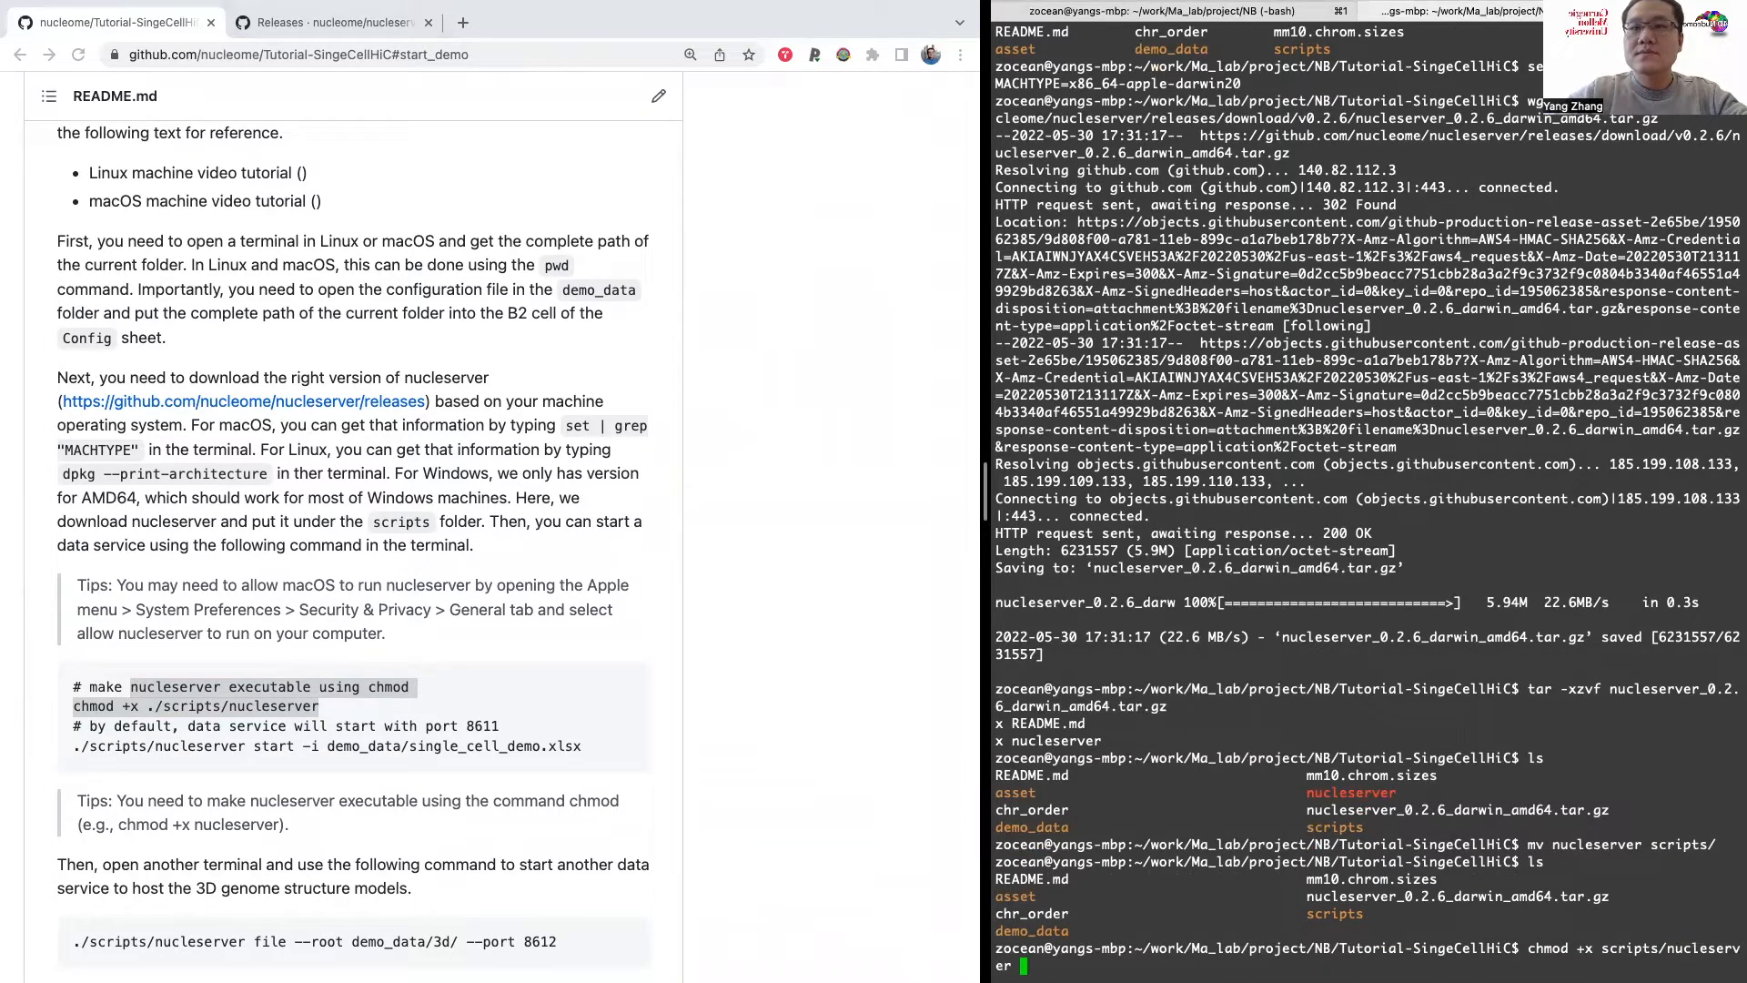
key("Return")
Step: Run ./scripts/nucleserver without arguments to test it and highlight its usage text
type("./scripts/")
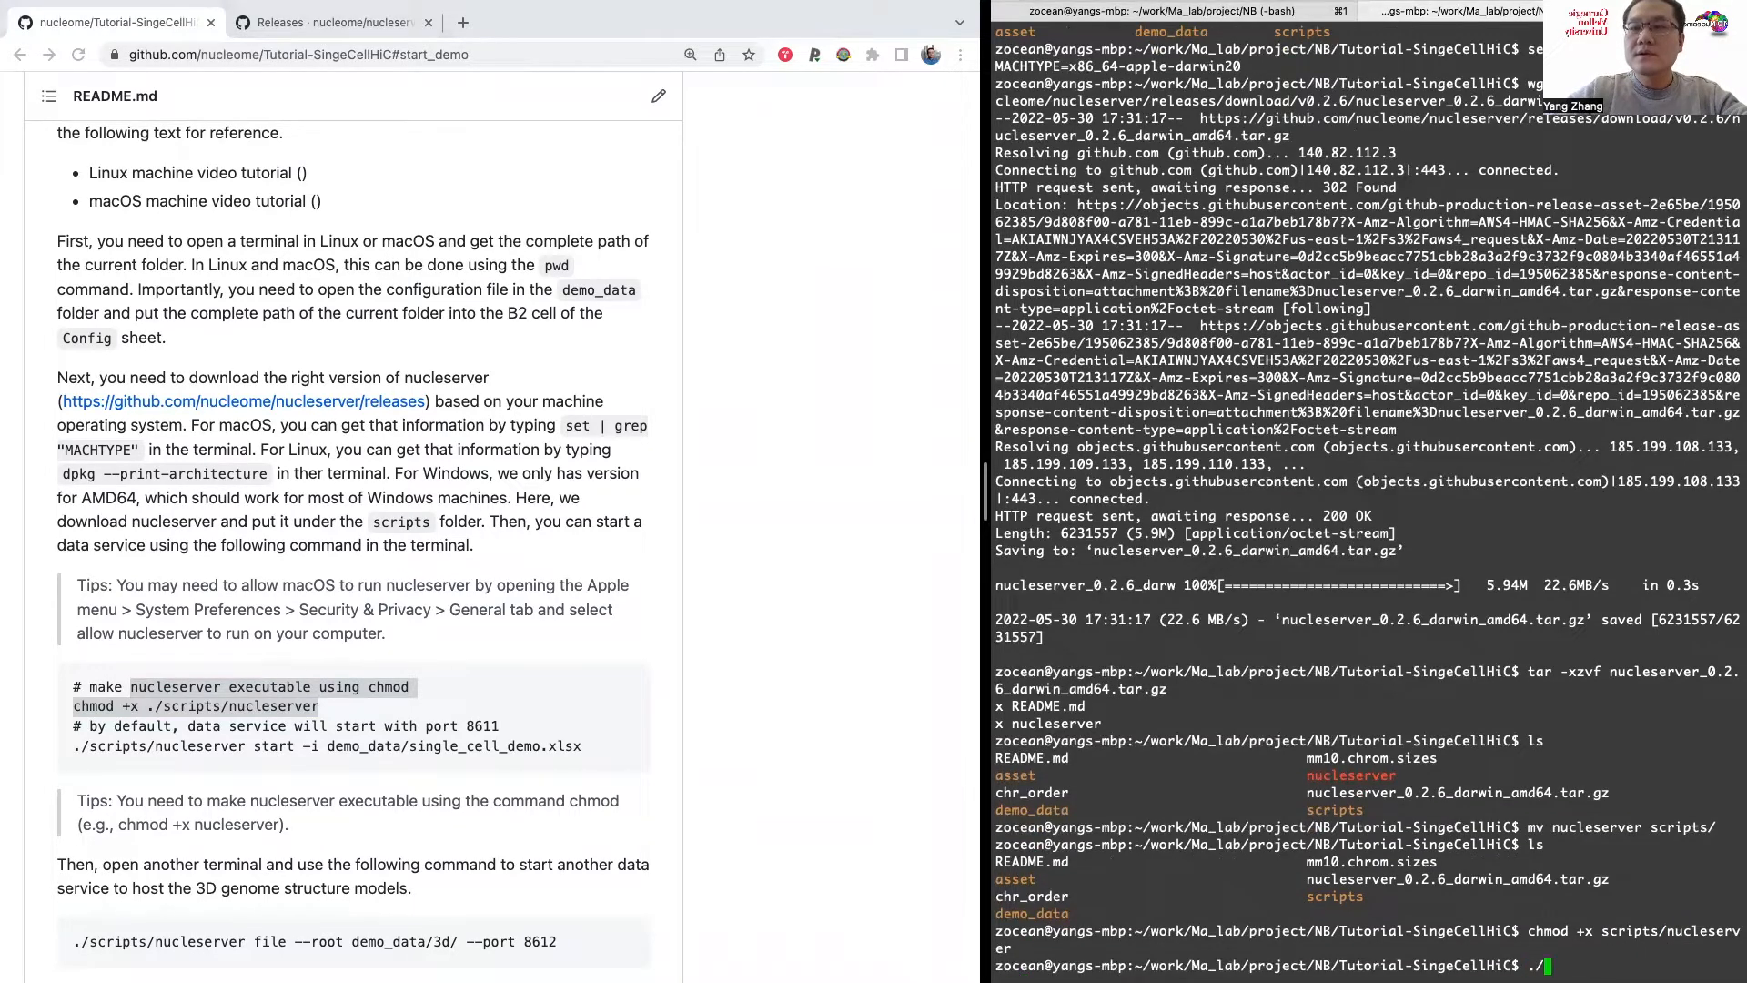
type("n")
key("Tab")
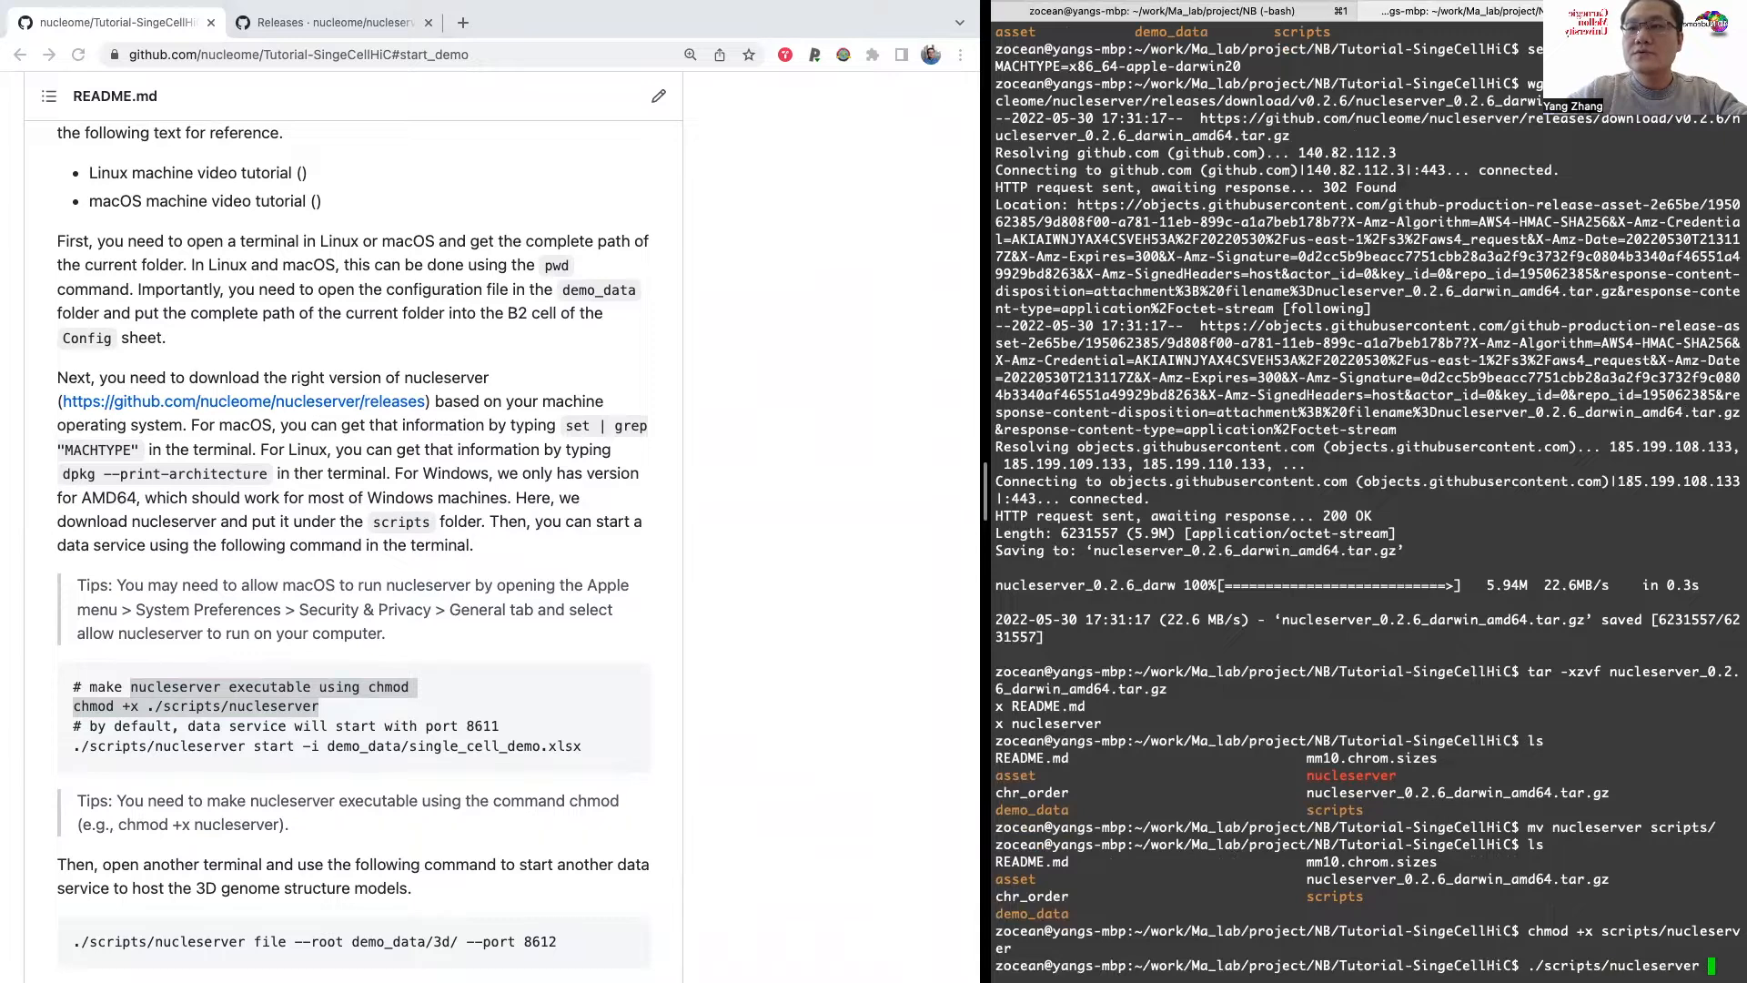
key("Return")
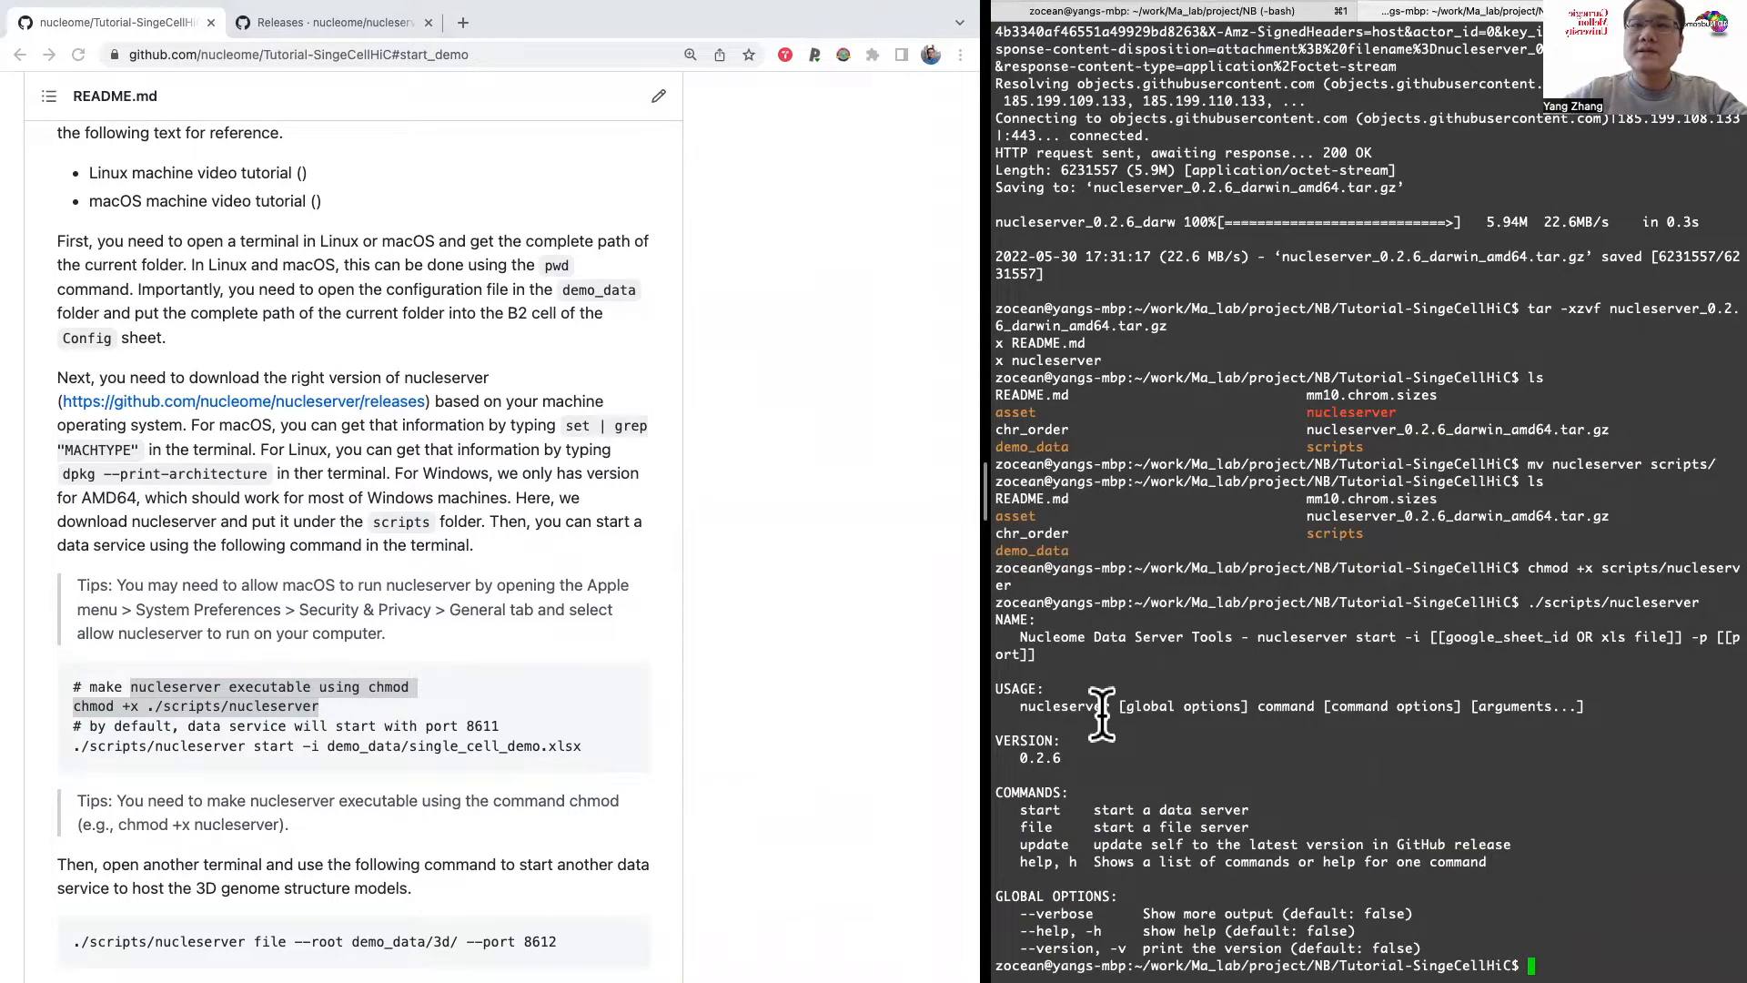
left_click_drag(1026, 637, 1217, 930)
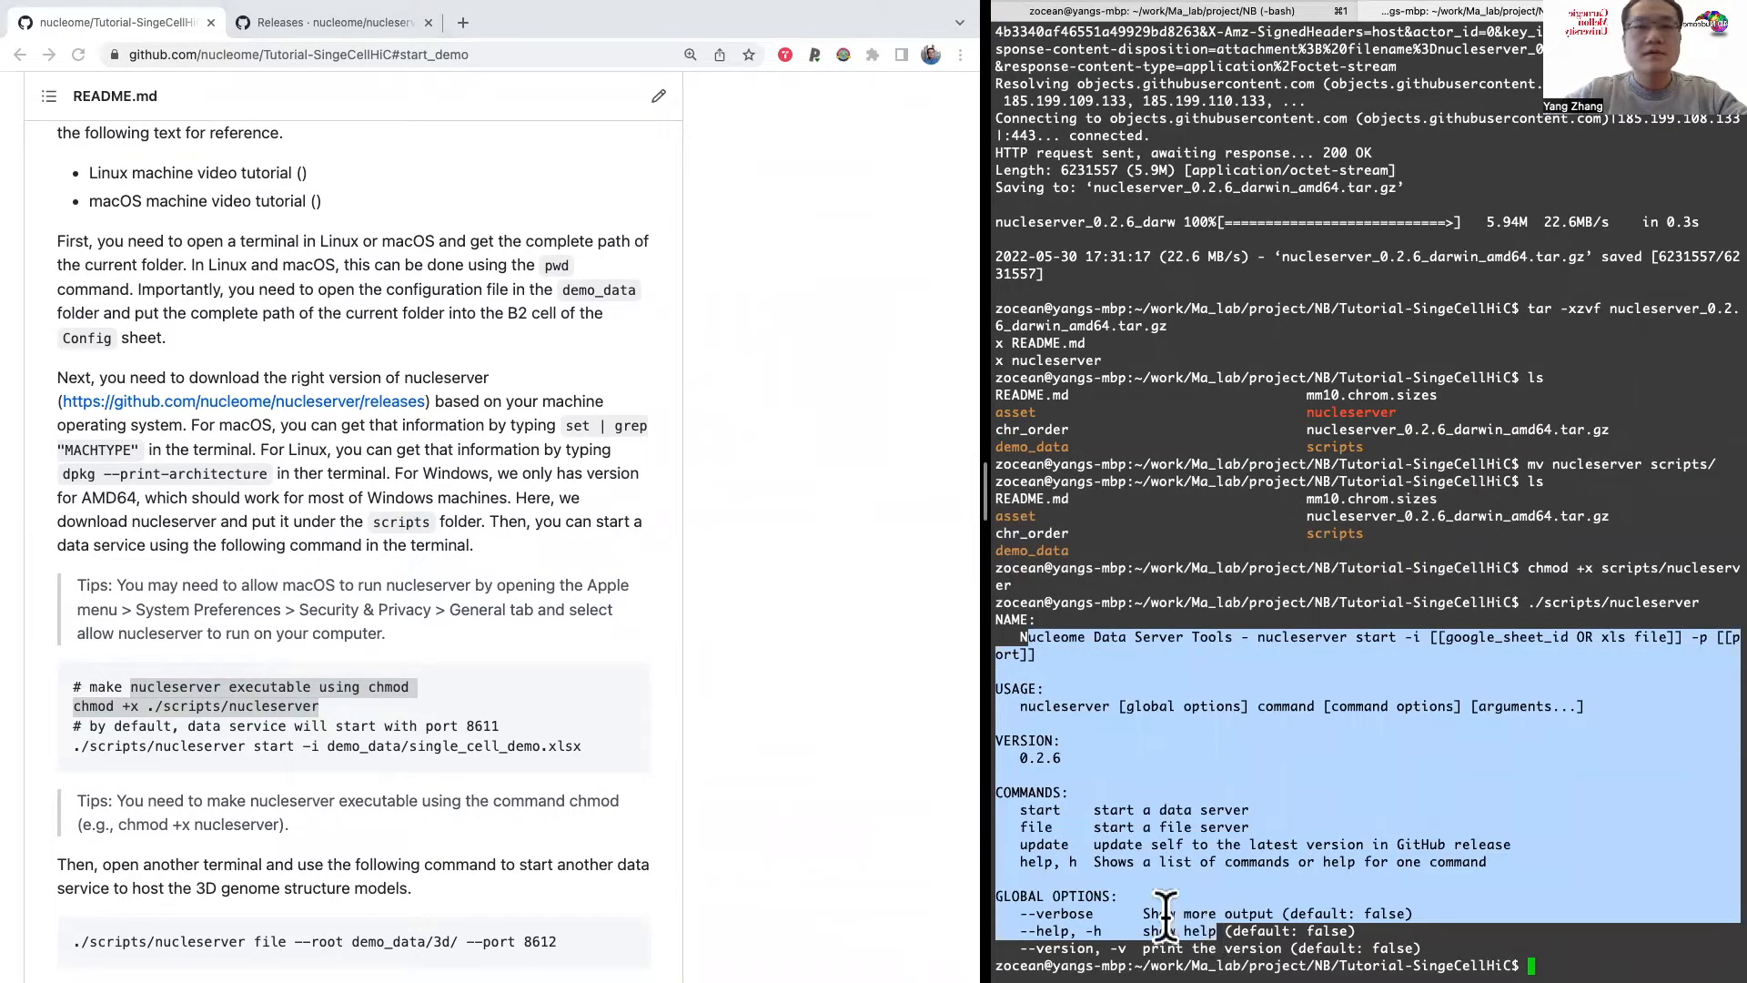
Step: Review the README's commands for starting the demo data service and the 3D structure file service
left_click(570, 686)
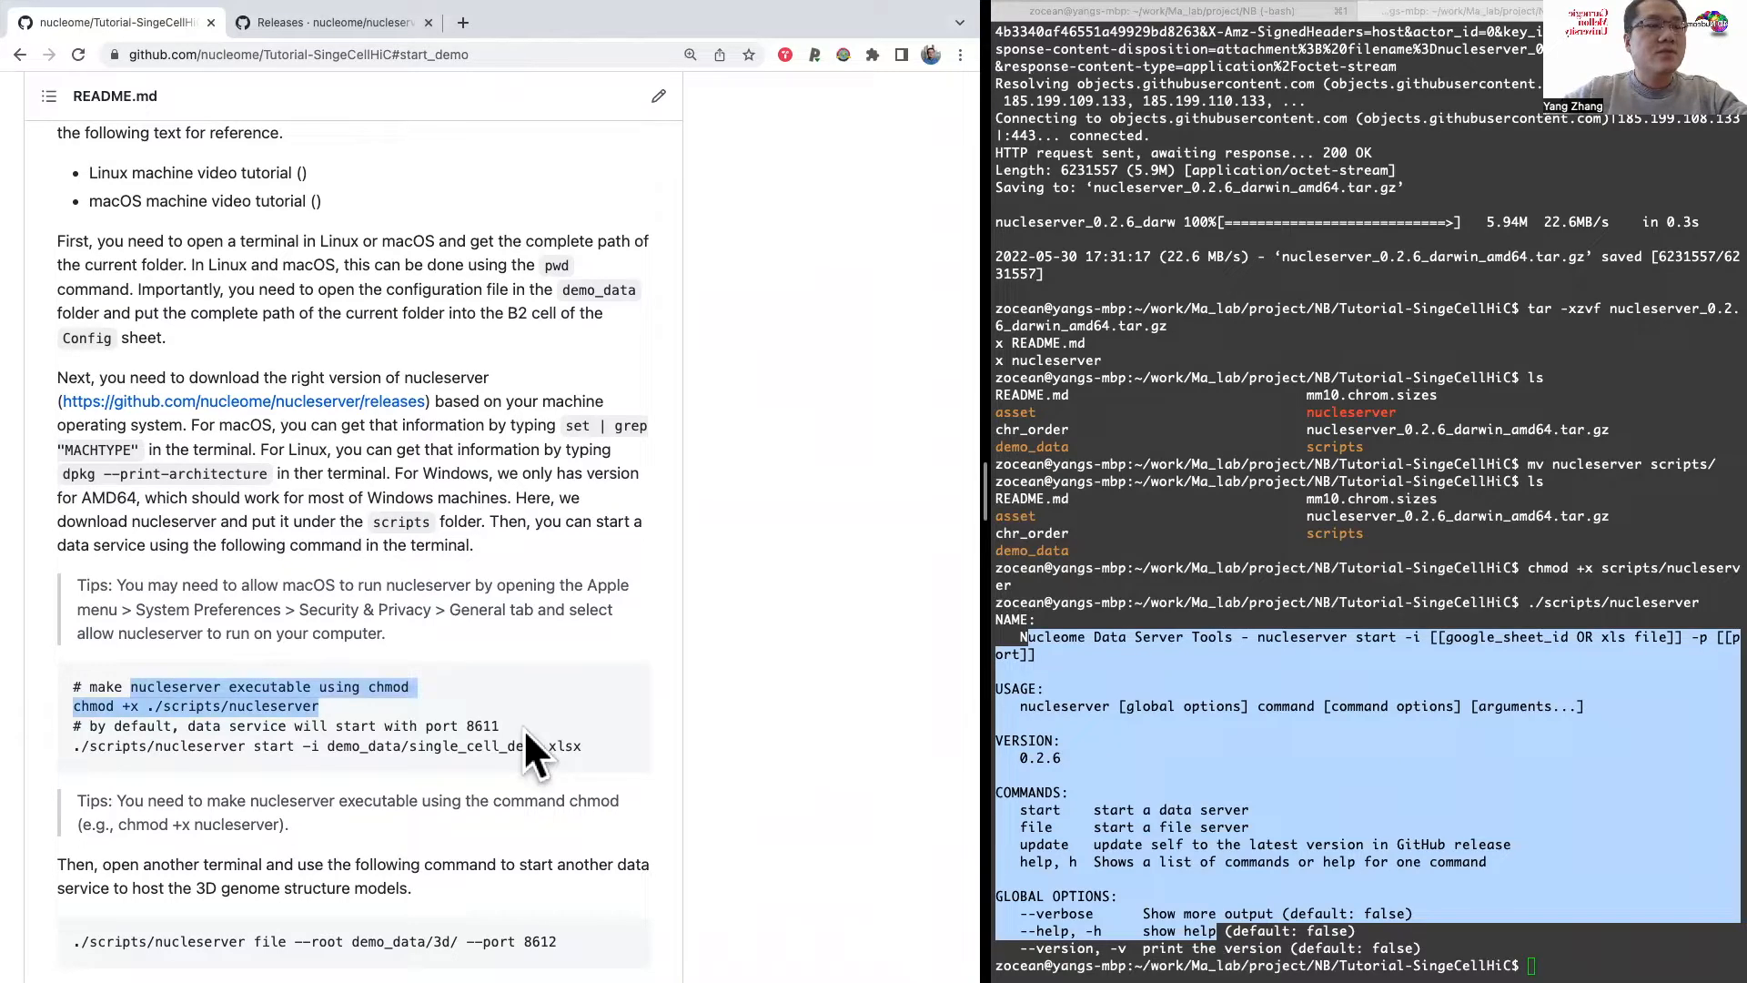
scroll(547, 701, "down", 2)
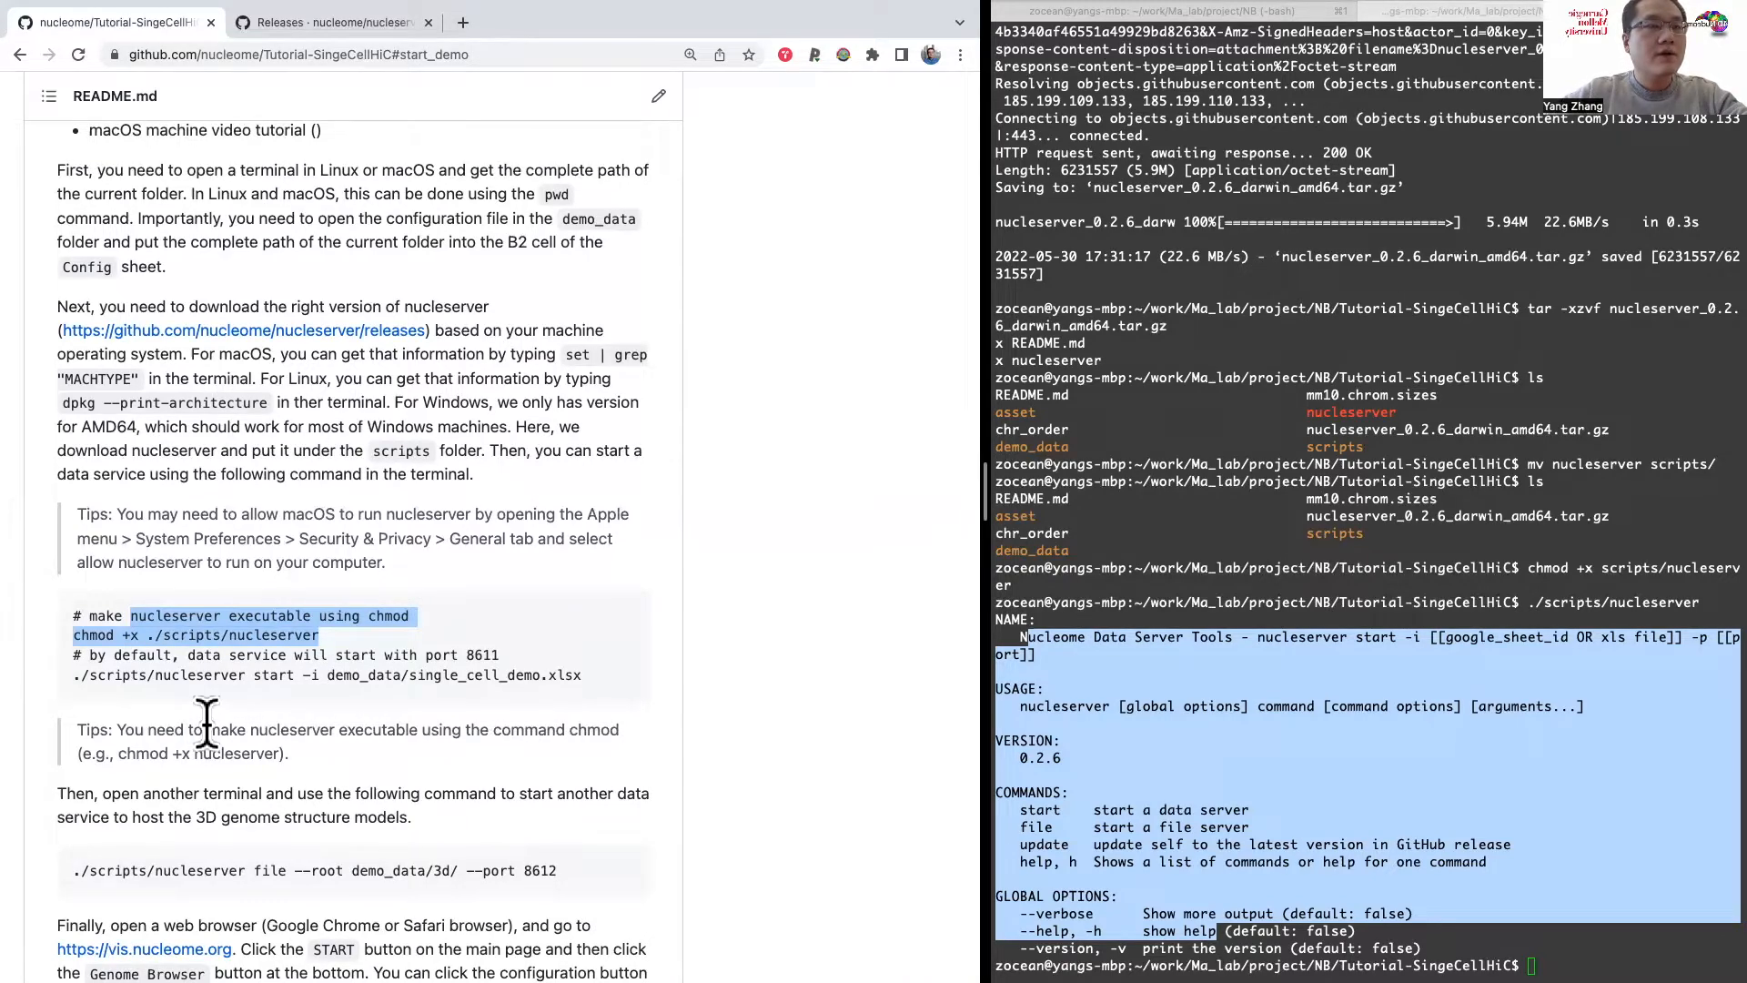
scroll(206, 723, "down", 1)
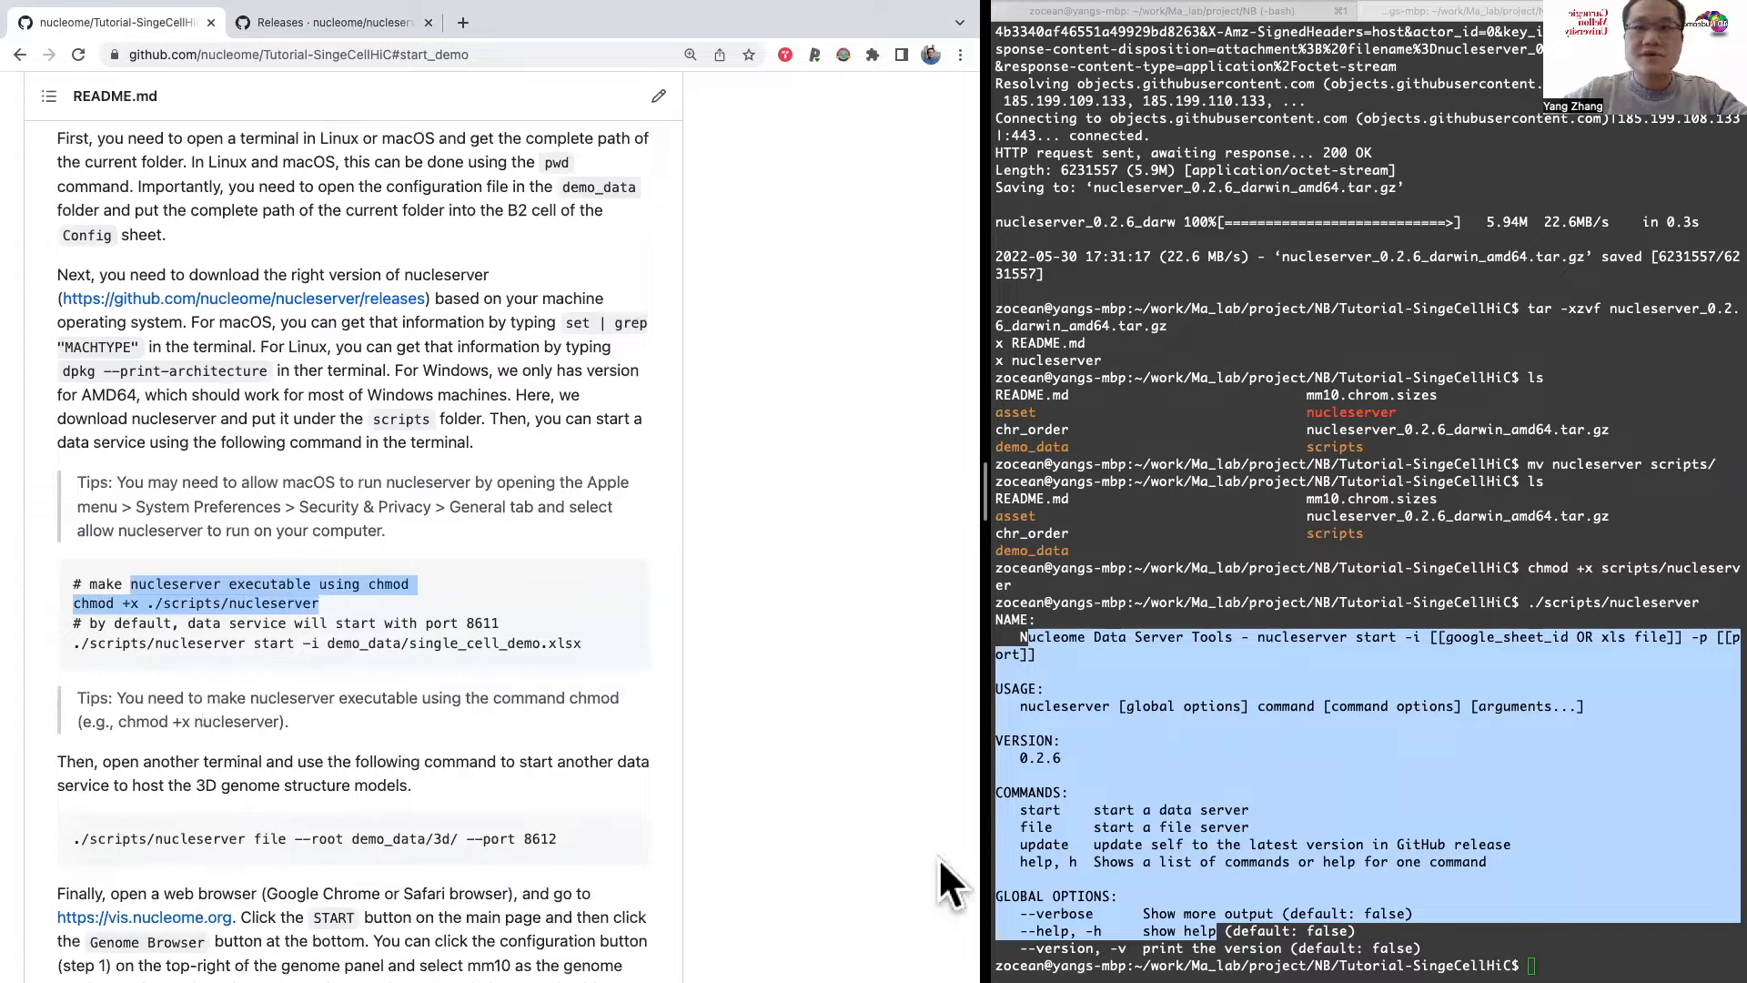
Step: Run pwd in the terminal to print the tutorial folder's complete path and highlight that path
left_click(1555, 924)
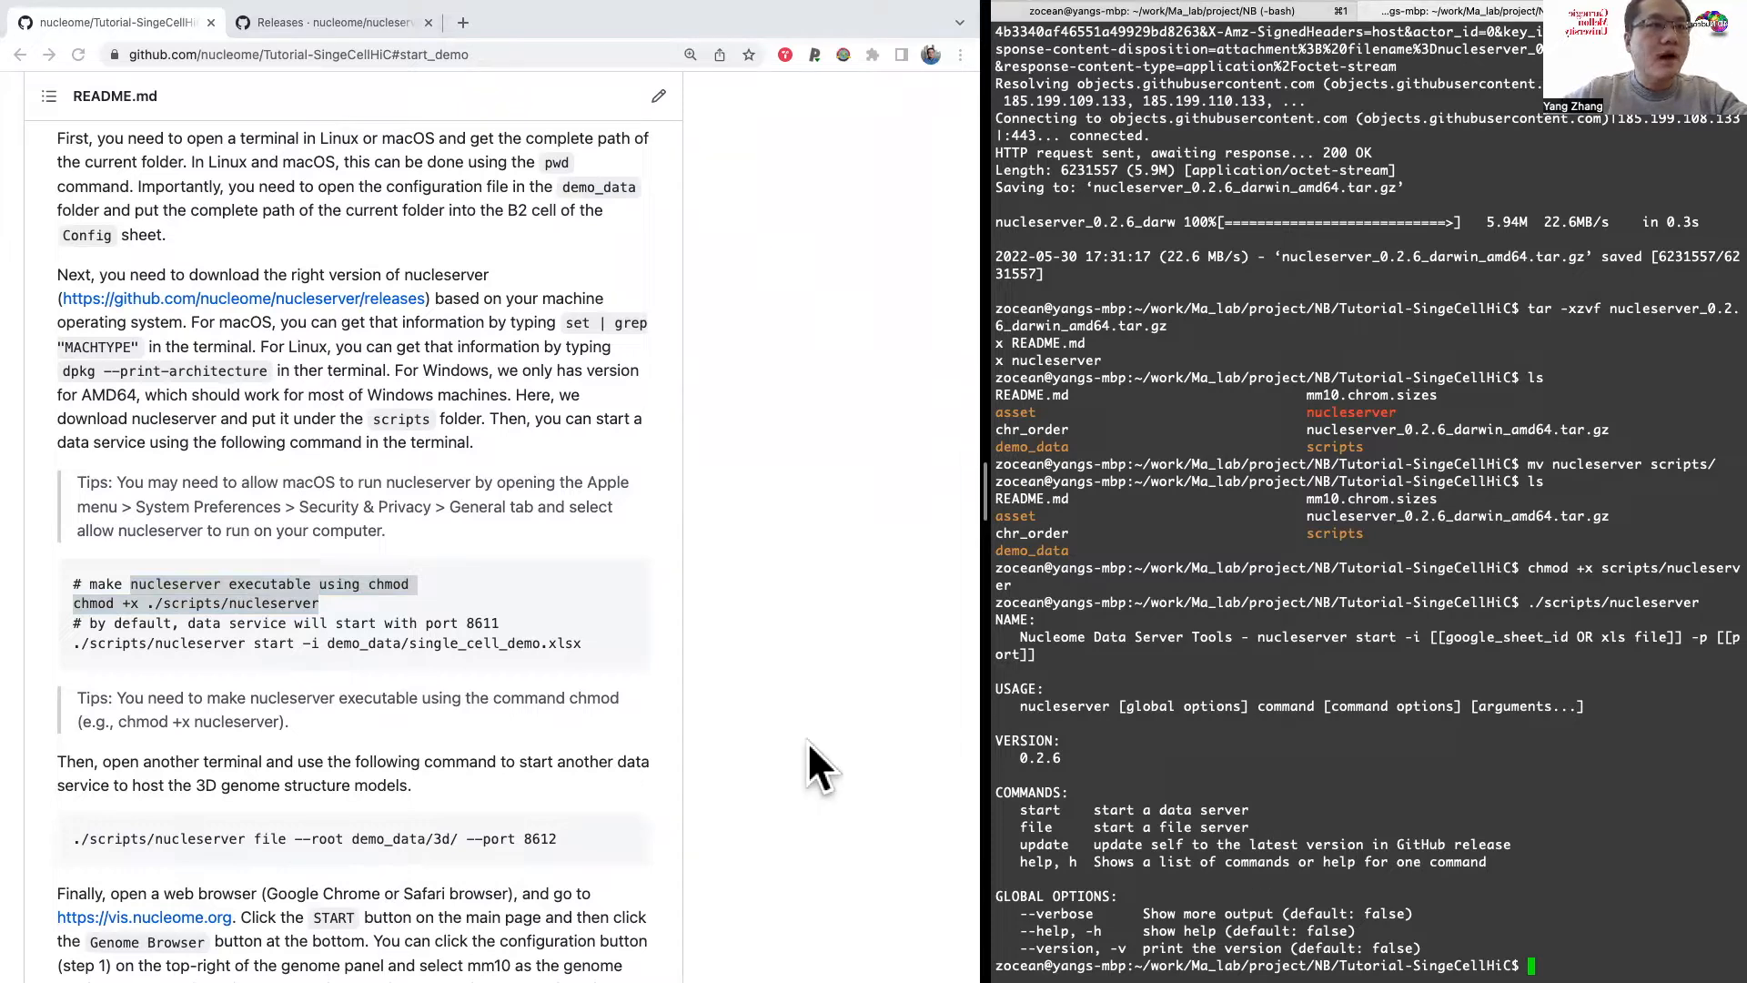
type("p")
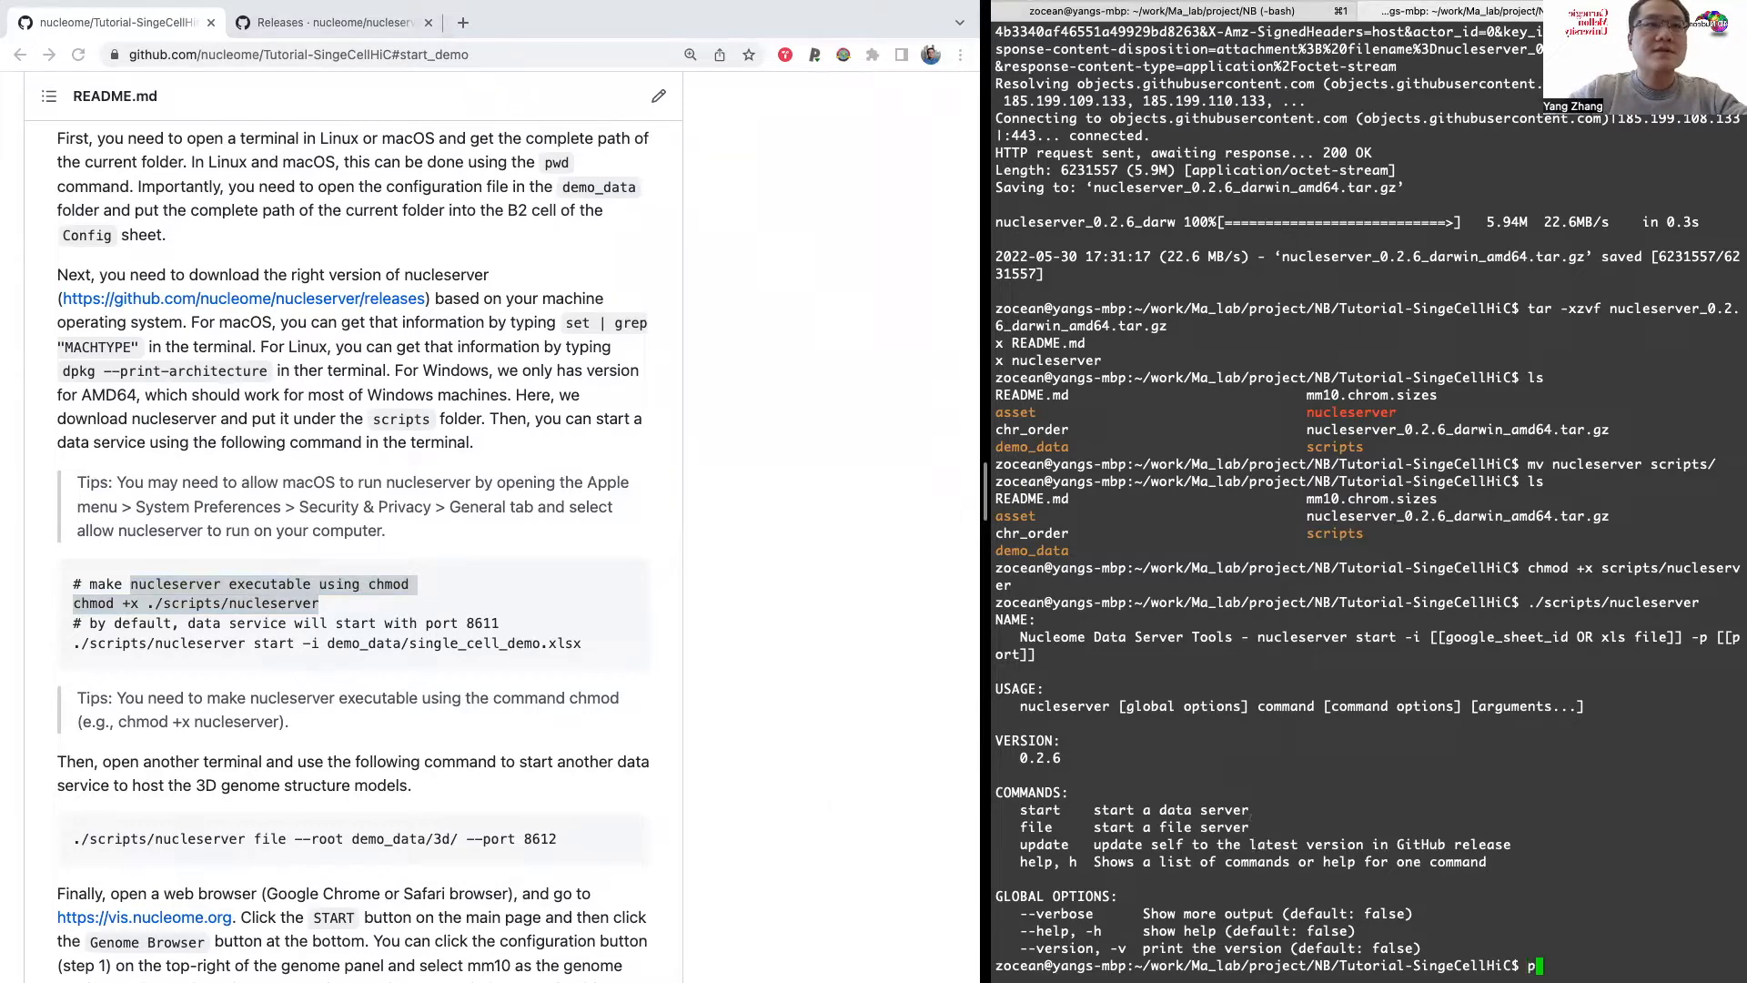
type("wd")
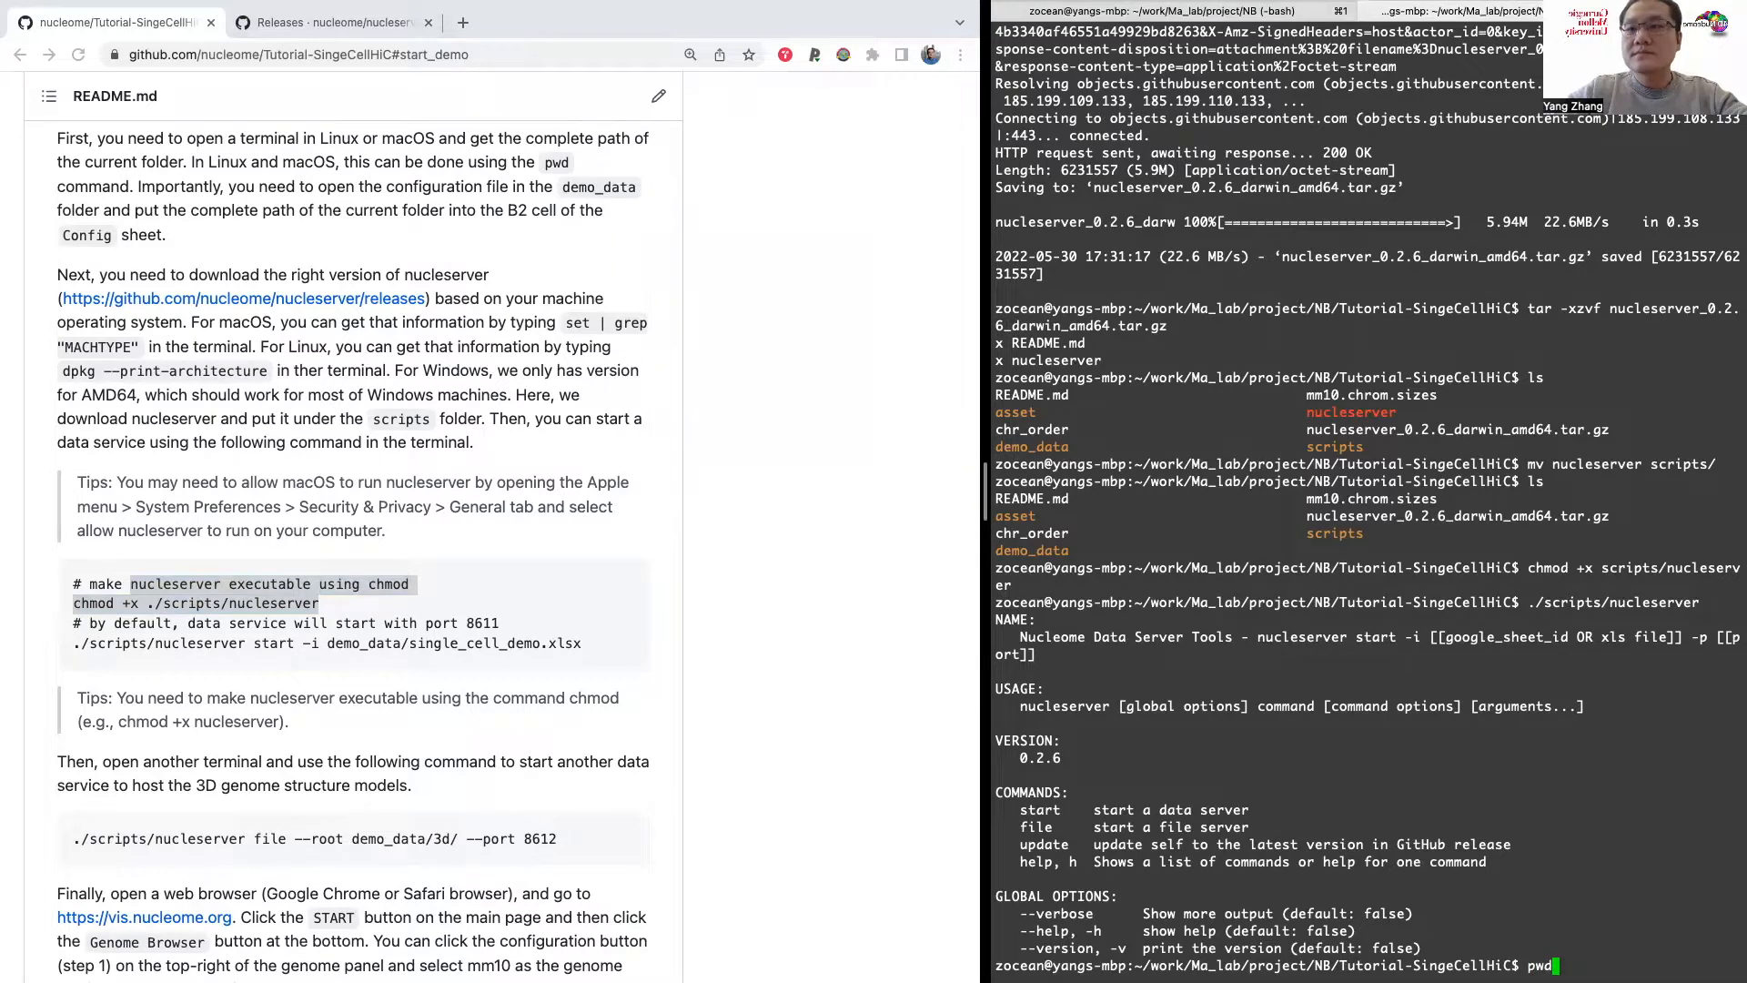
key("Return")
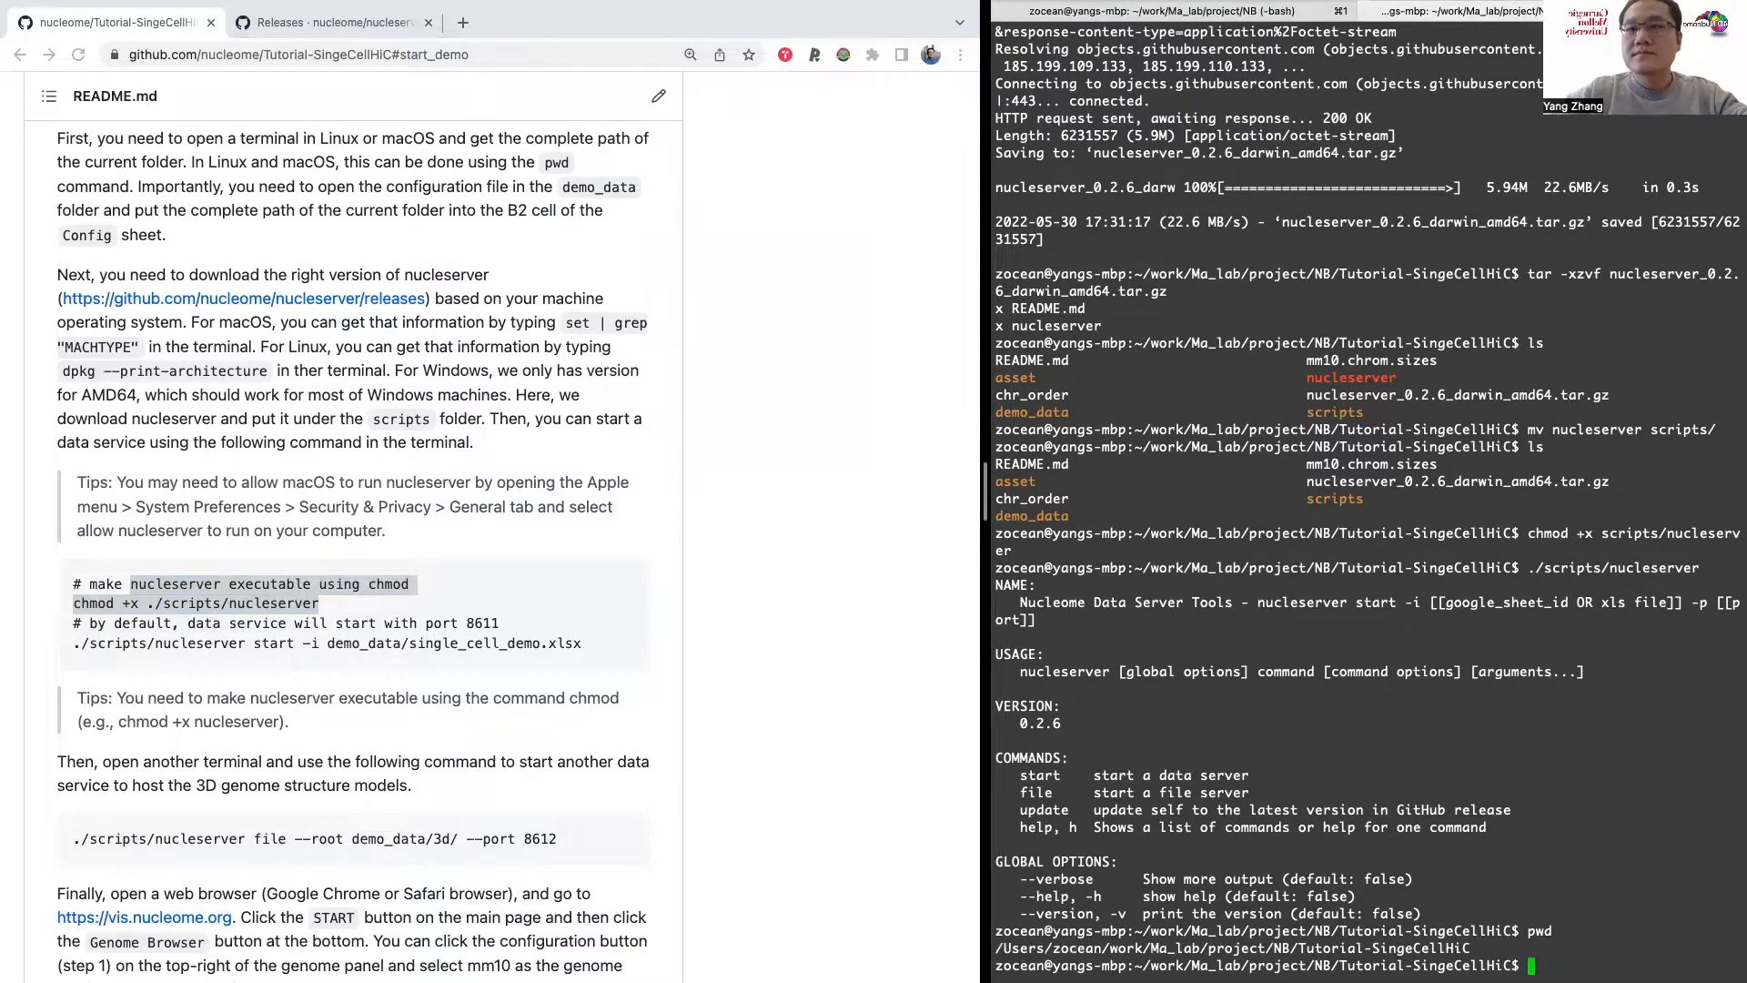
double_click(1160, 930)
double_click(1140, 948)
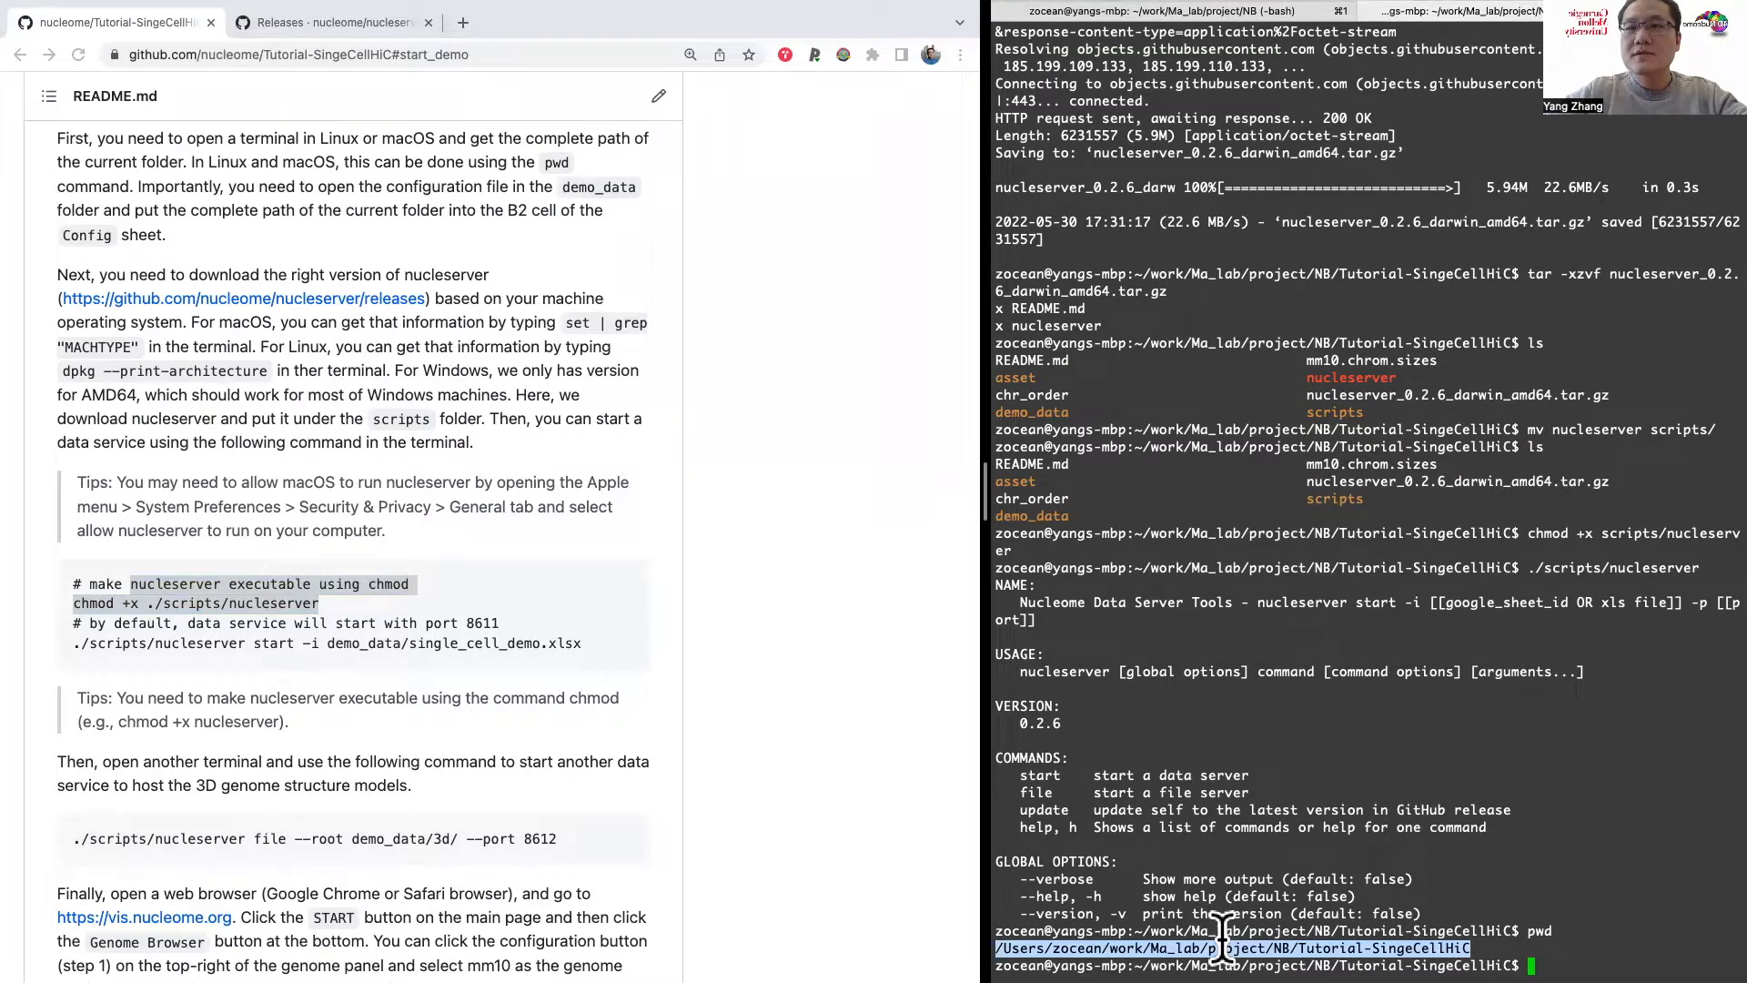
scroll(844, 775, "down", 2)
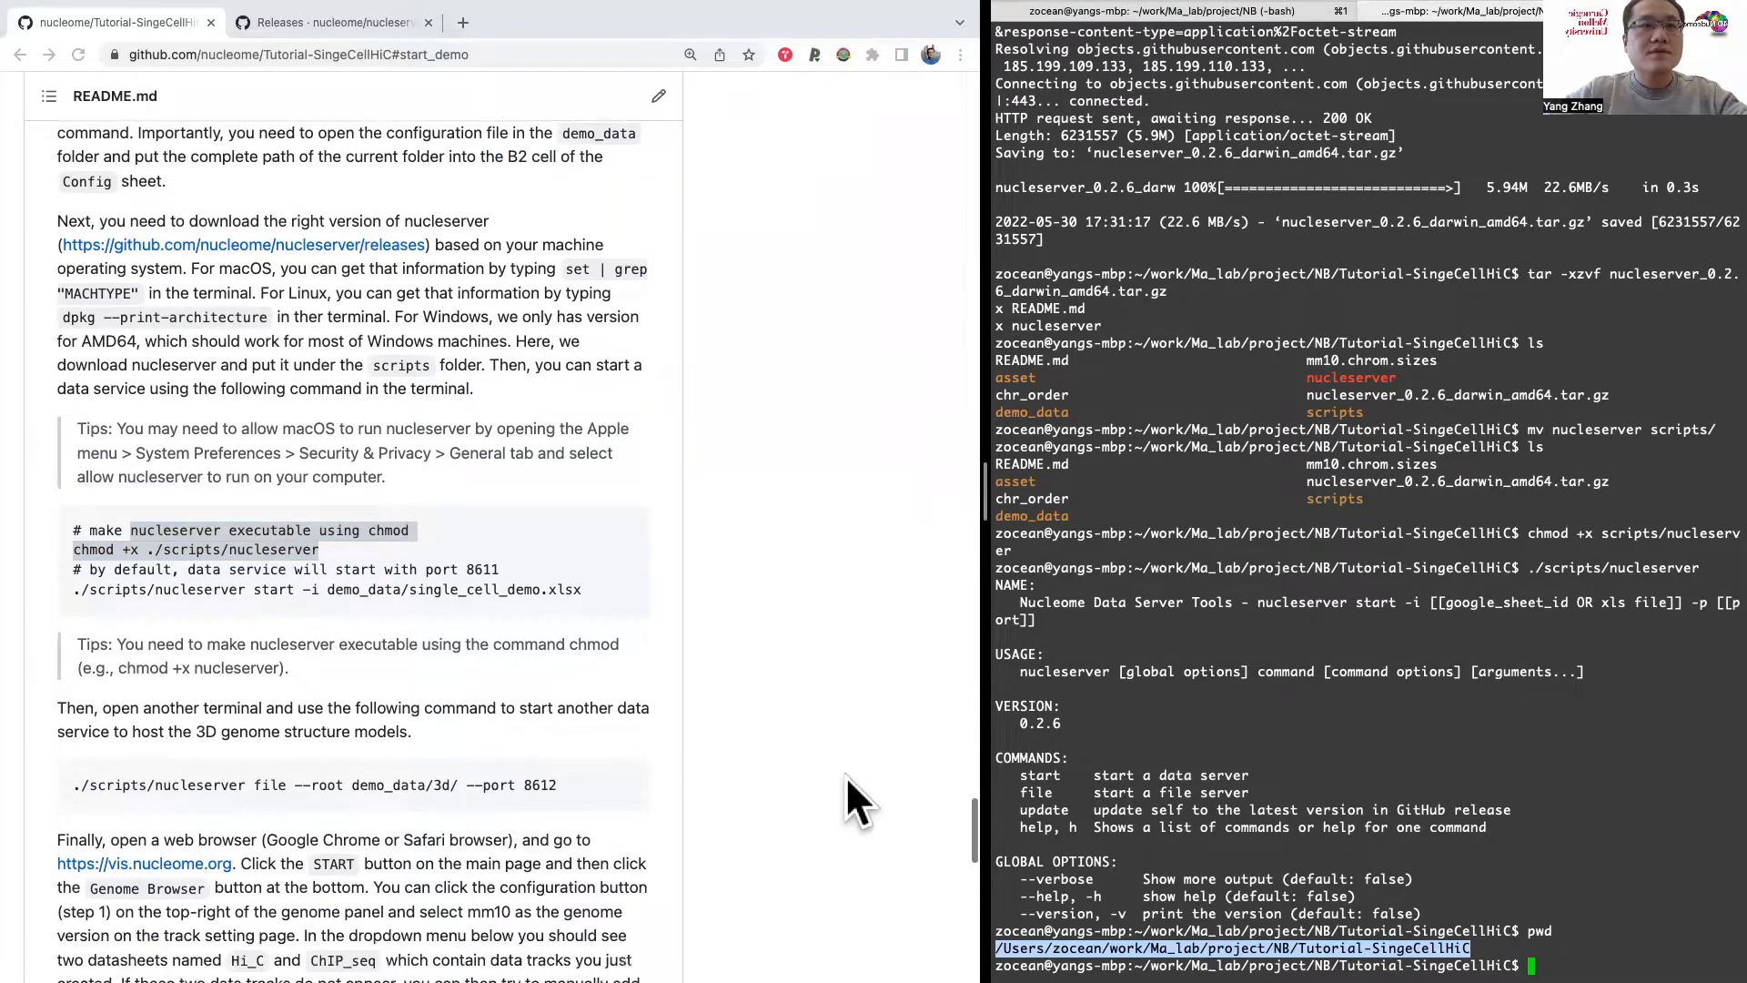
scroll(769, 827, "down", 1)
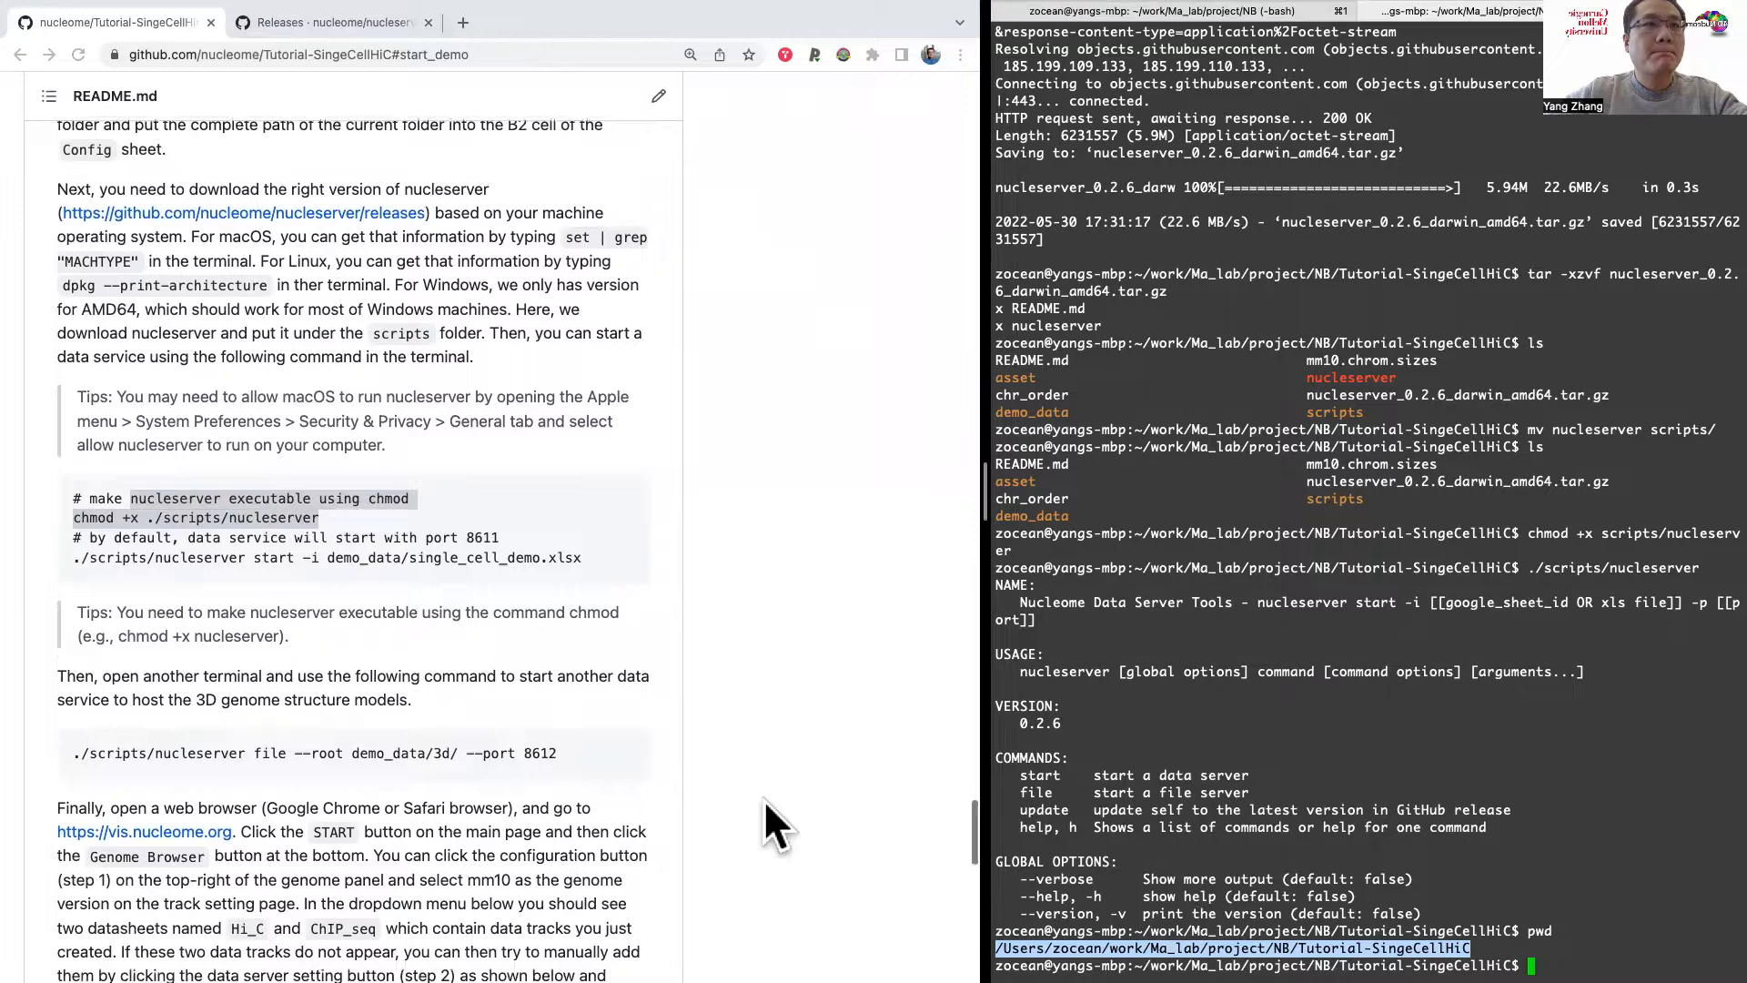
double_click(1160, 930)
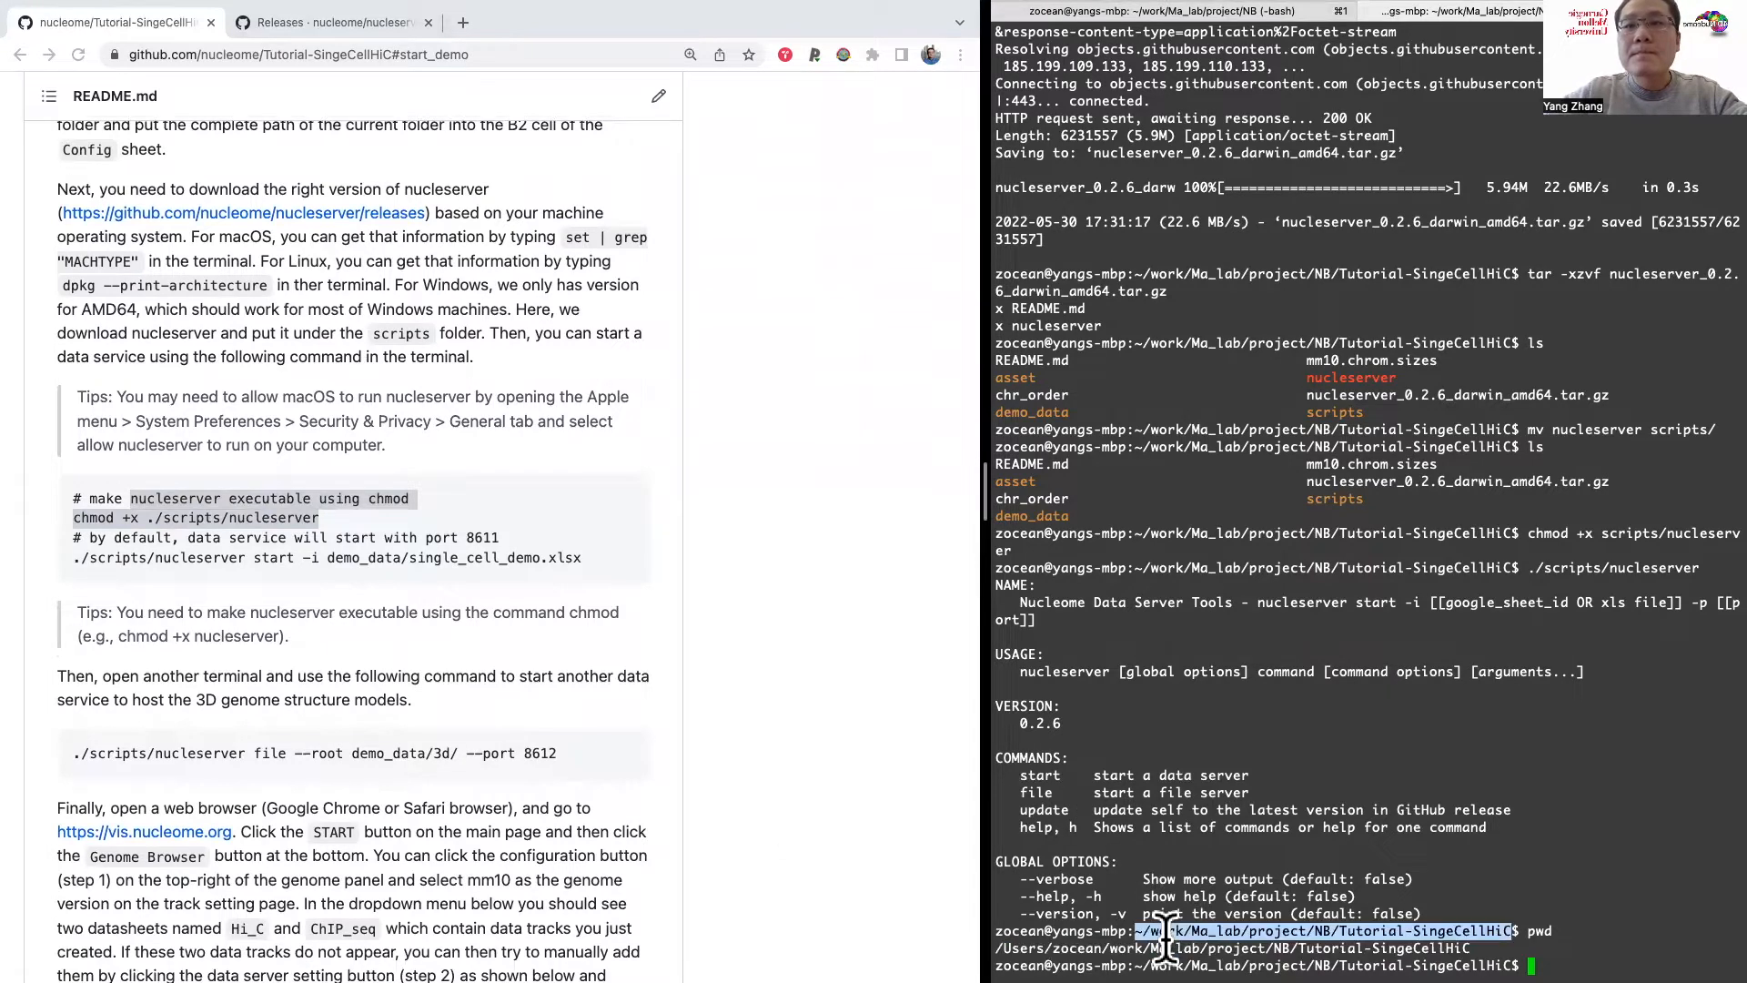
left_click(1186, 819)
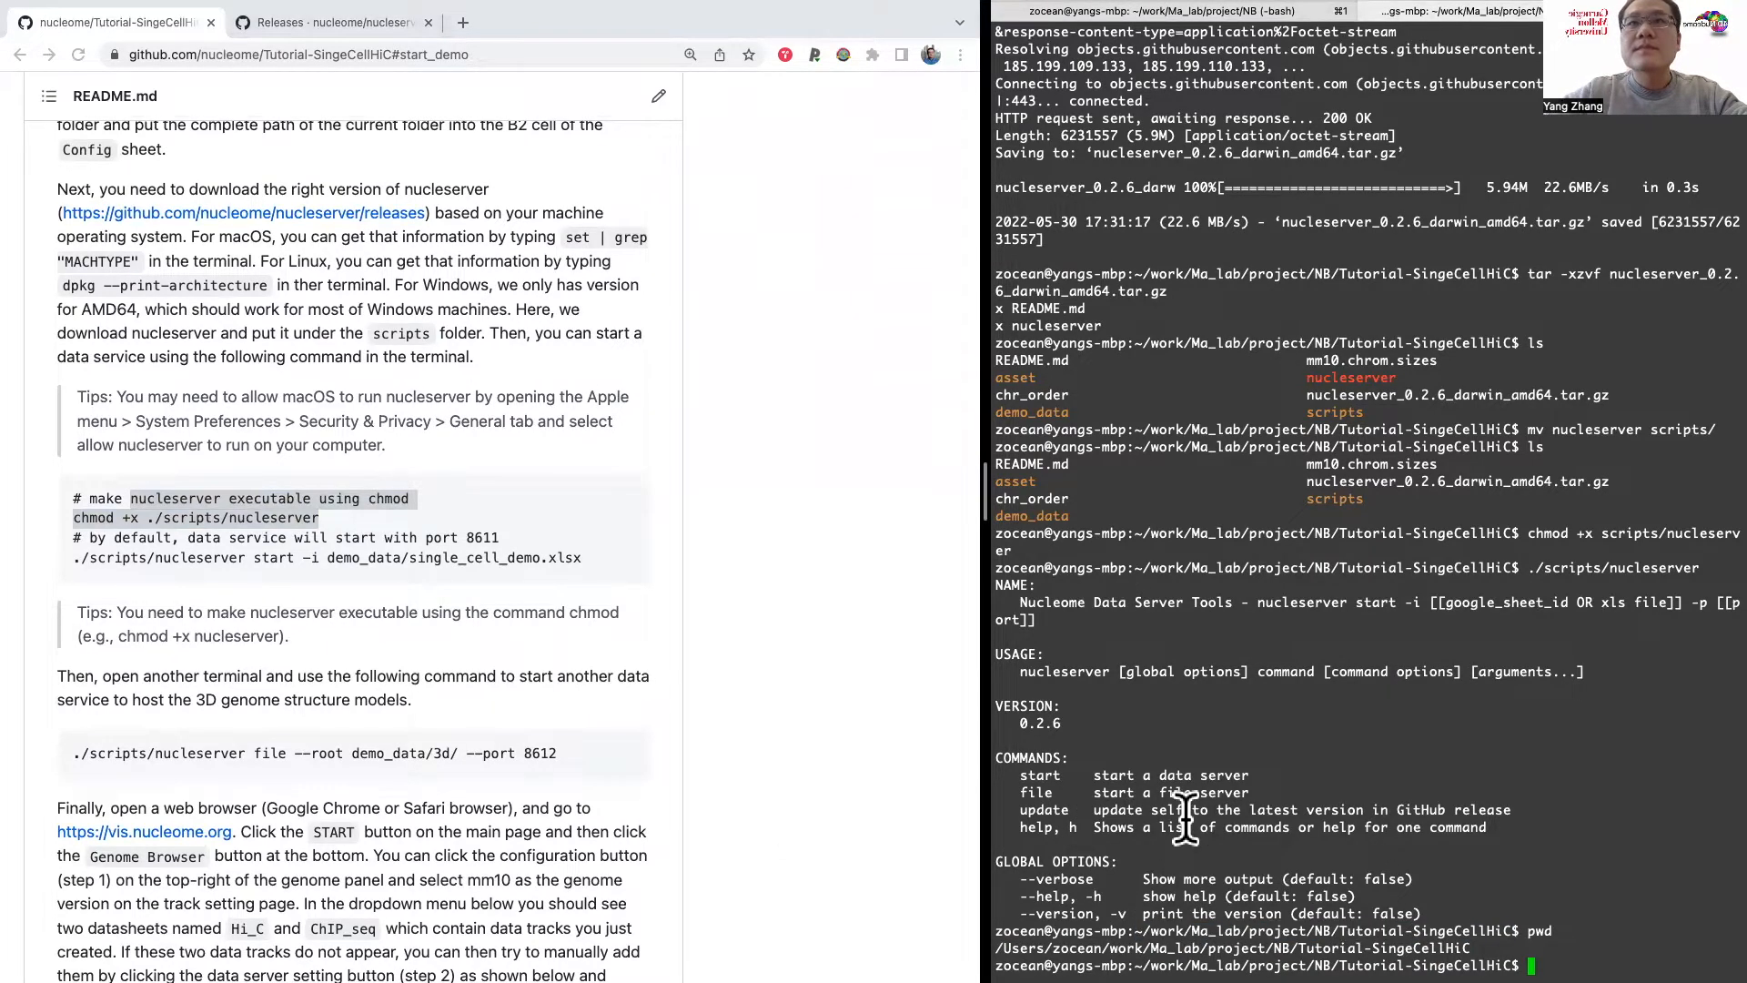
Step: Switch to Finder and open single_cell_demo.xlsx from the demo_data folder inside Tutorial-SingeCellHiC in Excel
key("ctrl+Right")
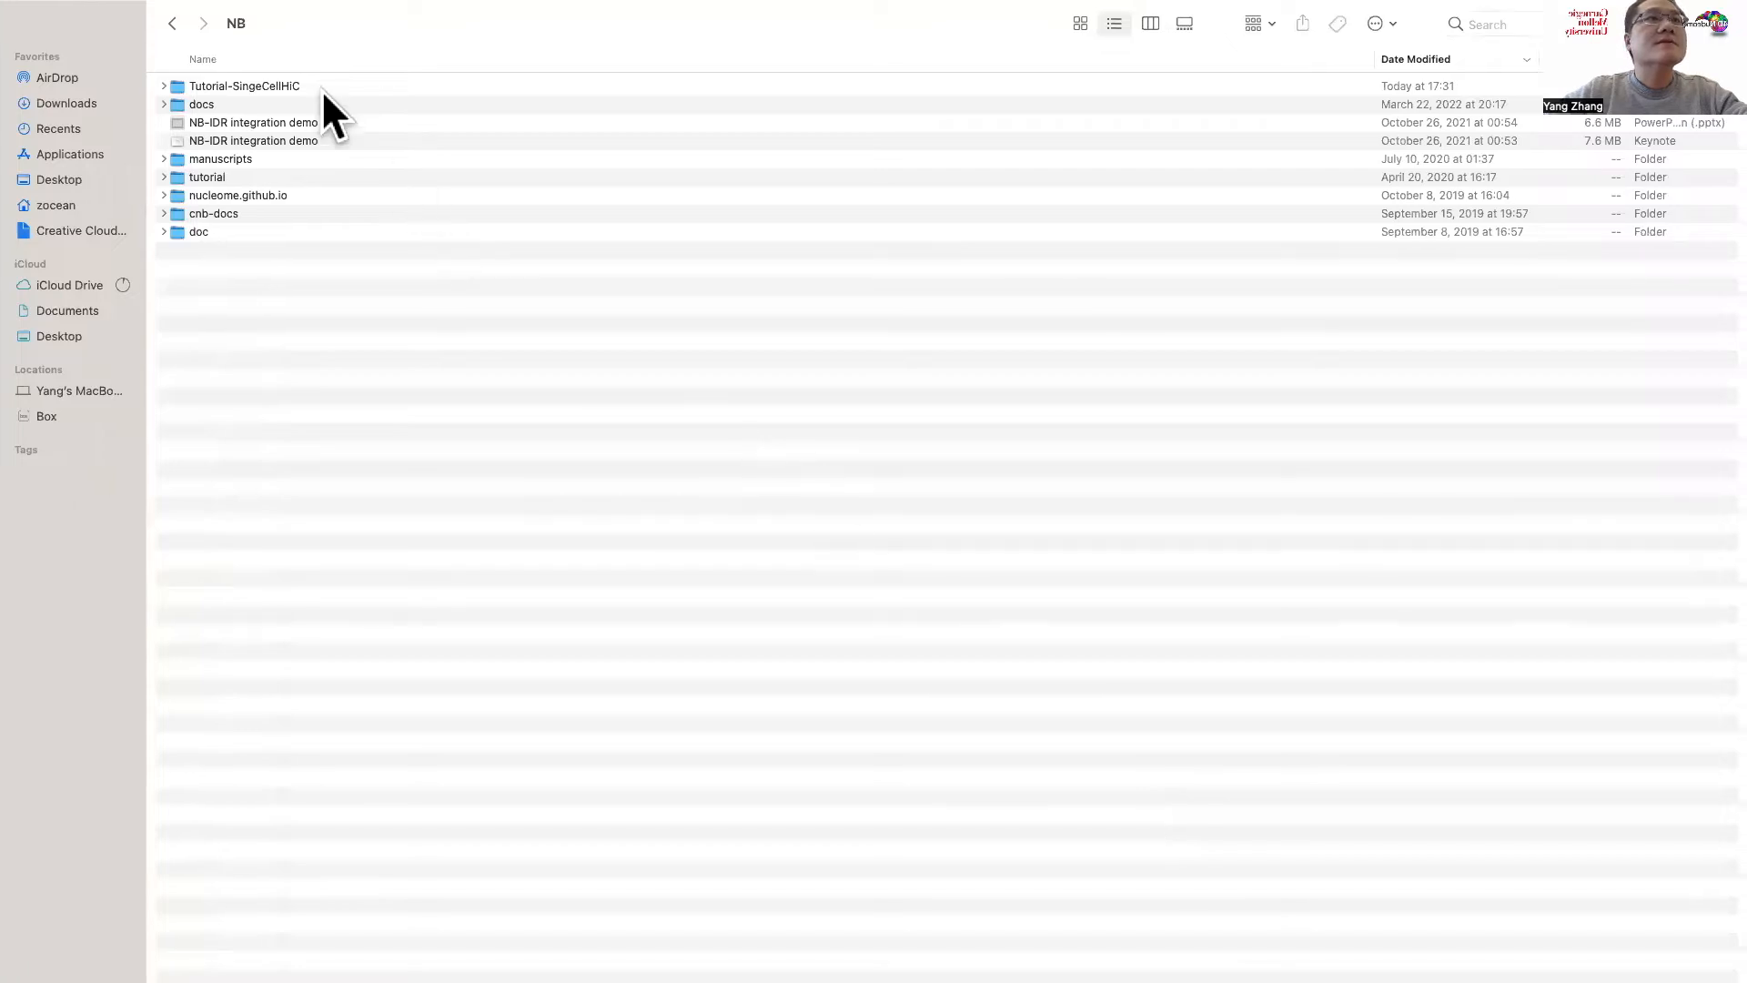
double_click(314, 81)
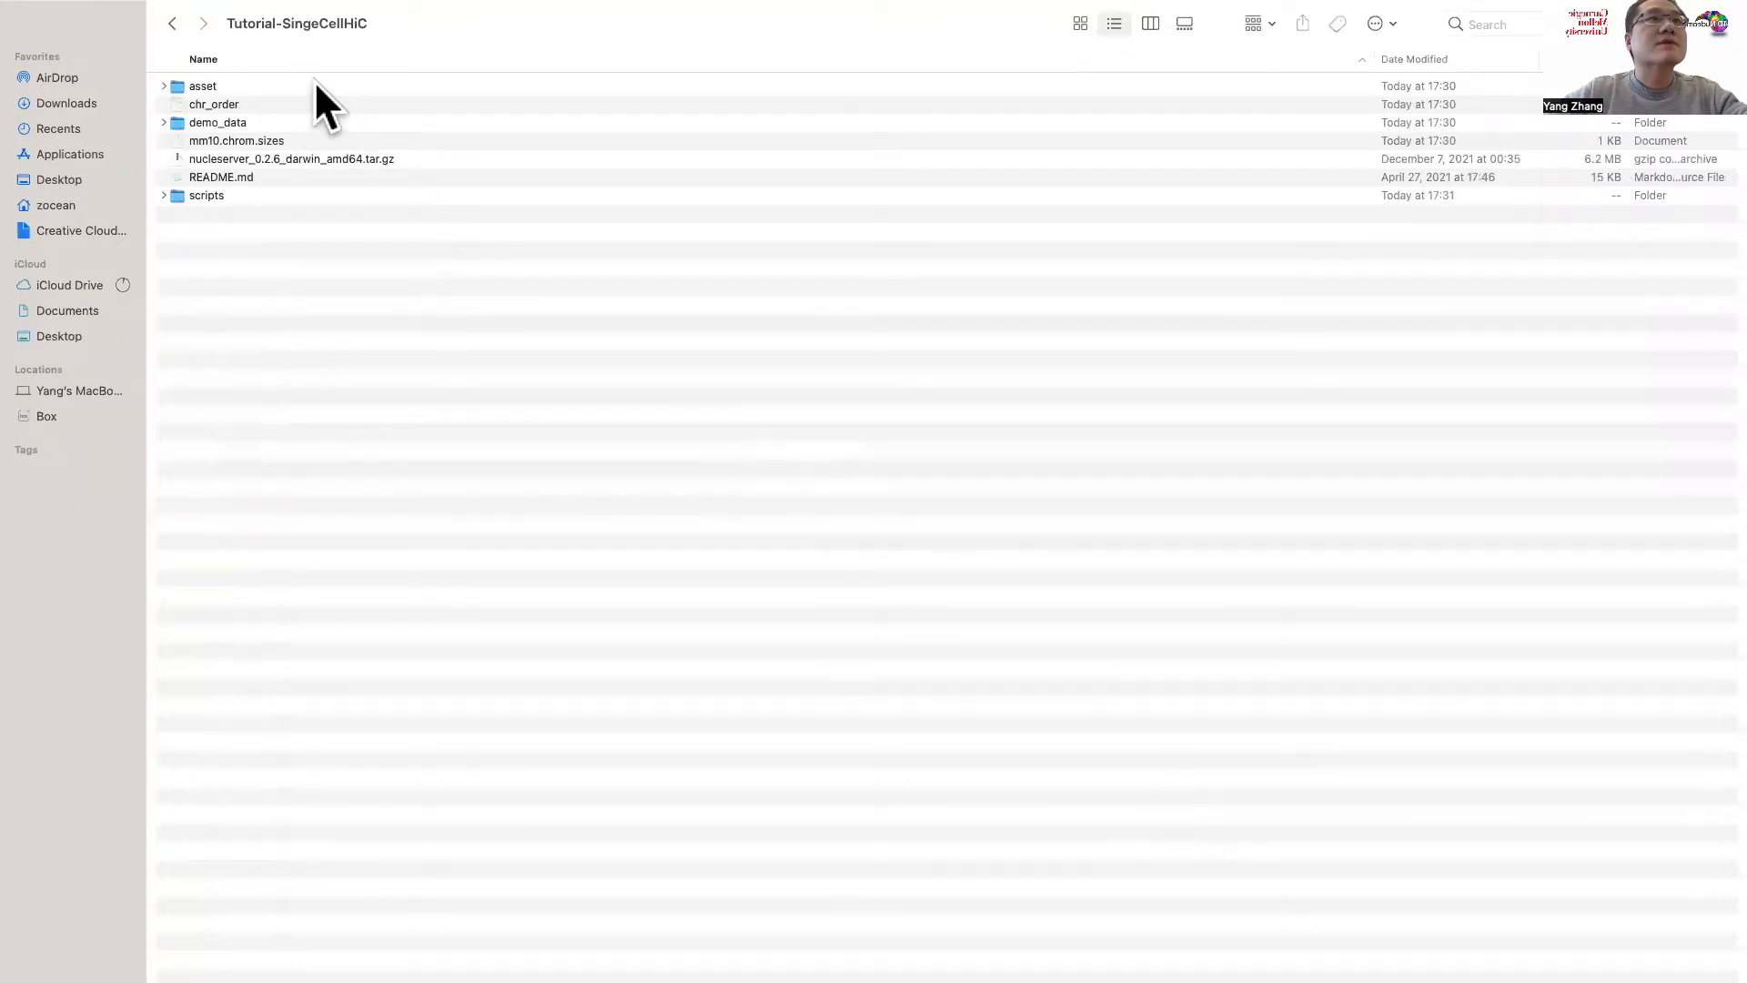
double_click(259, 116)
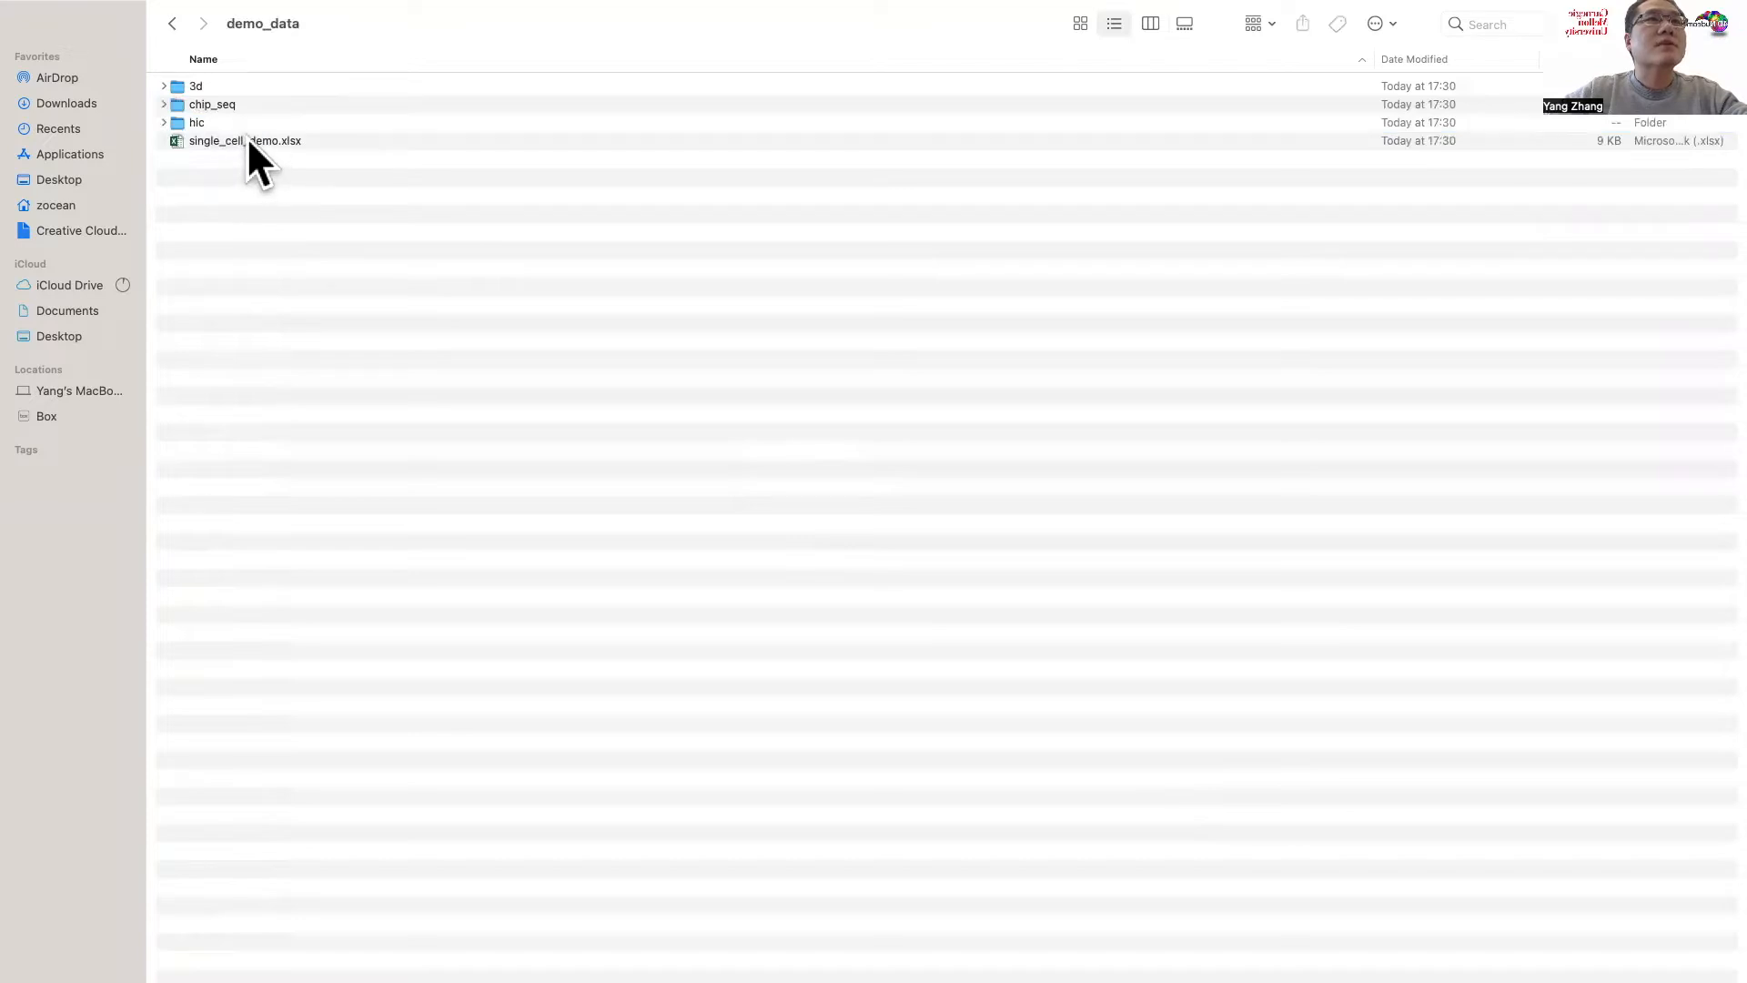
left_click(247, 140)
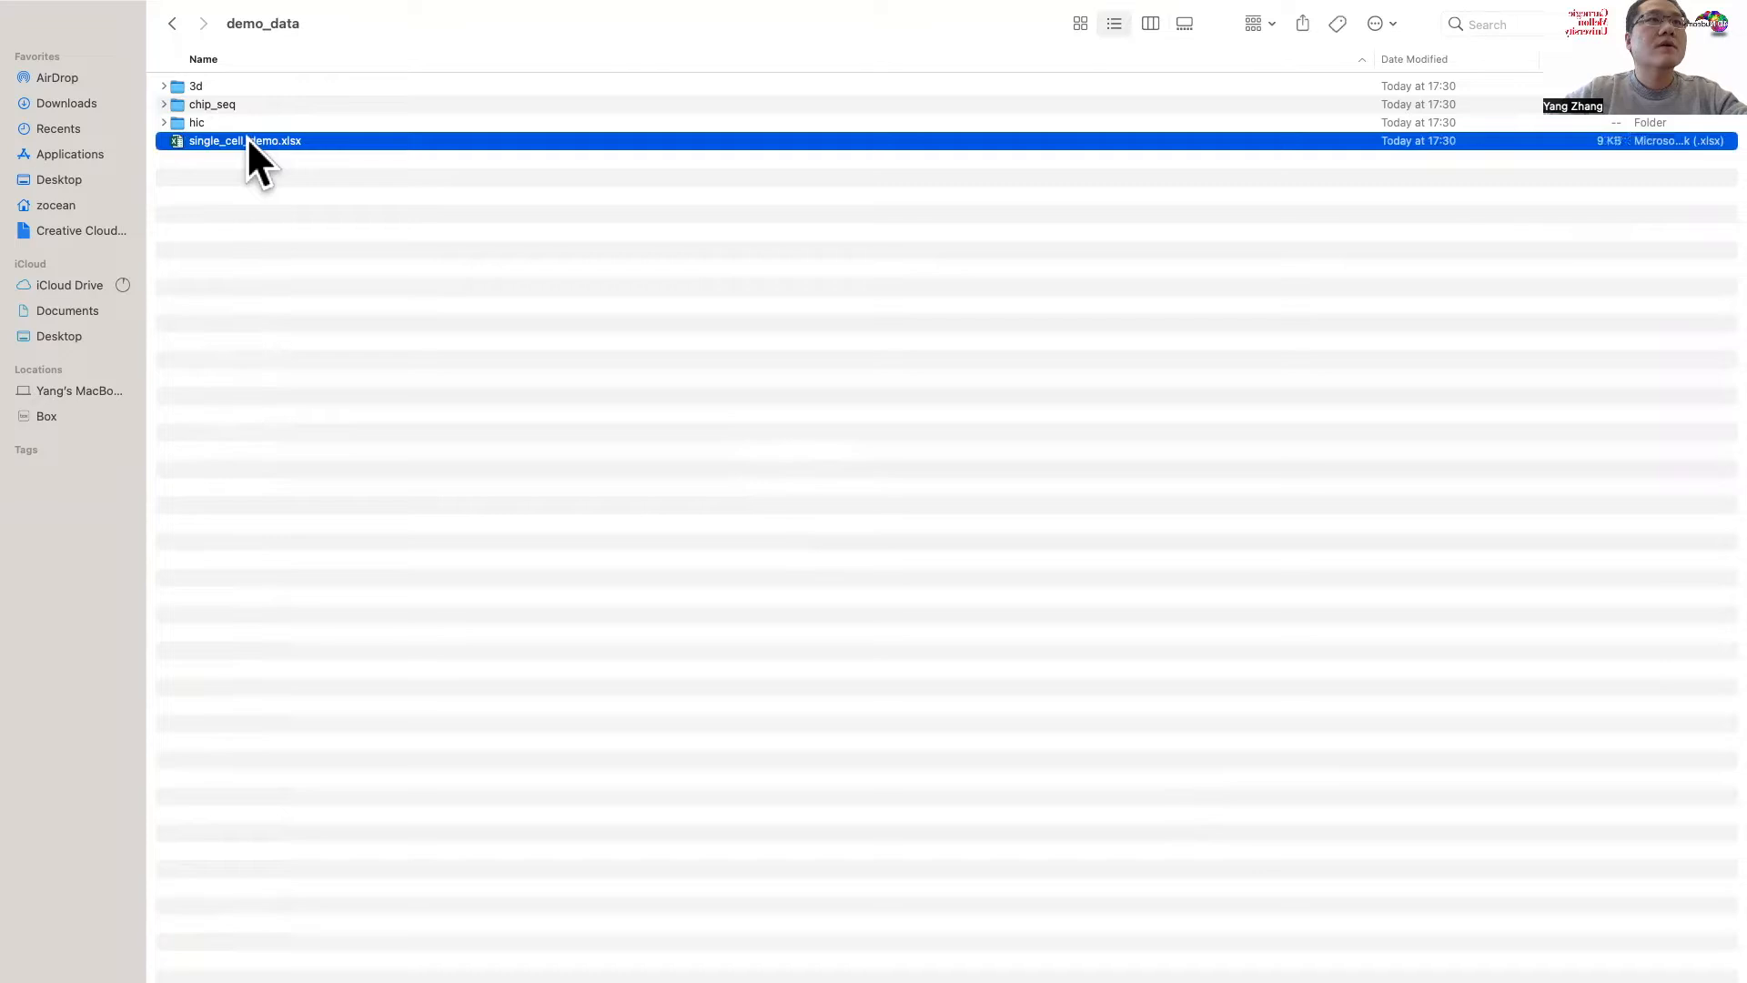
double_click(232, 138)
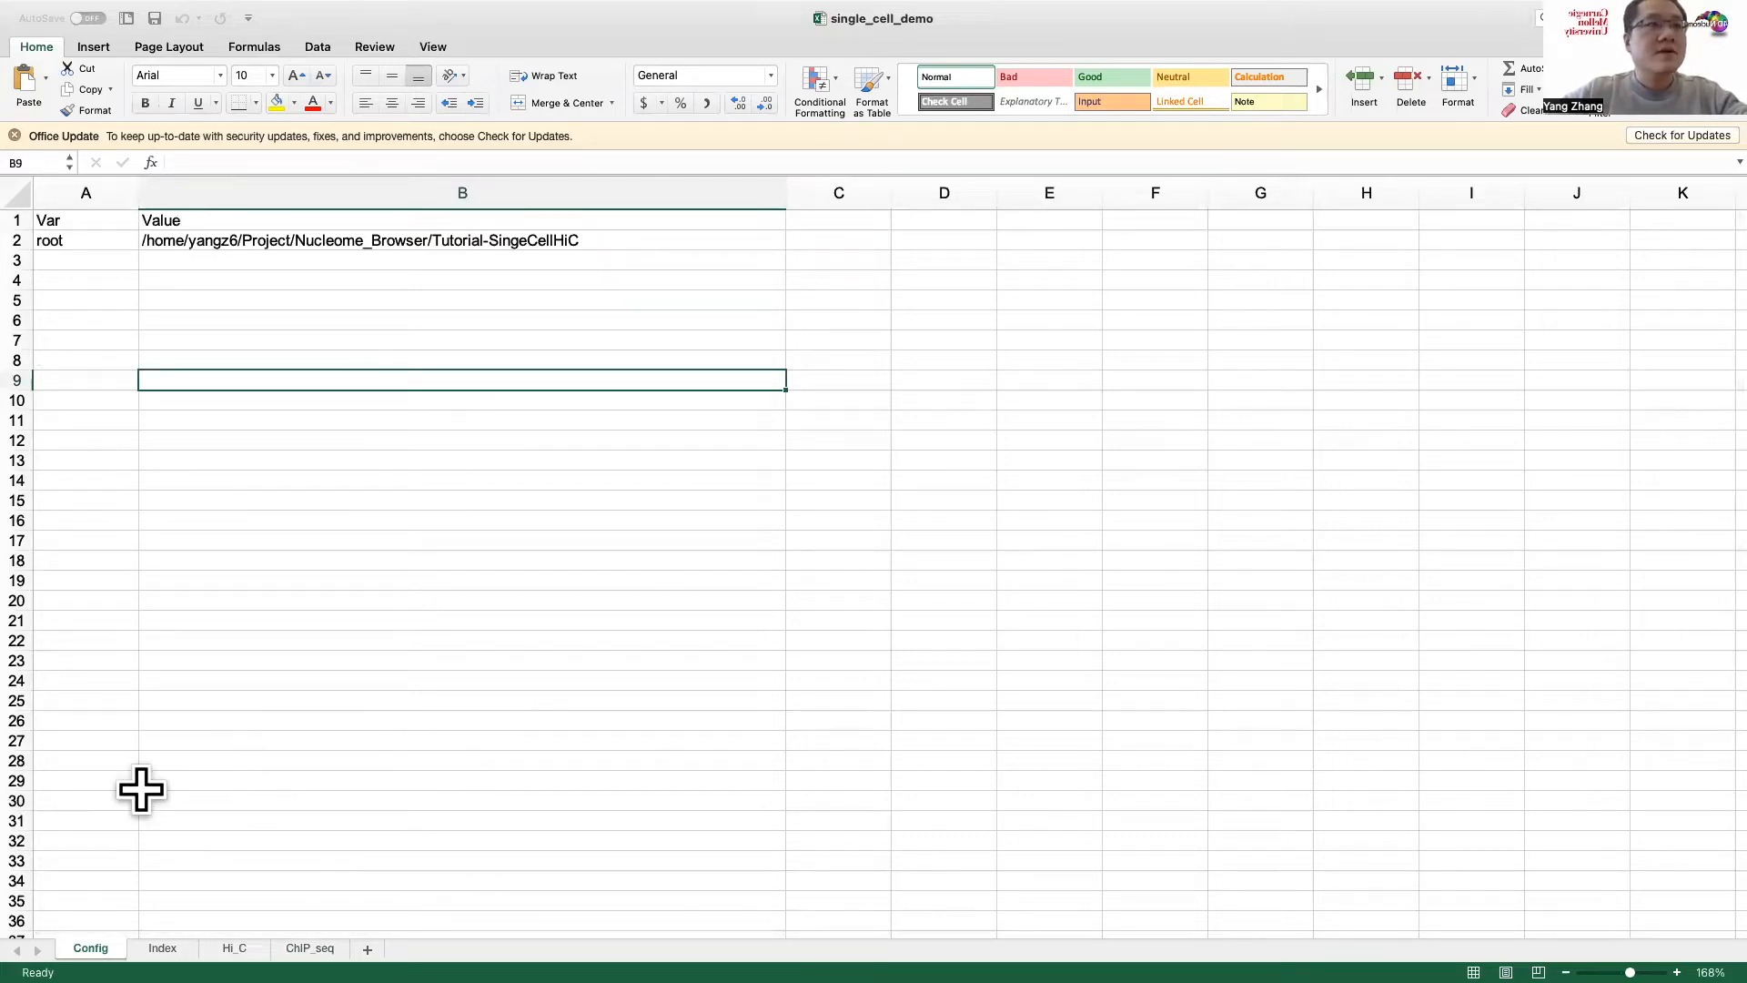
Step: Replace the root path in cell B2 of the Config sheet with the tutorial folder's complete path copied from the terminal
left_click(152, 263)
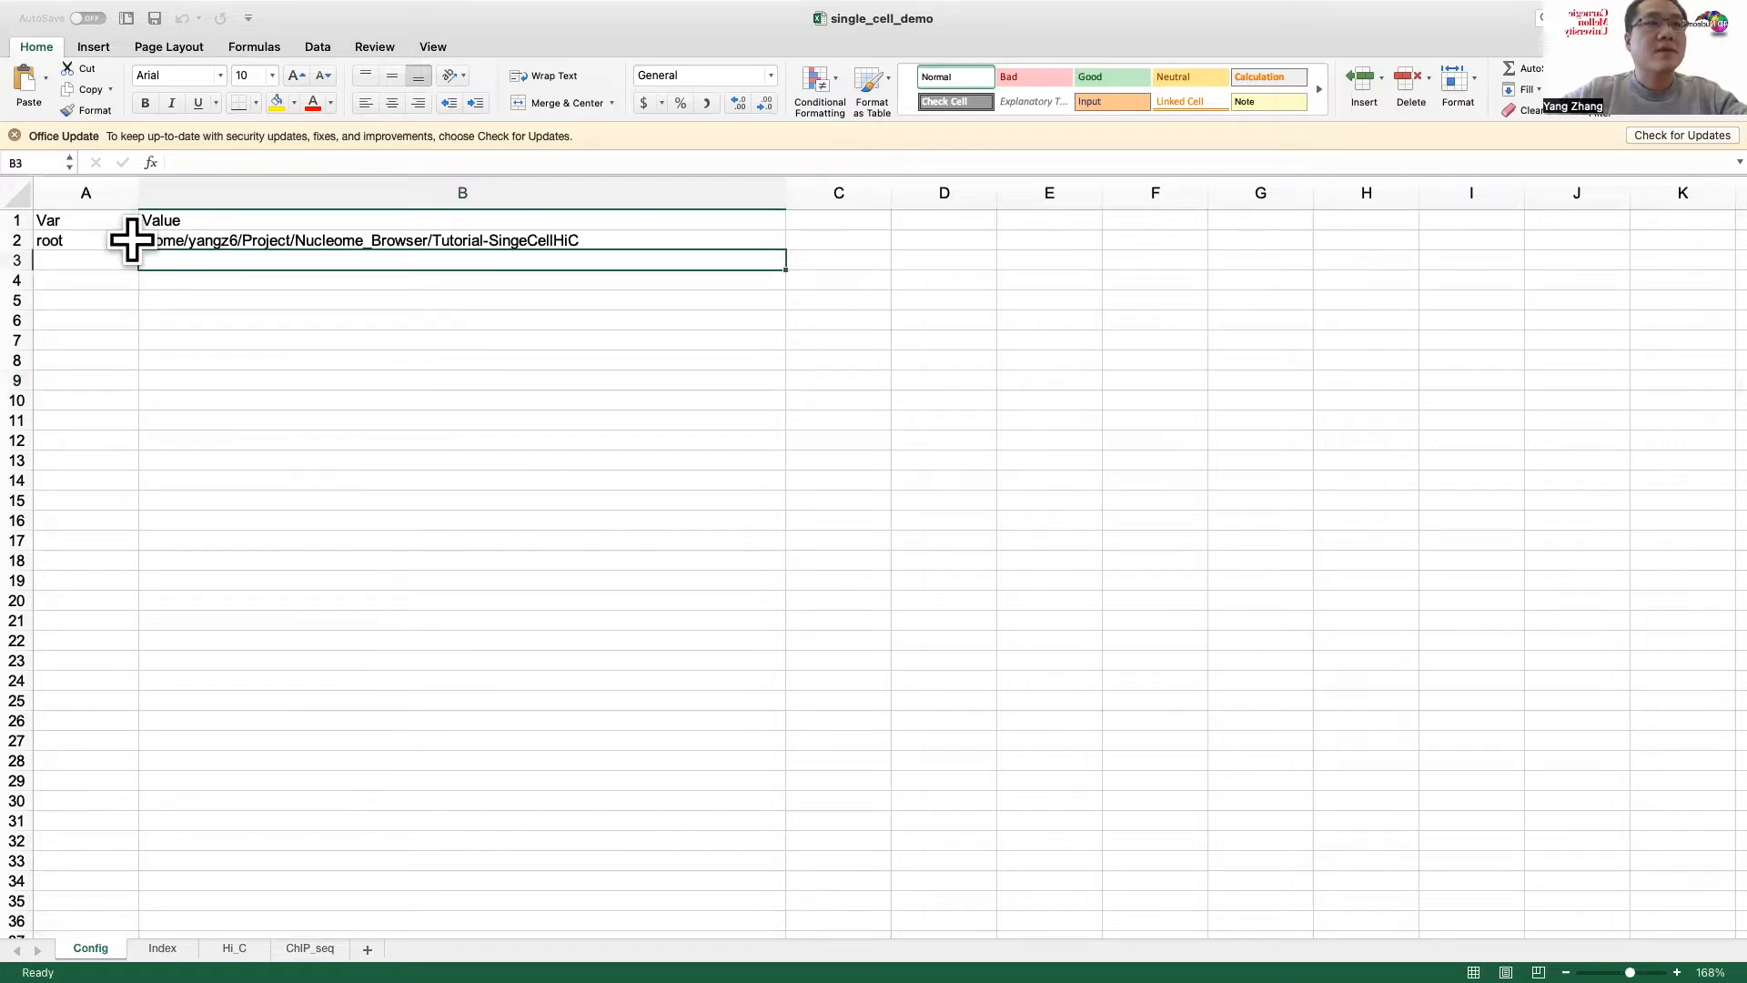
left_click(188, 239)
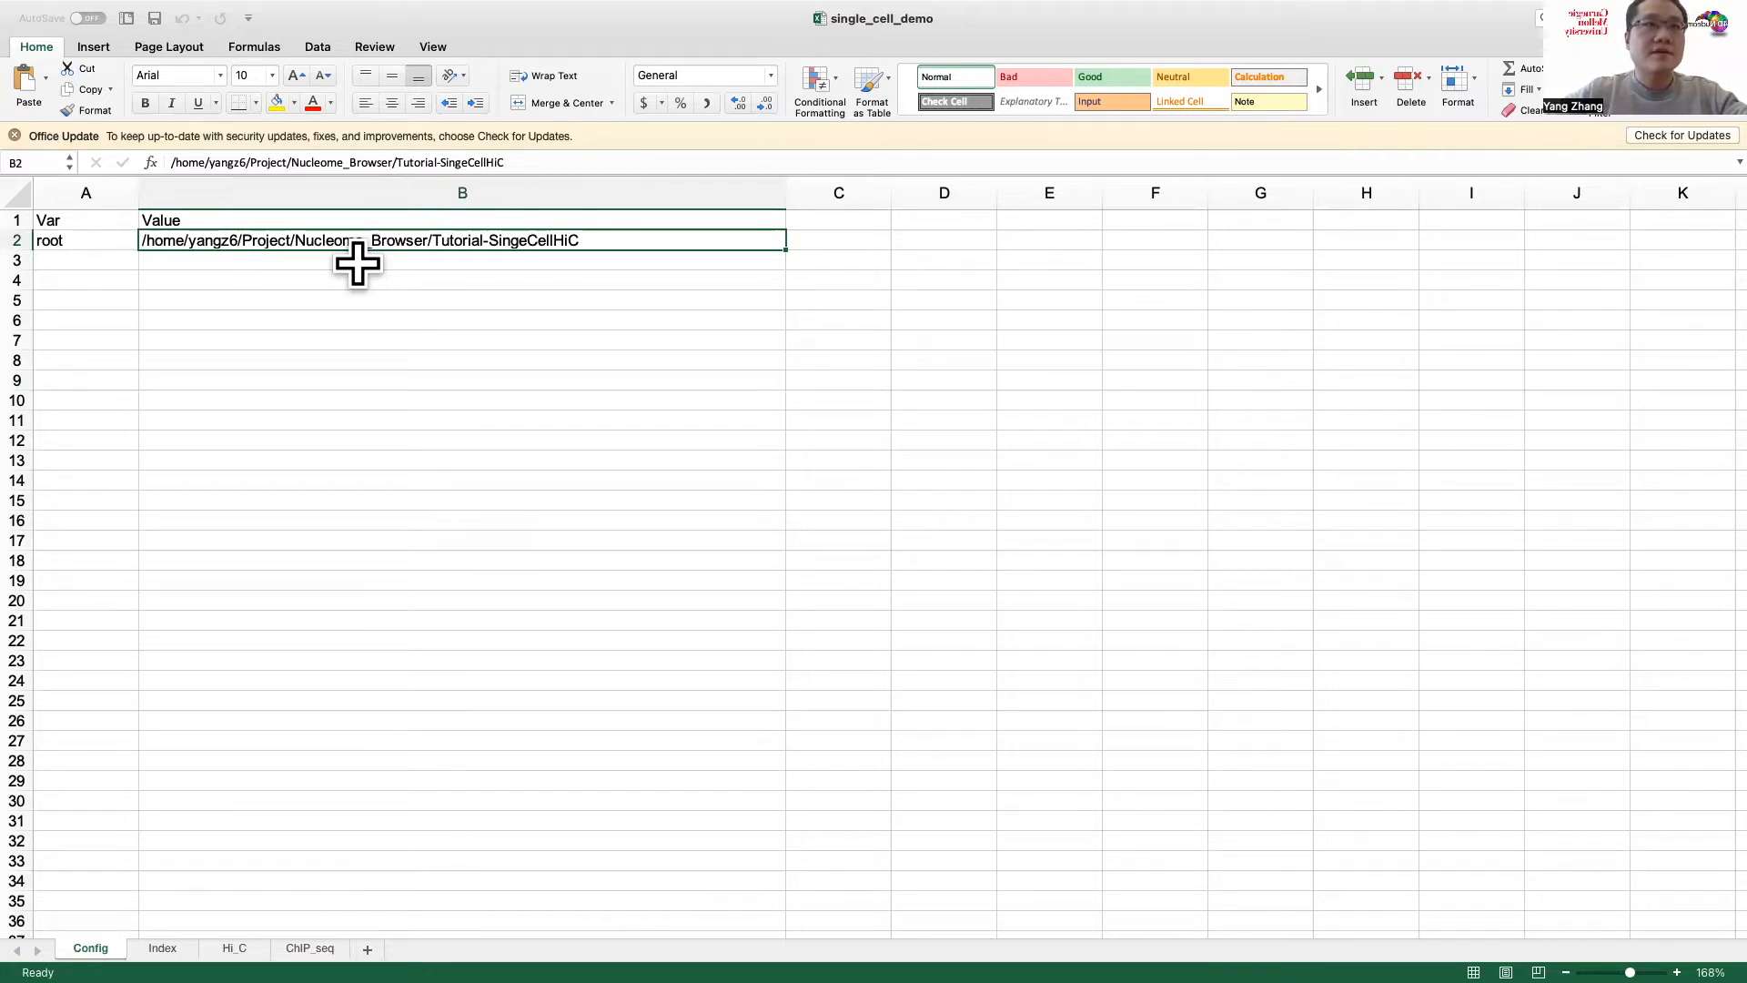
key("ctrl+Left")
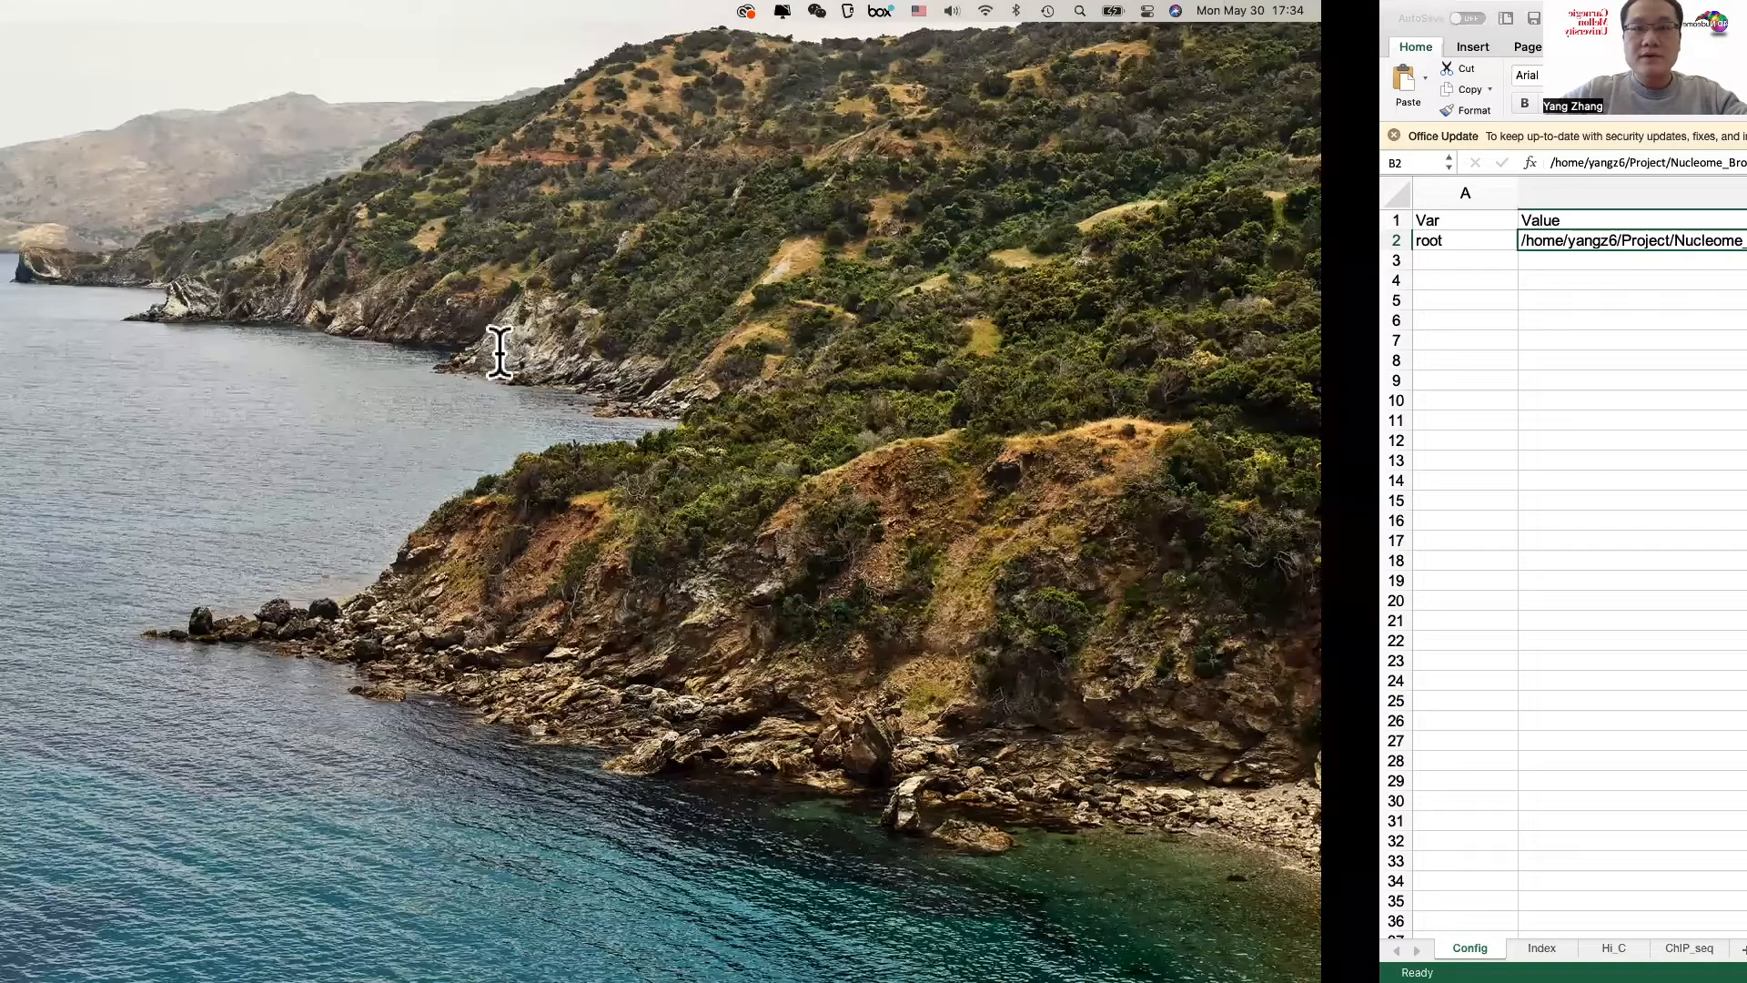
key("ctrl+Left")
triple_click(1406, 948)
key("super+c")
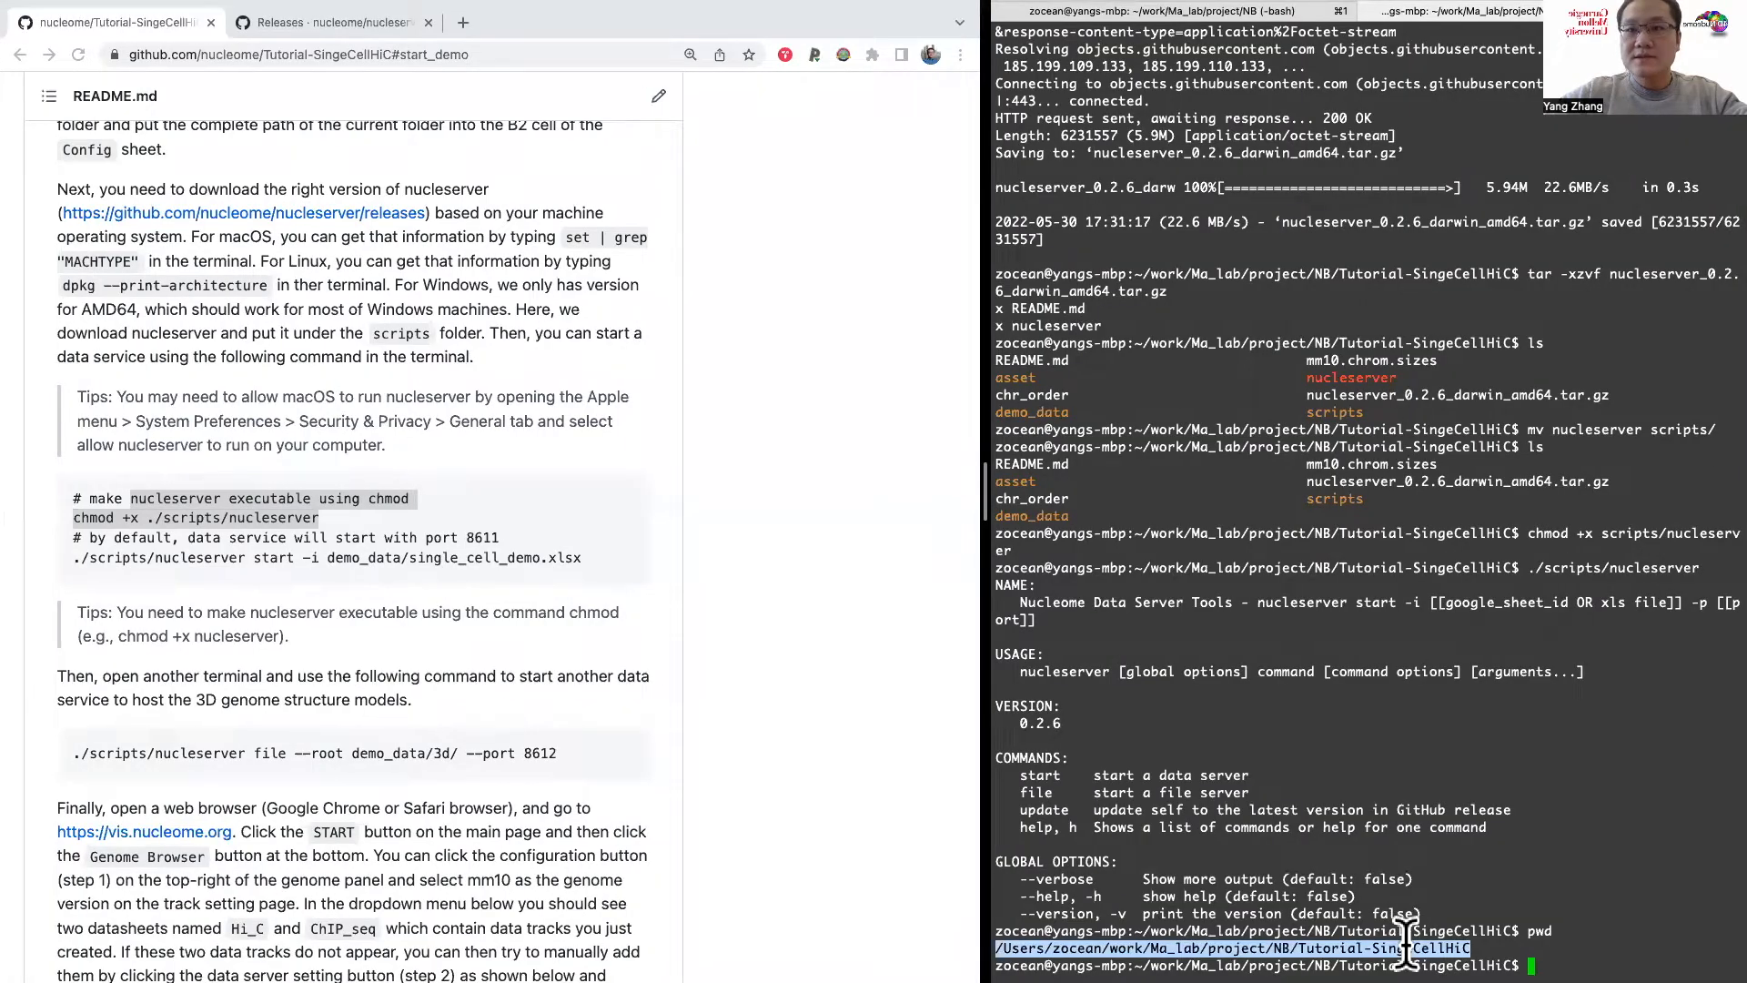
key("ctrl+Left")
key("ctrl+Left")
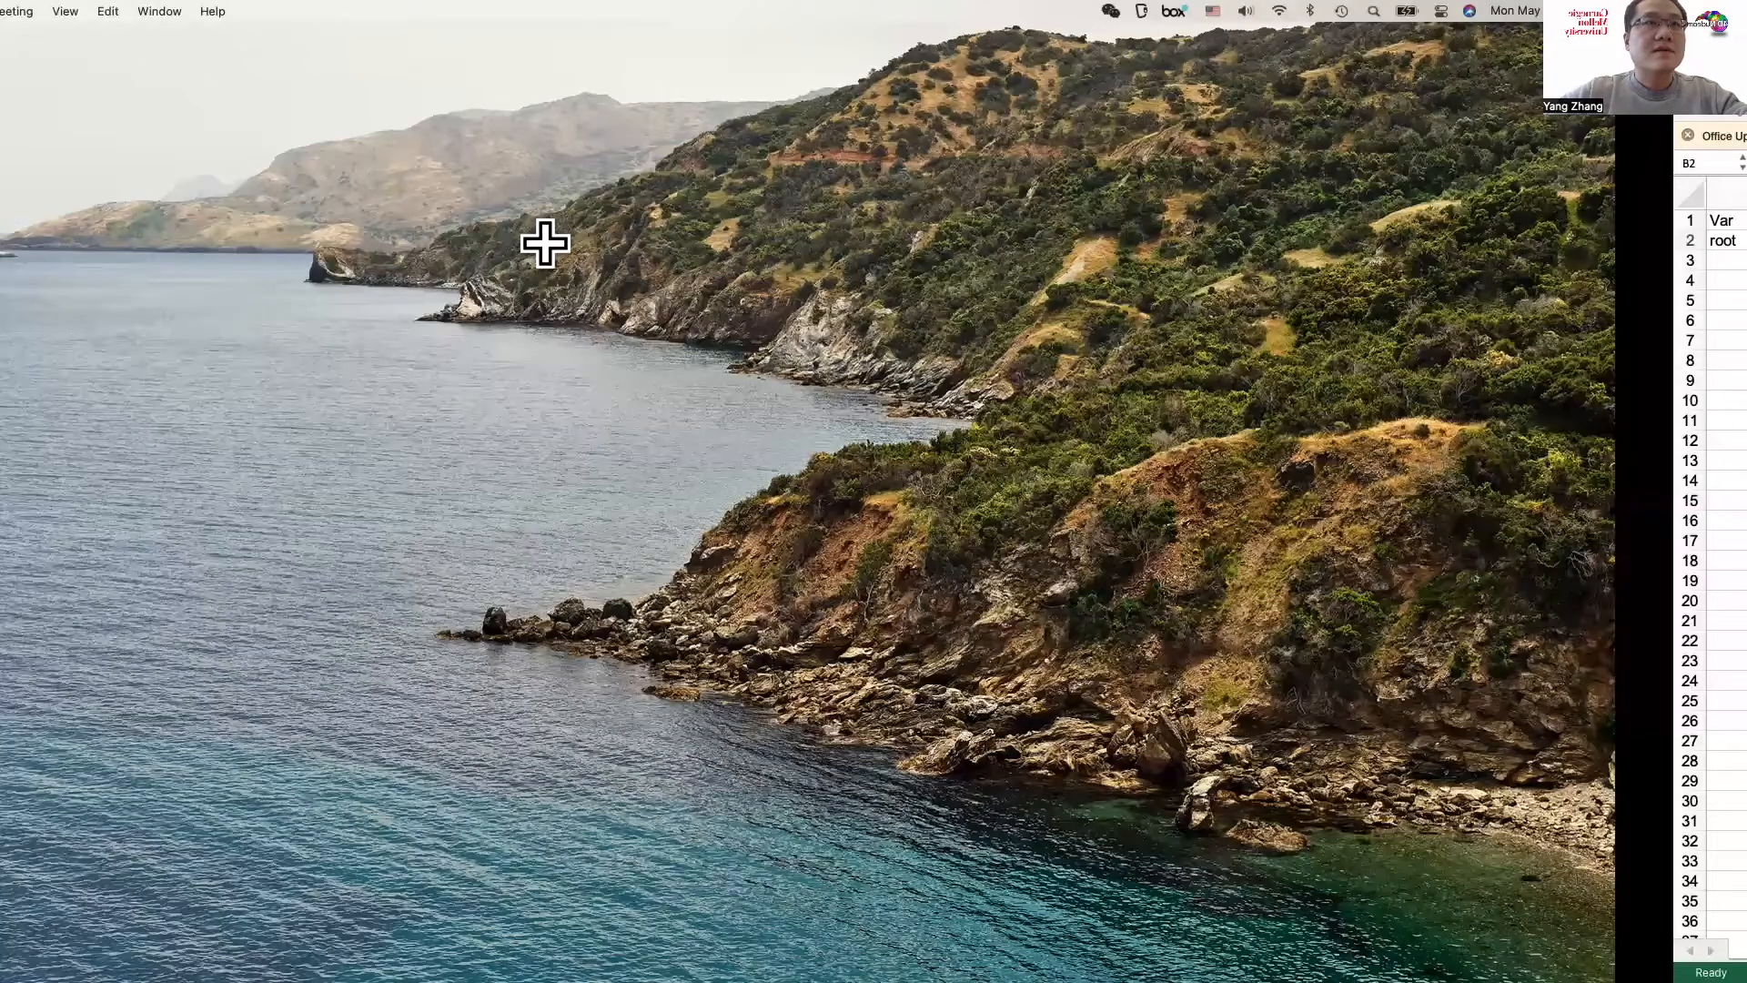
key("ctrl+Right")
double_click(585, 242)
left_click_drag(585, 242, 140, 241)
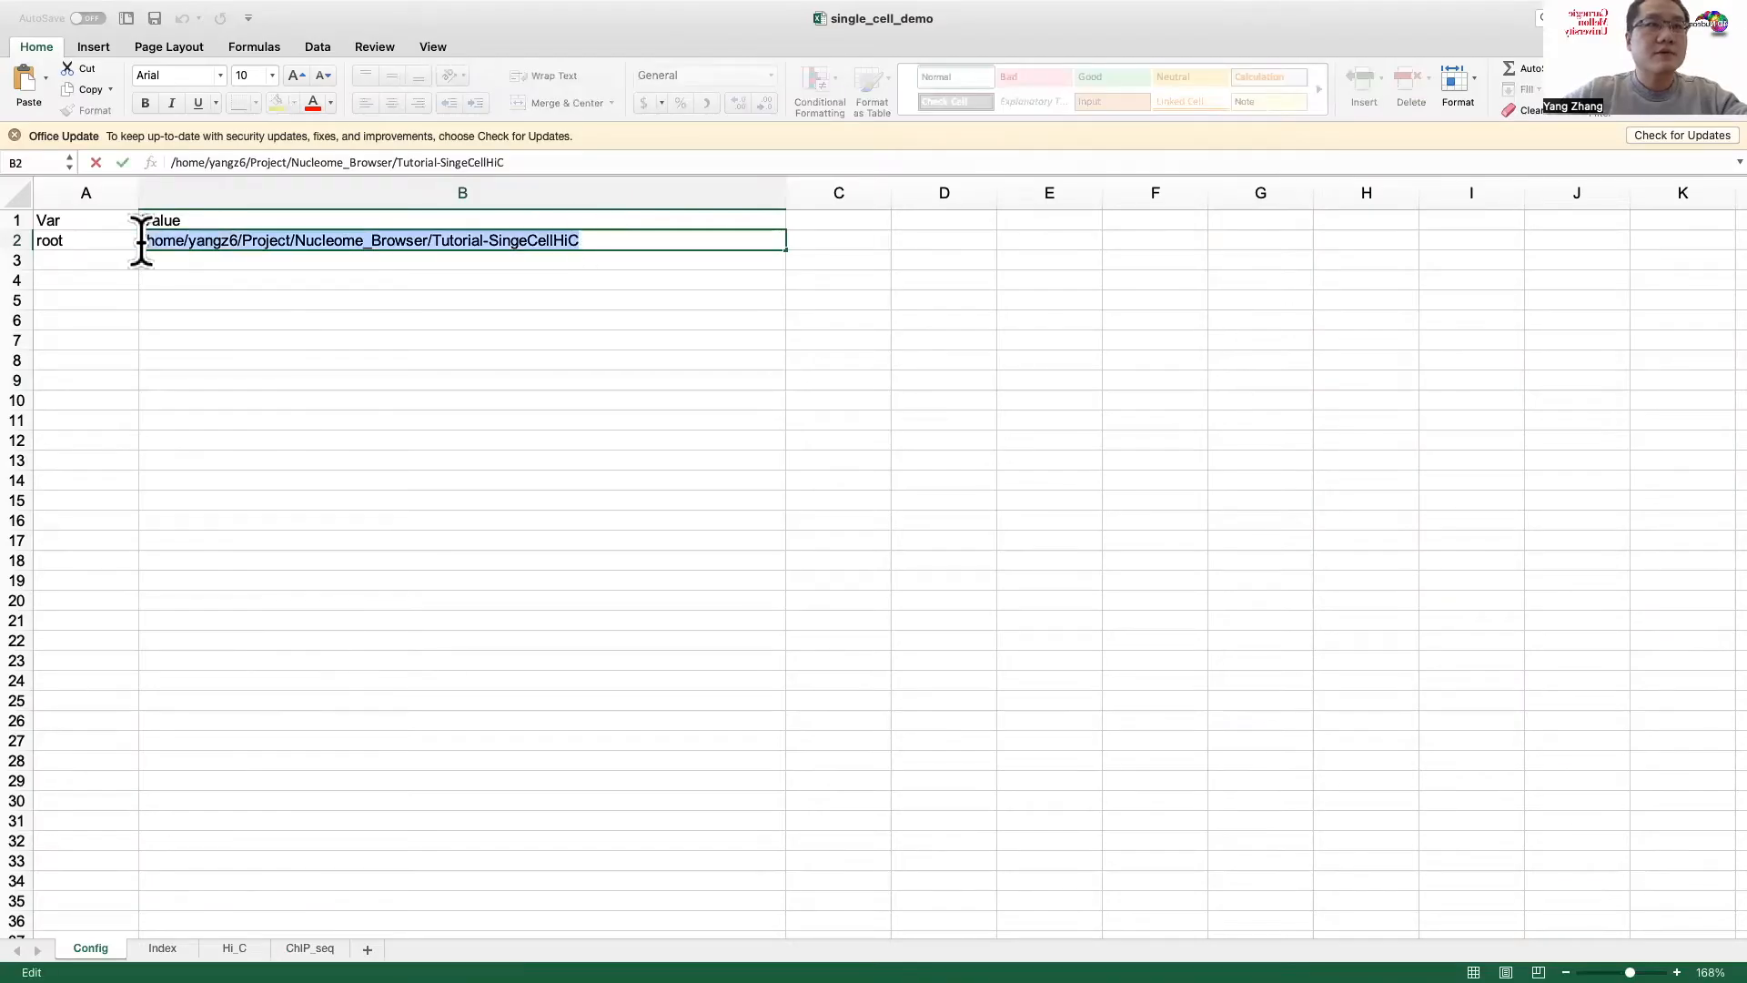
key("super+v")
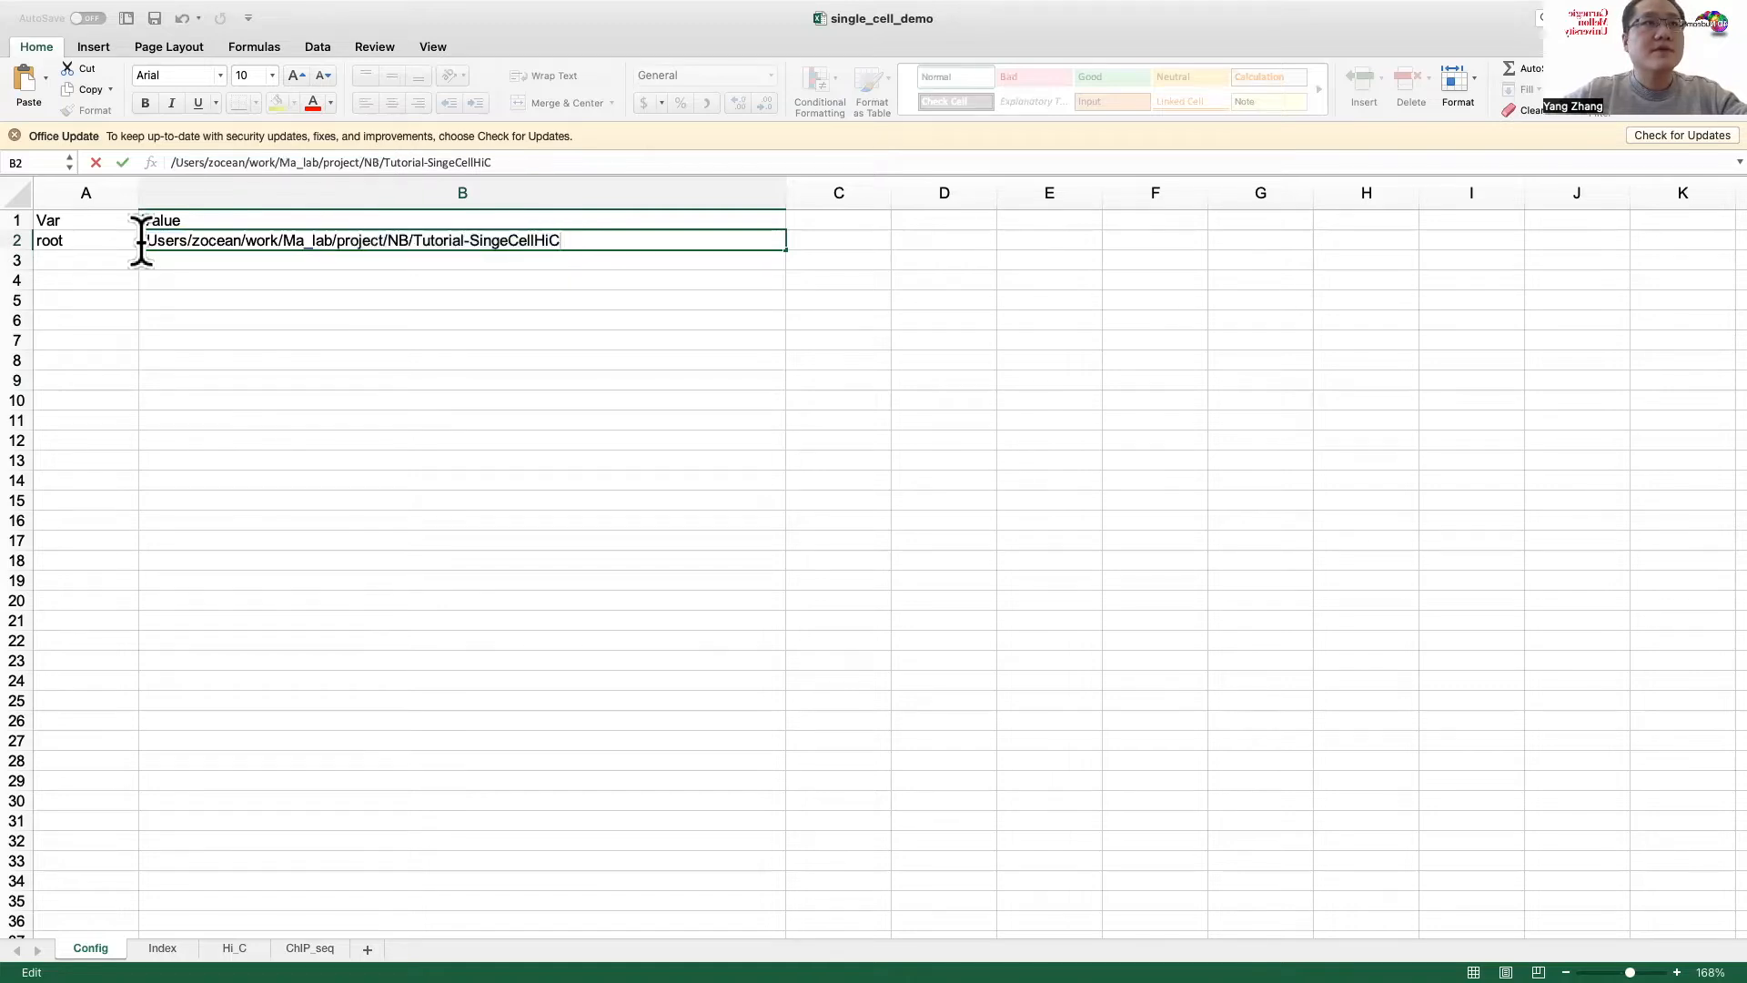
key("Return")
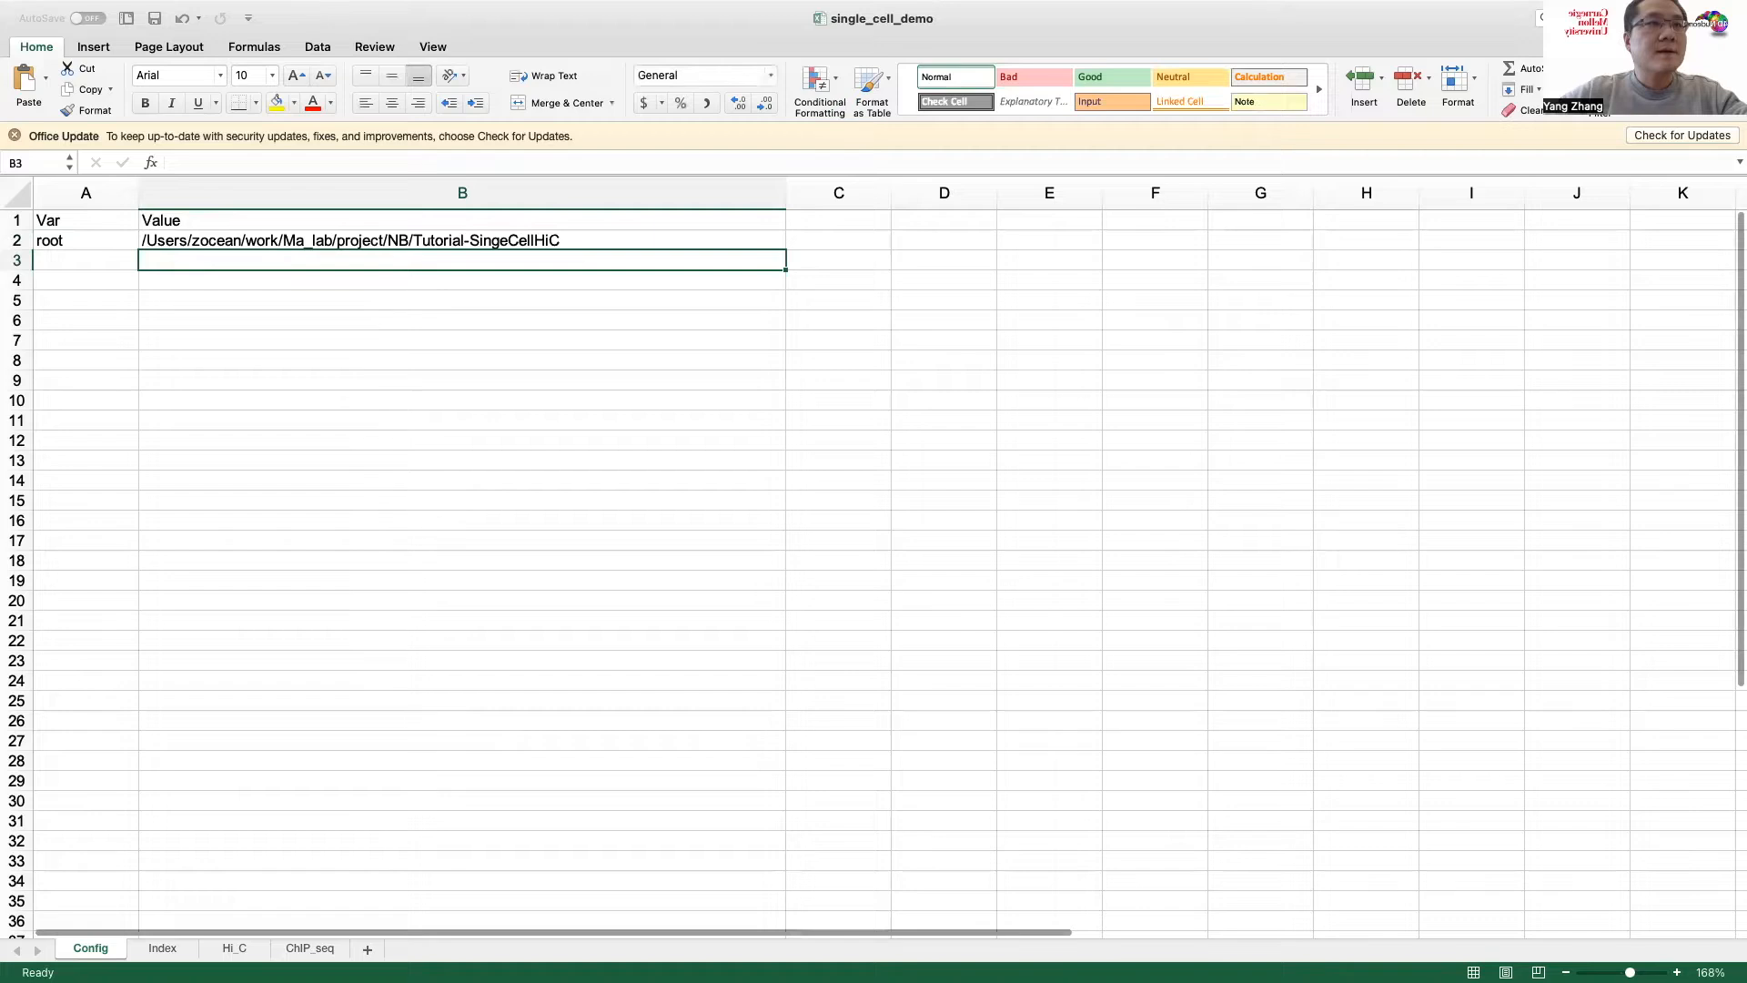
Step: Examine the Index sheet's Hi_C and ChIP_seq rows and its Type, Name and Value columns
left_click(163, 949)
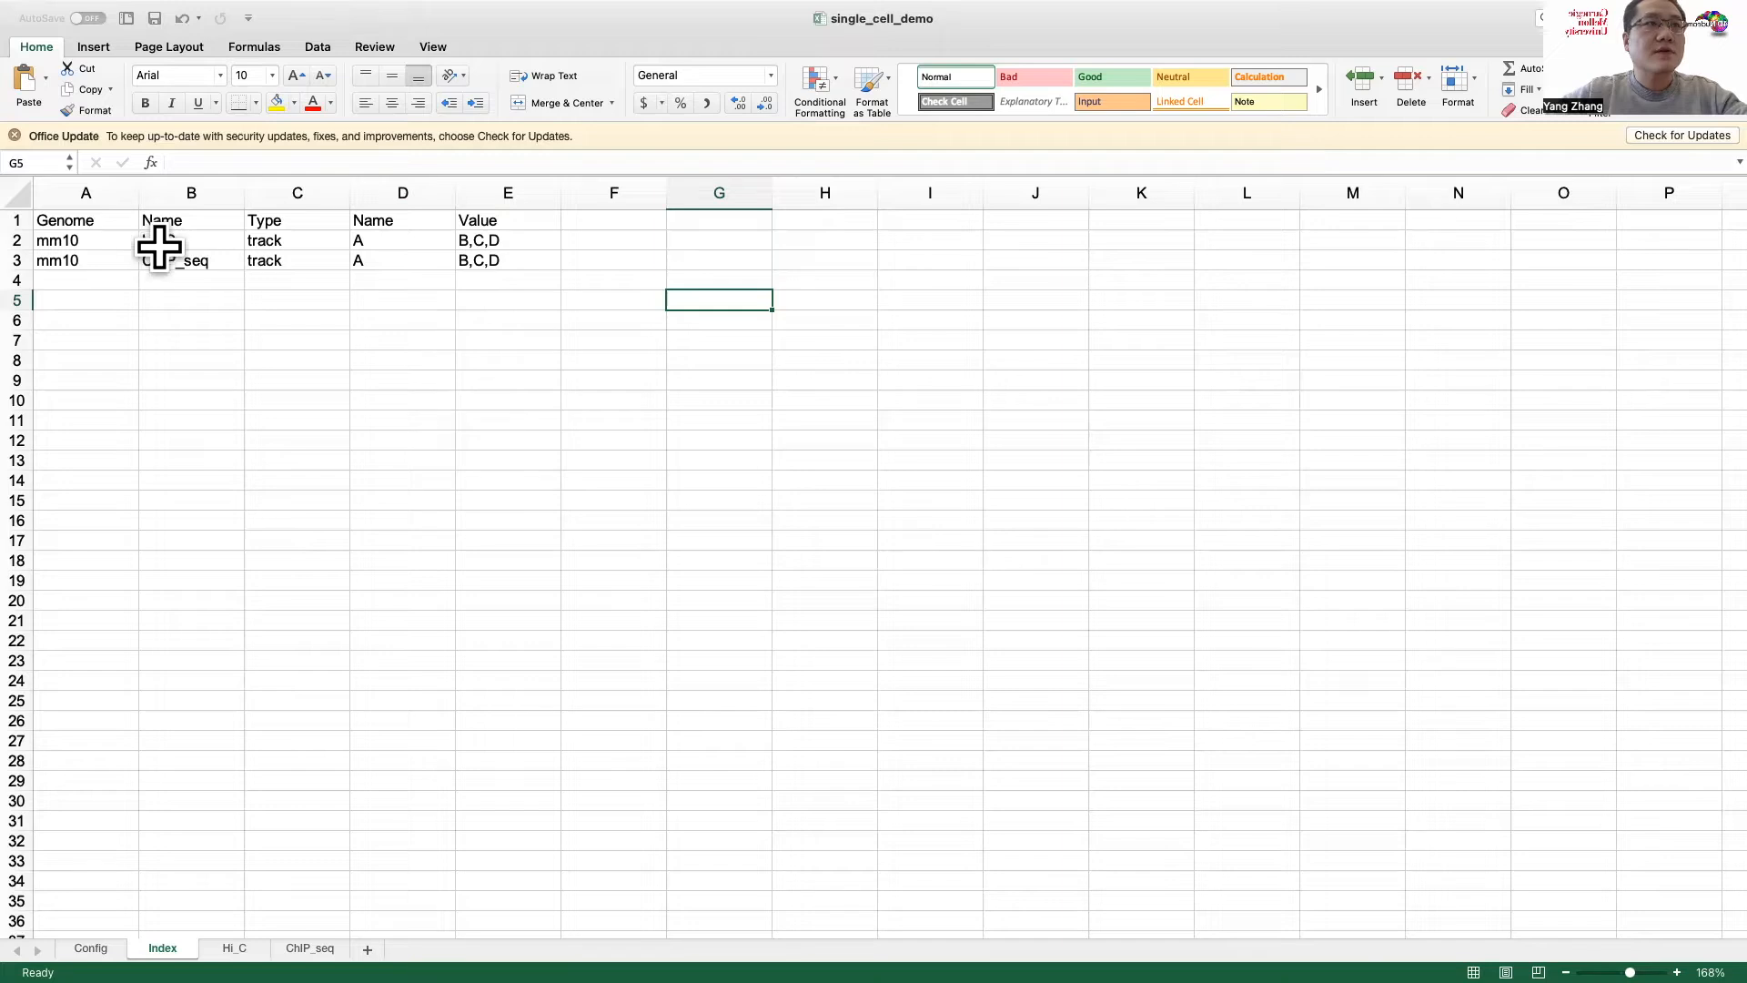
left_click(169, 242)
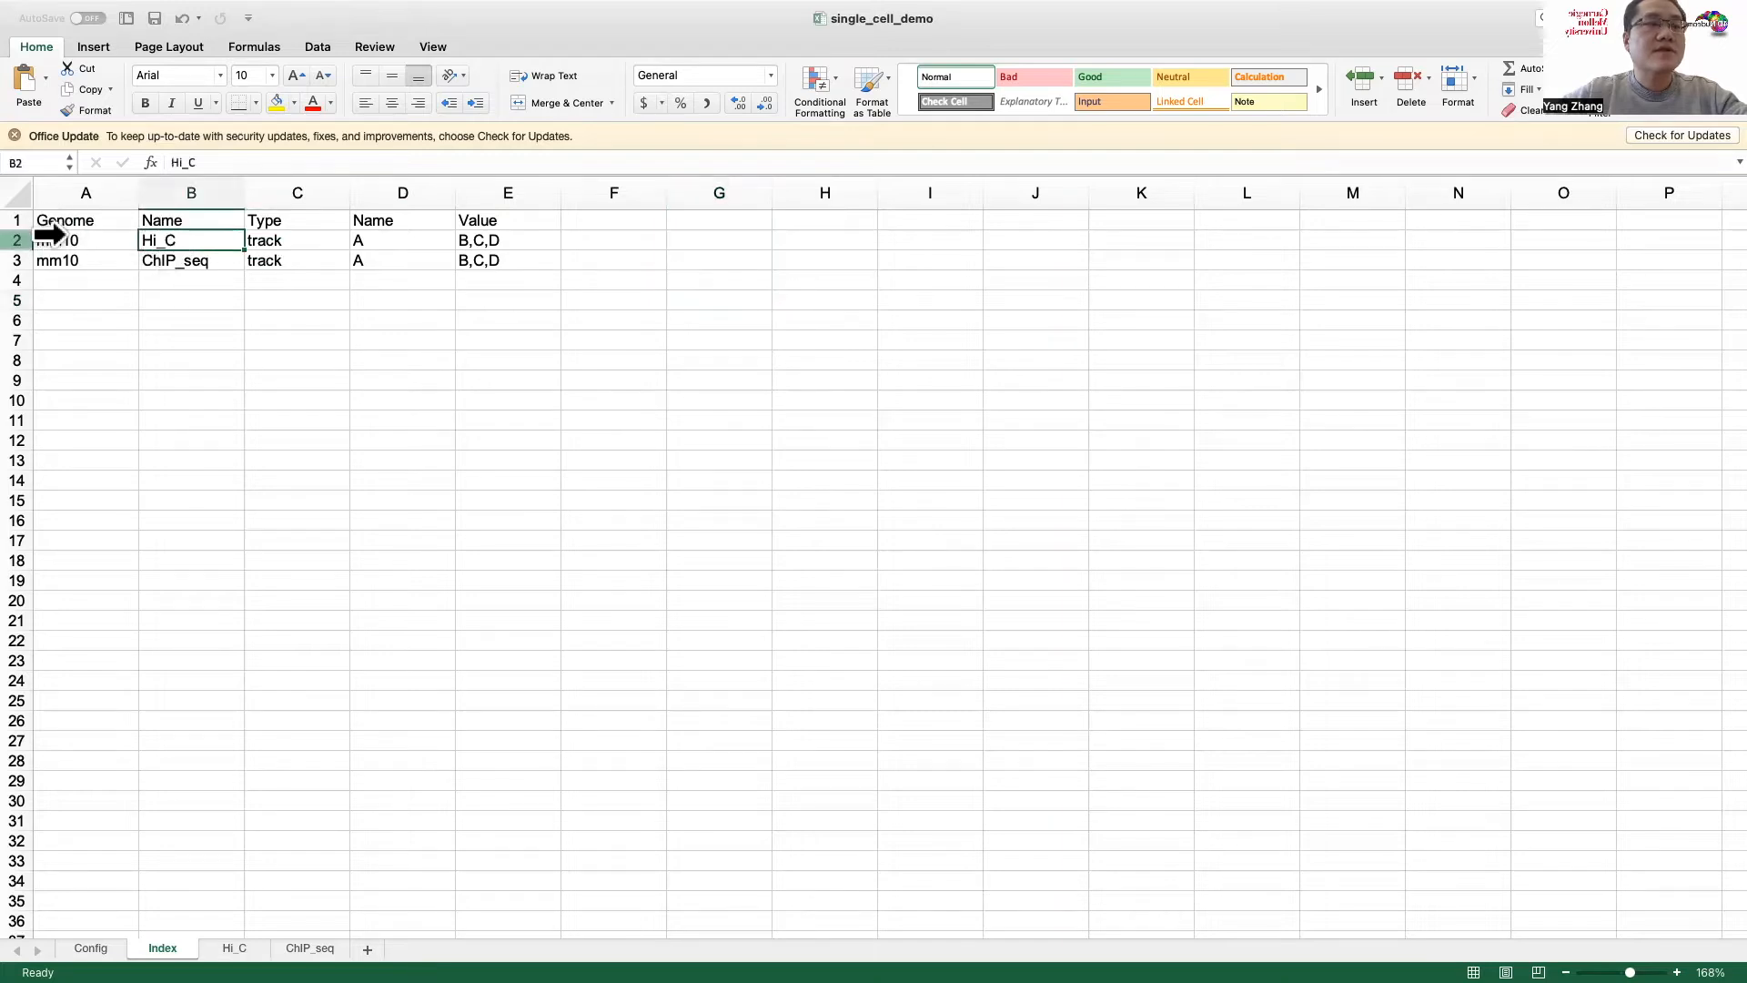
left_click(51, 235)
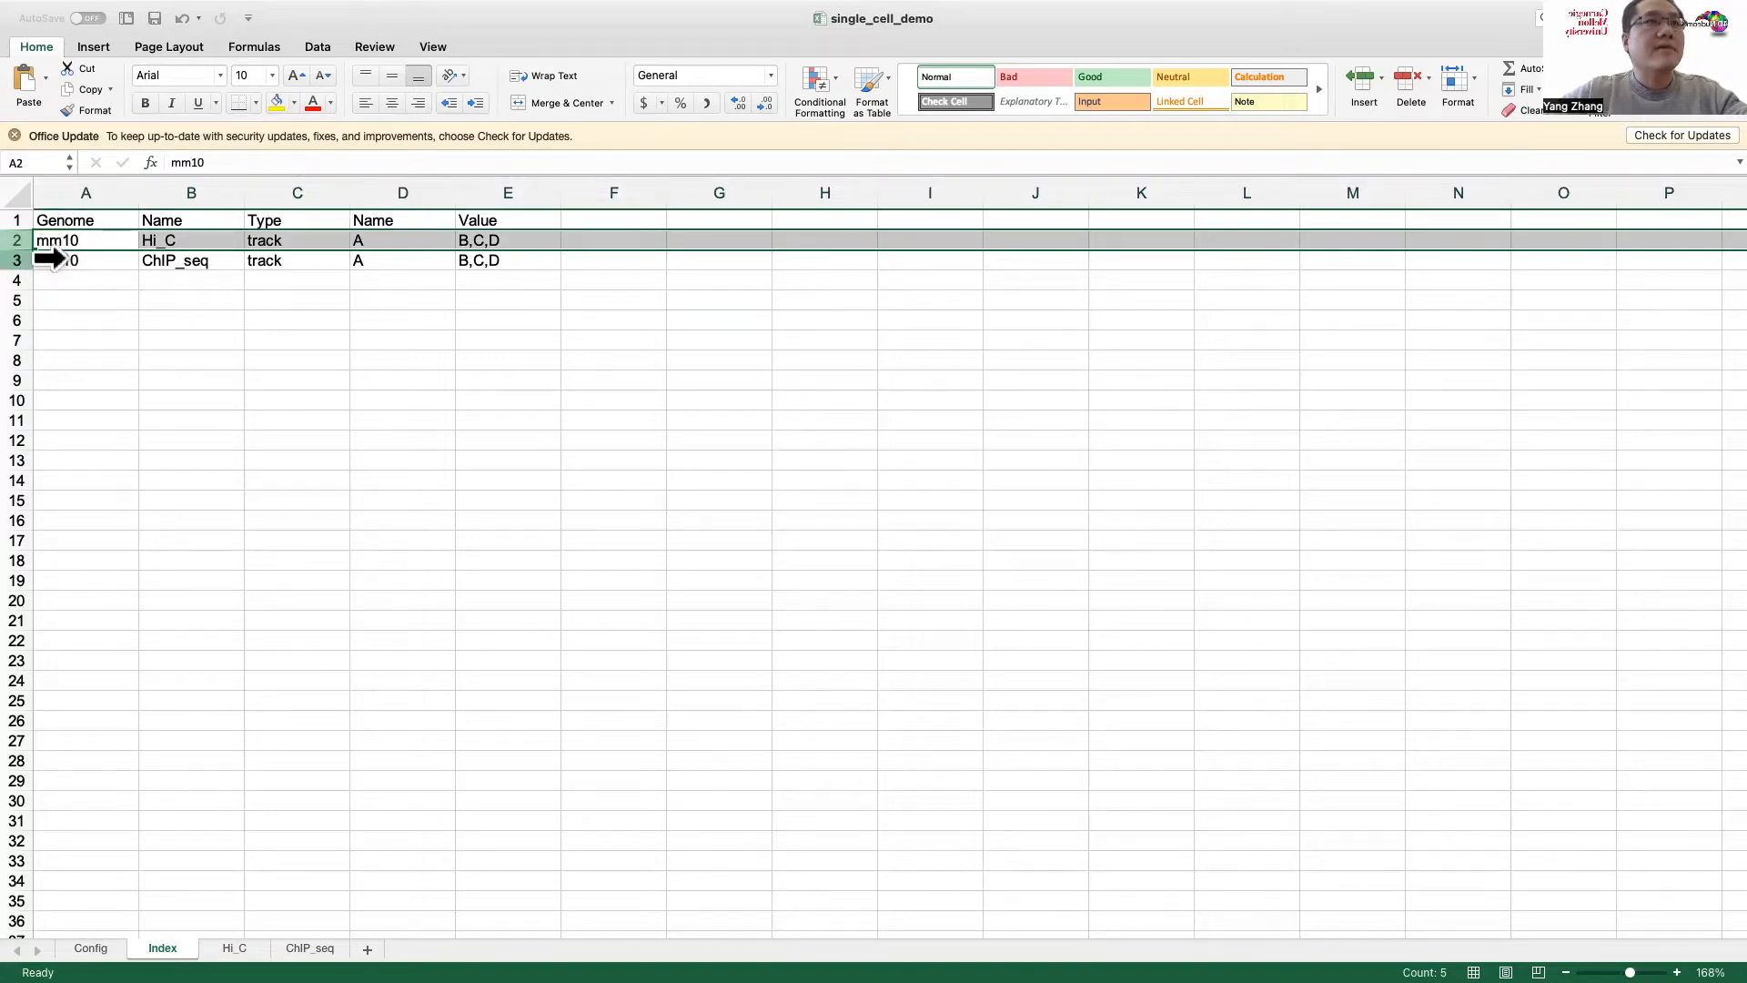
left_click(50, 259)
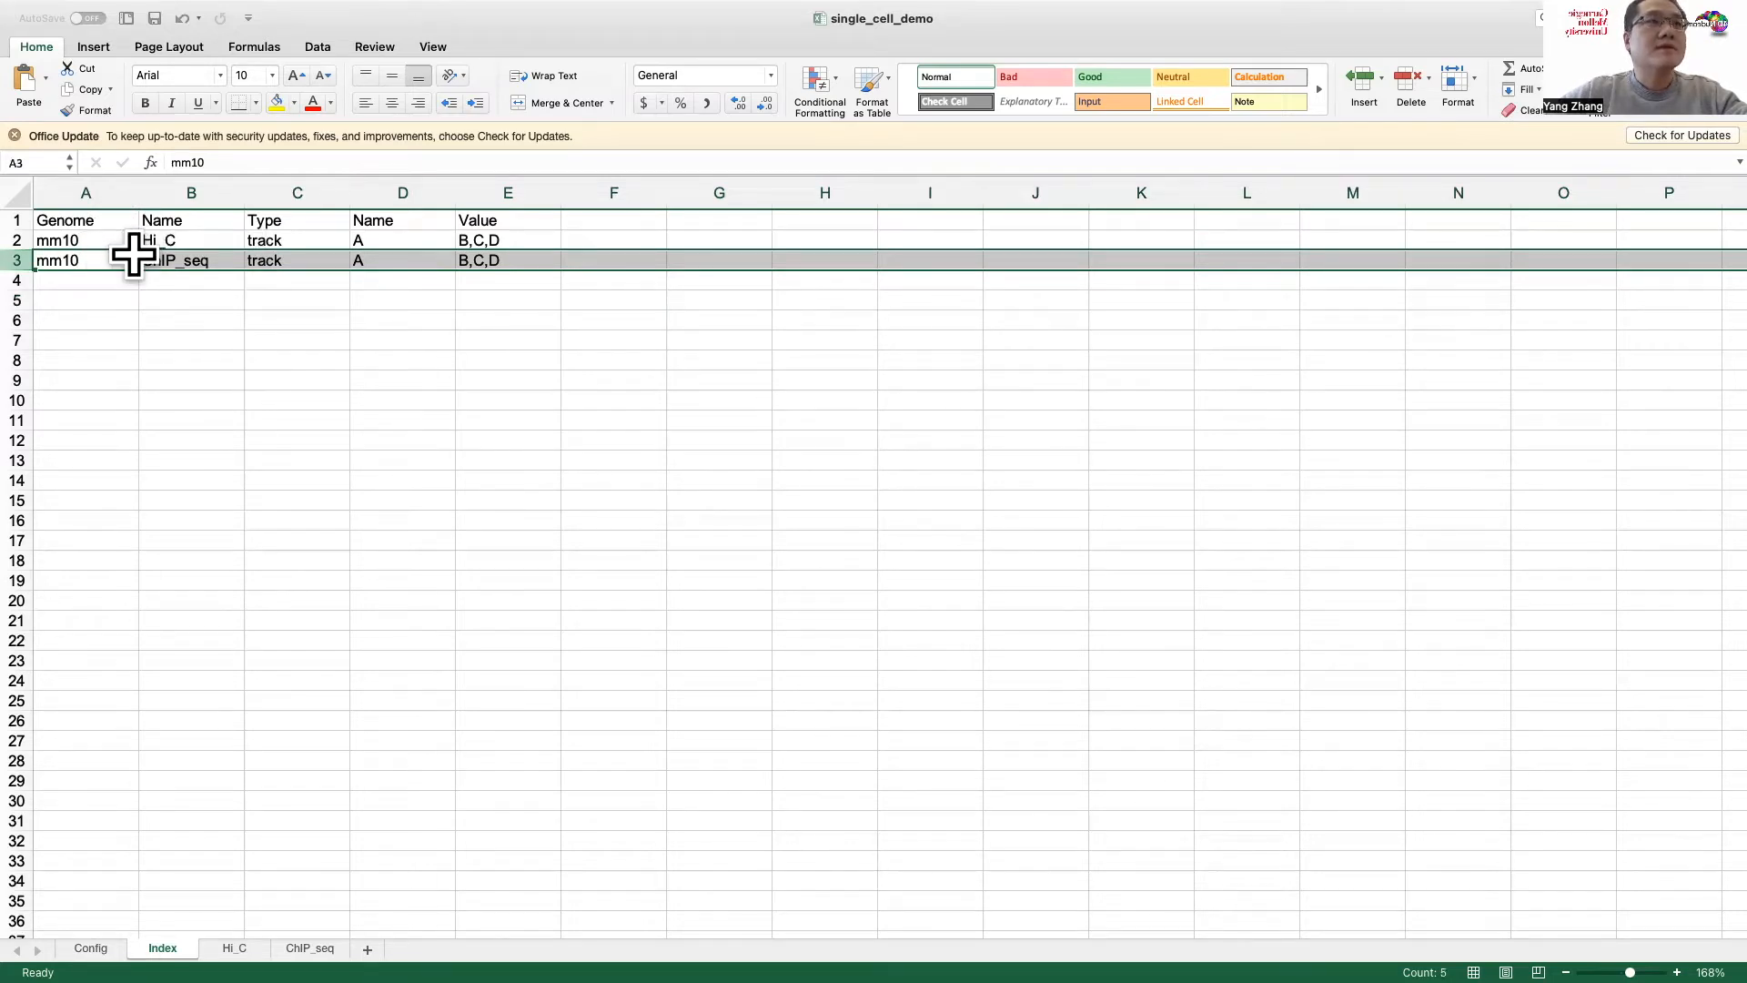
left_click(205, 242)
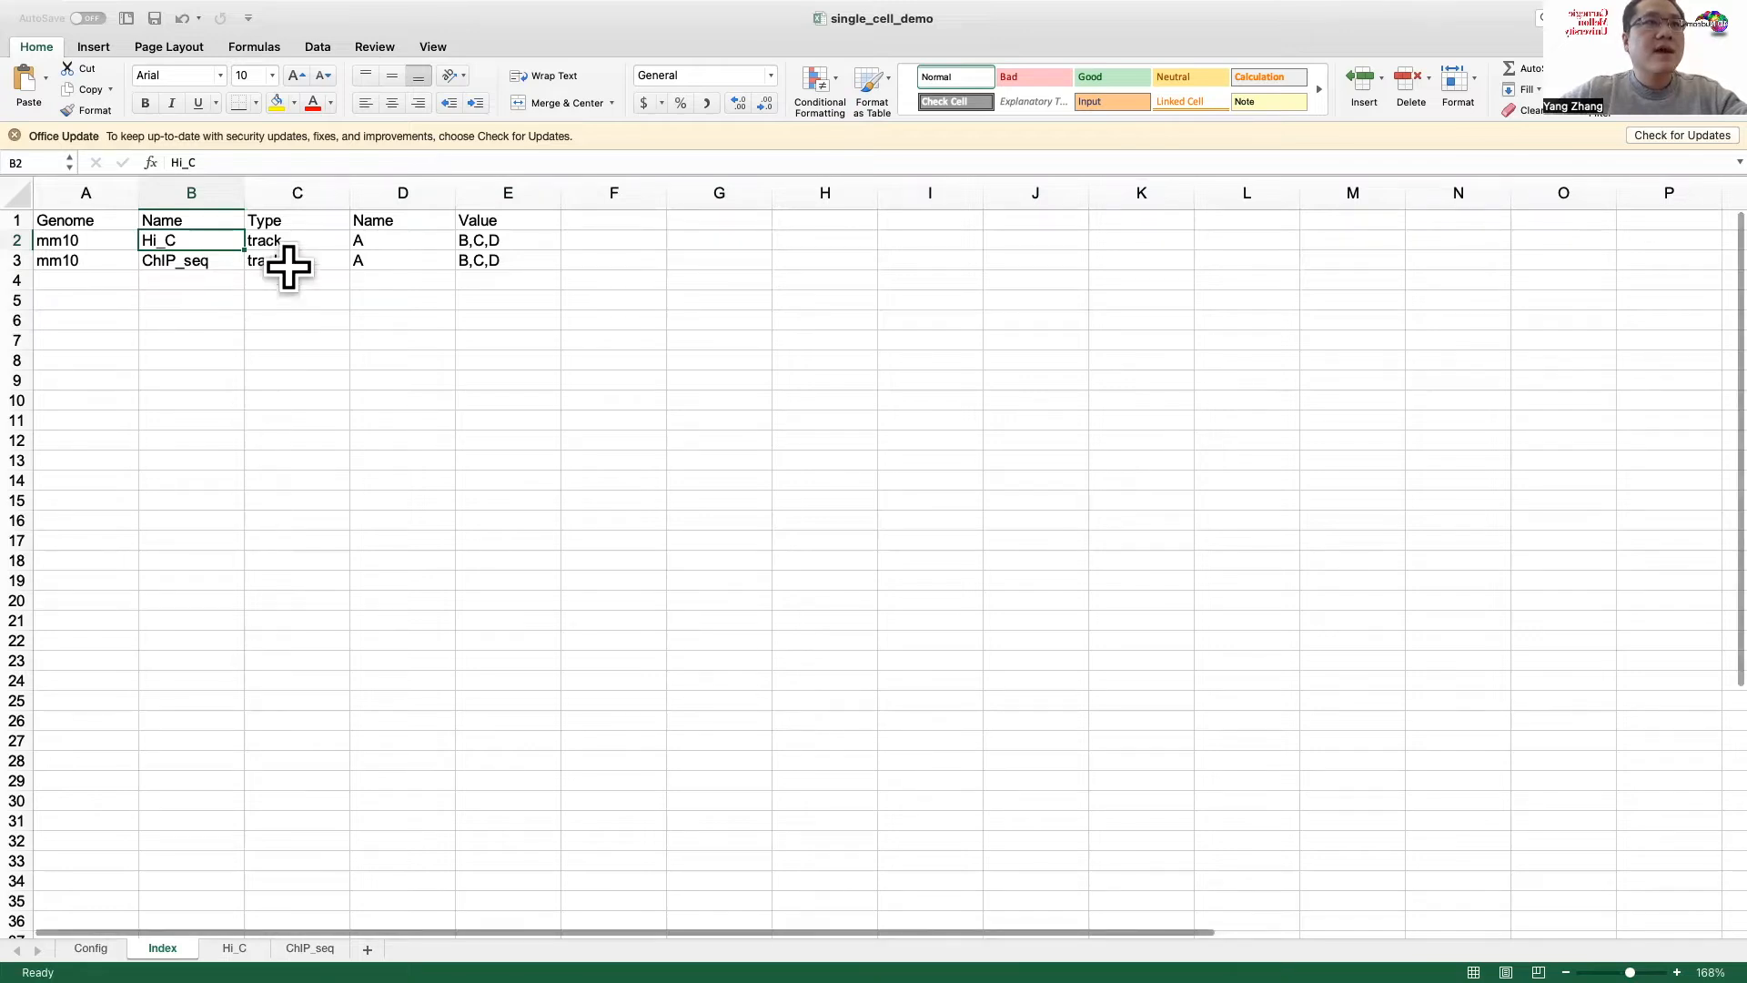
left_click(310, 219)
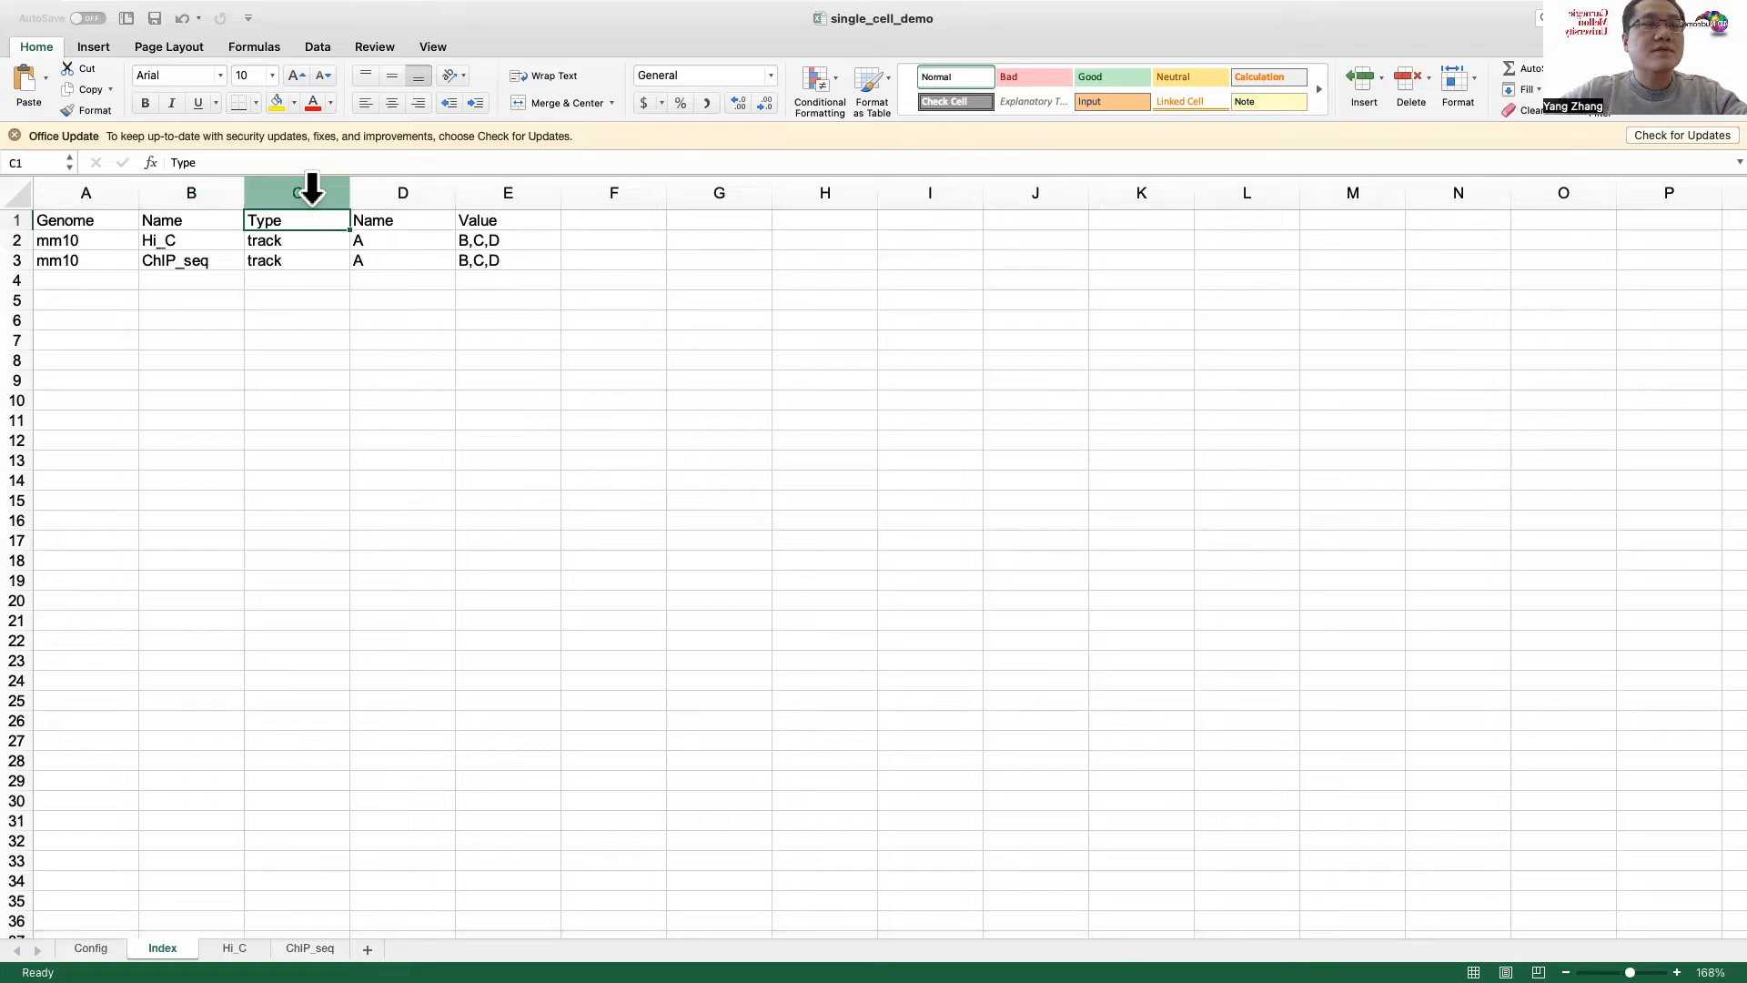
left_click(318, 186)
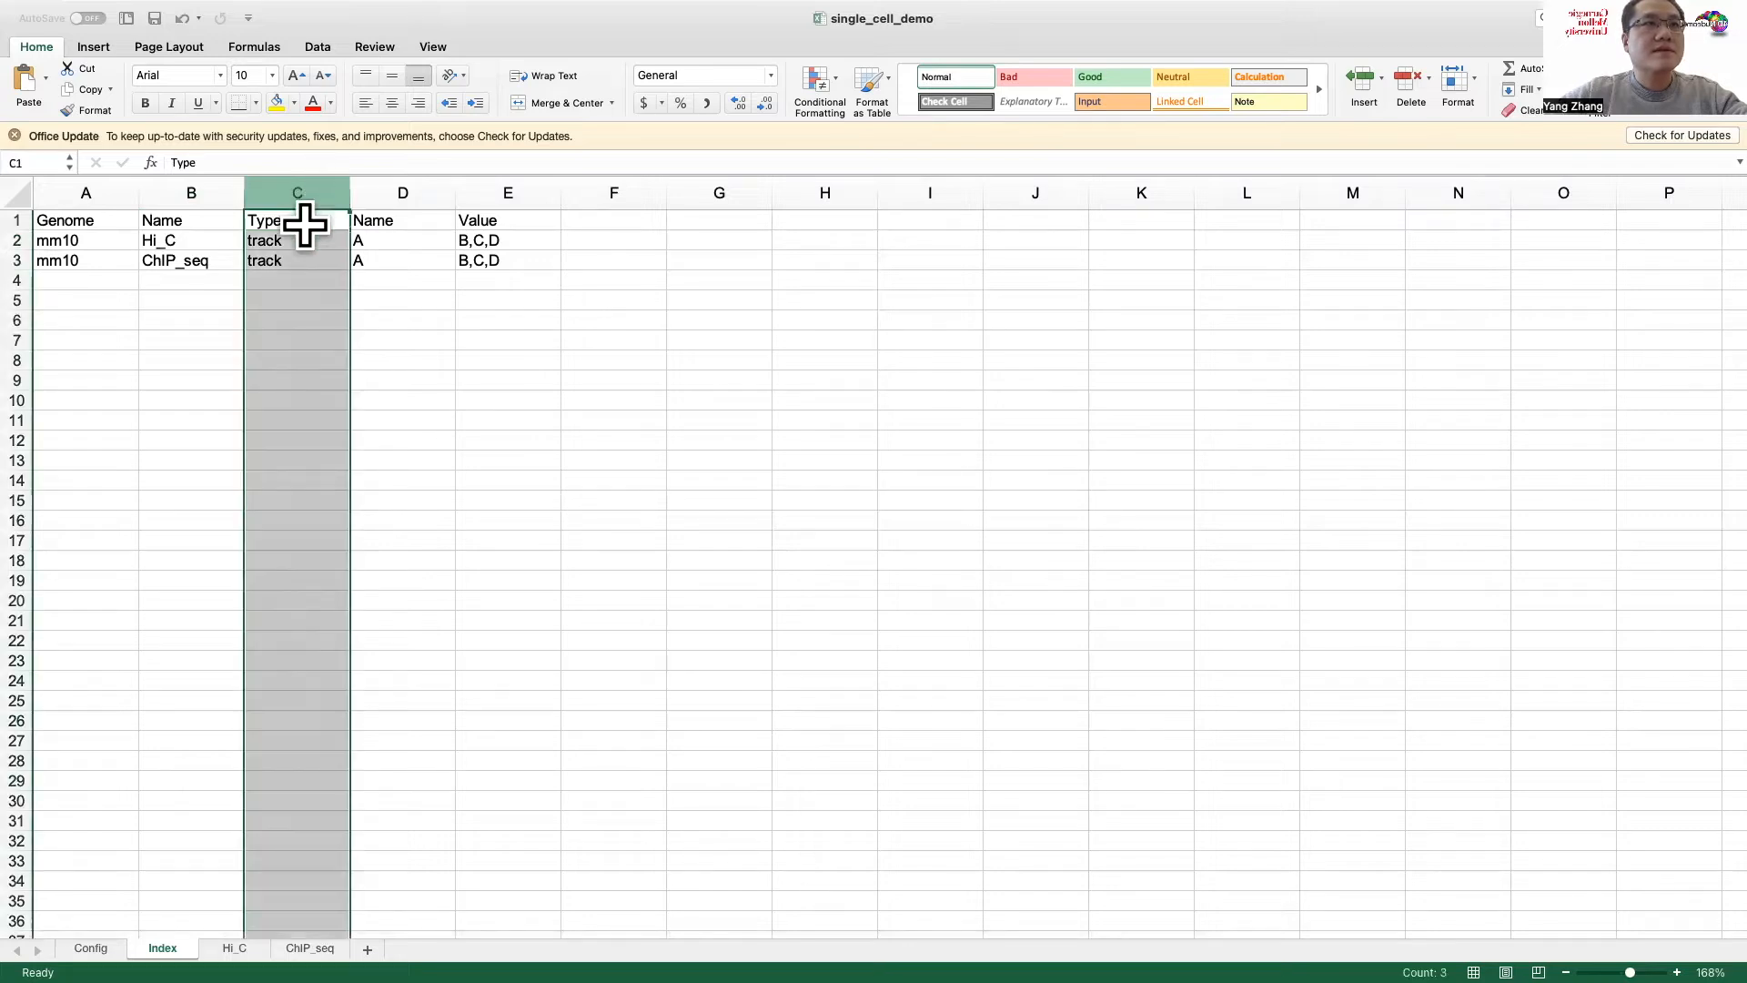
left_click(304, 237)
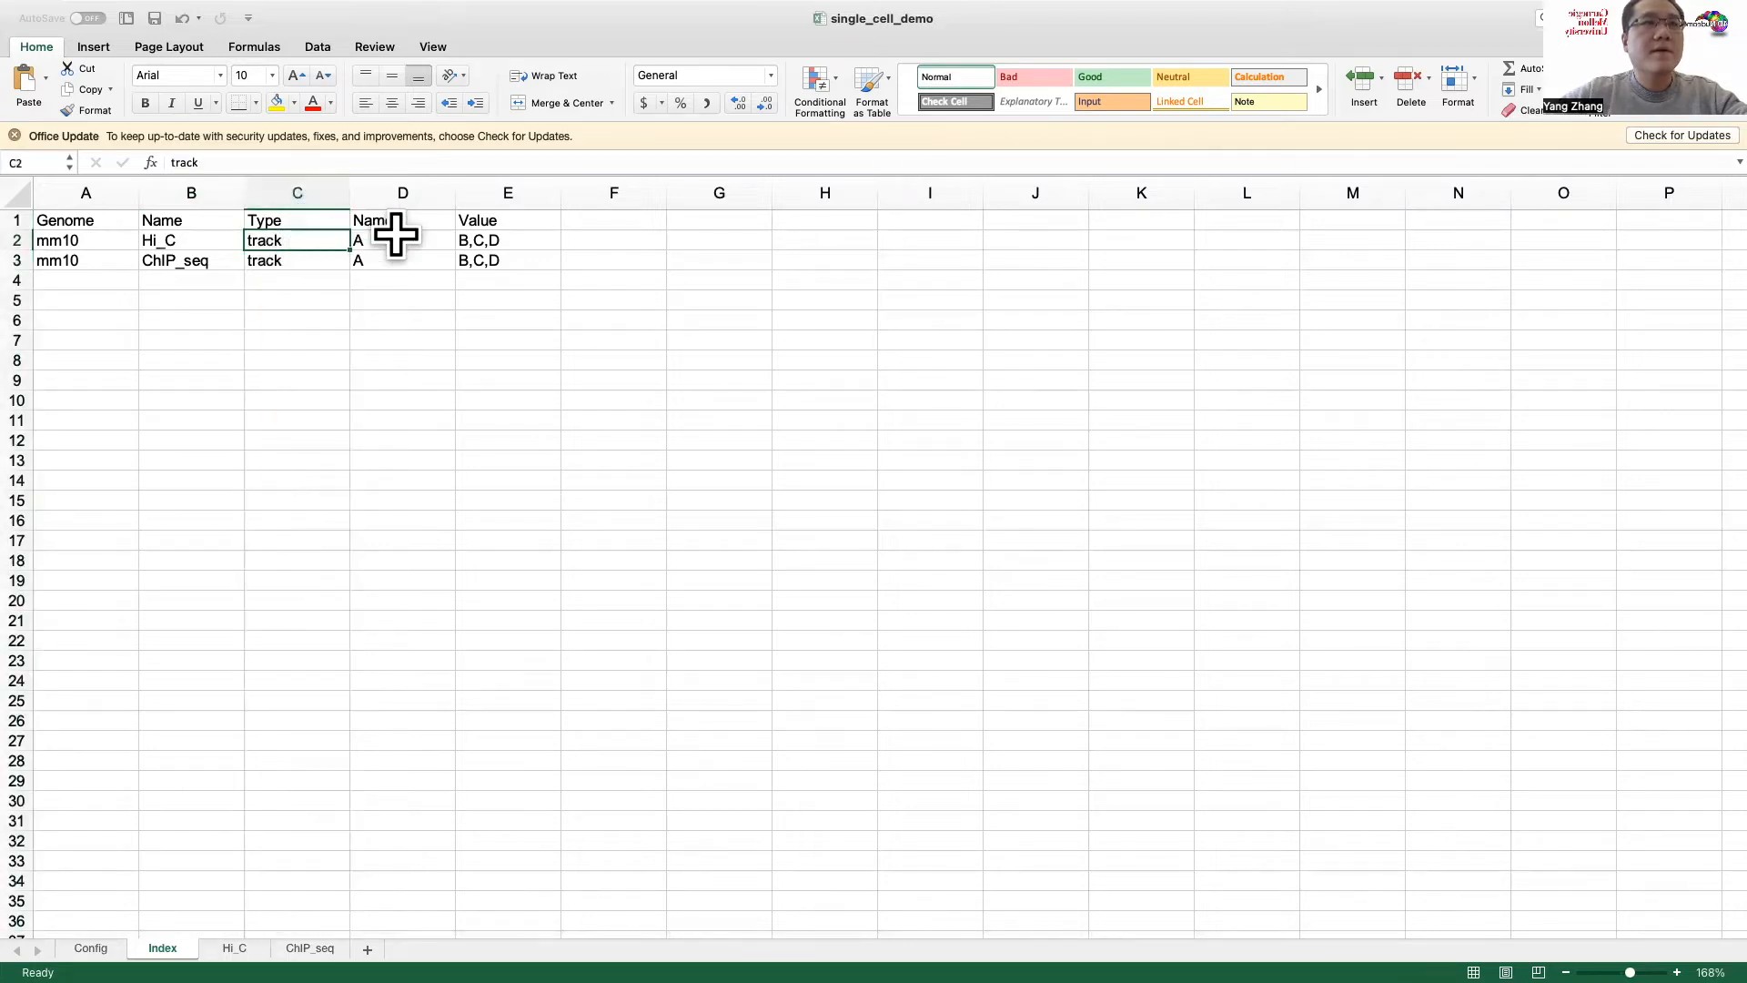
left_click(418, 192)
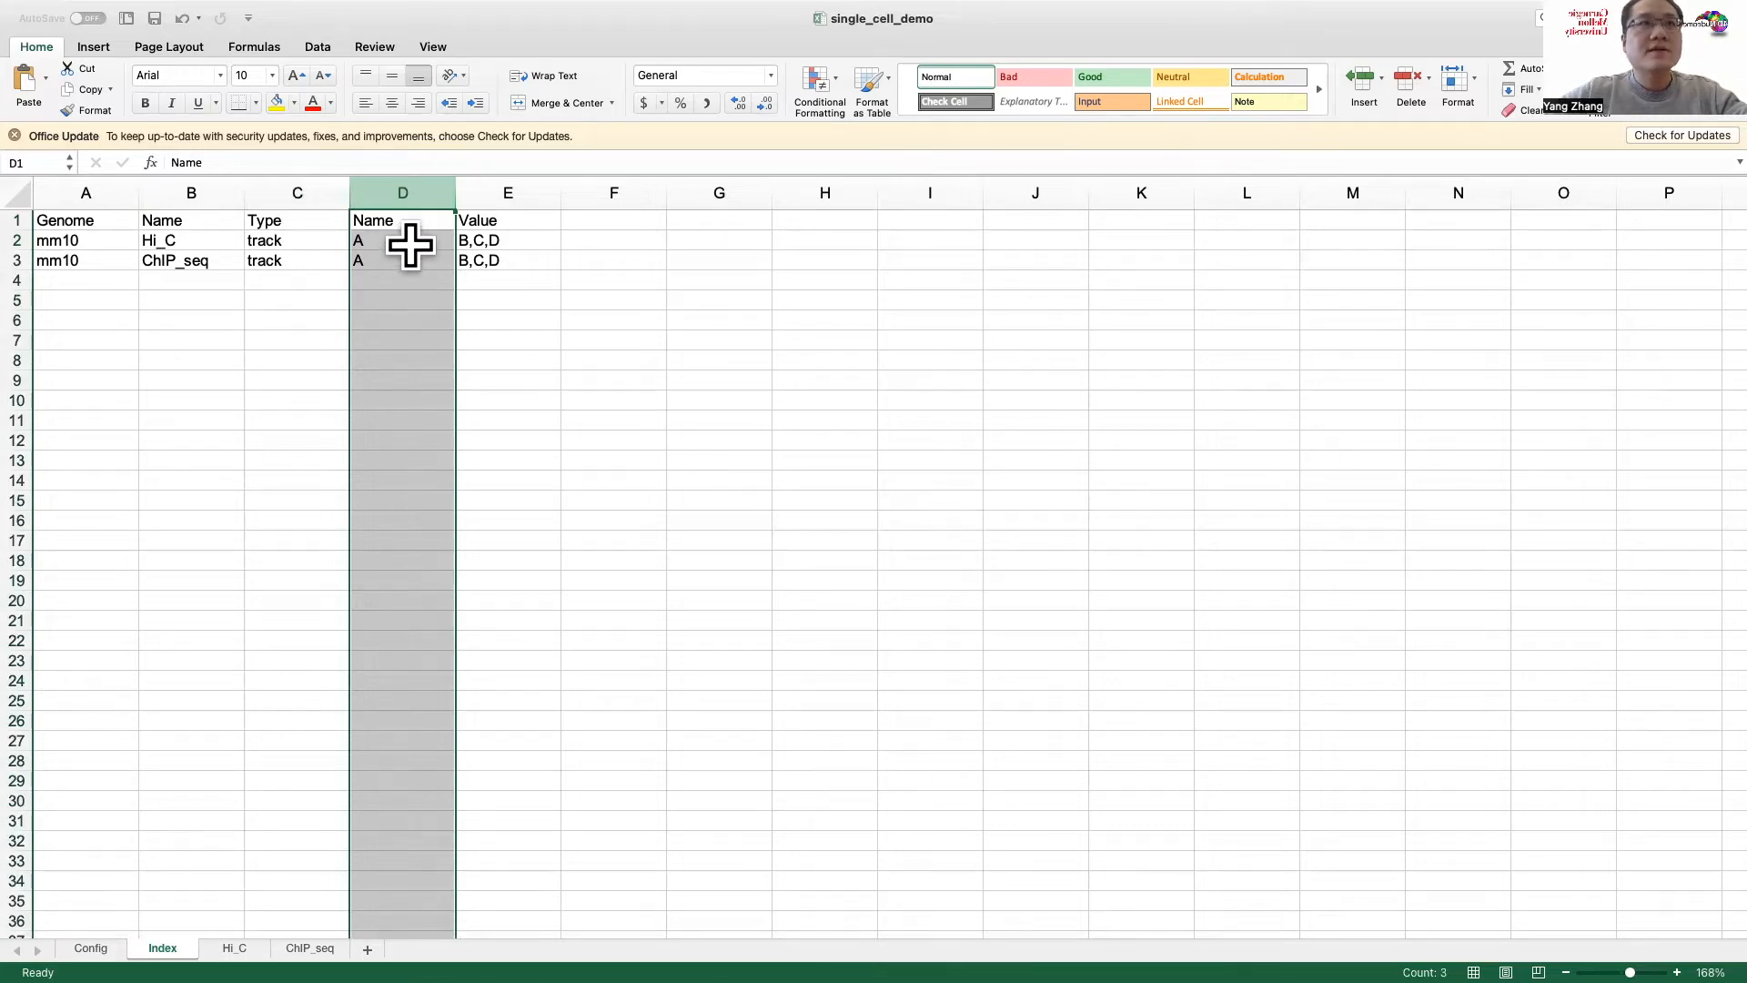
left_click(500, 194)
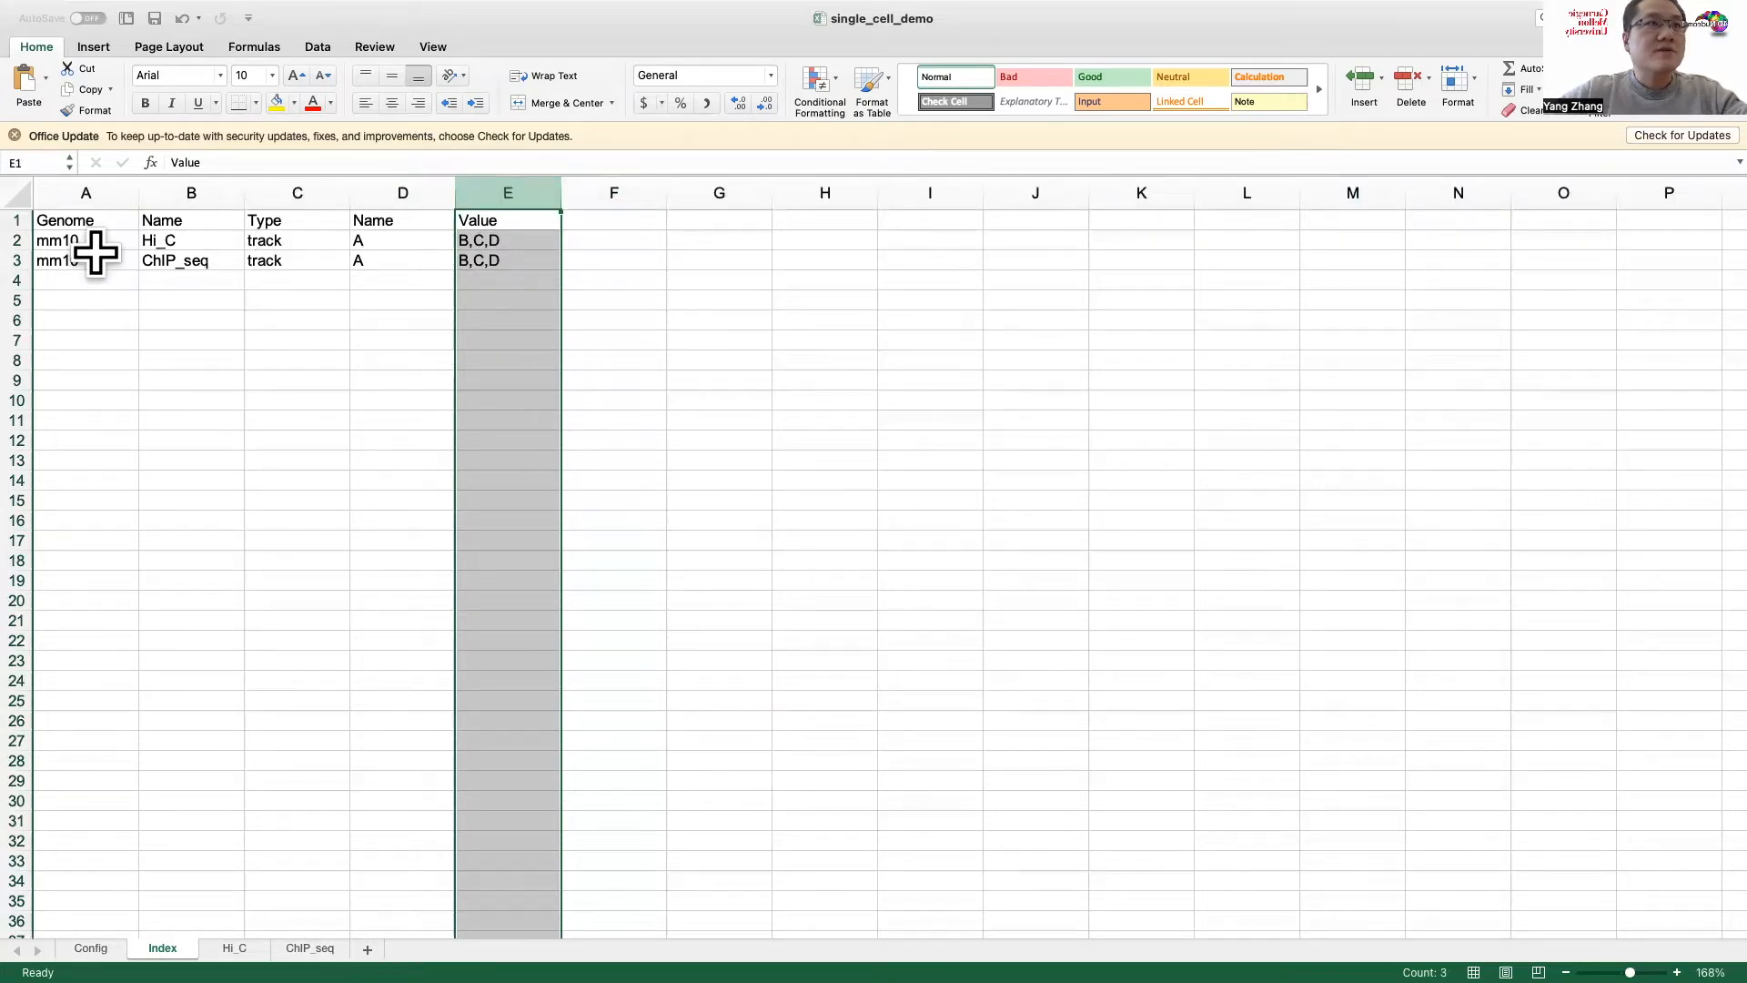
left_click(17, 239)
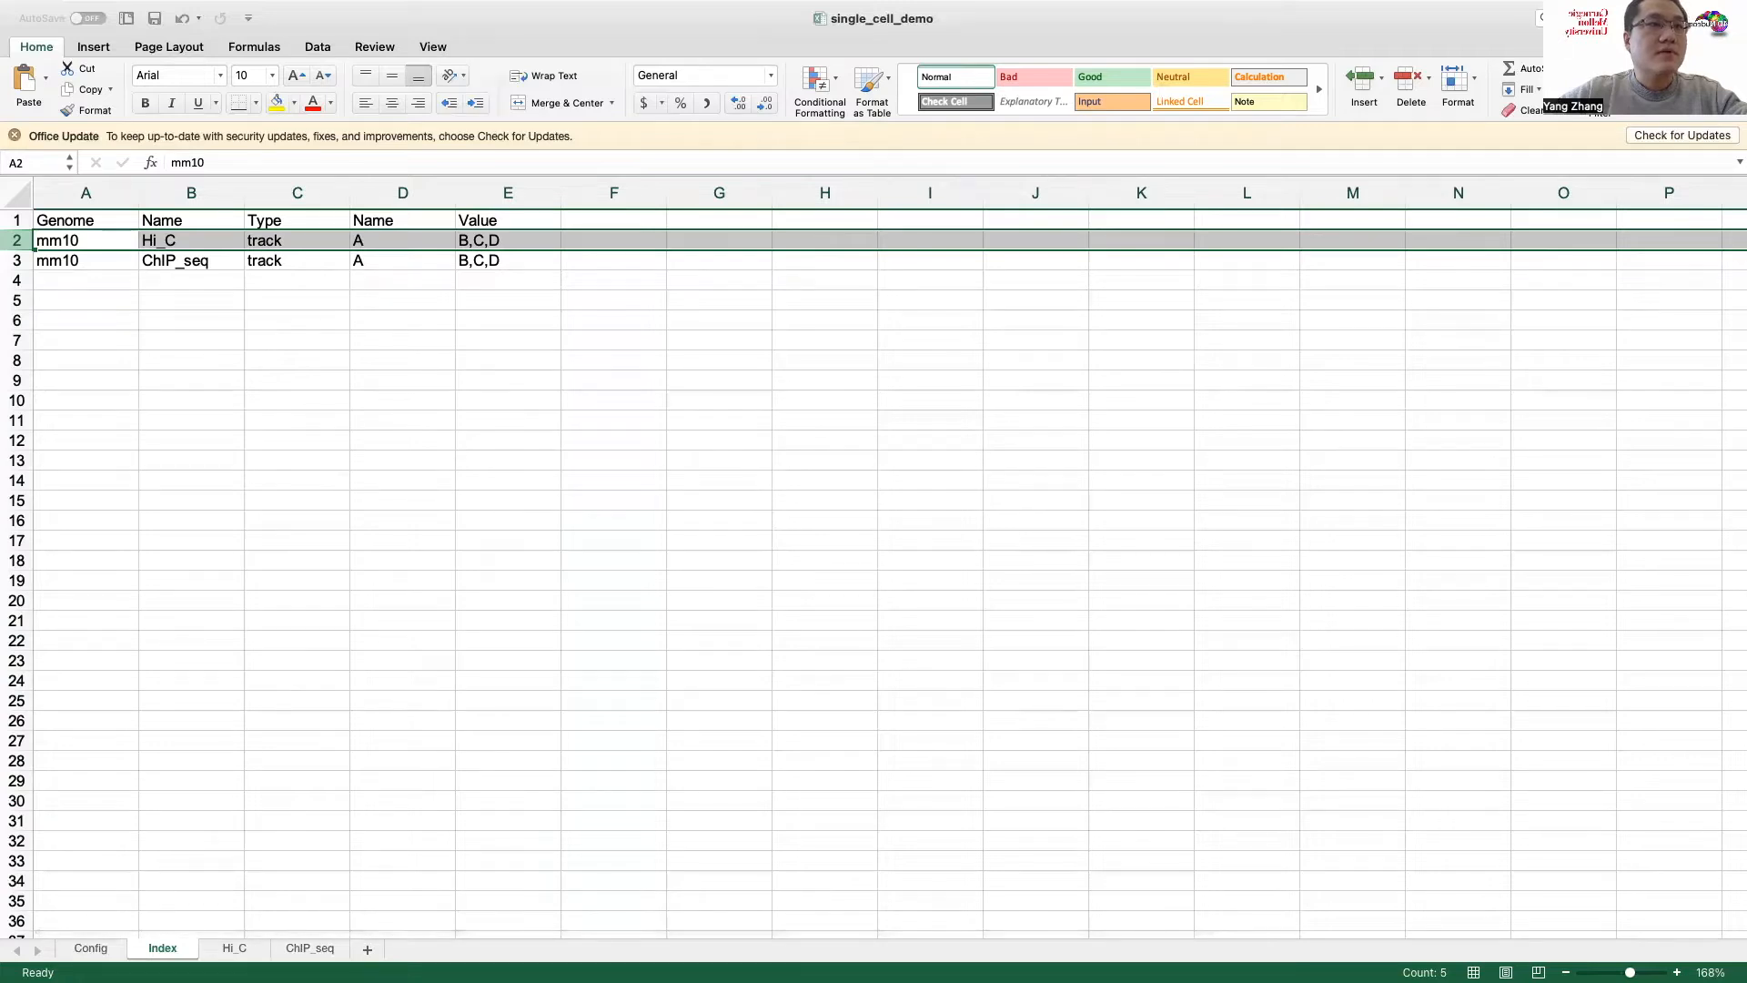
Step: Open the Hi_C sheet and examine its shortLabel column, from the Haploid_mESC_population_hic entry through the Cell_1_hic to Cell_8_hic entries
left_click(234, 948)
left_click(250, 330)
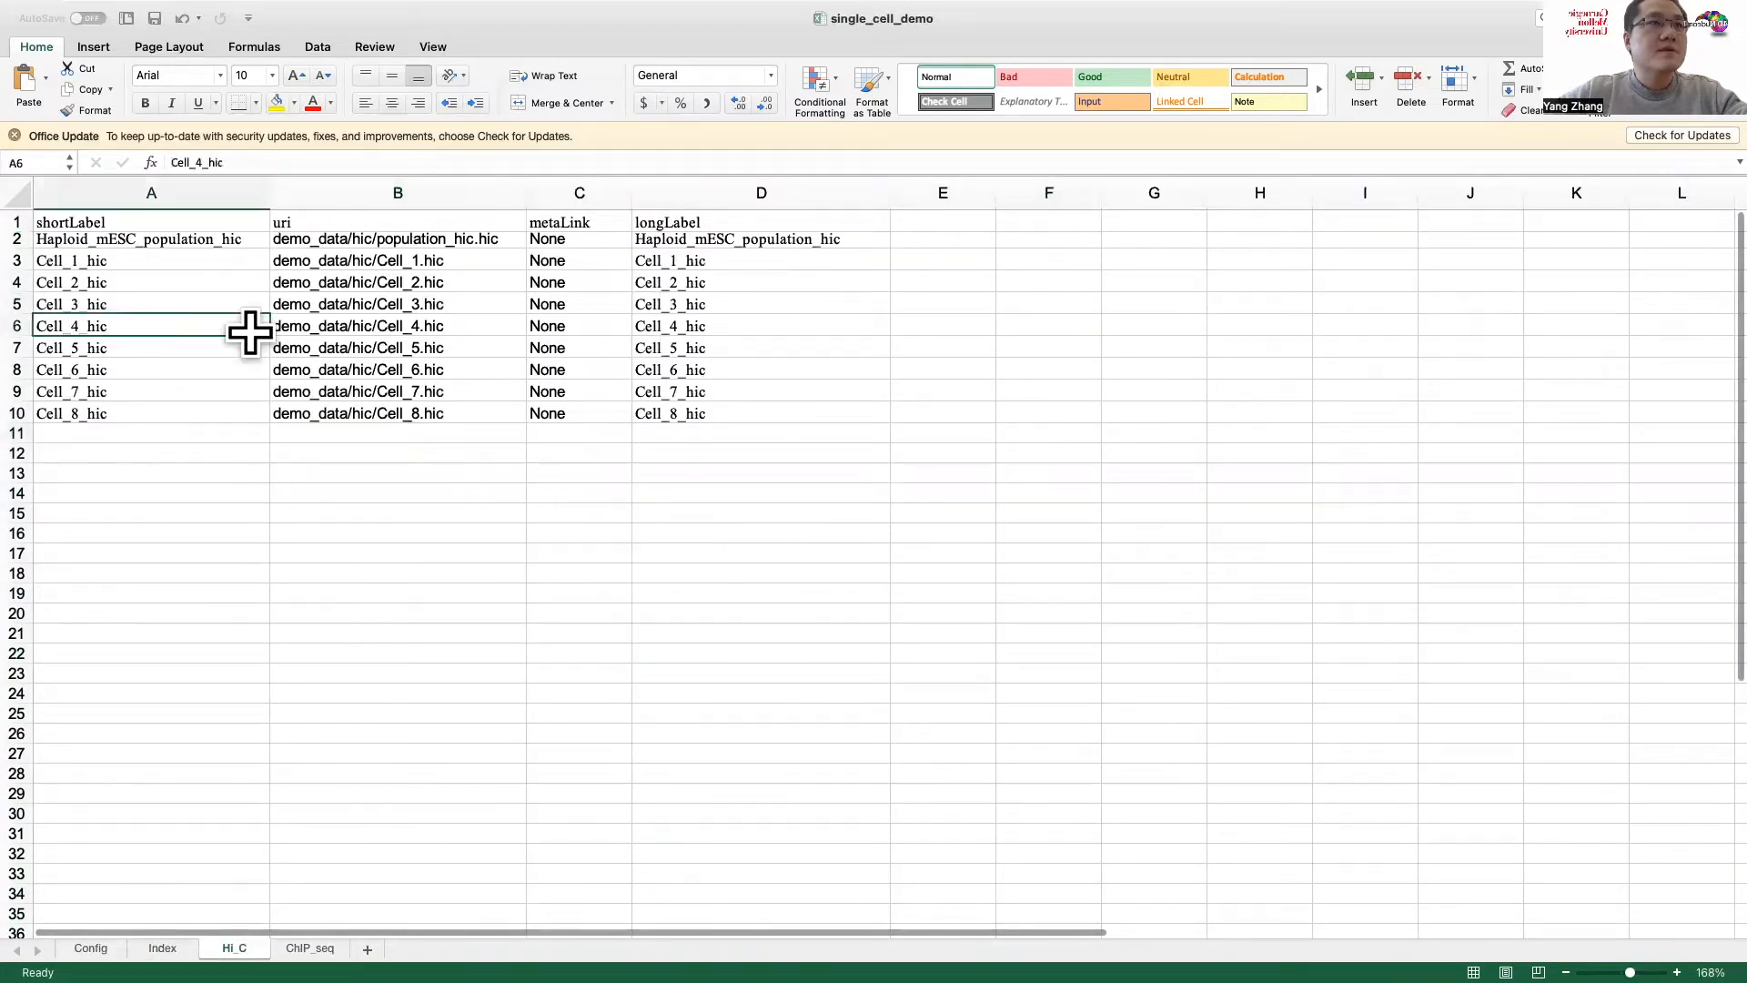
left_click(202, 190)
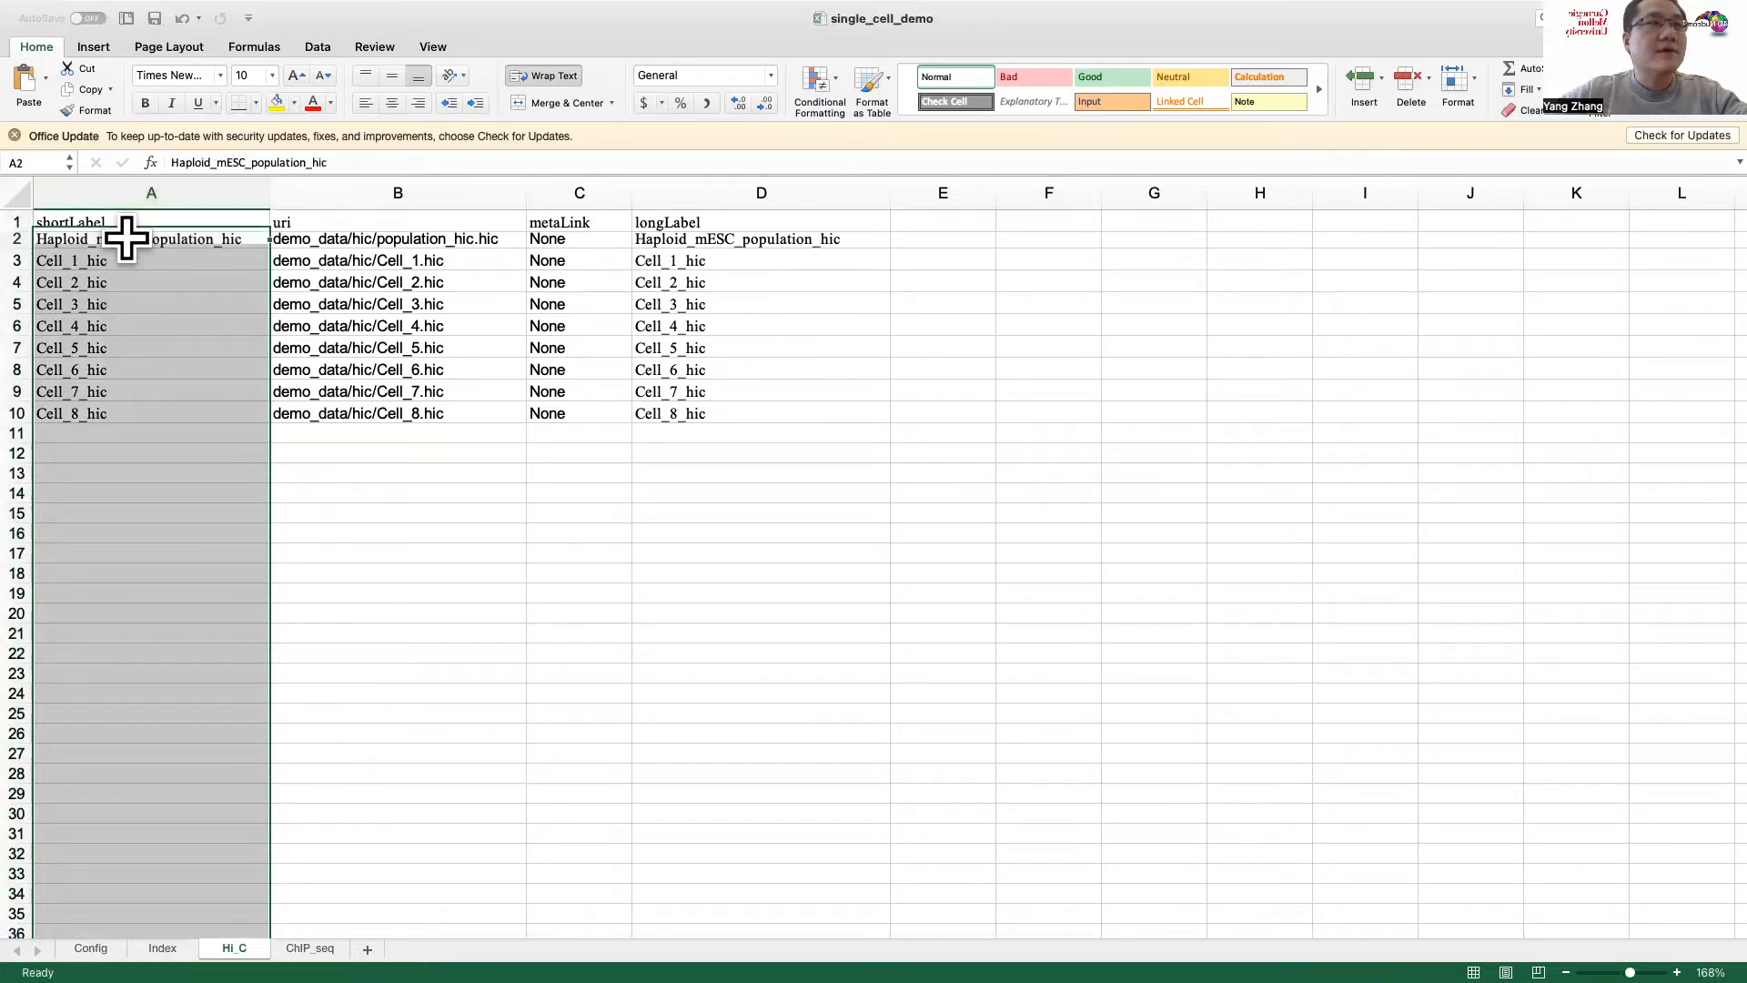
left_click(127, 238)
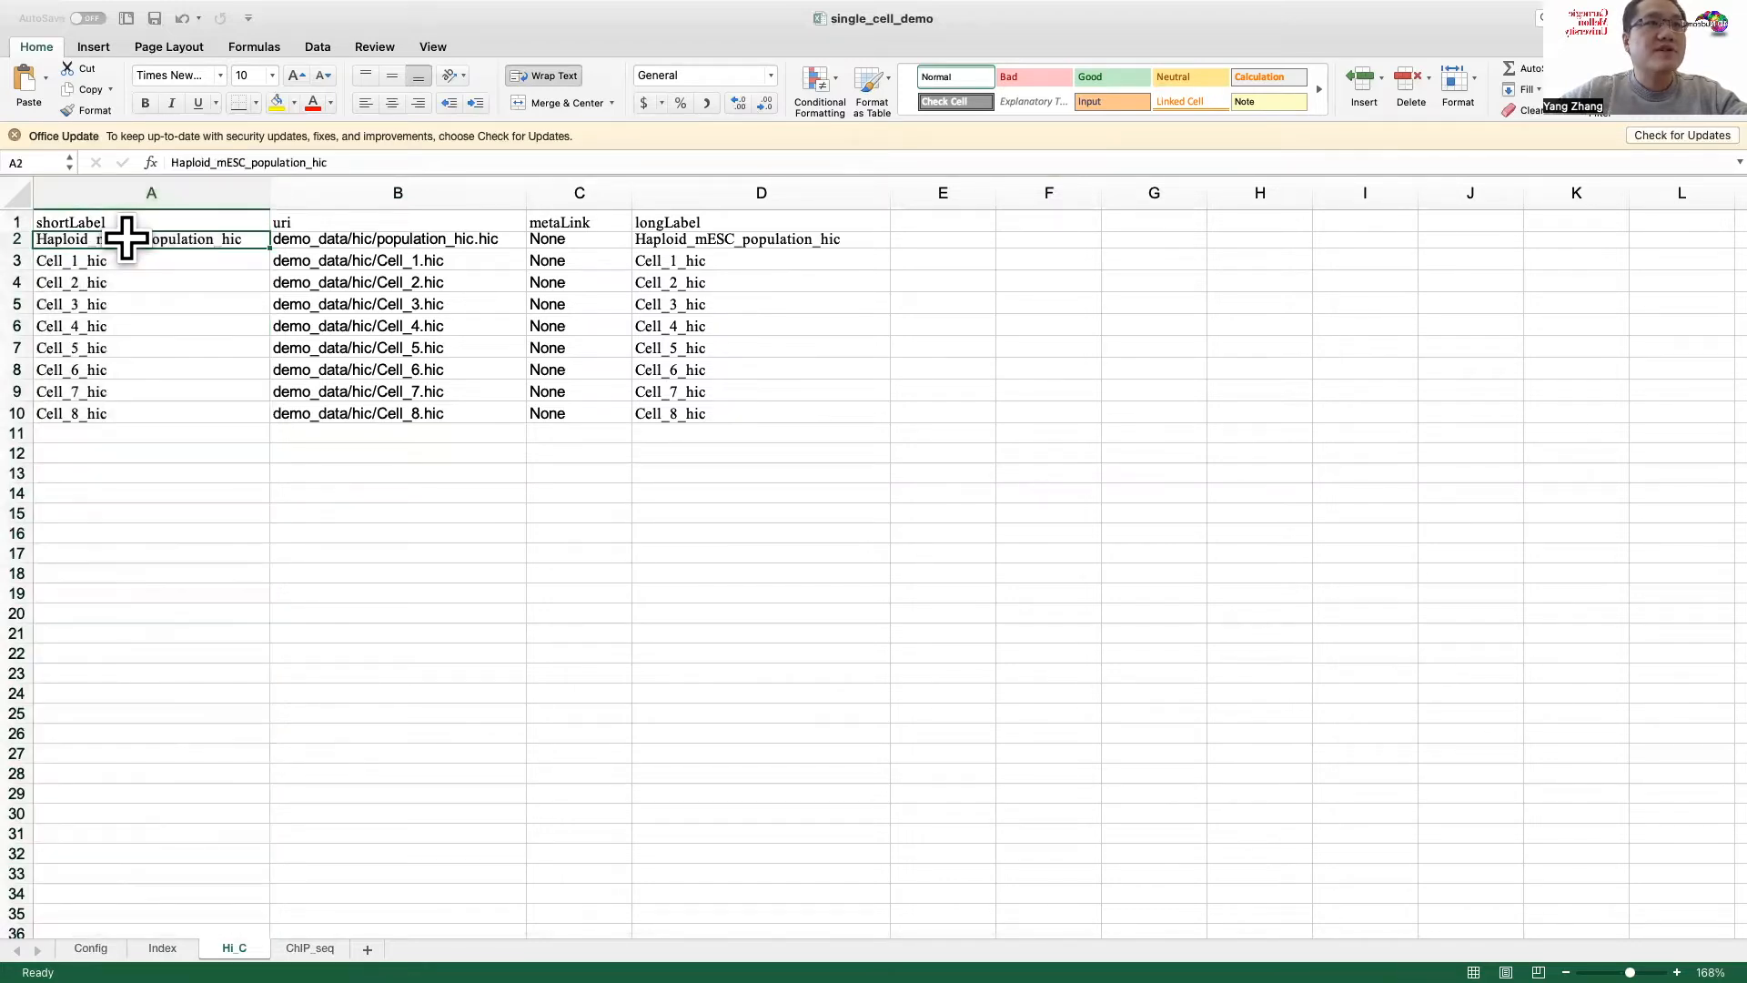
left_click(176, 262)
left_click_drag(144, 406, 155, 261)
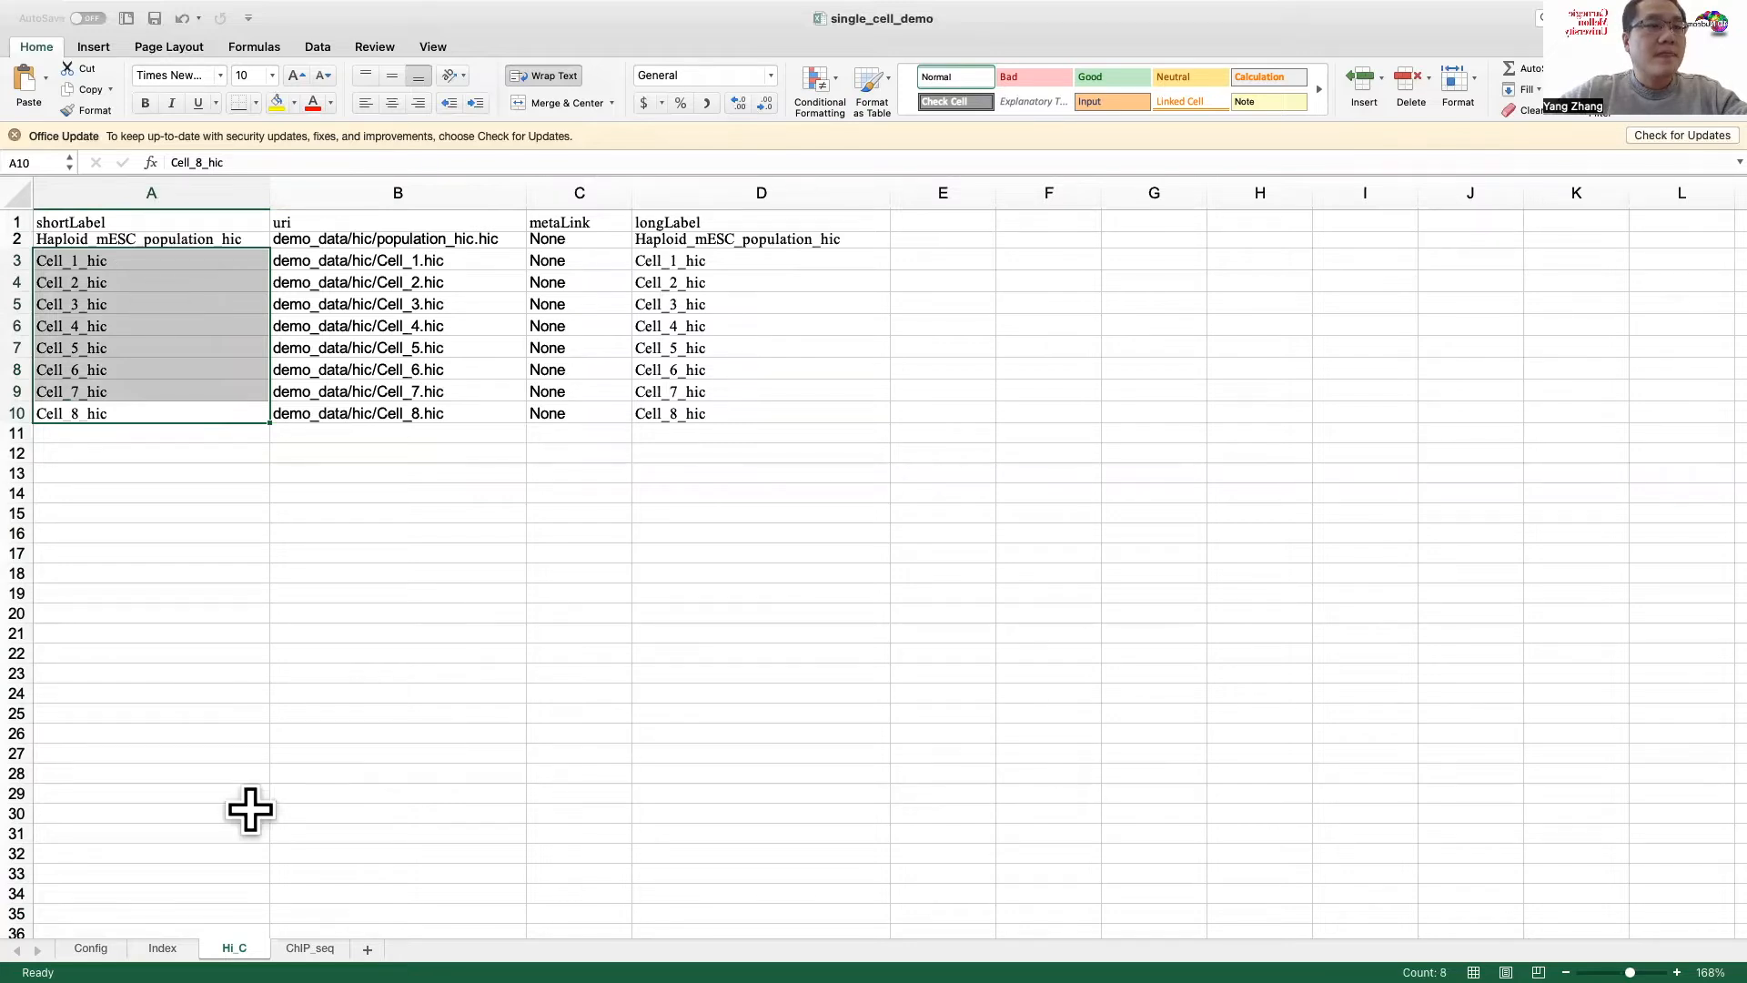
Step: Check the Index sheet against the Hi_C sheet's uri entries in B2:B10, and return to the Config sheet
left_click(162, 948)
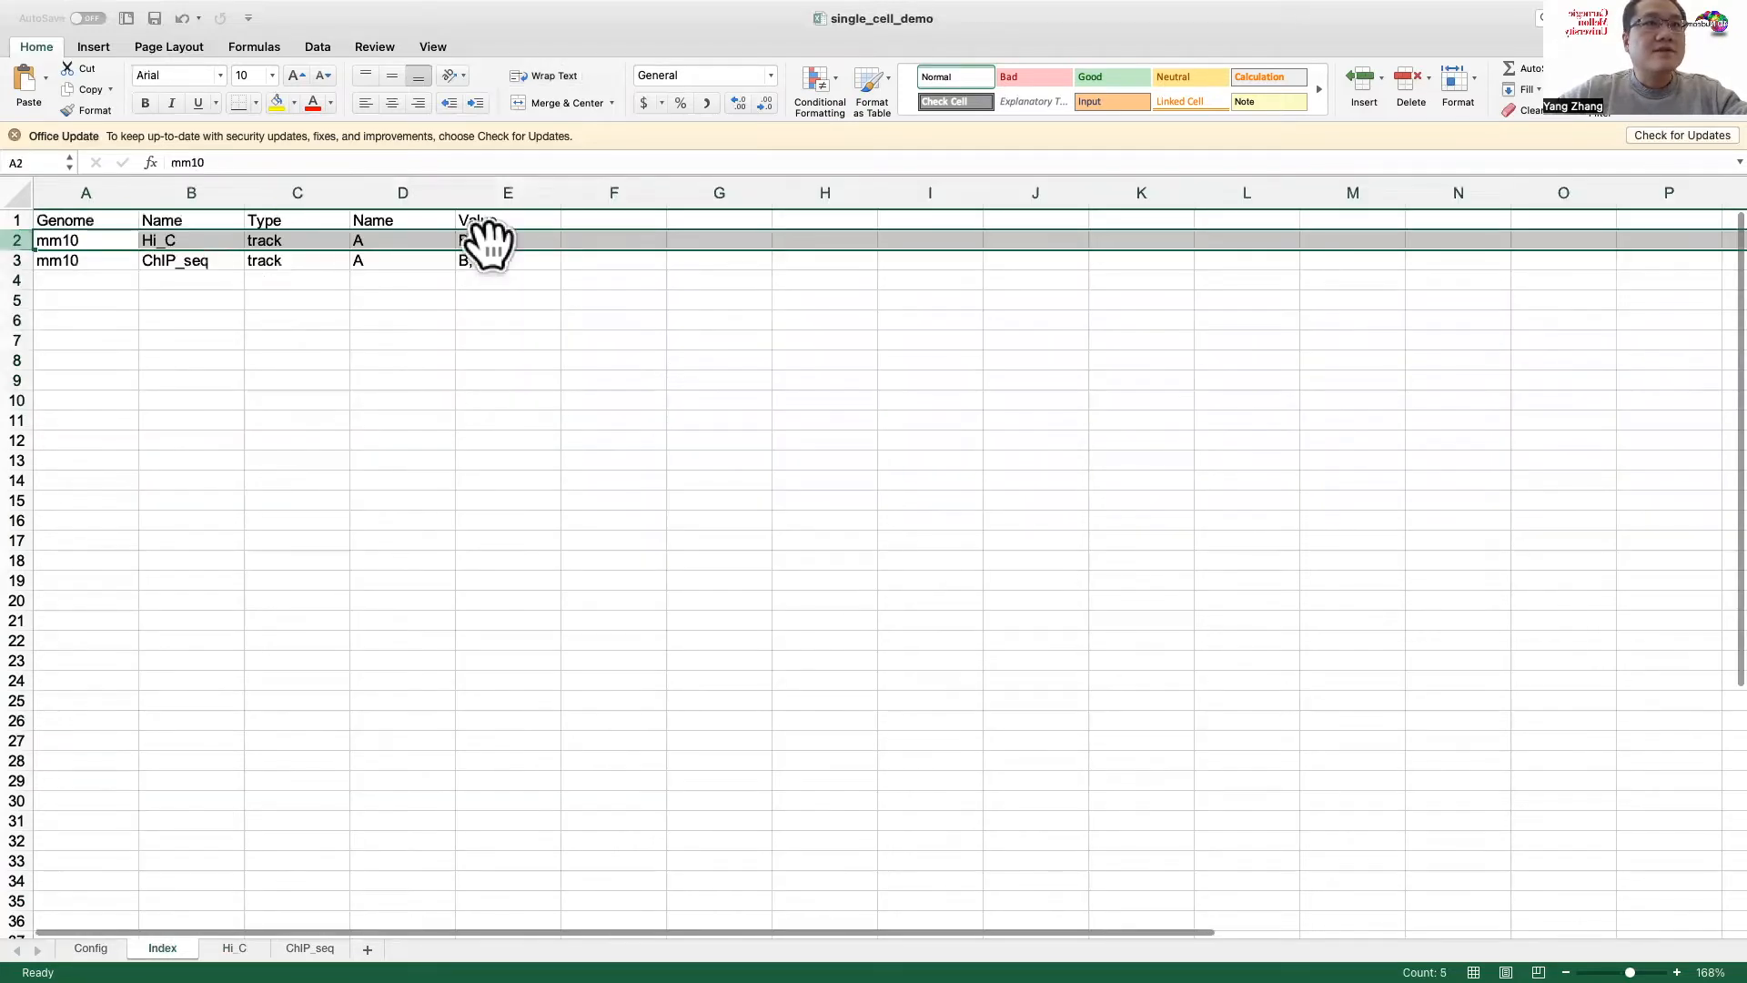
left_click(234, 946)
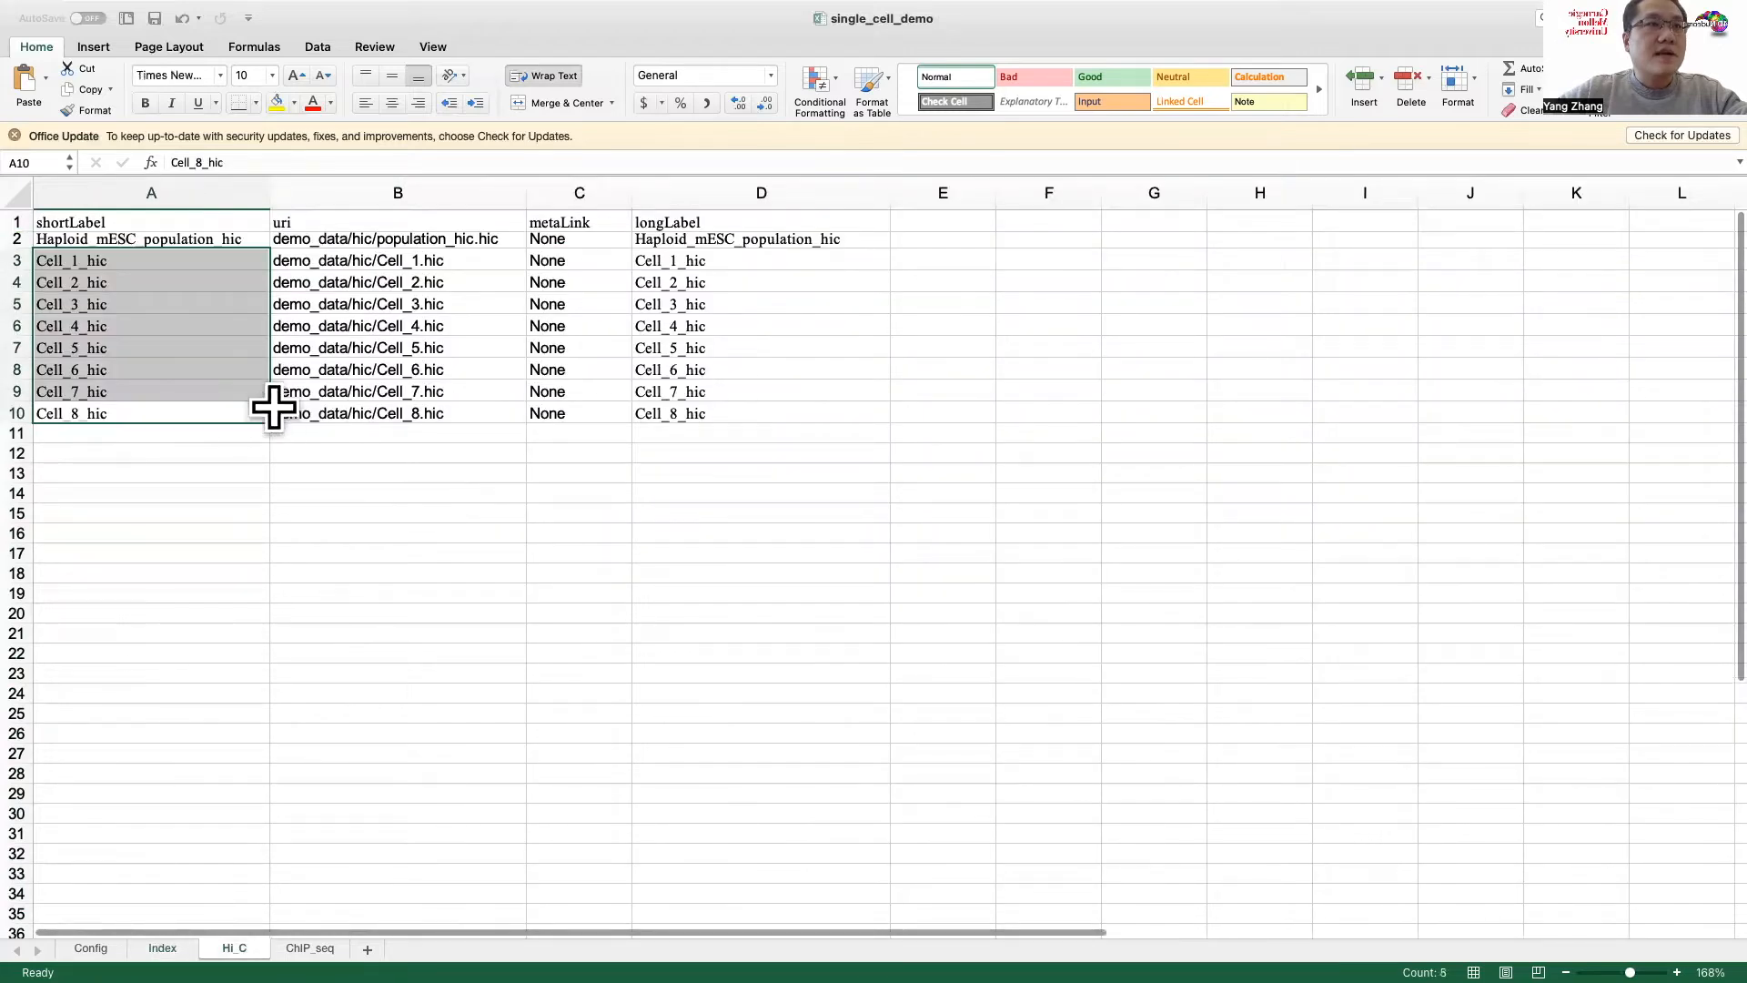
left_click(358, 238)
left_click_drag(358, 237, 337, 411)
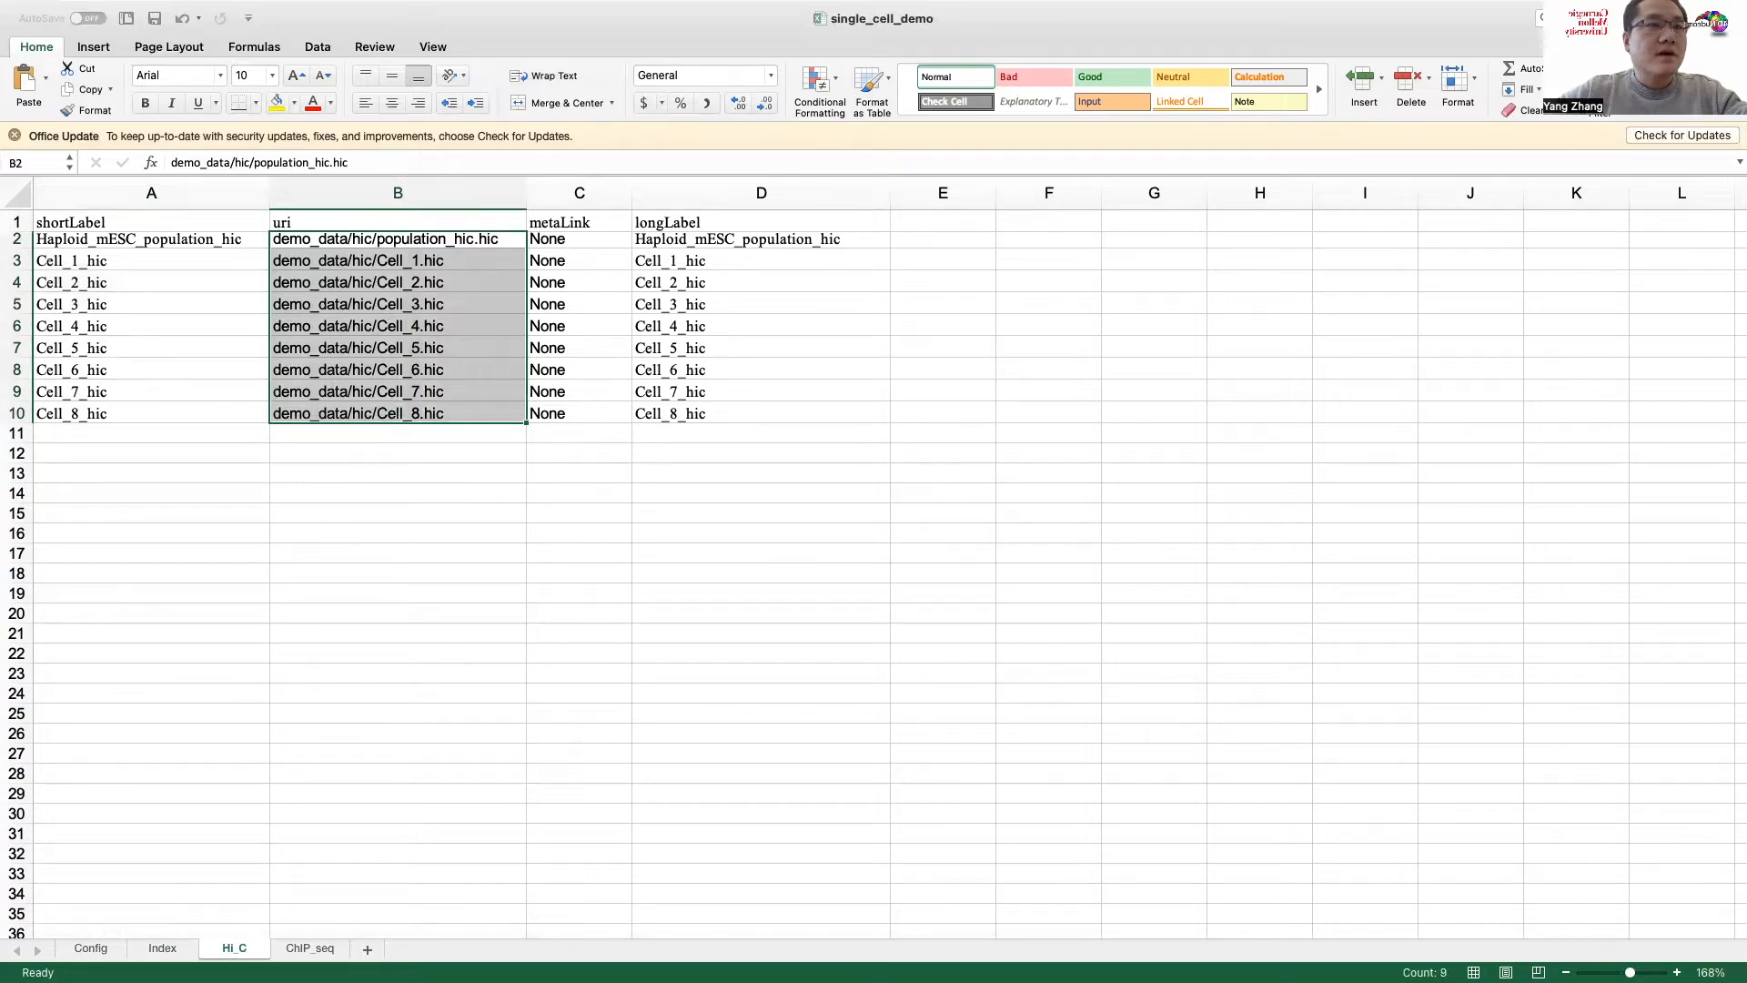
left_click(90, 948)
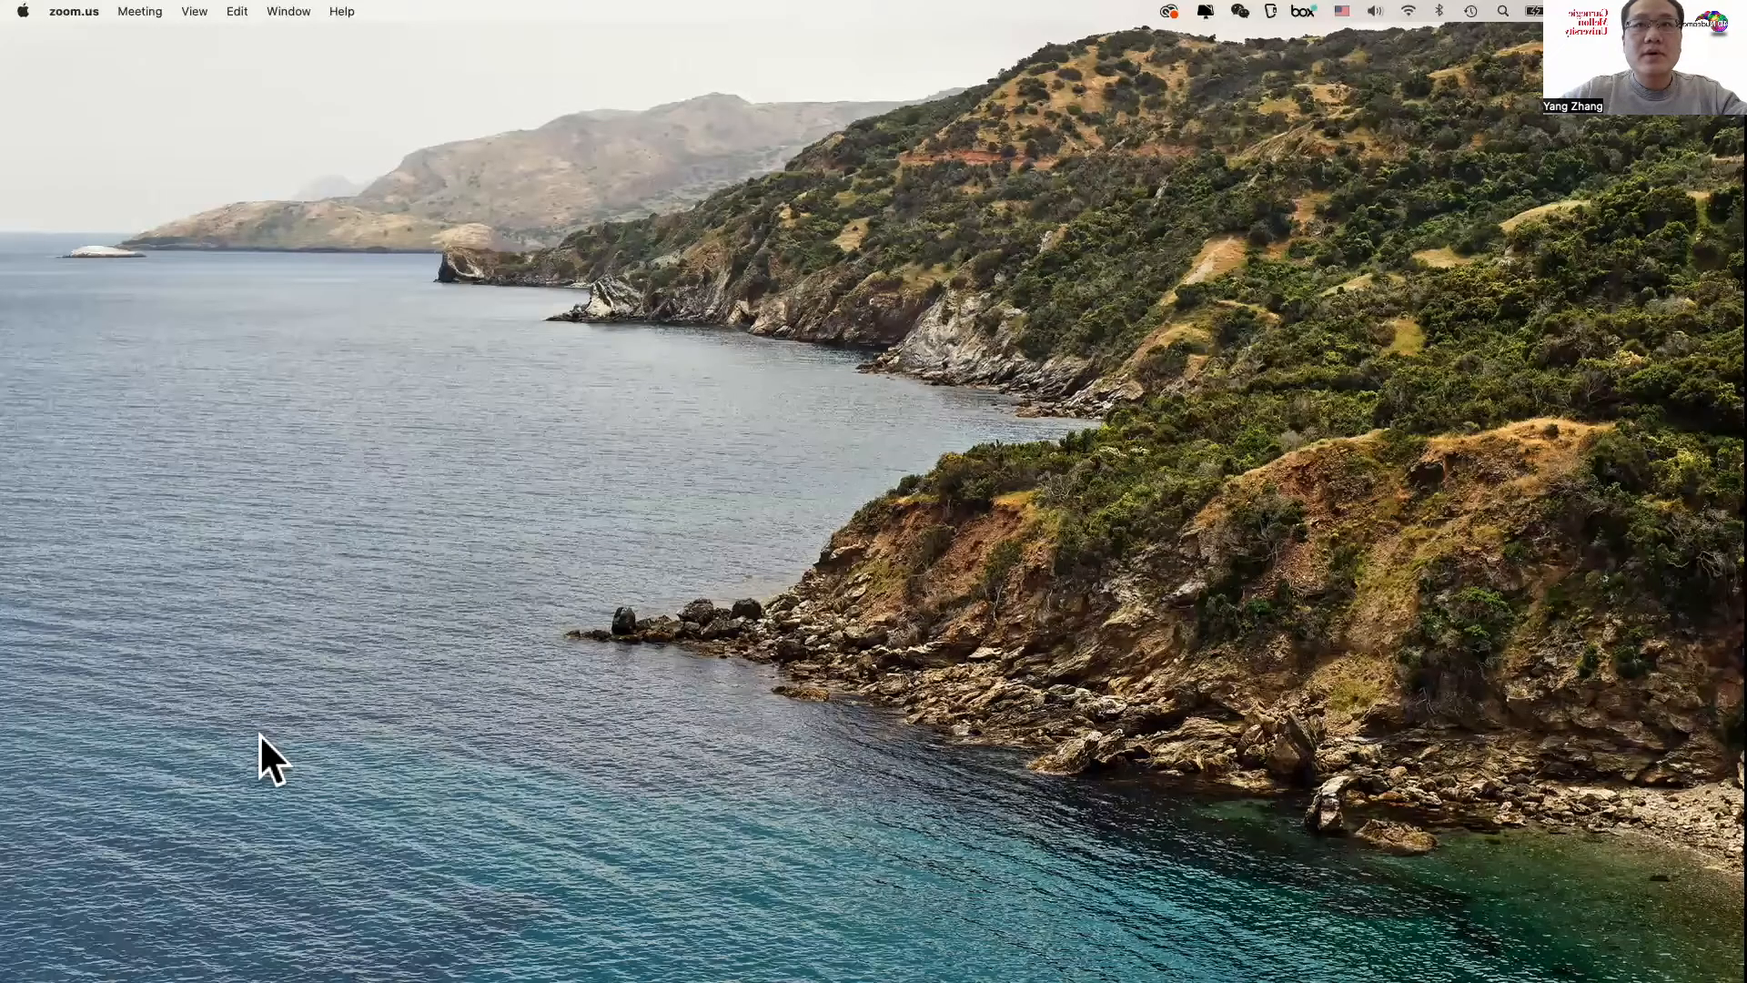
Step: Switch to the terminal, clear it, and list the contents of the tutorial folder and its demo_data folder with ls
key("ctrl+Left")
left_click(1453, 781)
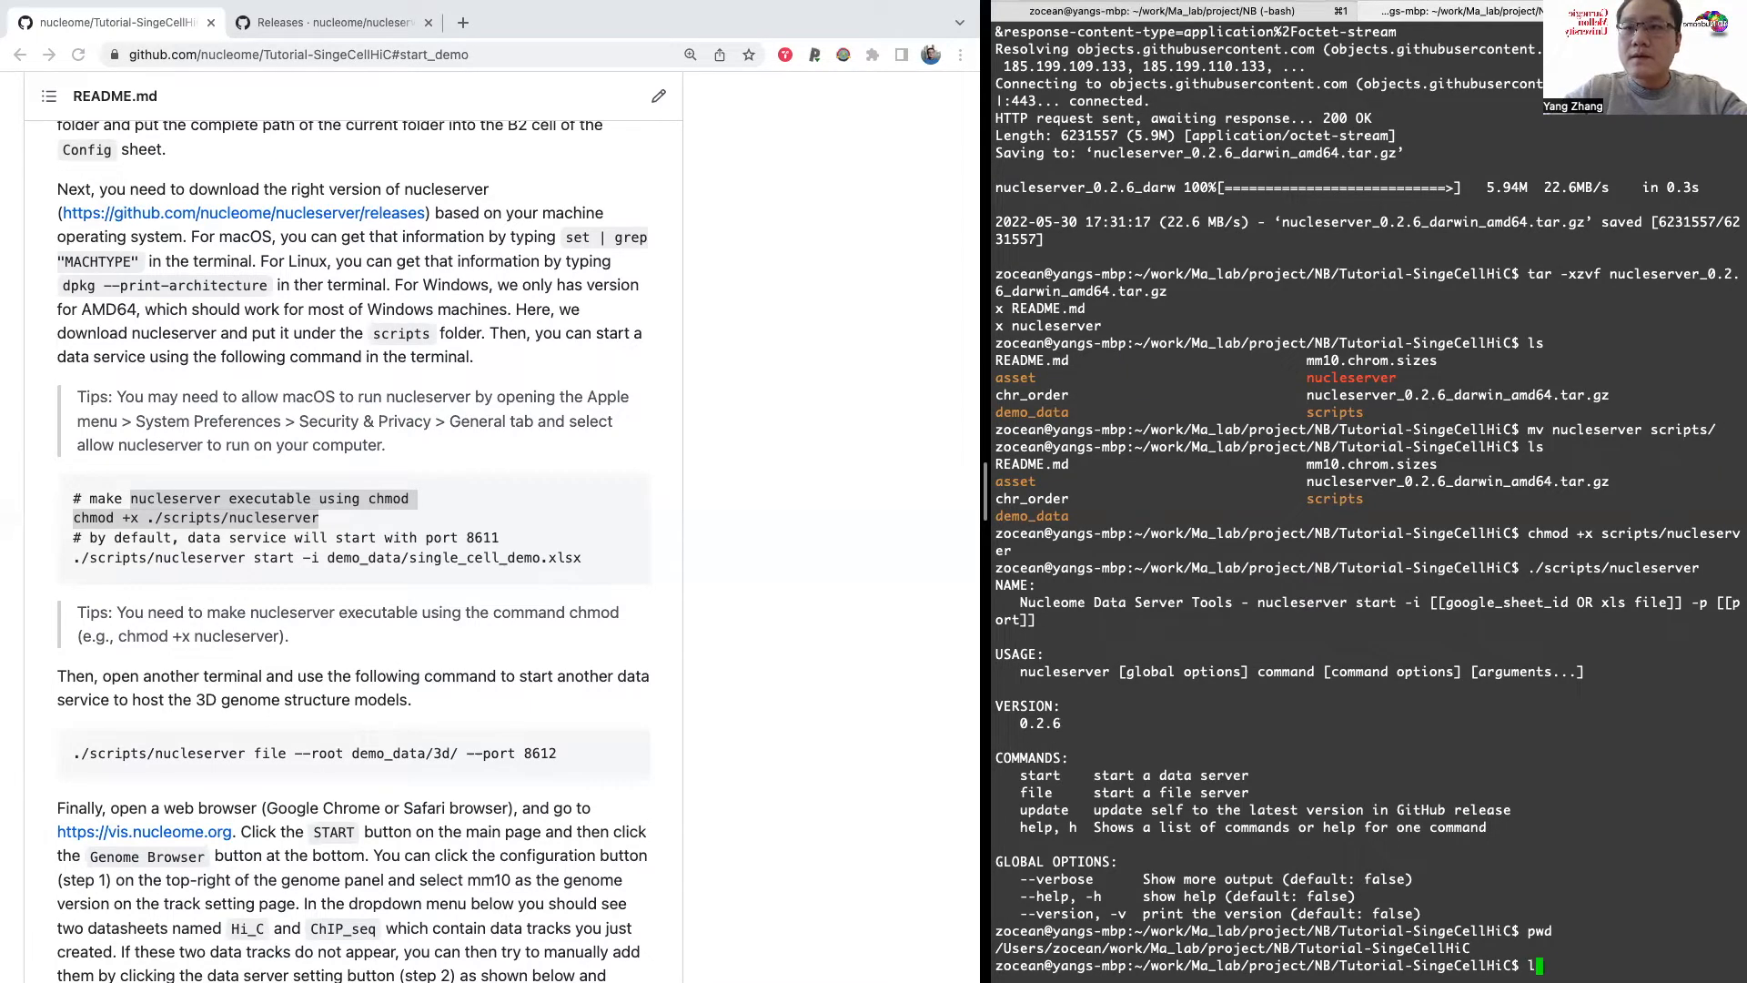
type("r")
key("Return")
type("ls")
key("Return")
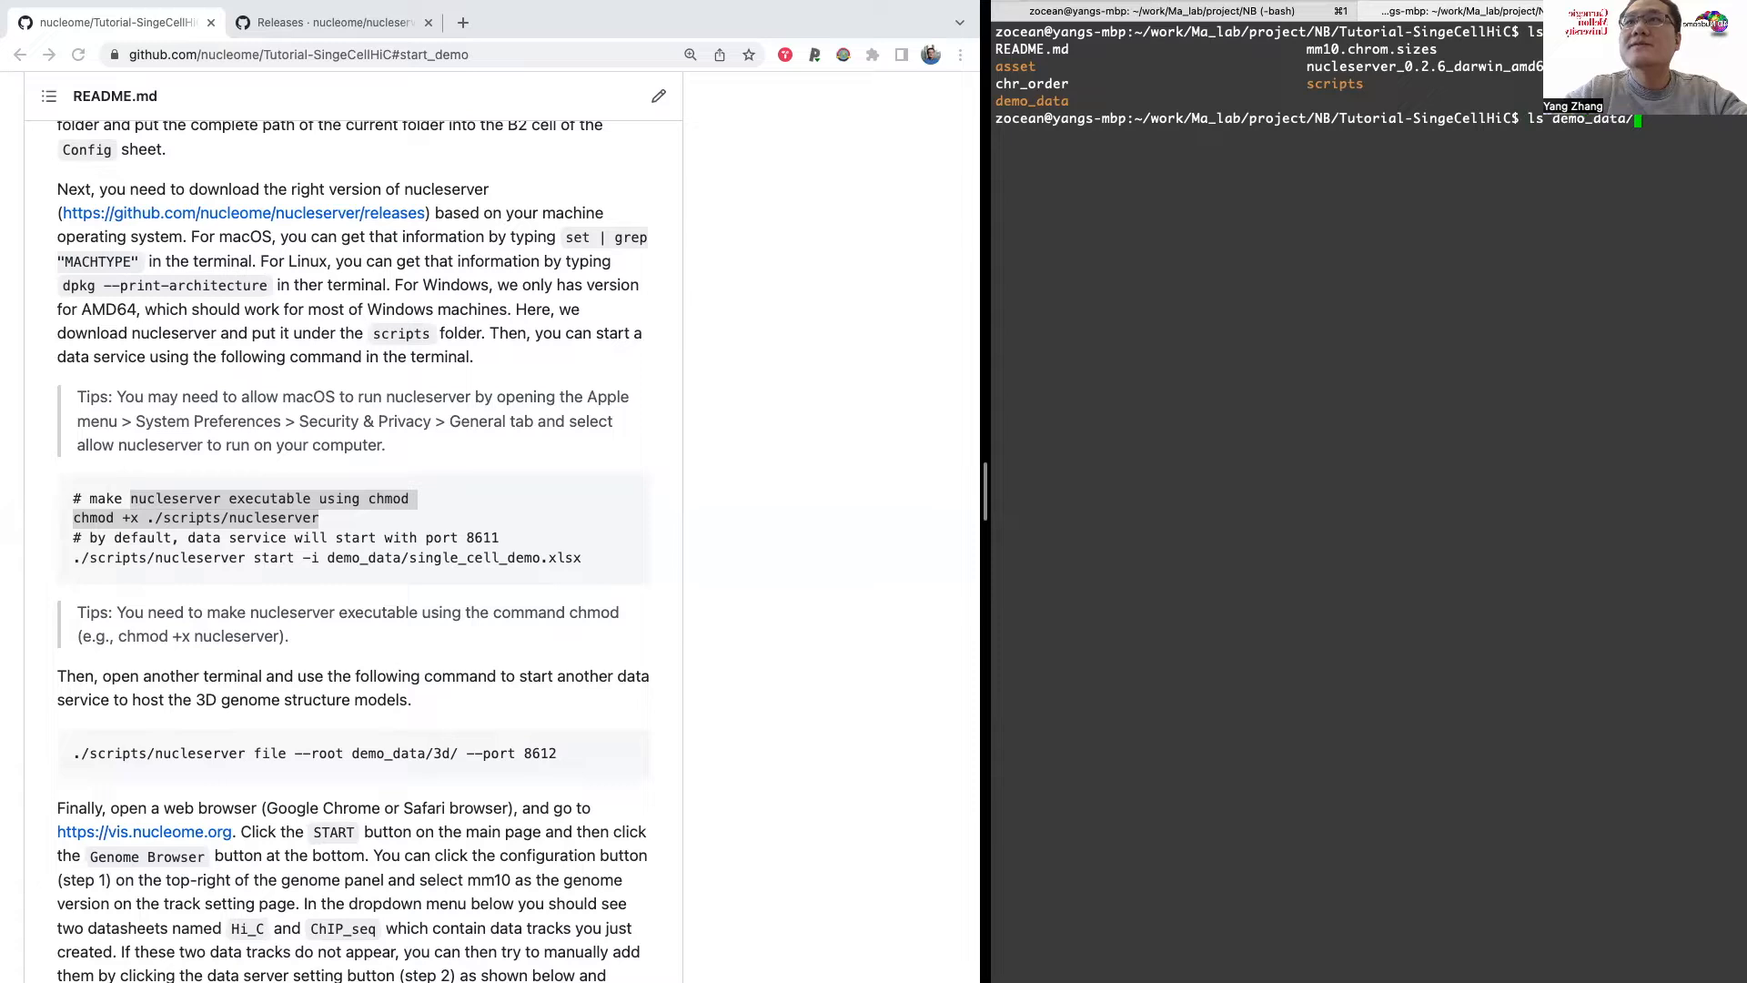
key("Return")
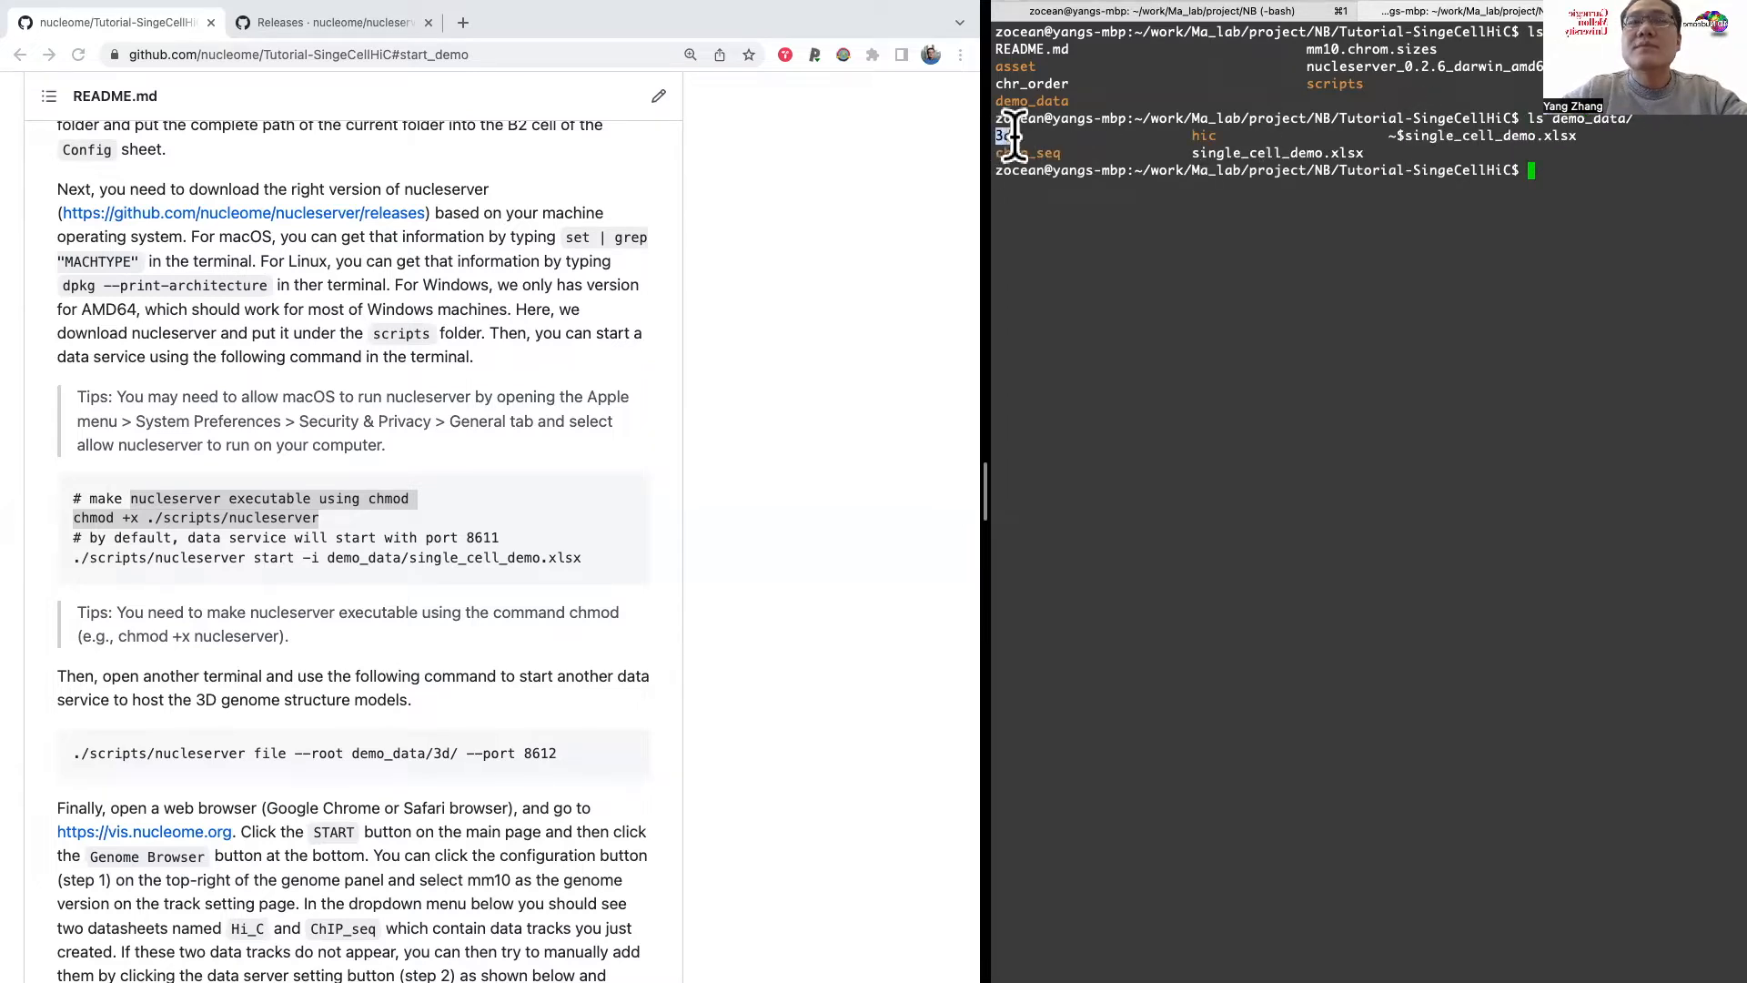
left_click_drag(1012, 137, 1038, 137)
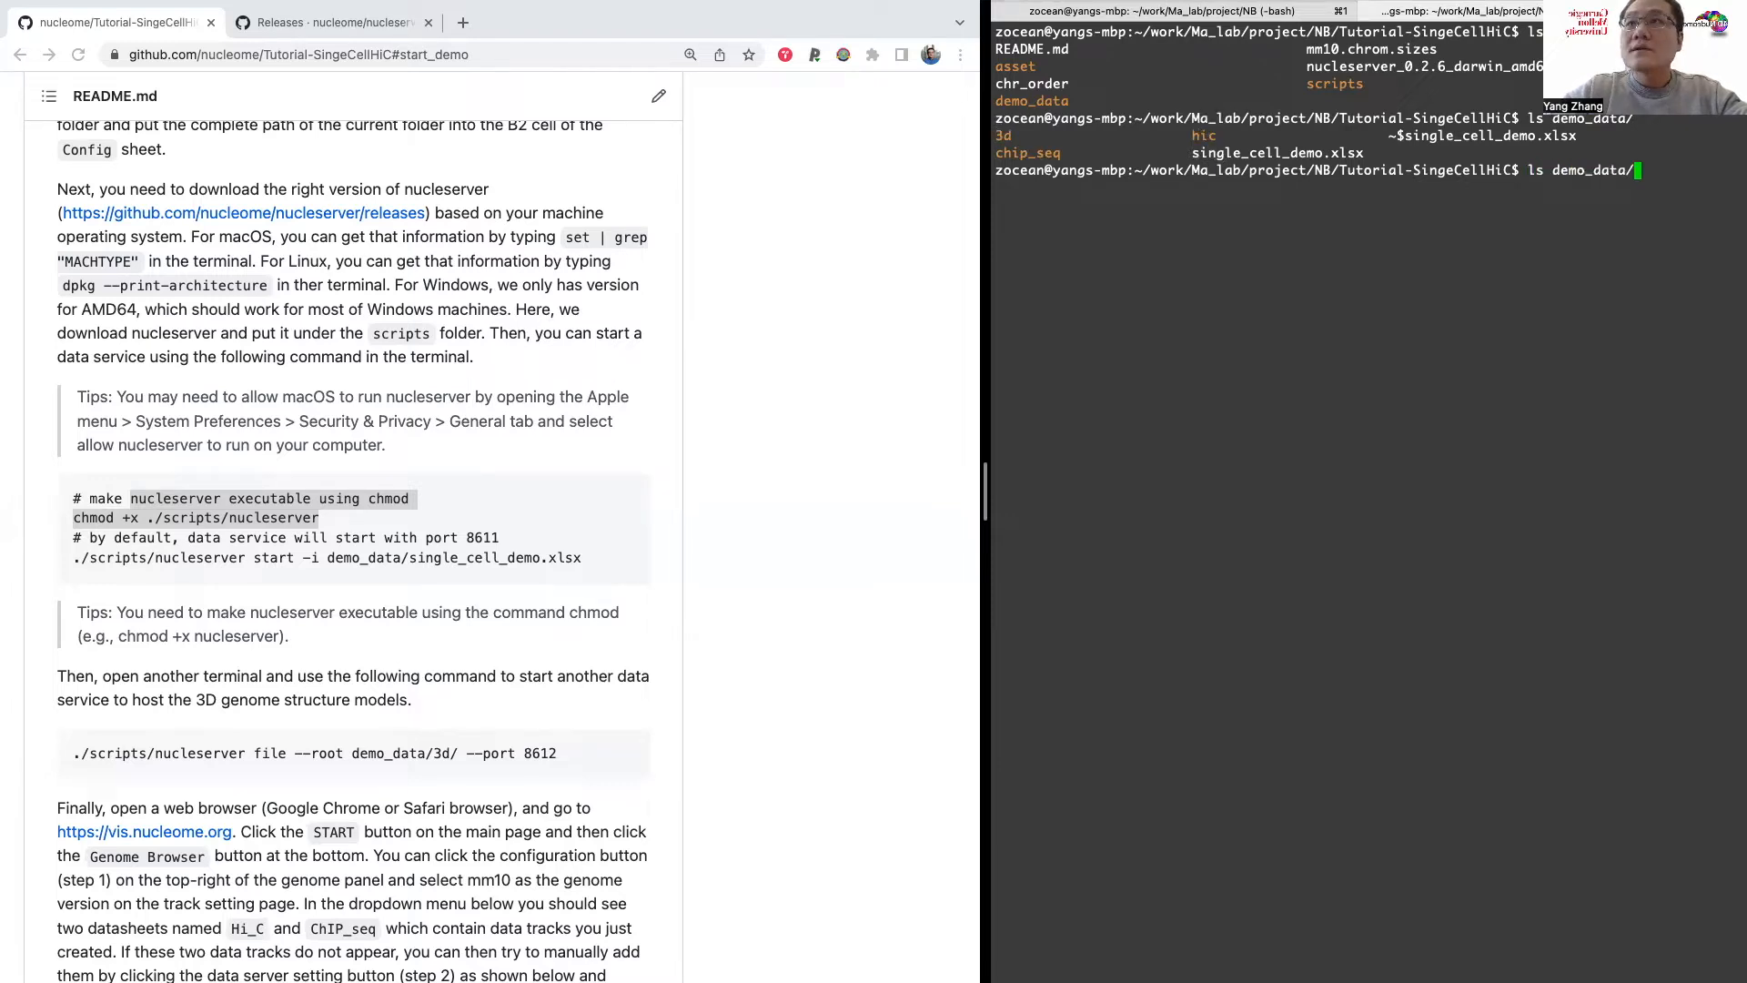
Step: List the files in demo_data/hic/ and demo_data/chip_seq/ with ls
key("Return")
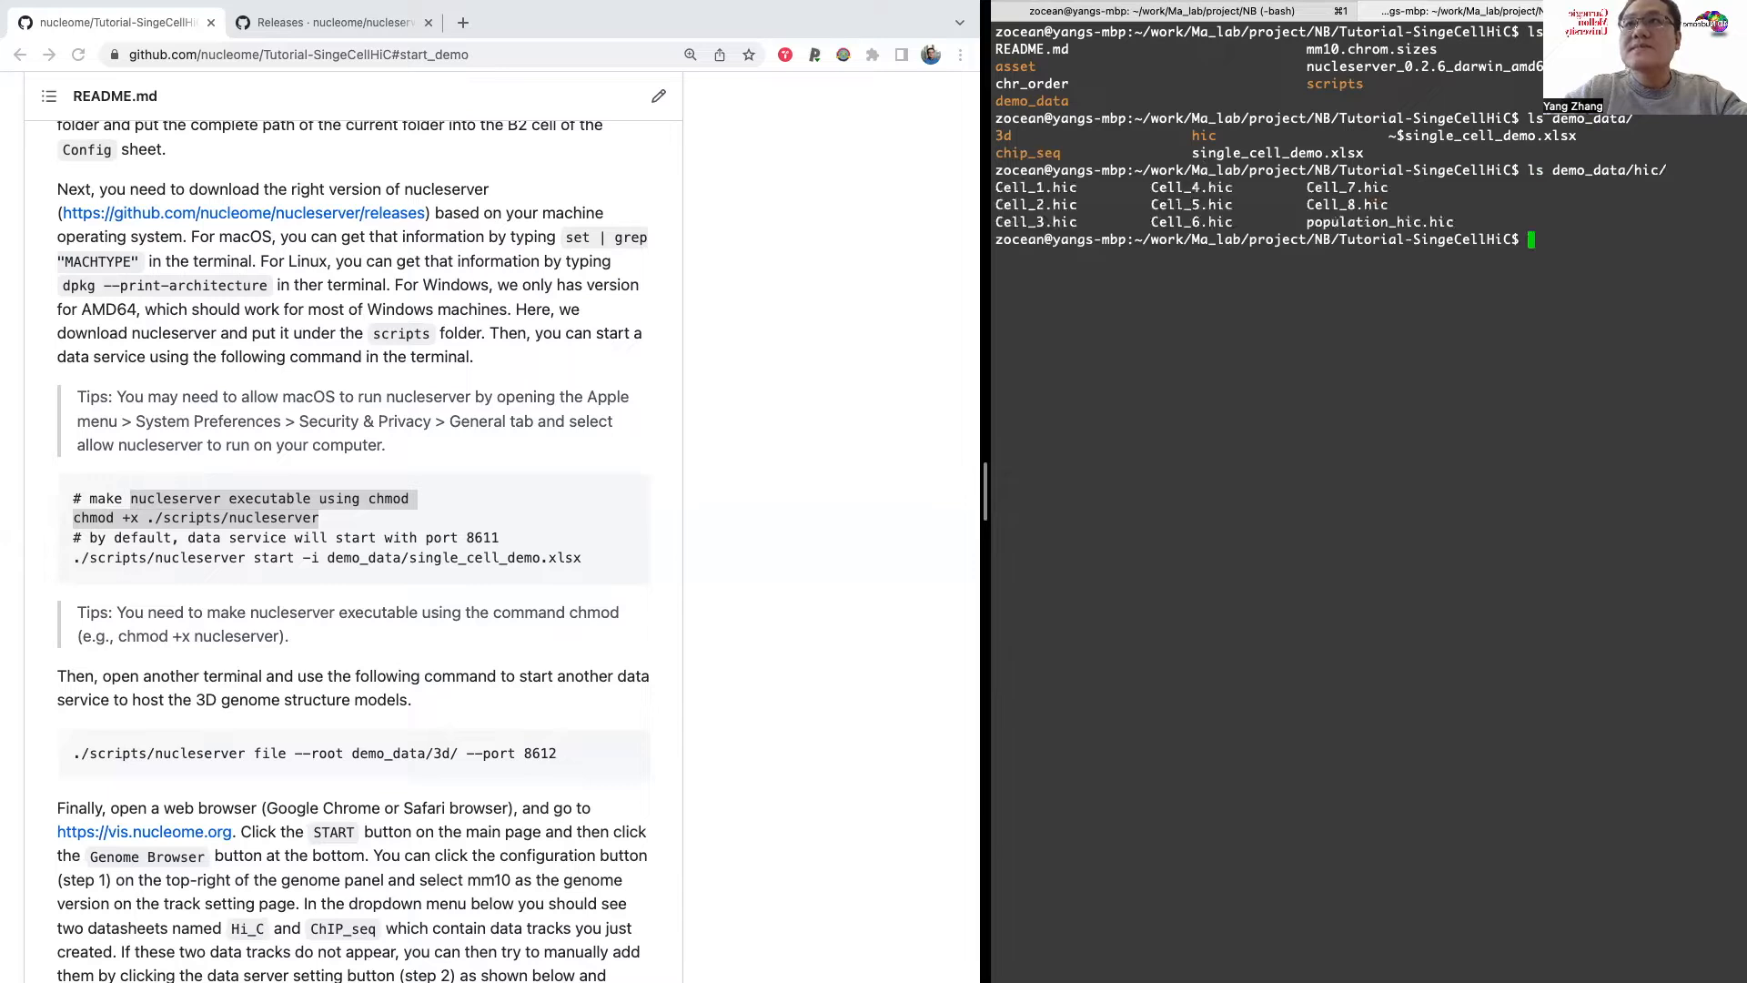
left_click_drag(1001, 187, 1327, 219)
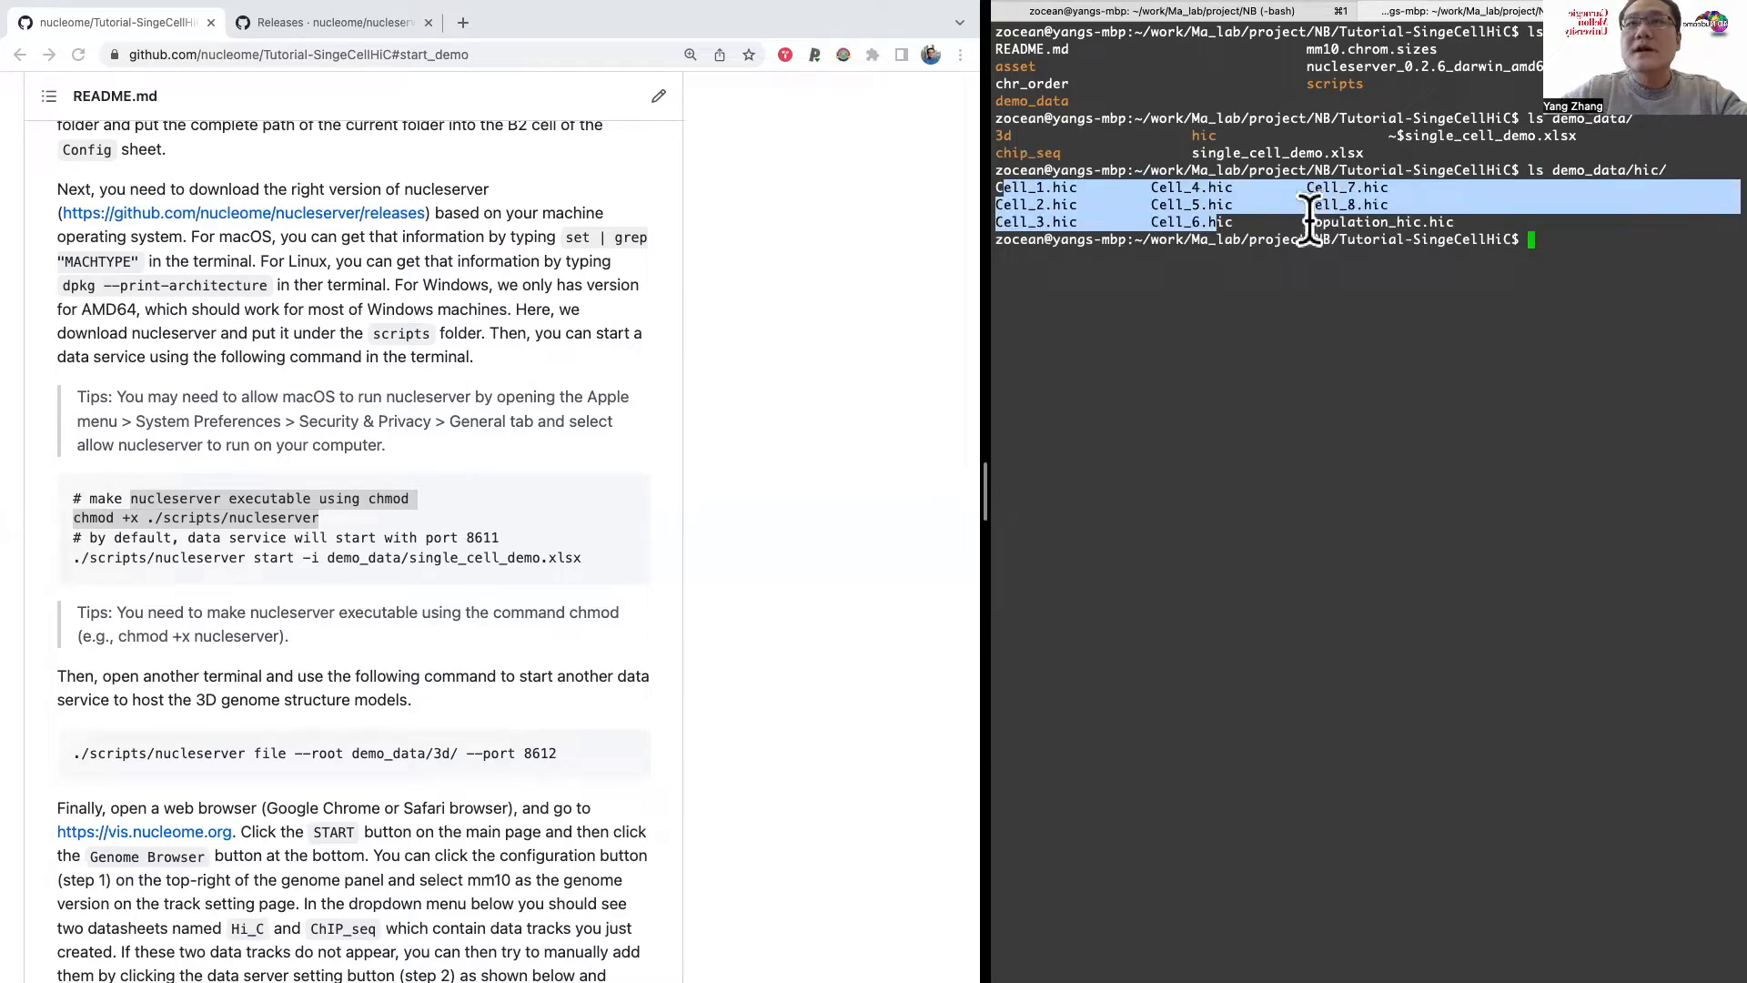
type("ls d")
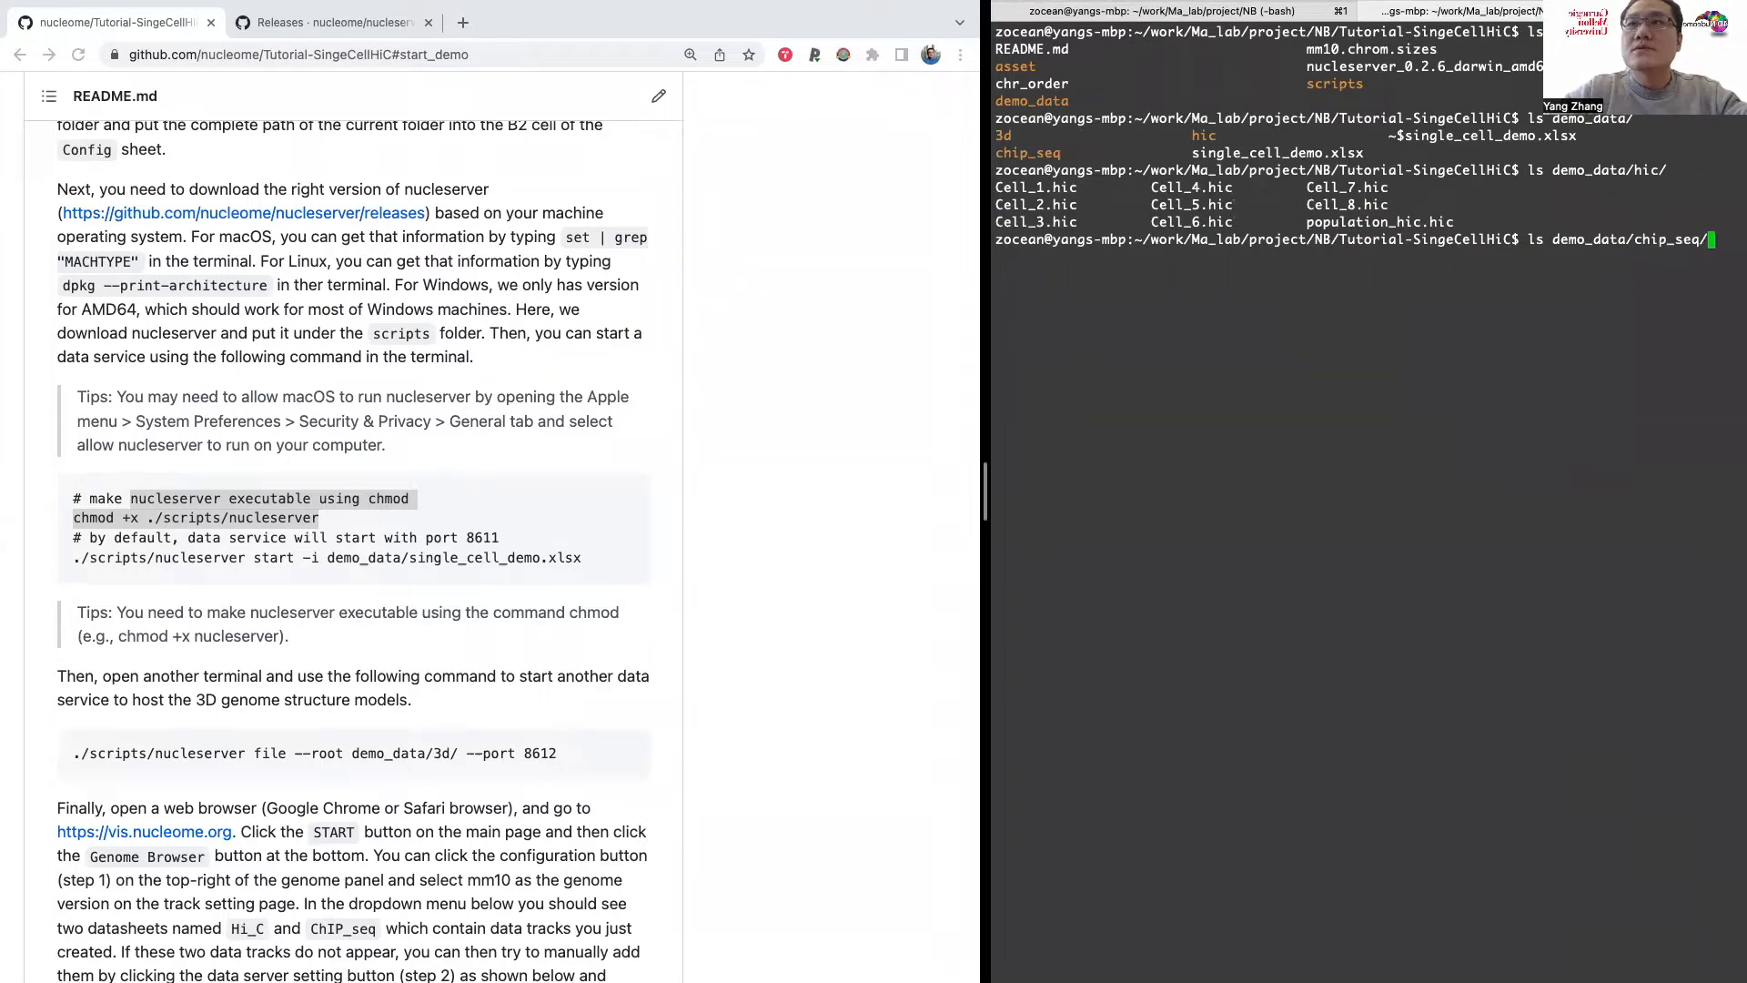
type("emo_data/chip_seq/")
key("Return")
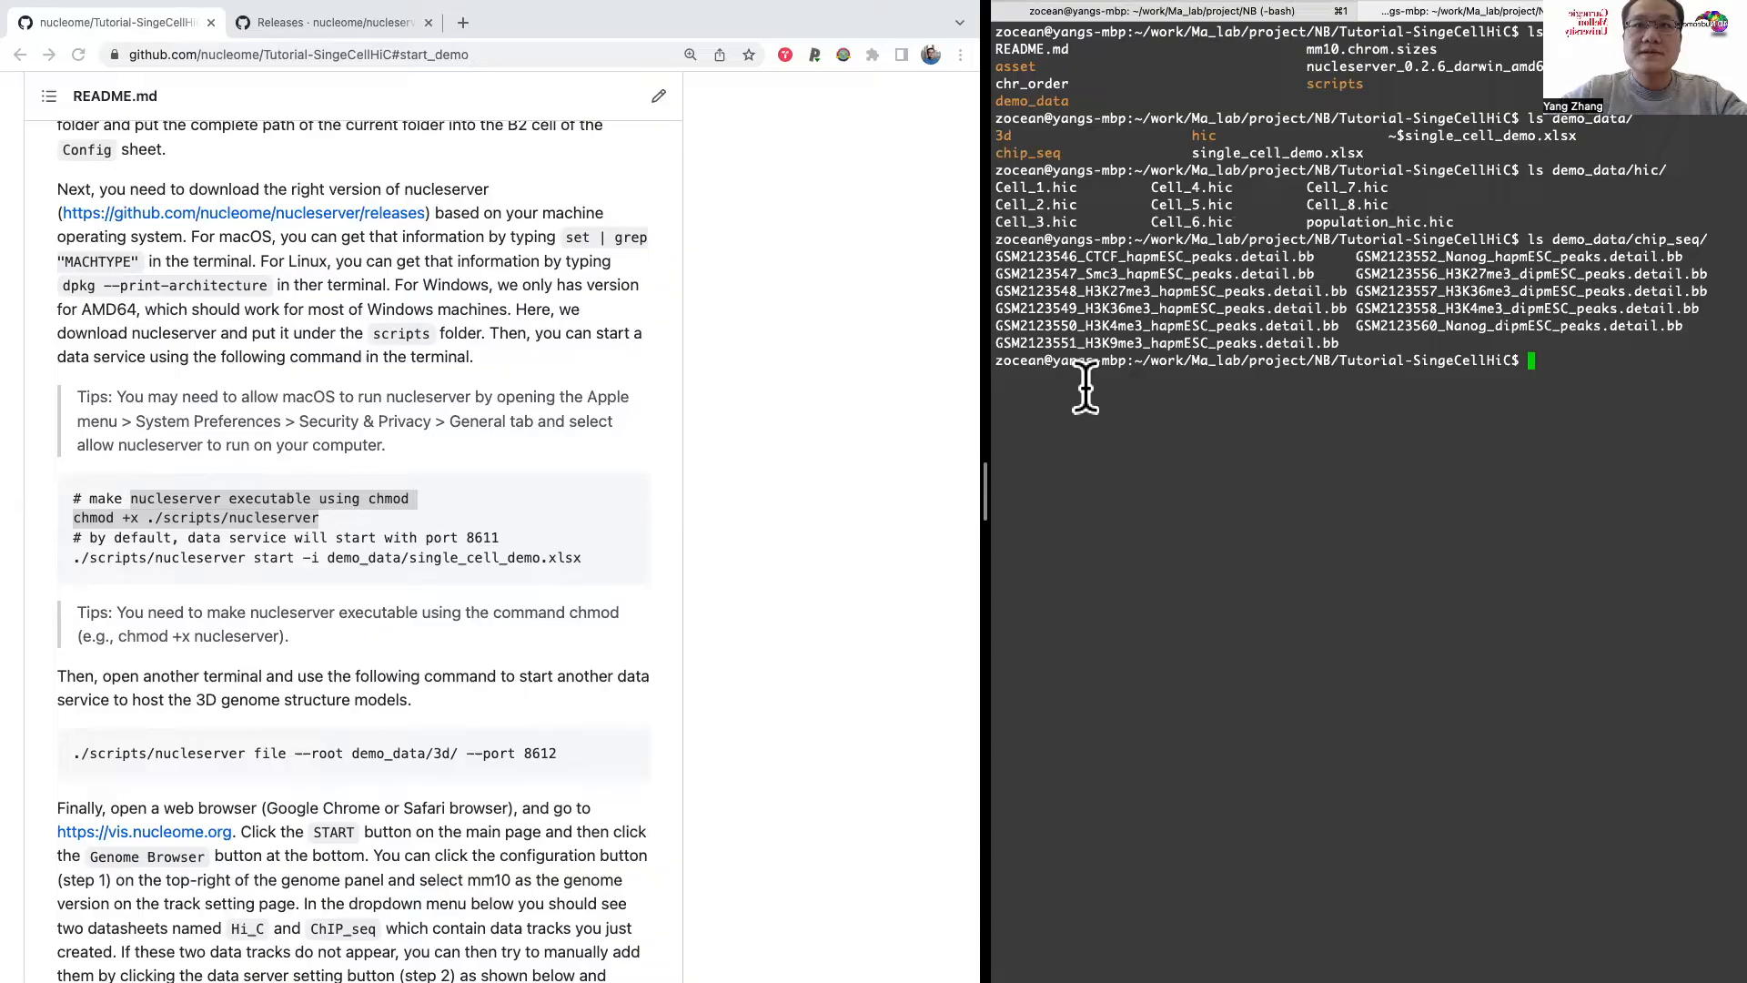
Step: Switch back to the Excel workbook and compare the Hi_C sheet's population_hic uri with the root path on the Config sheet
key("ctrl+Right")
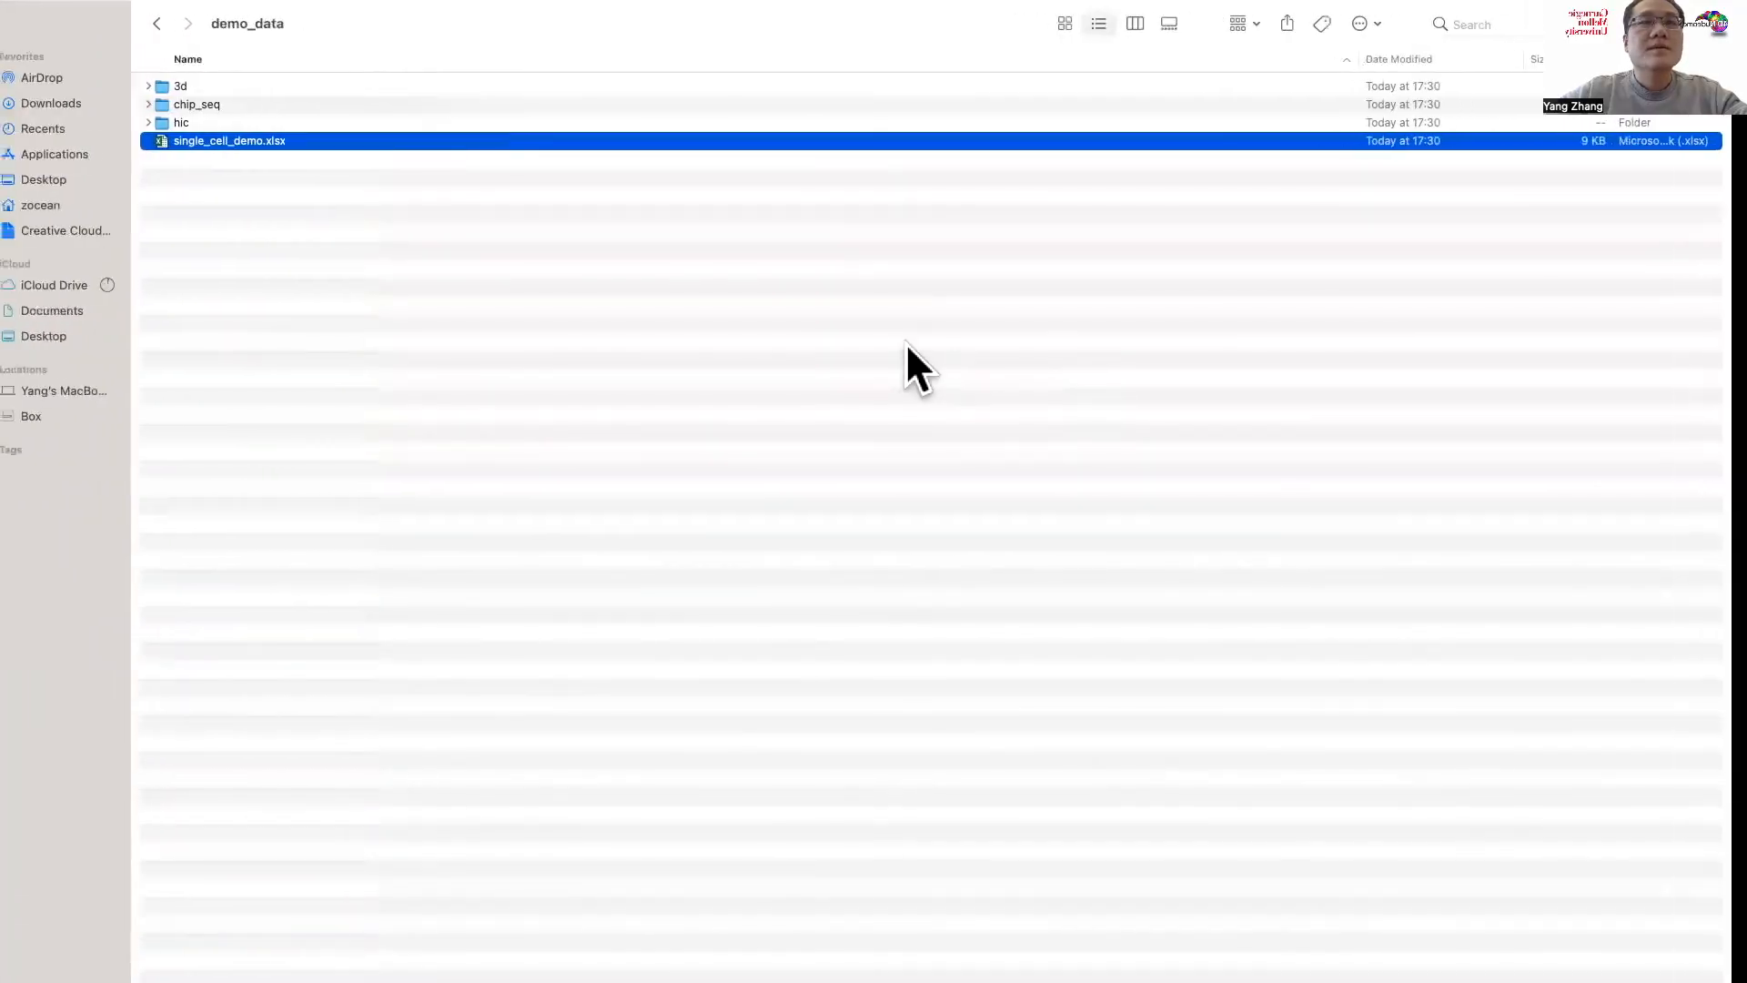
key("ctrl+Left")
key("ctrl+Left")
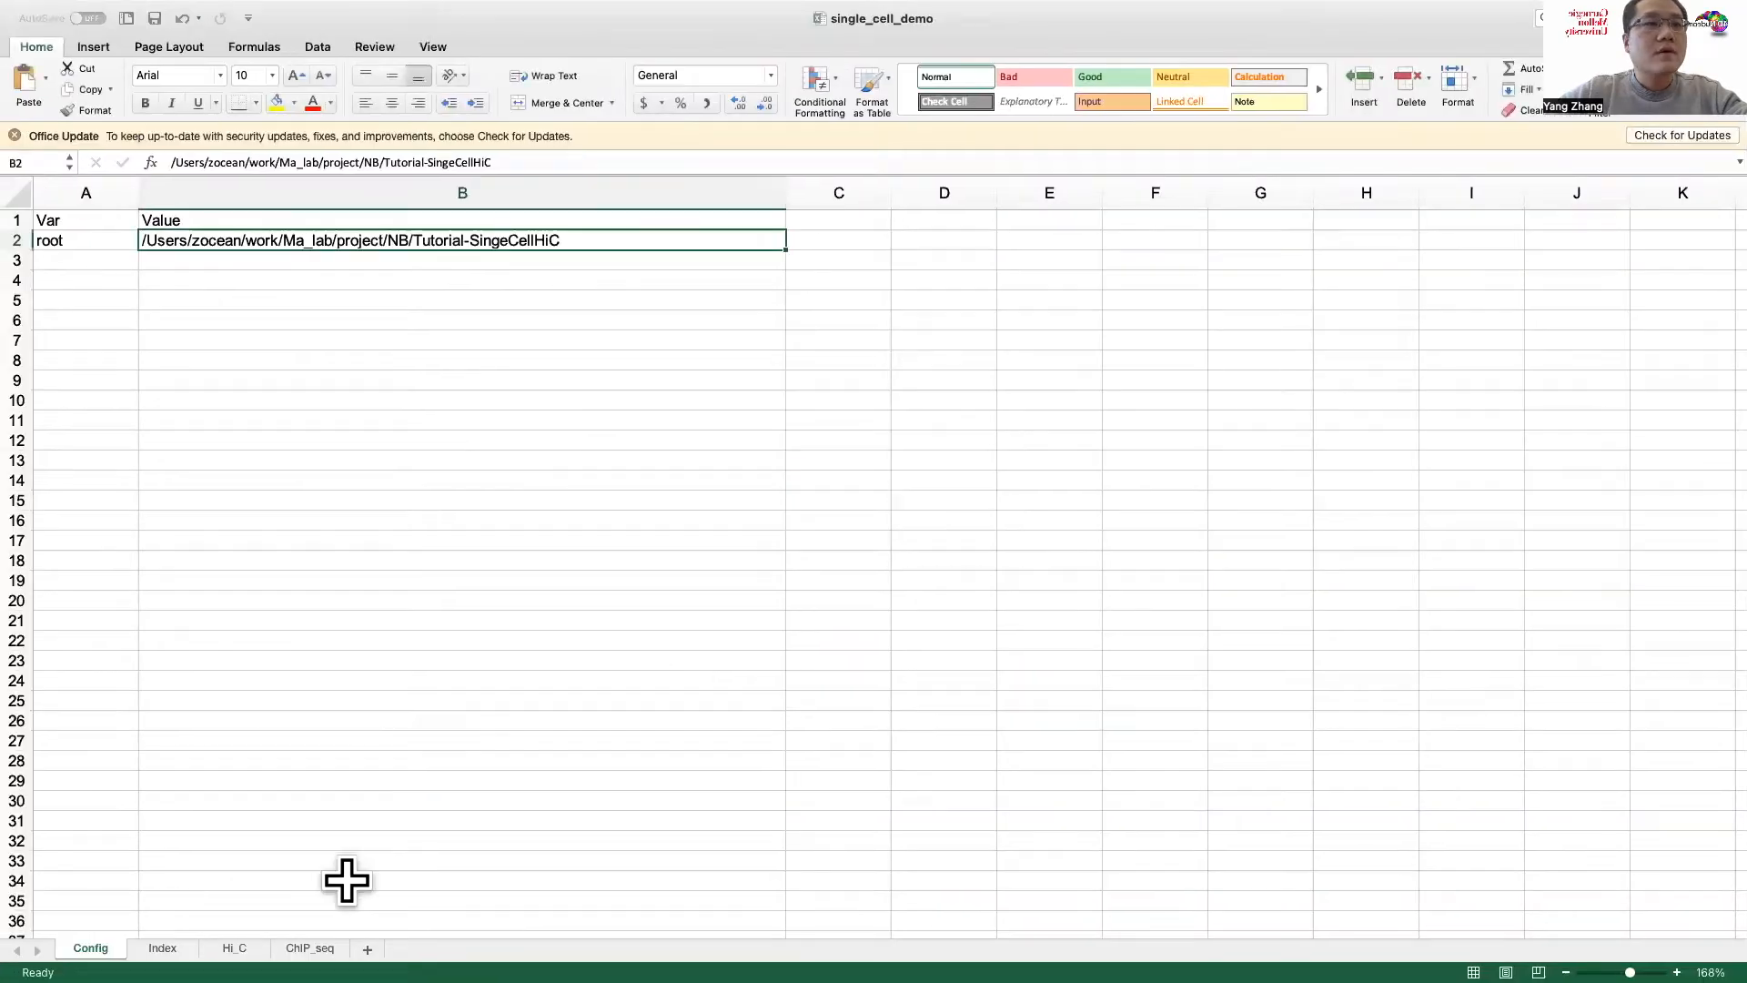
left_click(234, 948)
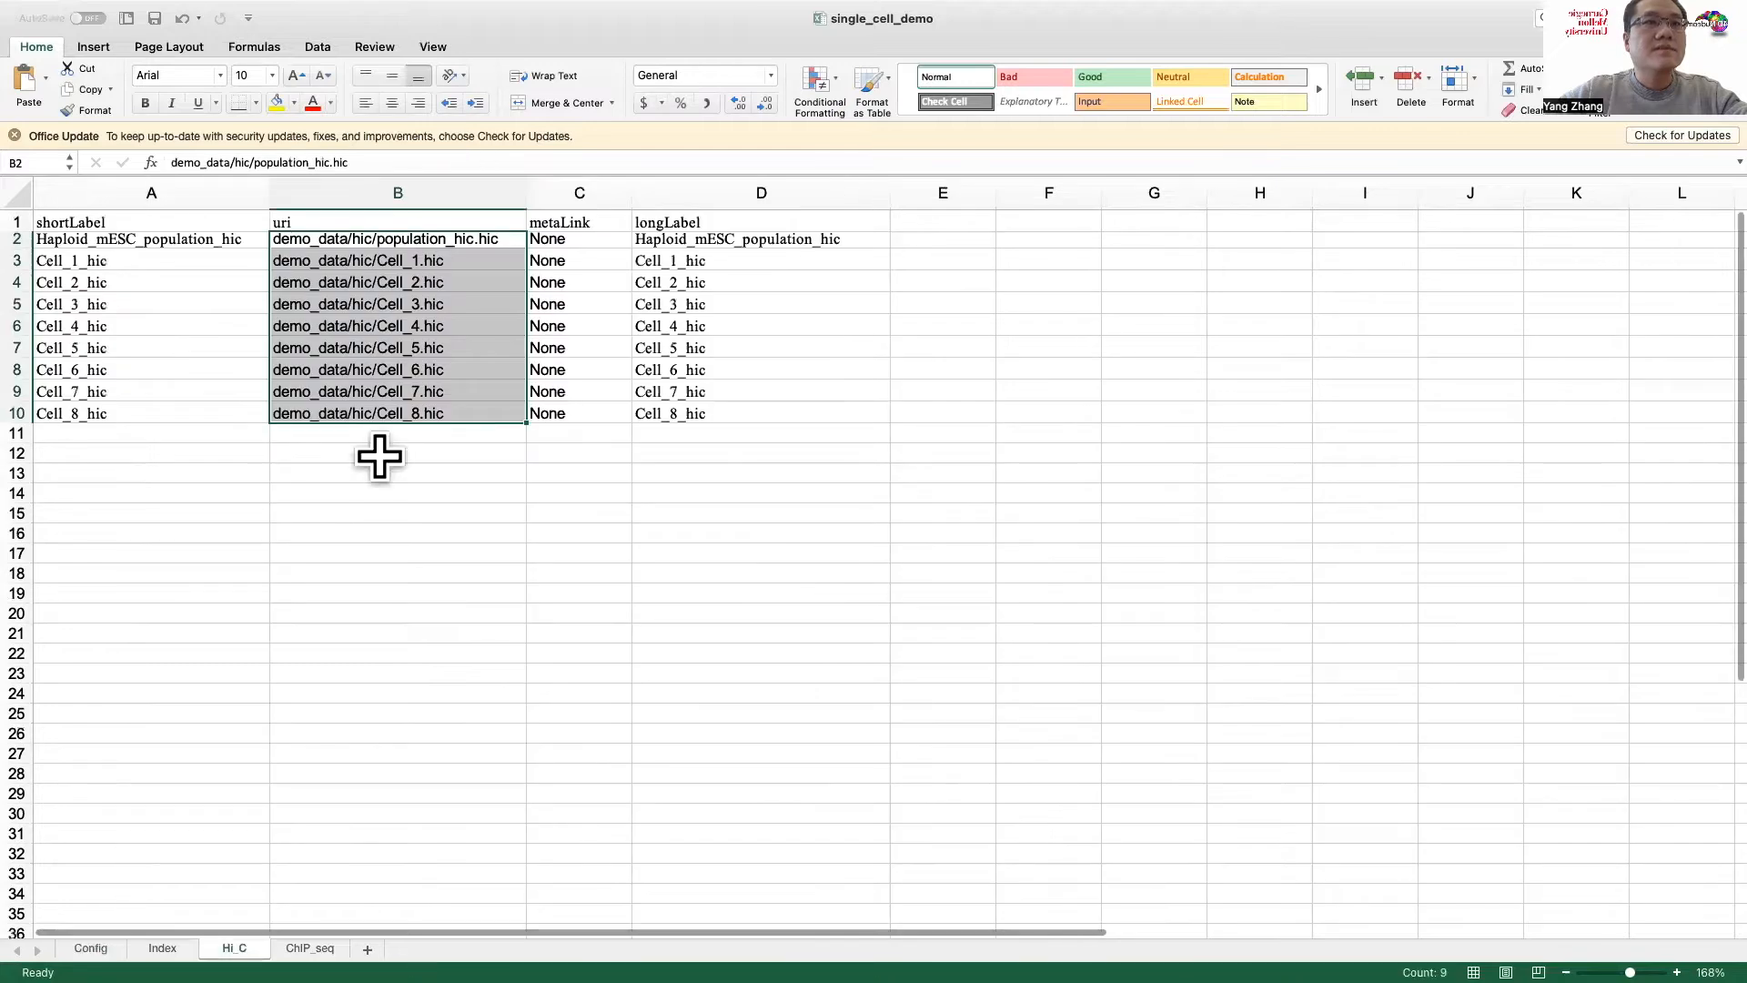
left_click(378, 305)
left_click(373, 237)
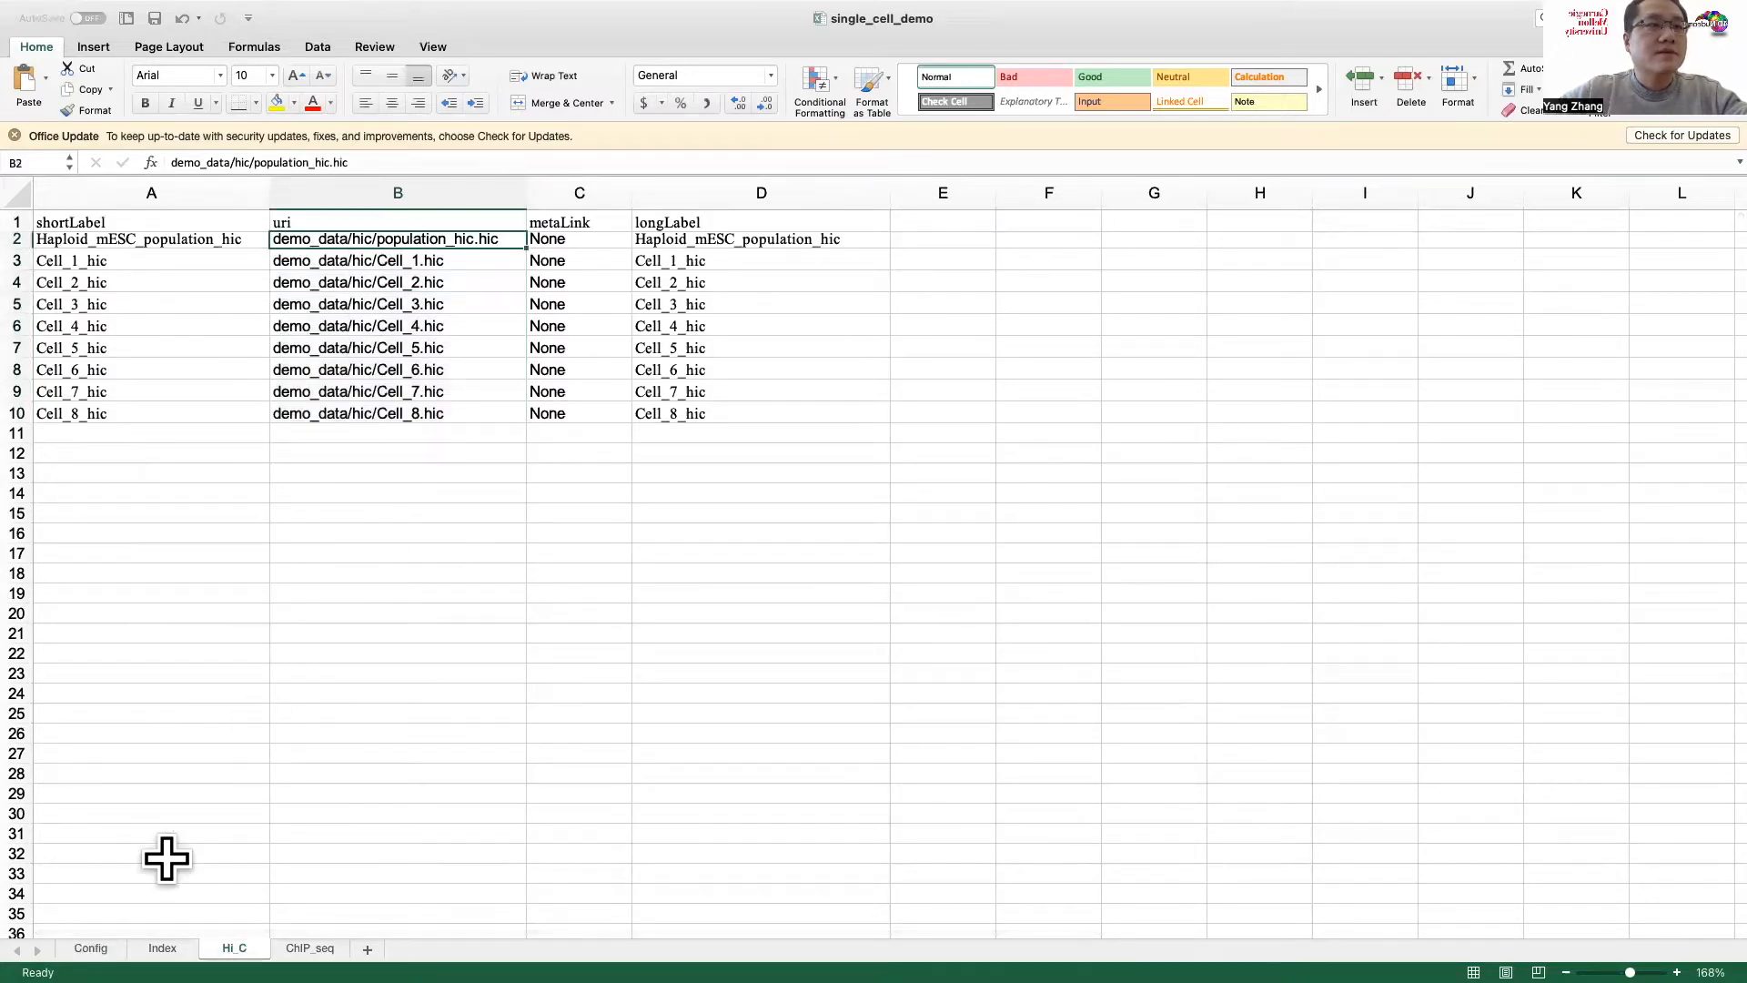
left_click(94, 949)
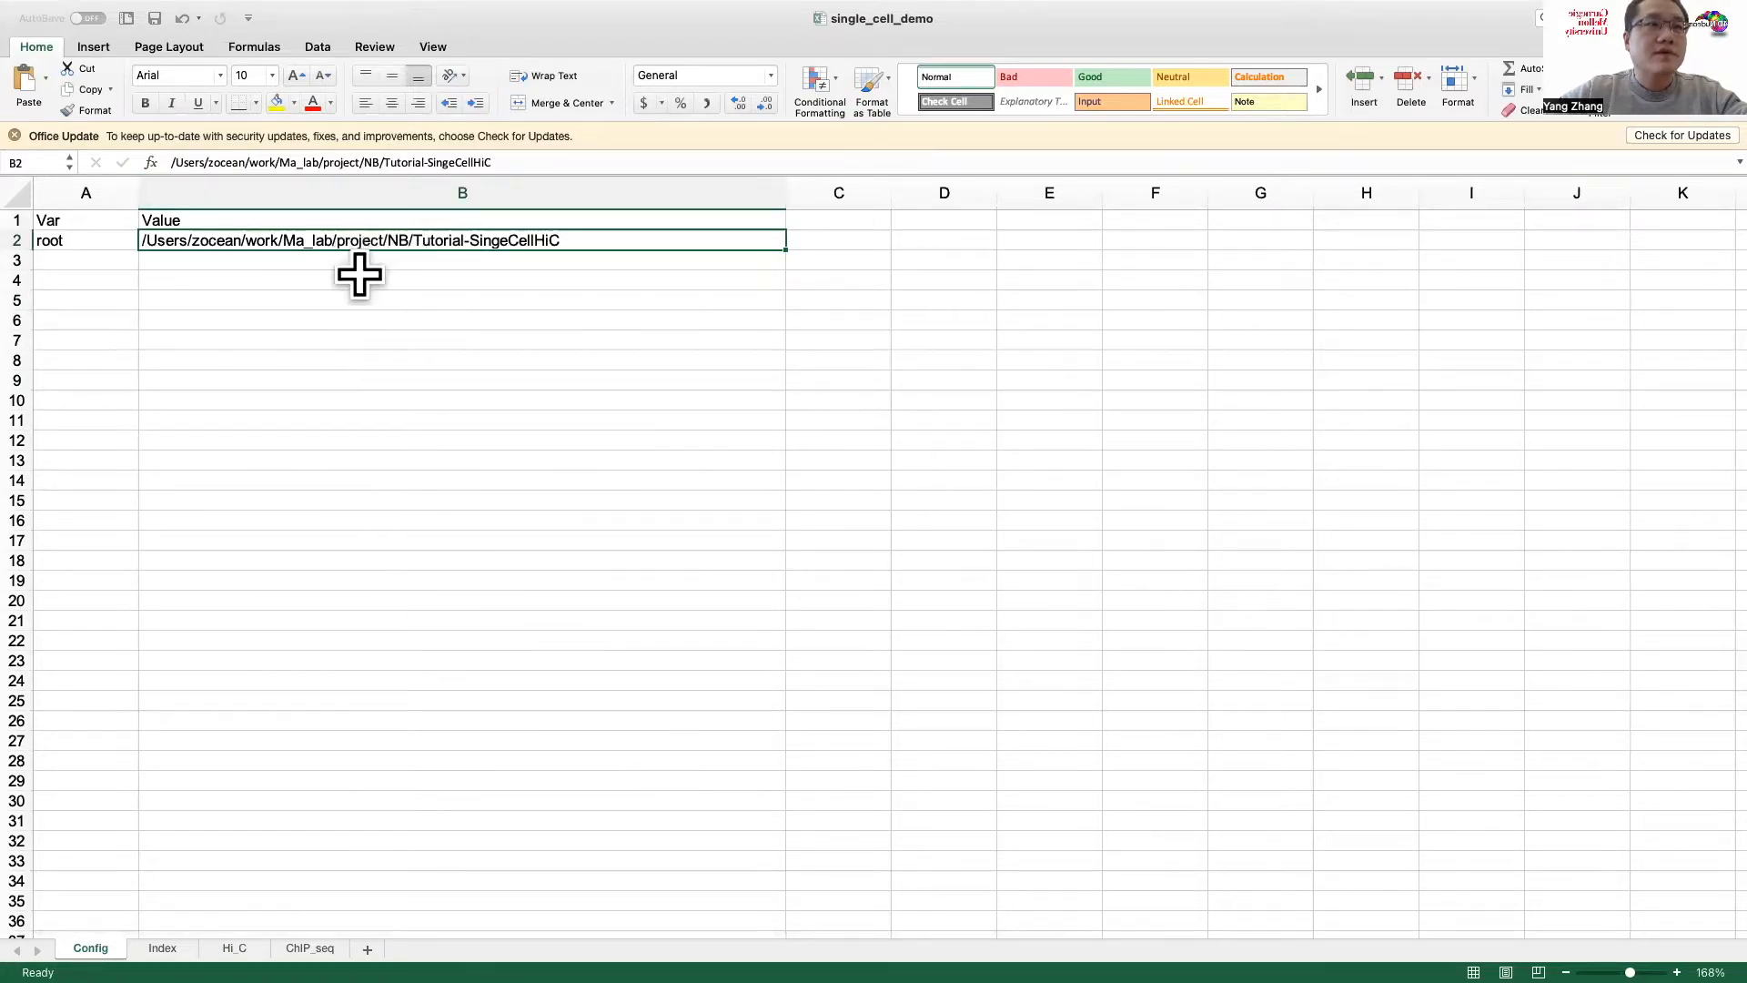
Step: Examine the metaLink and longLabel columns of the Hi_C sheet
left_click(234, 948)
left_click(577, 222)
left_click(573, 239)
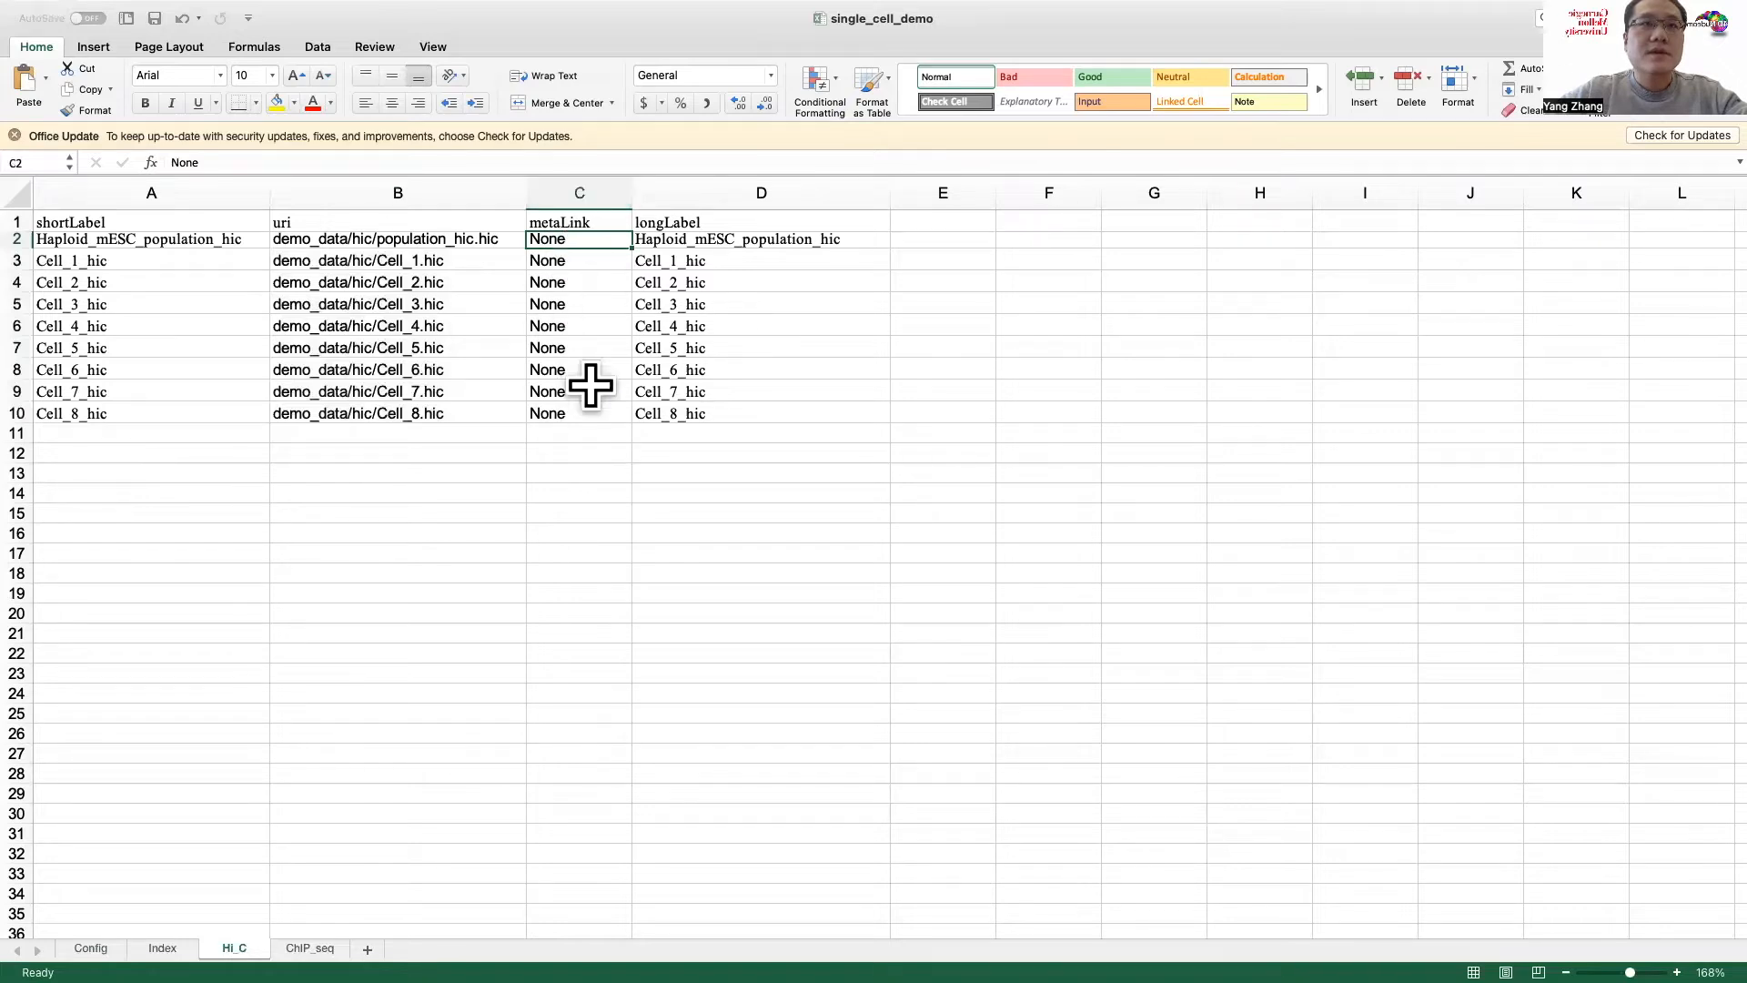
left_click(683, 224)
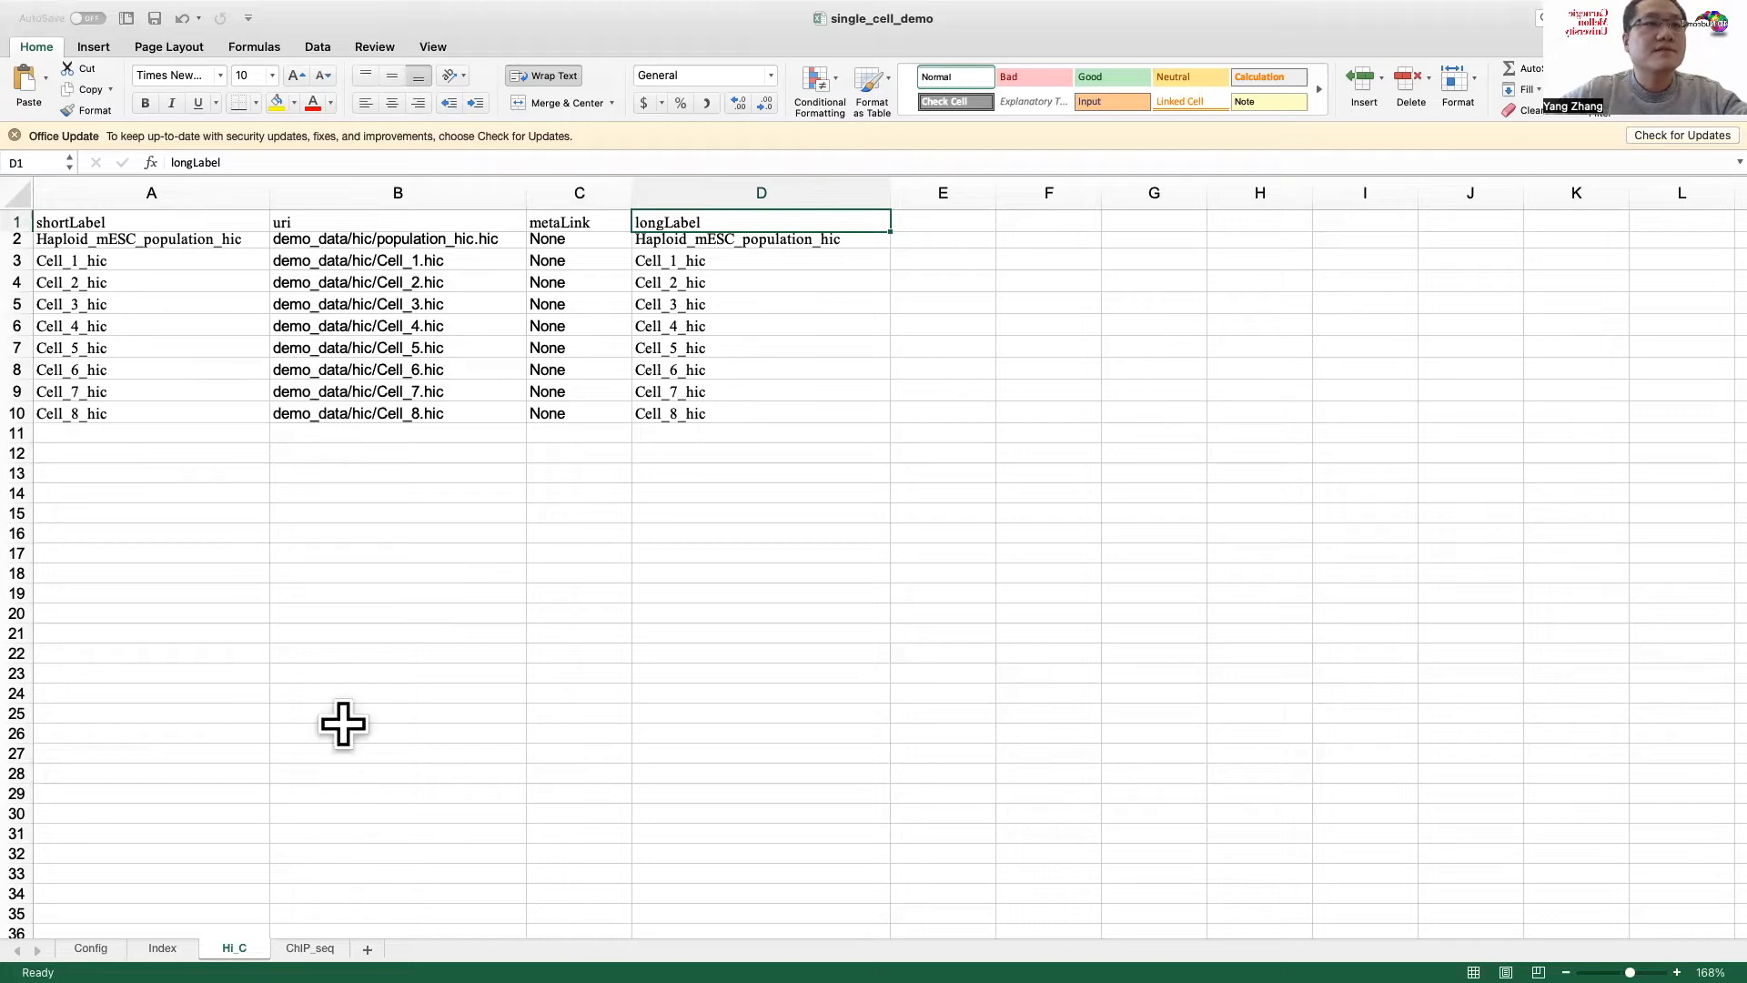
scroll(286, 905, "up", 1)
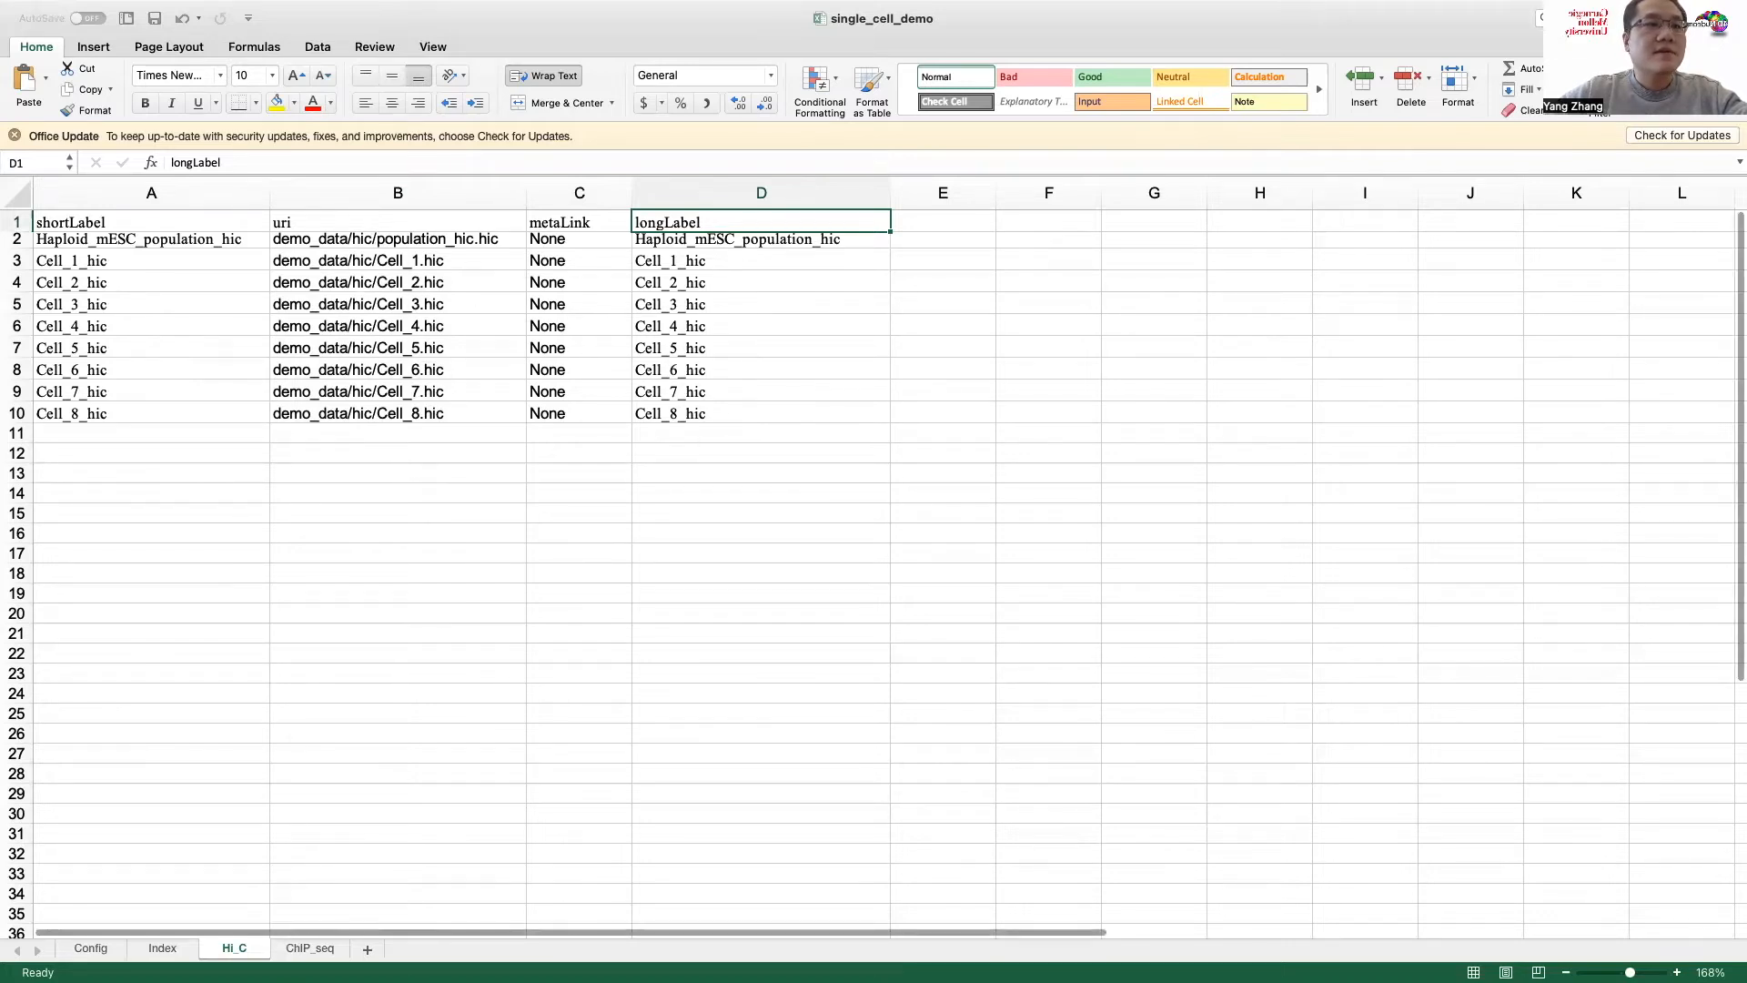
Step: Open the ChIP_seq sheet and examine its shortLabel, uri, metaLink and longLabel columns
left_click(310, 949)
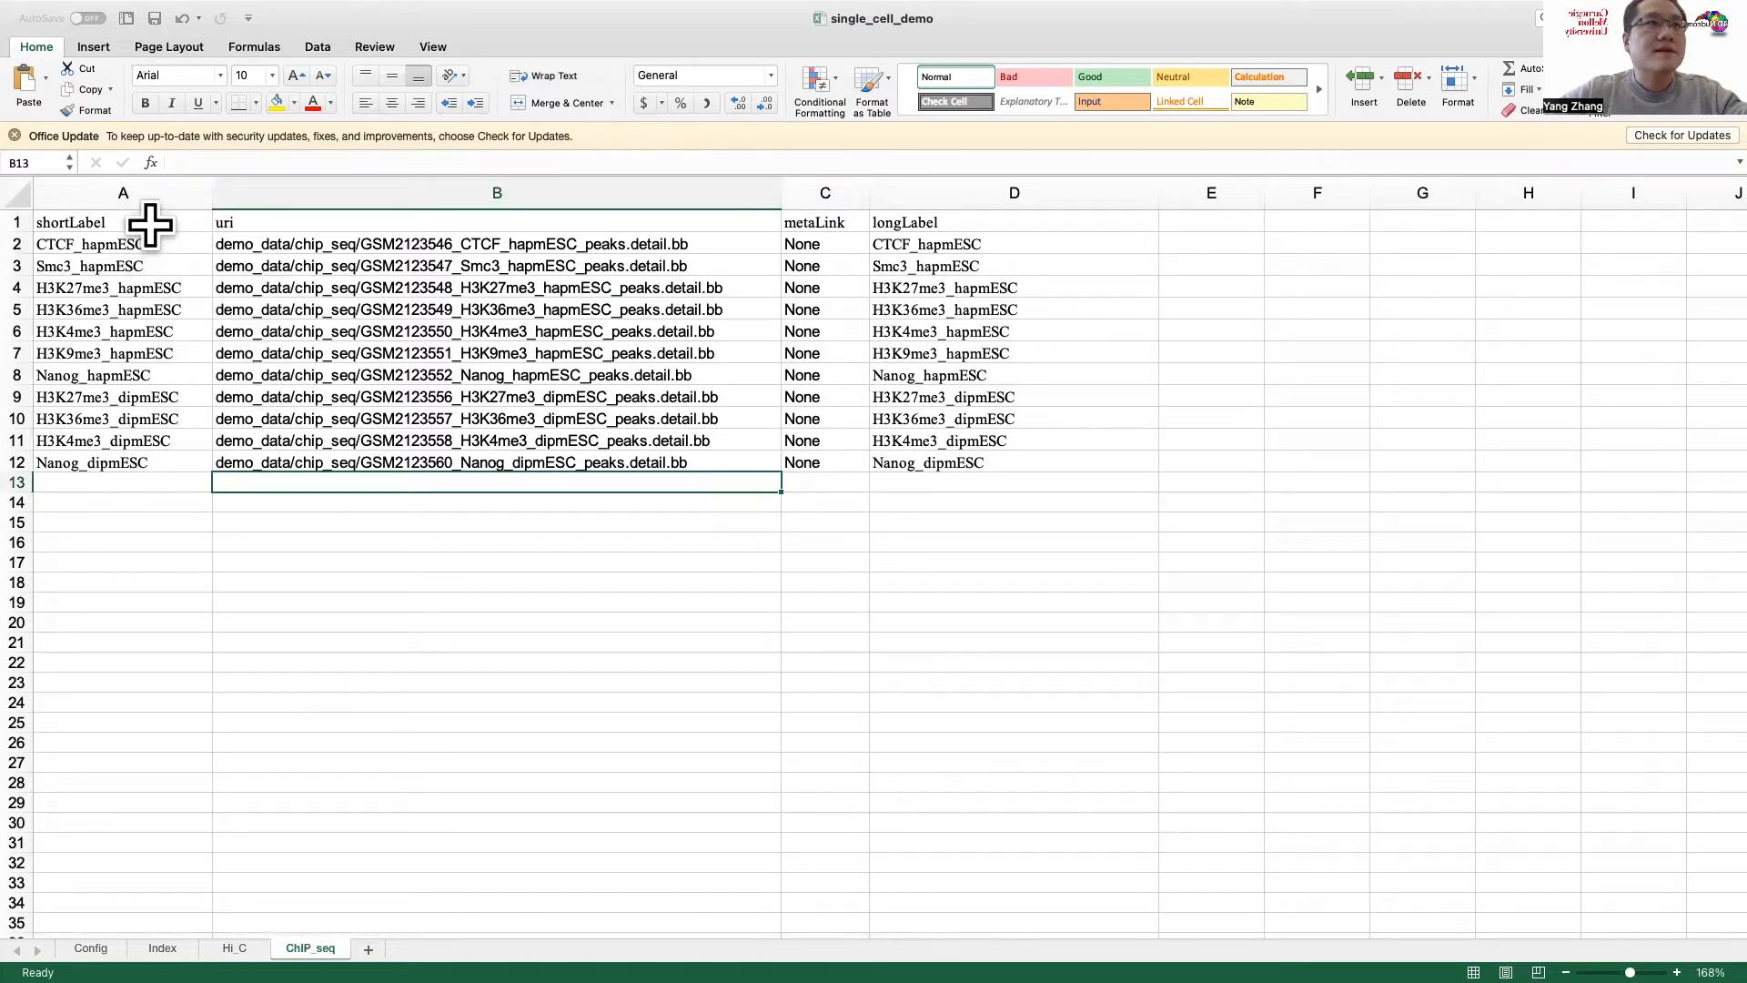
left_click(156, 187)
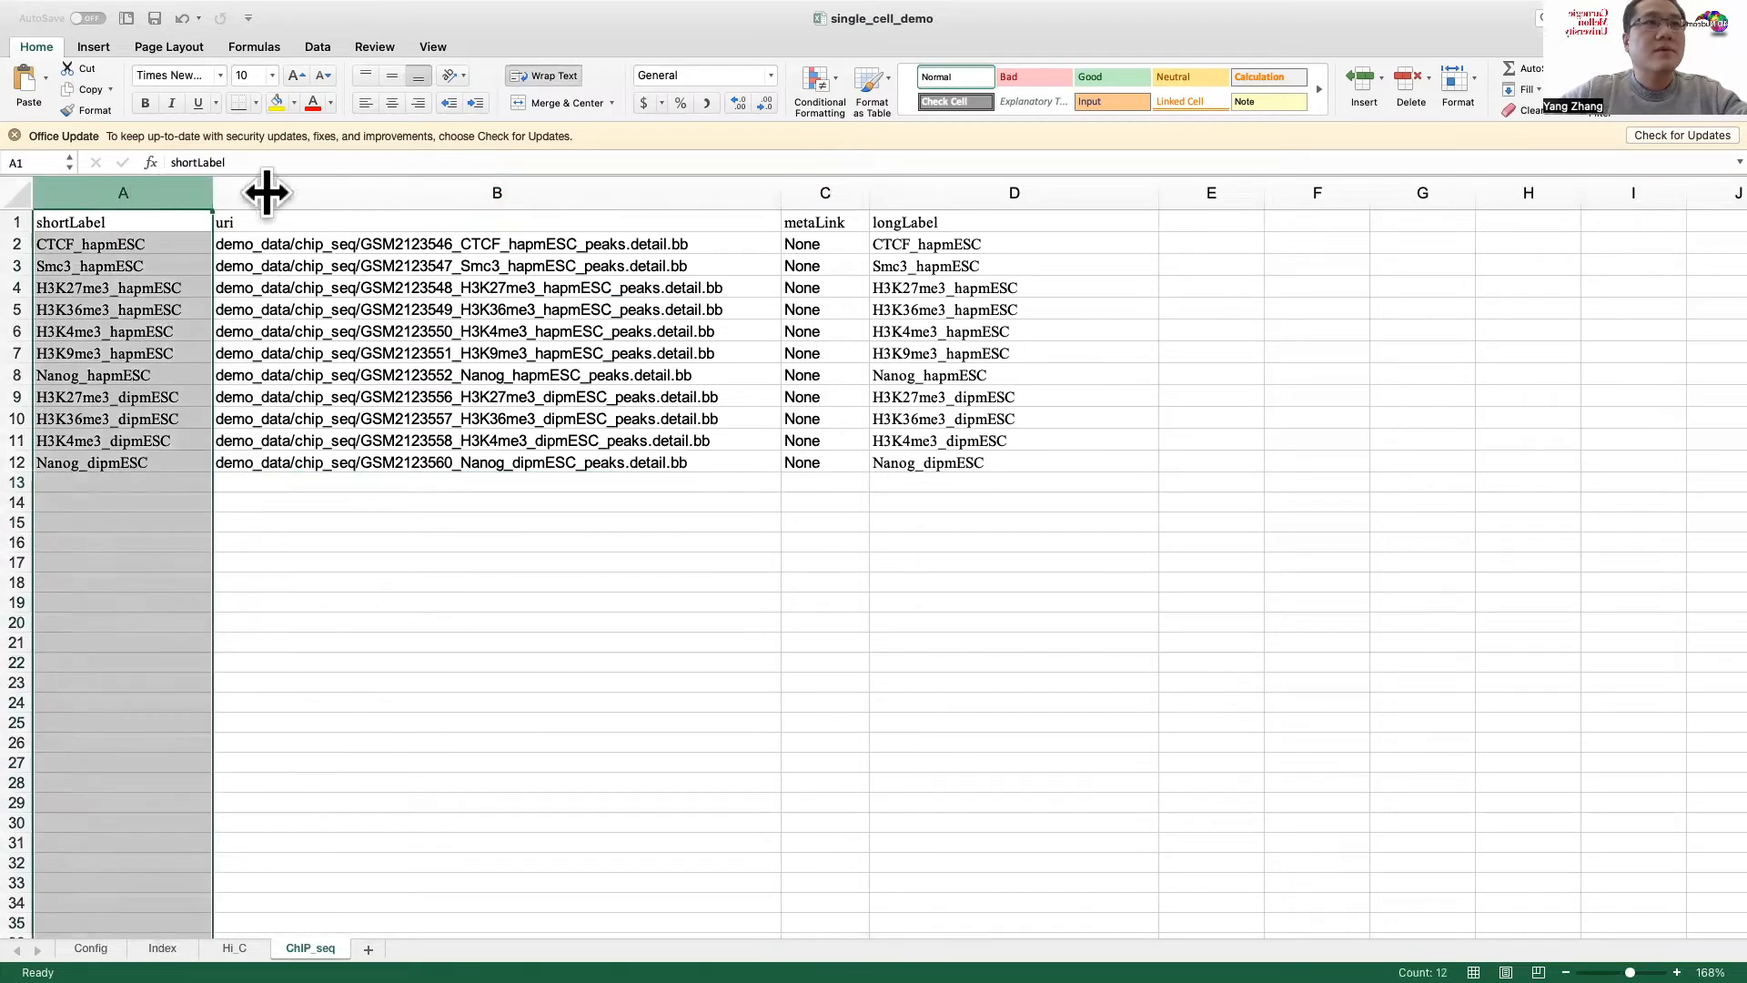
left_click(368, 191)
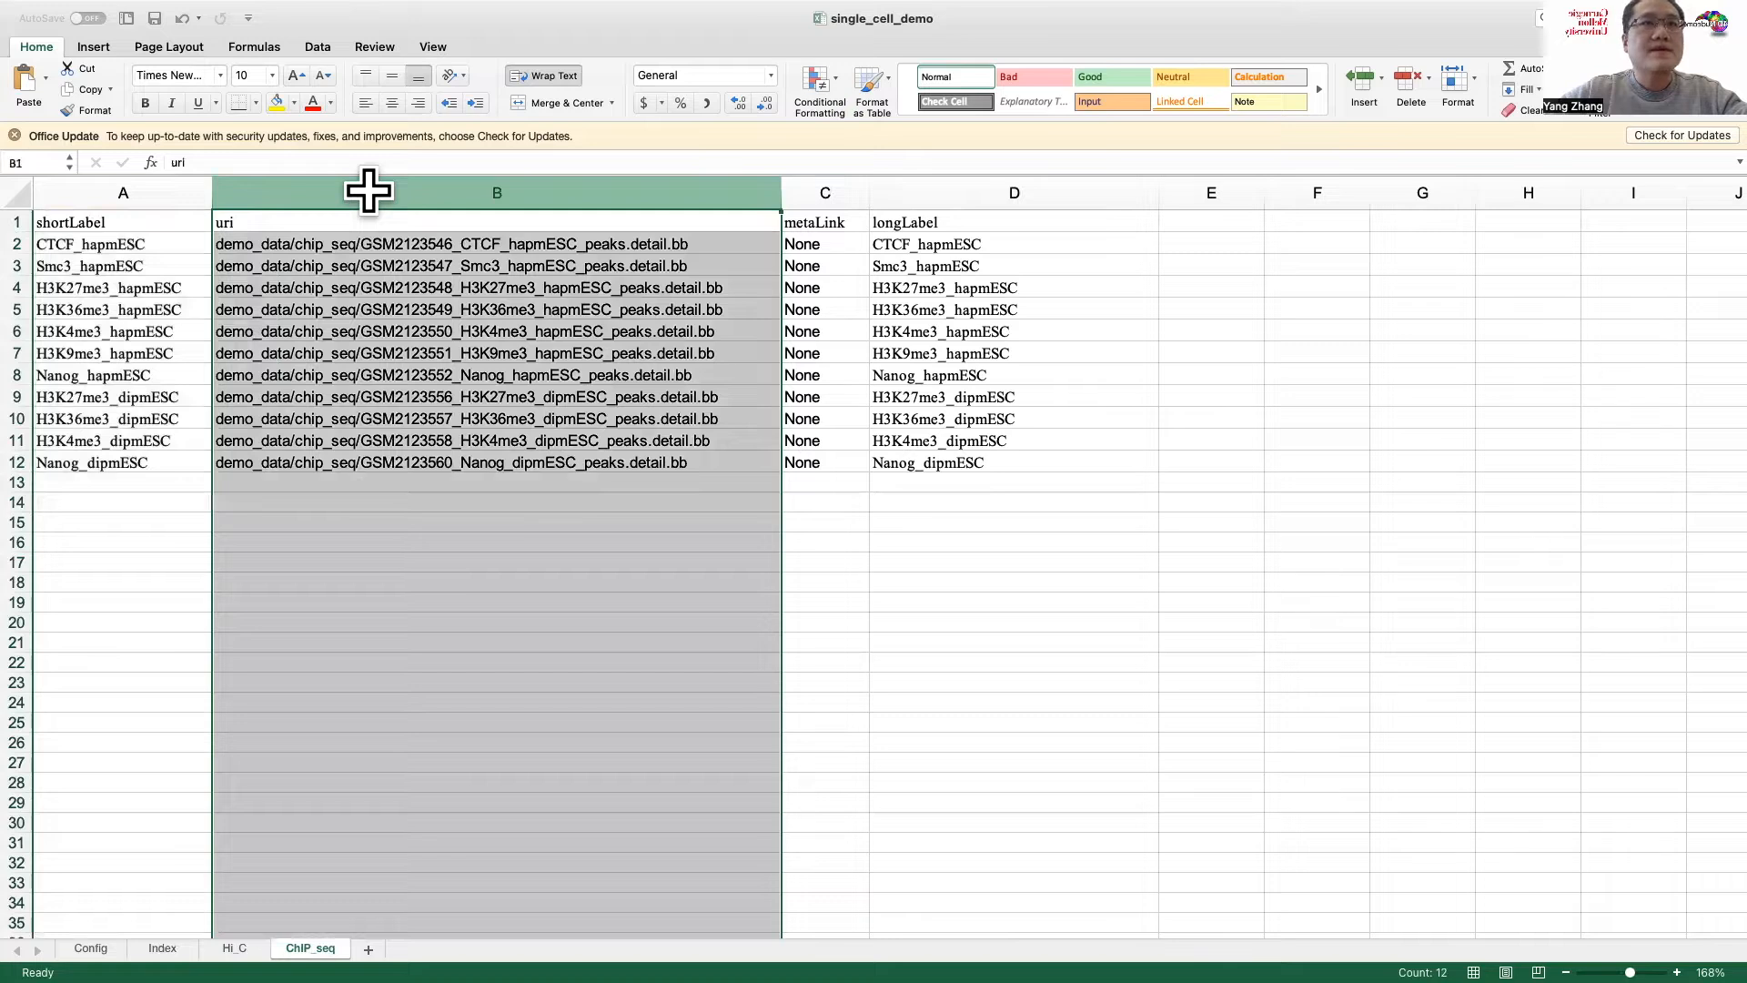
left_click(378, 239)
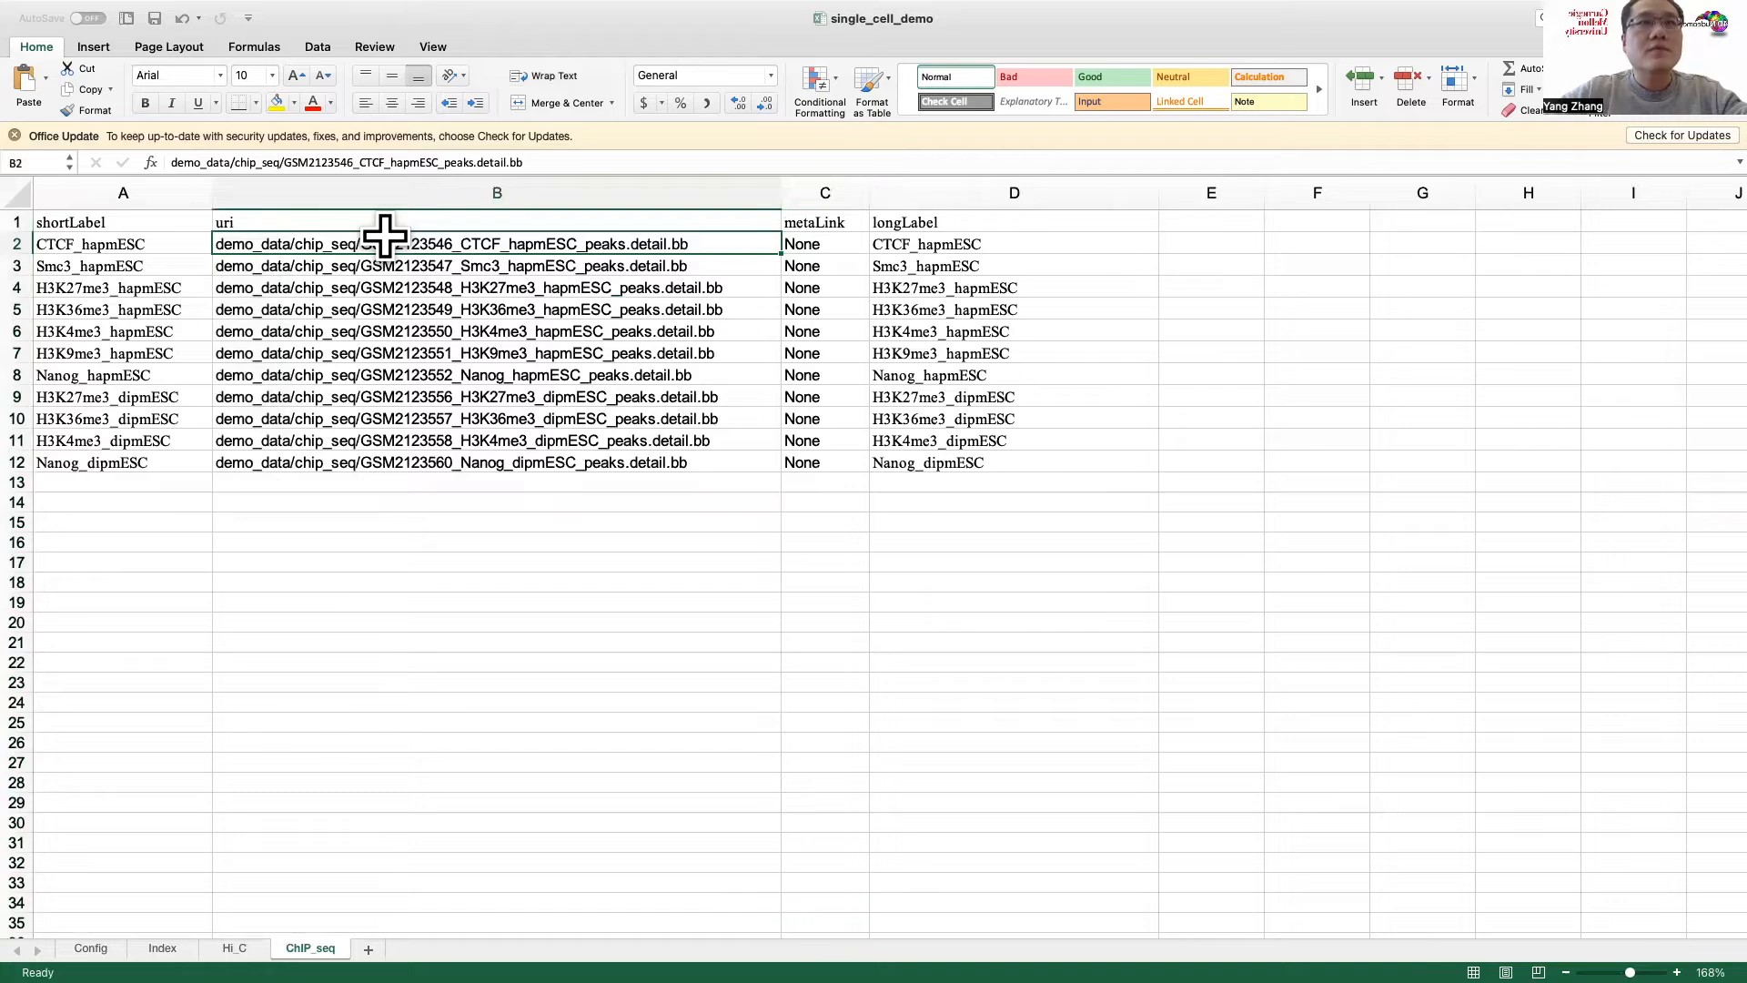
left_click(823, 240)
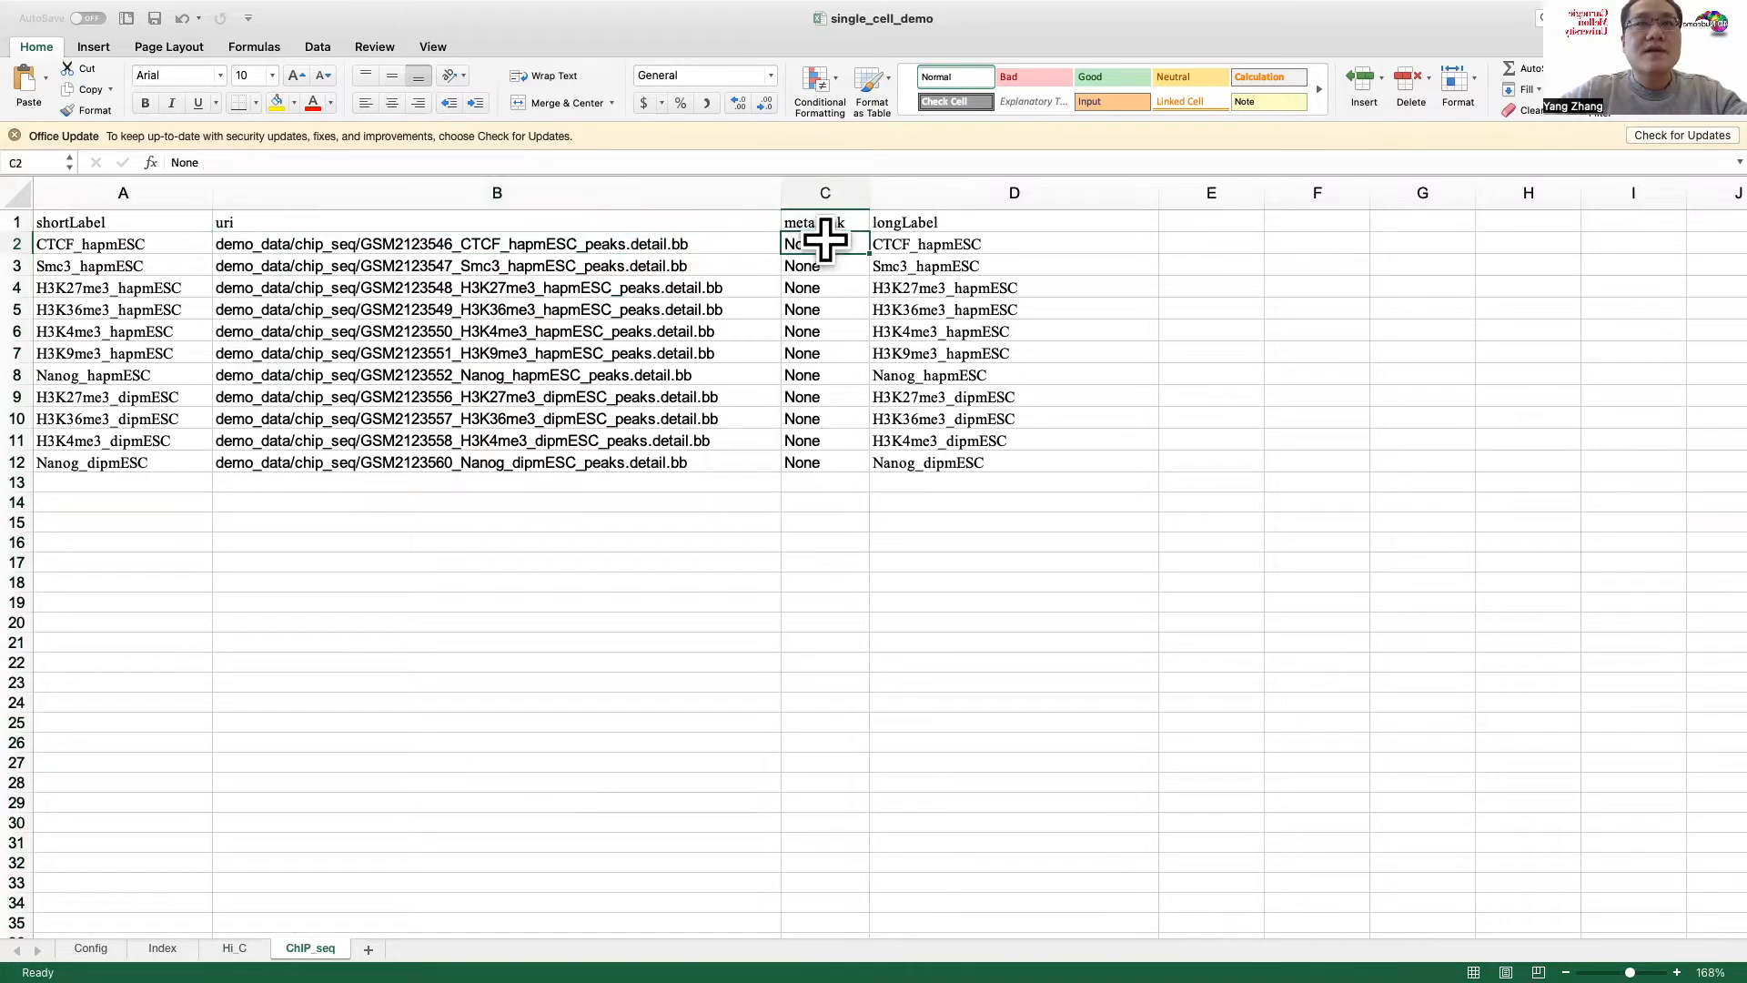
left_click(910, 241)
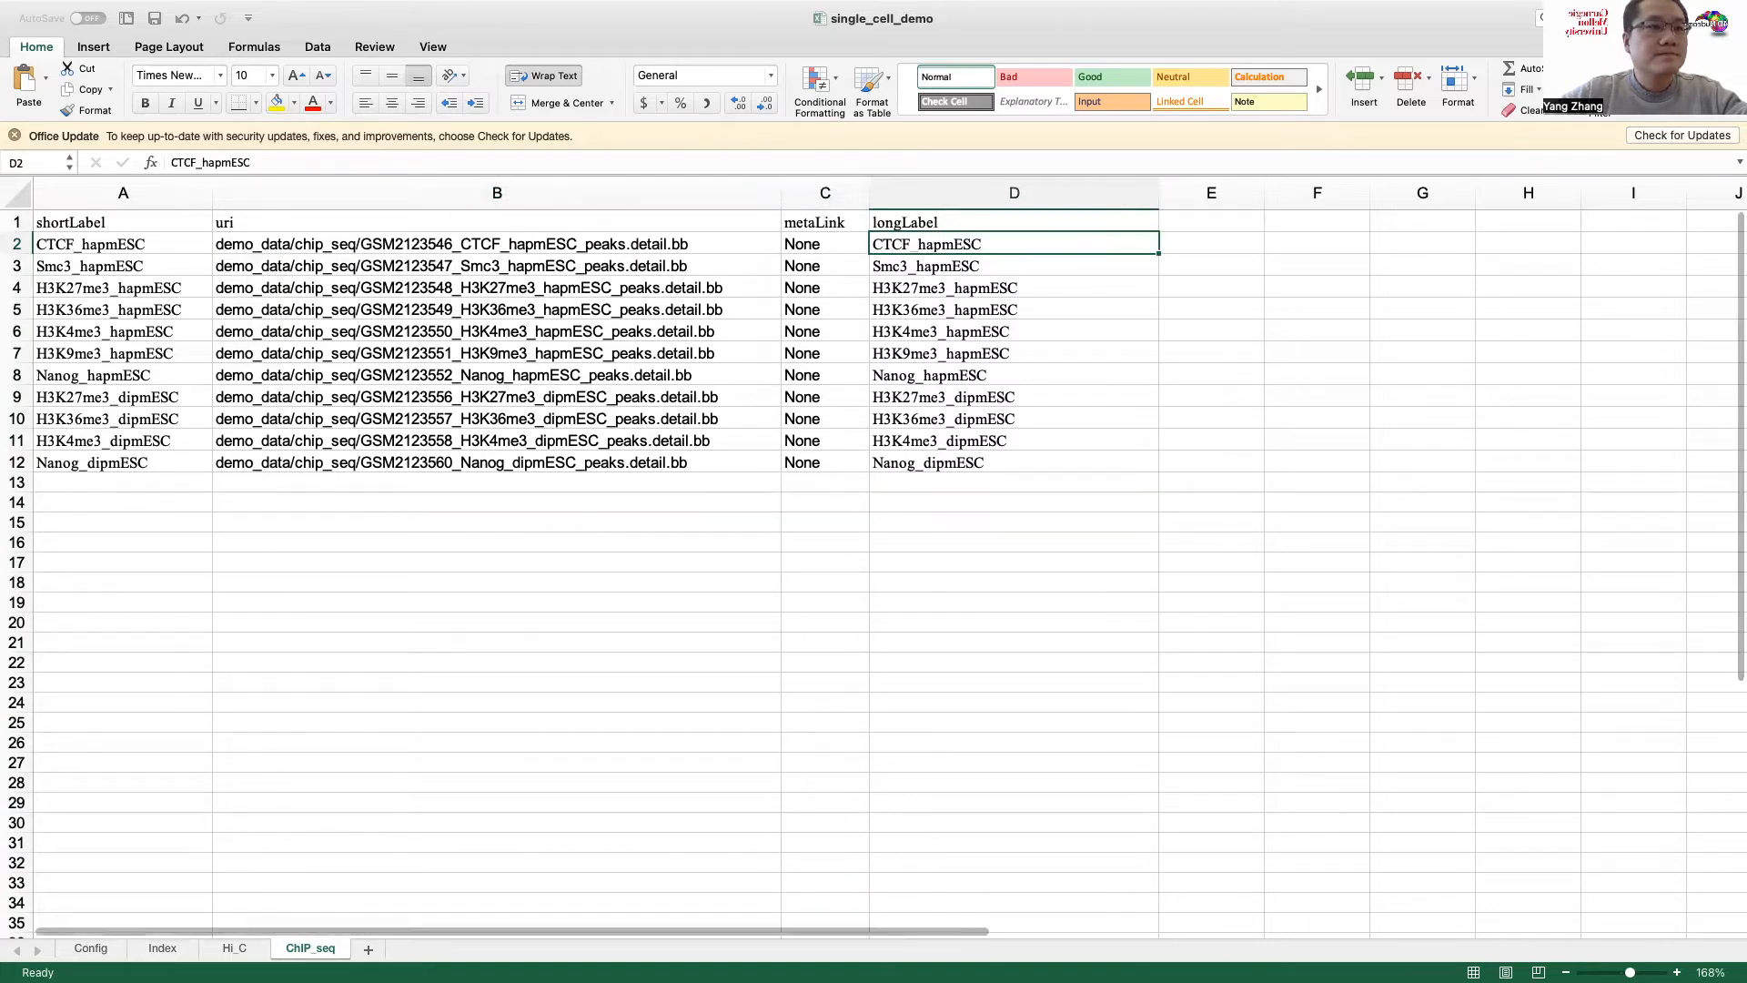
Step: Review the Index sheet's second Name column and the root path in cell B2 of the Config sheet
left_click(162, 947)
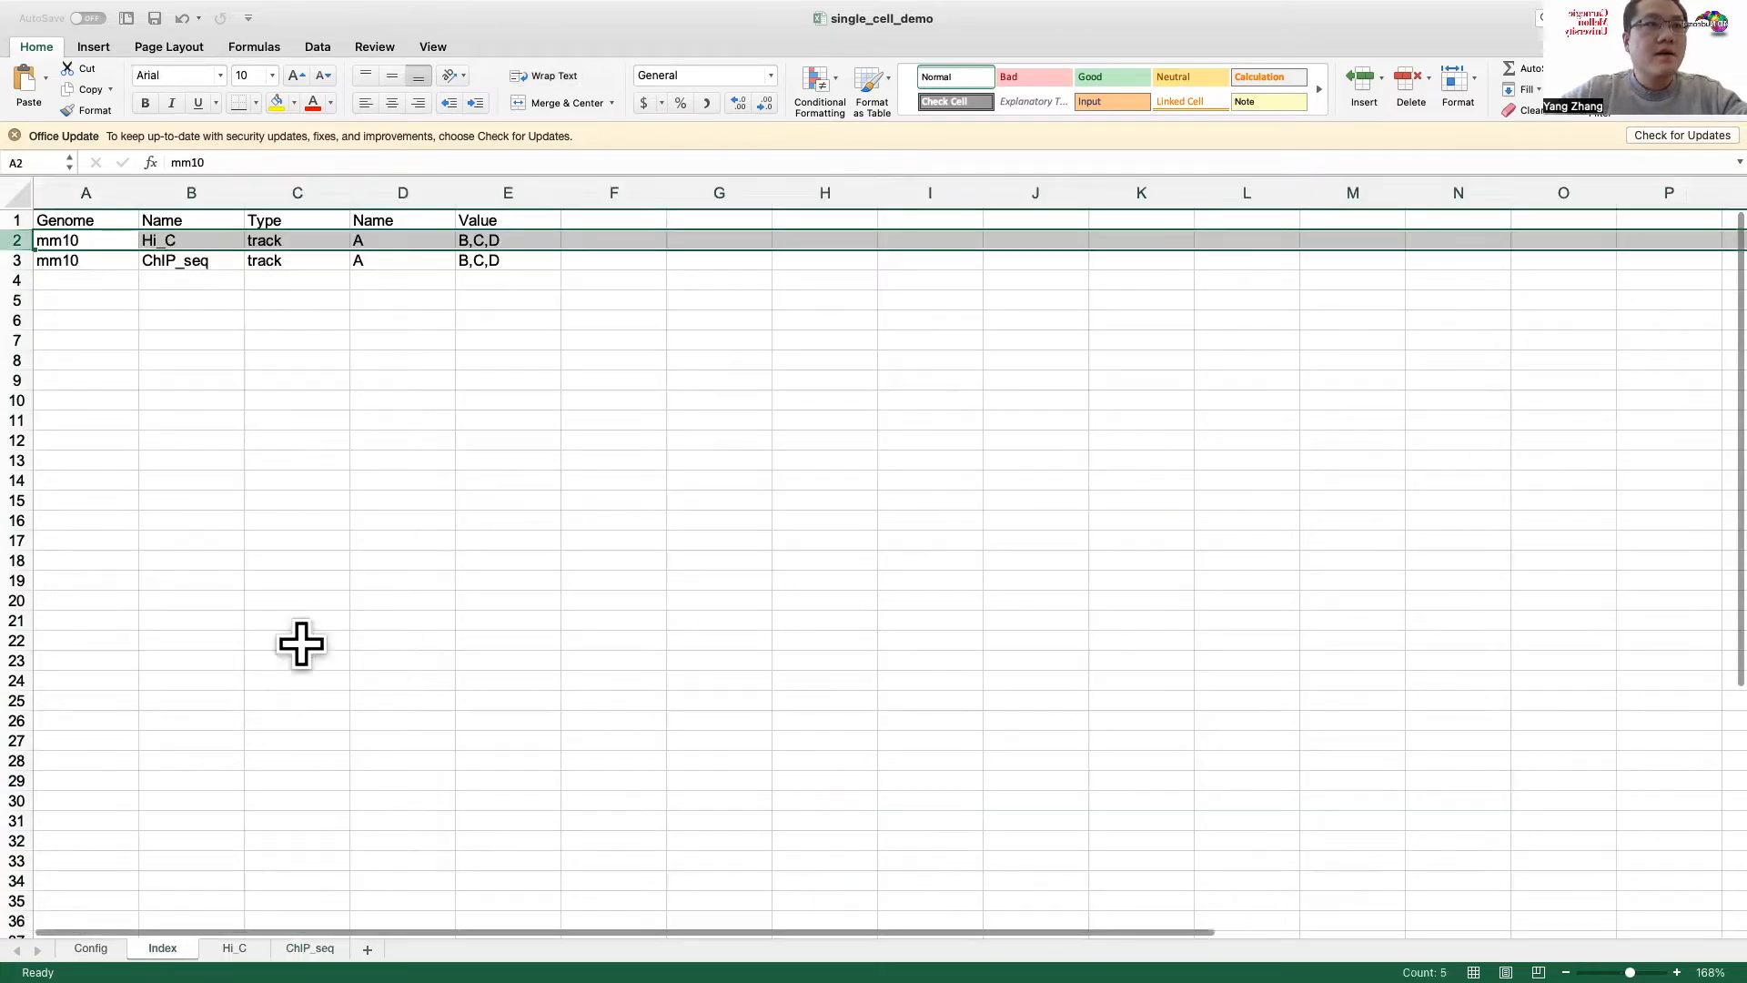
left_click(421, 261)
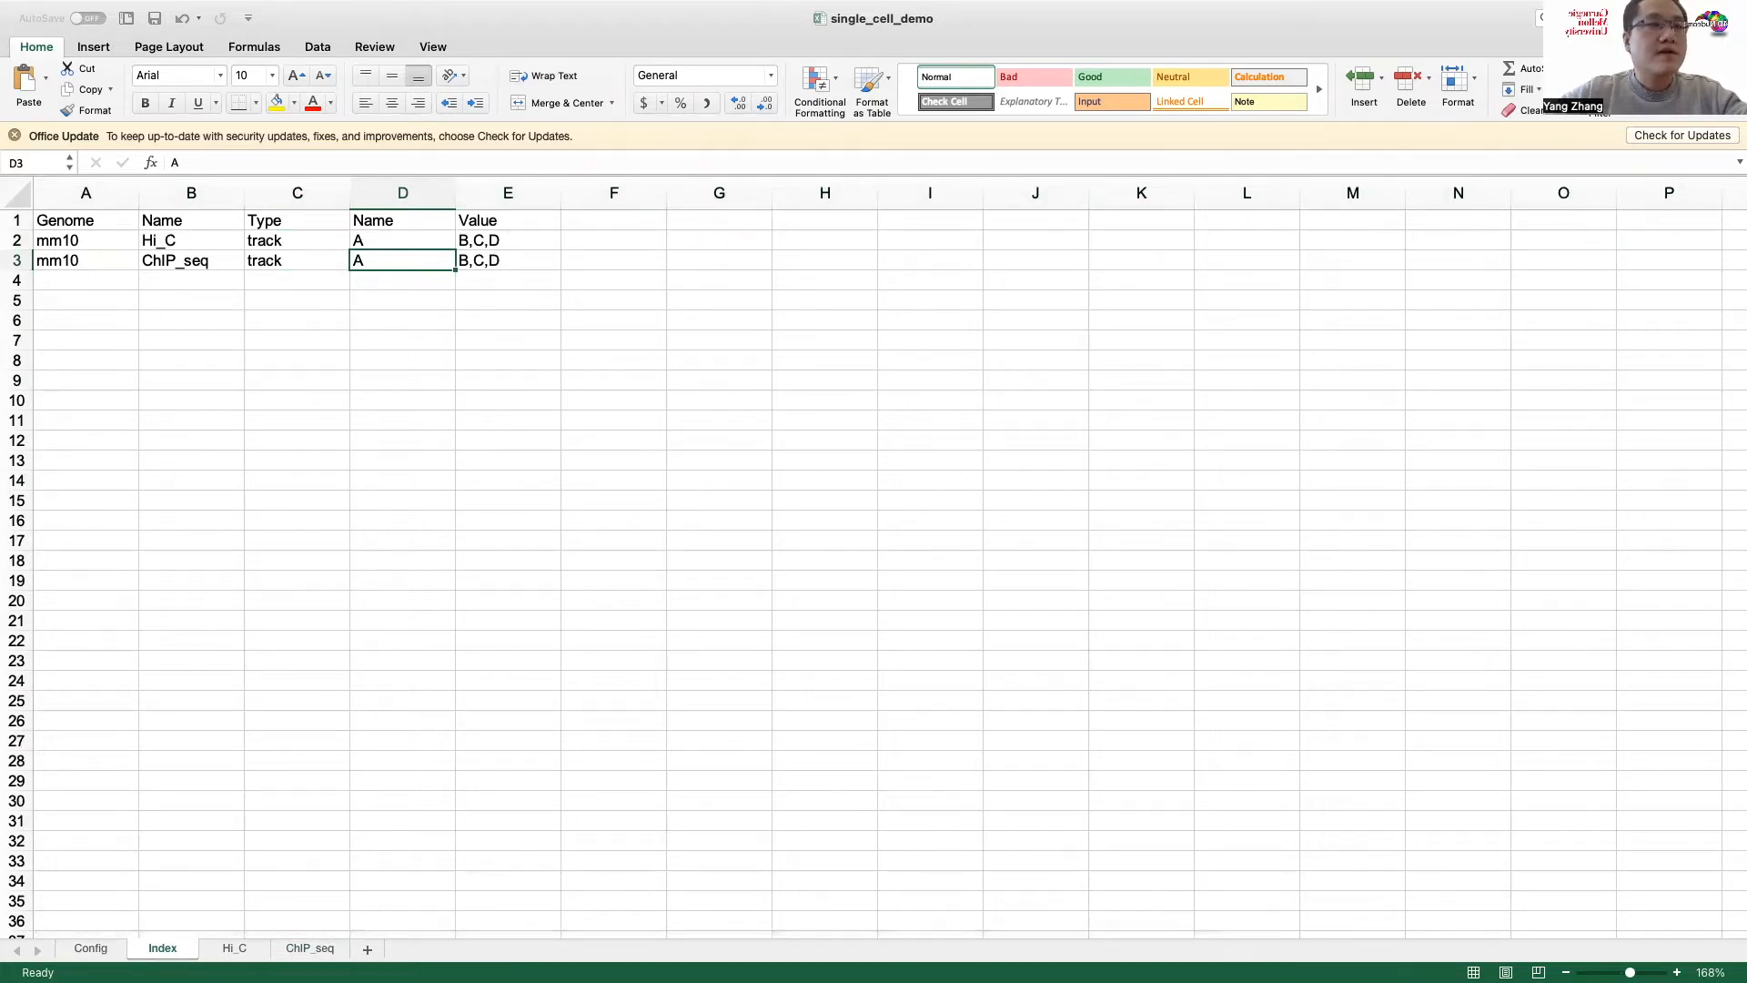
key("ctrl+Page_Up")
left_click(288, 258)
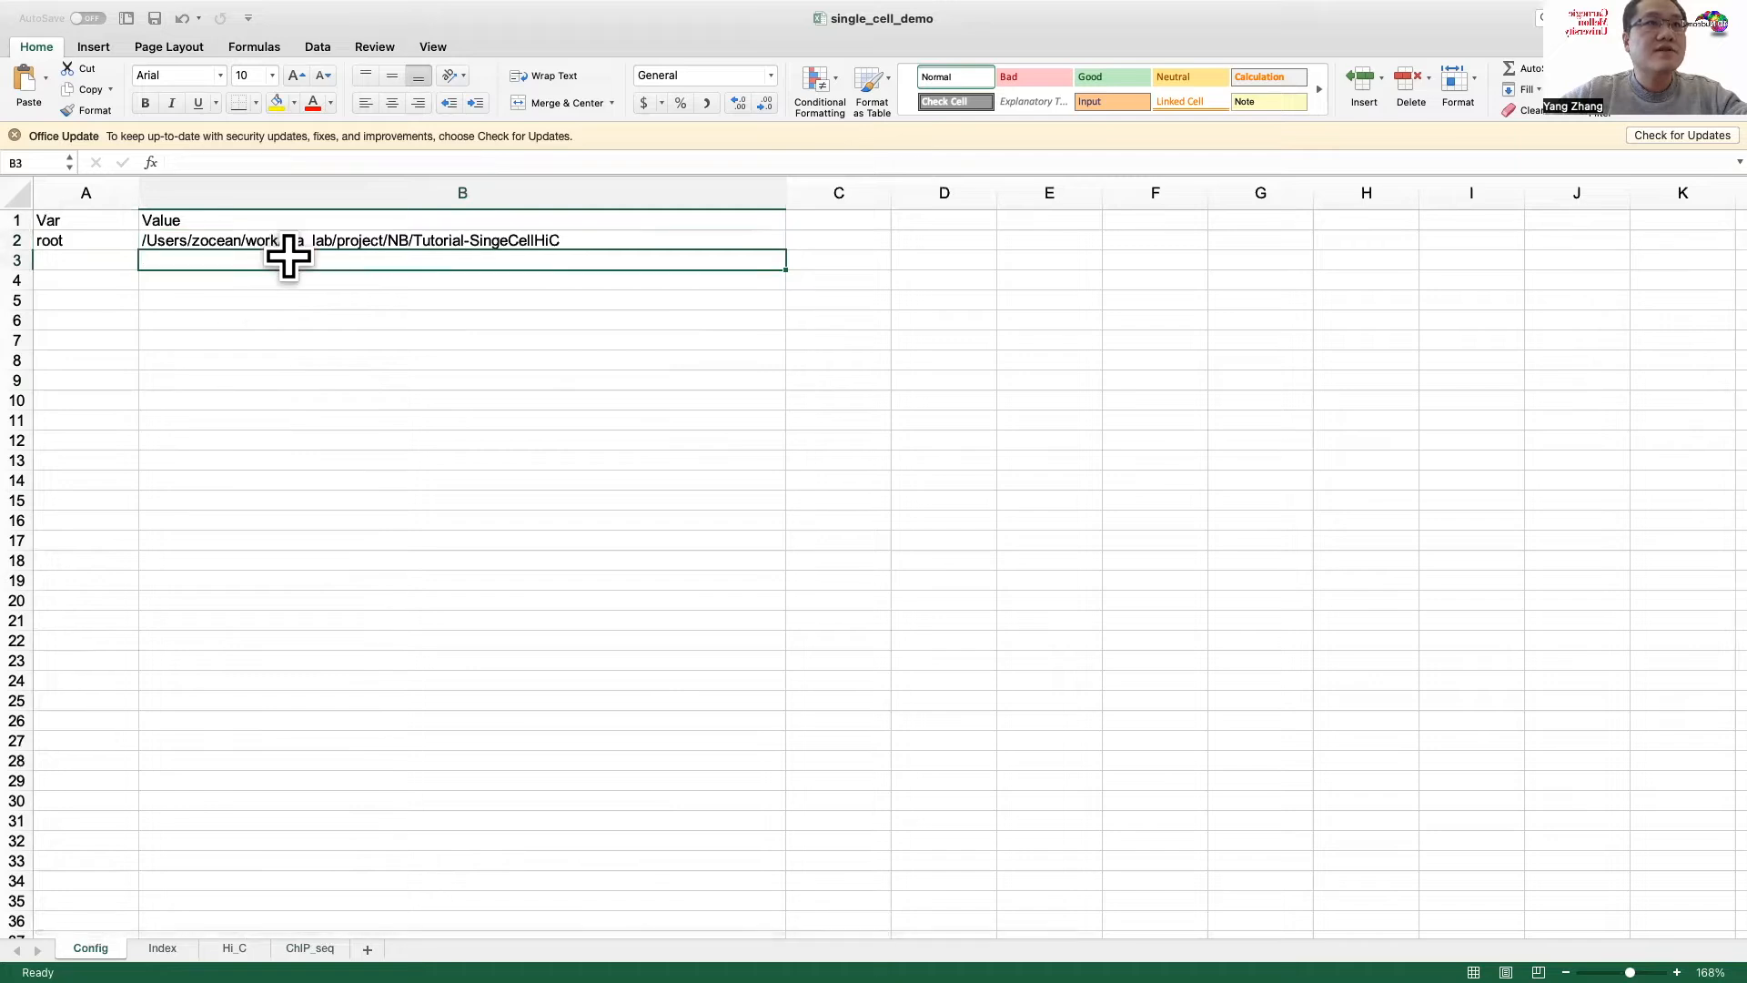
left_click(296, 241)
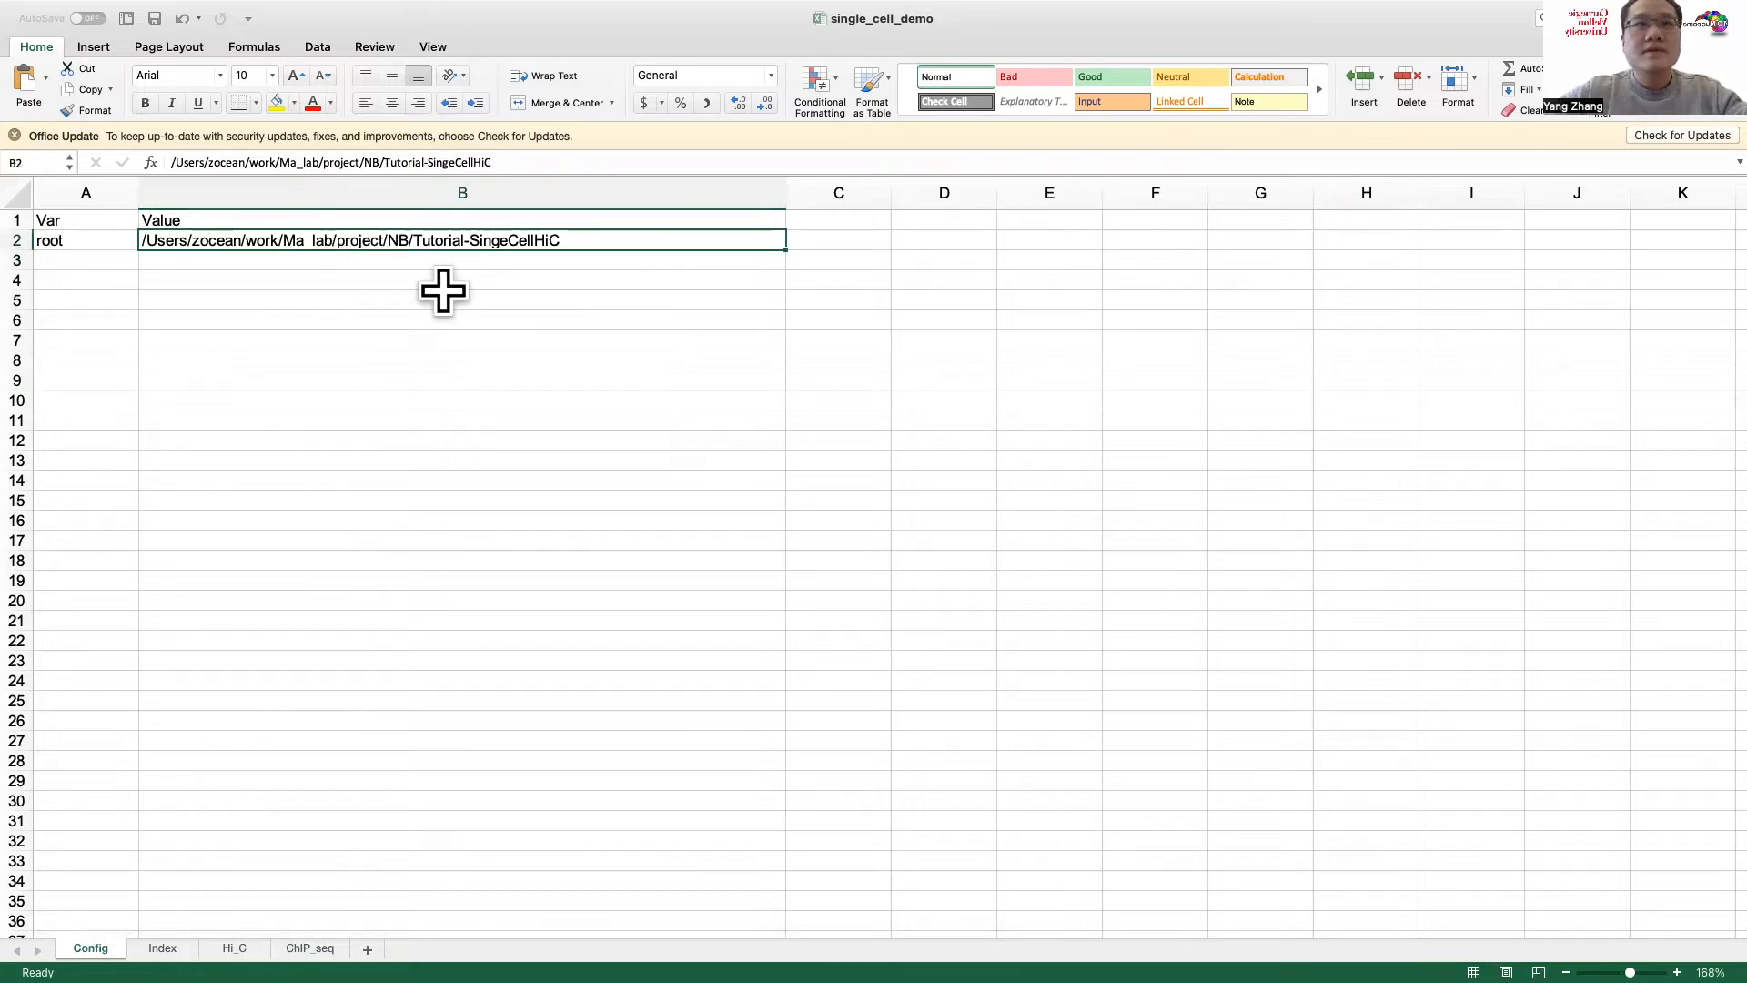
Step: Switch to the terminal and run pwd to print the tutorial folder's complete path
key("ctrl+Left")
key("ctrl+Left")
type("d")
key("Return")
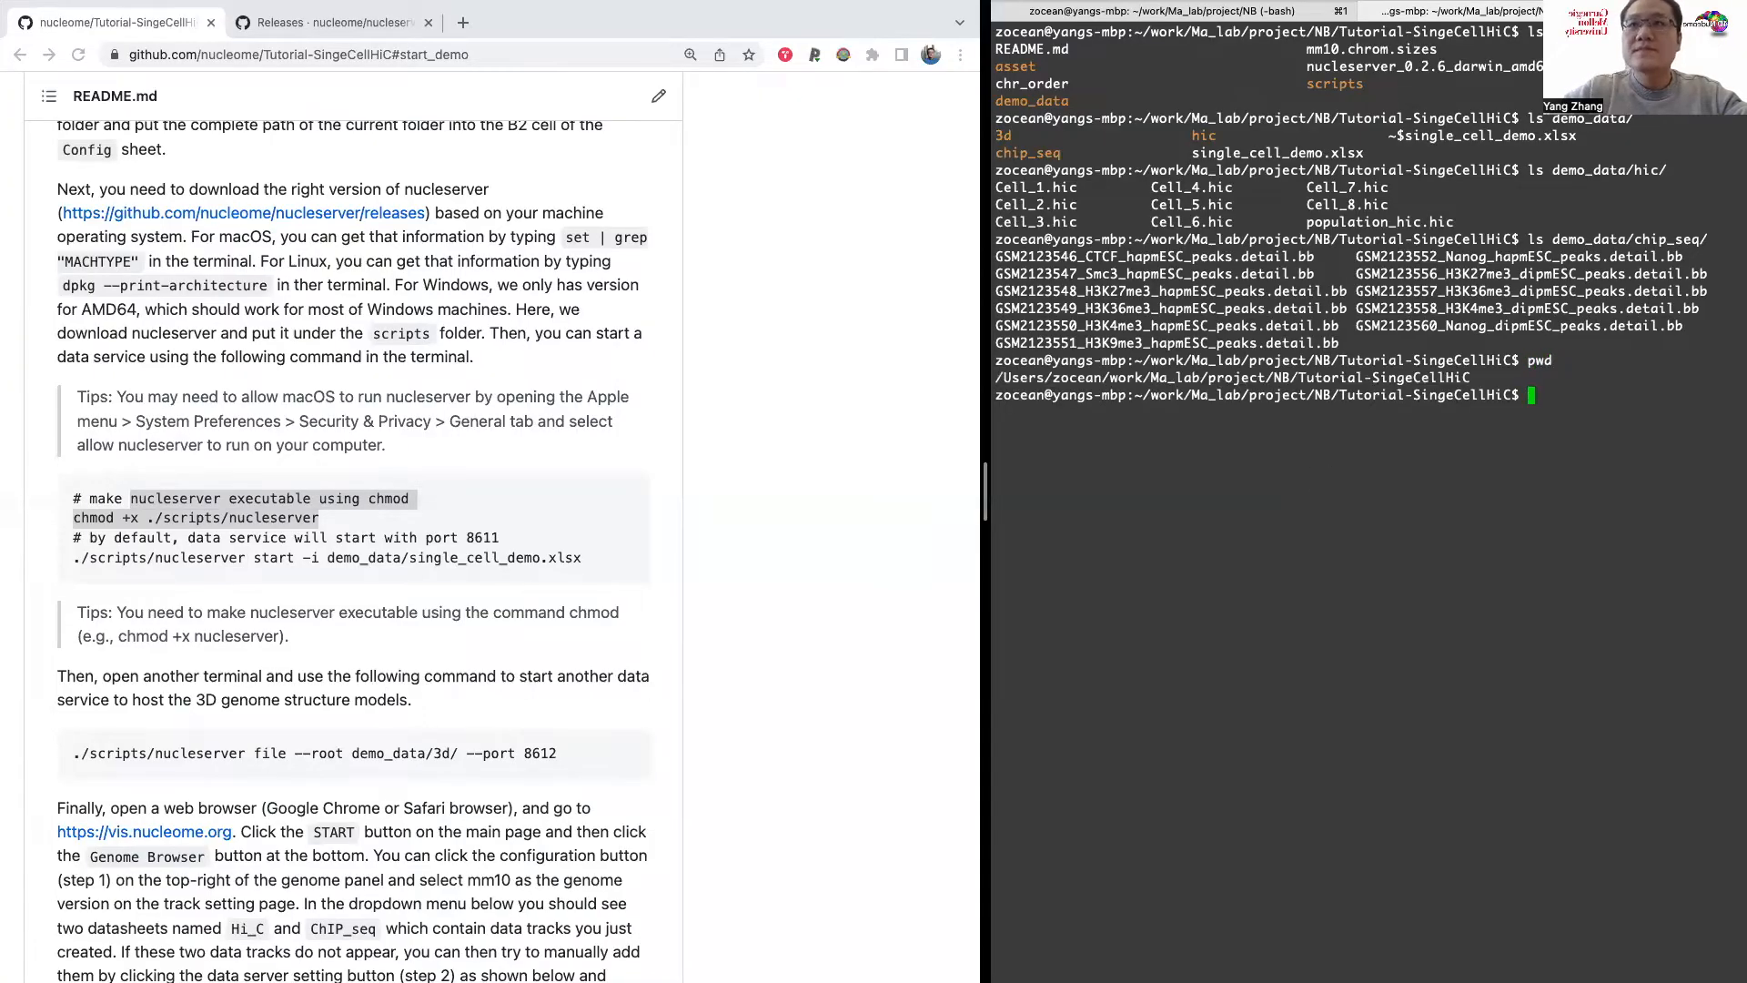
Step: Try to start the data service with the README command ./scripts/nucleserver start -i demo_data/single_cell_demo.xlsx, and stop it
double_click(1370, 378)
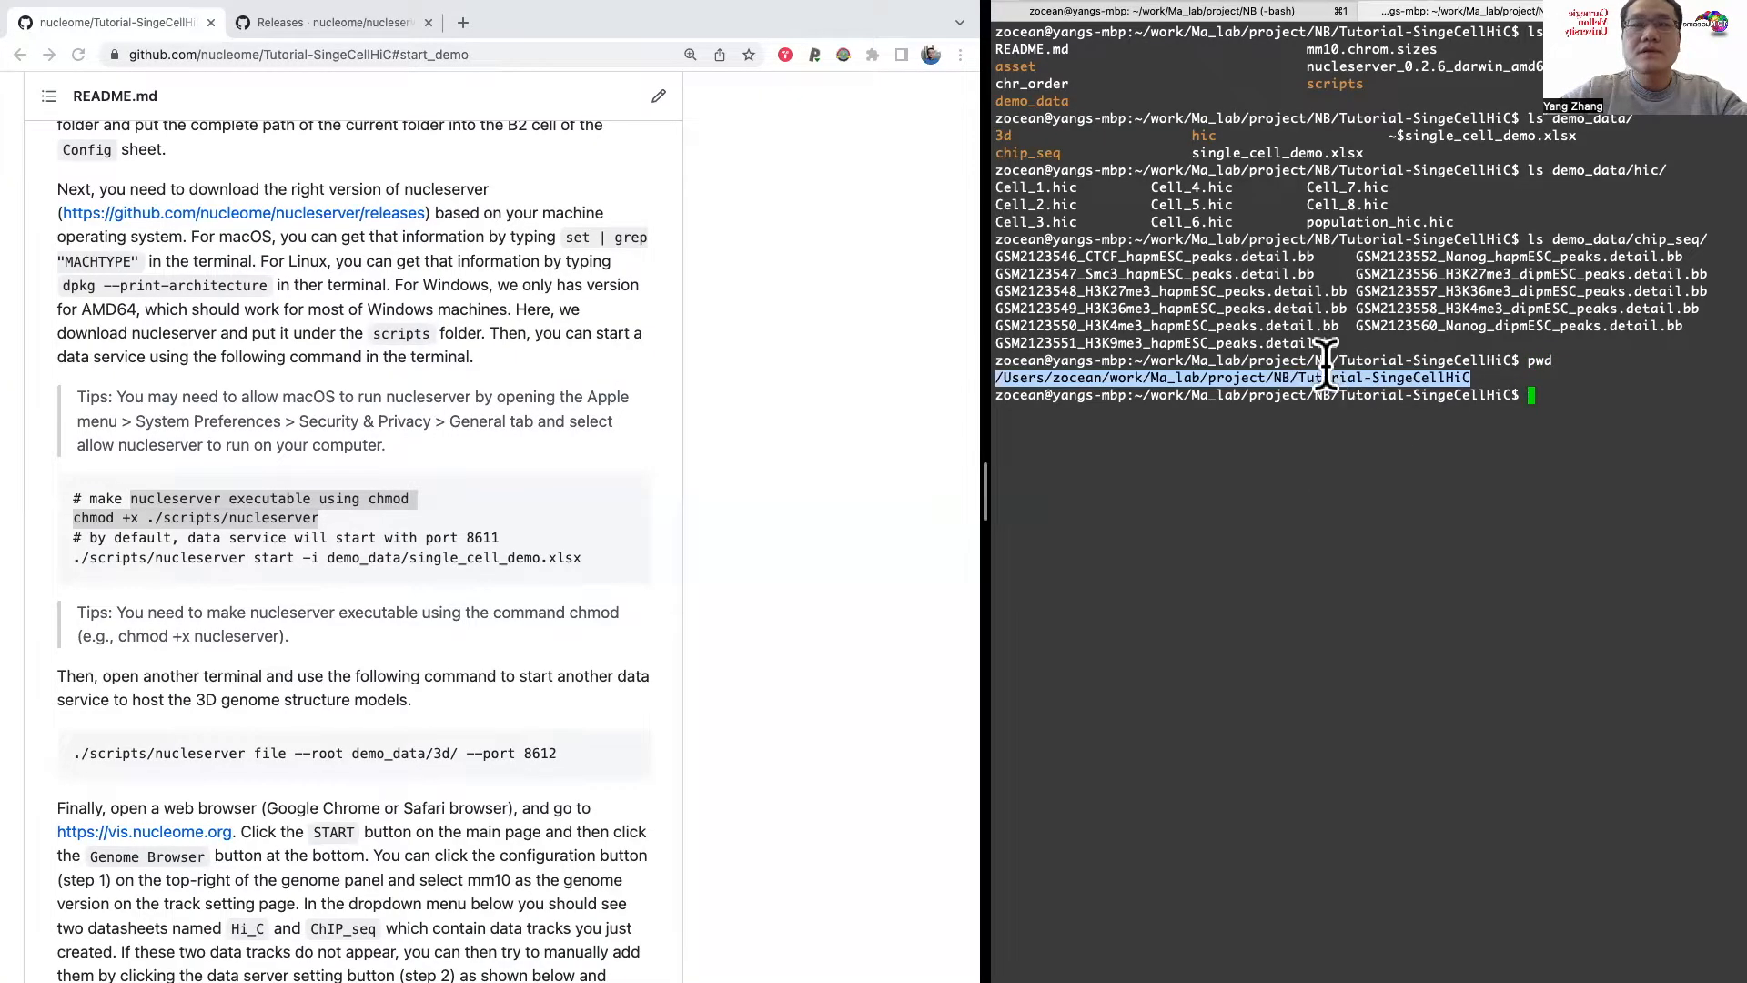
left_click(1289, 469)
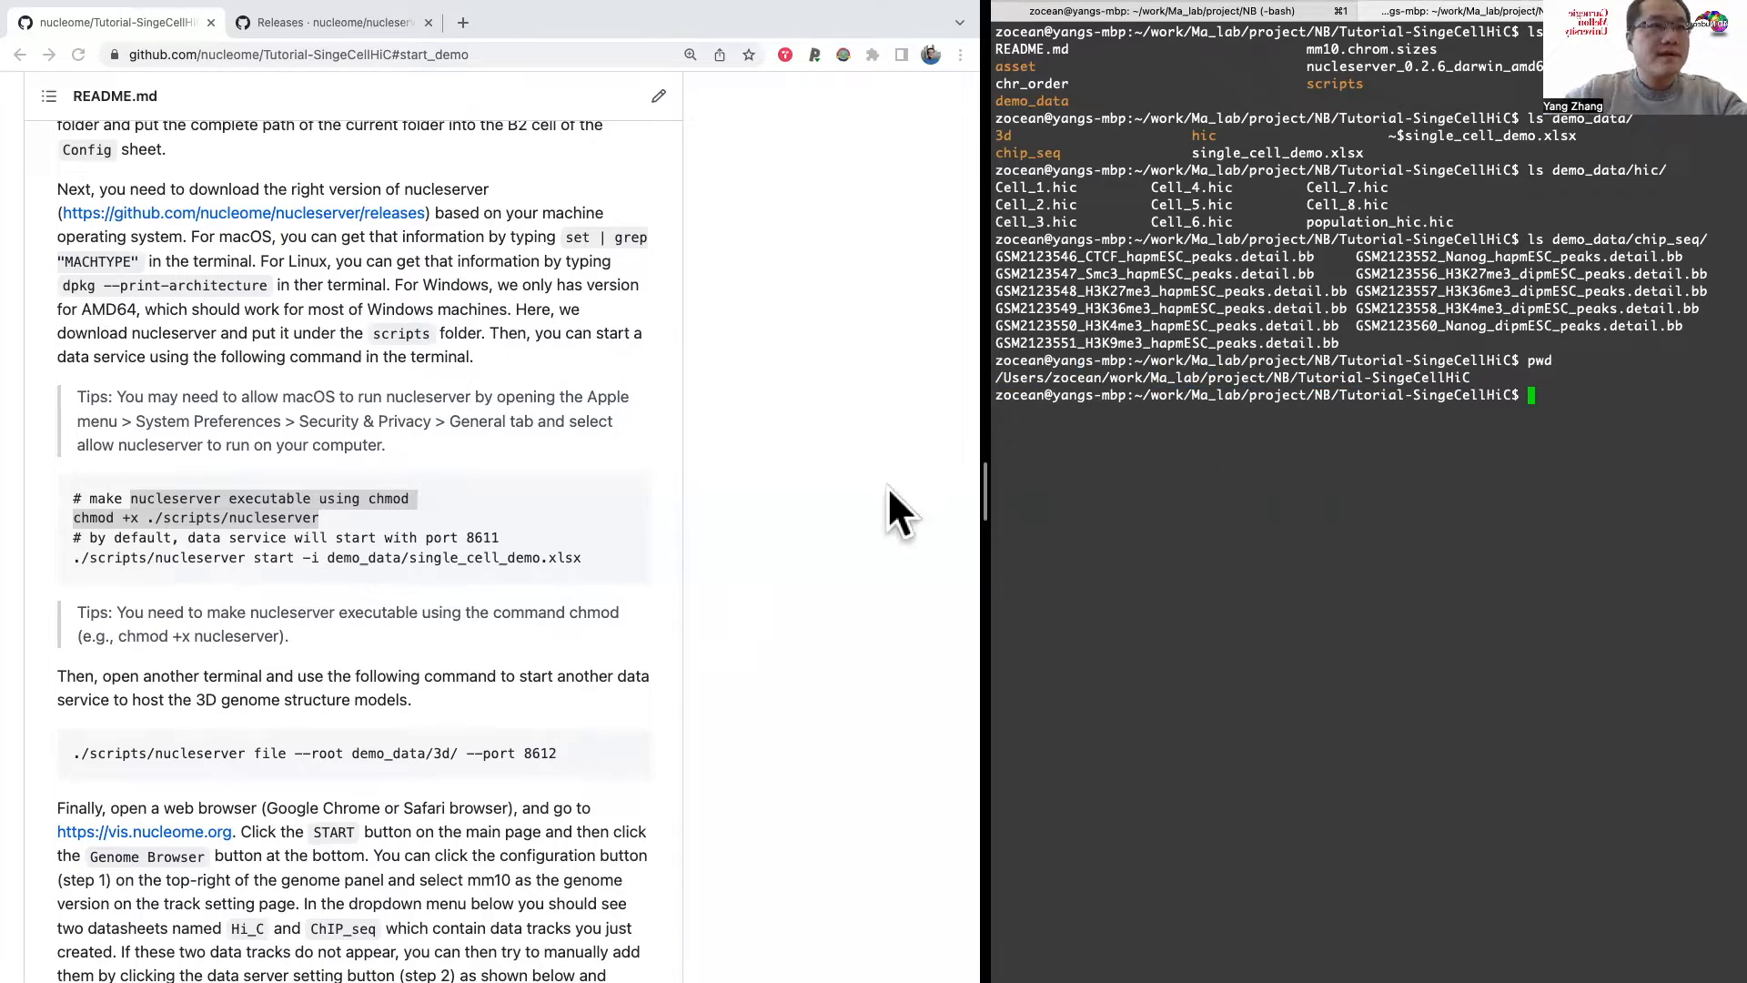
scroll(467, 571, "down", 2)
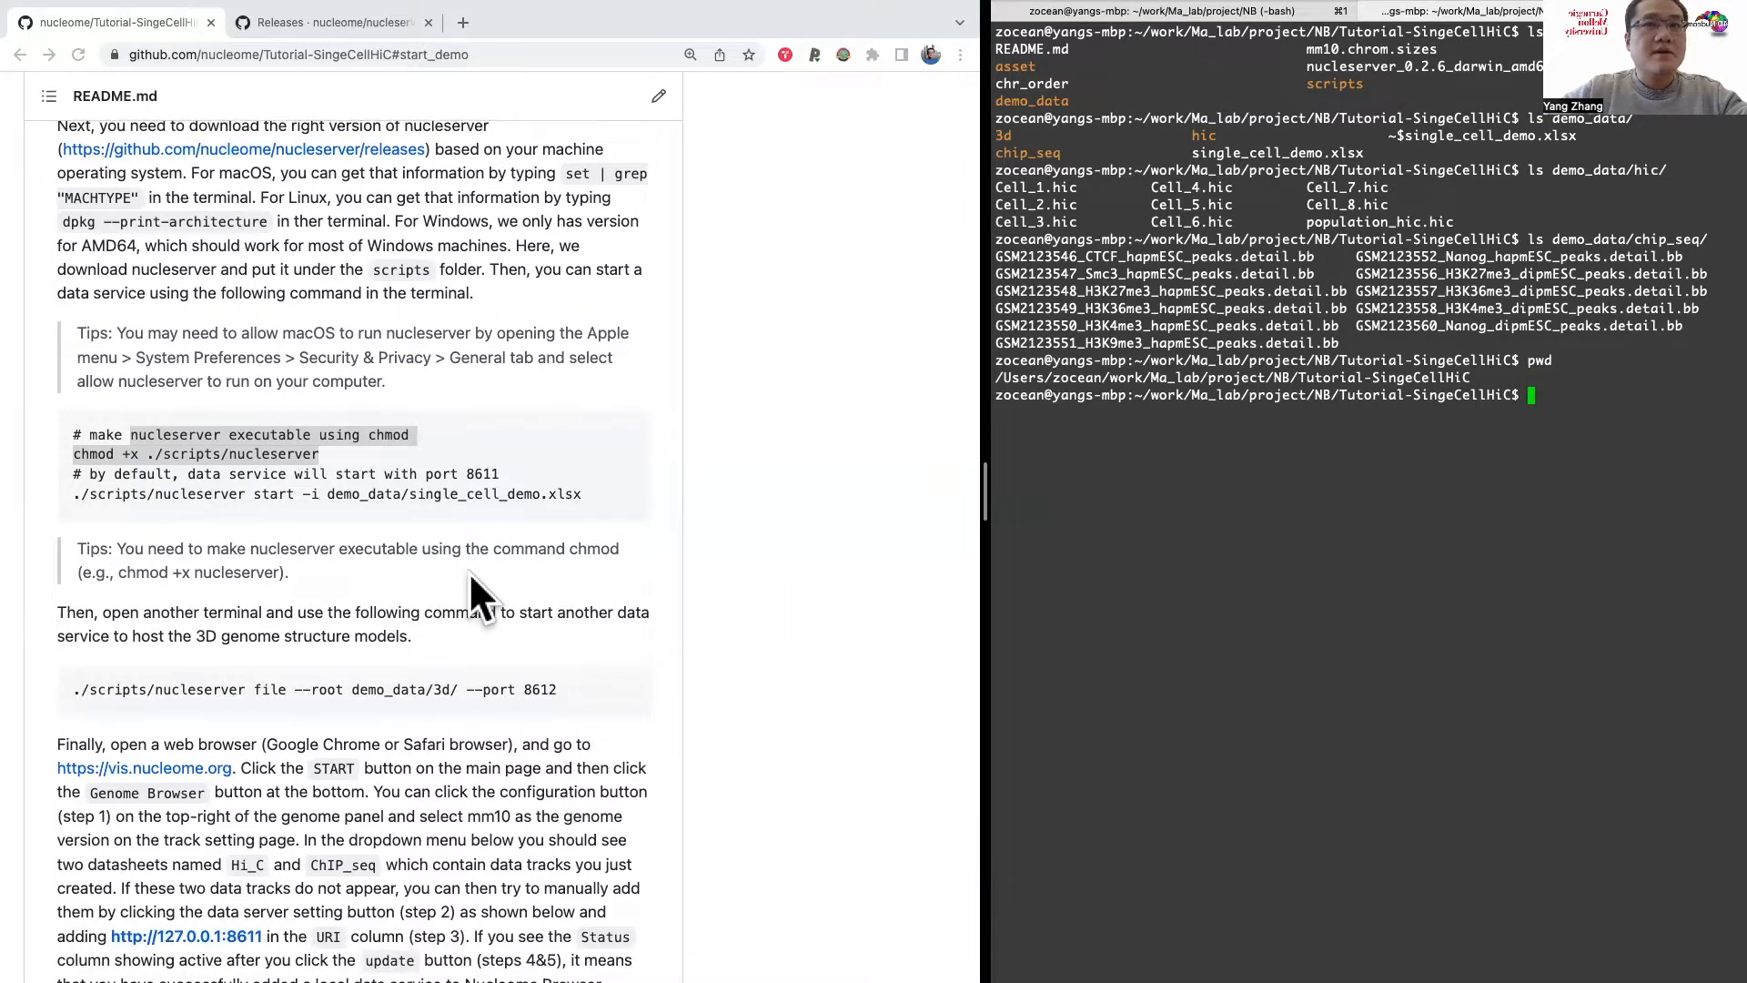
left_click(588, 490)
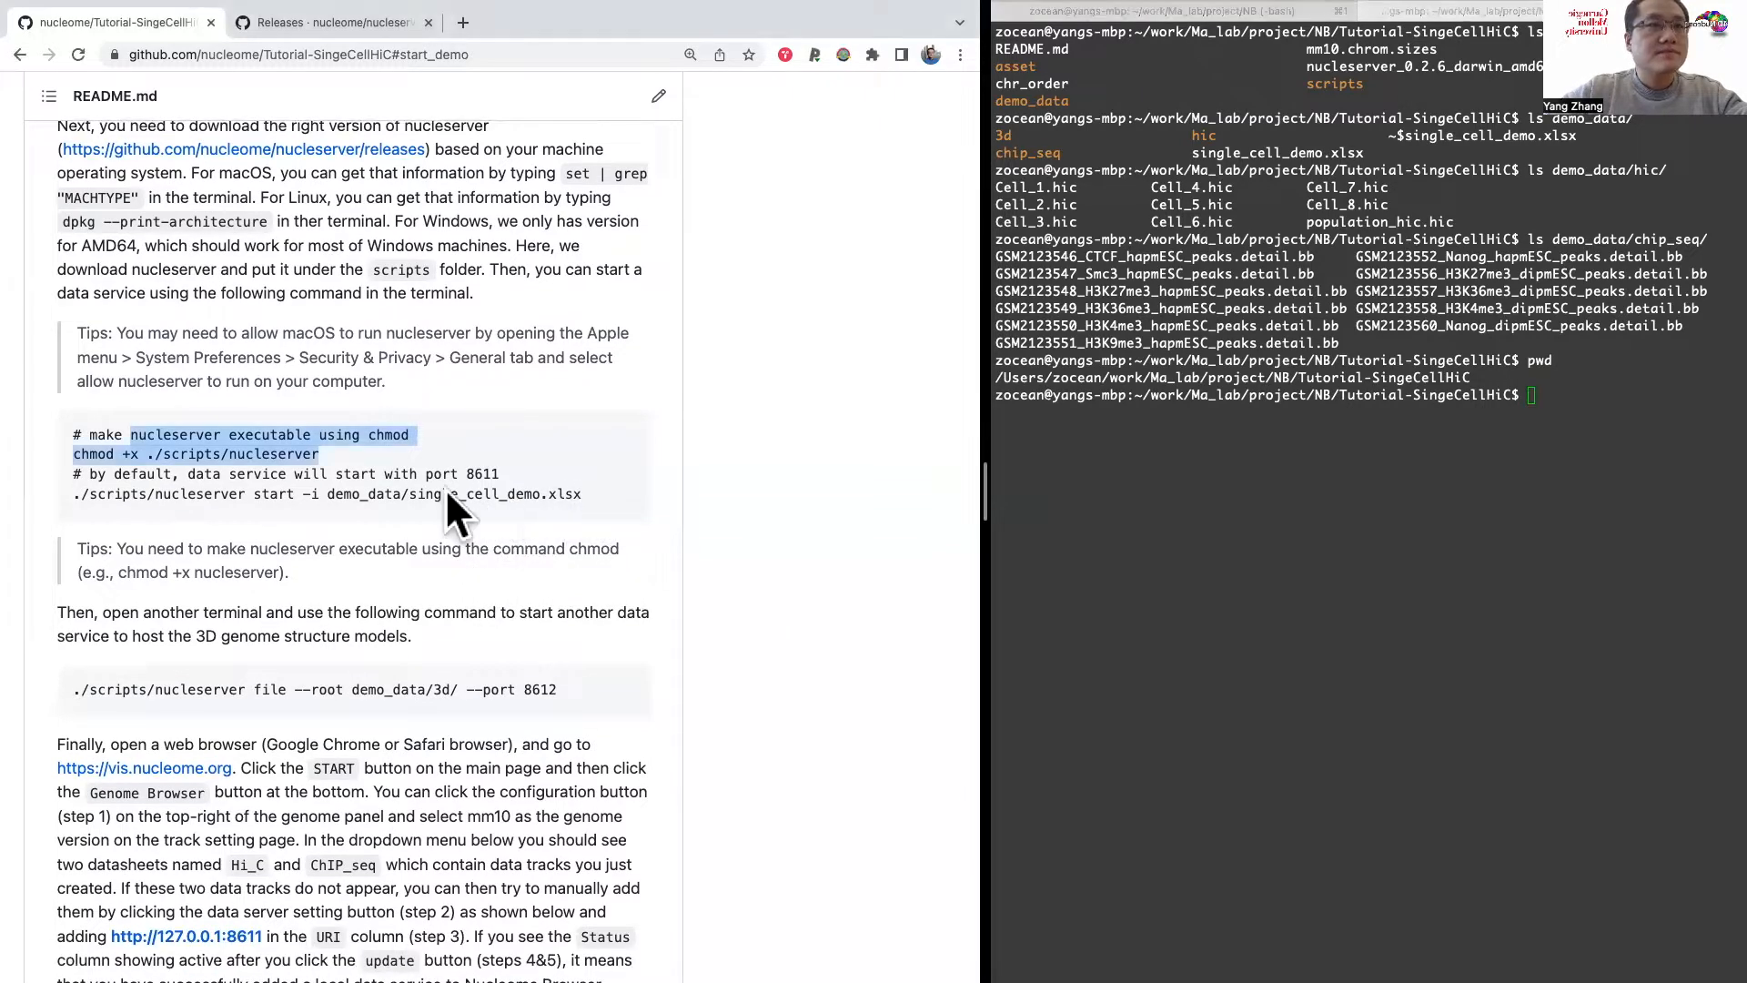
left_click(110, 491)
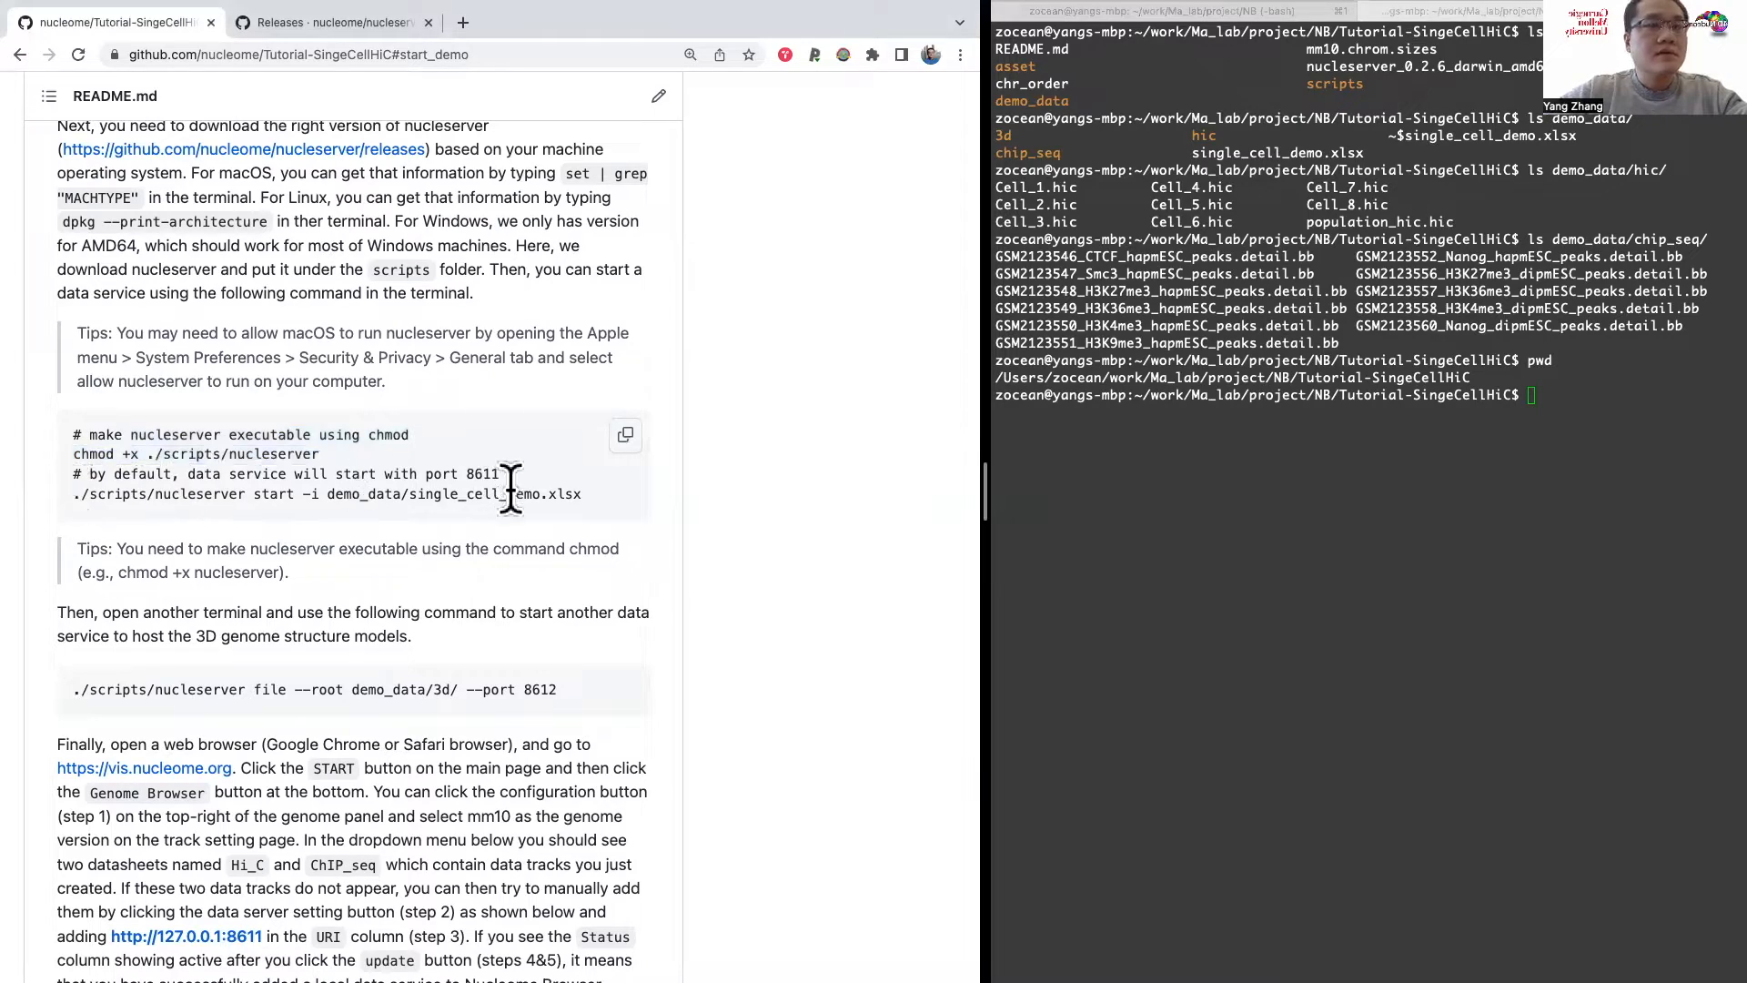
left_click_drag(582, 493, 65, 492)
key("super+c")
left_click(1328, 503)
key("super+v")
key("Return")
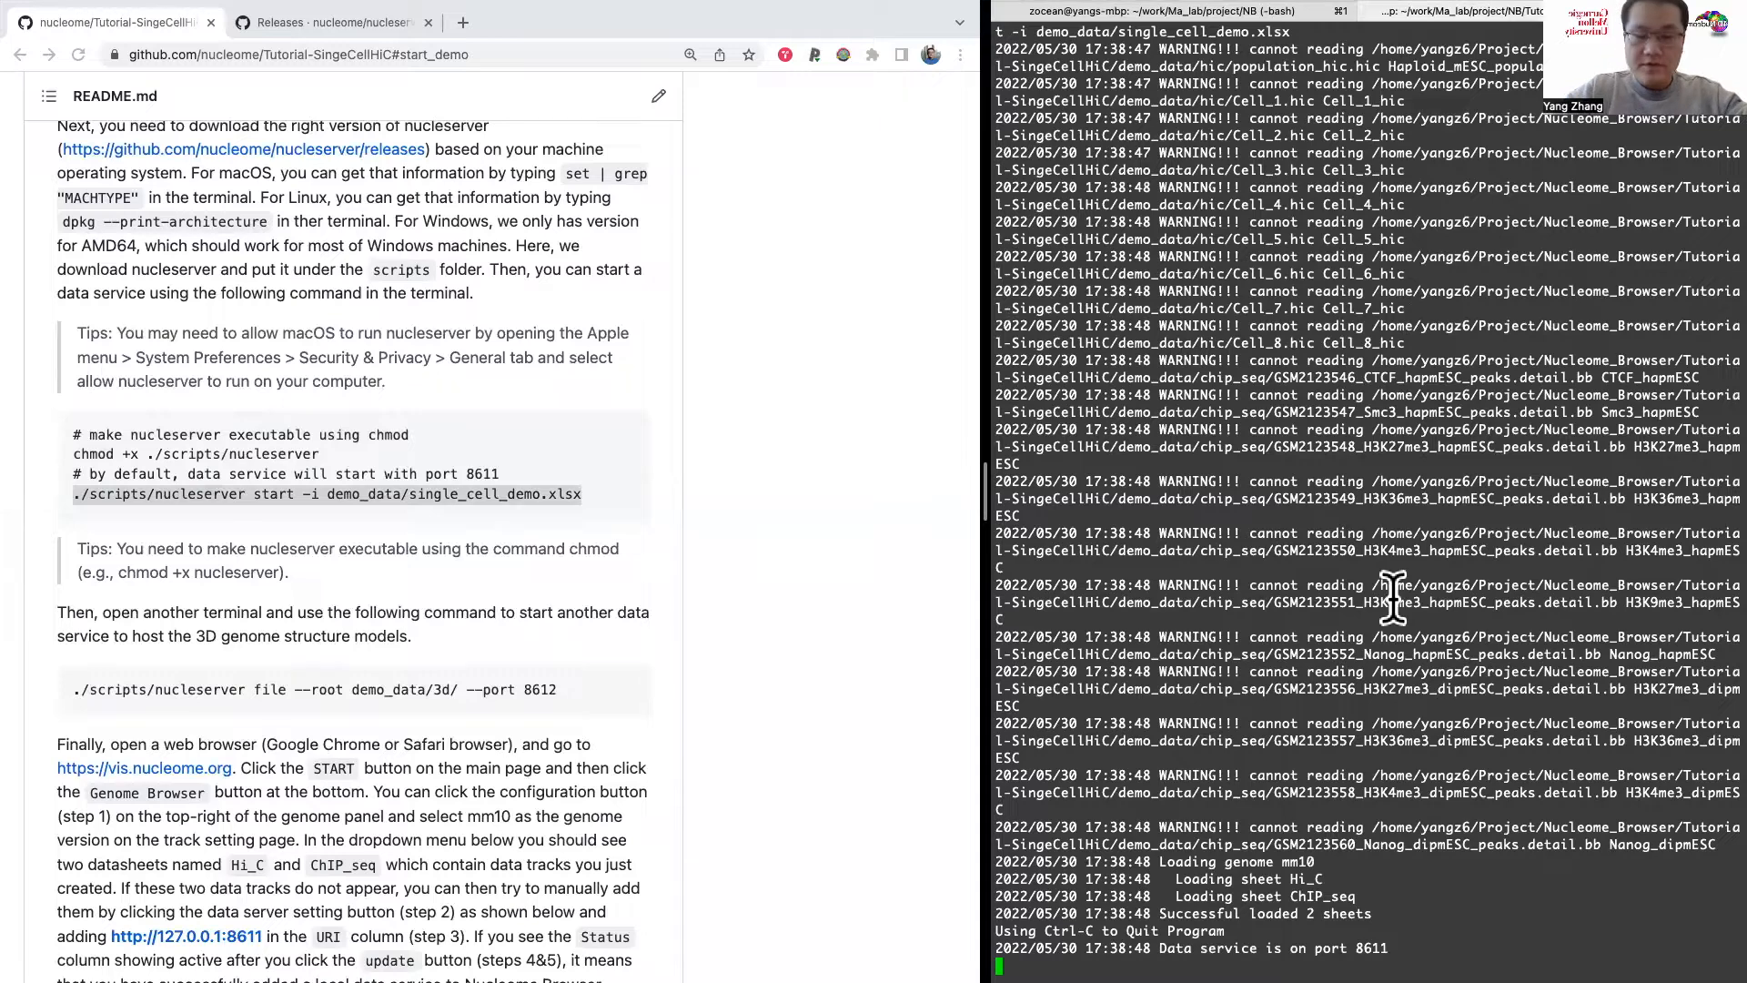
key("ctrl+c")
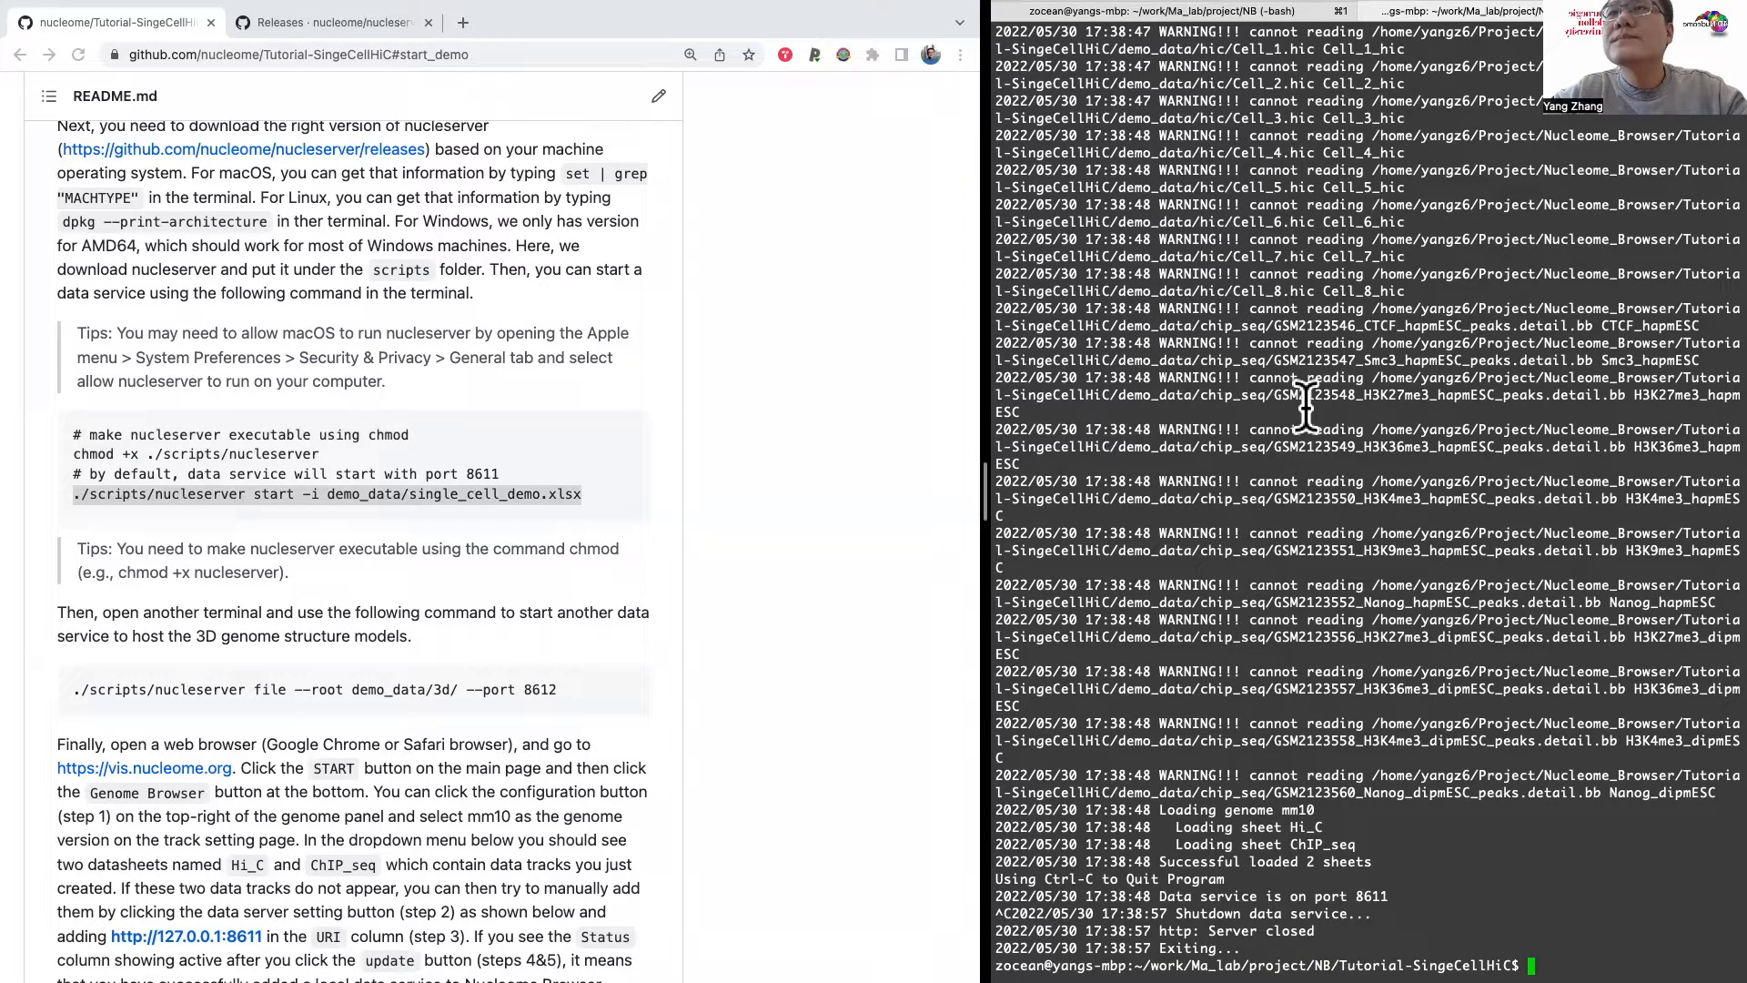
Step: Switch to Excel and save the single_cell_demo workbook with the root path in its Config sheet
key("ctrl+Right")
key("ctrl+Left")
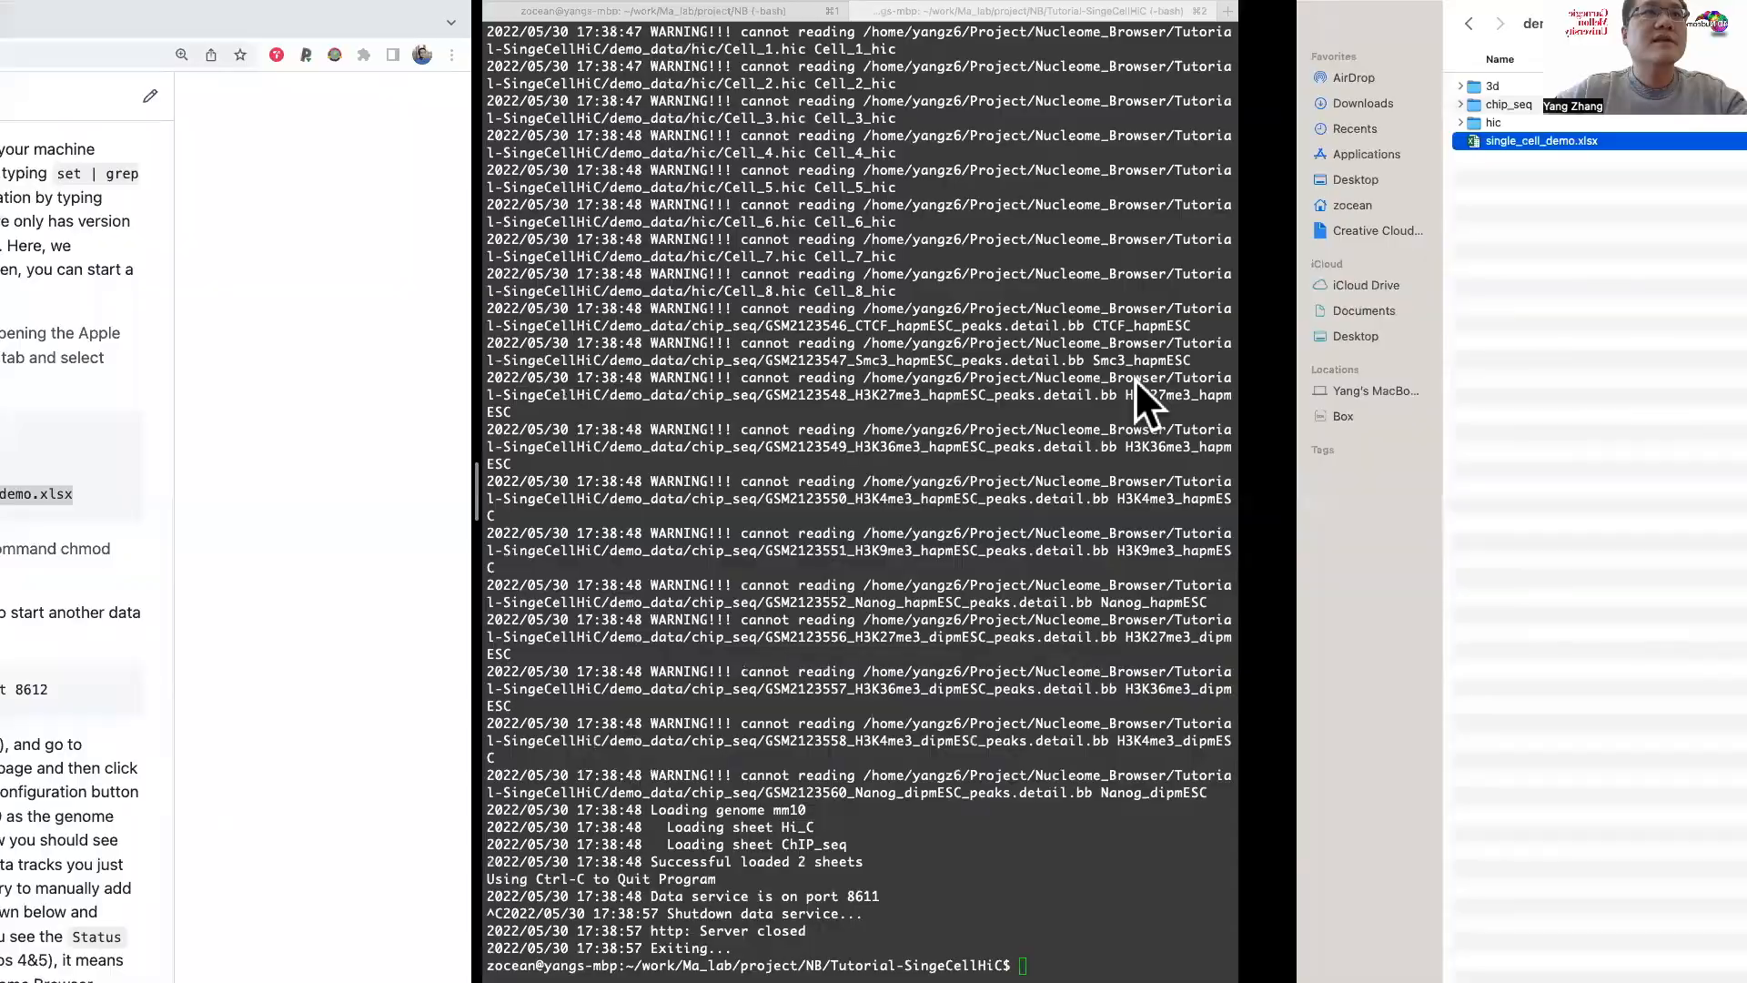
key("ctrl+Left")
left_click(155, 18)
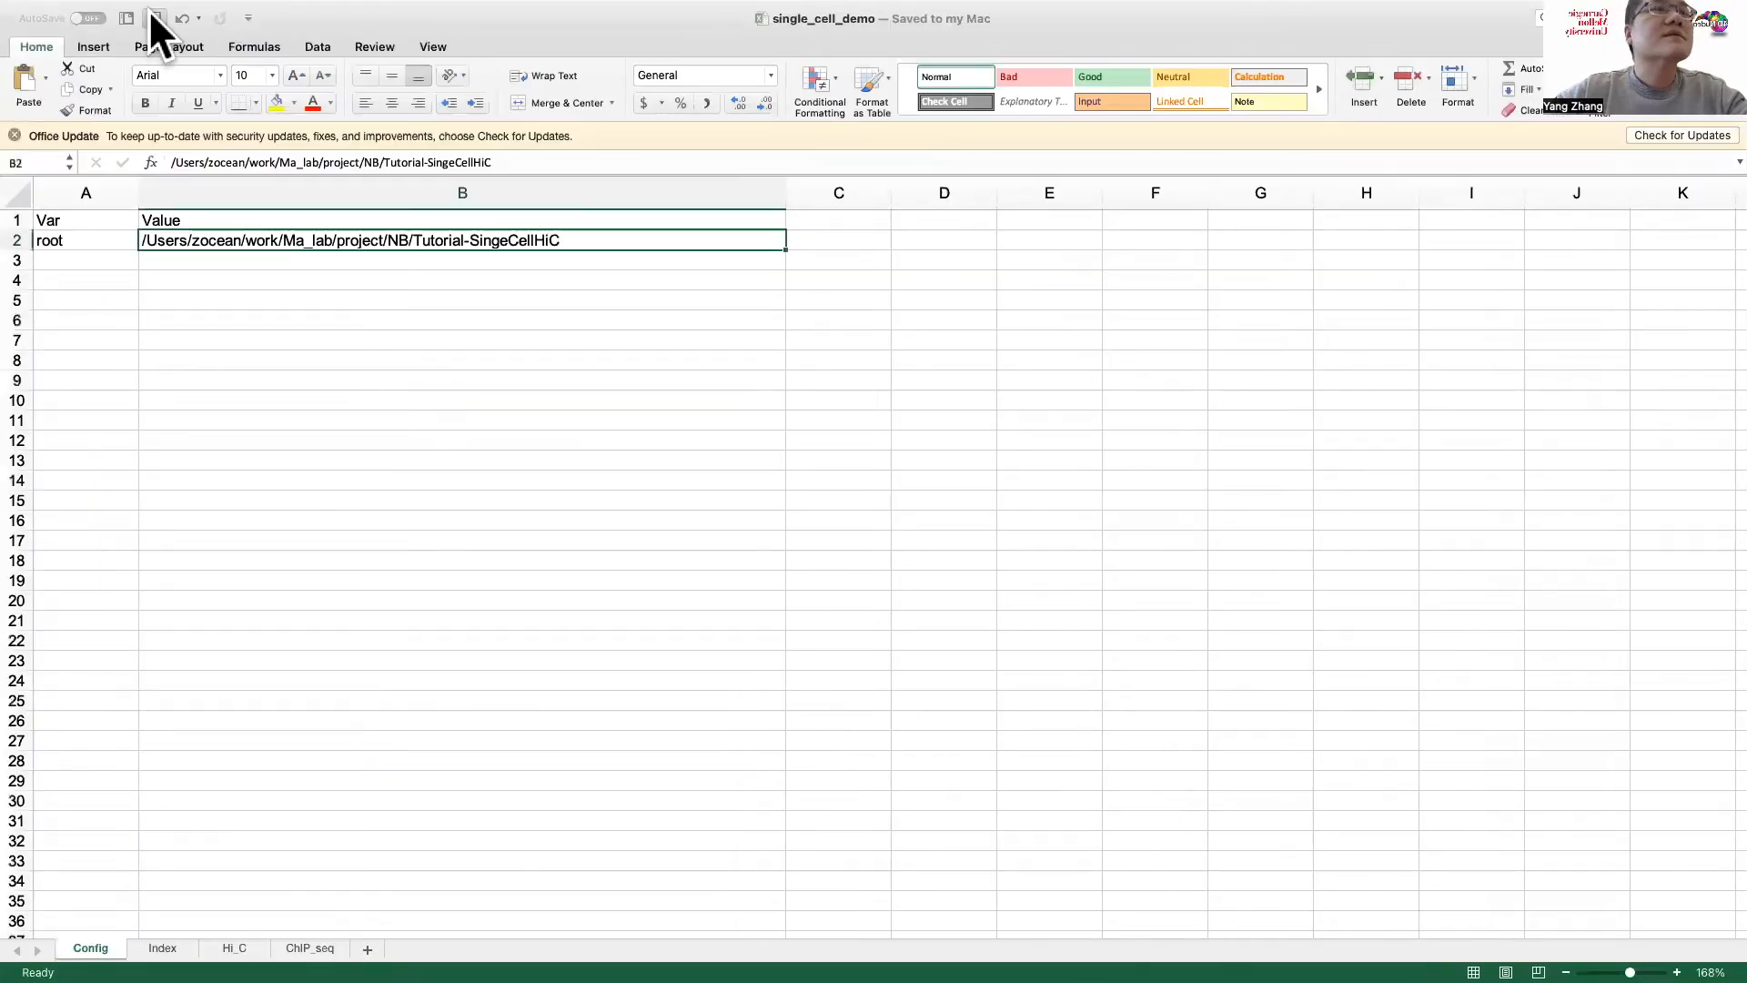
Step: Return to the terminal and rerun ./scripts/nucleserver start -i demo_data/single_cell_demo.xlsx to start the data service
key("ctrl+Right")
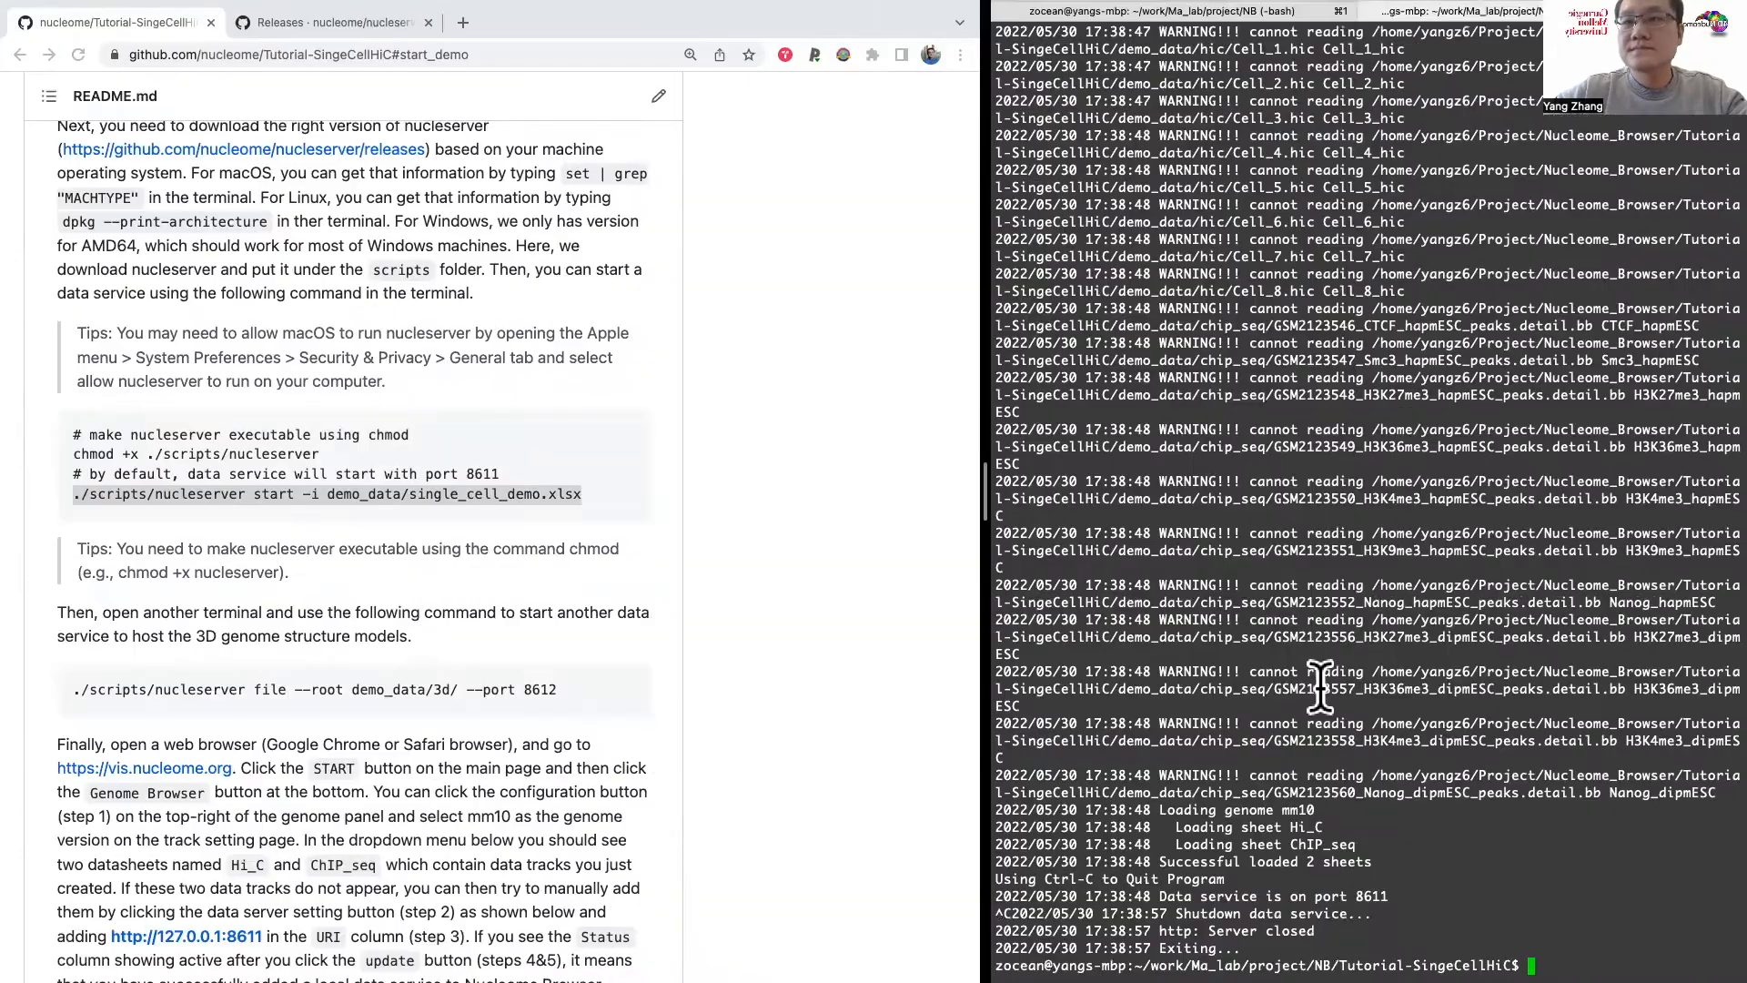
key("Up")
key("Return")
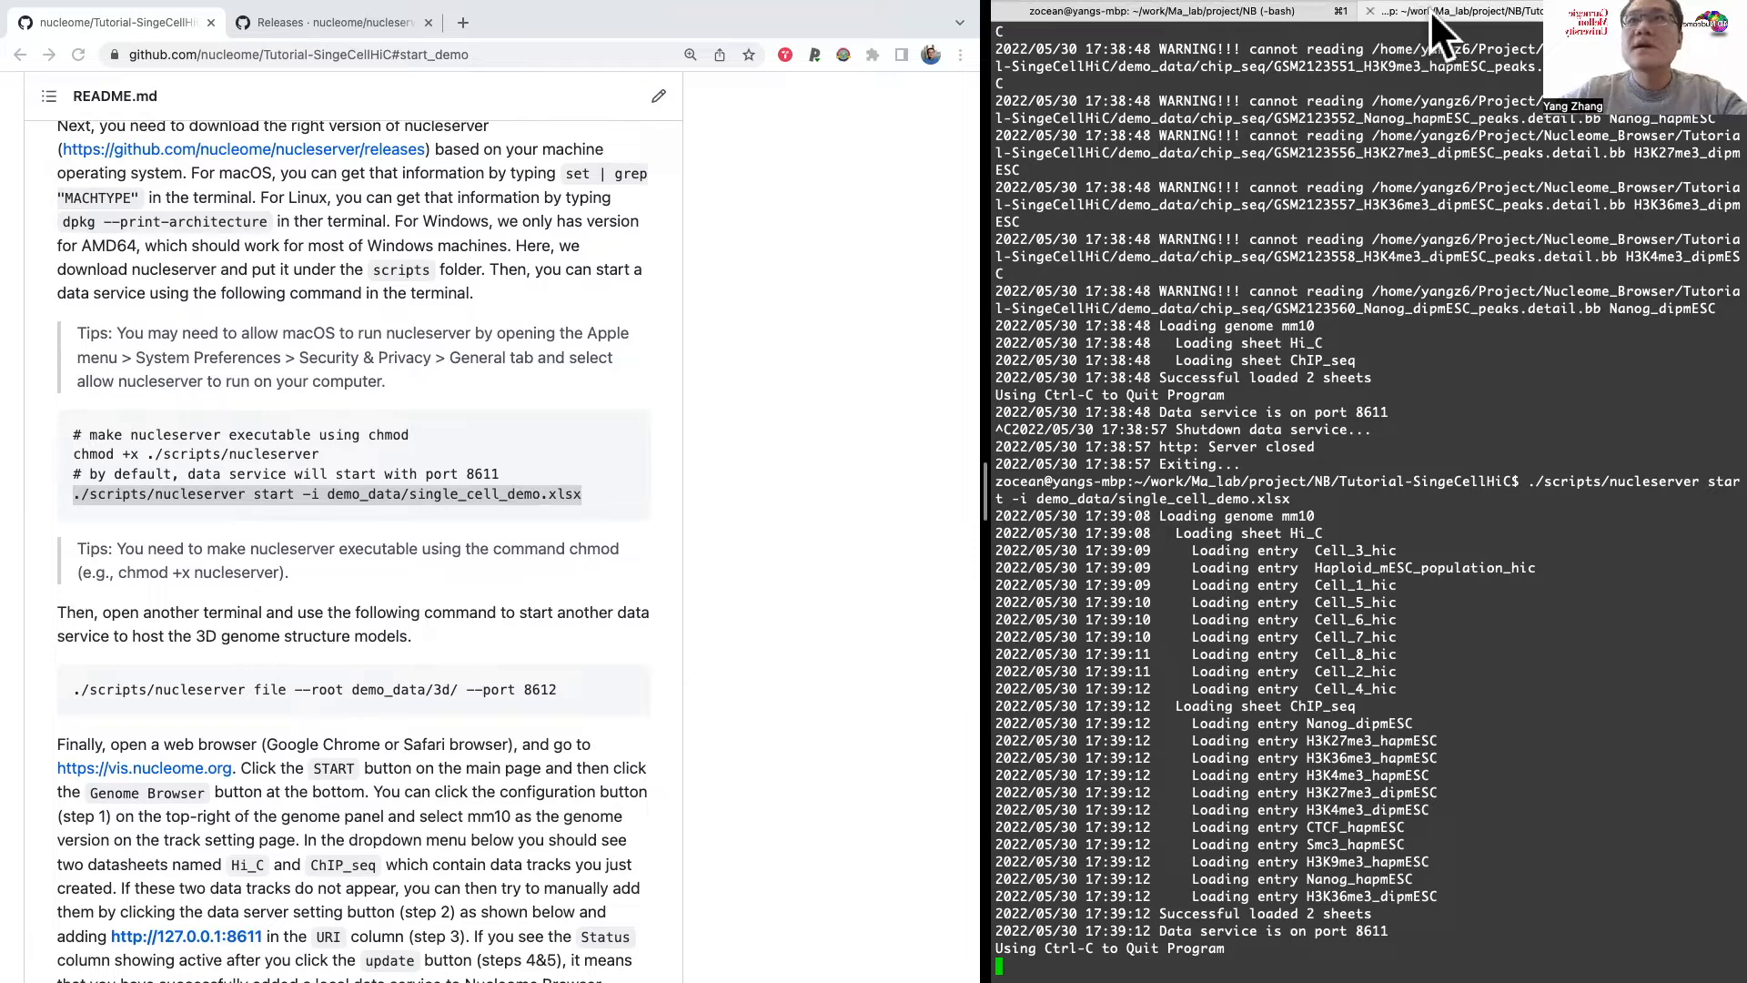
Step: In the other terminal session, change to the Tutorial-SingeCellHiC folder and list its contents and those of demo_data
left_click(1253, 11)
type("cd Tutorial-SingeCellHiC")
key("Return")
type("ls")
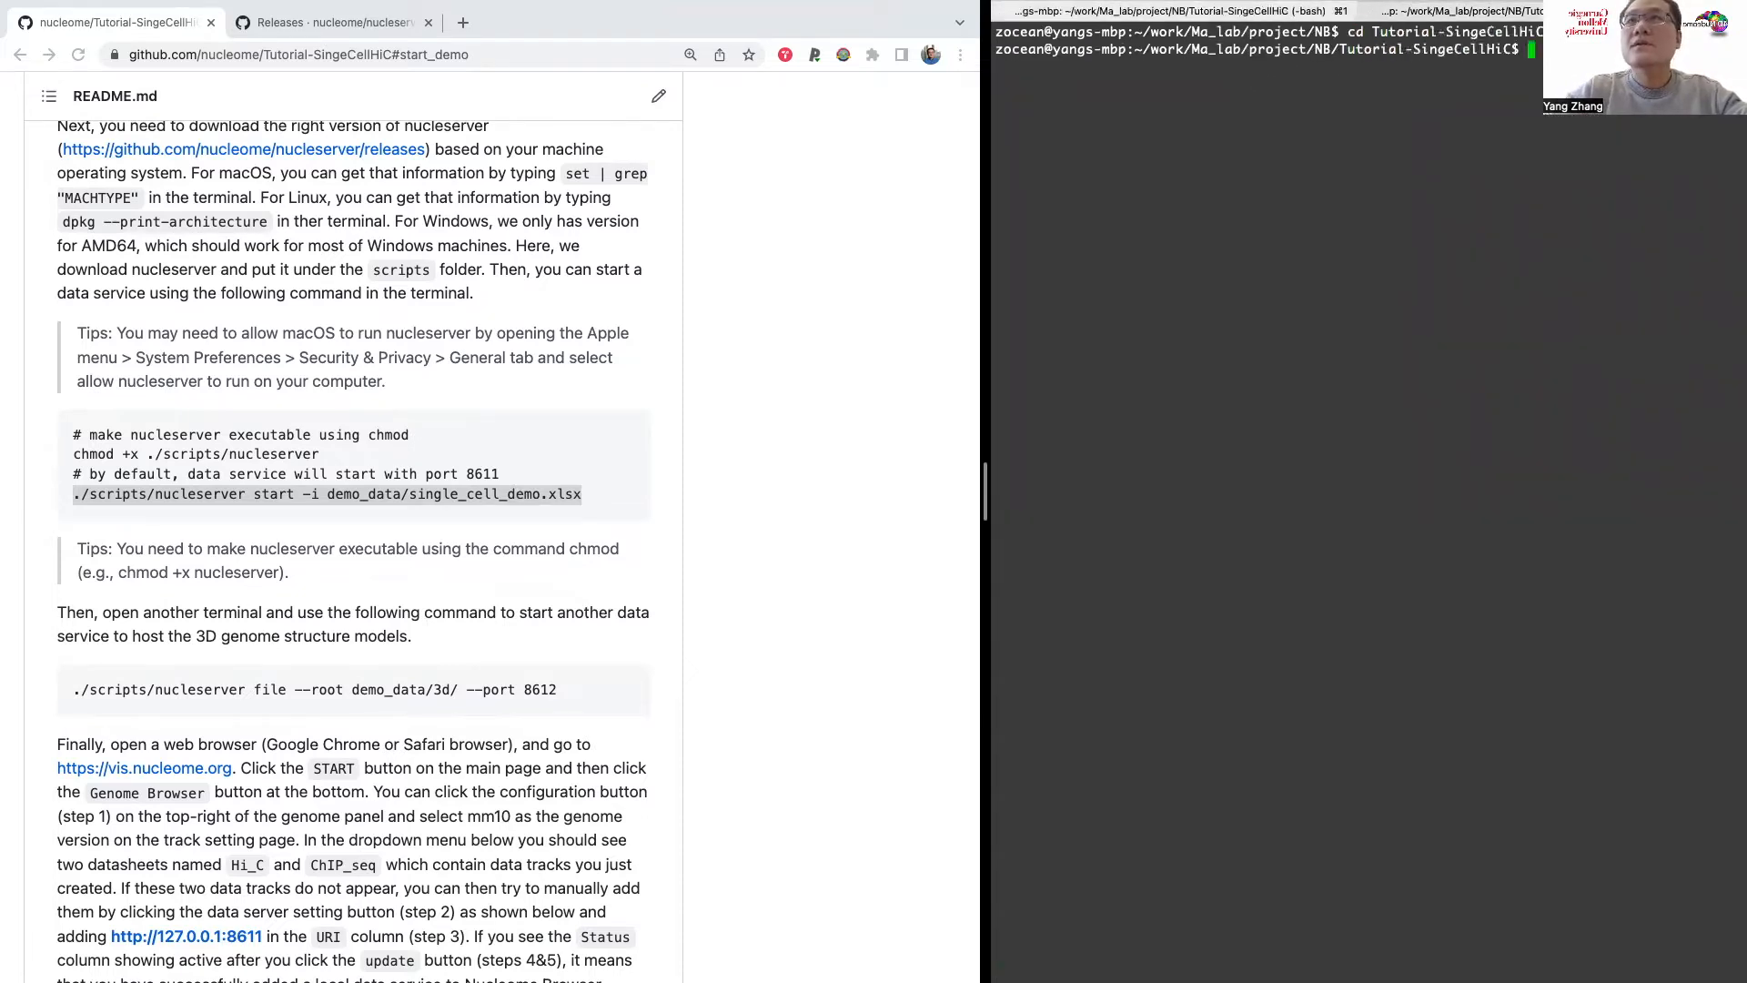
key("Return")
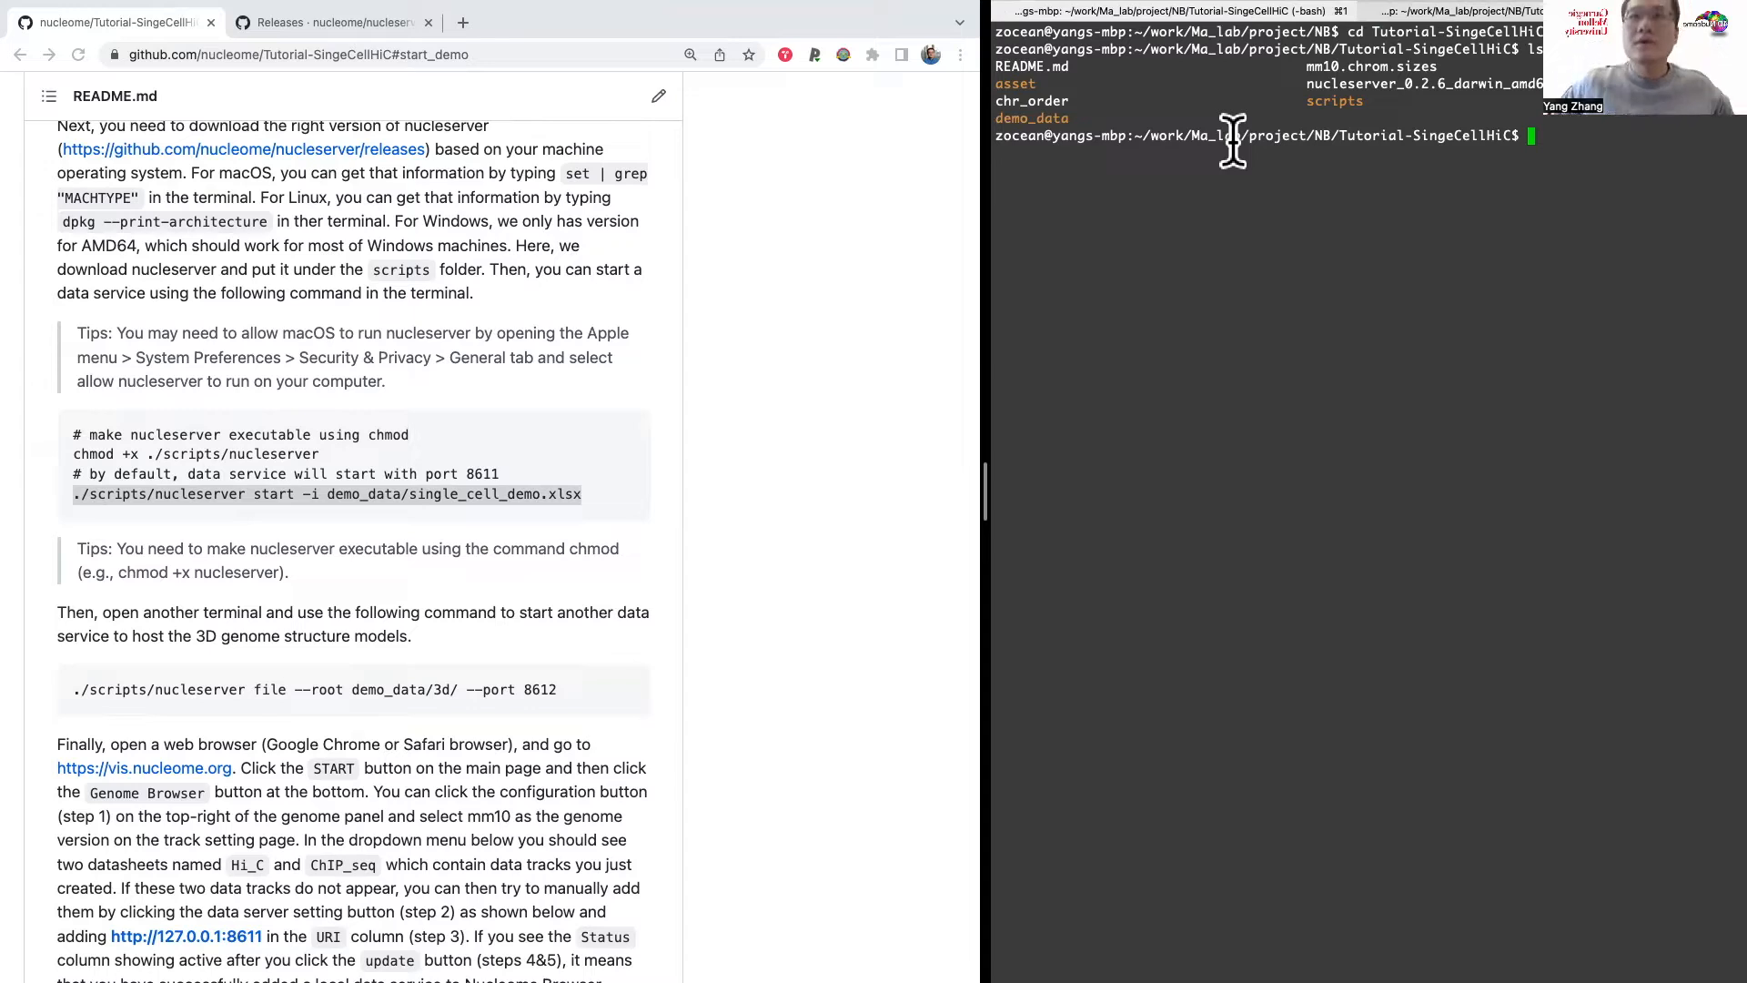
type("ls demo")
key("Tab")
key("Return")
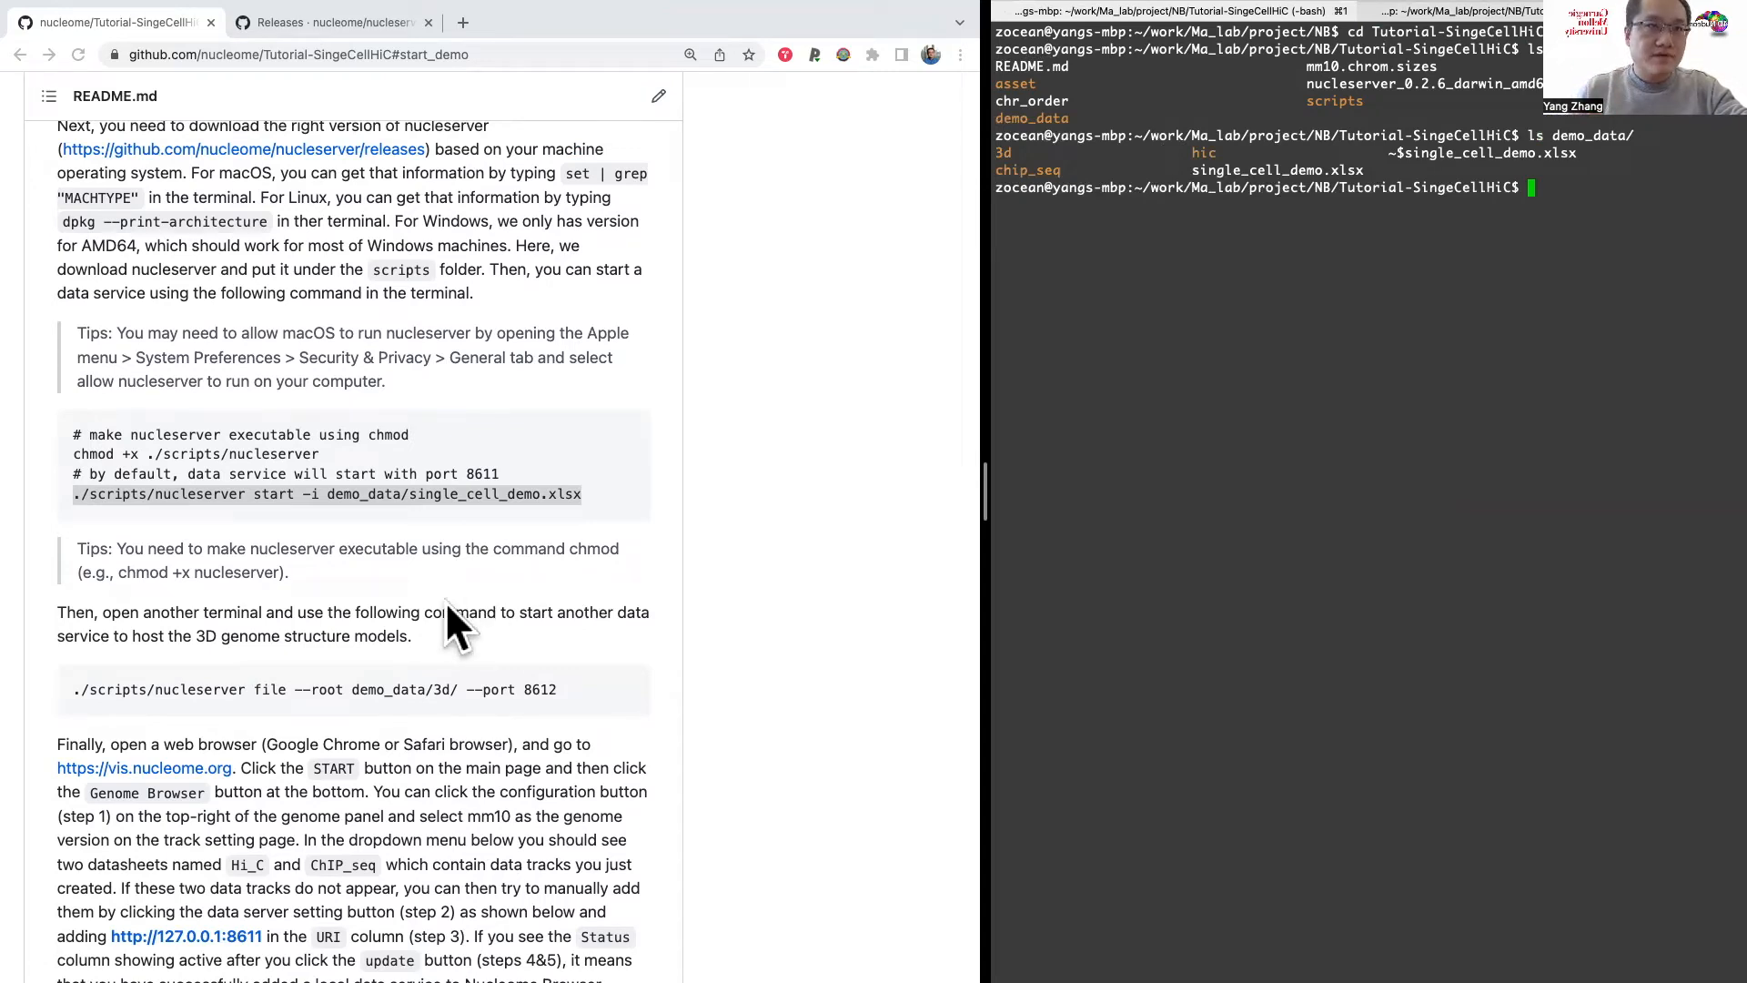
Step: Copy ./scripts/nucleserver file --root demo_data/3d/ --port 8612 from the README to the terminal prompt
left_click_drag(188, 626, 471, 627)
scroll(472, 628, "down", 3)
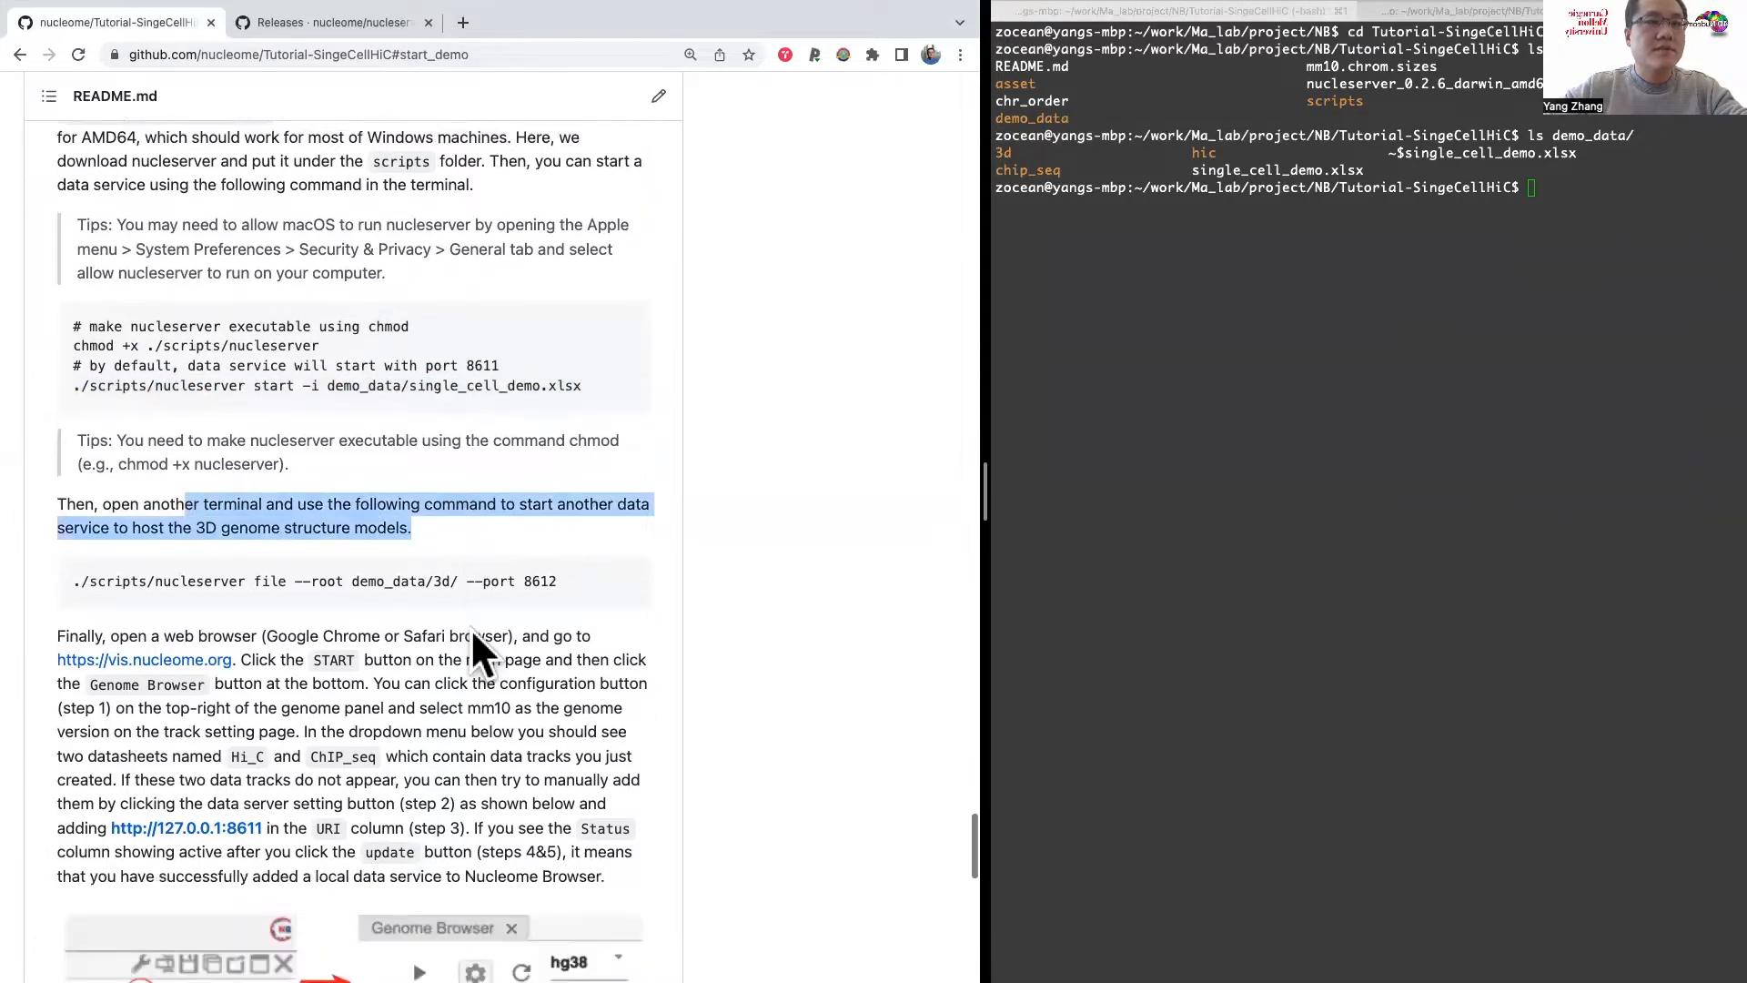
left_click_drag(566, 567, 116, 557)
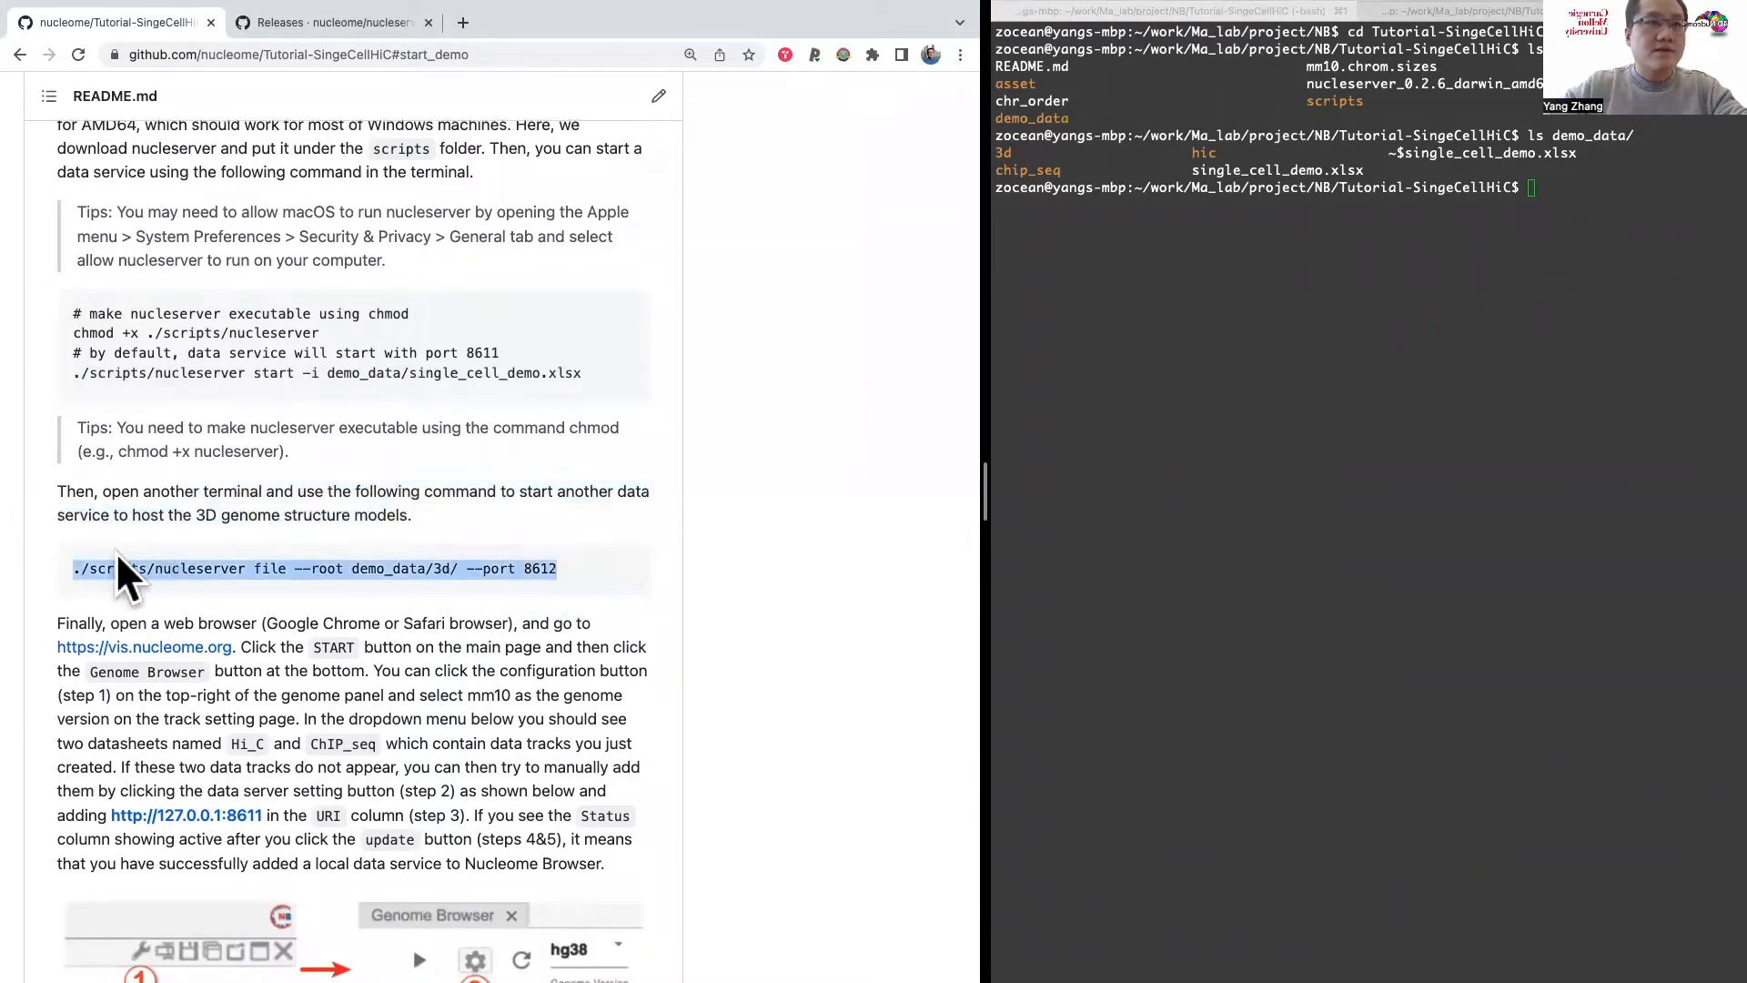
left_click(1326, 389)
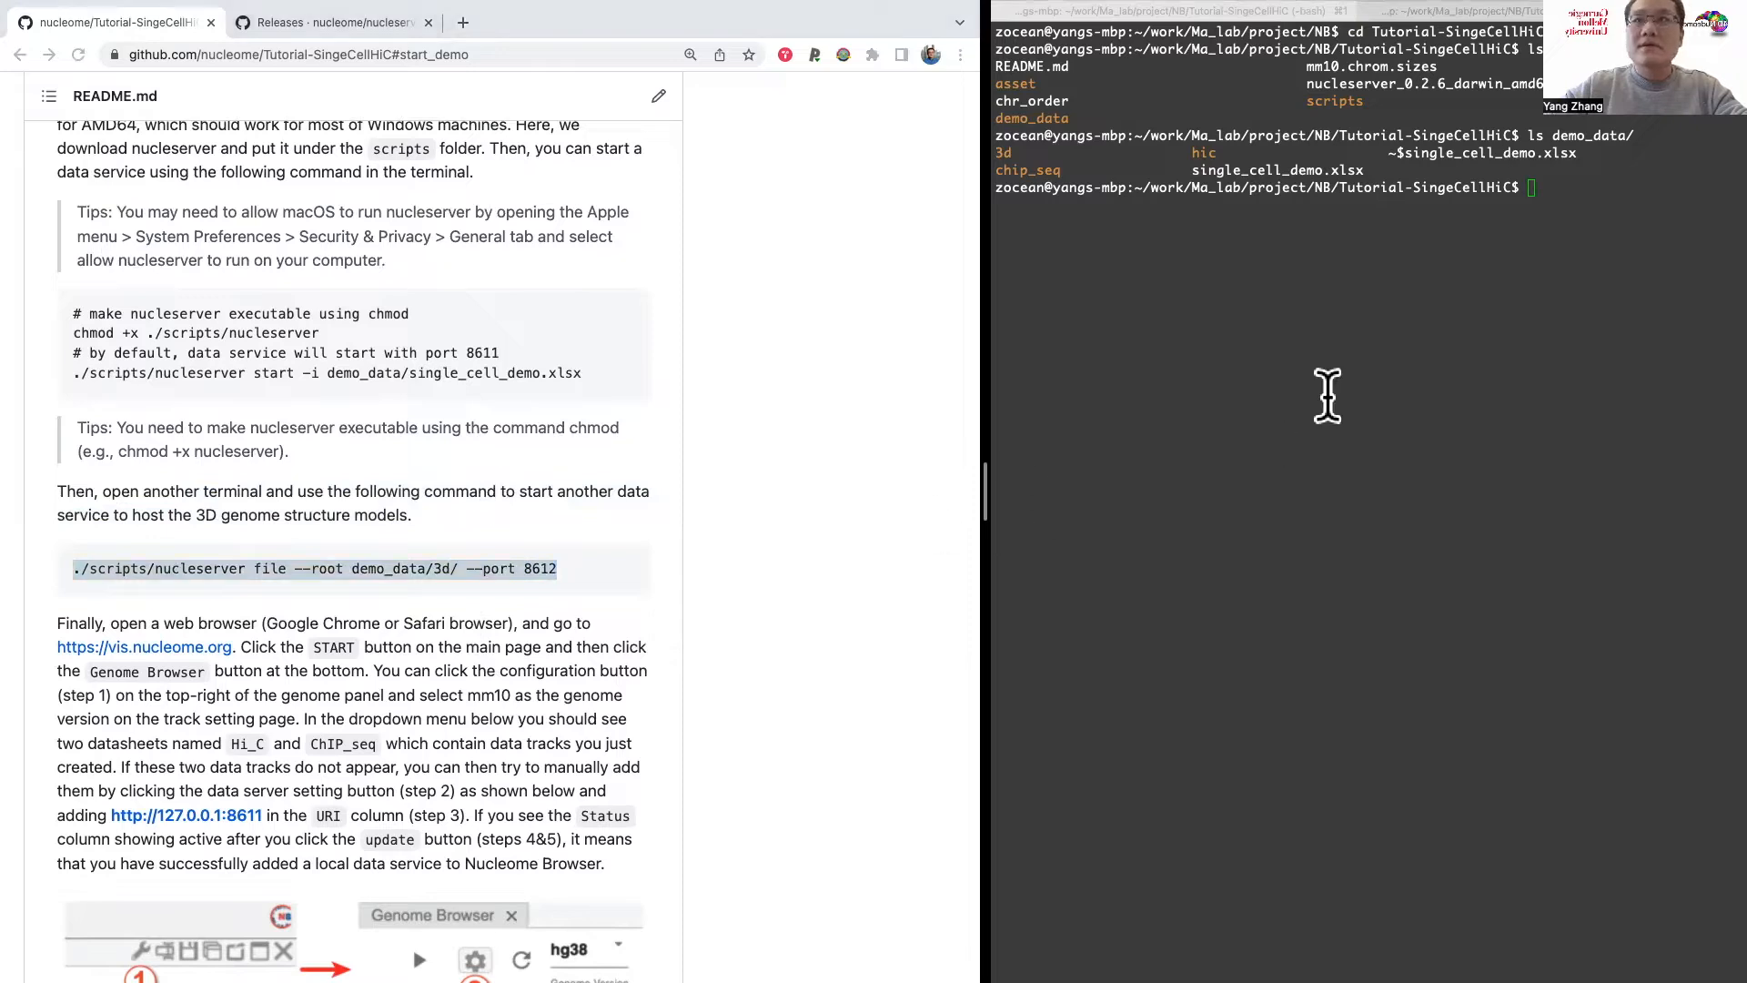
left_click(462, 349)
left_click_drag(413, 348, 511, 344)
left_click(534, 567)
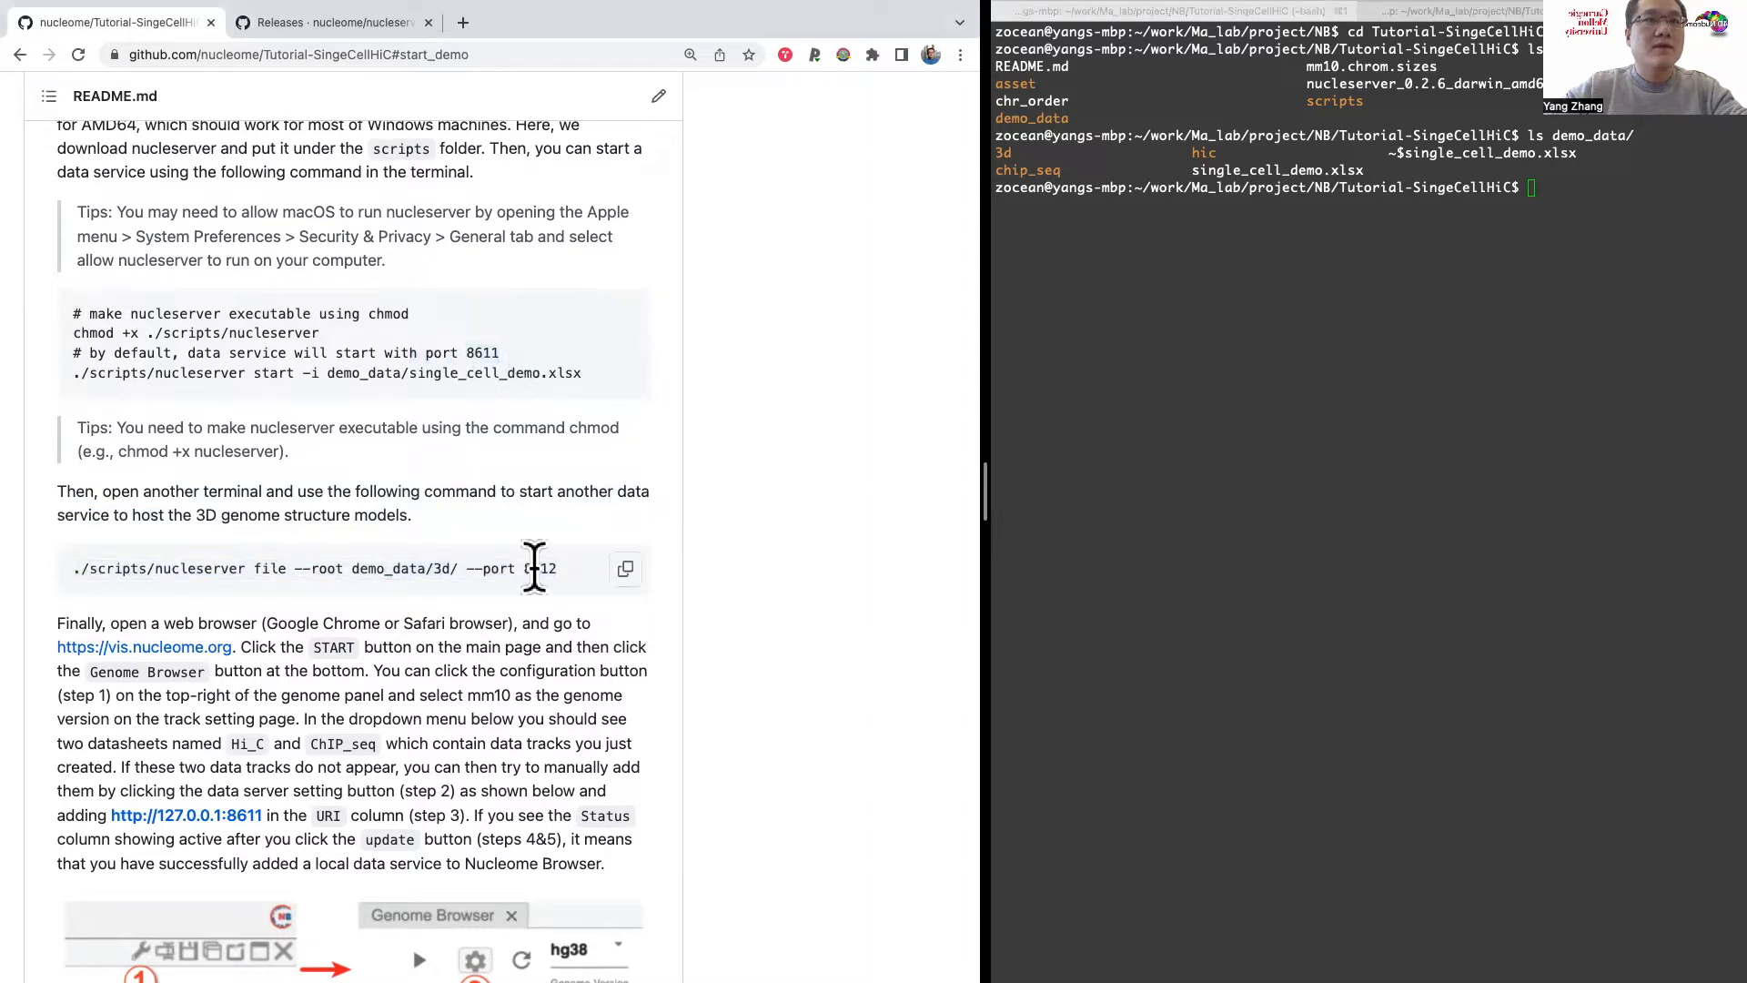
left_click(1446, 342)
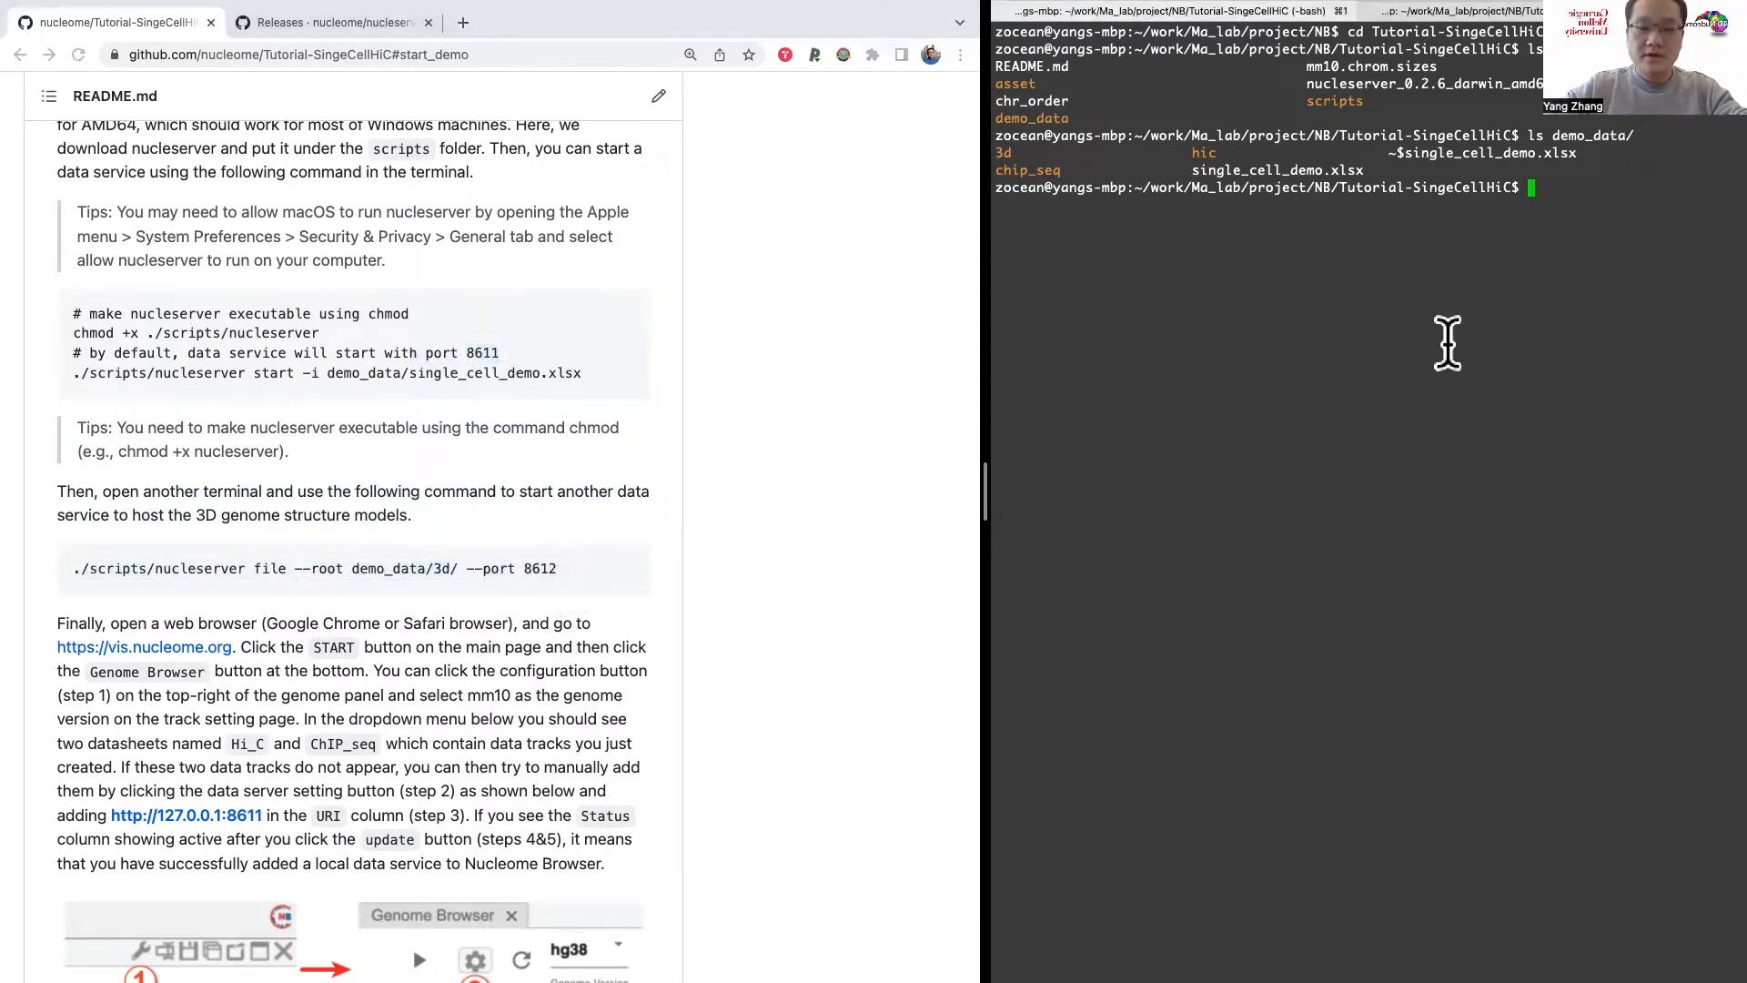
key("super+v")
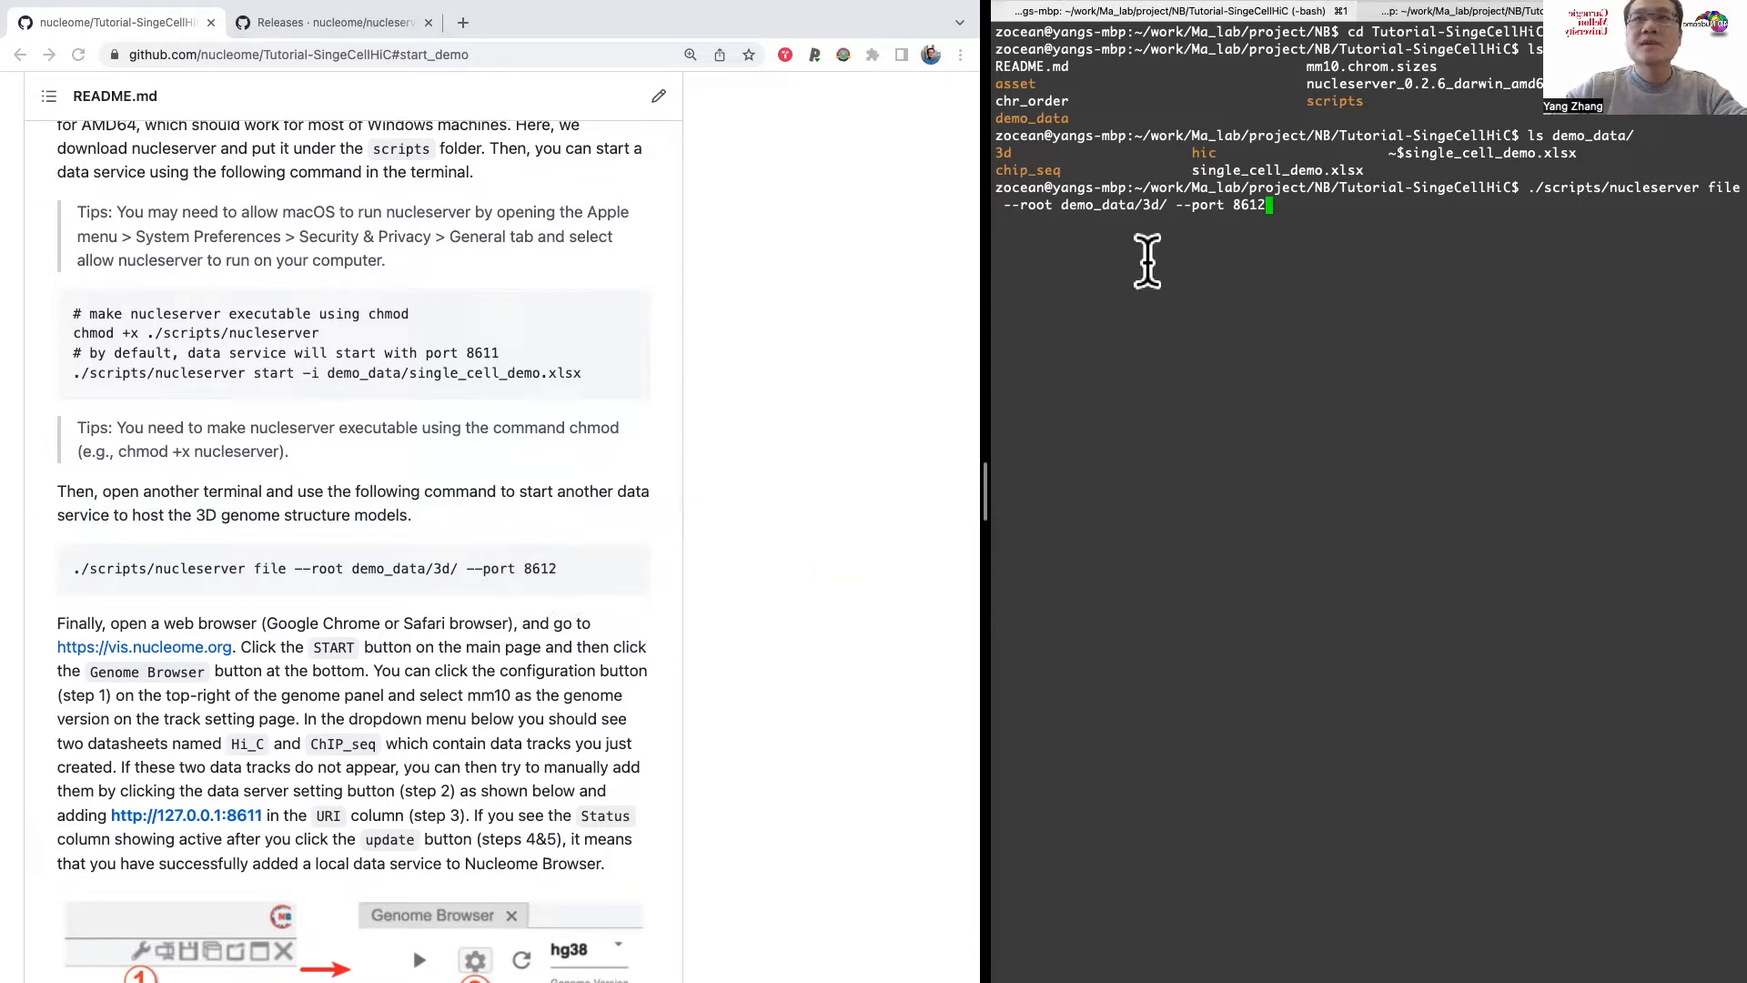
Step: Check the --root demo_data/3d/ option and run the command to start the 3D structure data service
left_click_drag(1005, 206, 1164, 208)
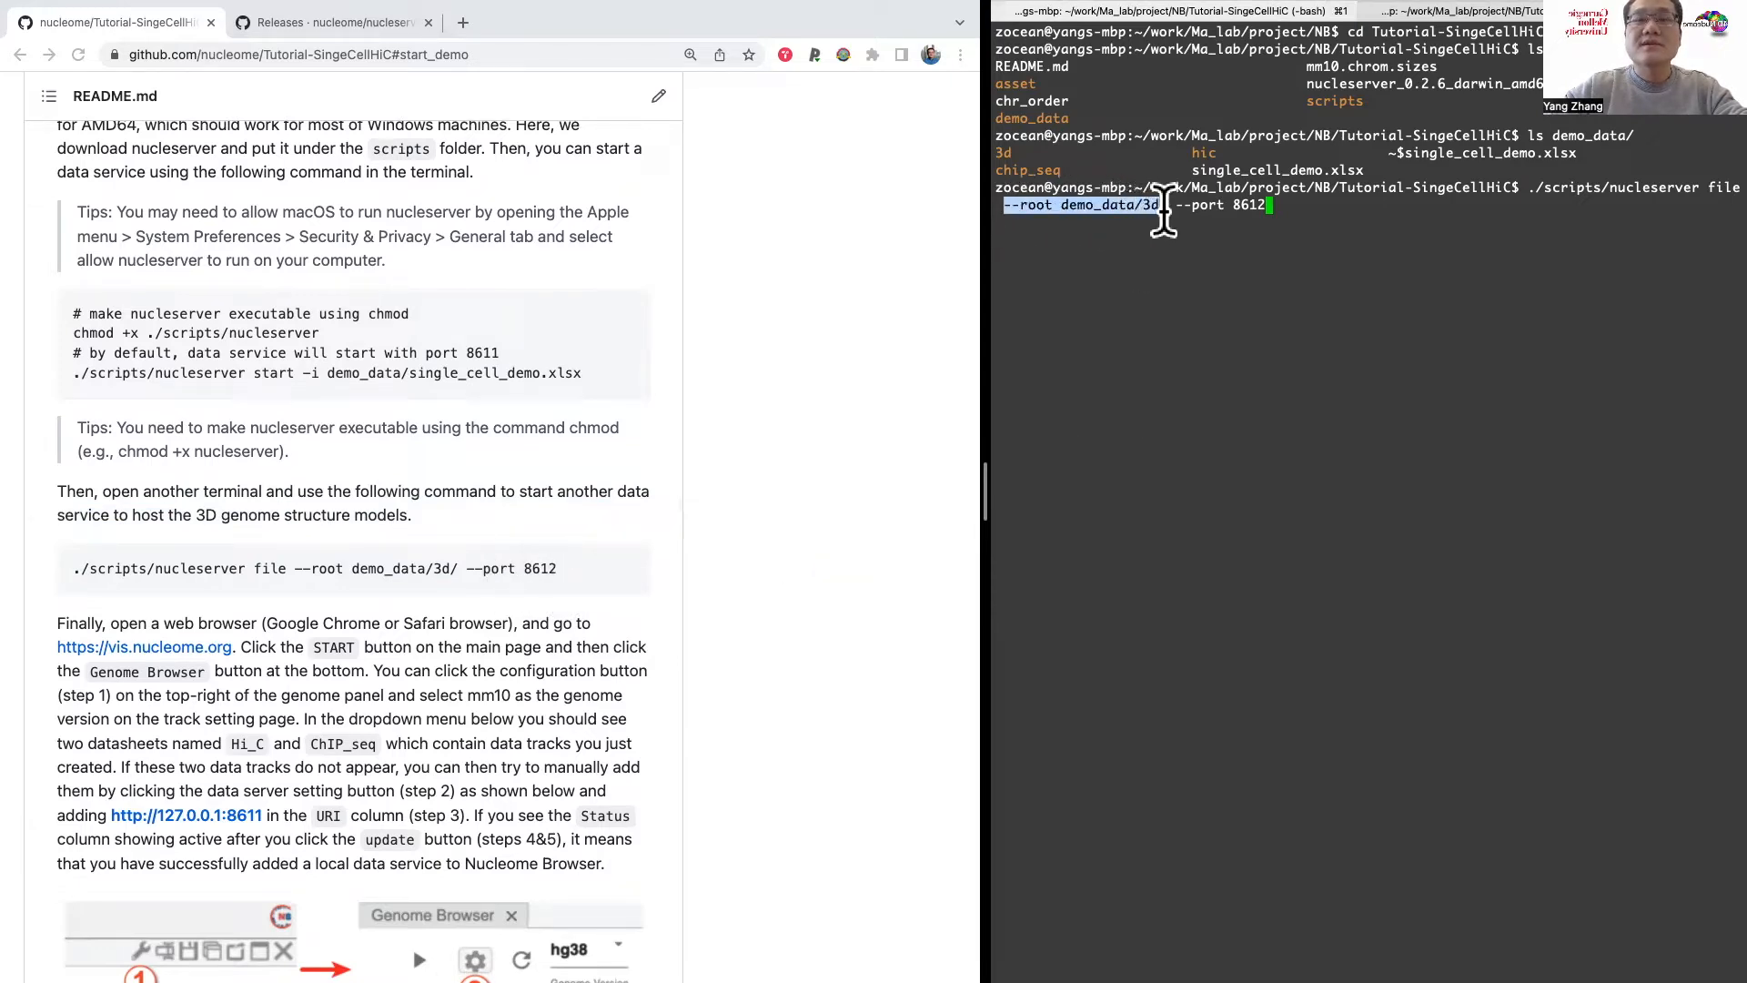
left_click(1066, 202)
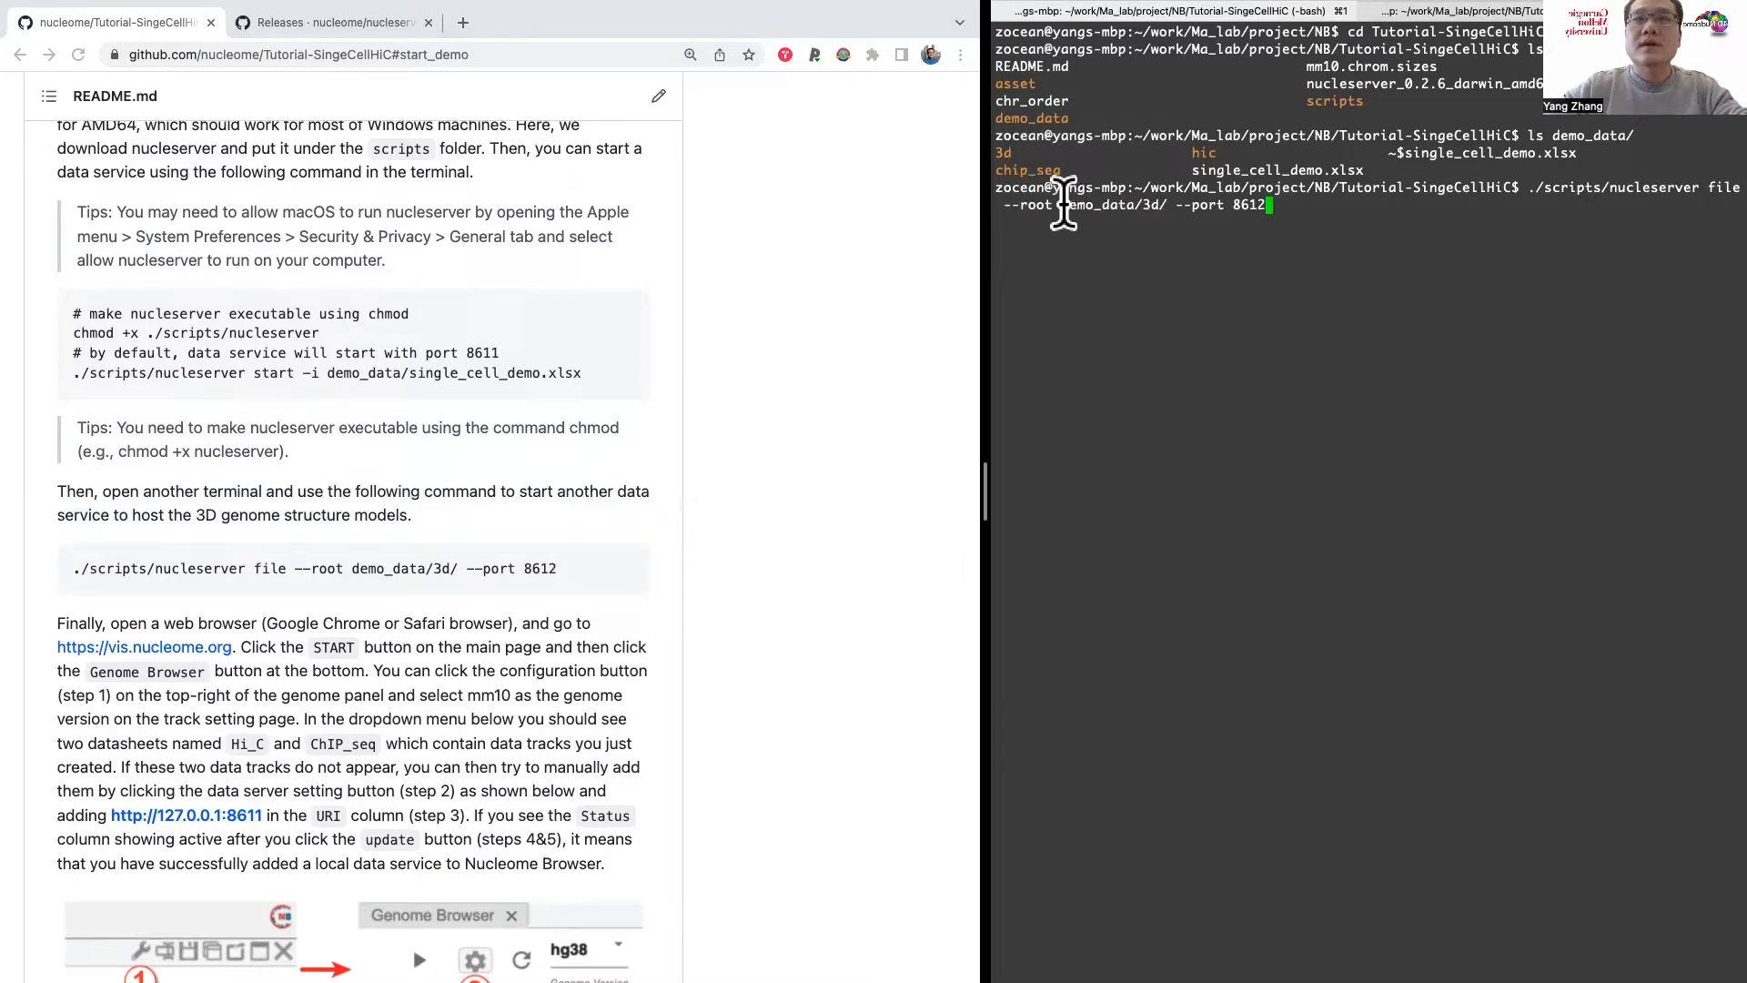
left_click_drag(1062, 205, 1168, 202)
left_click(1168, 202)
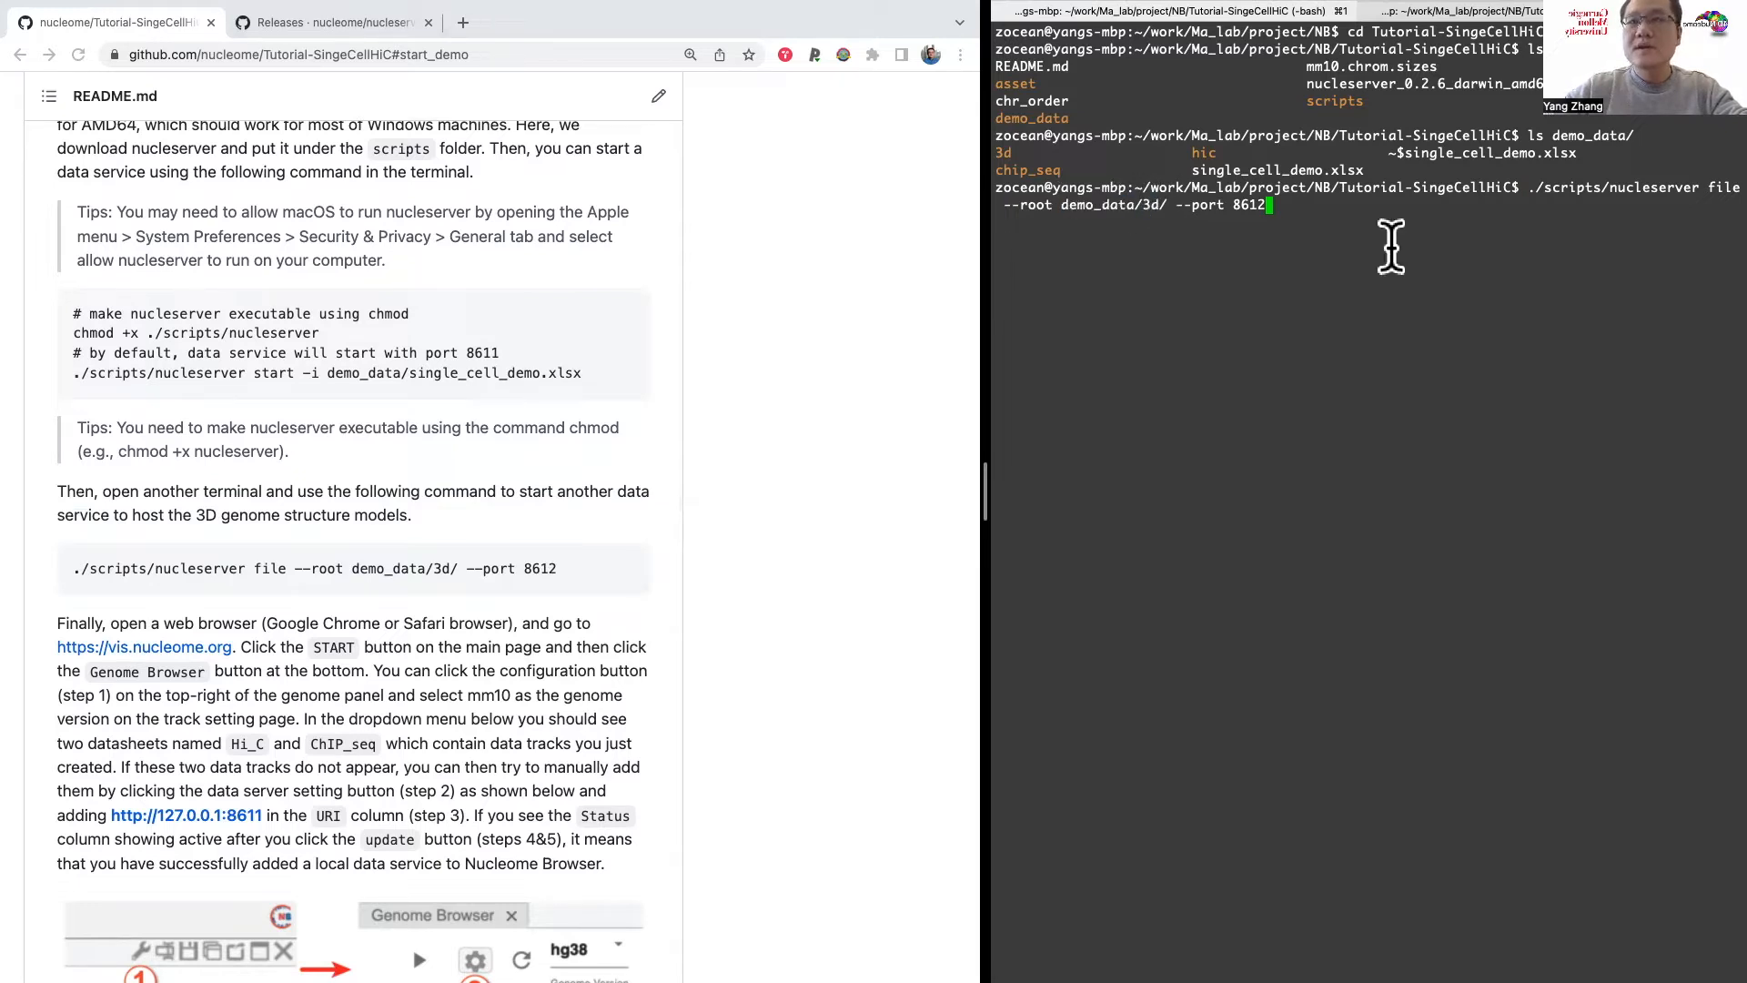
key("Return")
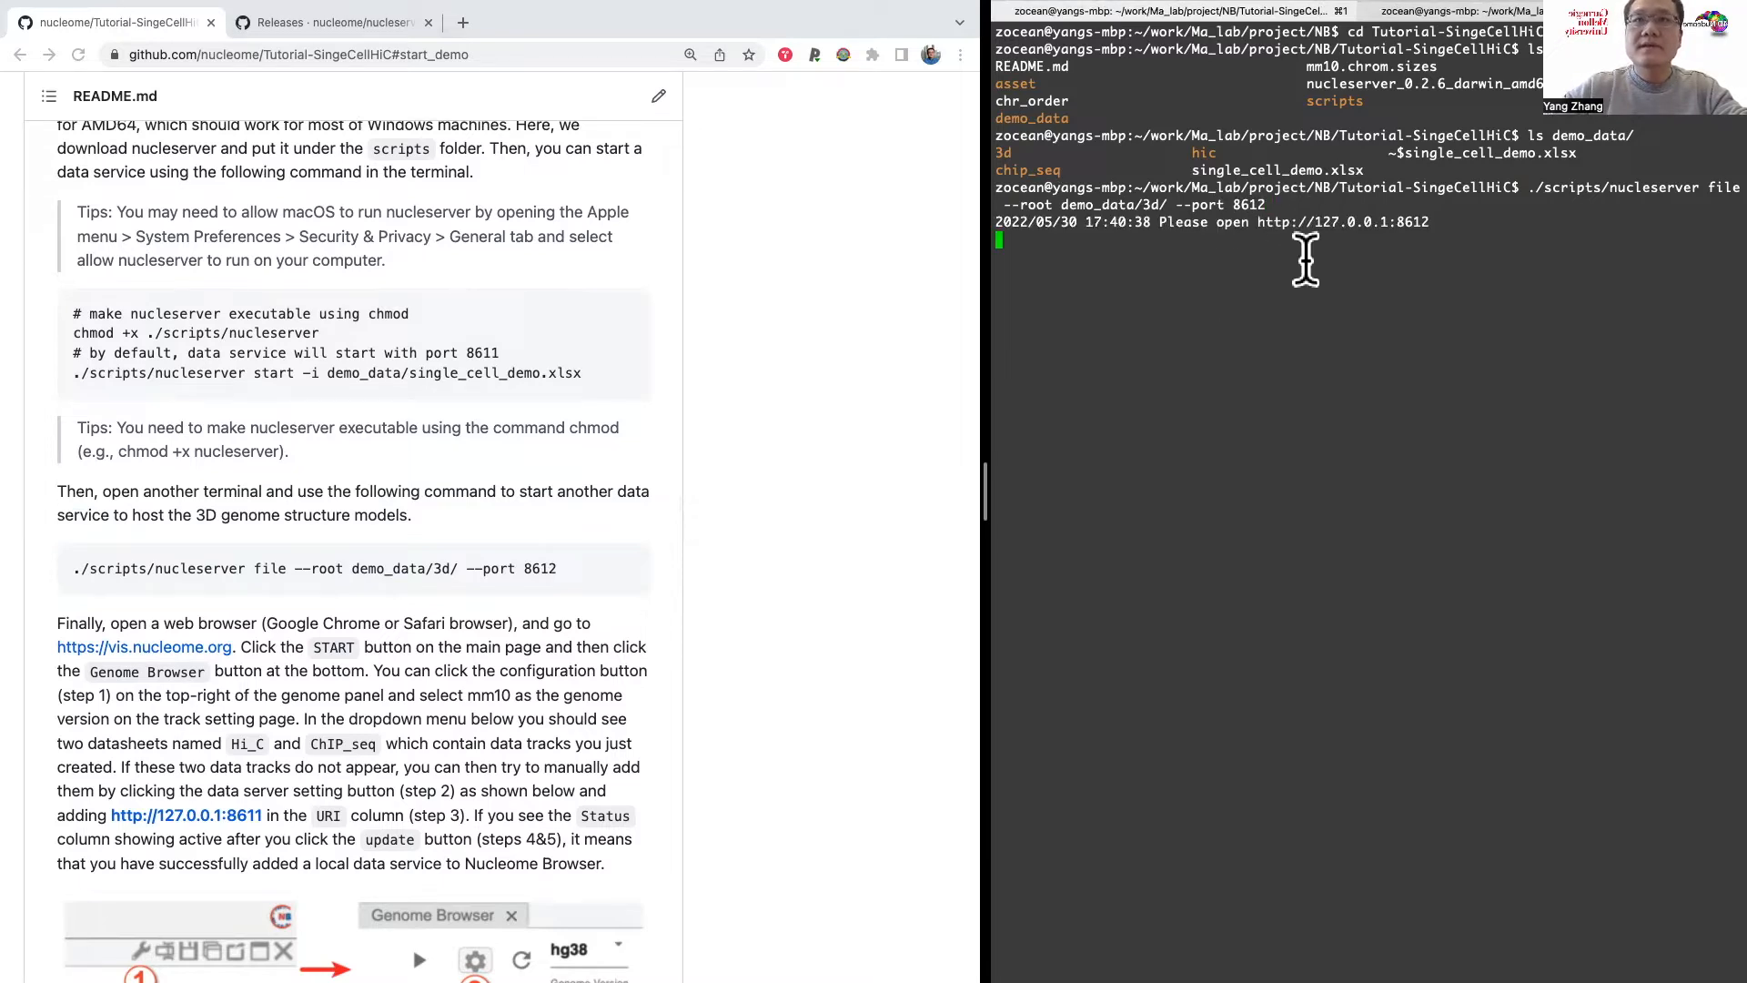
scroll(662, 583, "down", 2)
scroll(661, 582, "down", 2)
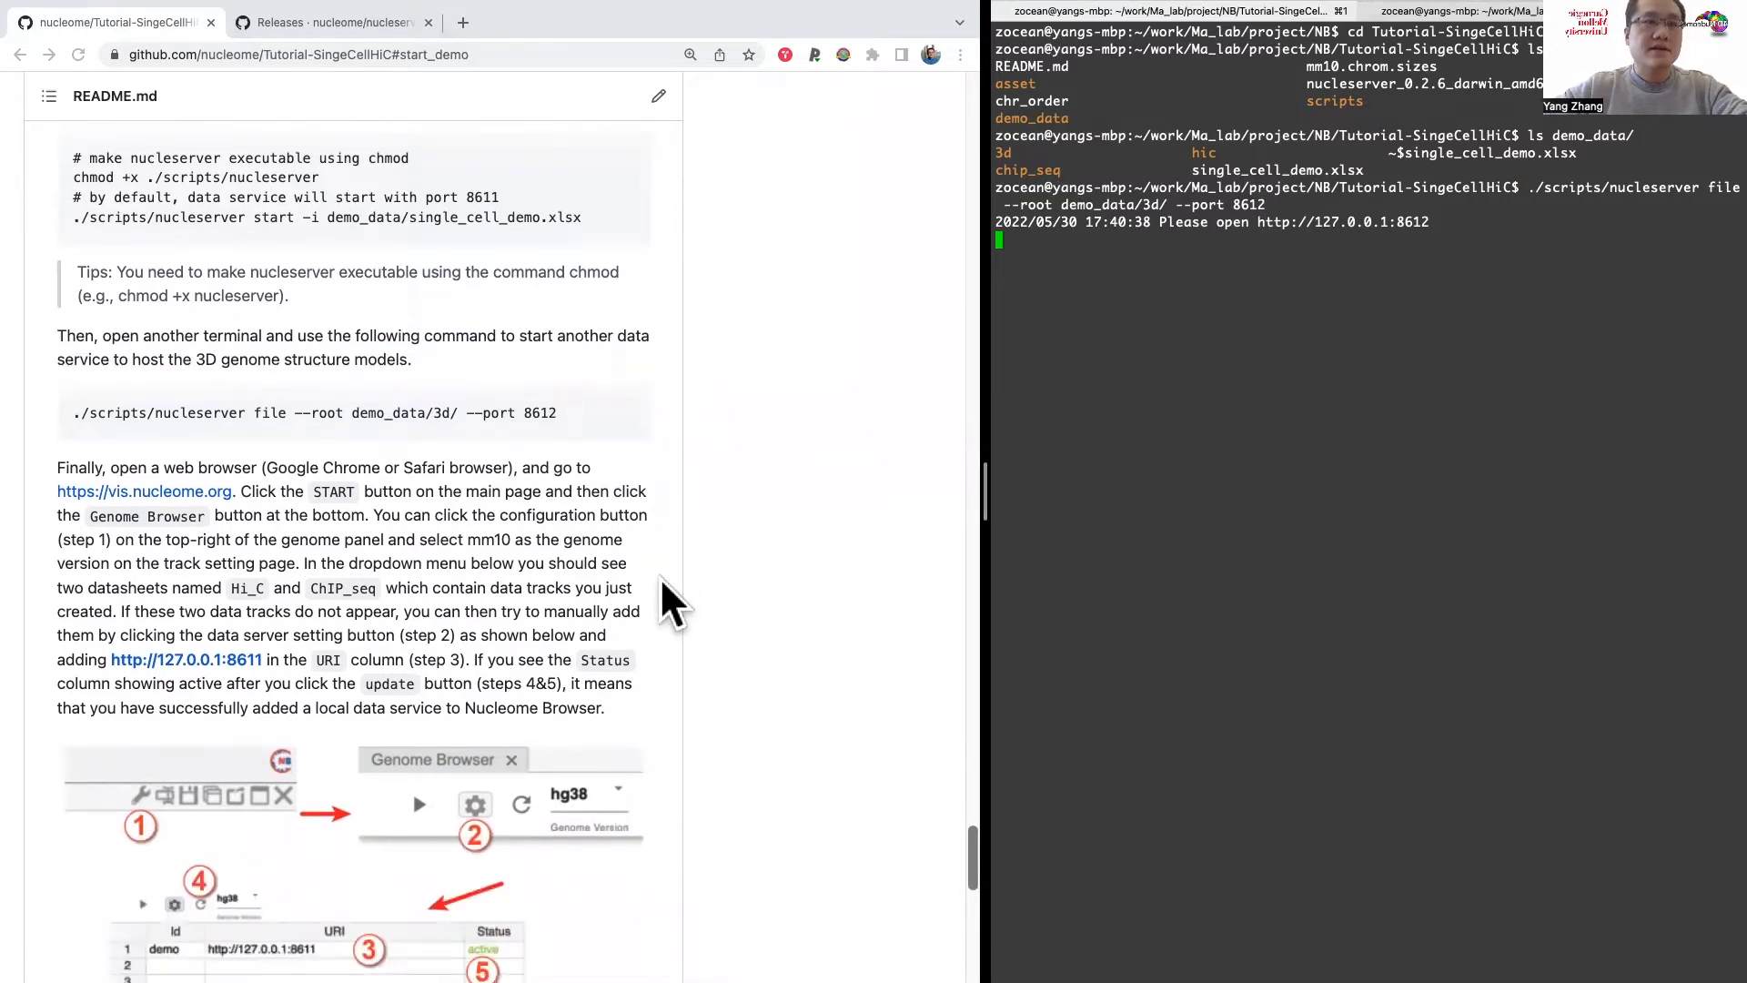
scroll(661, 600, "down", 1)
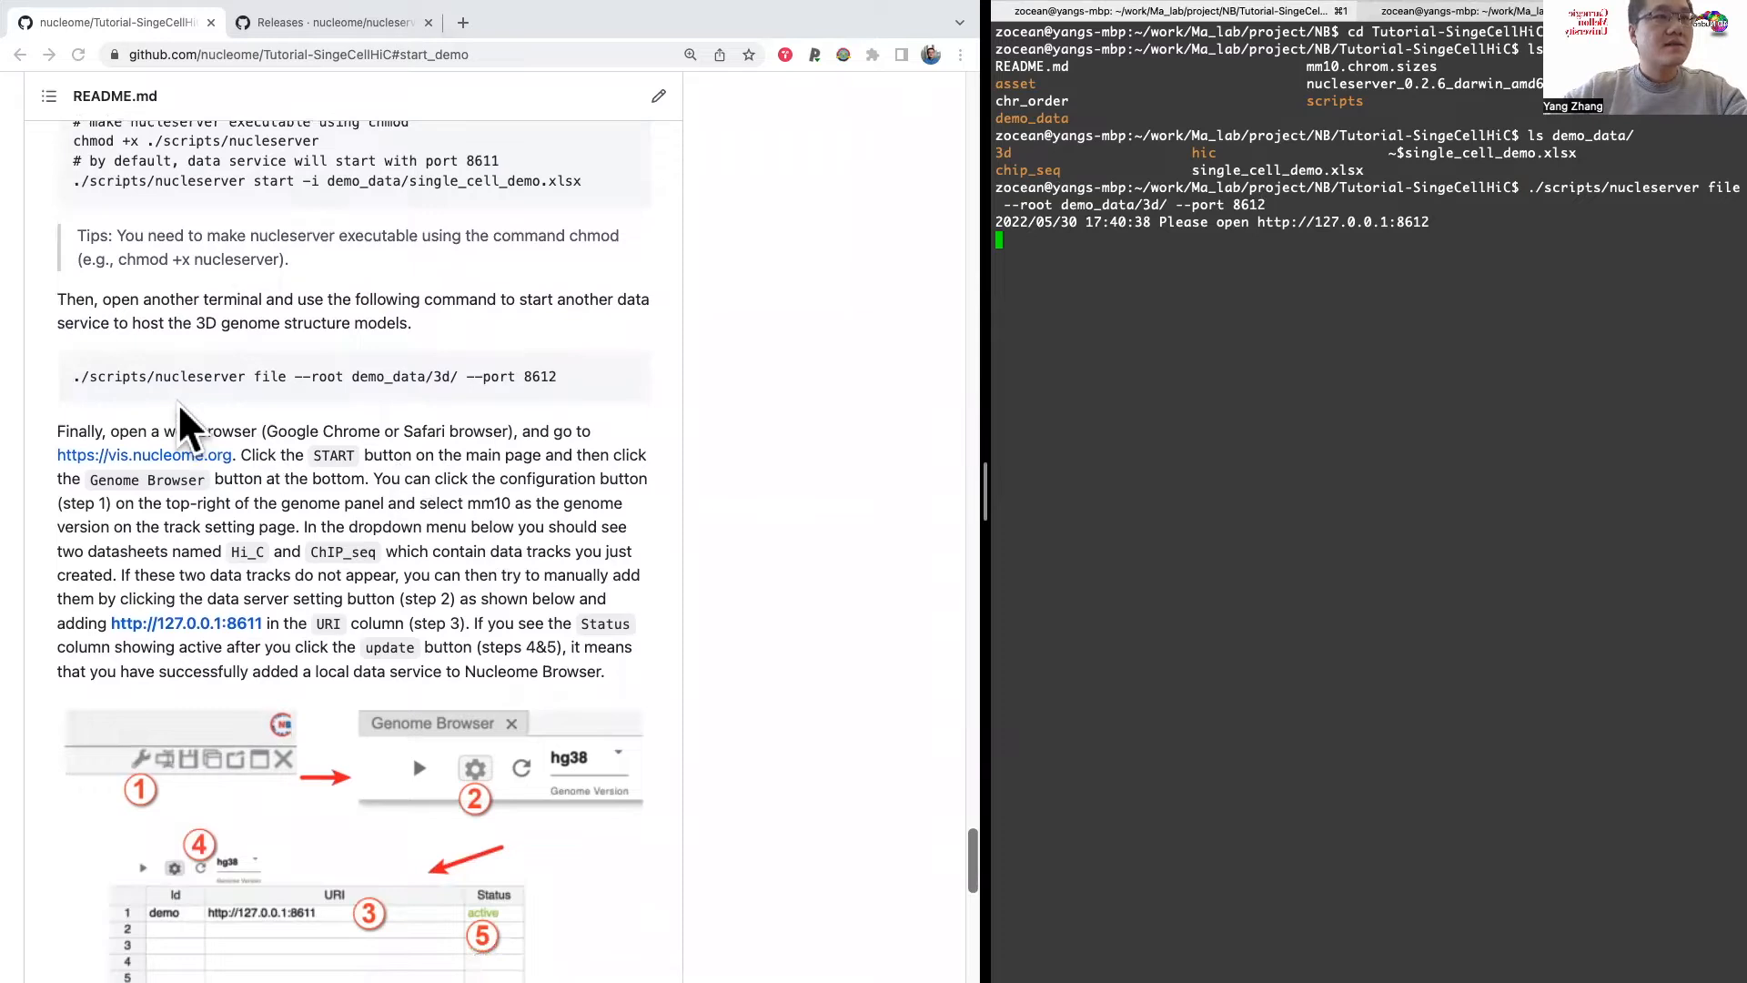
left_click(83, 425)
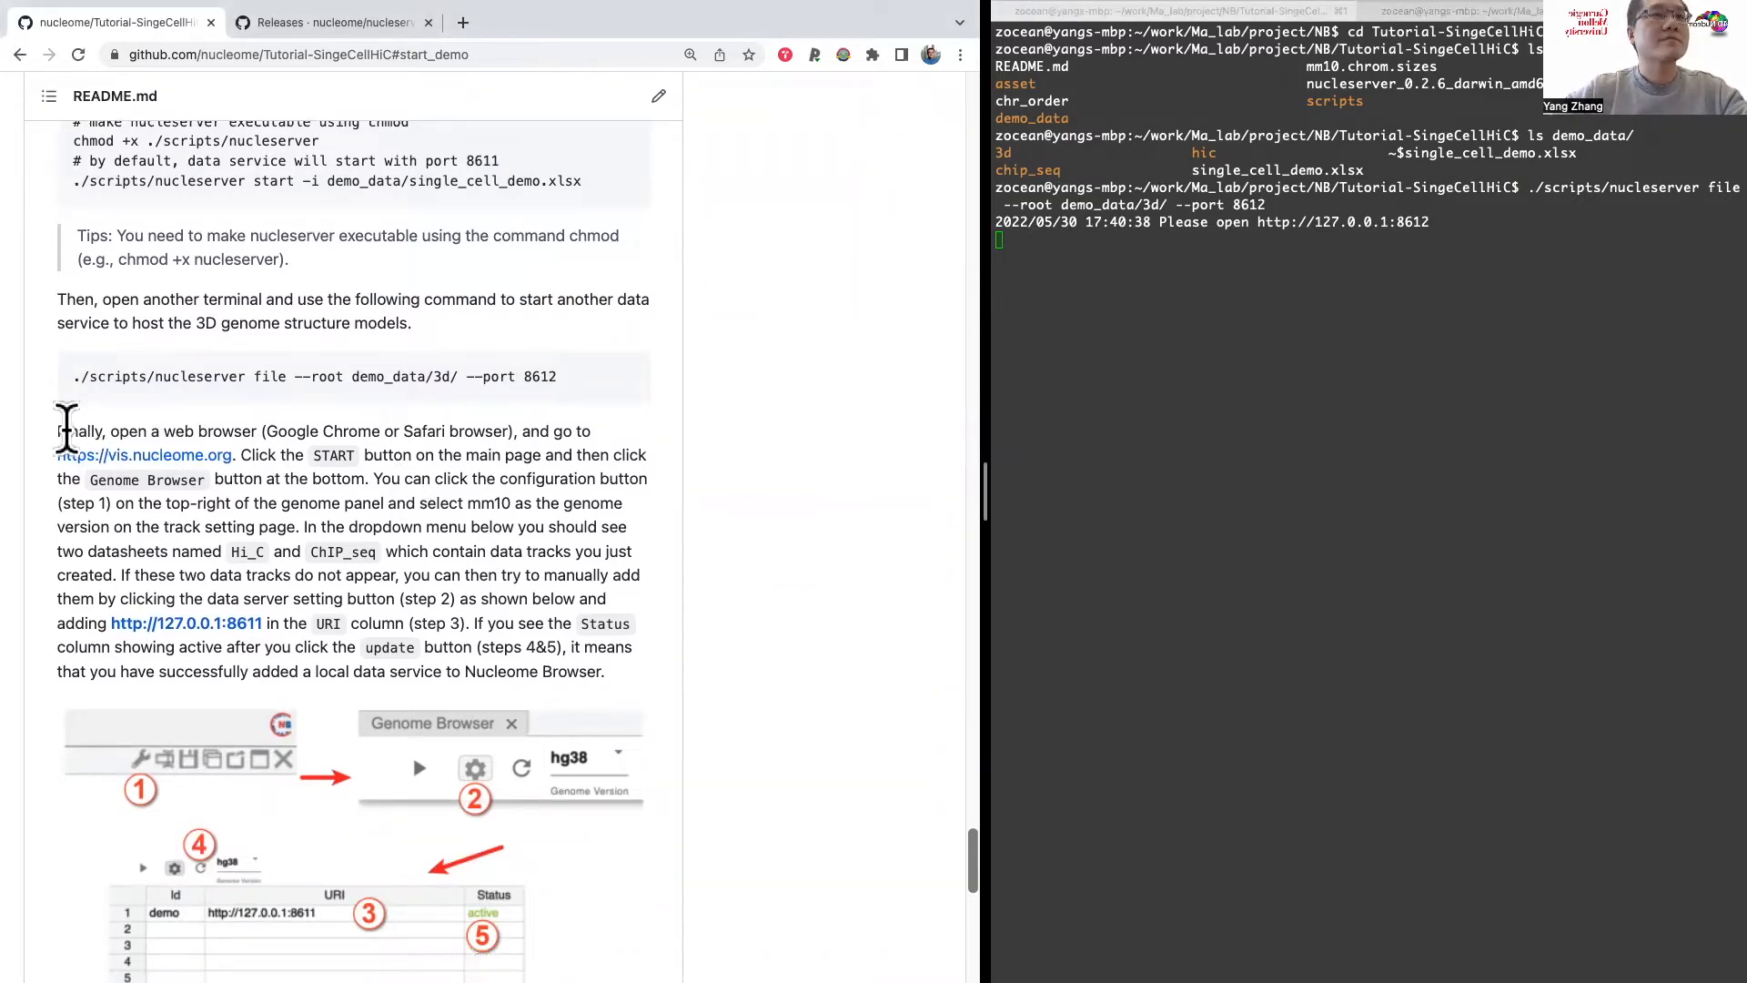
left_click_drag(57, 431, 251, 432)
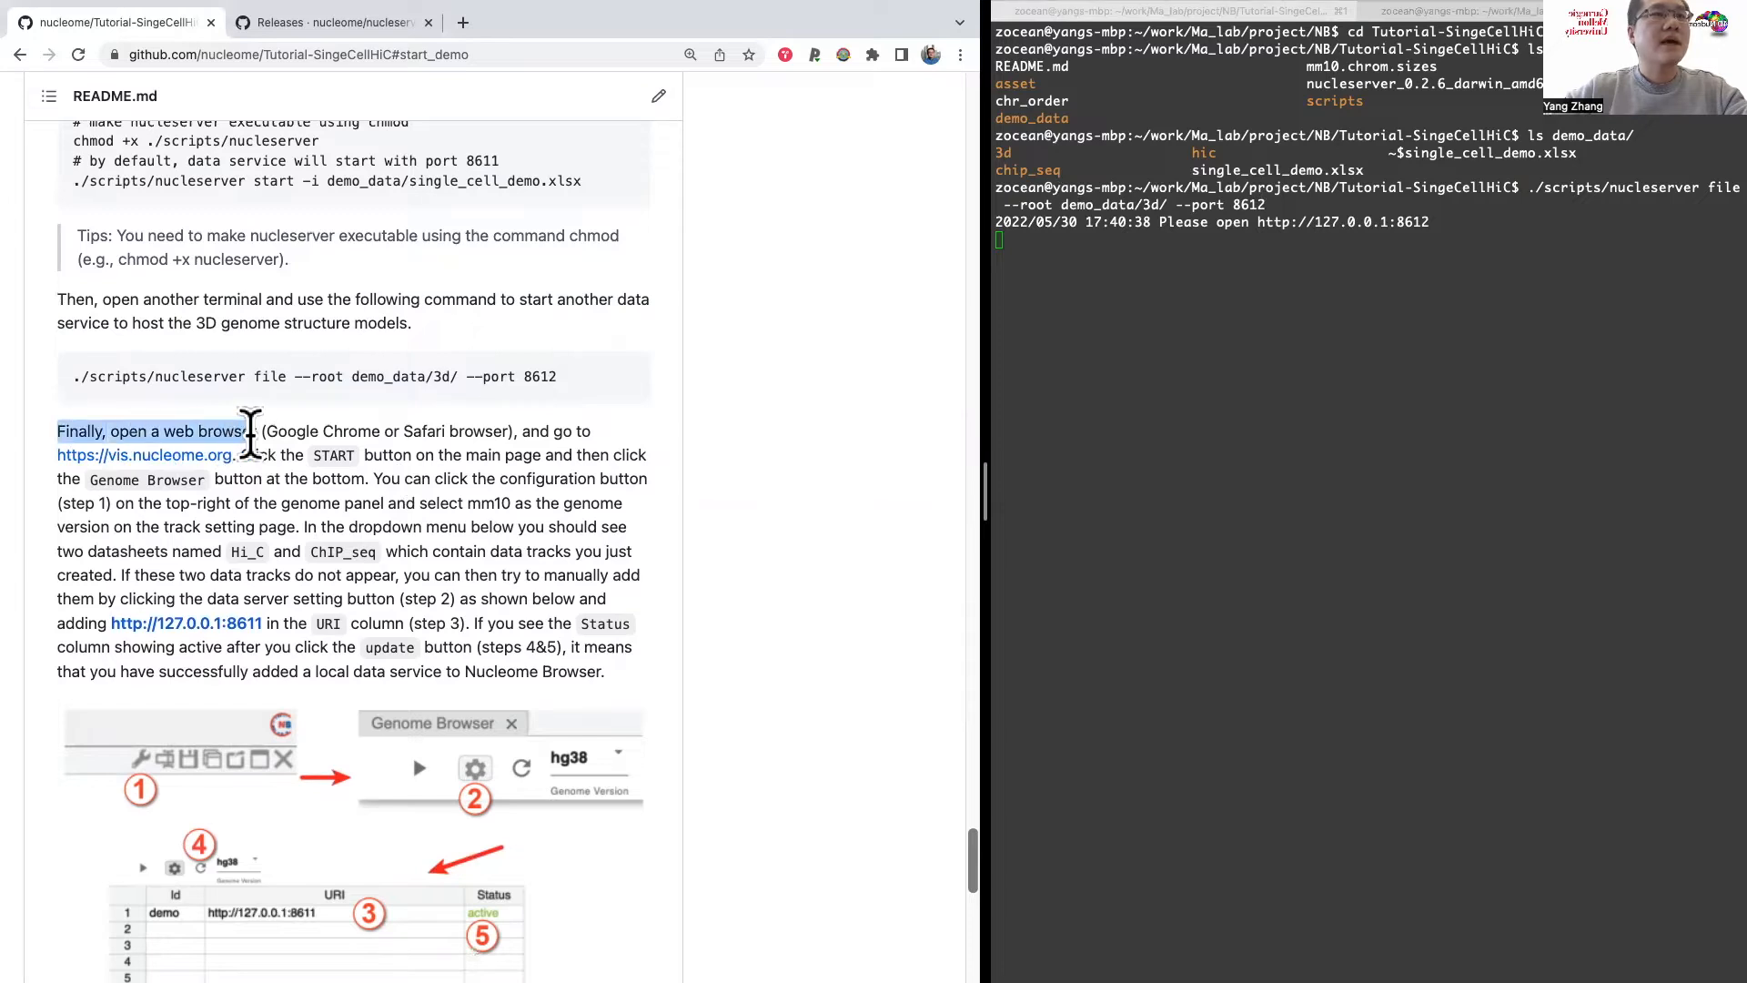
scroll(251, 432, "down", 1)
left_click(228, 389)
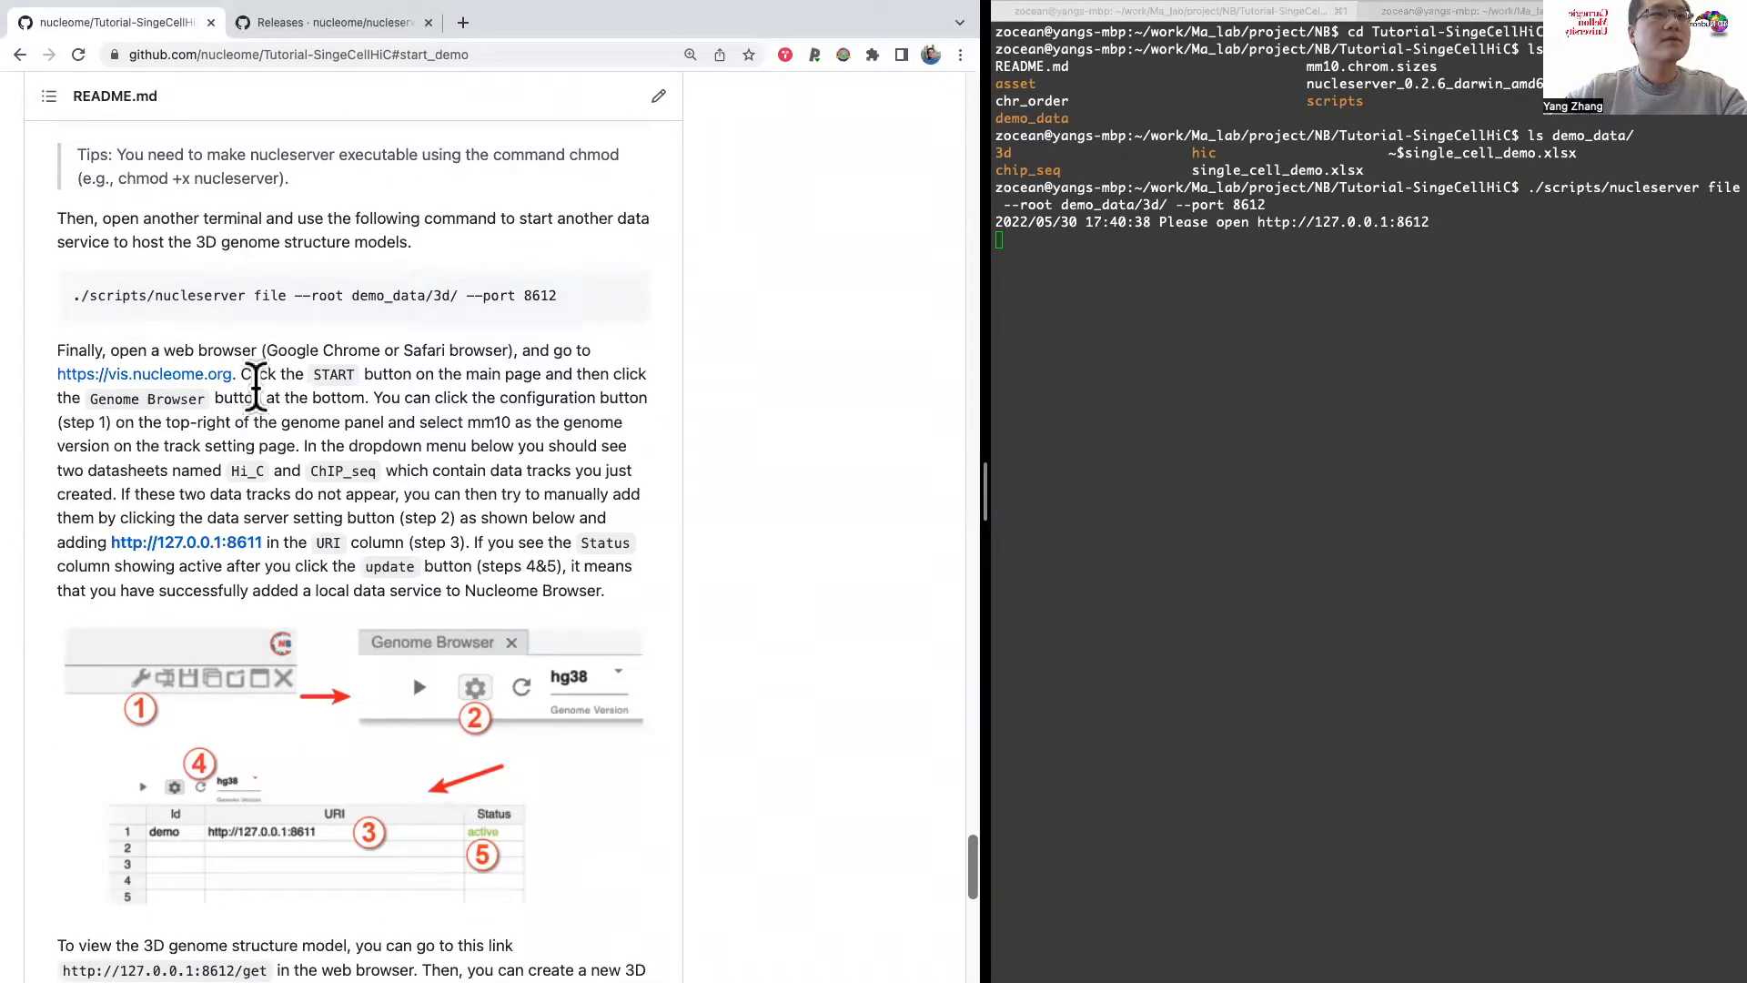
right_click(204, 368)
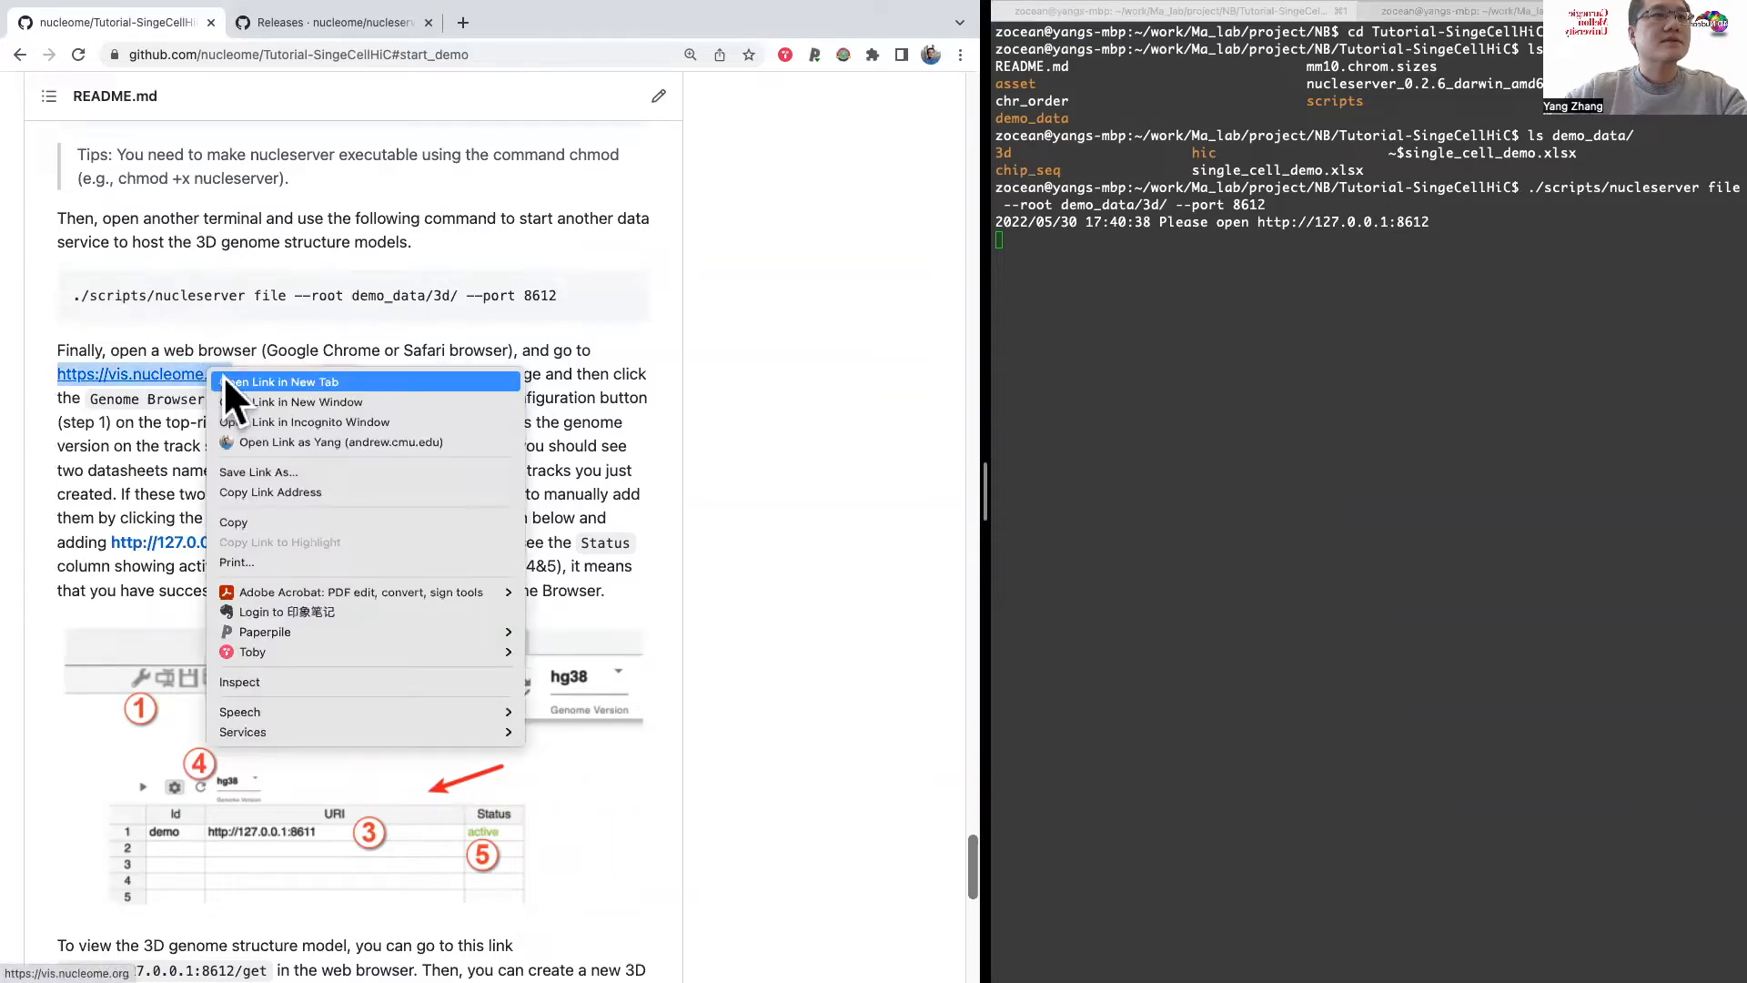
left_click(237, 378)
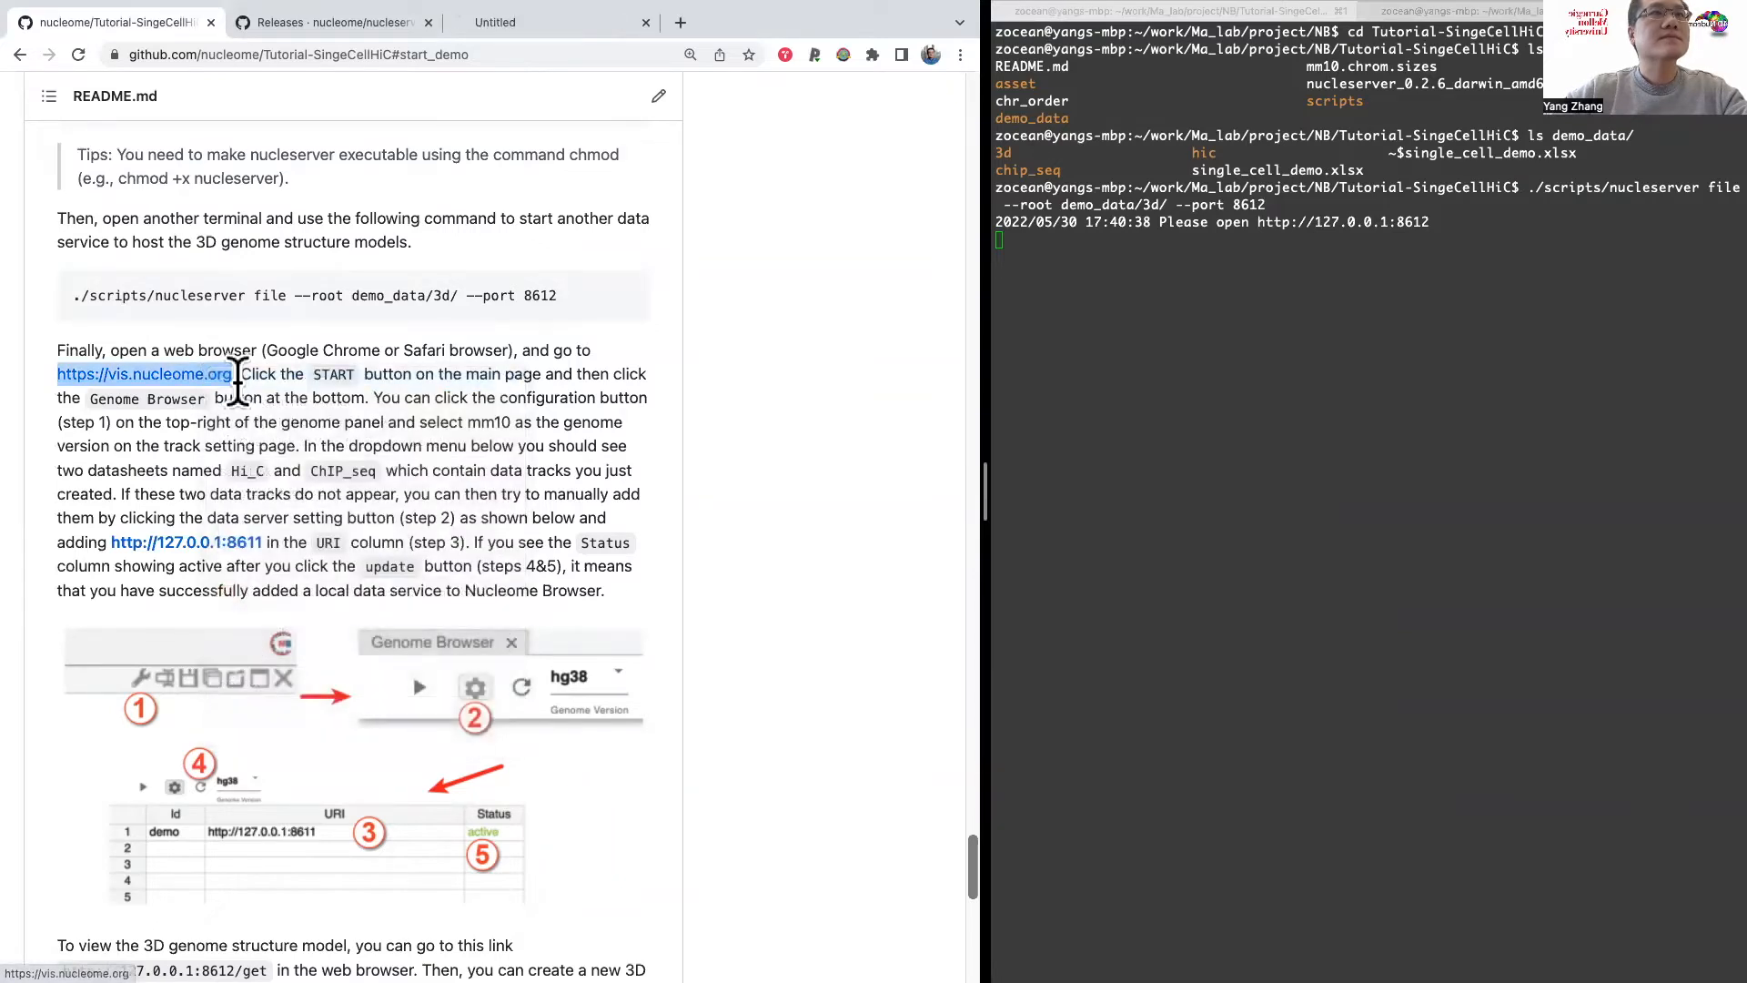
left_click(550, 20)
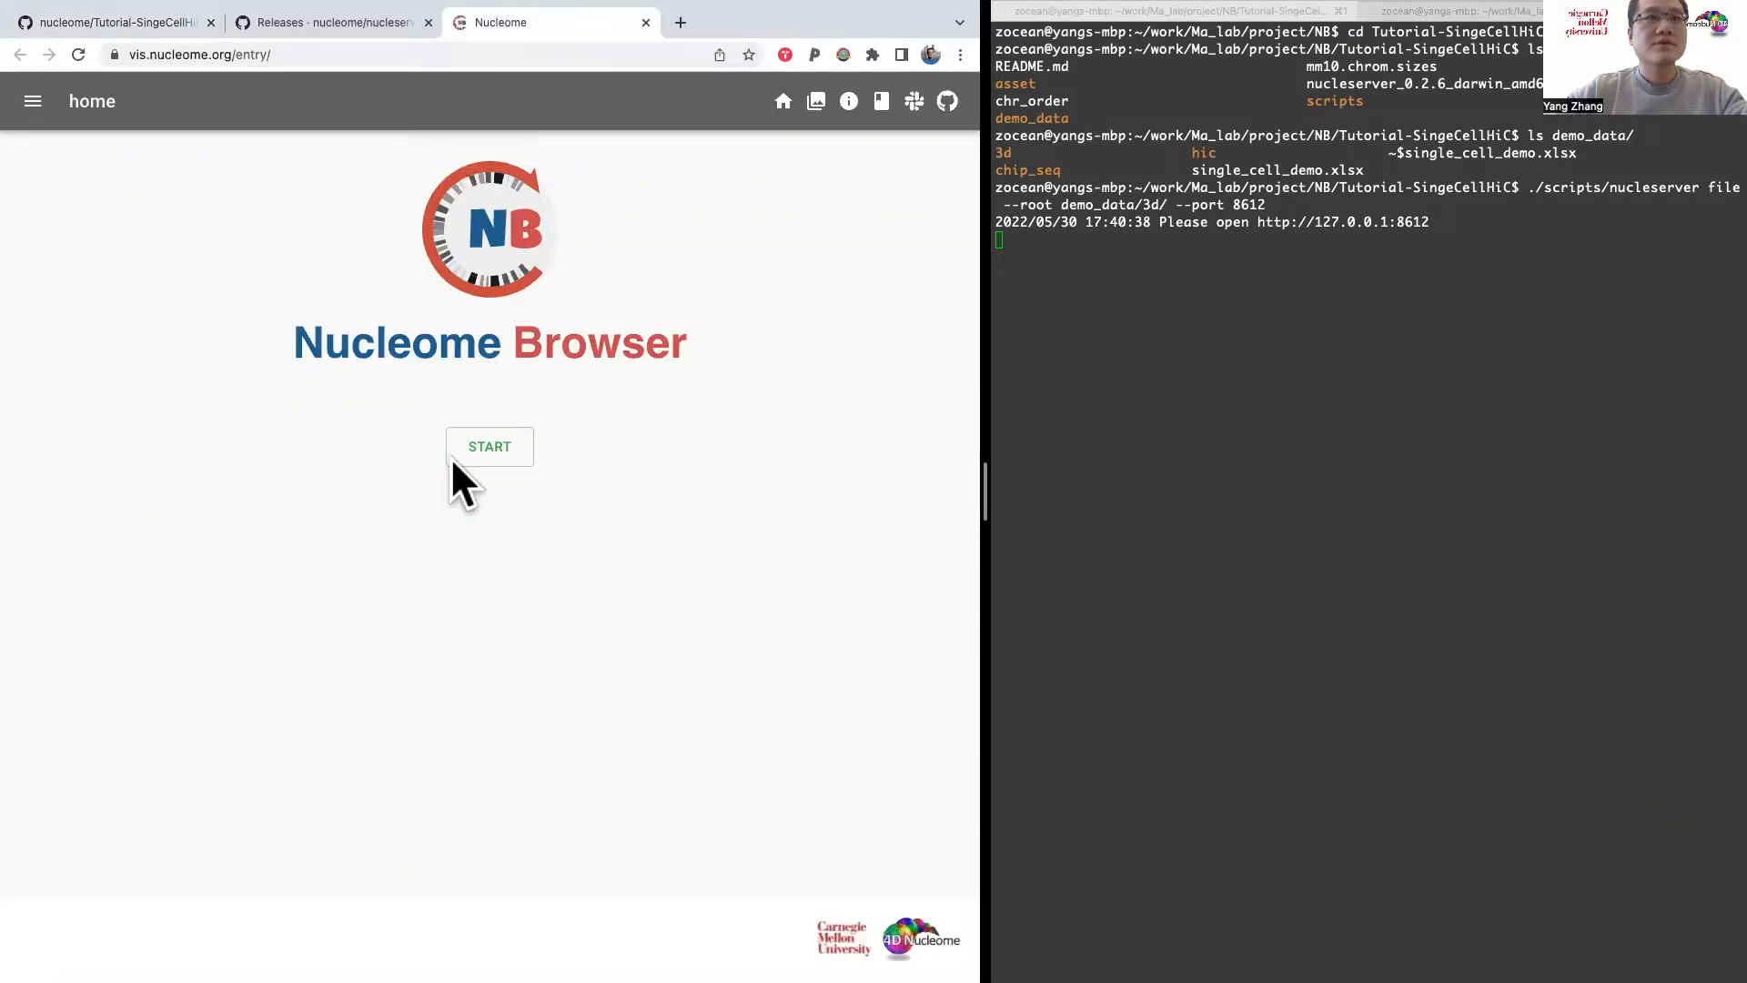
Step: Start a new Genome Browser window from the Nucleome Browser main page, and return to the README page
left_click(496, 444)
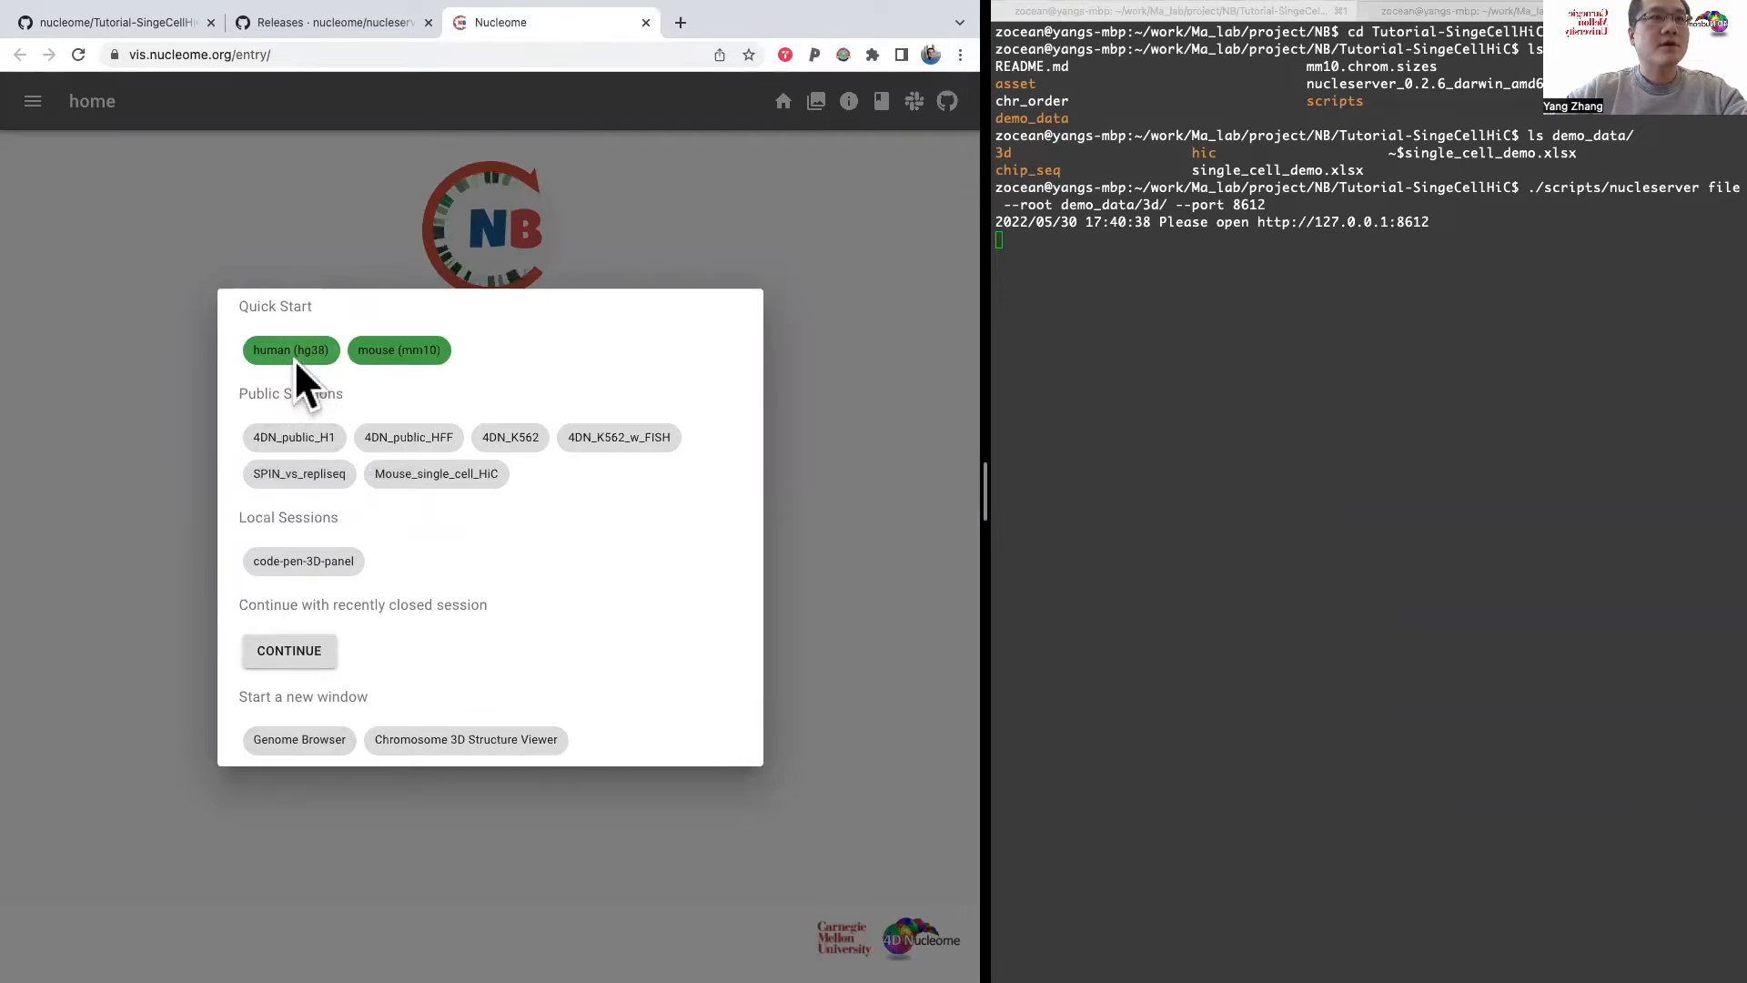
left_click(295, 737)
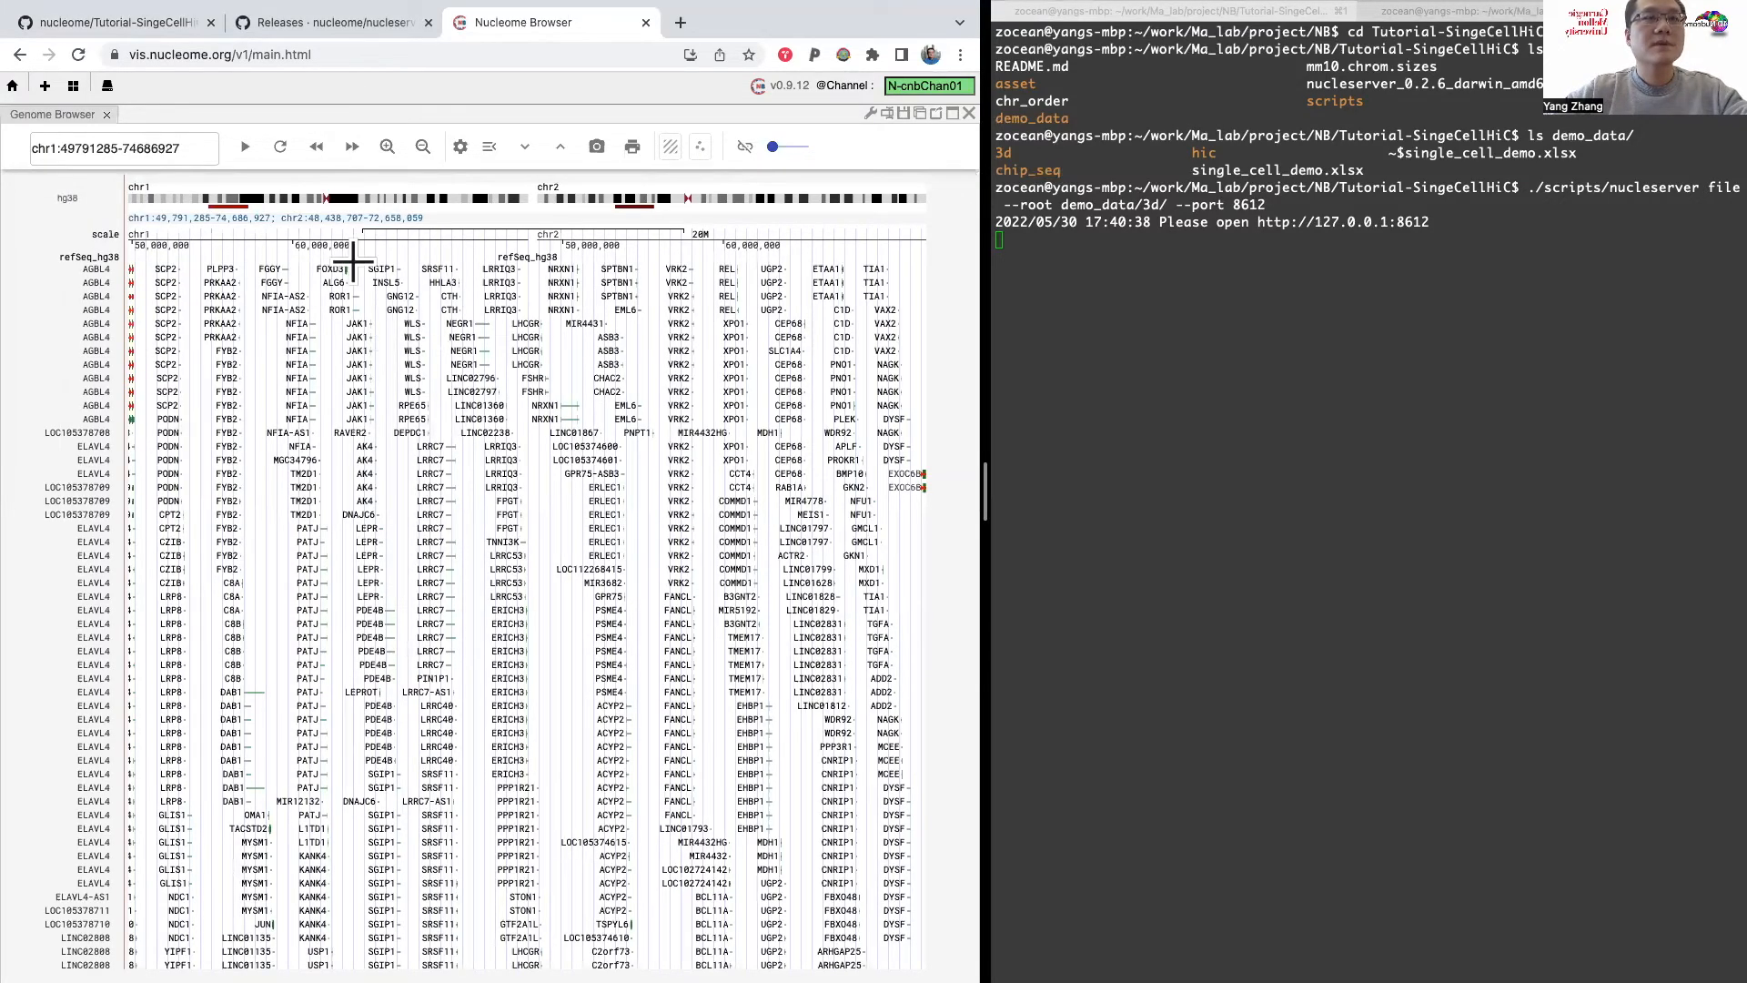
left_click(151, 15)
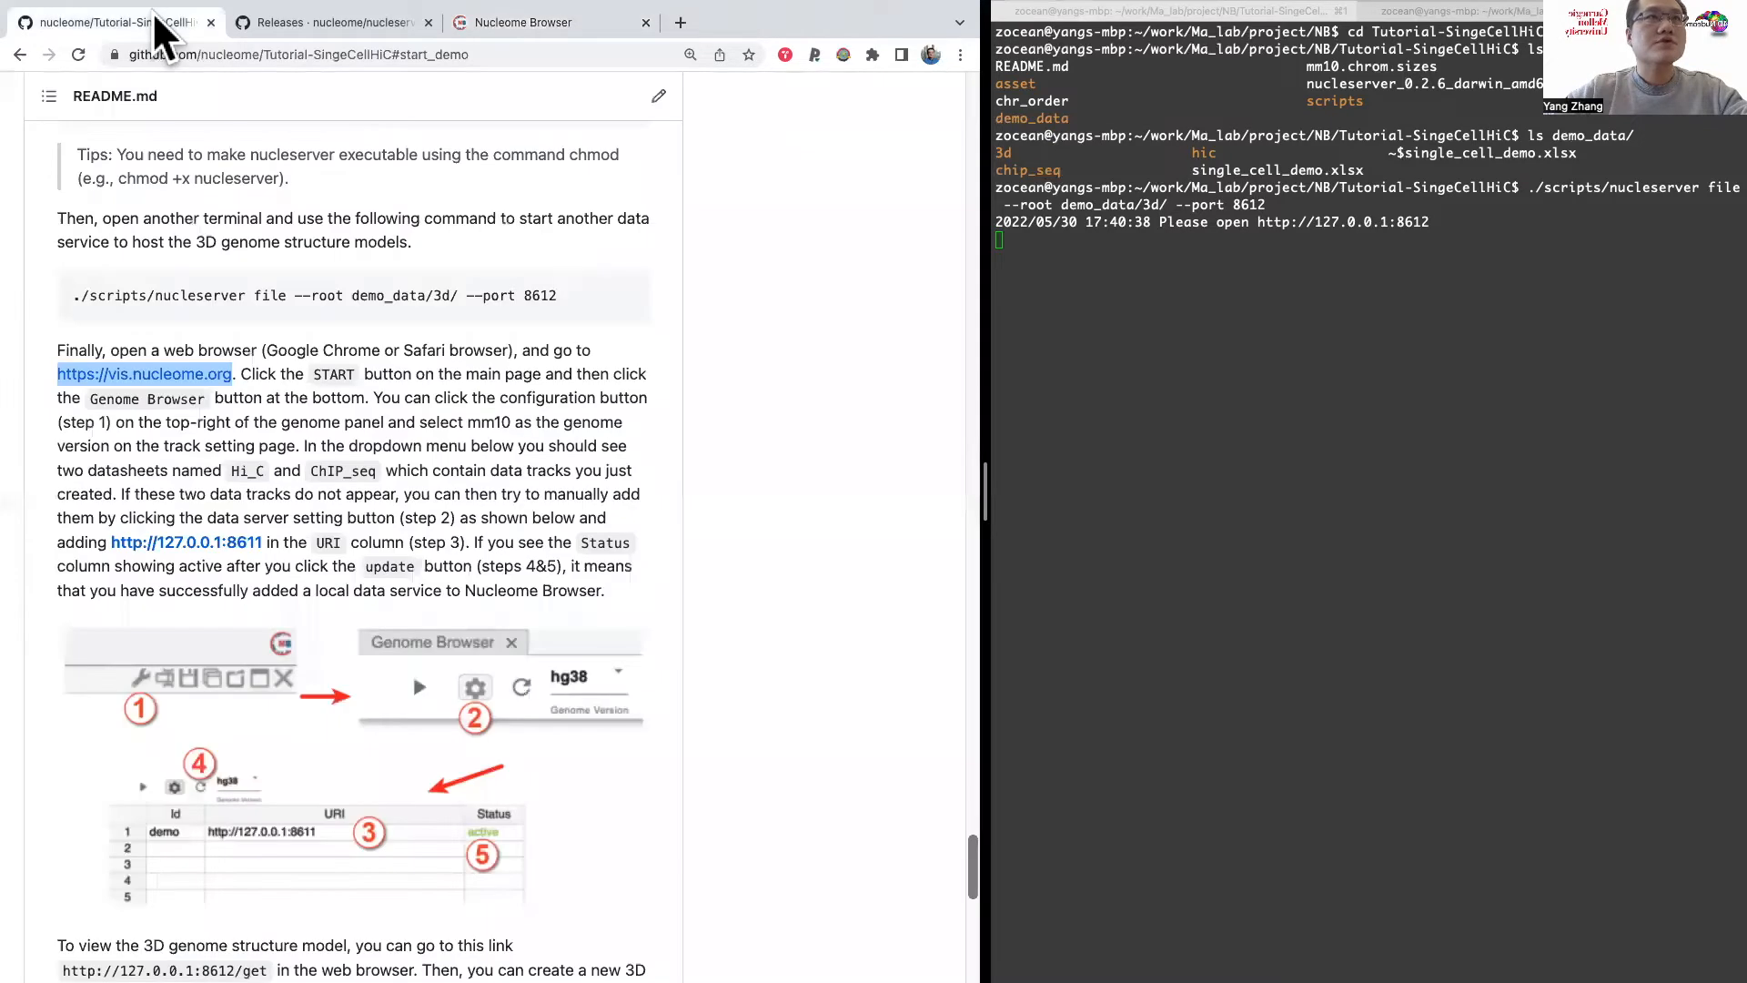
Step: Check the default data service port 8611 in the README's nucleserver commands and return to the Nucleome Browser page
scroll(366, 229, "up", 5)
left_click_drag(499, 300, 445, 298)
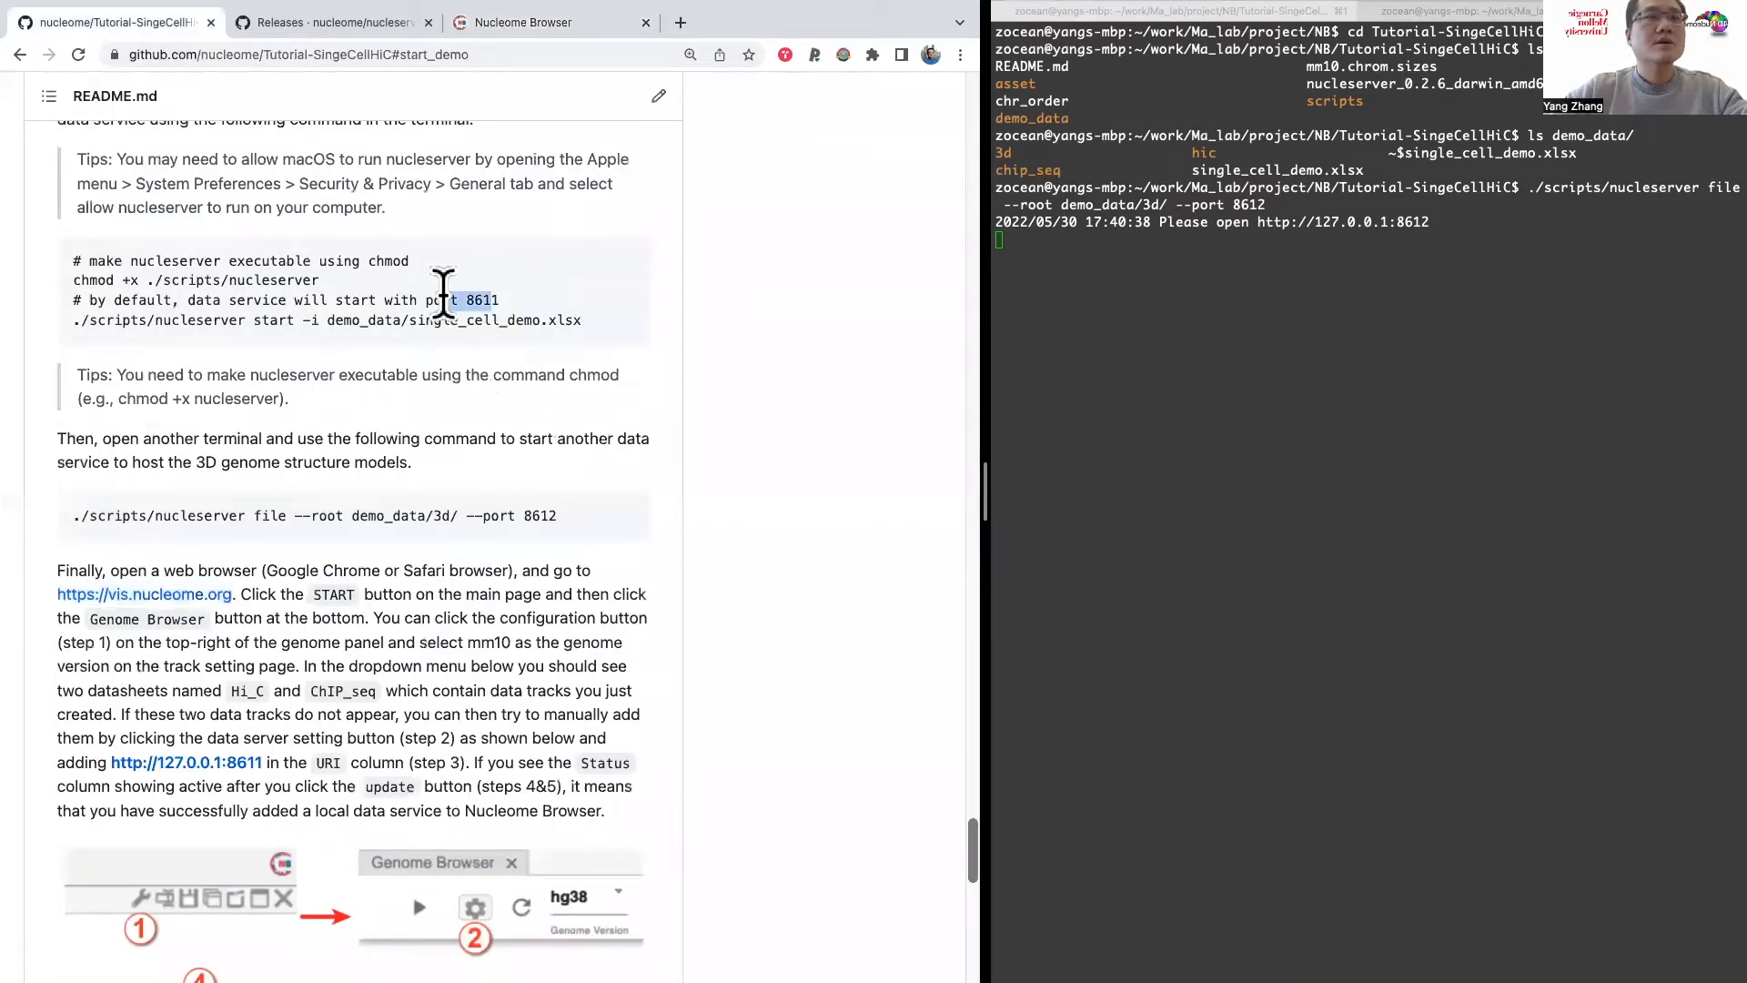
left_click(523, 20)
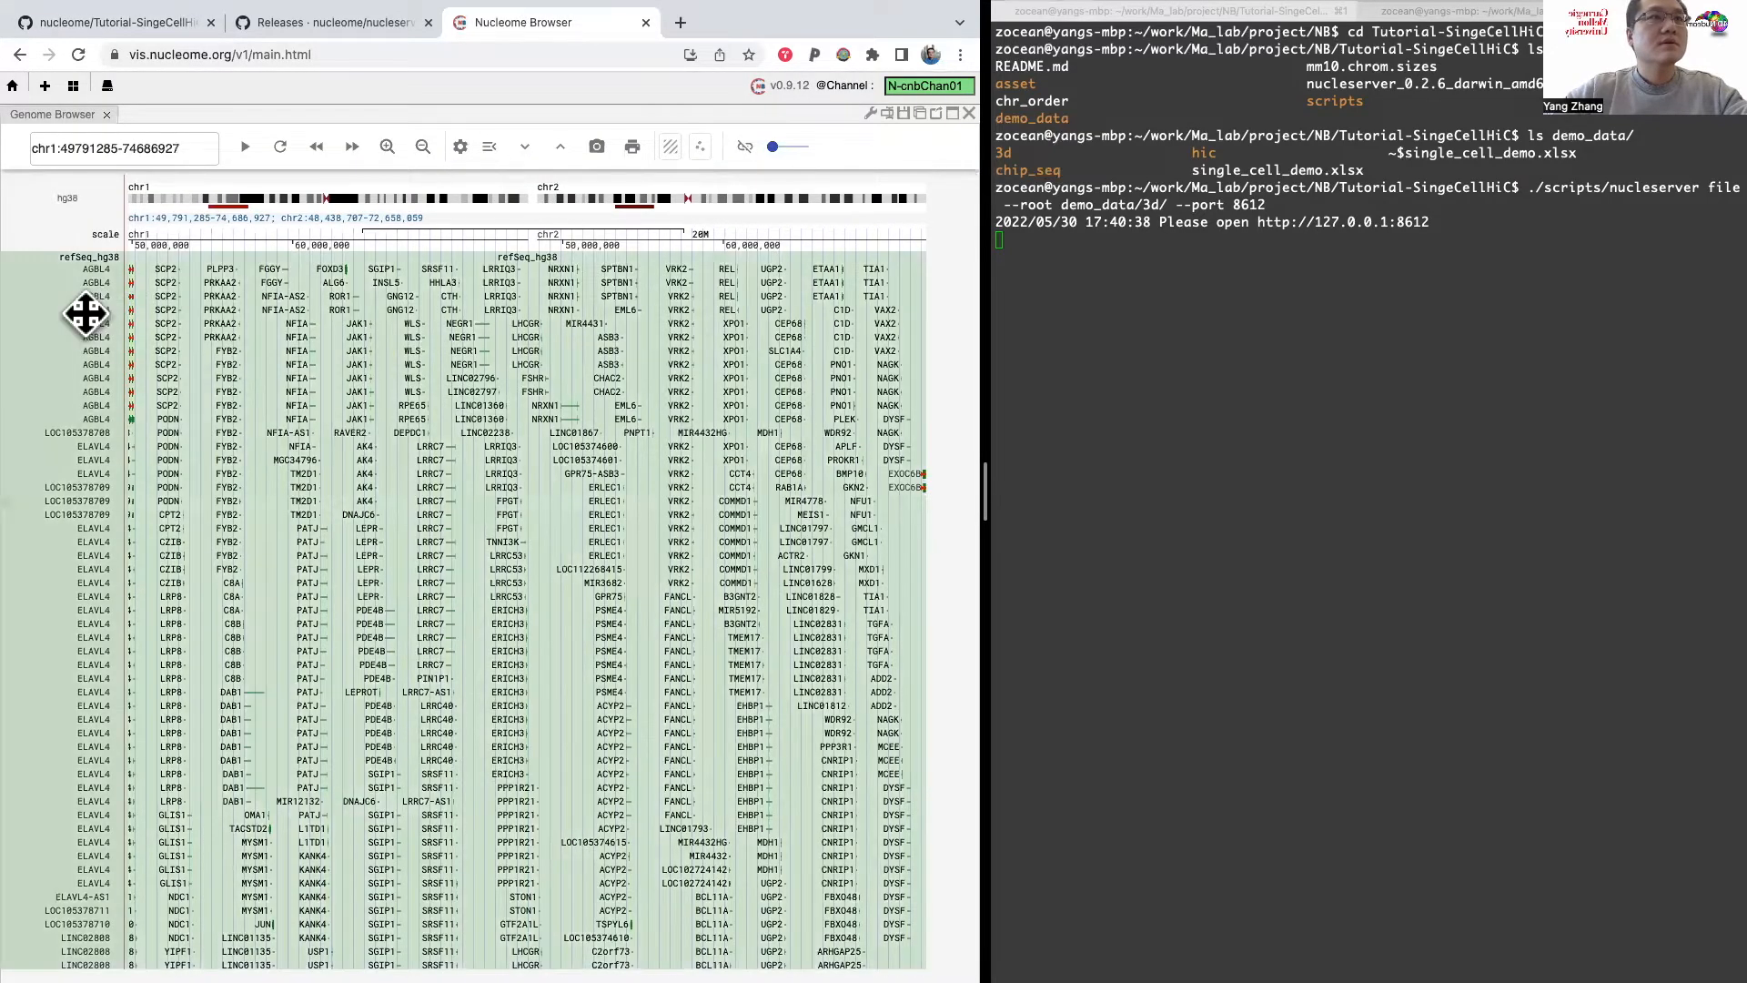
Step: Collapse the refSeq_hg38 gene track and select a chr1 region from about 75.9 to 102 Mb
right_click(86, 314)
left_click(122, 380)
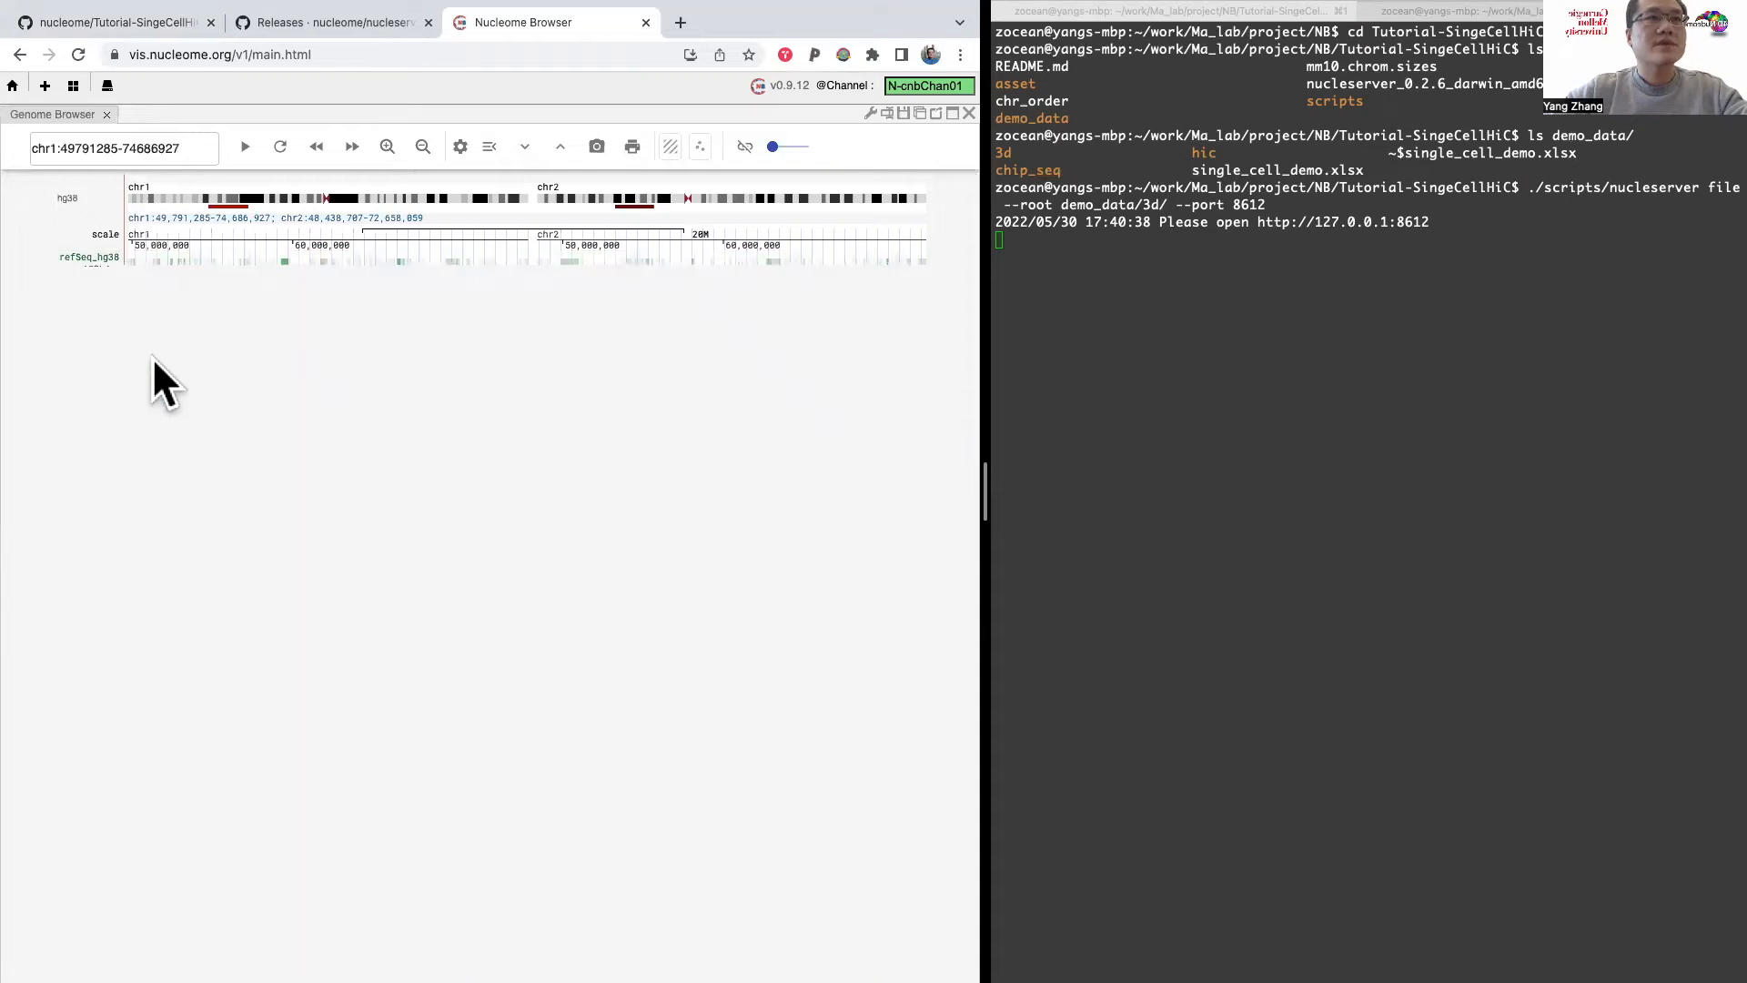
left_click_drag(292, 188, 250, 188)
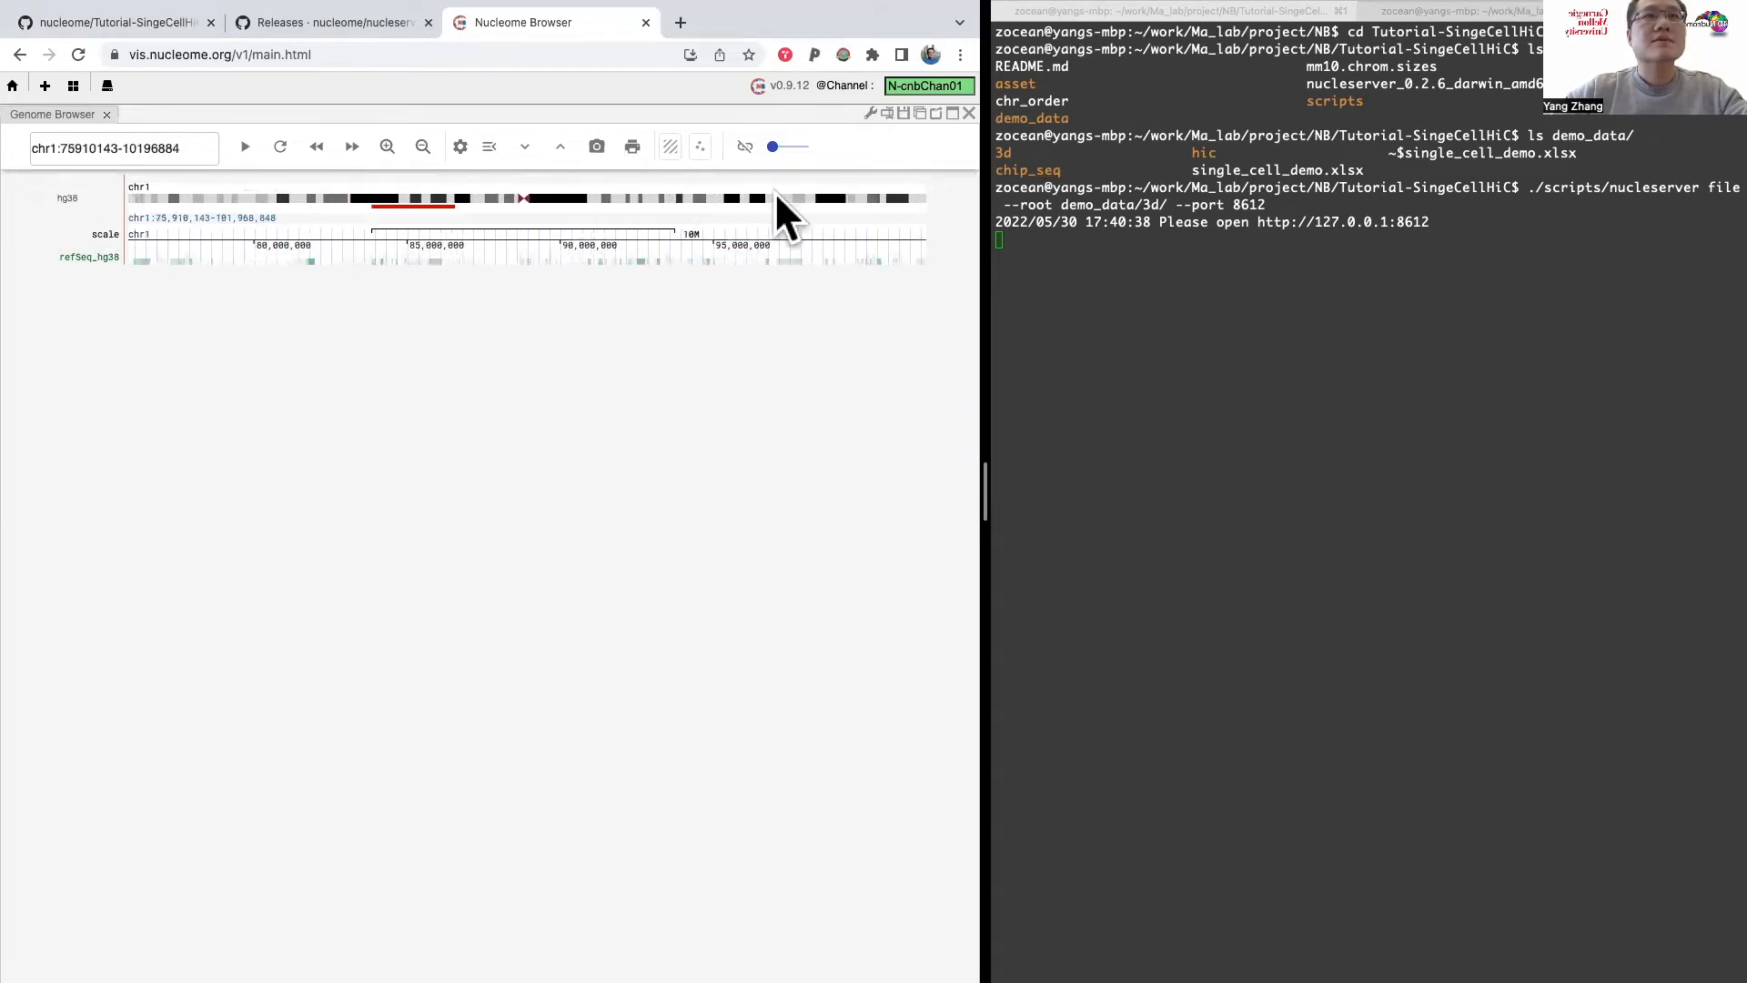
Step: Open the genome panel's track configuration and set the genome version to mm10
left_click(867, 110)
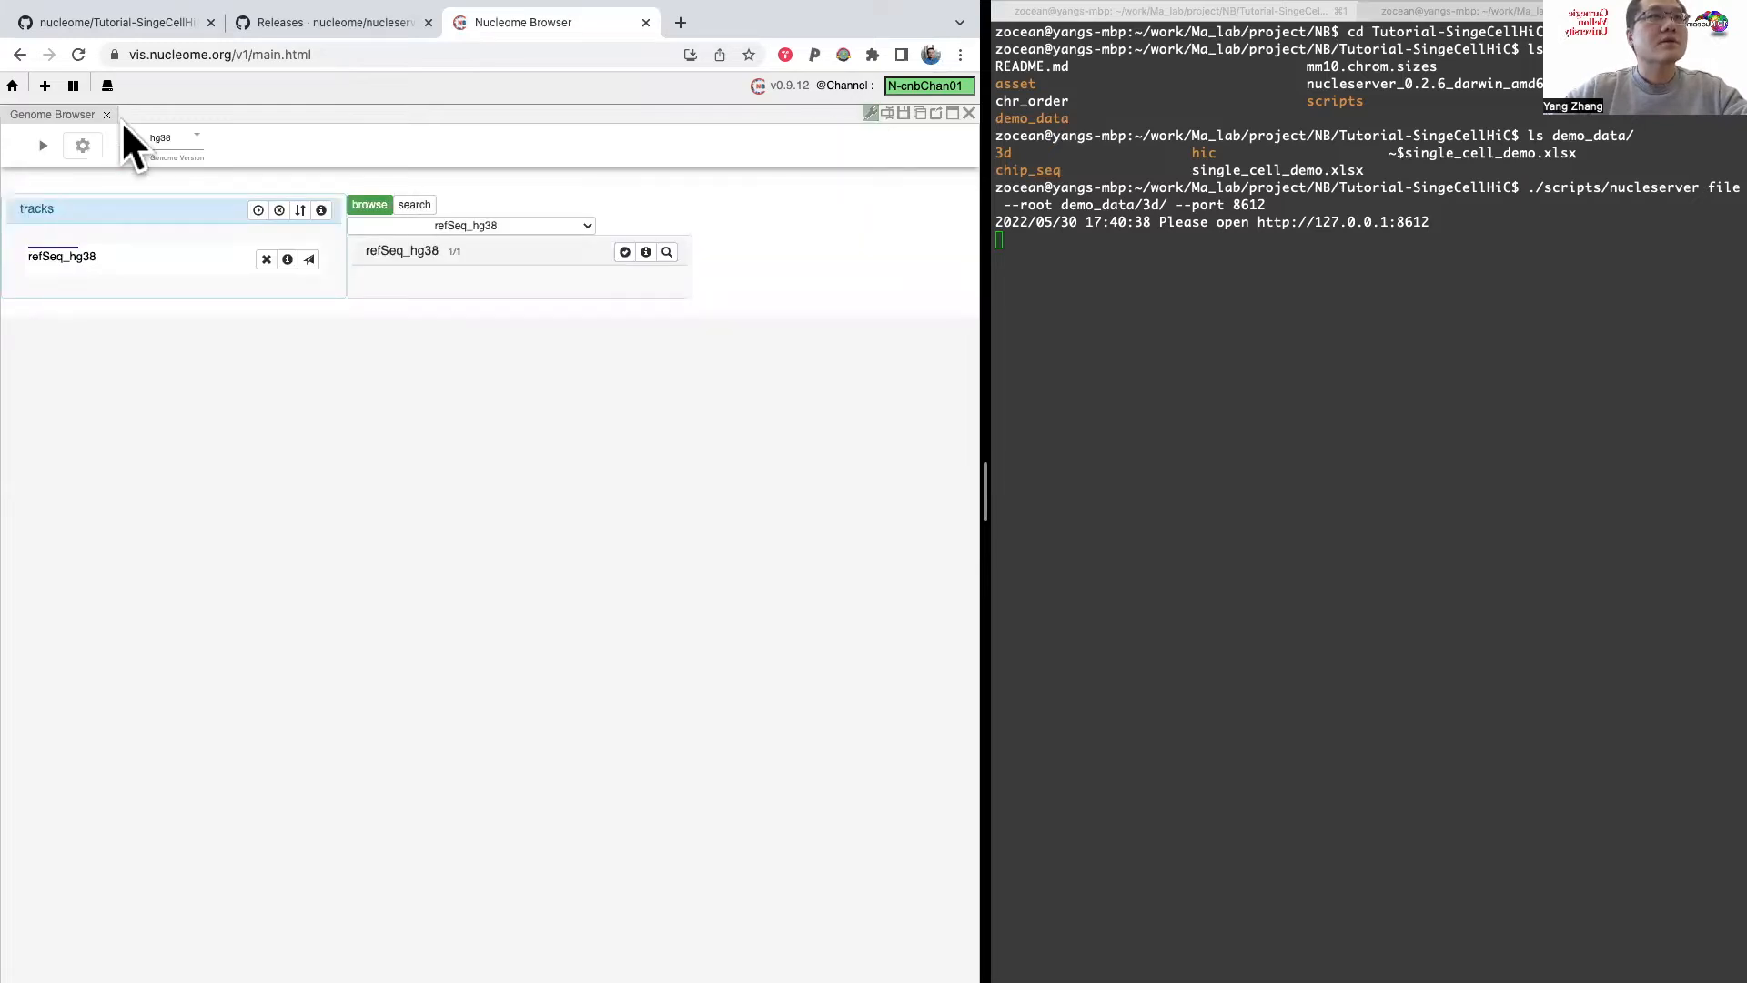
left_click(191, 137)
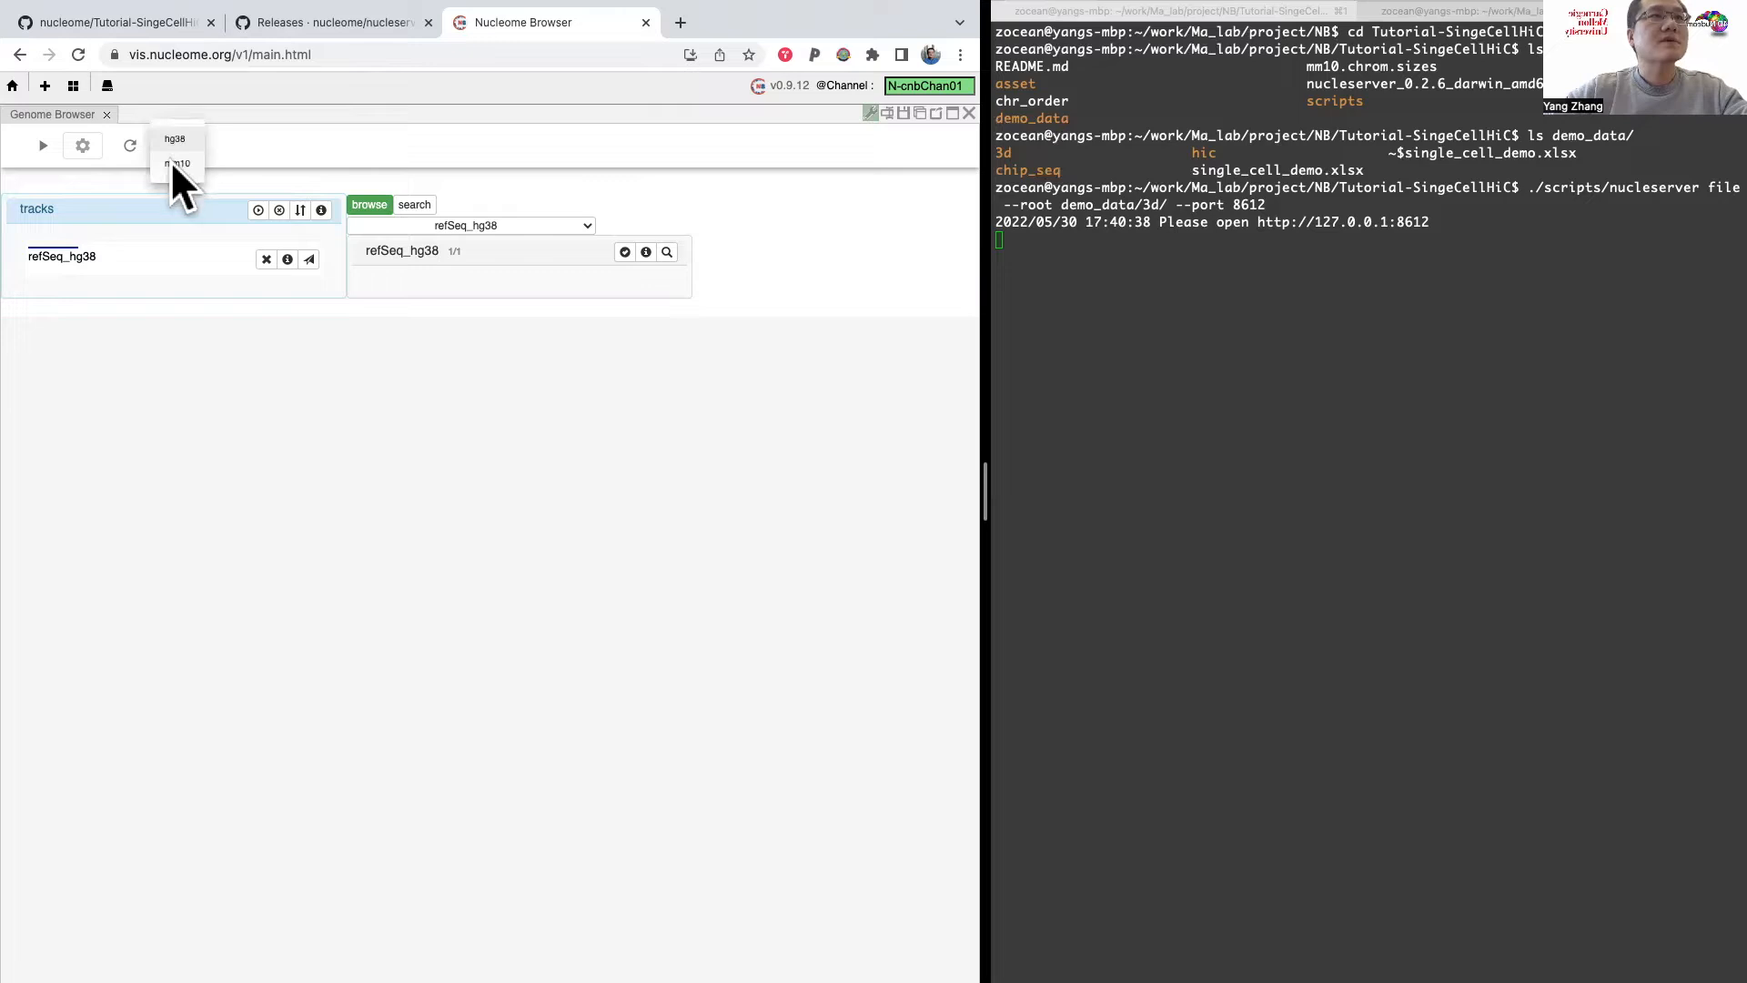
left_click(183, 164)
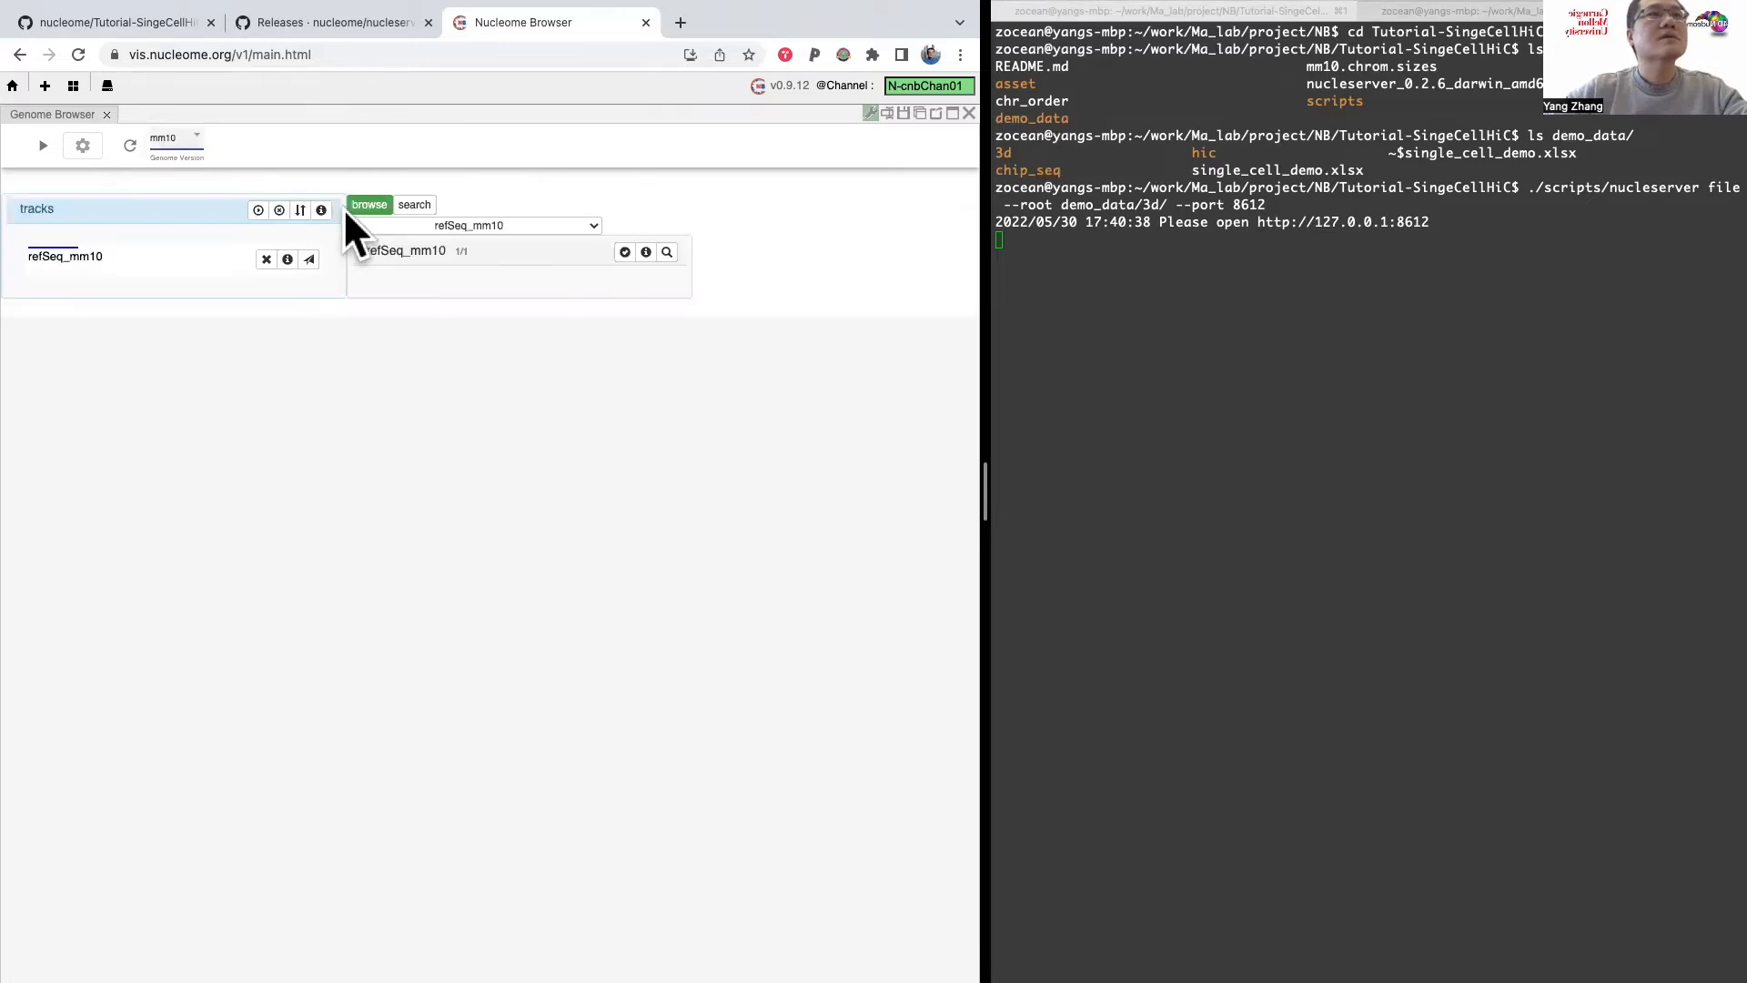
Step: Look through the available mm10 datasets and choose the local Hi_C dataset
left_click(484, 225)
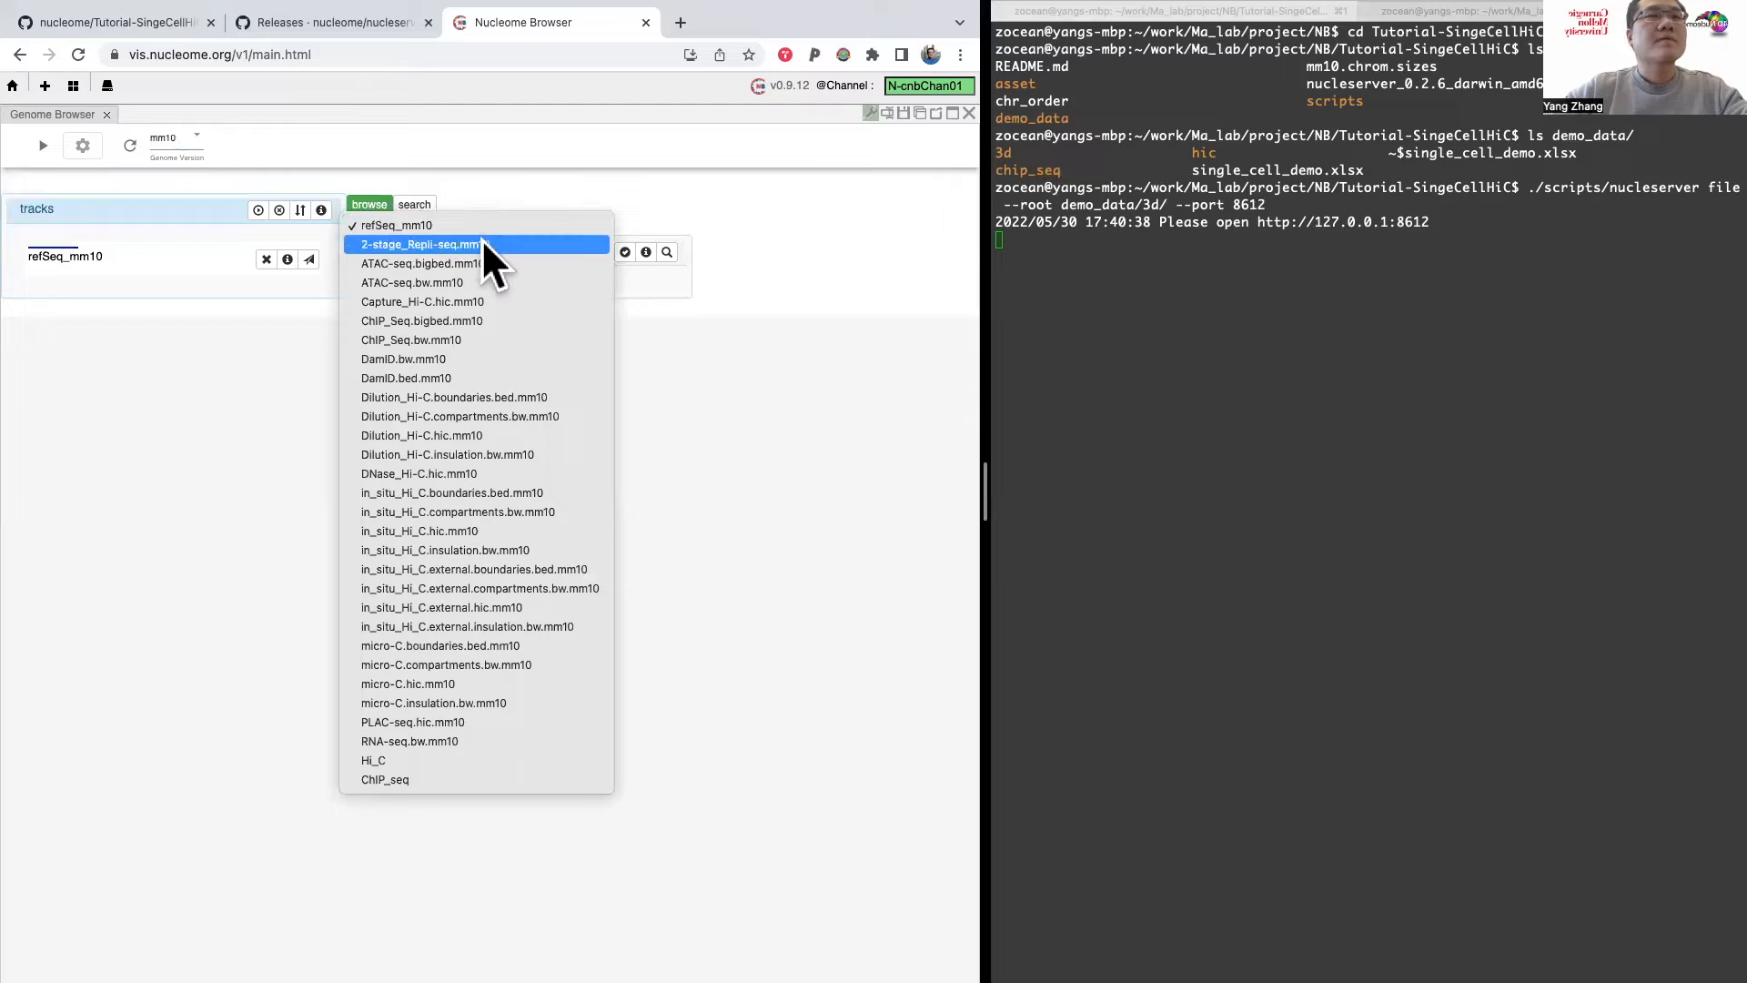
left_click(521, 223)
left_click(522, 221)
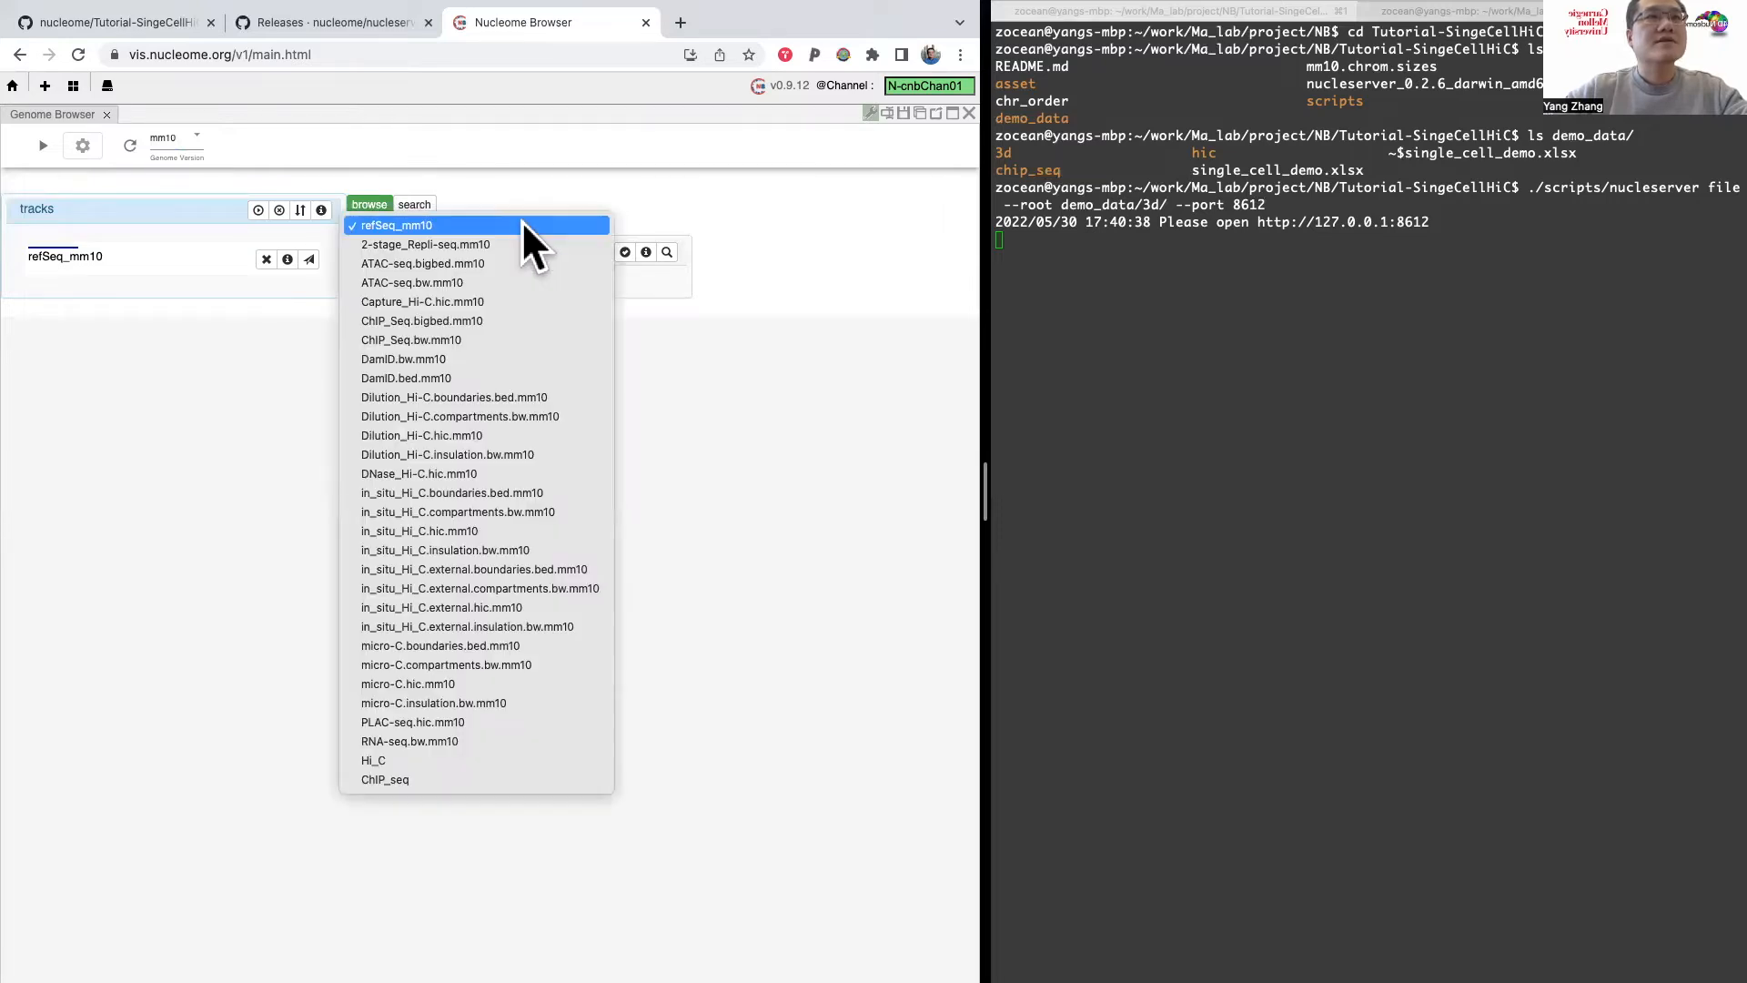
left_click(536, 188)
left_click(535, 216)
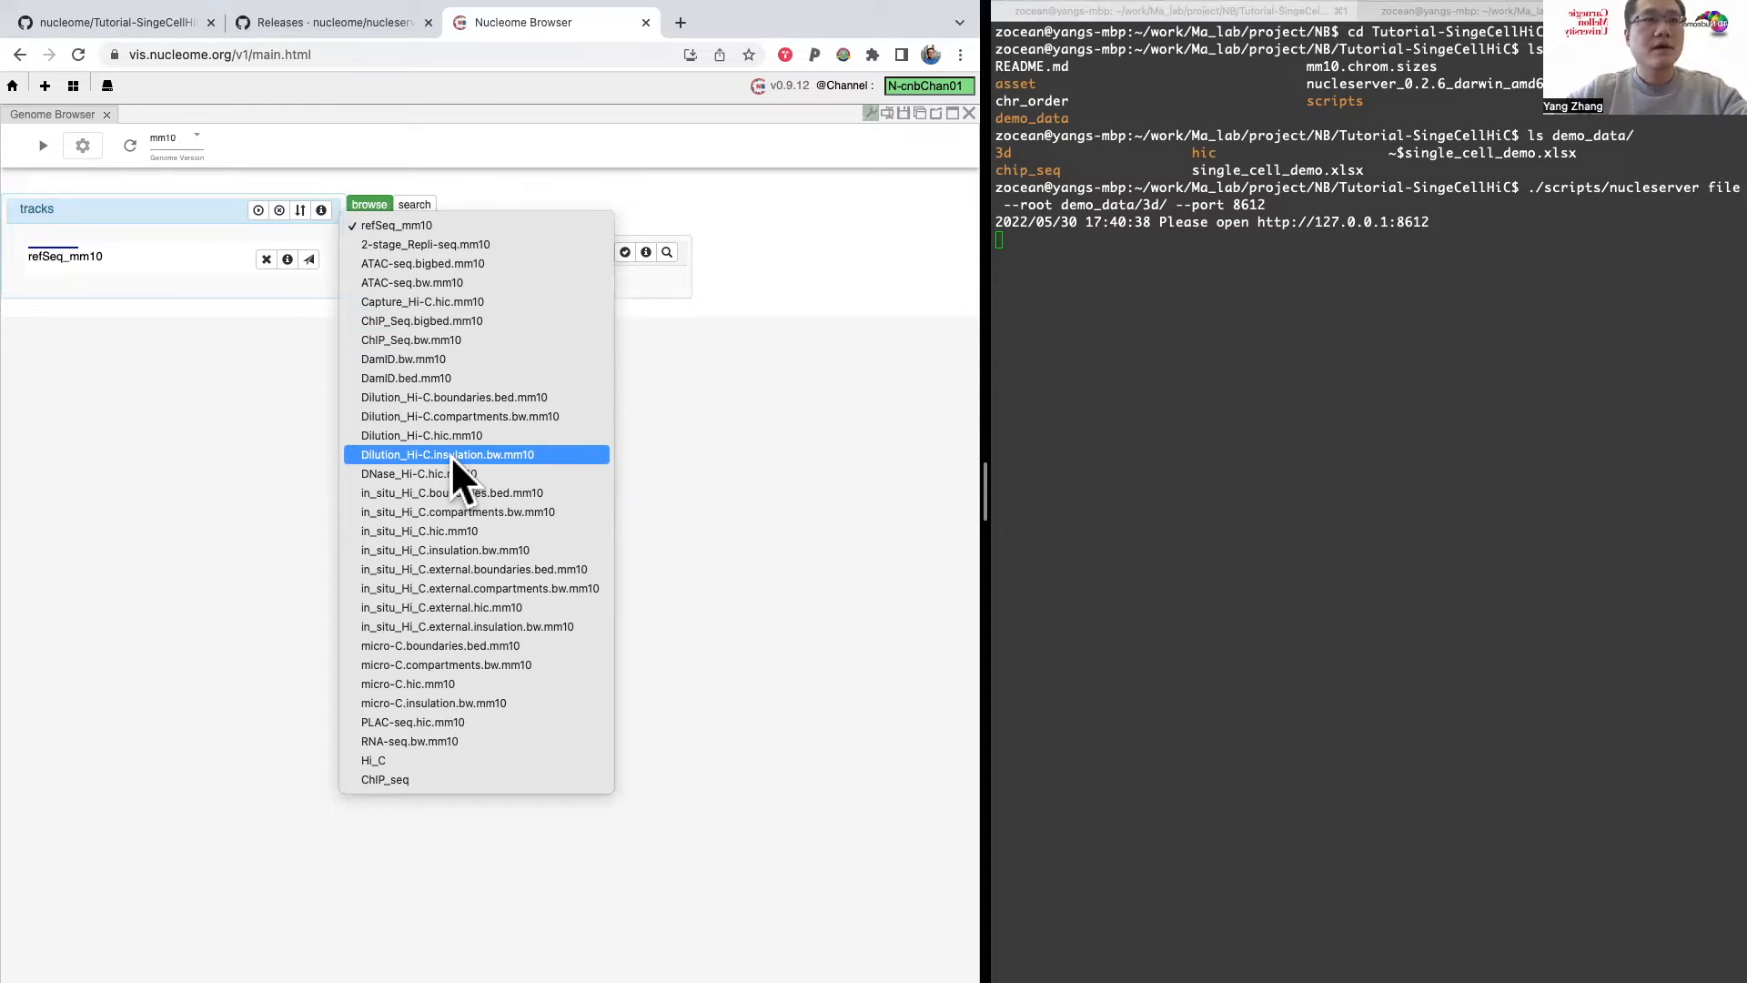
left_click(476, 759)
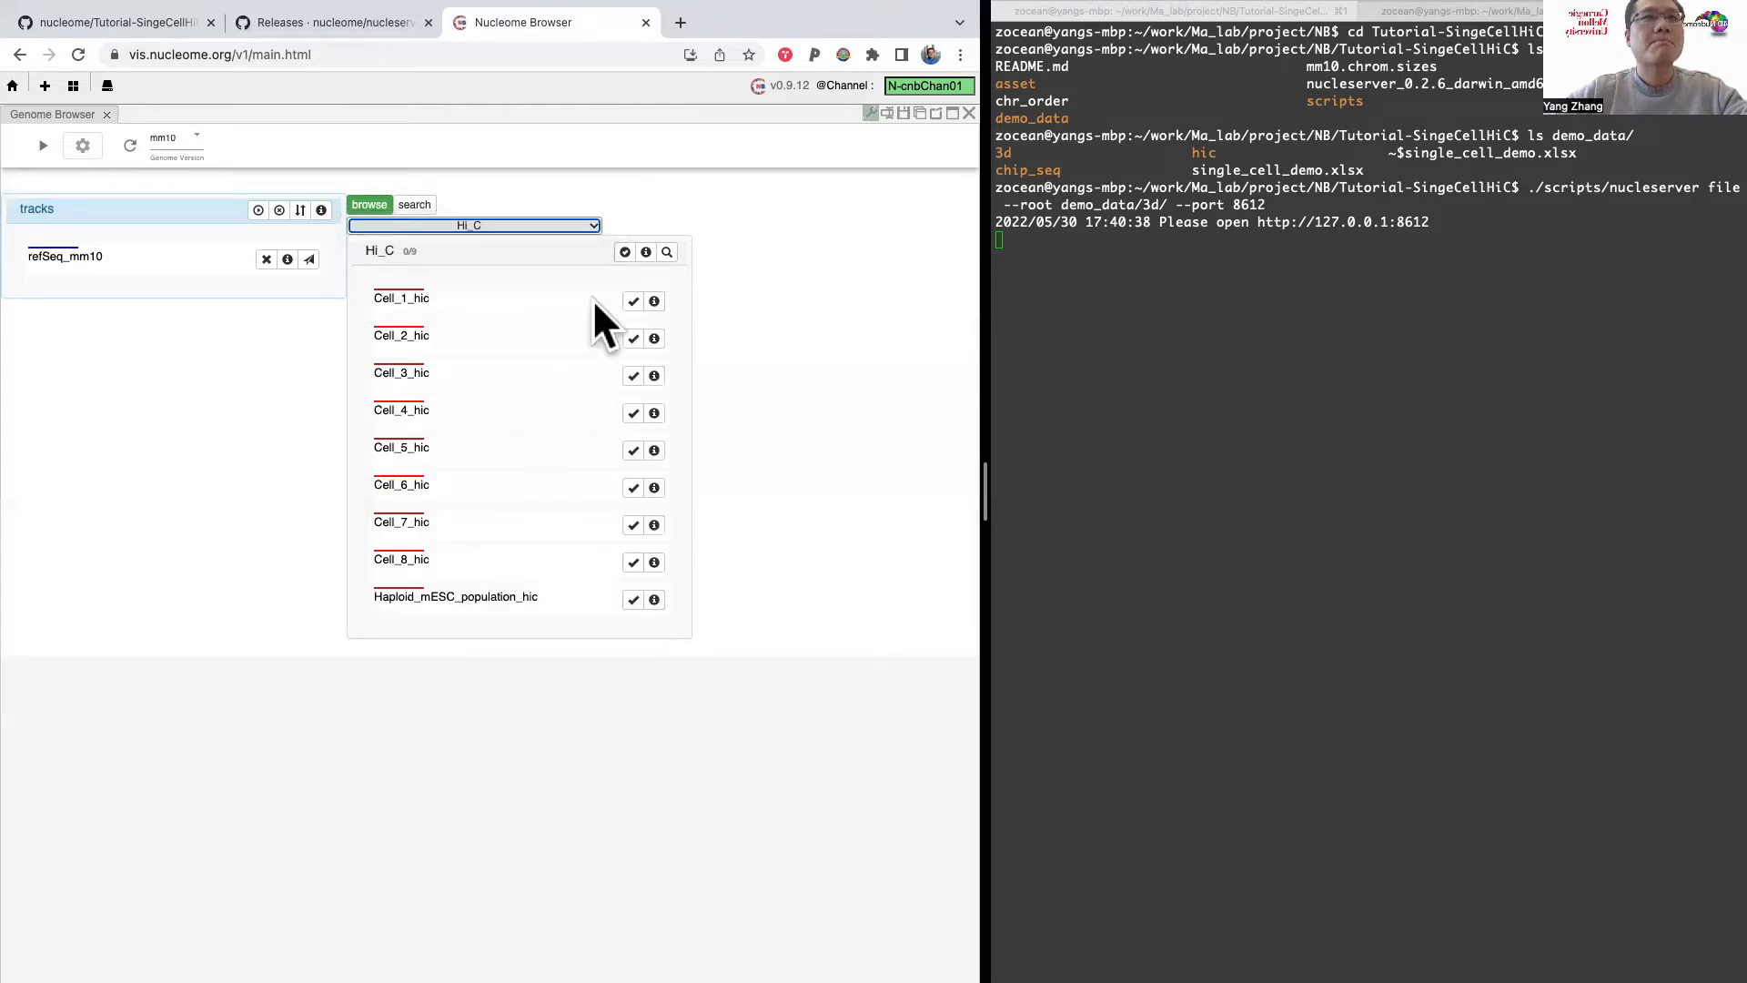
Step: Add the Haploid_mESC_population_hic, Cell_1_hic and Cell_2_hic tracks and display them in the genome view
left_click(633, 600)
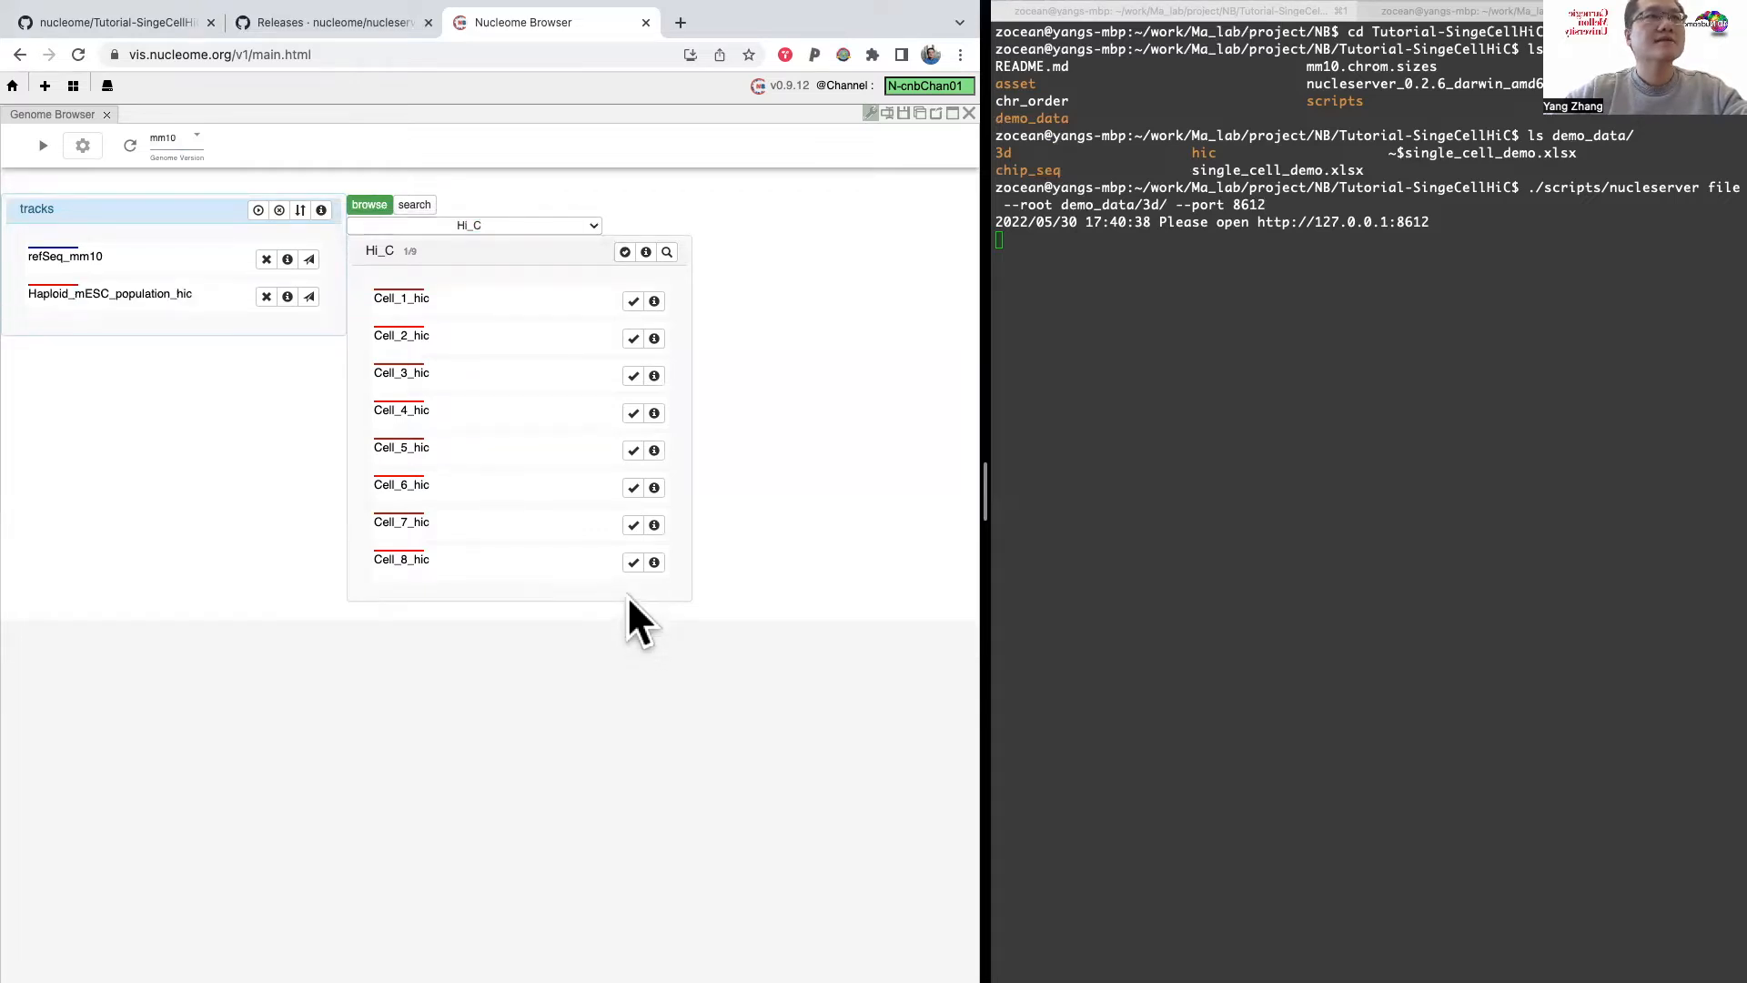
left_click(634, 300)
left_click(632, 300)
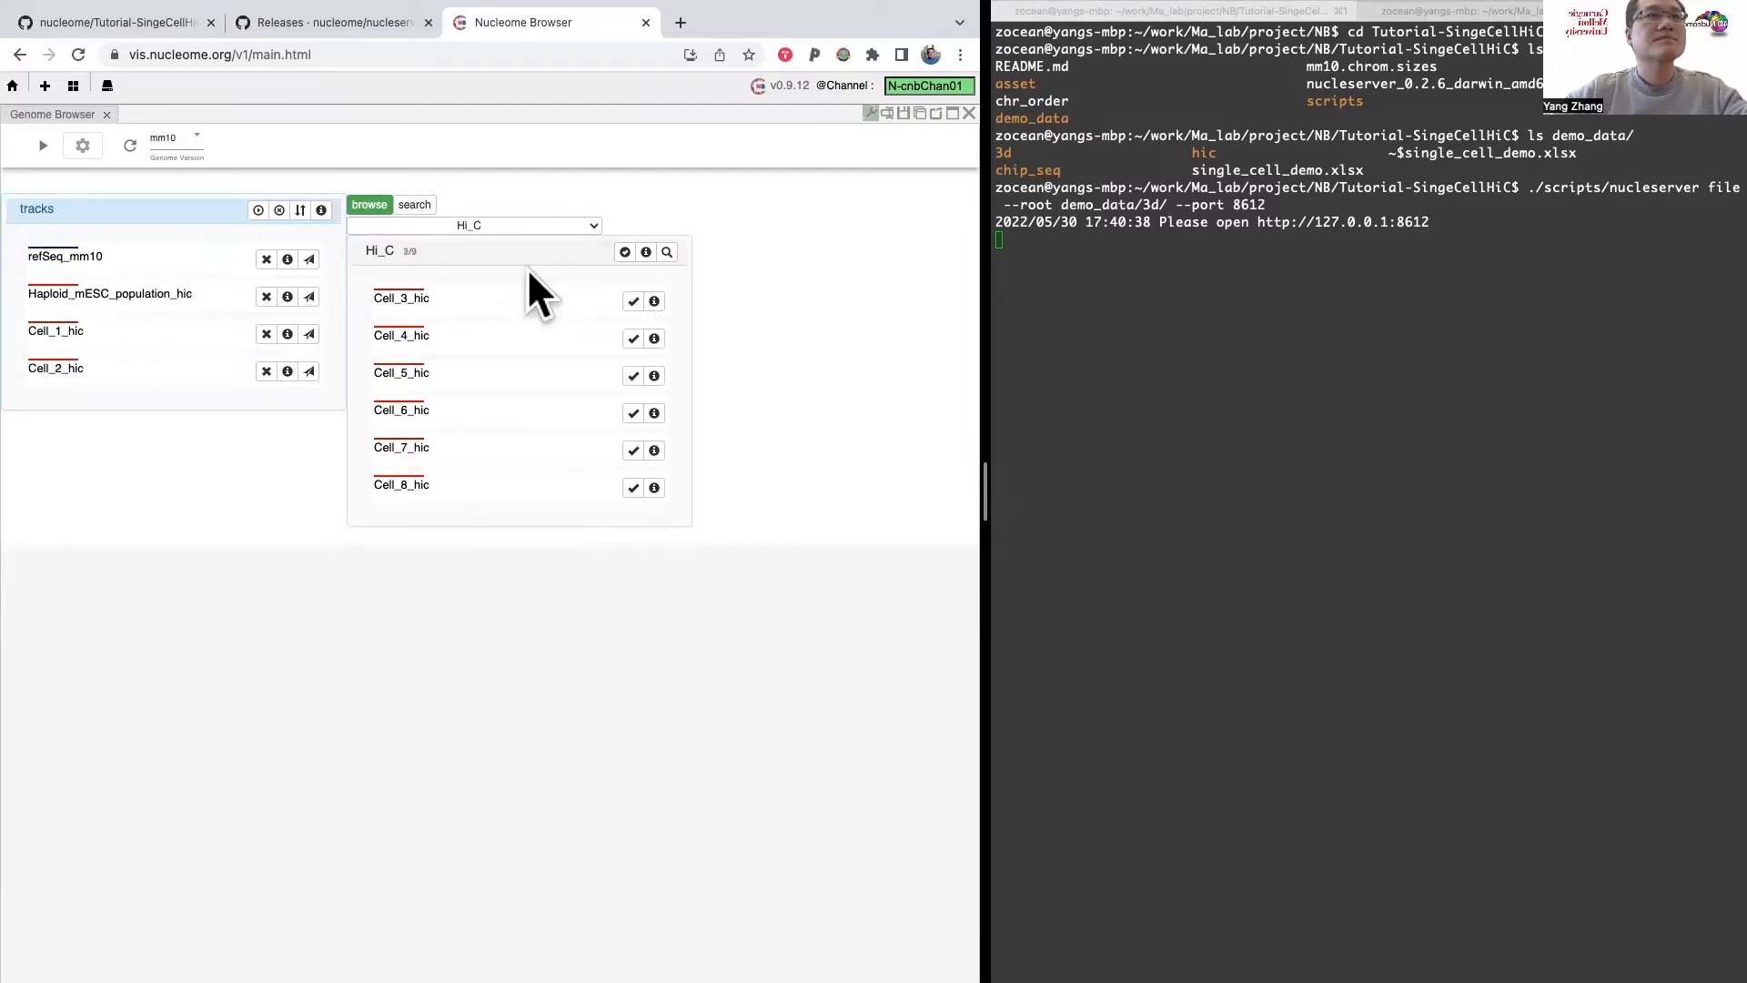
left_click(258, 211)
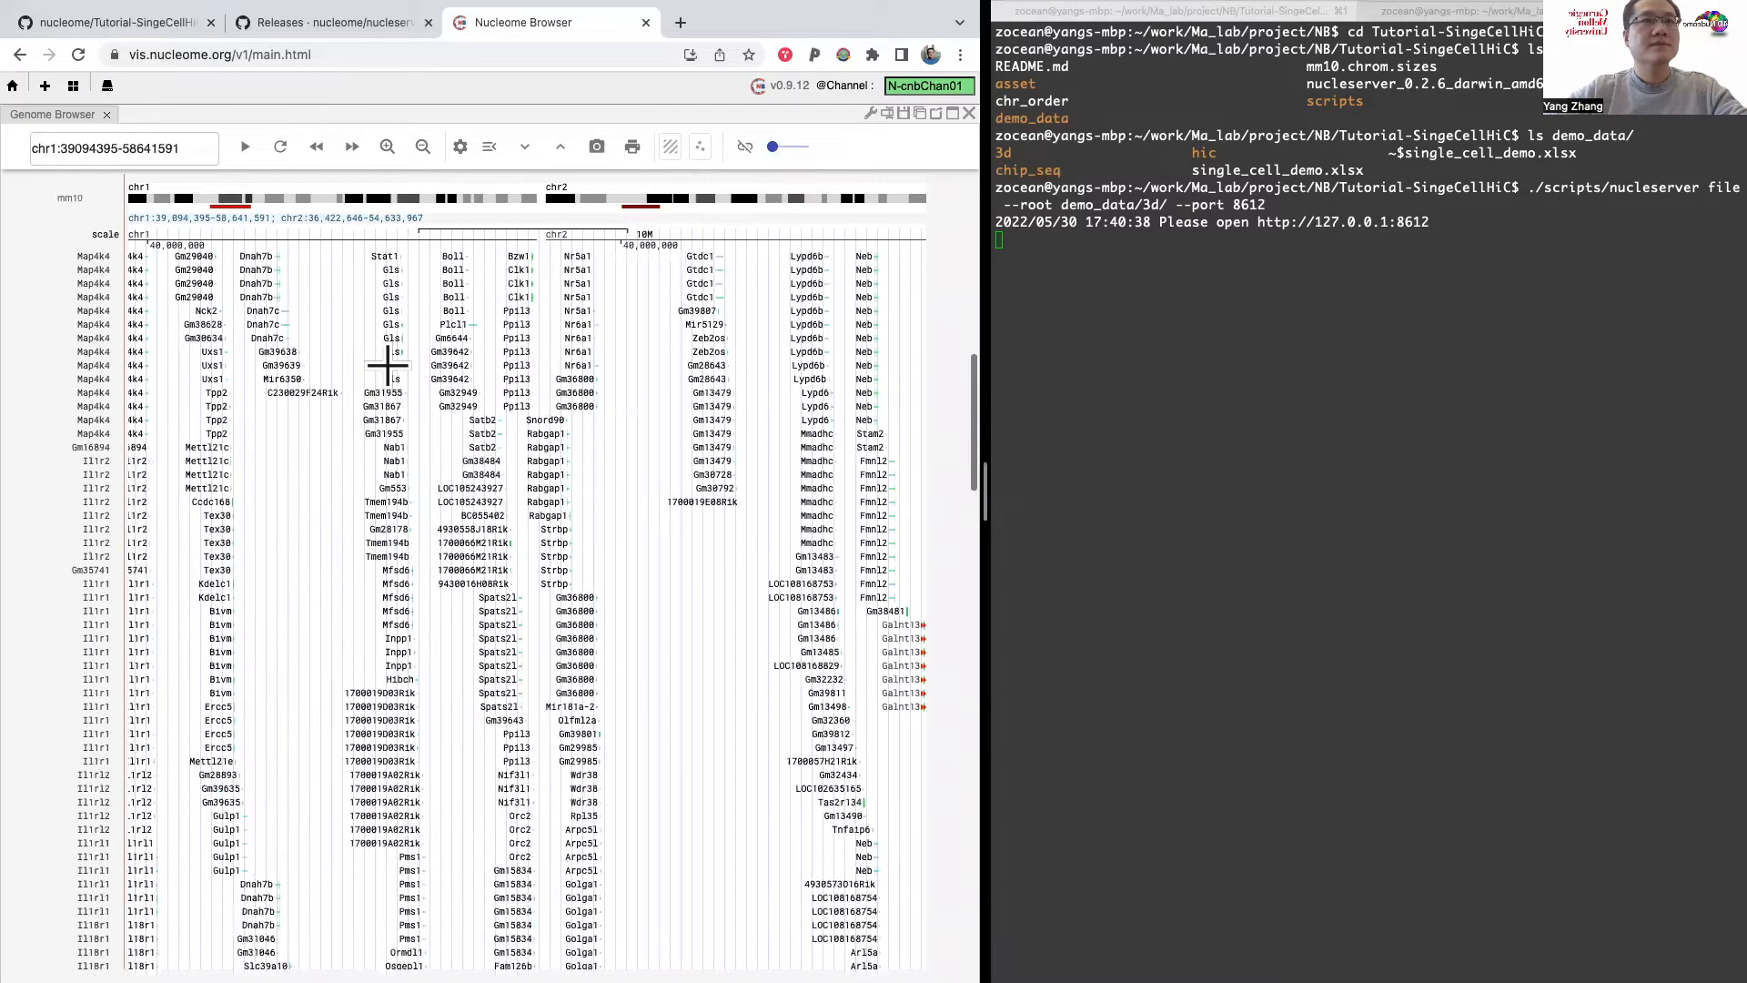
Step: Select a chr1 region from about 64.9 to 78.4 Mb and collapse the refSeq_mm10 gene track
scroll(387, 365, "up", 5)
left_click_drag(292, 190, 263, 190)
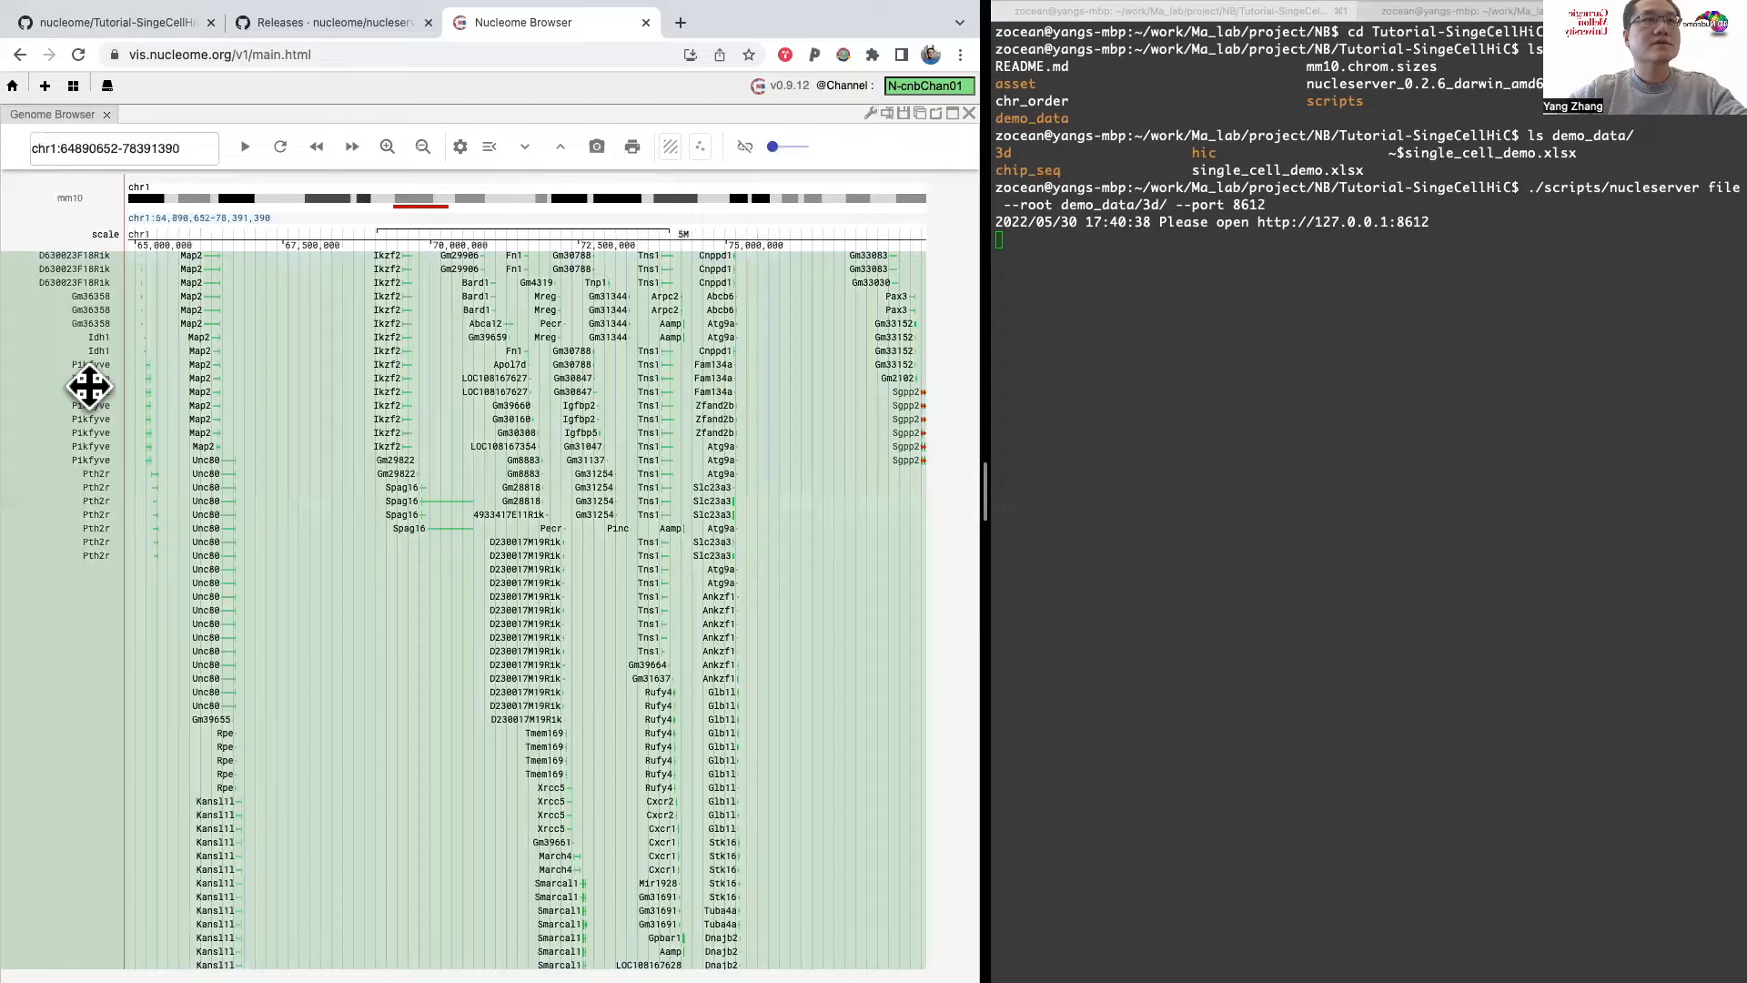
right_click(91, 387)
left_click(117, 451)
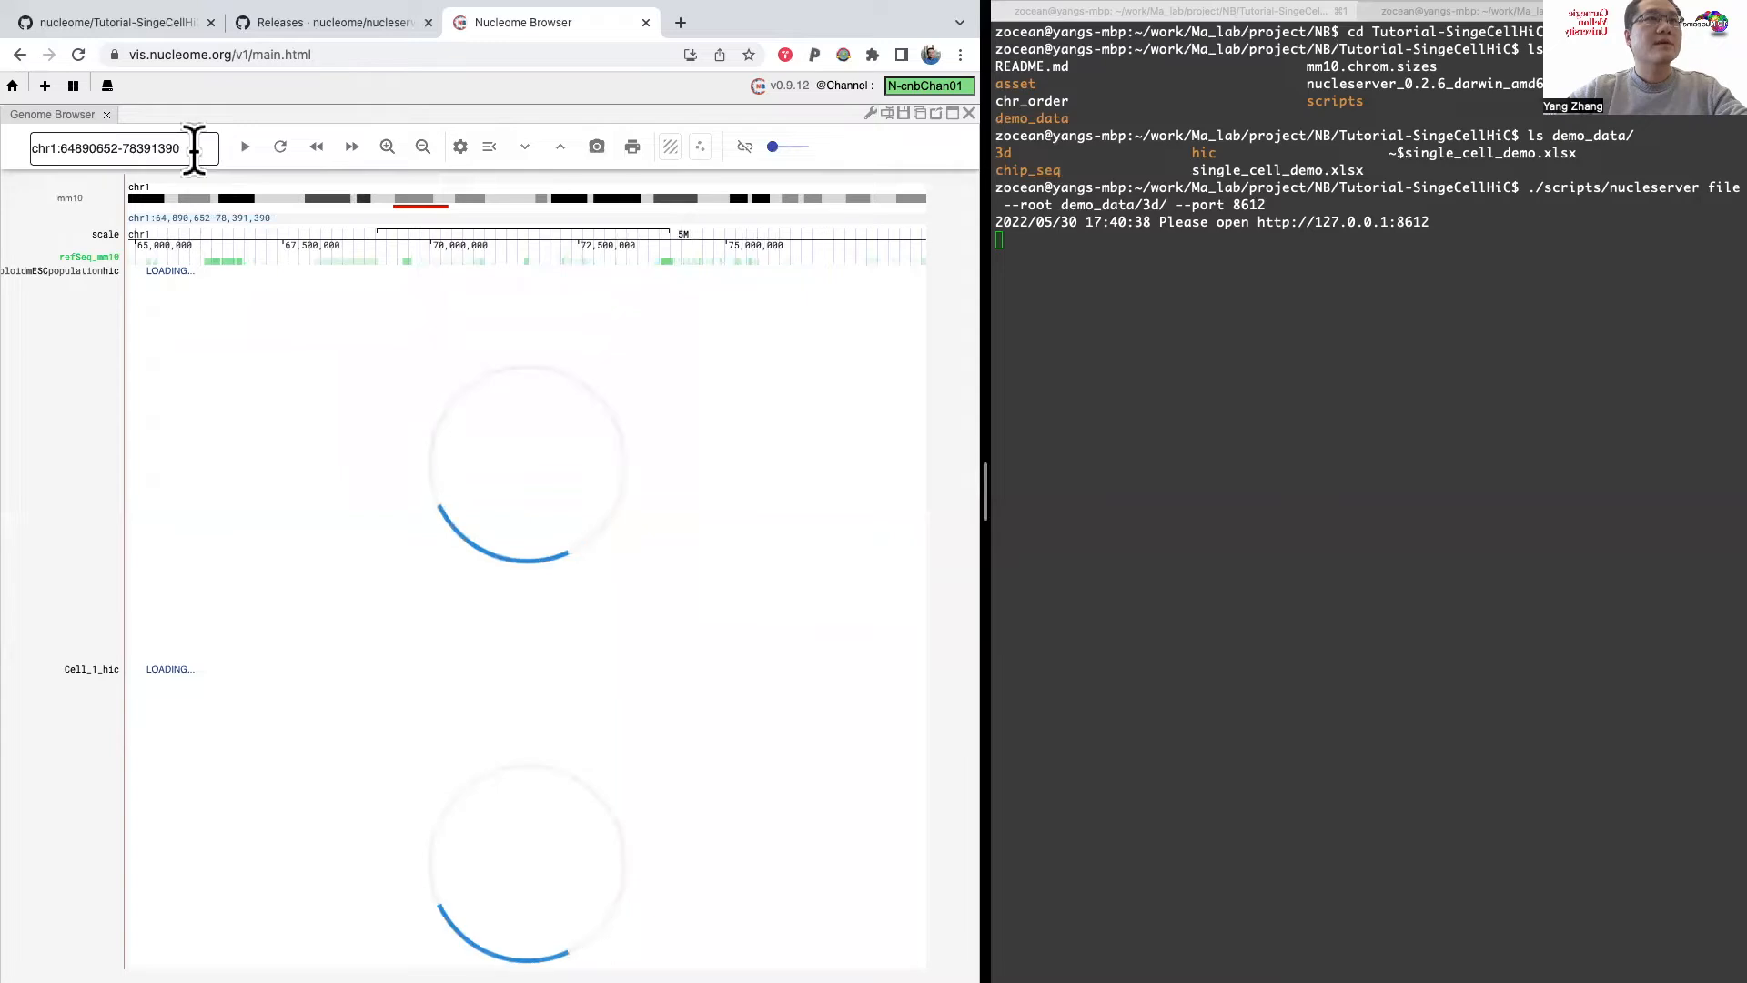
Step: Replace the genome view's region with chr19 and load it
left_click_drag(194, 150, 49, 141)
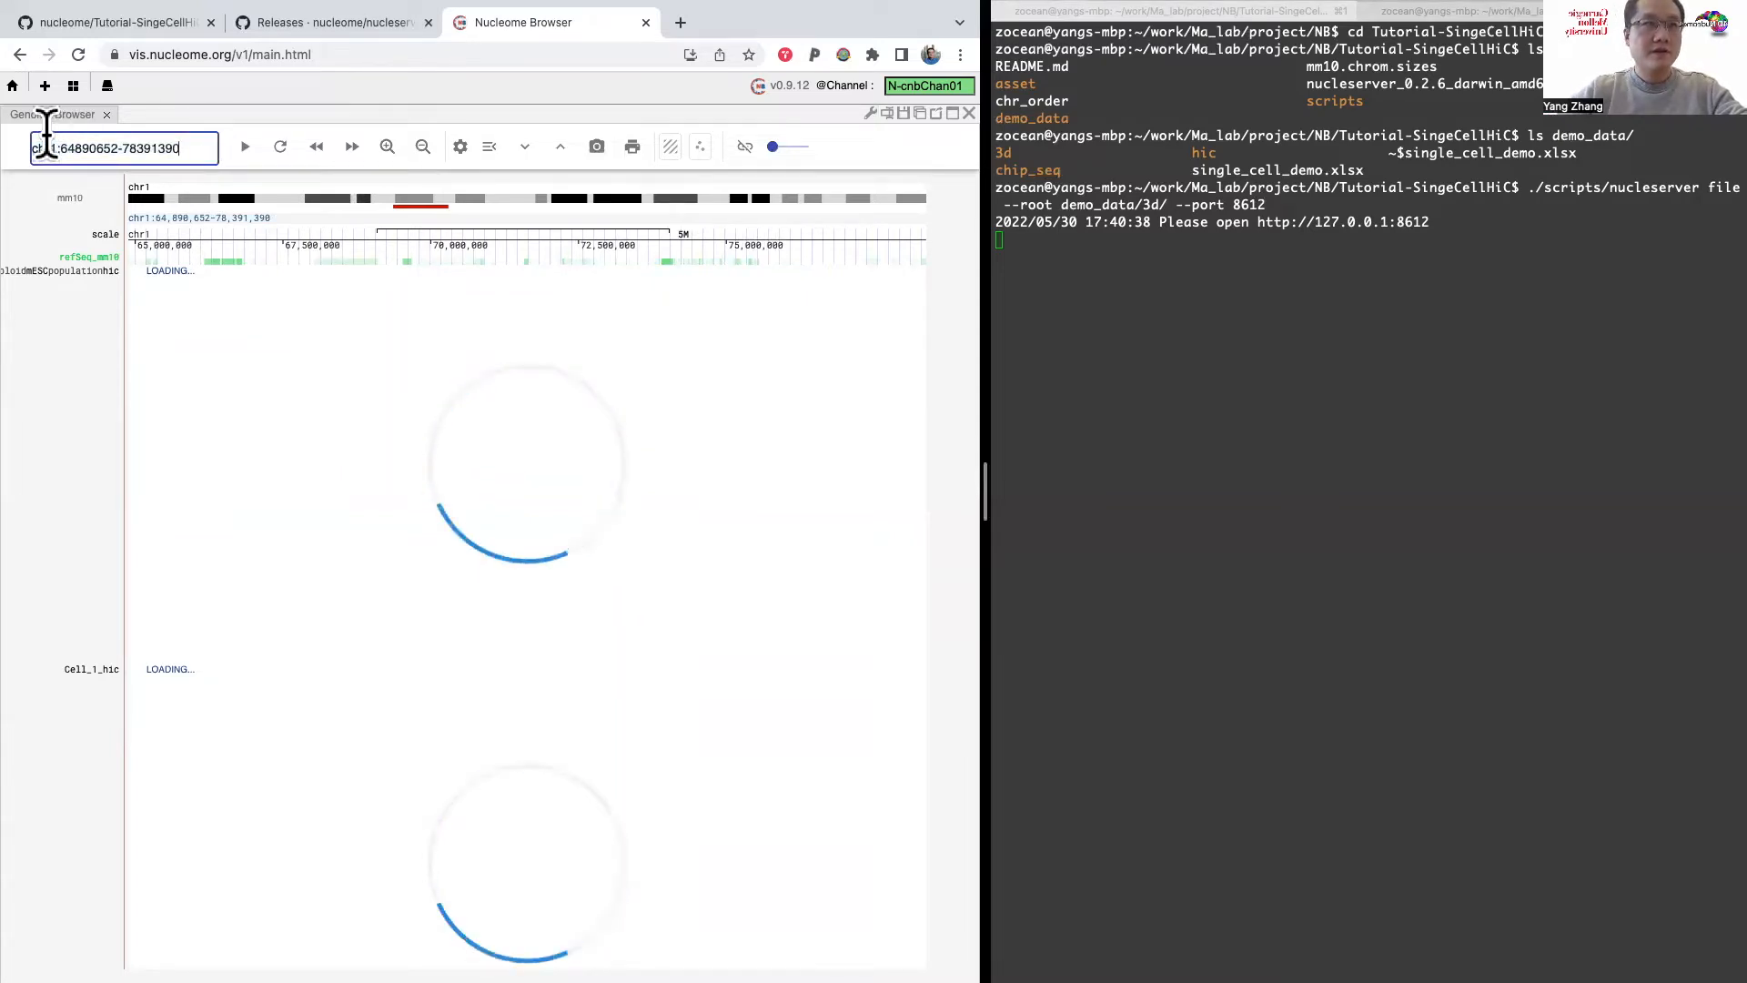
left_click_drag(192, 148, 36, 137)
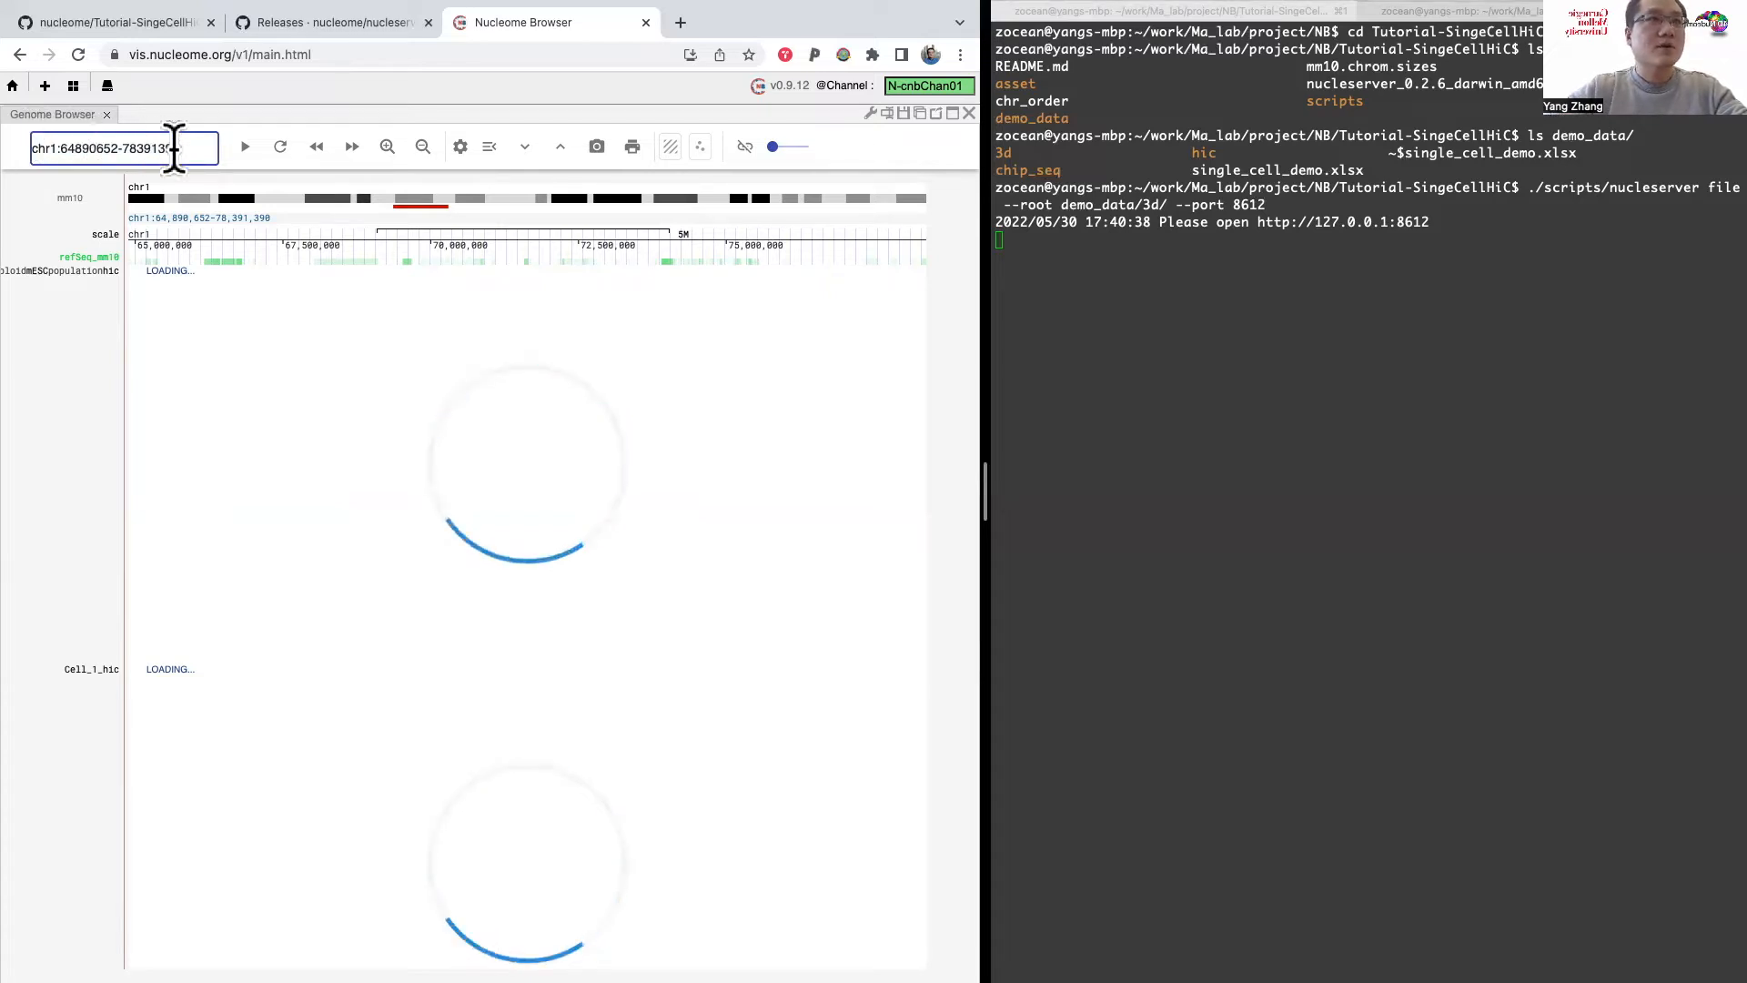
type("chr")
key("super+a")
key("BackSpace")
type("chr19")
key("Return")
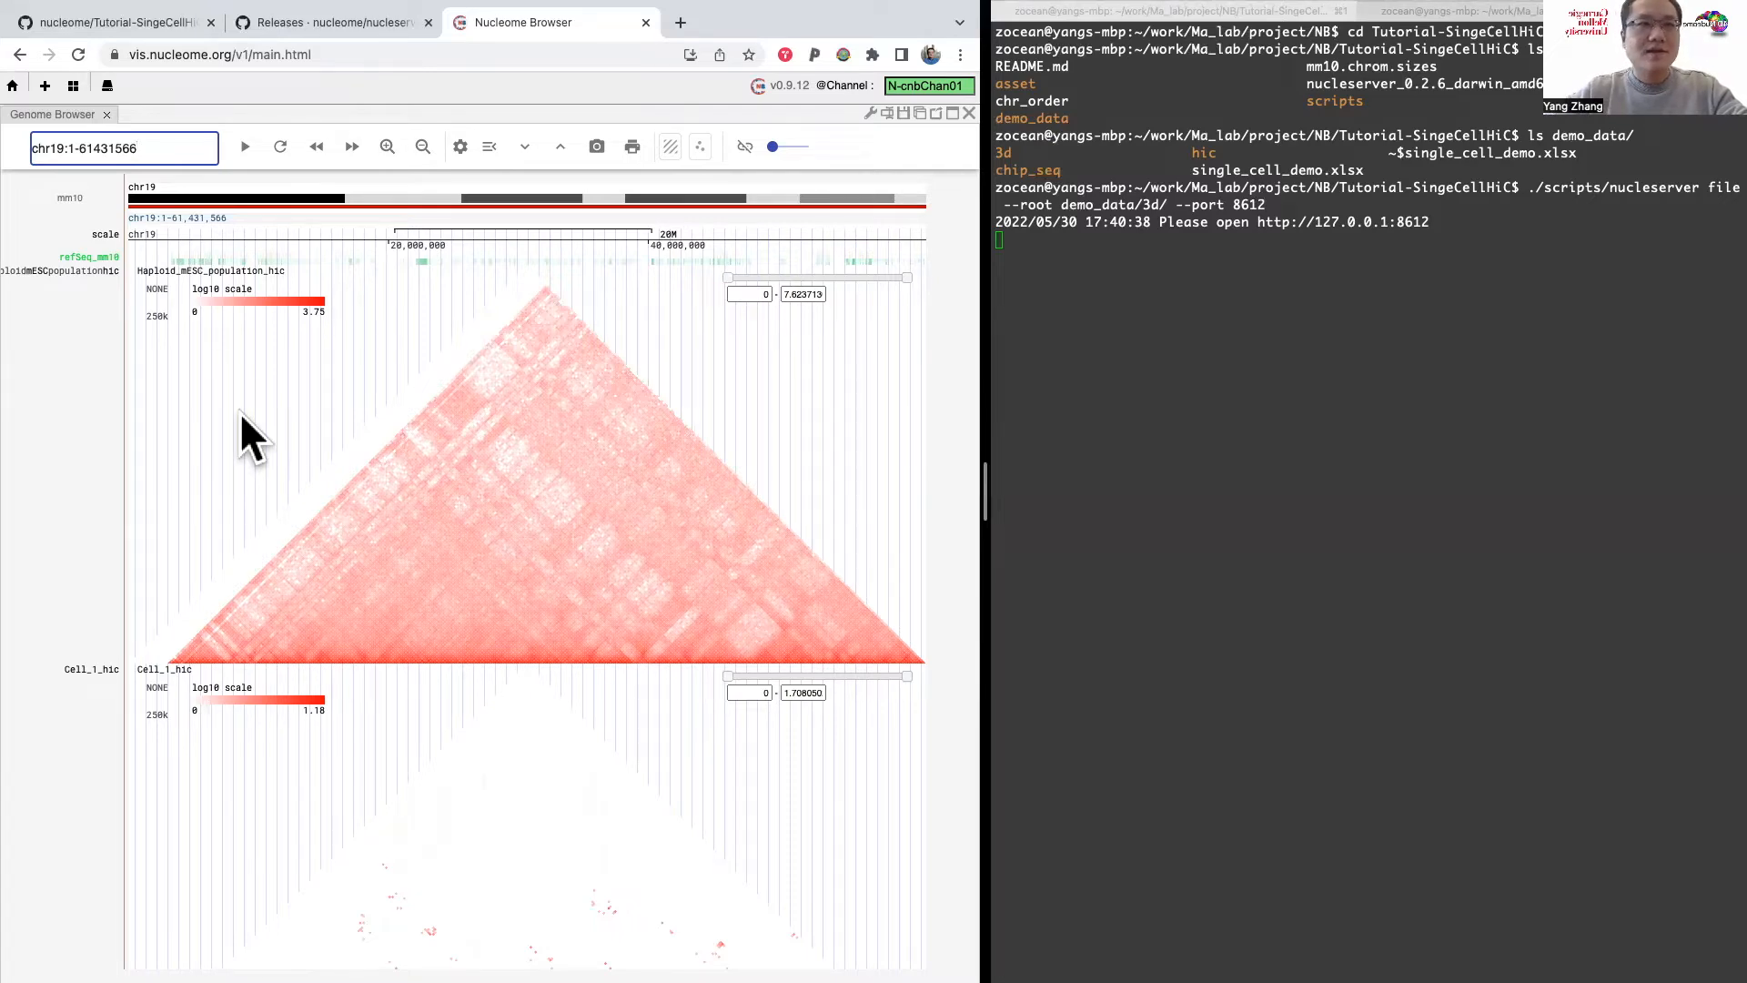
Step: Compare the chr19 Hi-C maps of the haploid mESC population, Cell_1 and Cell_2 tracks
scroll(239, 411, "down", 5)
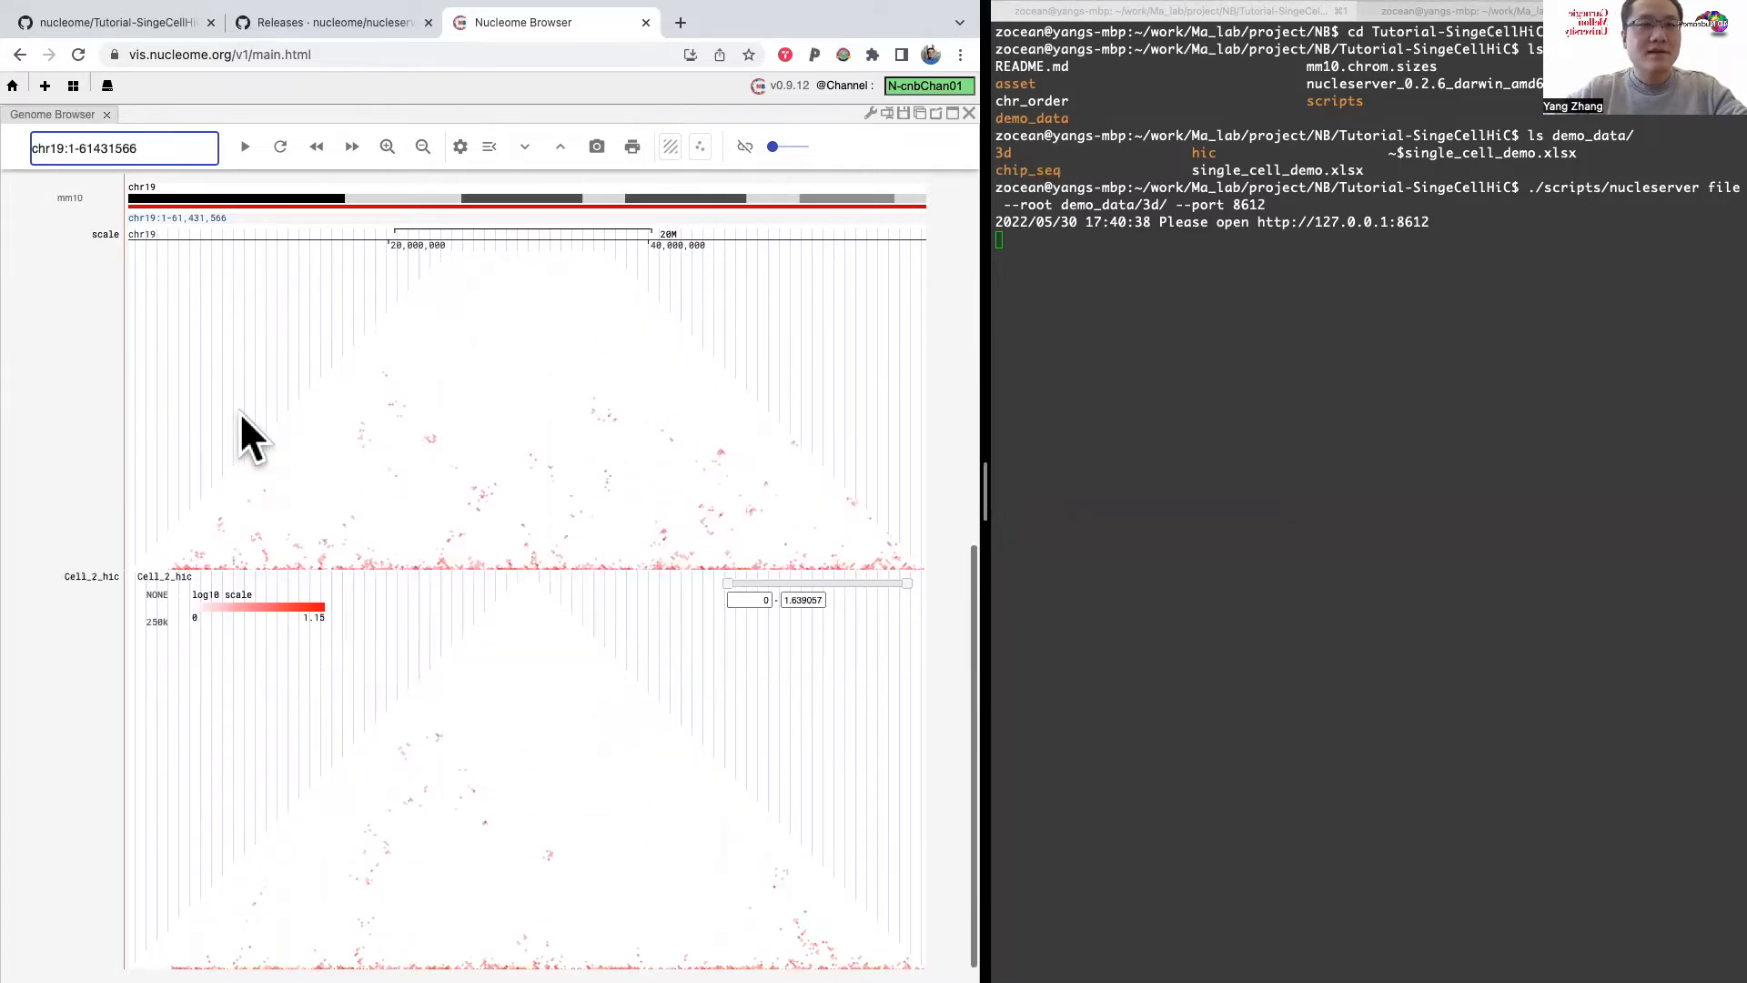
scroll(238, 411, "up", 5)
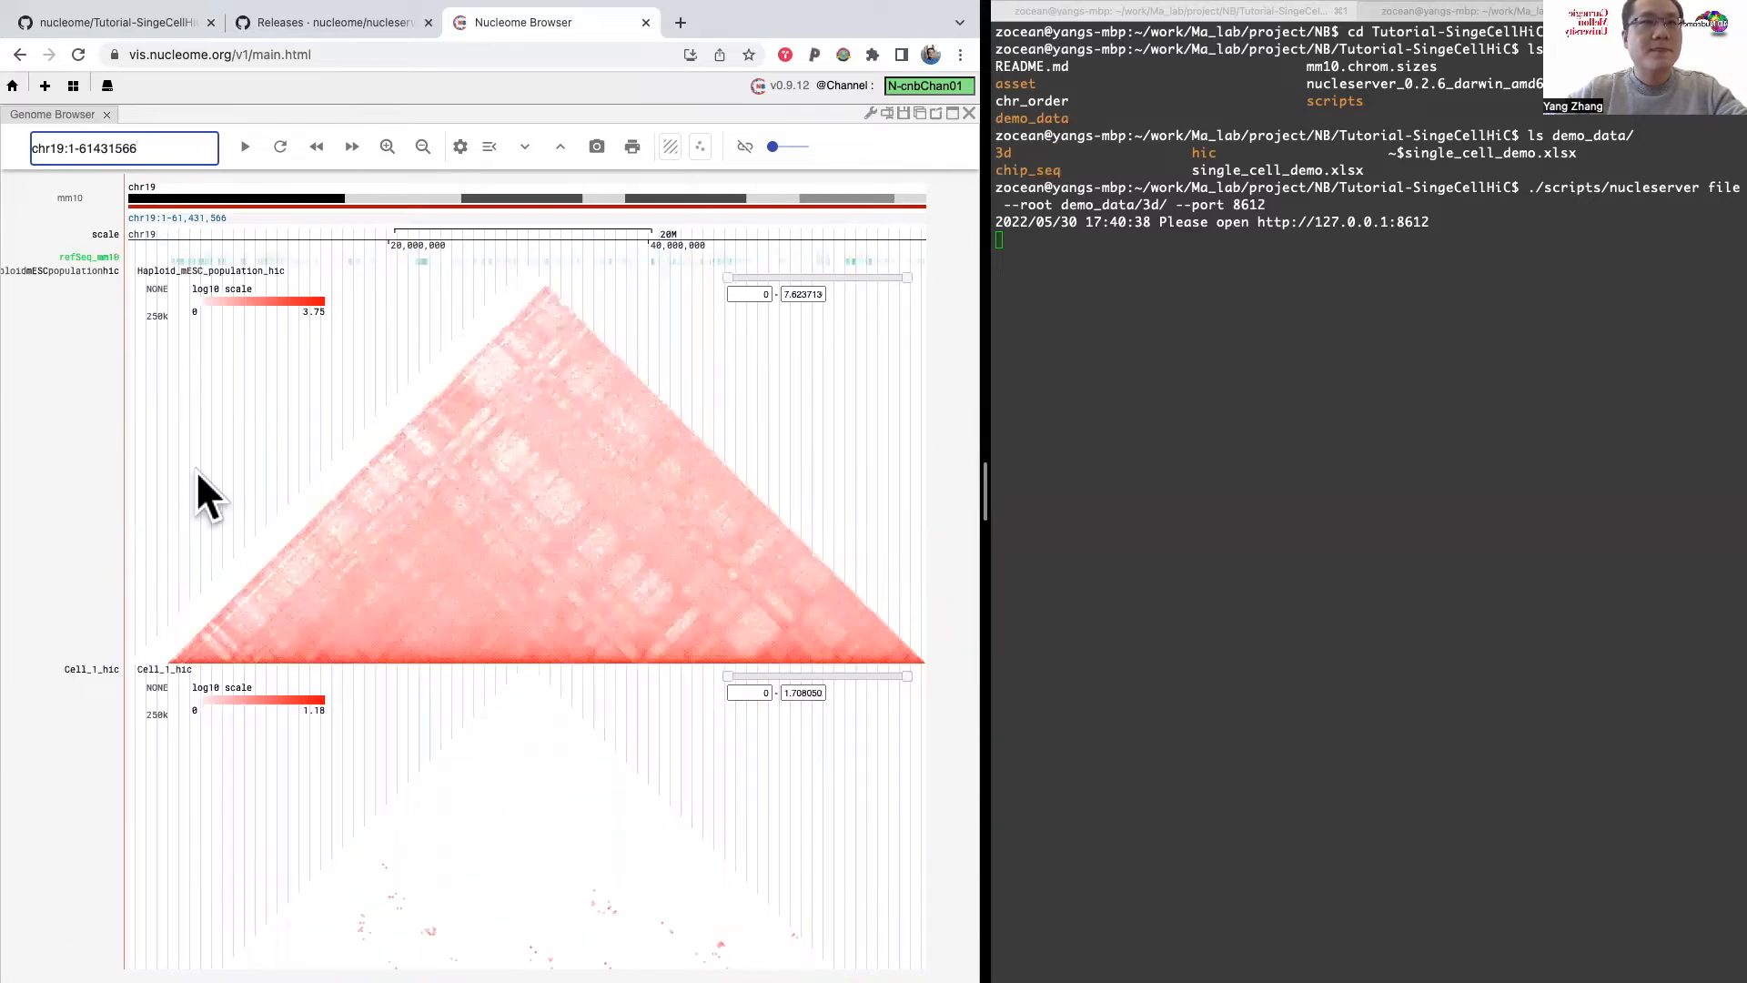
scroll(145, 579, "down", 5)
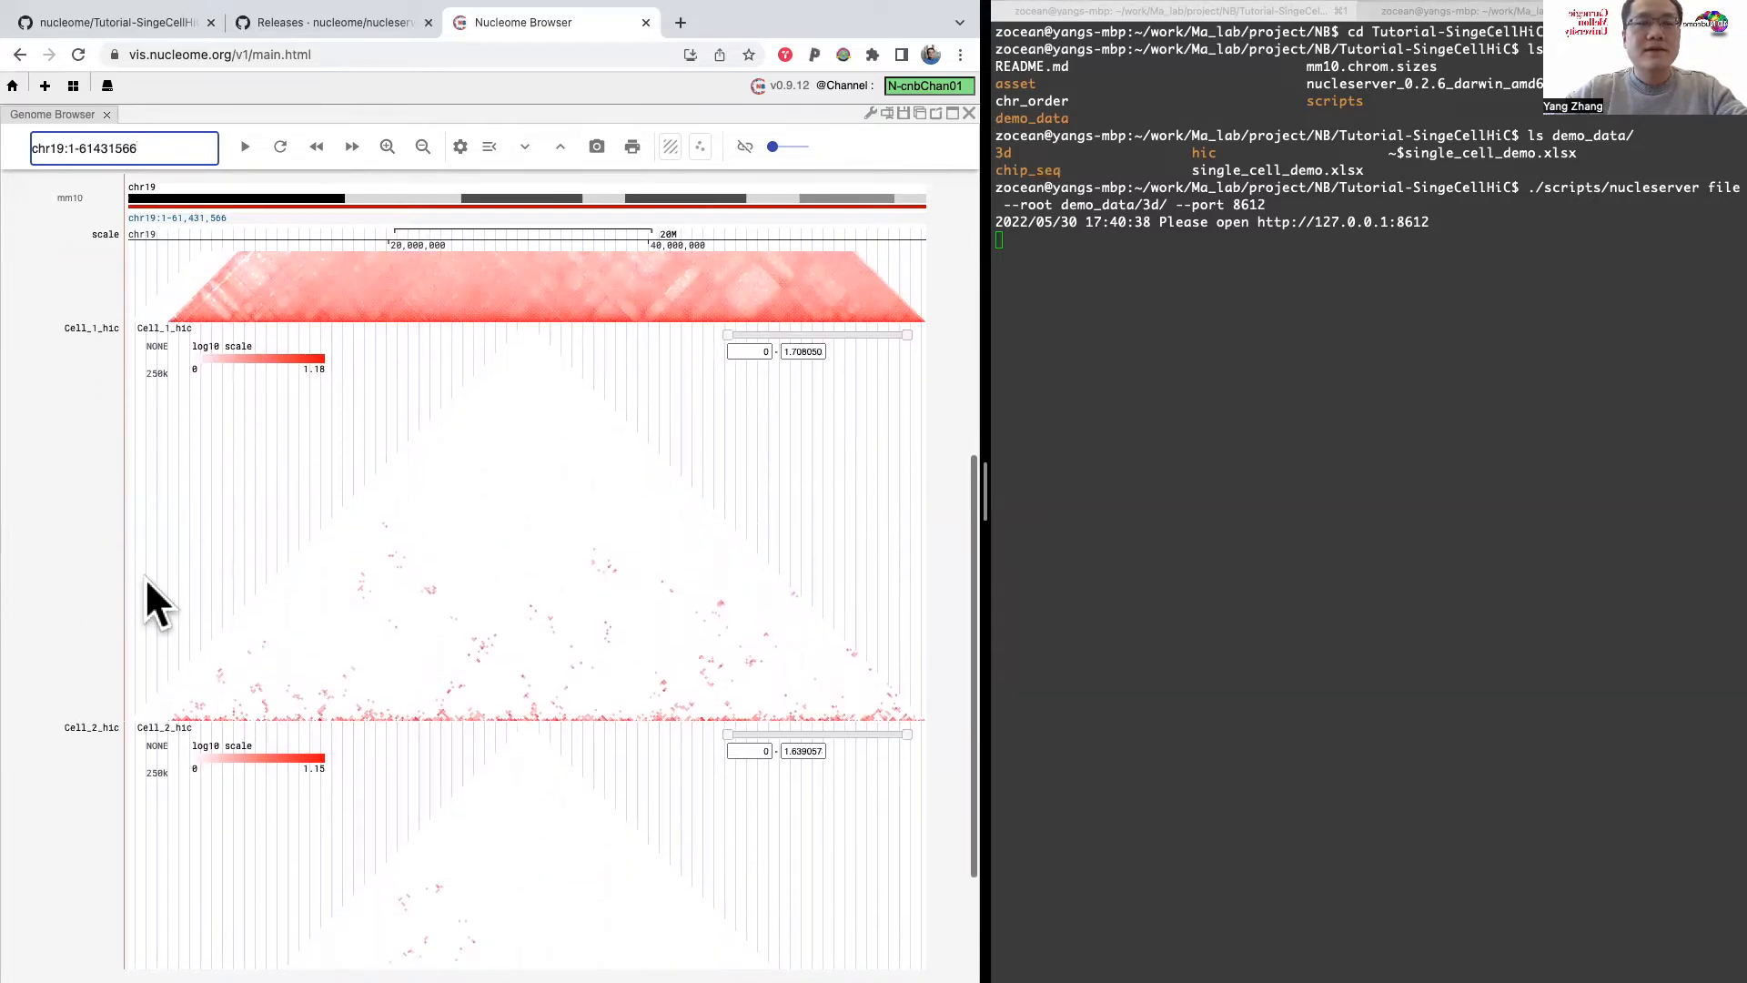
scroll(145, 579, "down", 3)
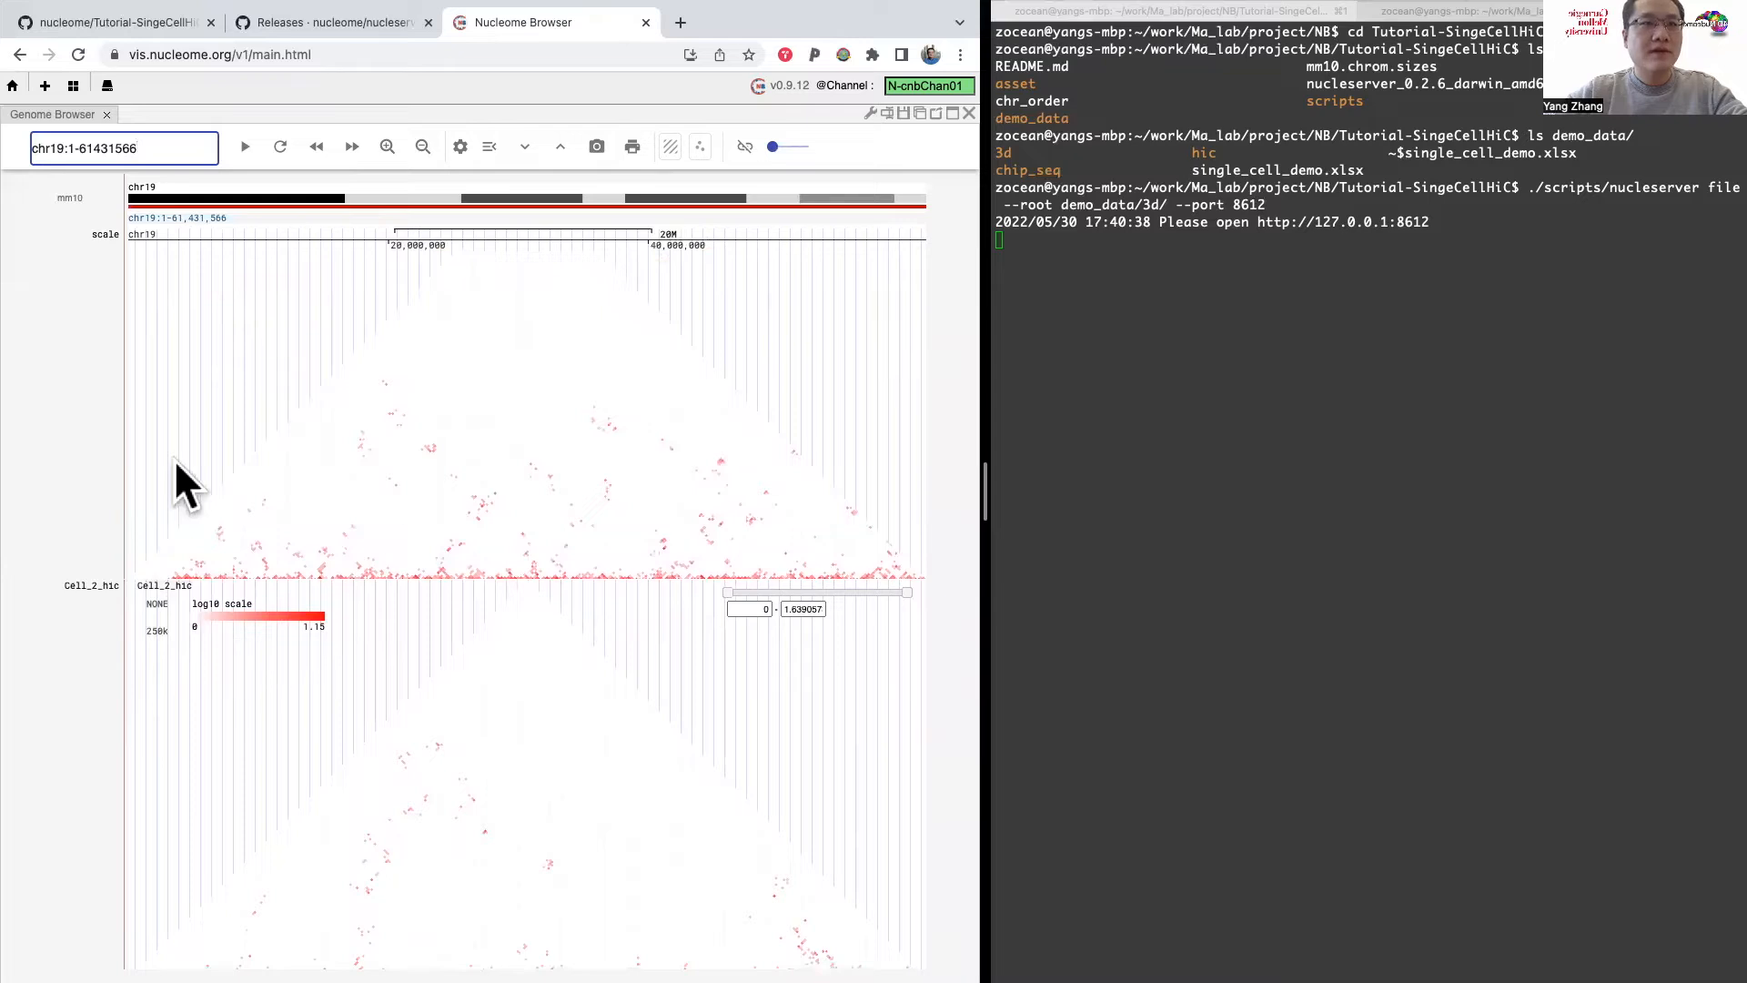
scroll(457, 396, "up", 8)
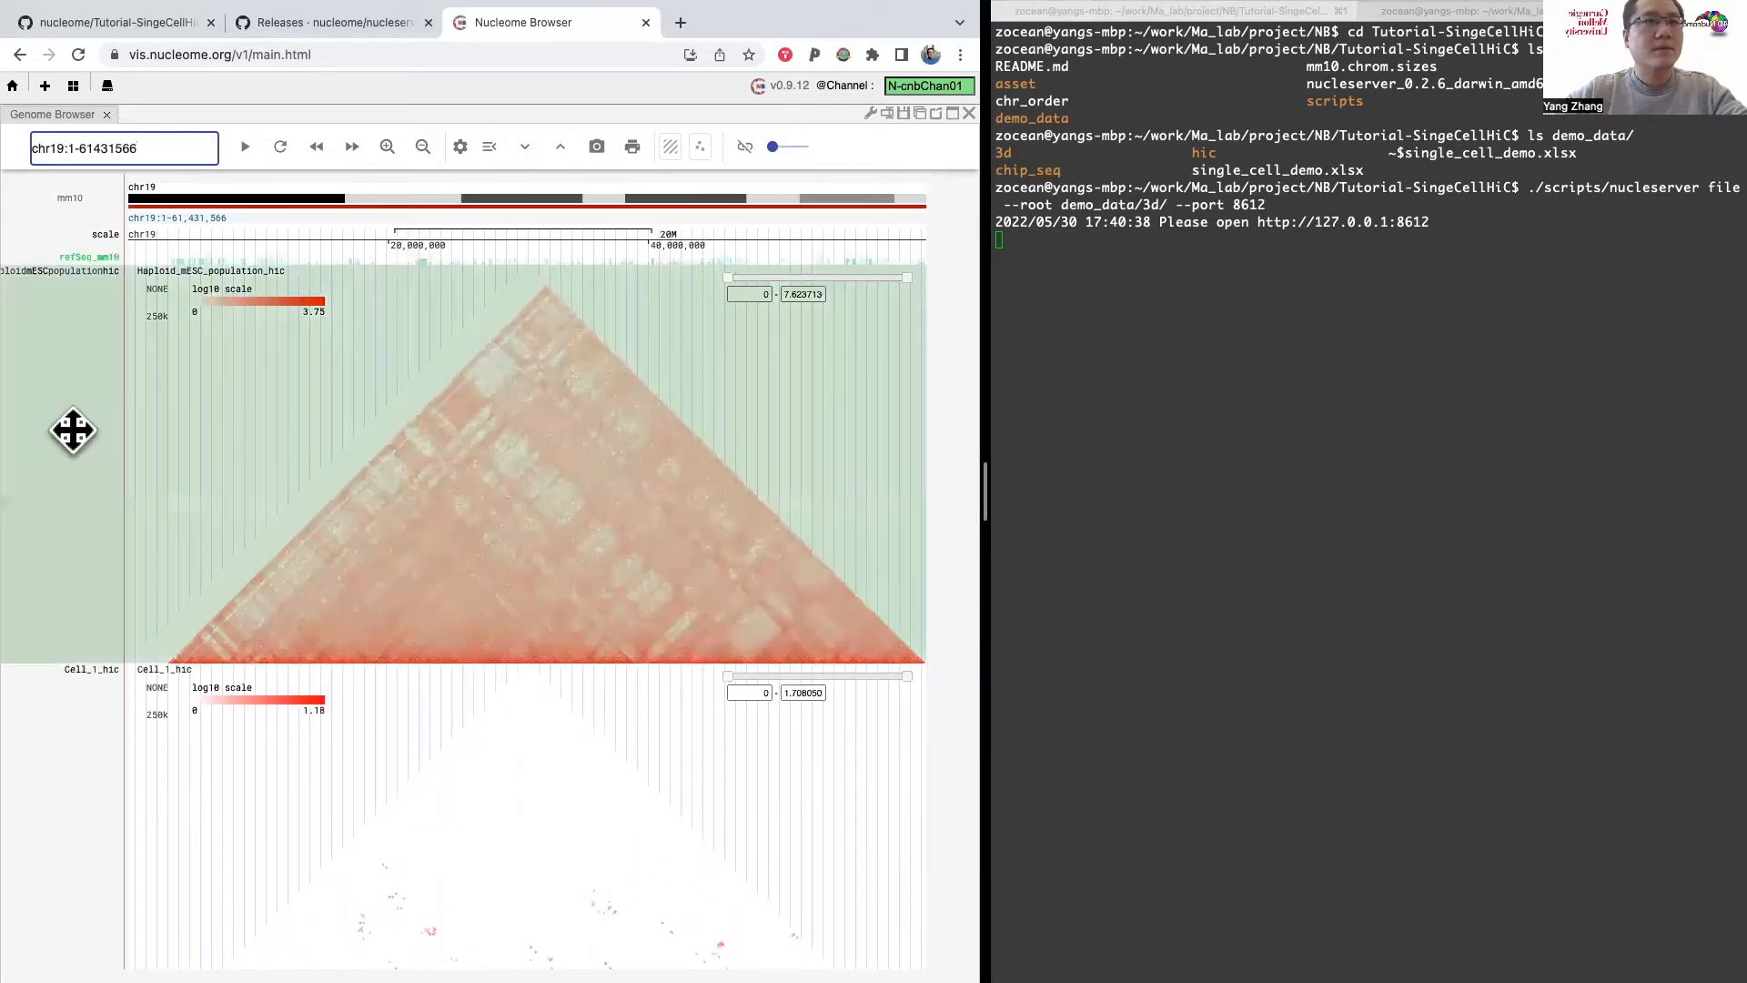
scroll(95, 642, "down", 7)
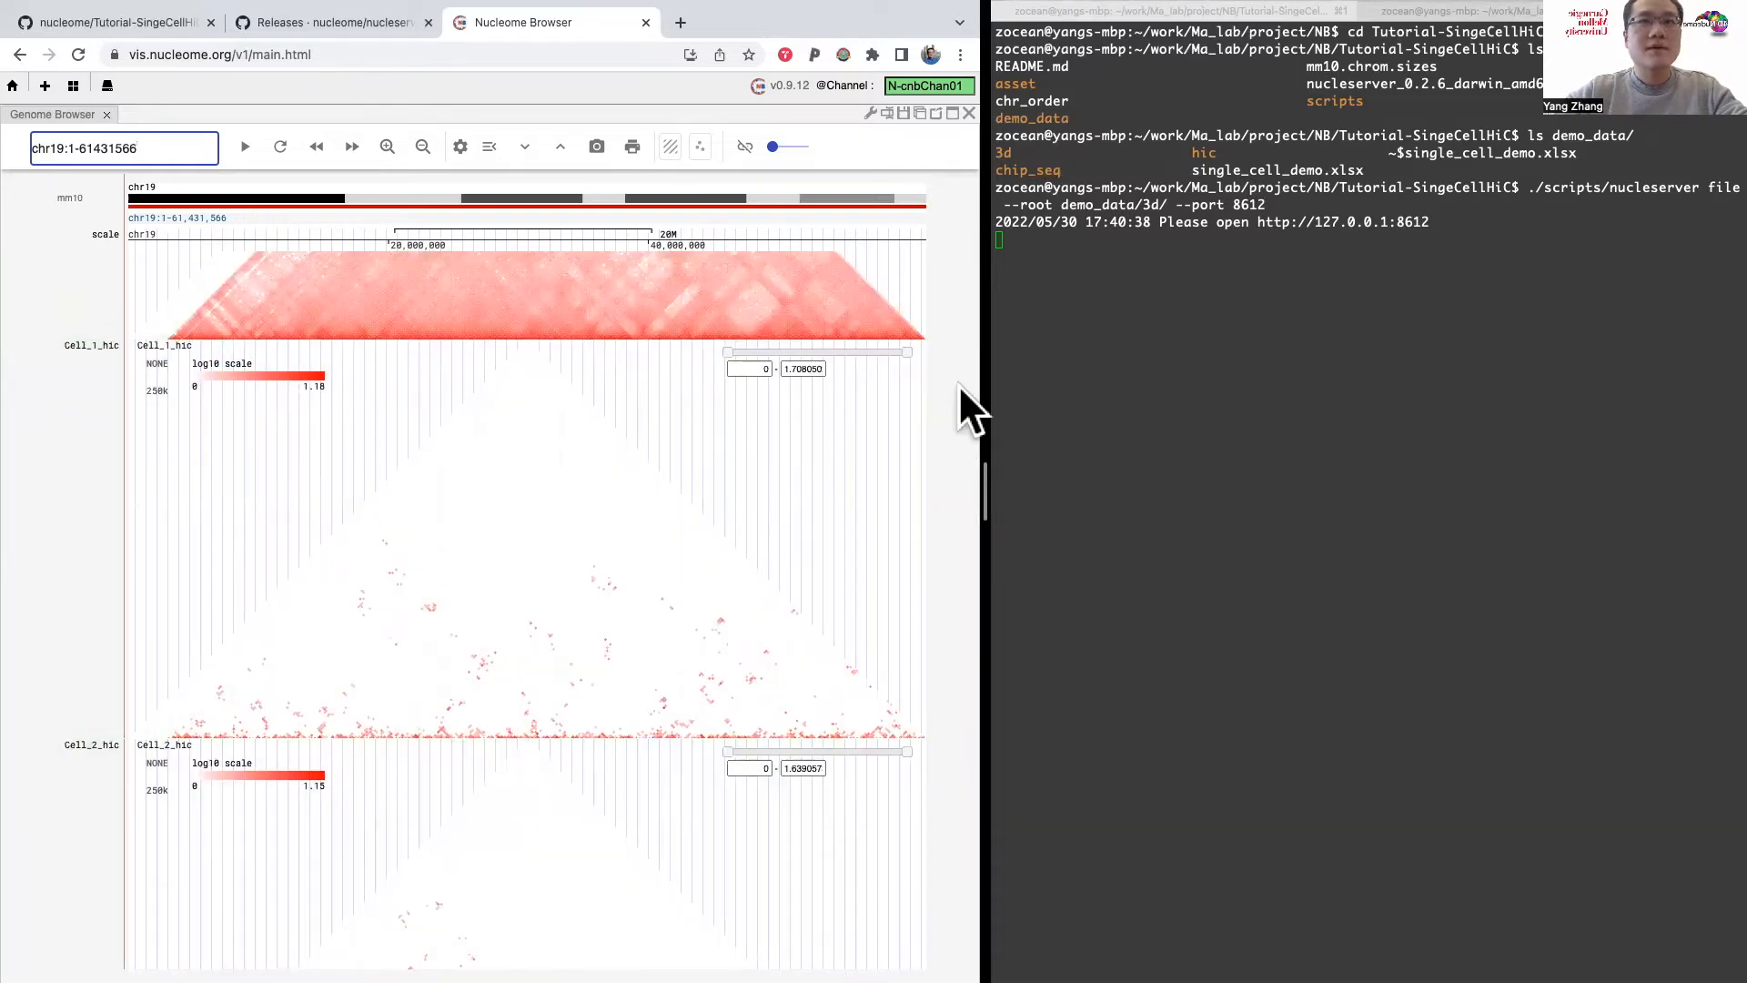
Step: Widen the web browser window beside the terminal and duplicate the Genome Browser panel for a side-by-side view
left_click_drag(989, 377, 1447, 340)
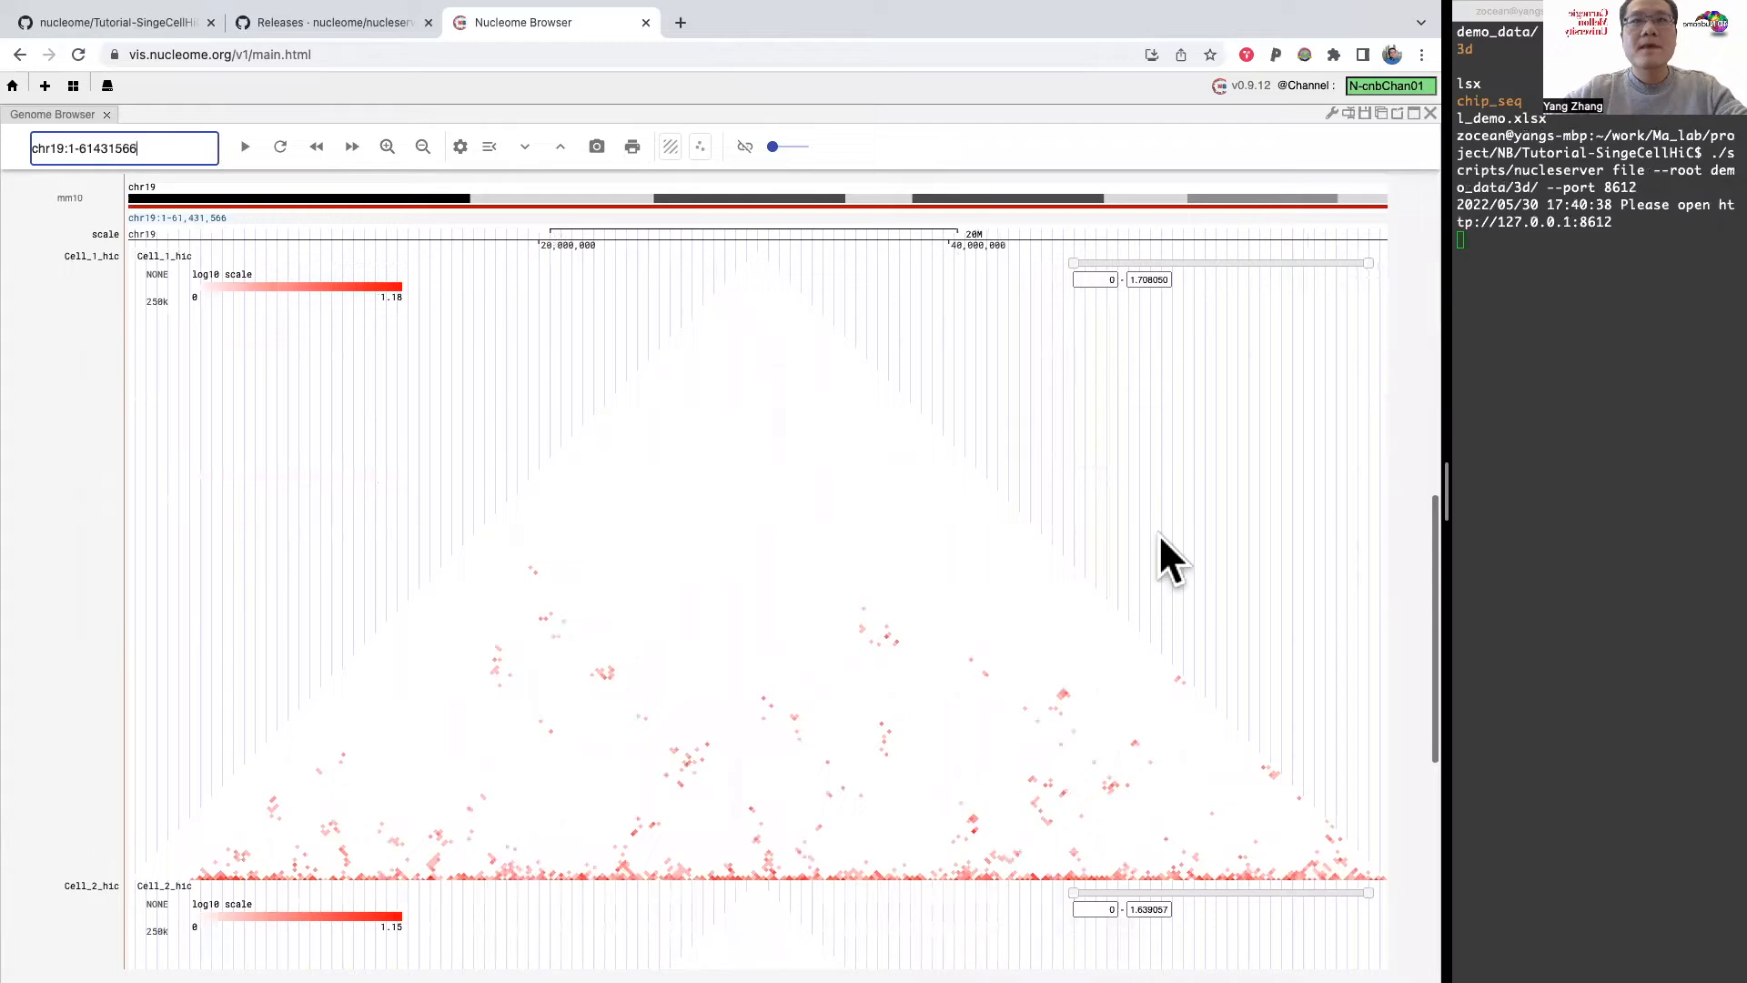
left_click(670, 146)
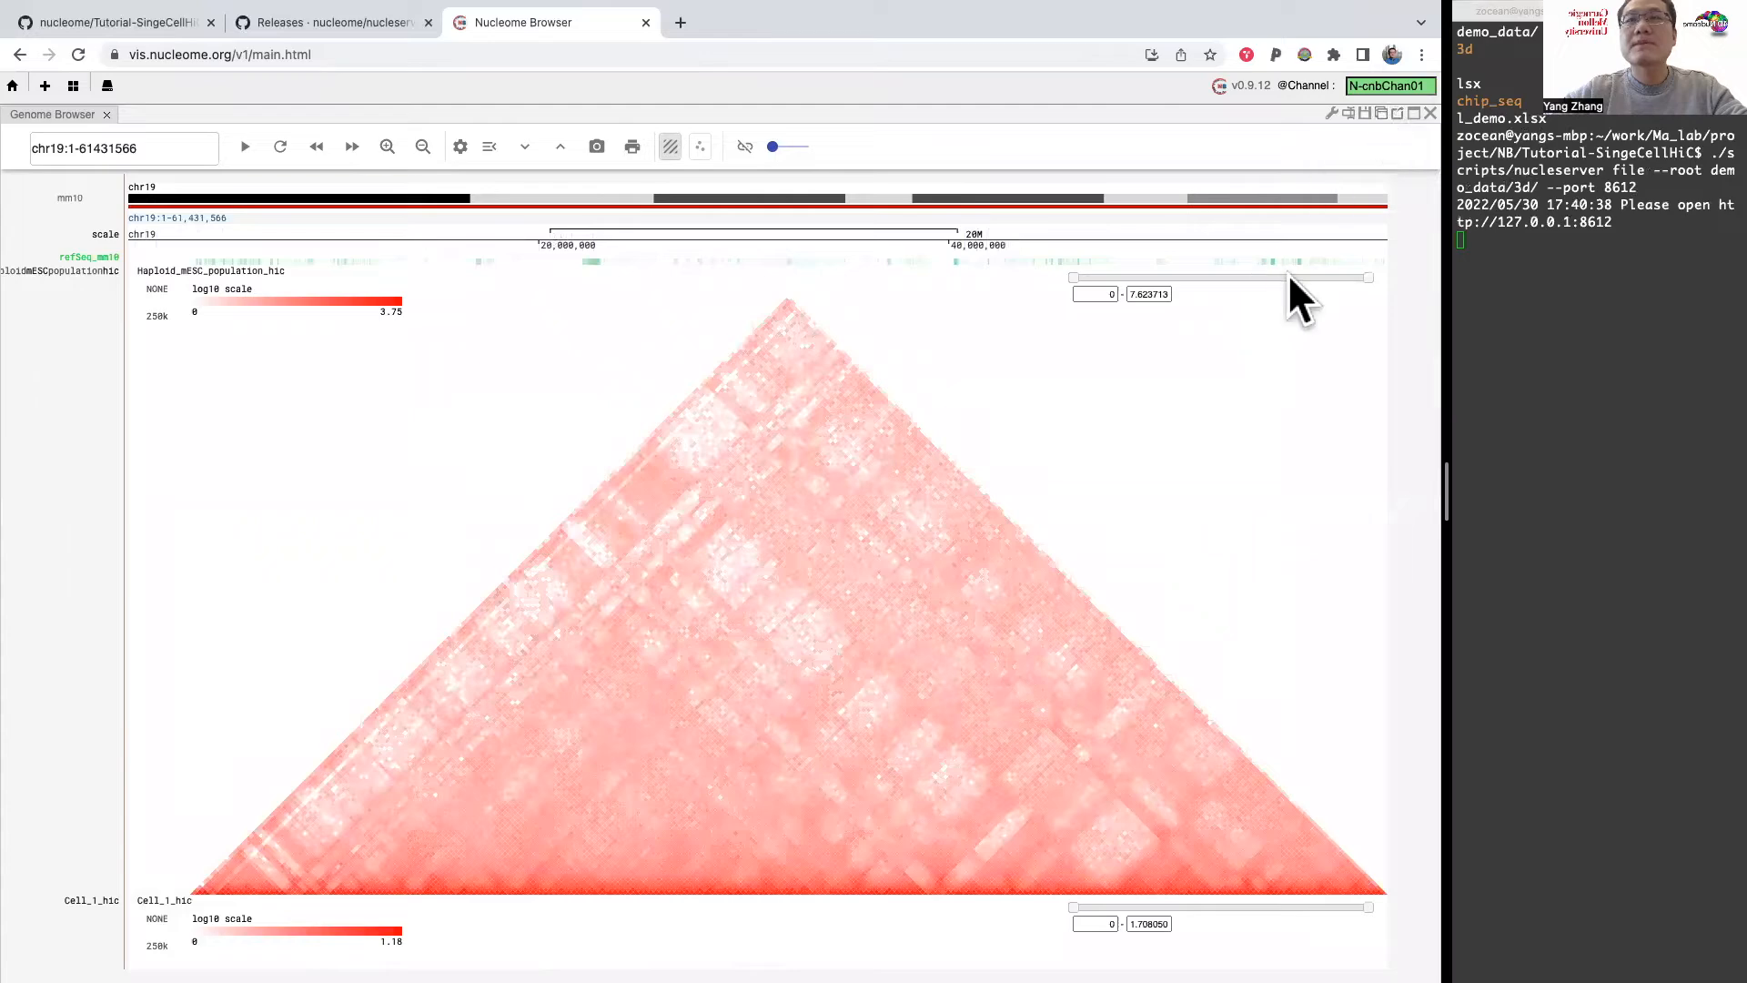
left_click(1380, 107)
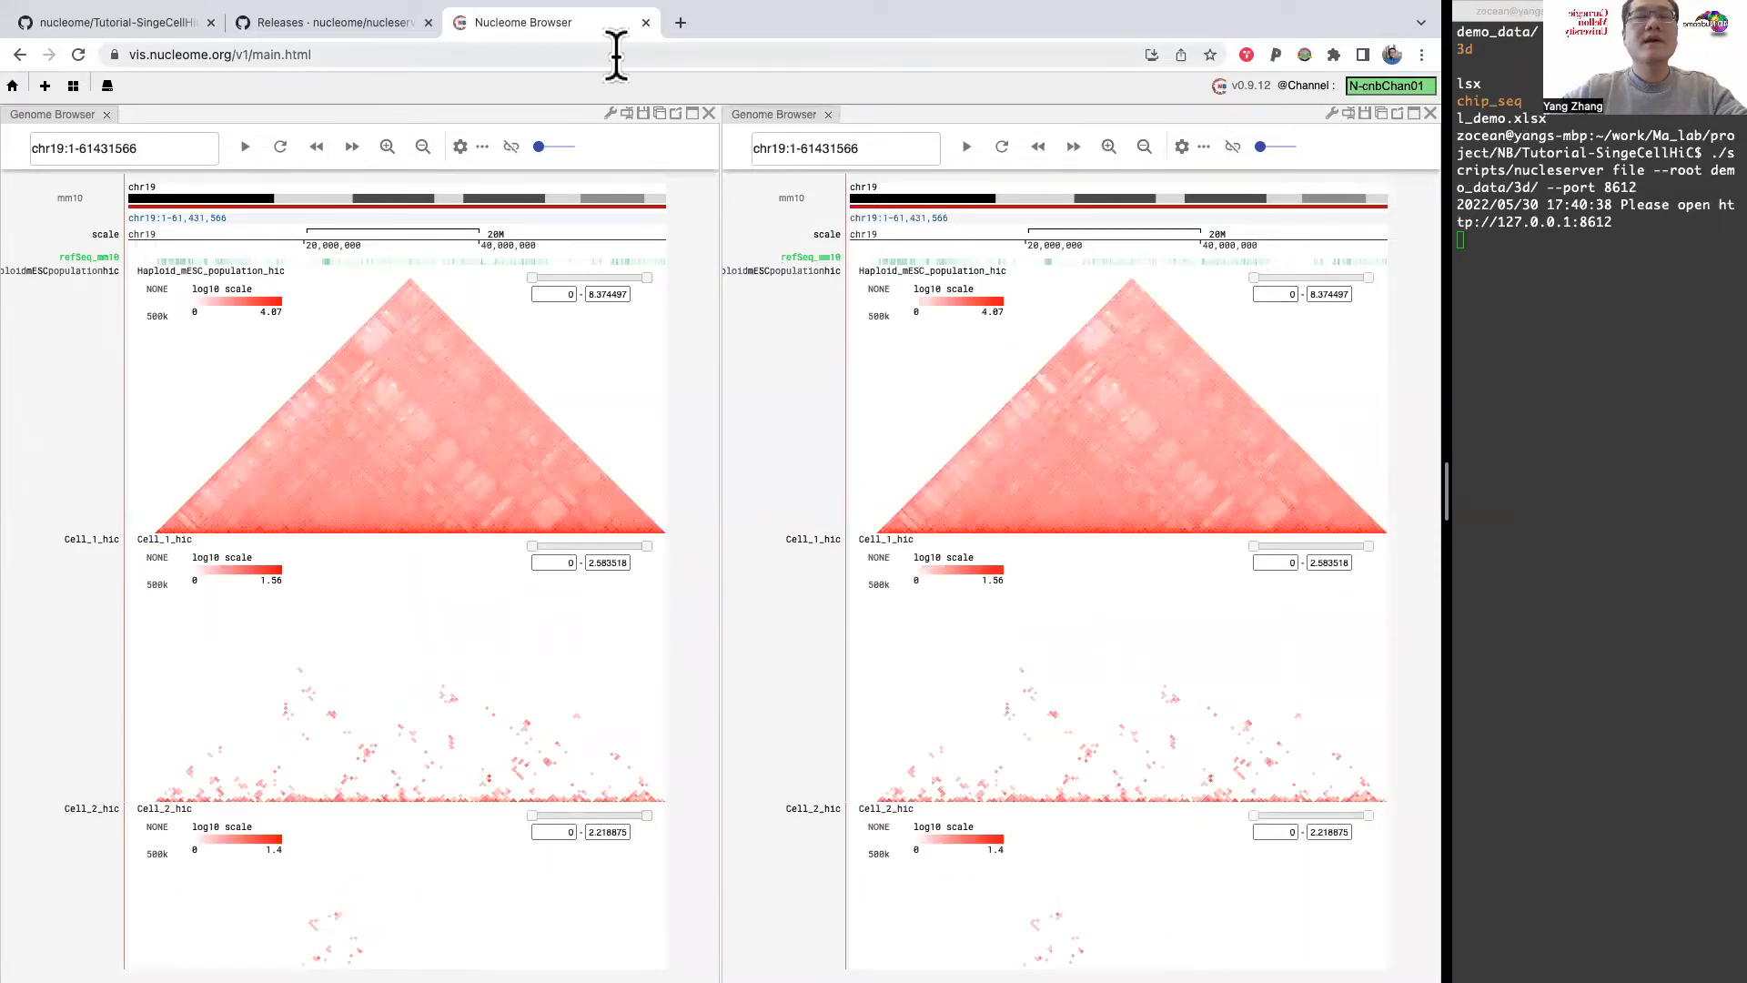
scroll(359, 636, "down", 1)
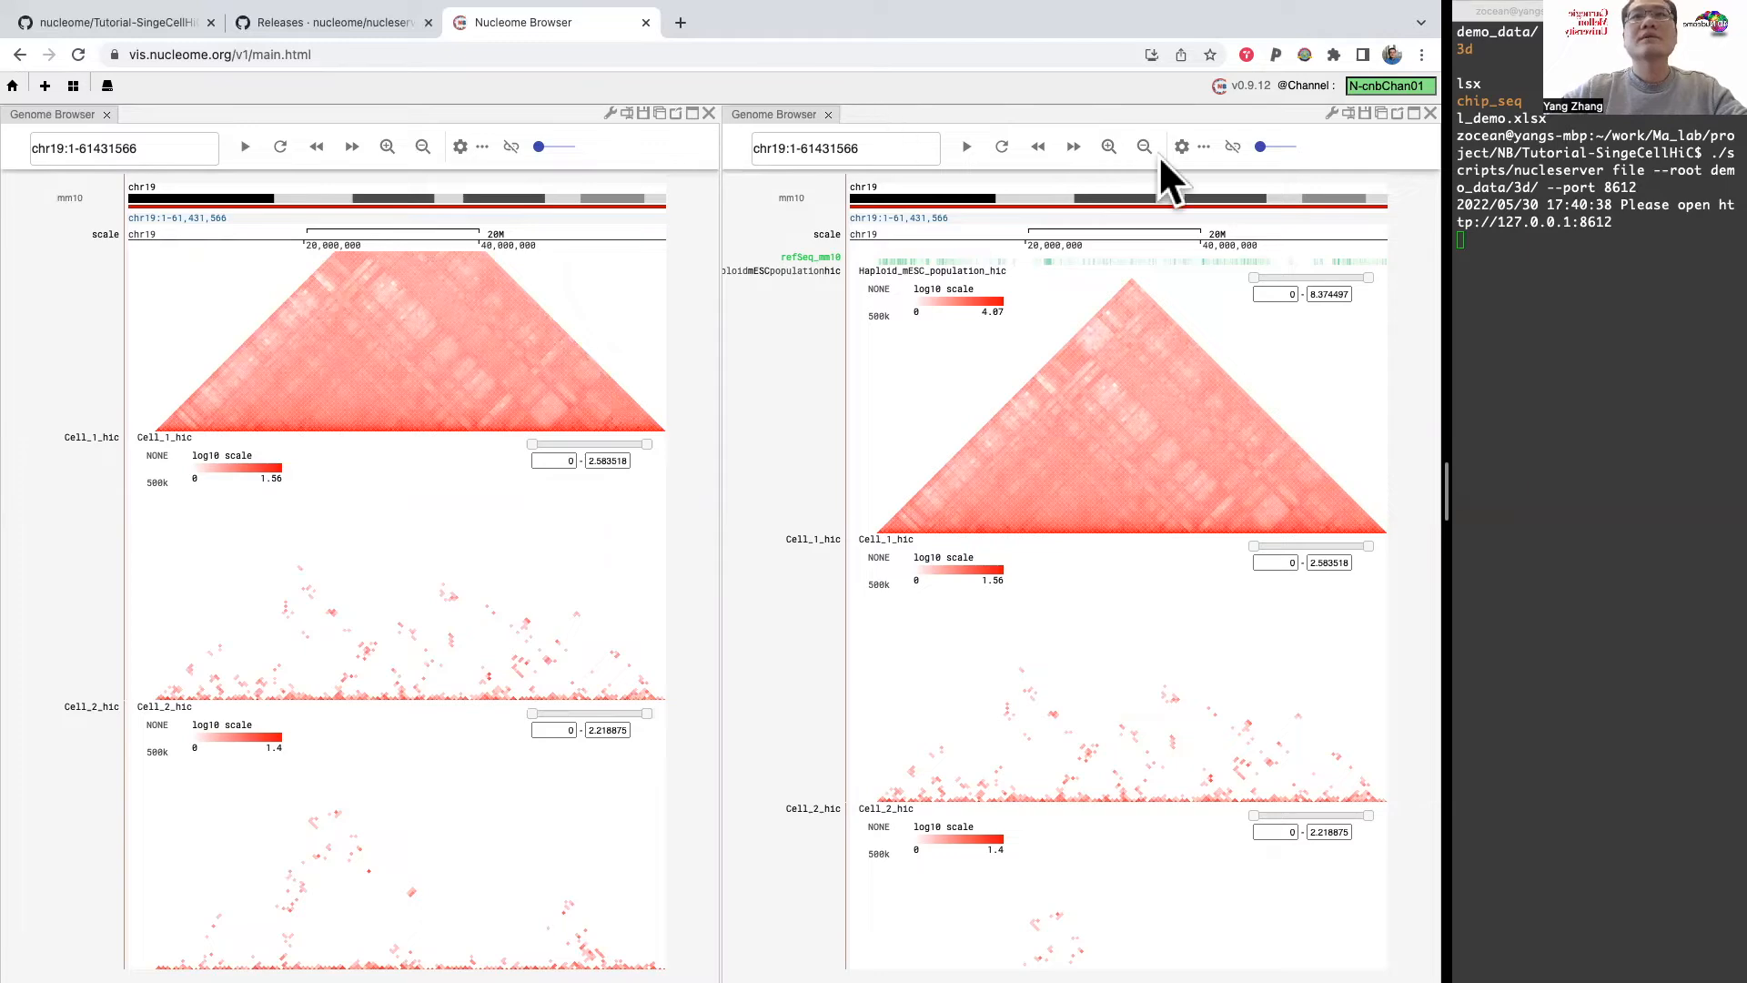
Step: Read the README's instructions for manually adding the local data server and return to the Nucleome Browser page
left_click(91, 25)
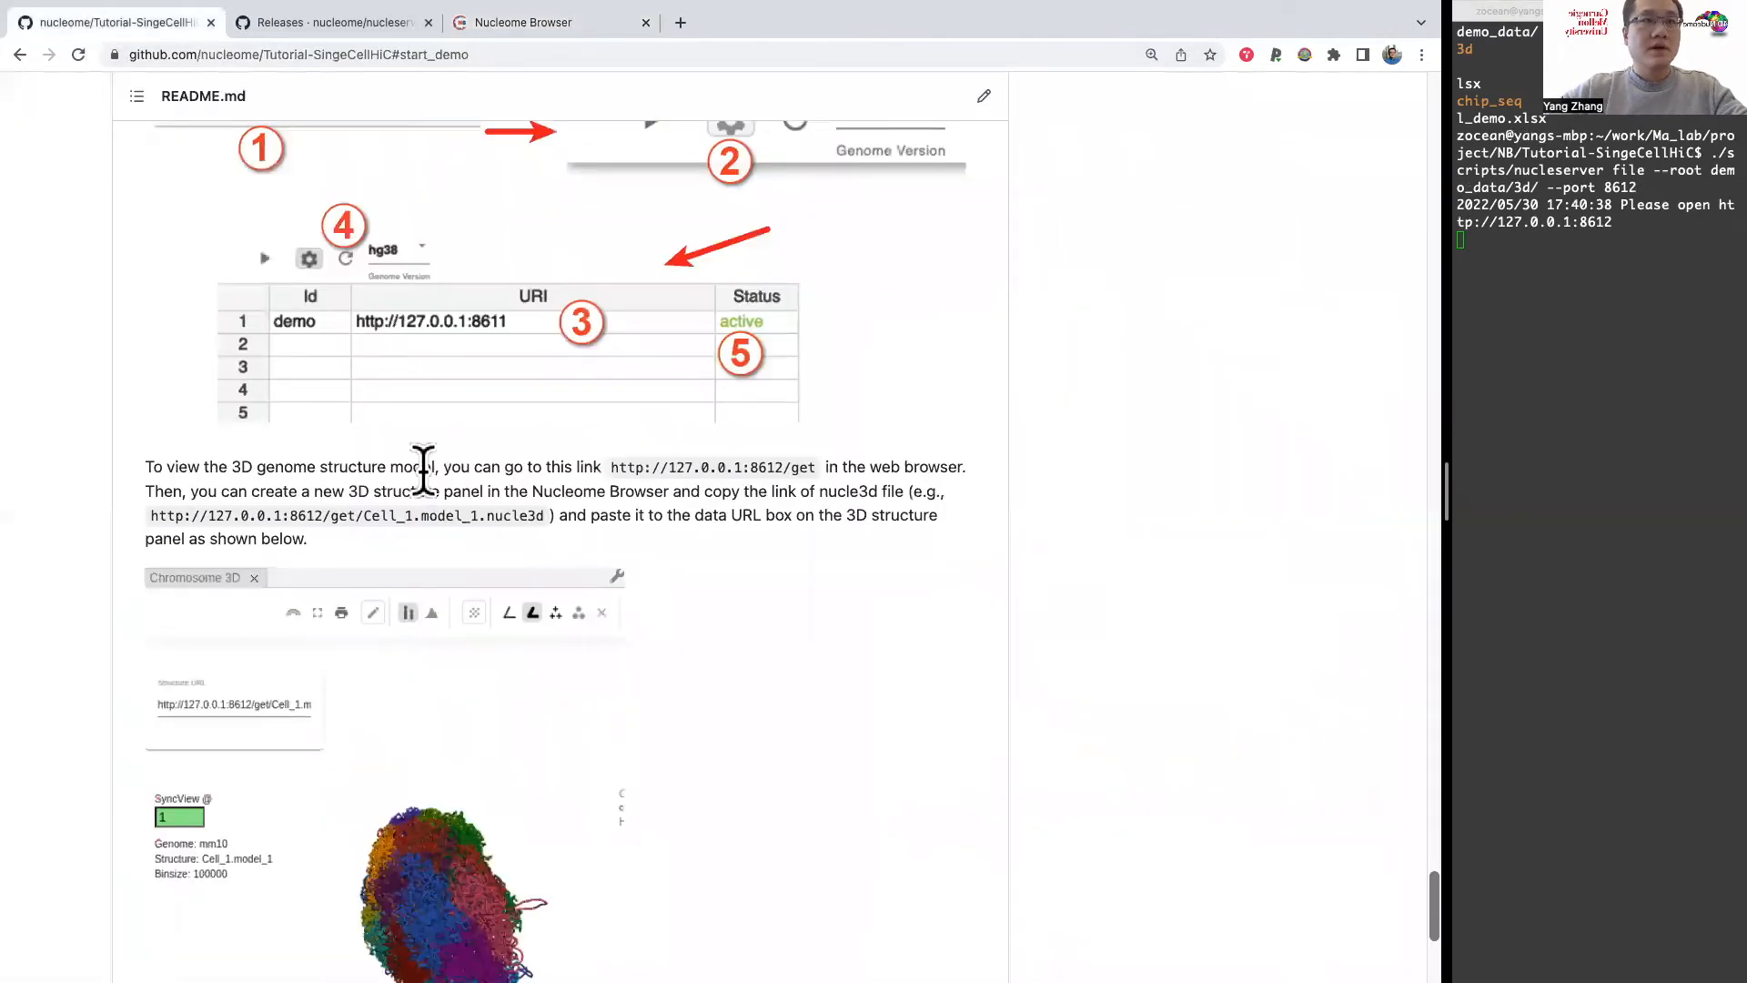
scroll(423, 470, "up", 5)
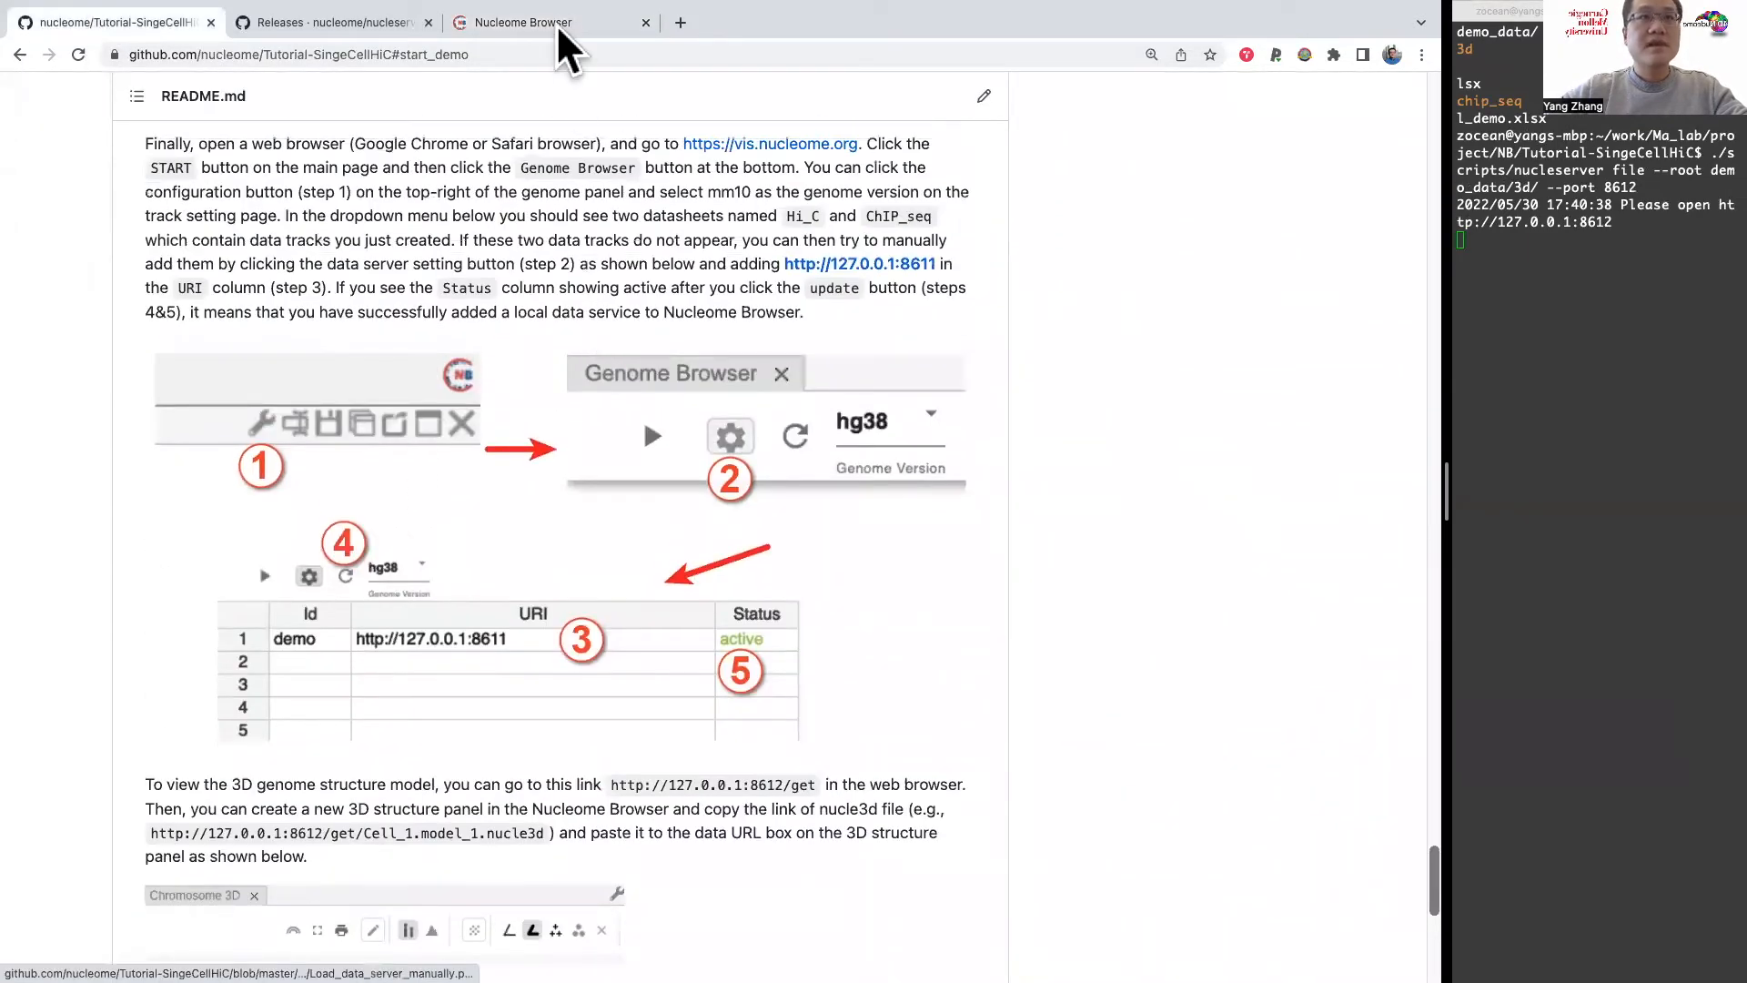
scroll(516, 157, "up", 1)
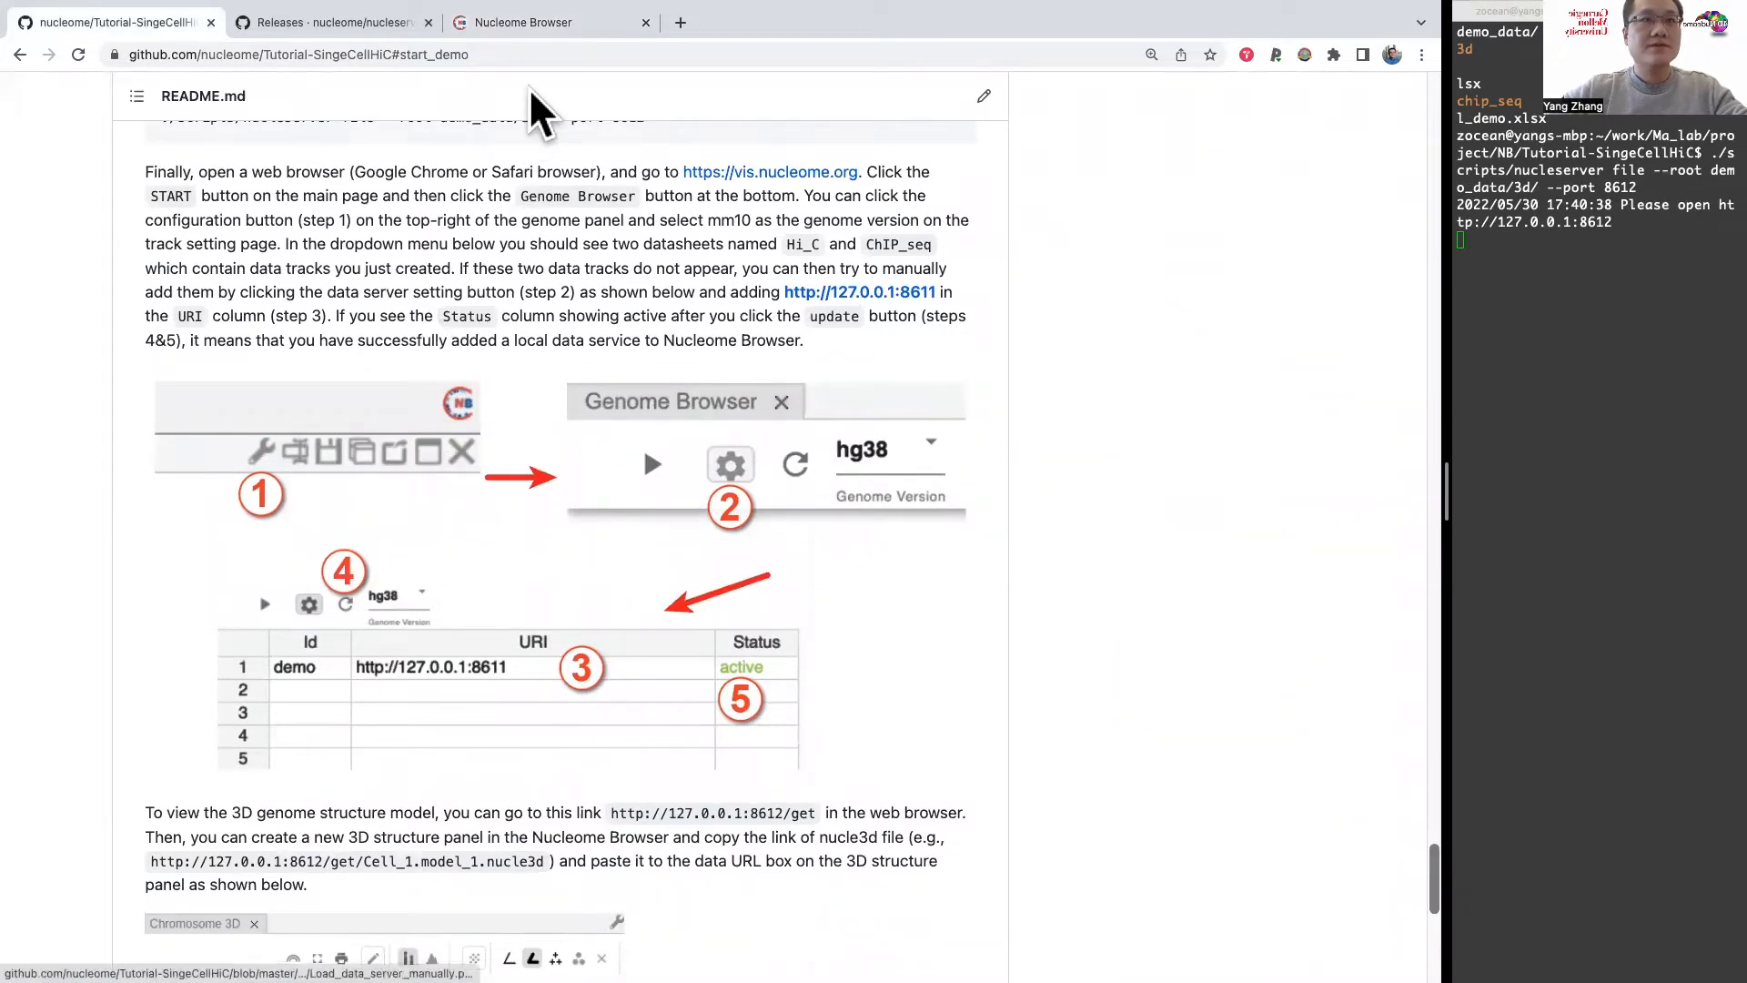
left_click(506, 20)
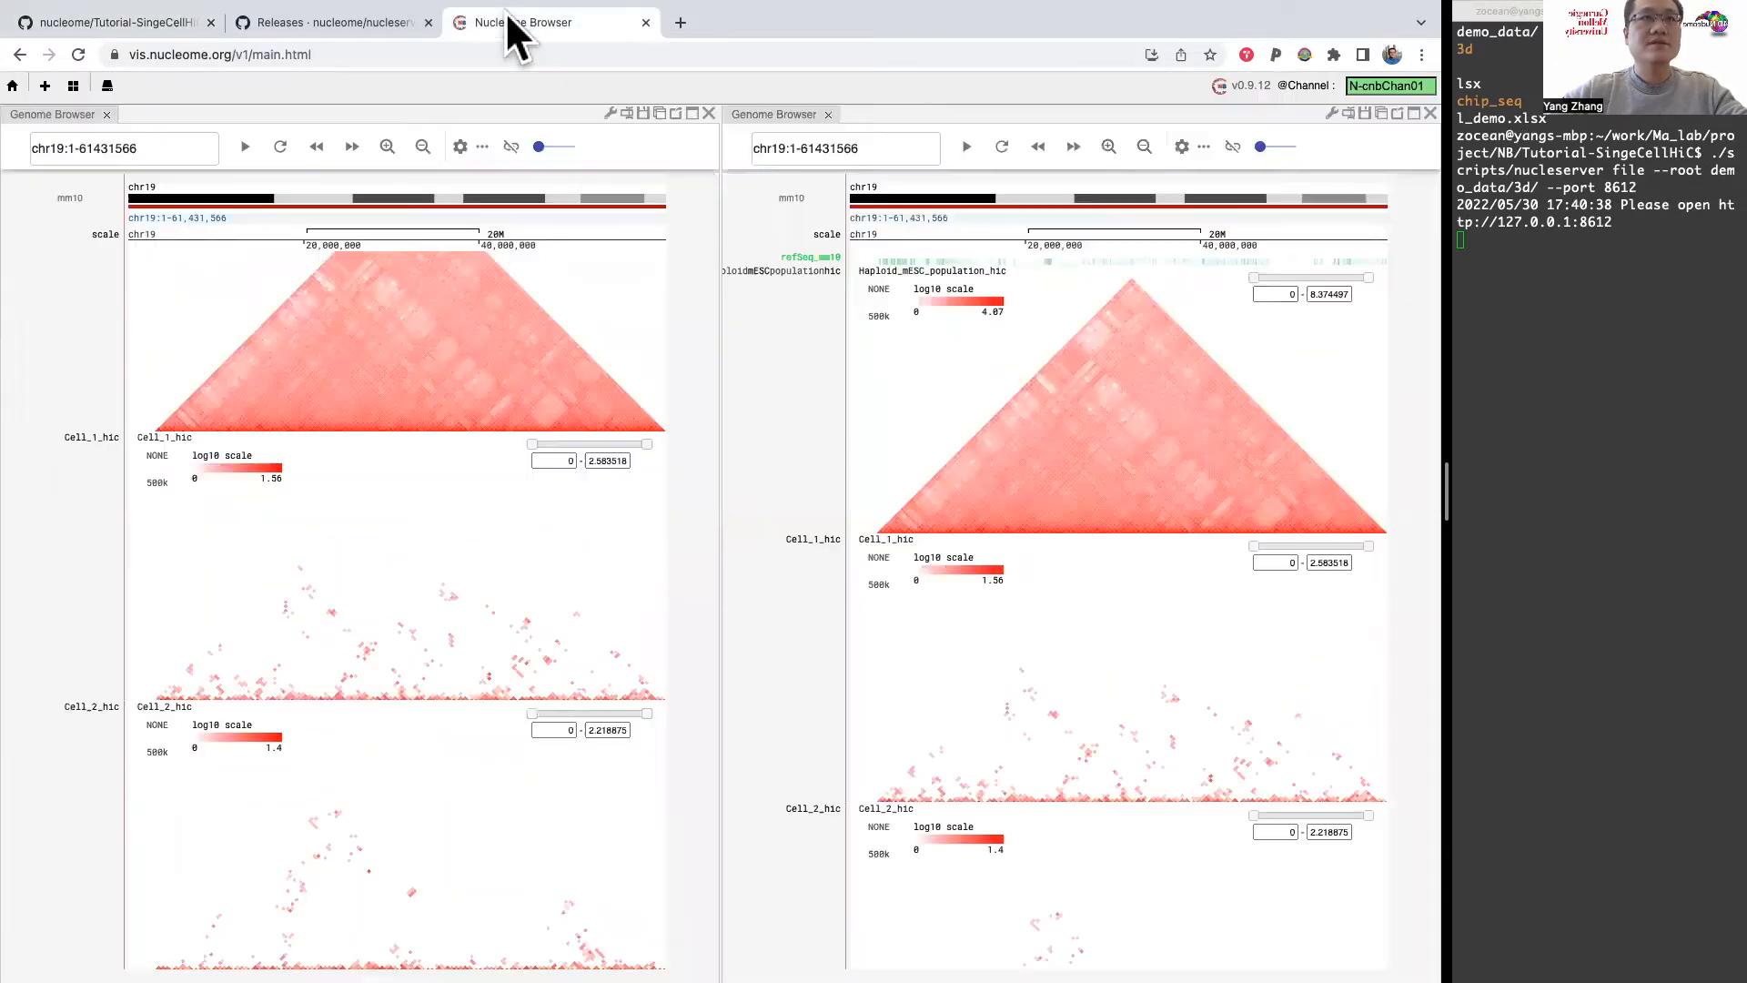
left_click(1332, 111)
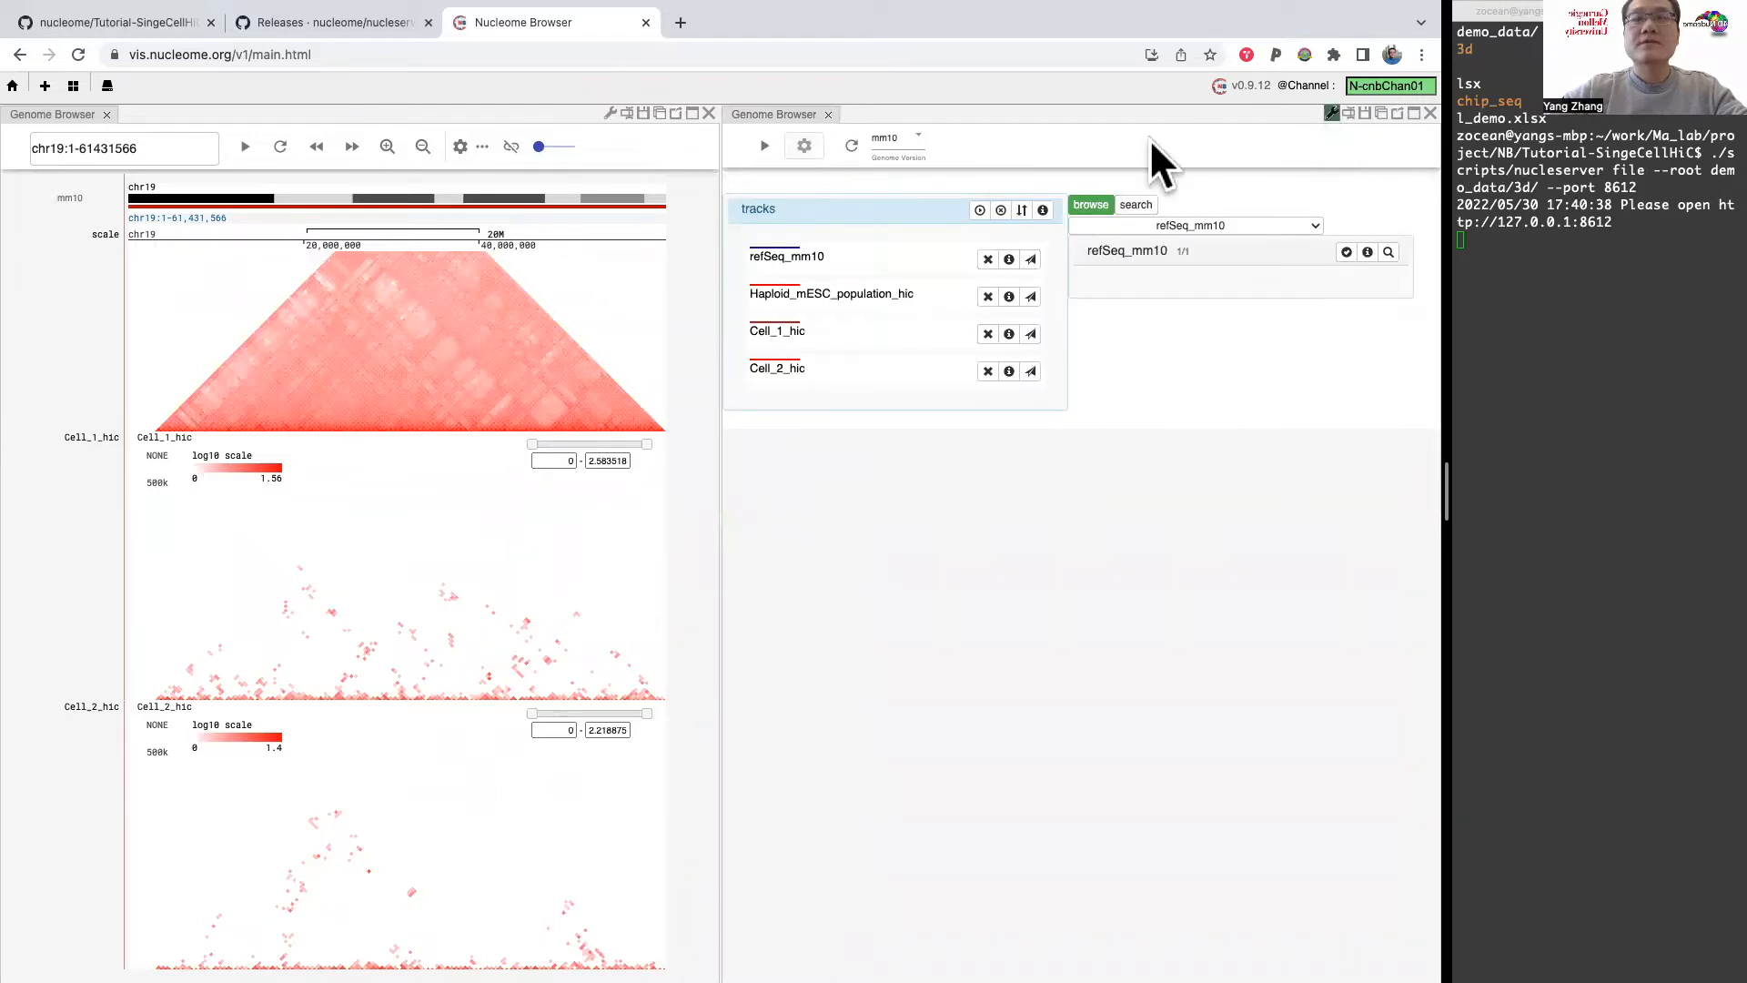
left_click(806, 145)
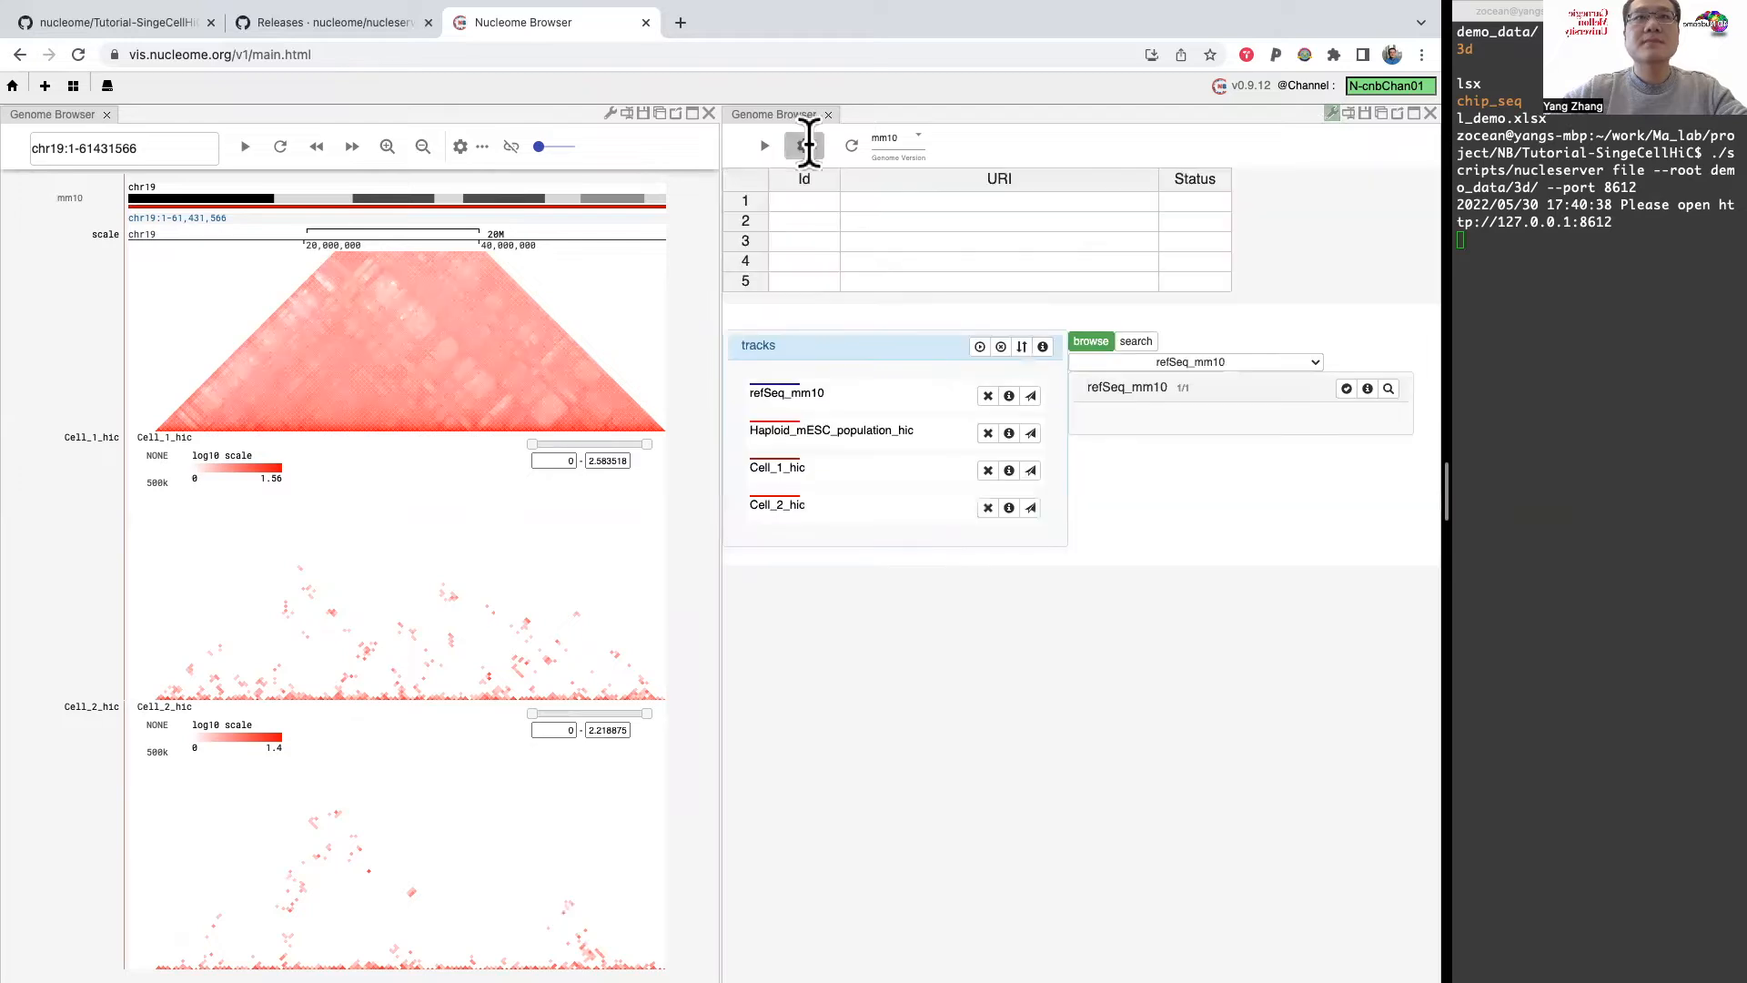
left_click(861, 201)
type("http")
key("BackSpace")
key("BackSpace")
type("tp")
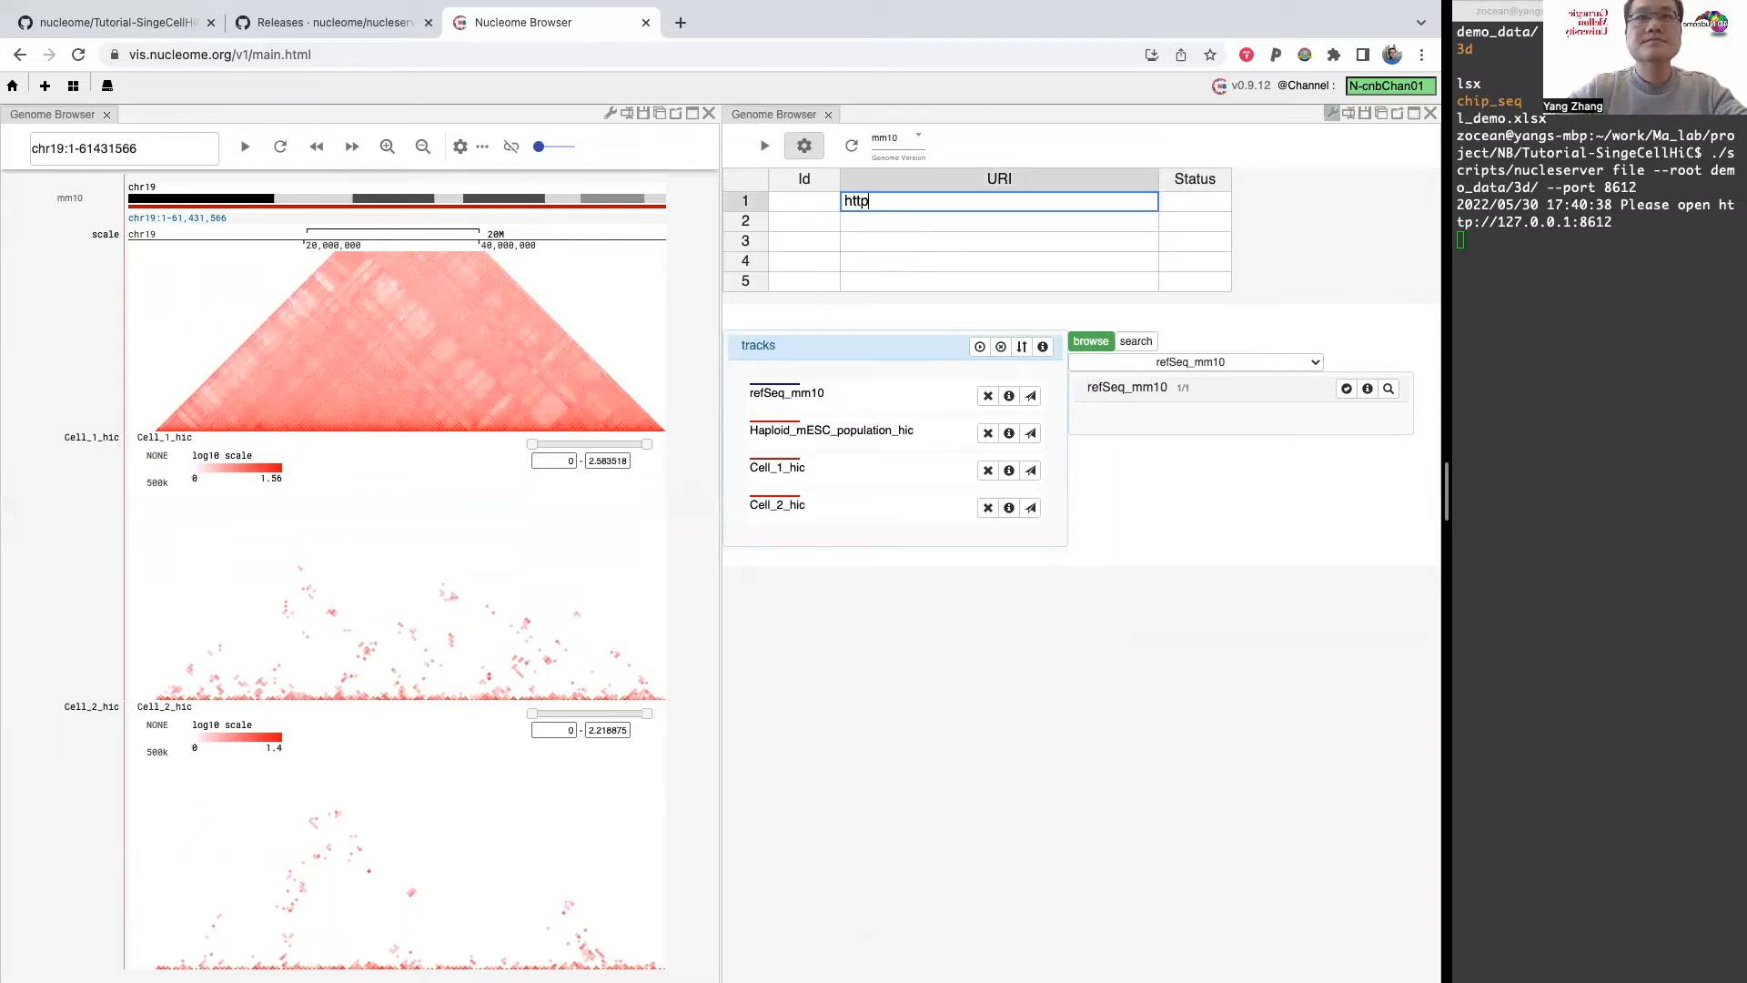
type("://127.0.0.1:")
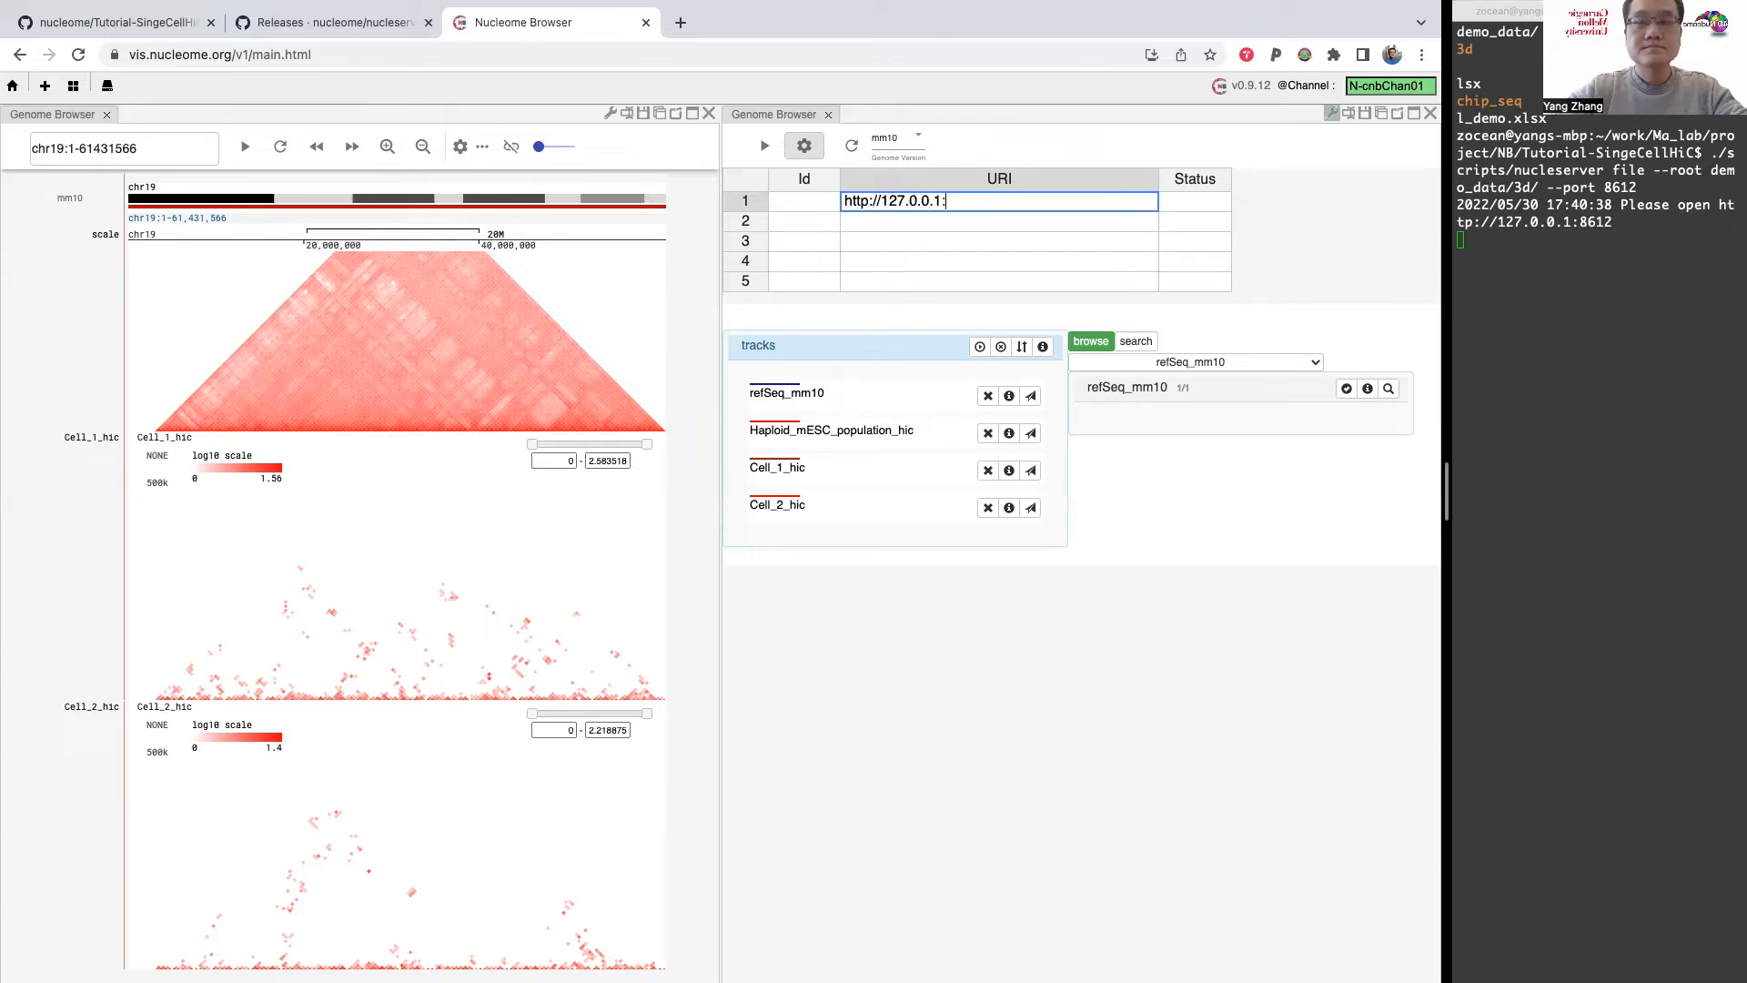
type("8611")
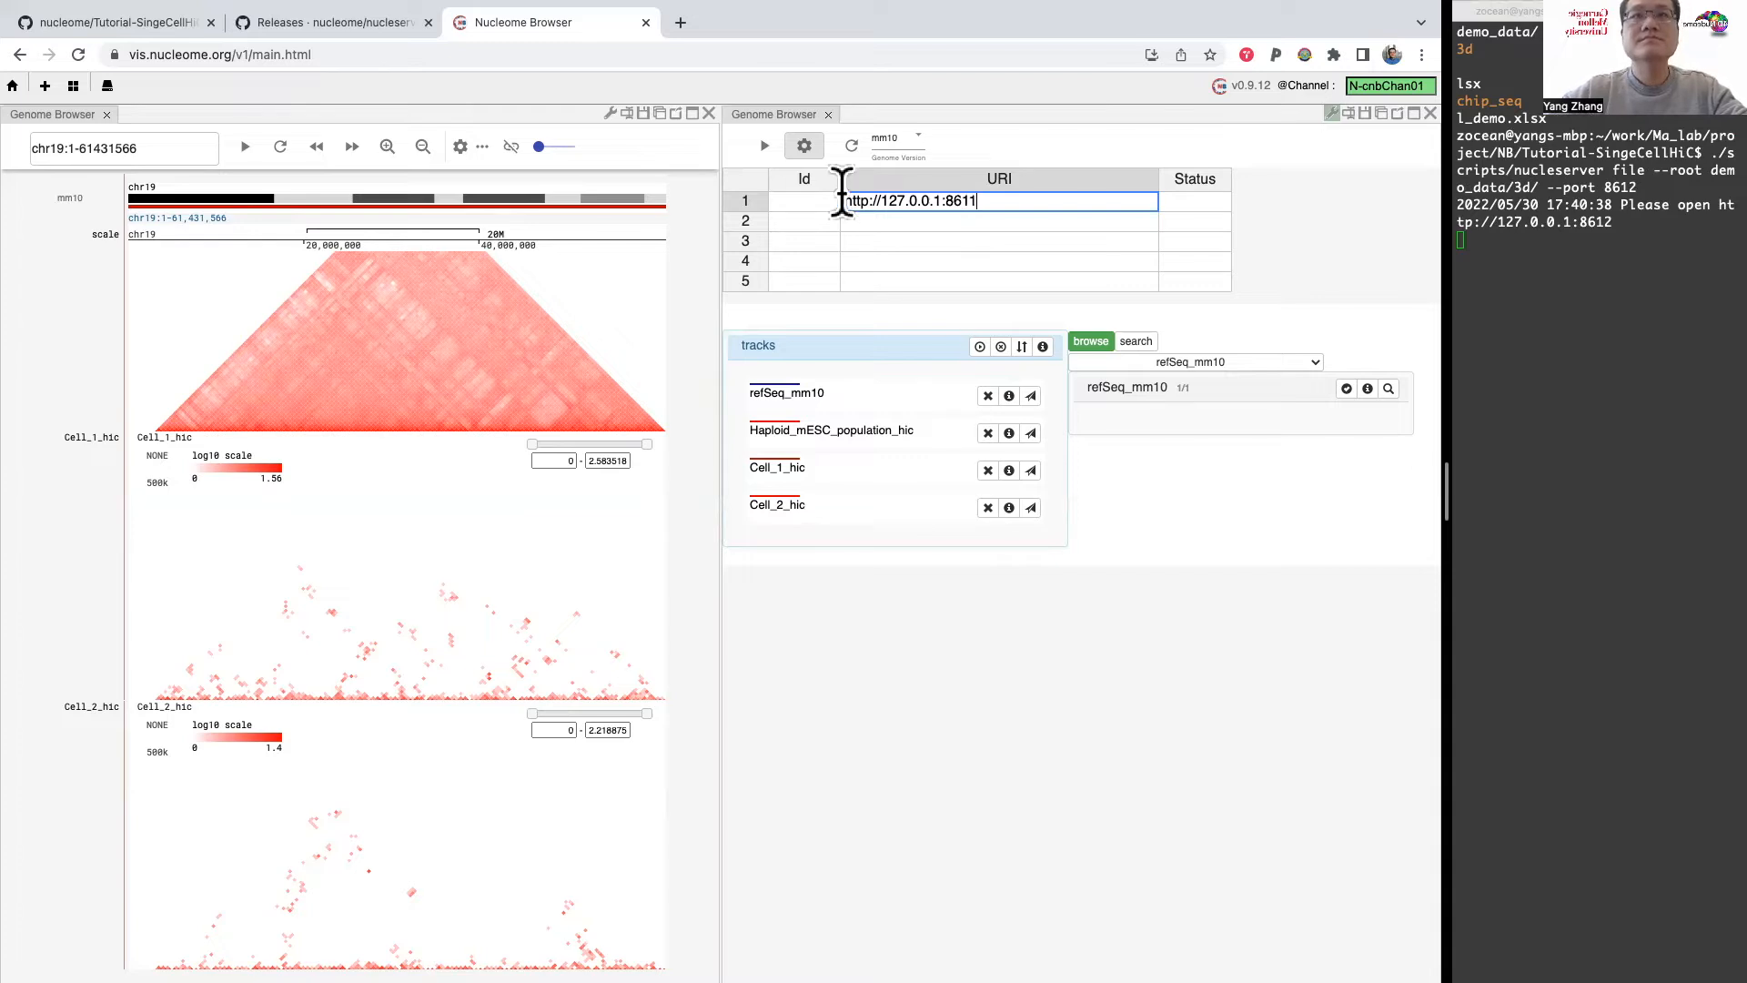
left_click(813, 199)
type("demo")
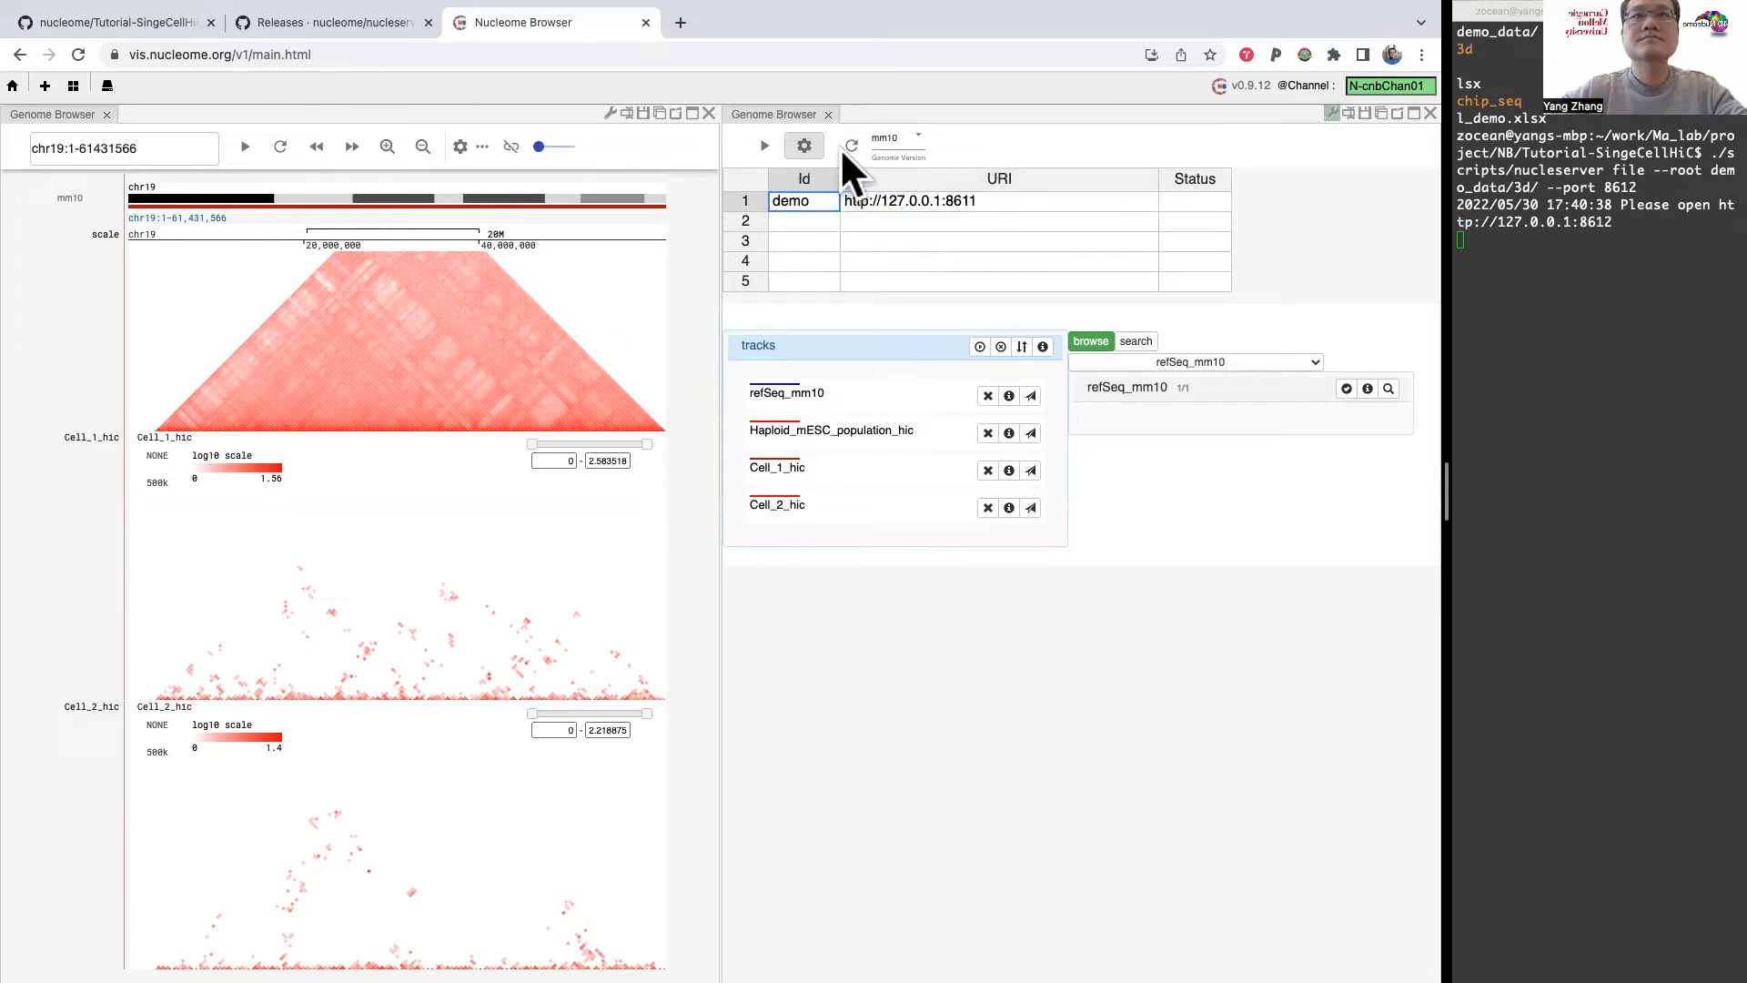
left_click(850, 142)
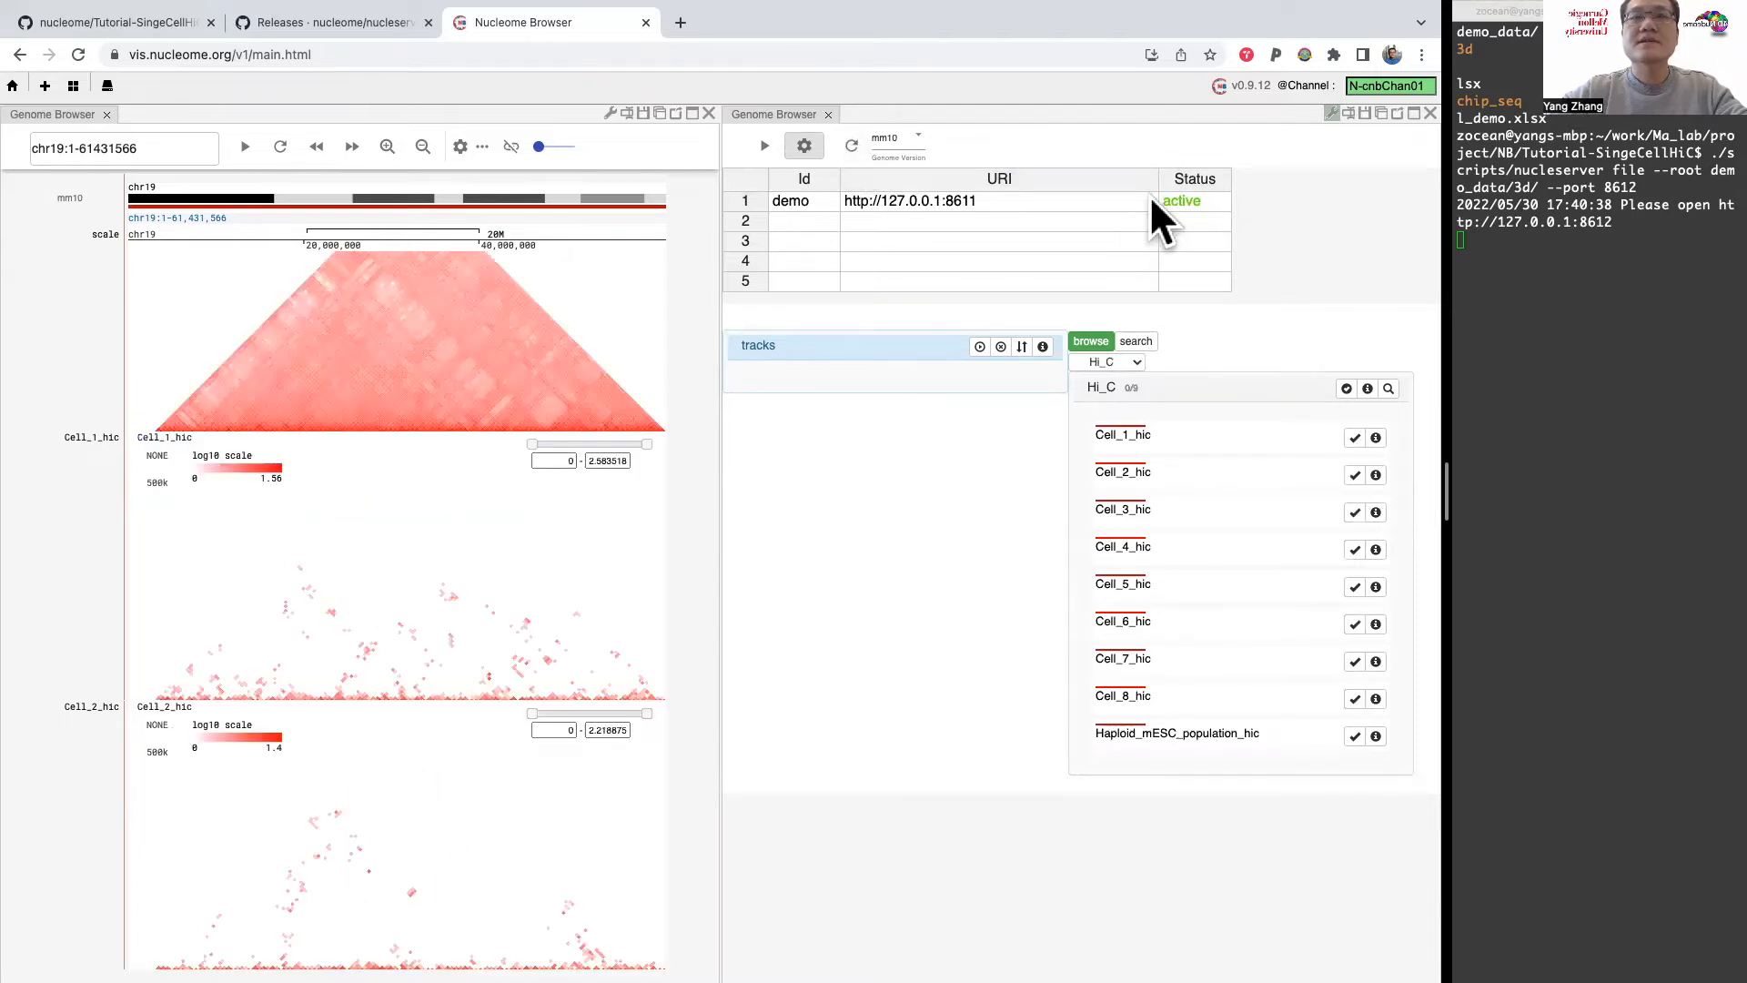
Step: Add a second data server with Id 4dn and URI /d/portal, and reload the server list
left_click(872, 221)
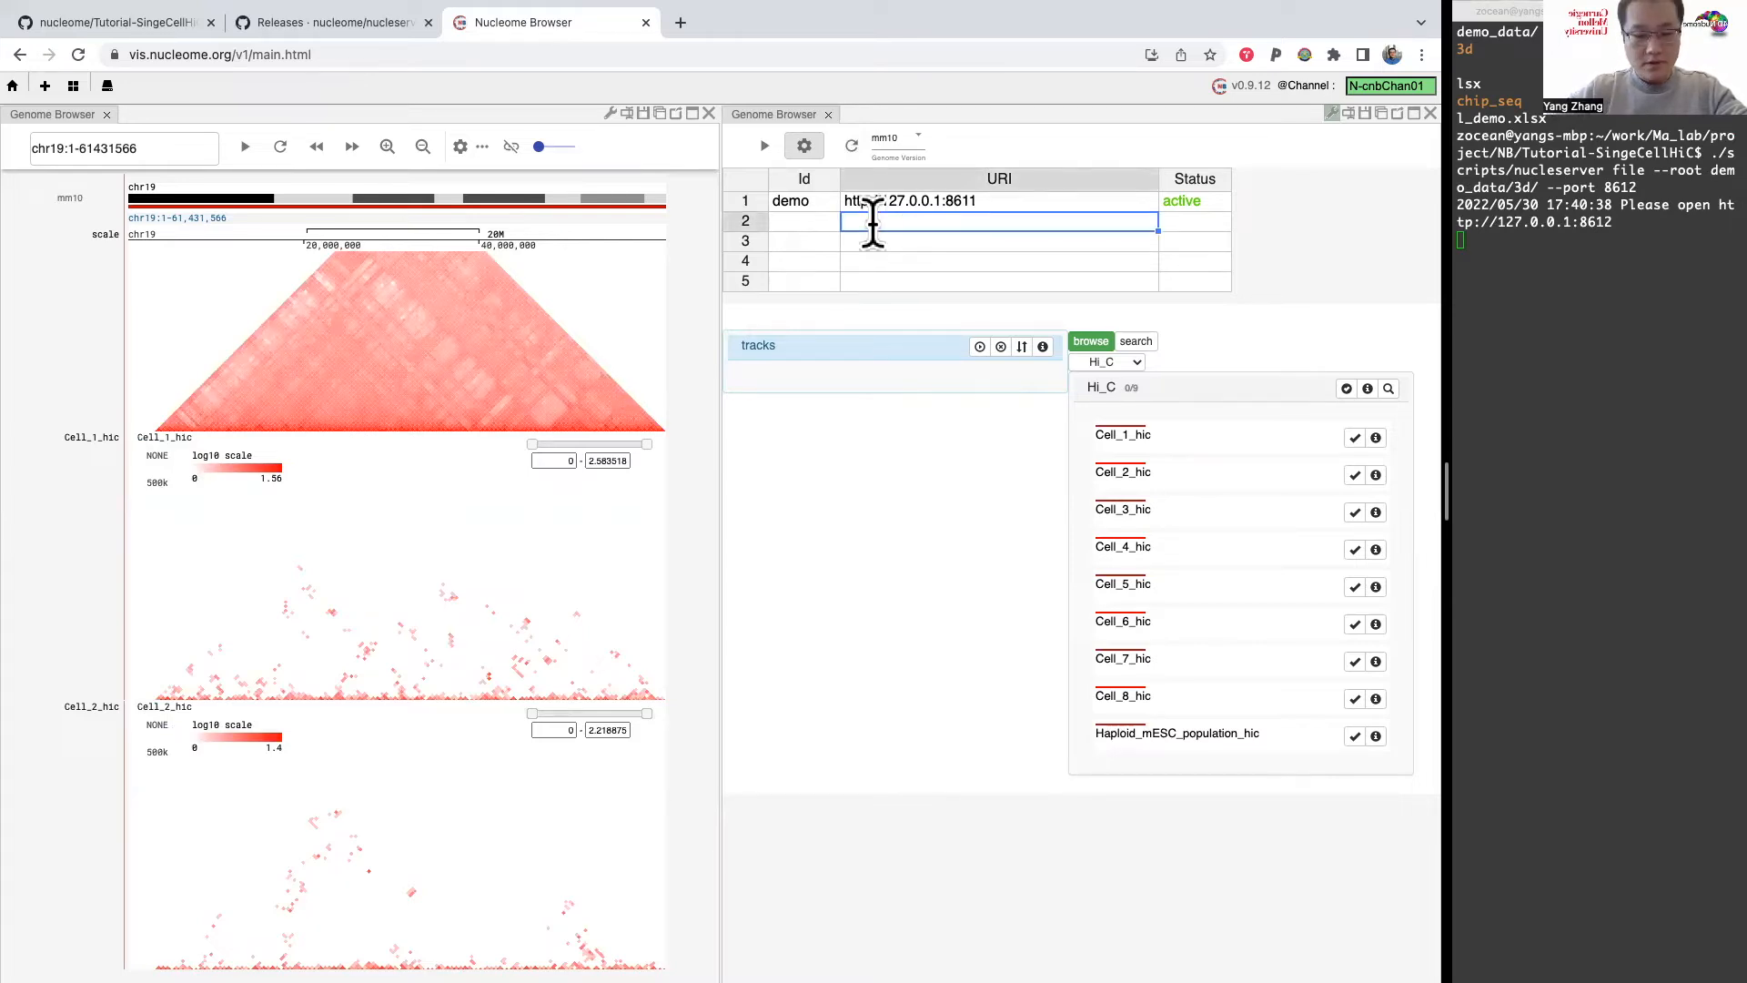
type("/")
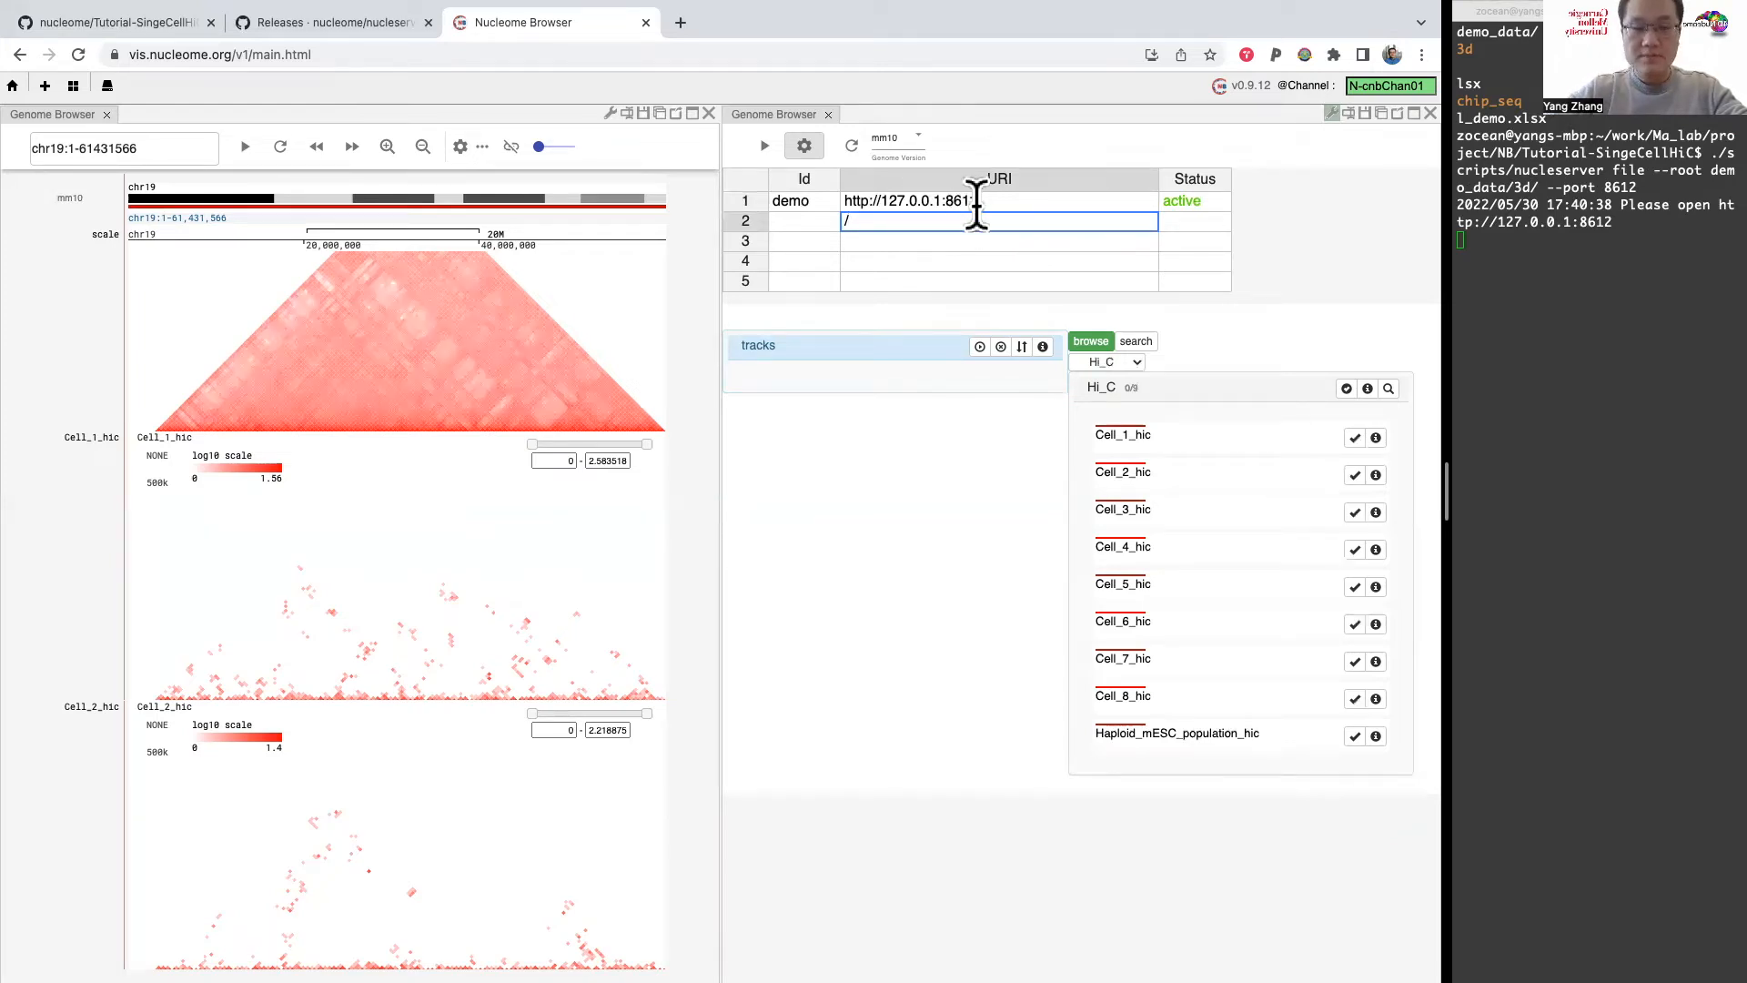
type("d")
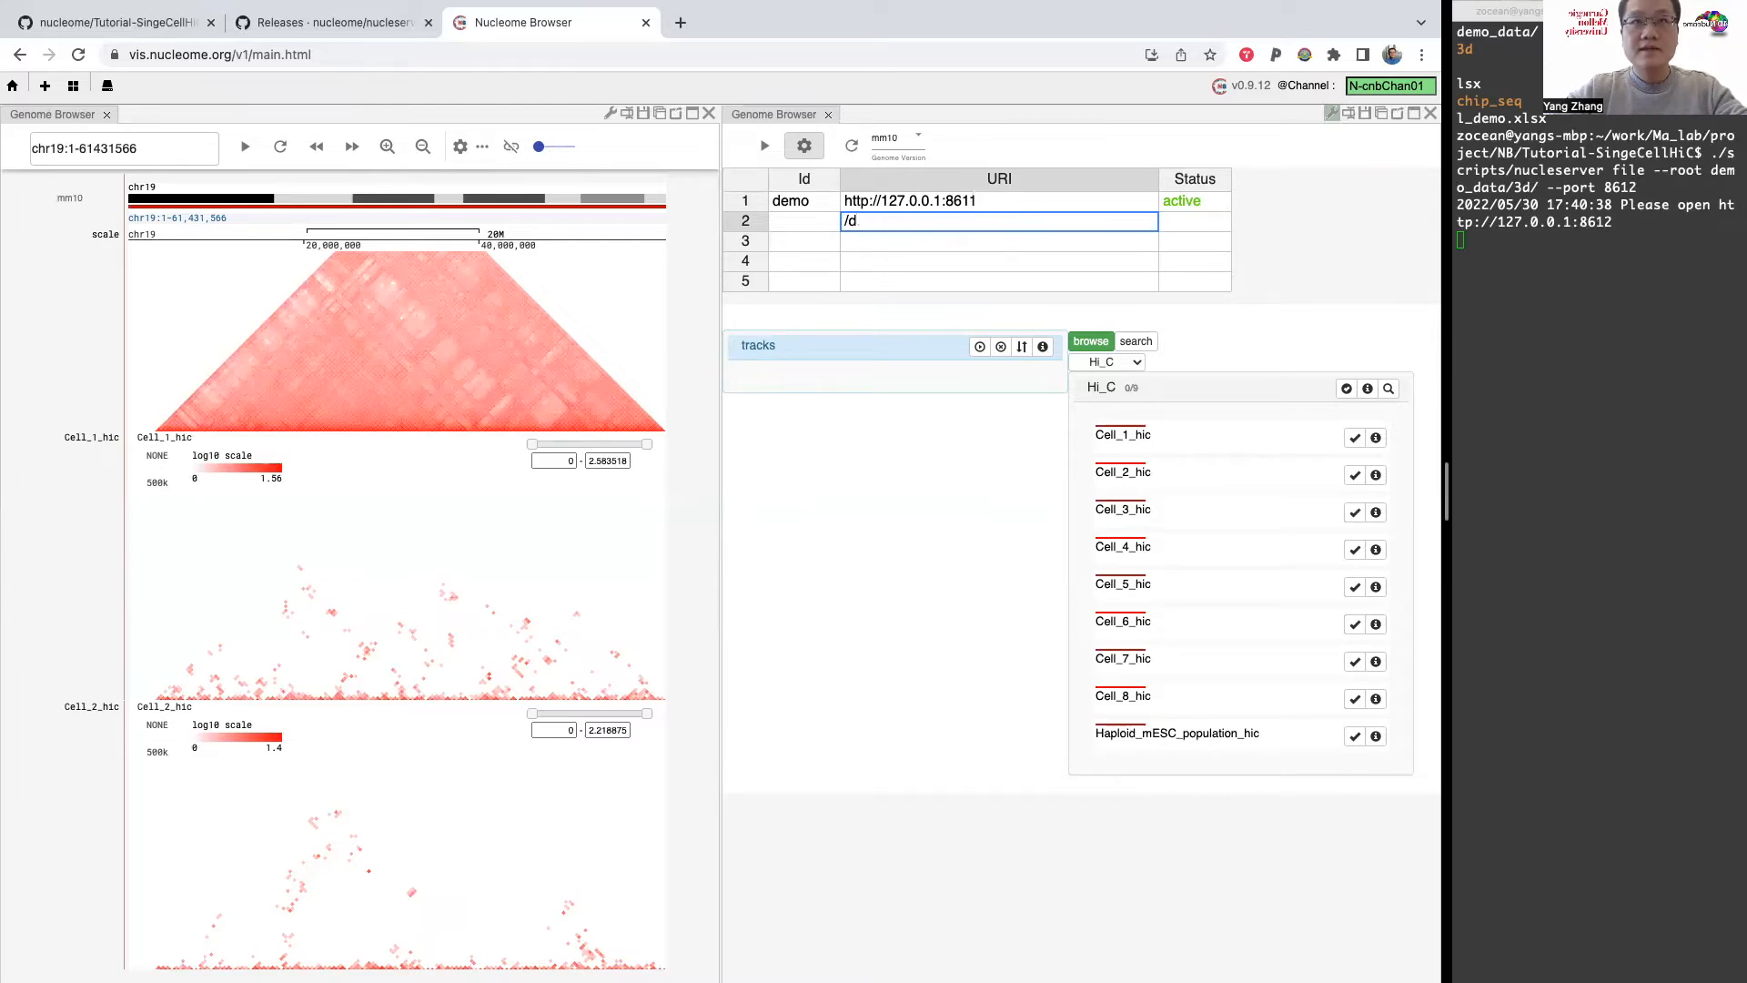
type(".portal")
left_click(806, 221)
type("4dn")
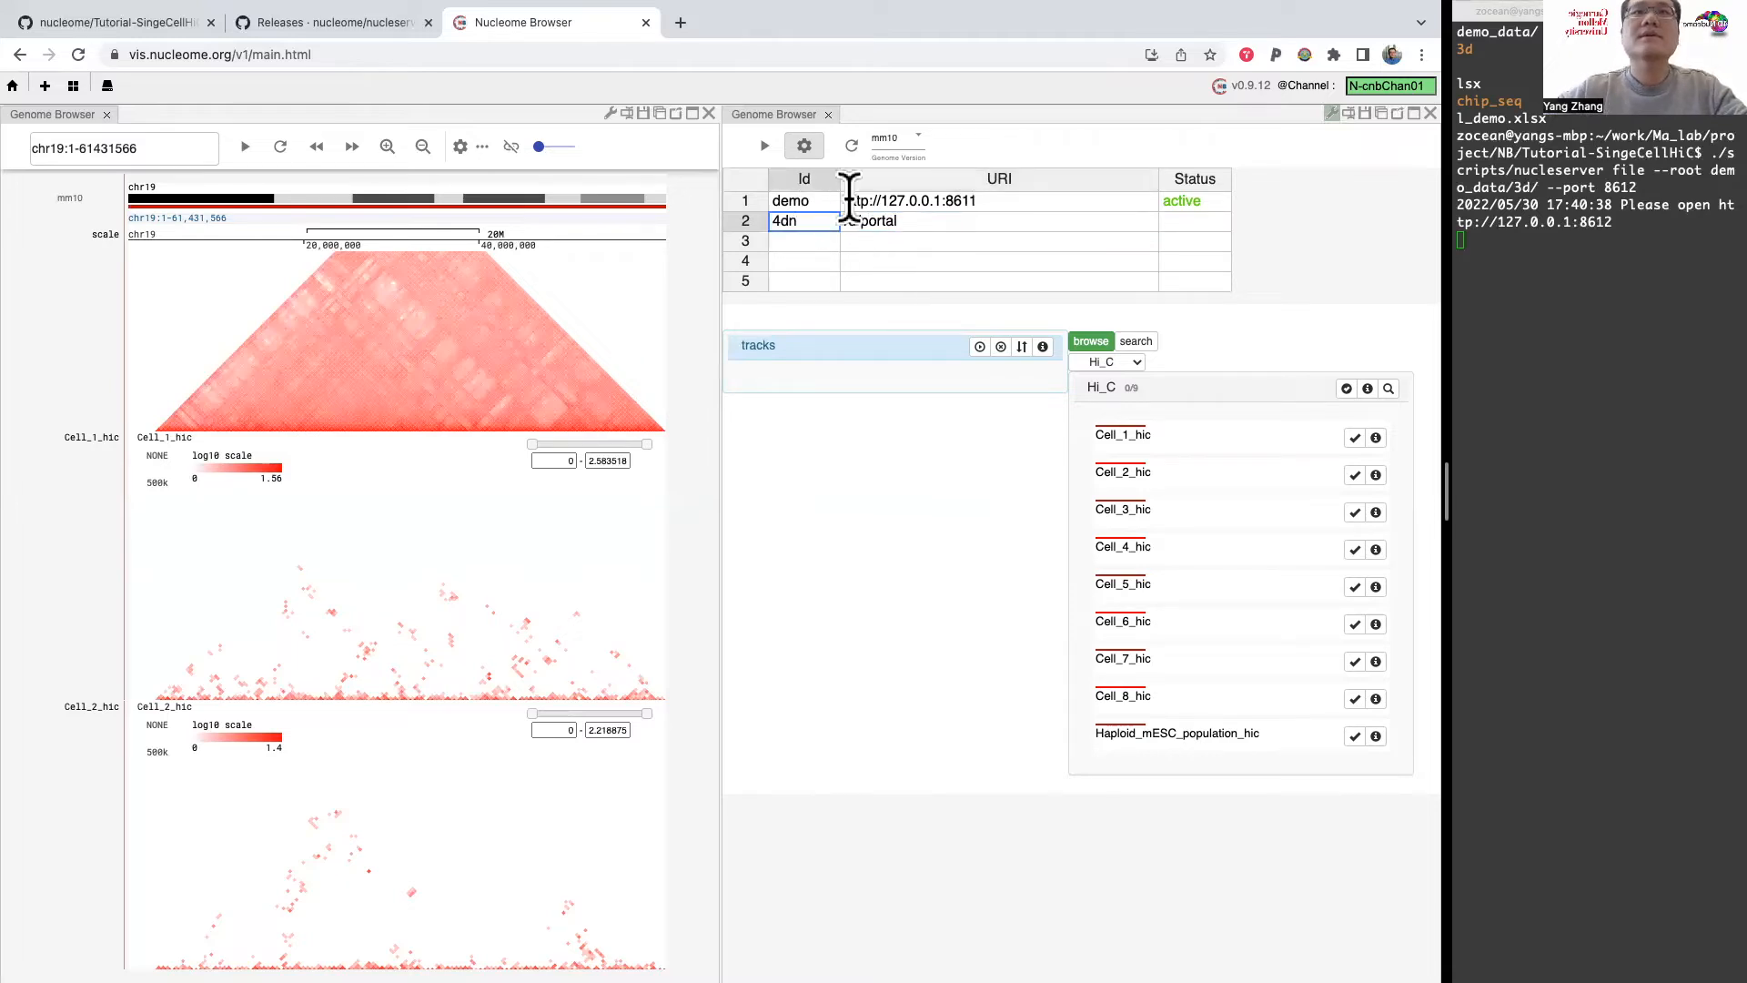
left_click(851, 145)
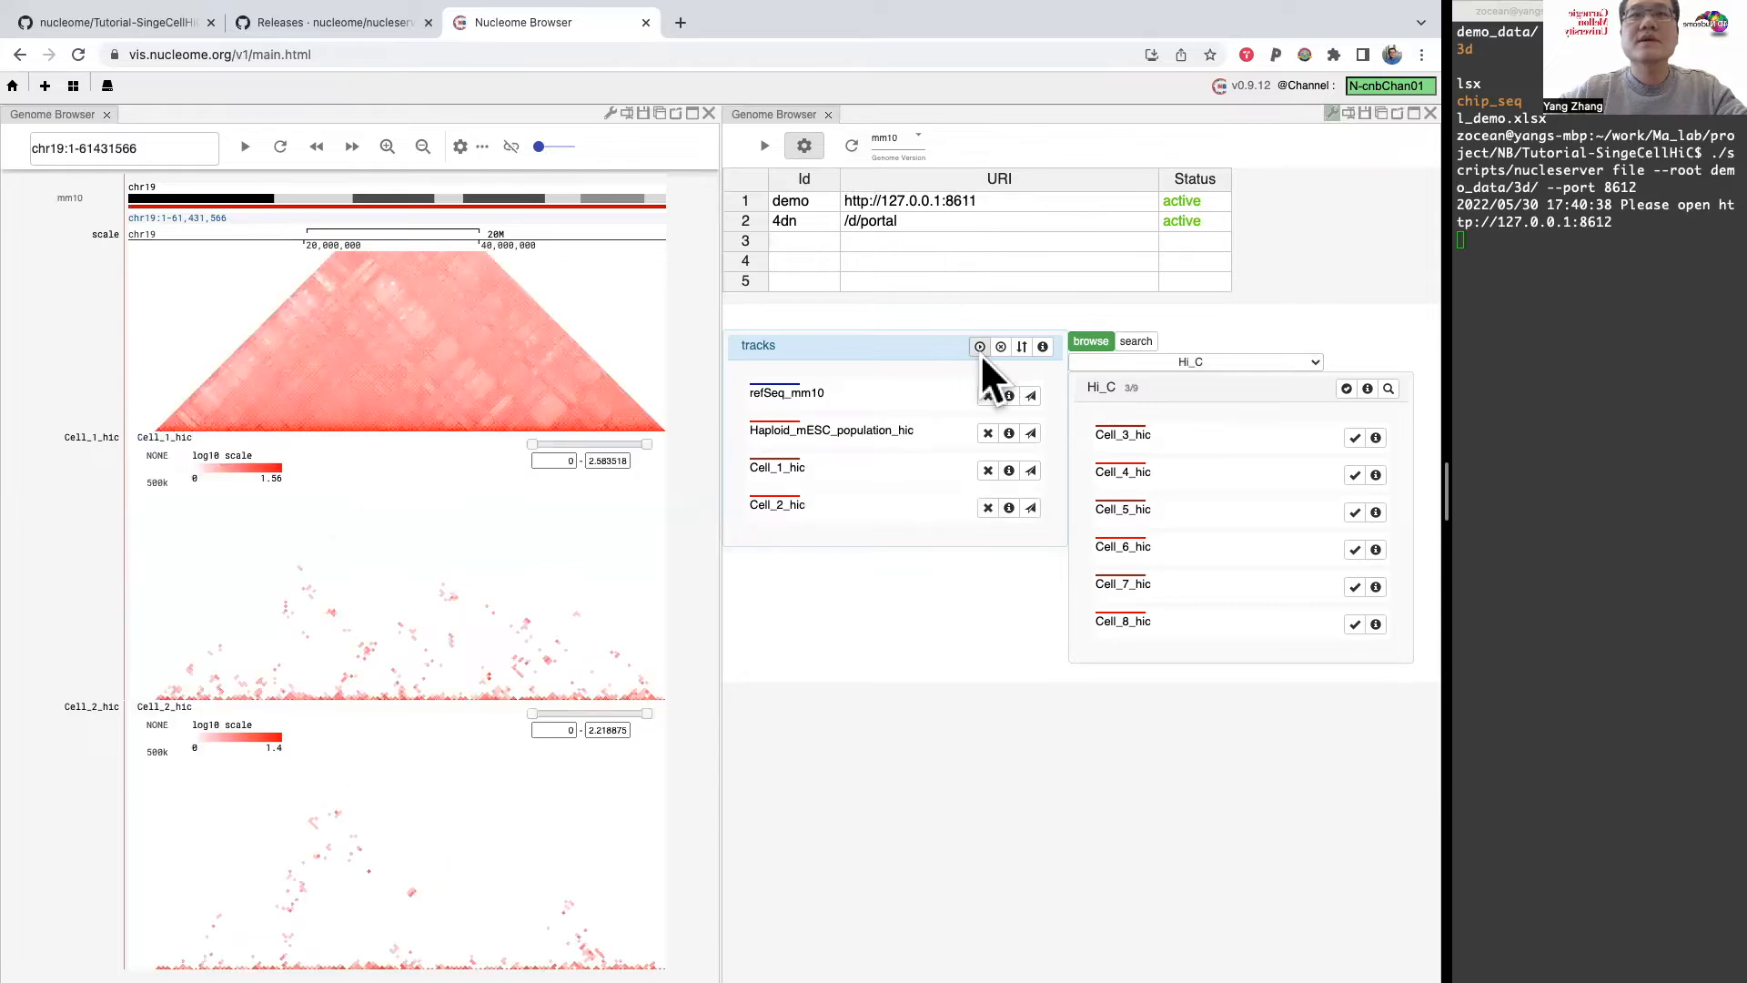
Step: Remove the refSeq_mm10, Haploid_mESC_population_hic, Cell_1_hic and Cell_2_hic tracks from the duplicated panel's track selection
left_click(987, 395)
left_click(987, 395)
left_click(987, 395)
left_click(987, 395)
Step: Add all tracks of the ChIP_seq group to the duplicated panel and load them in its genome view
left_click(1247, 364)
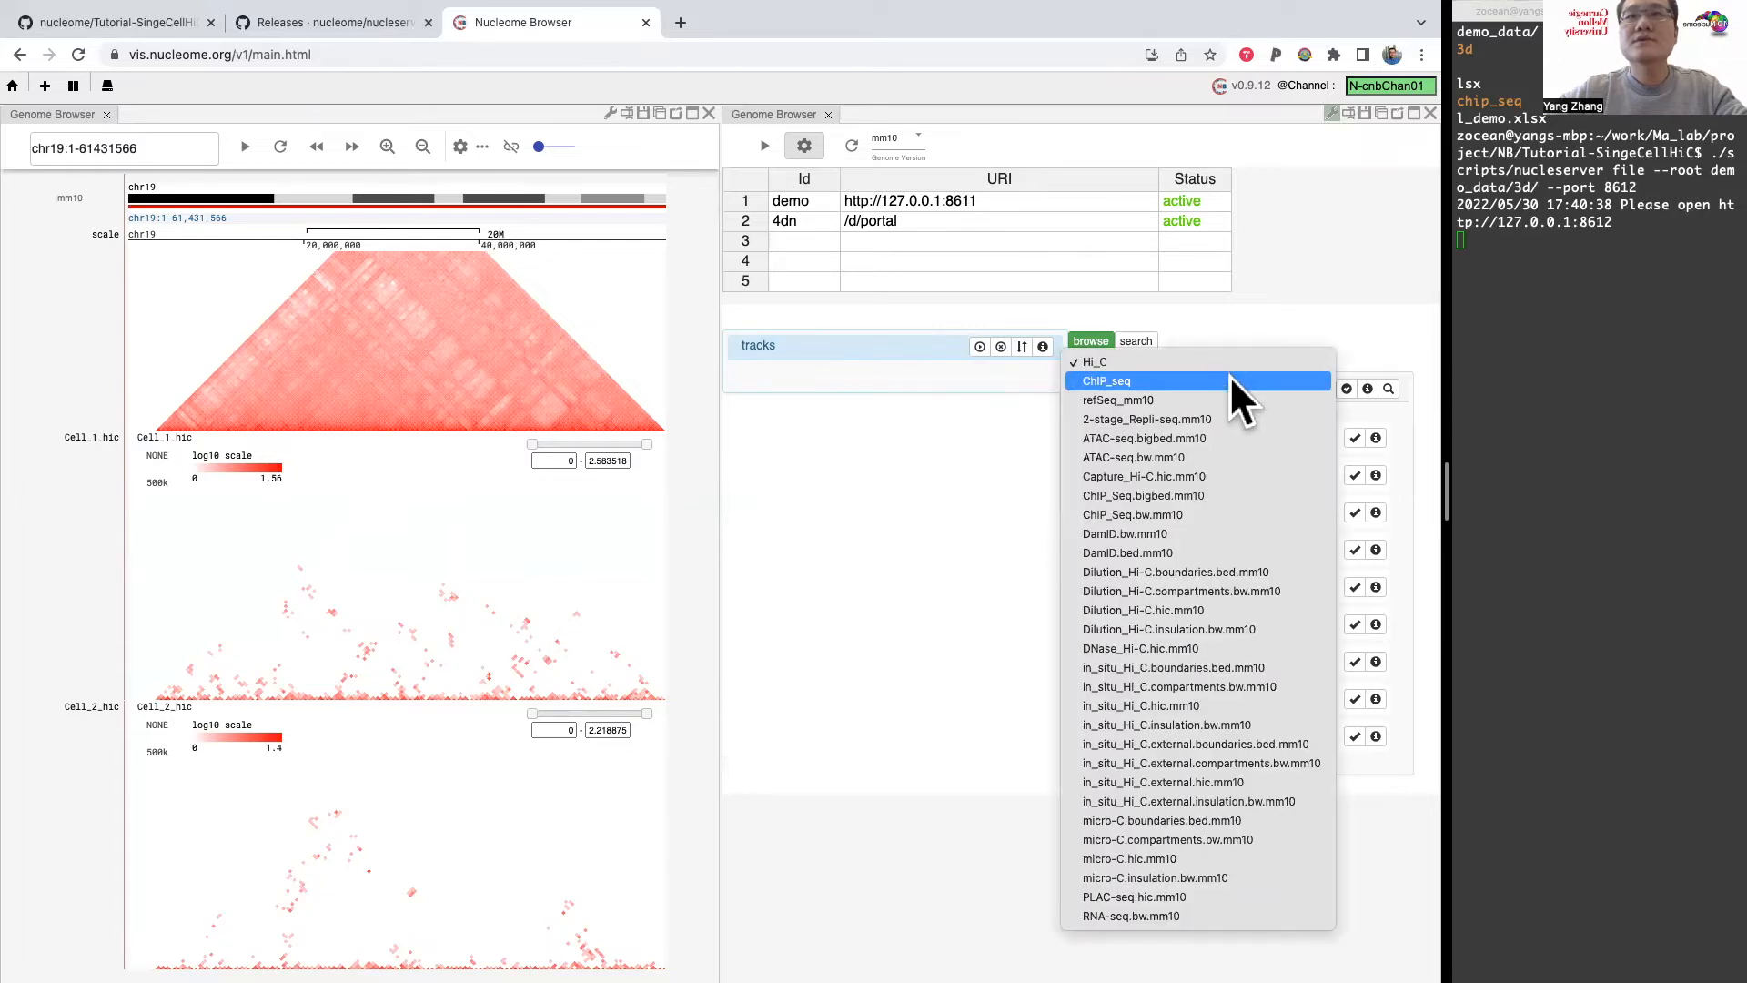
left_click(1230, 377)
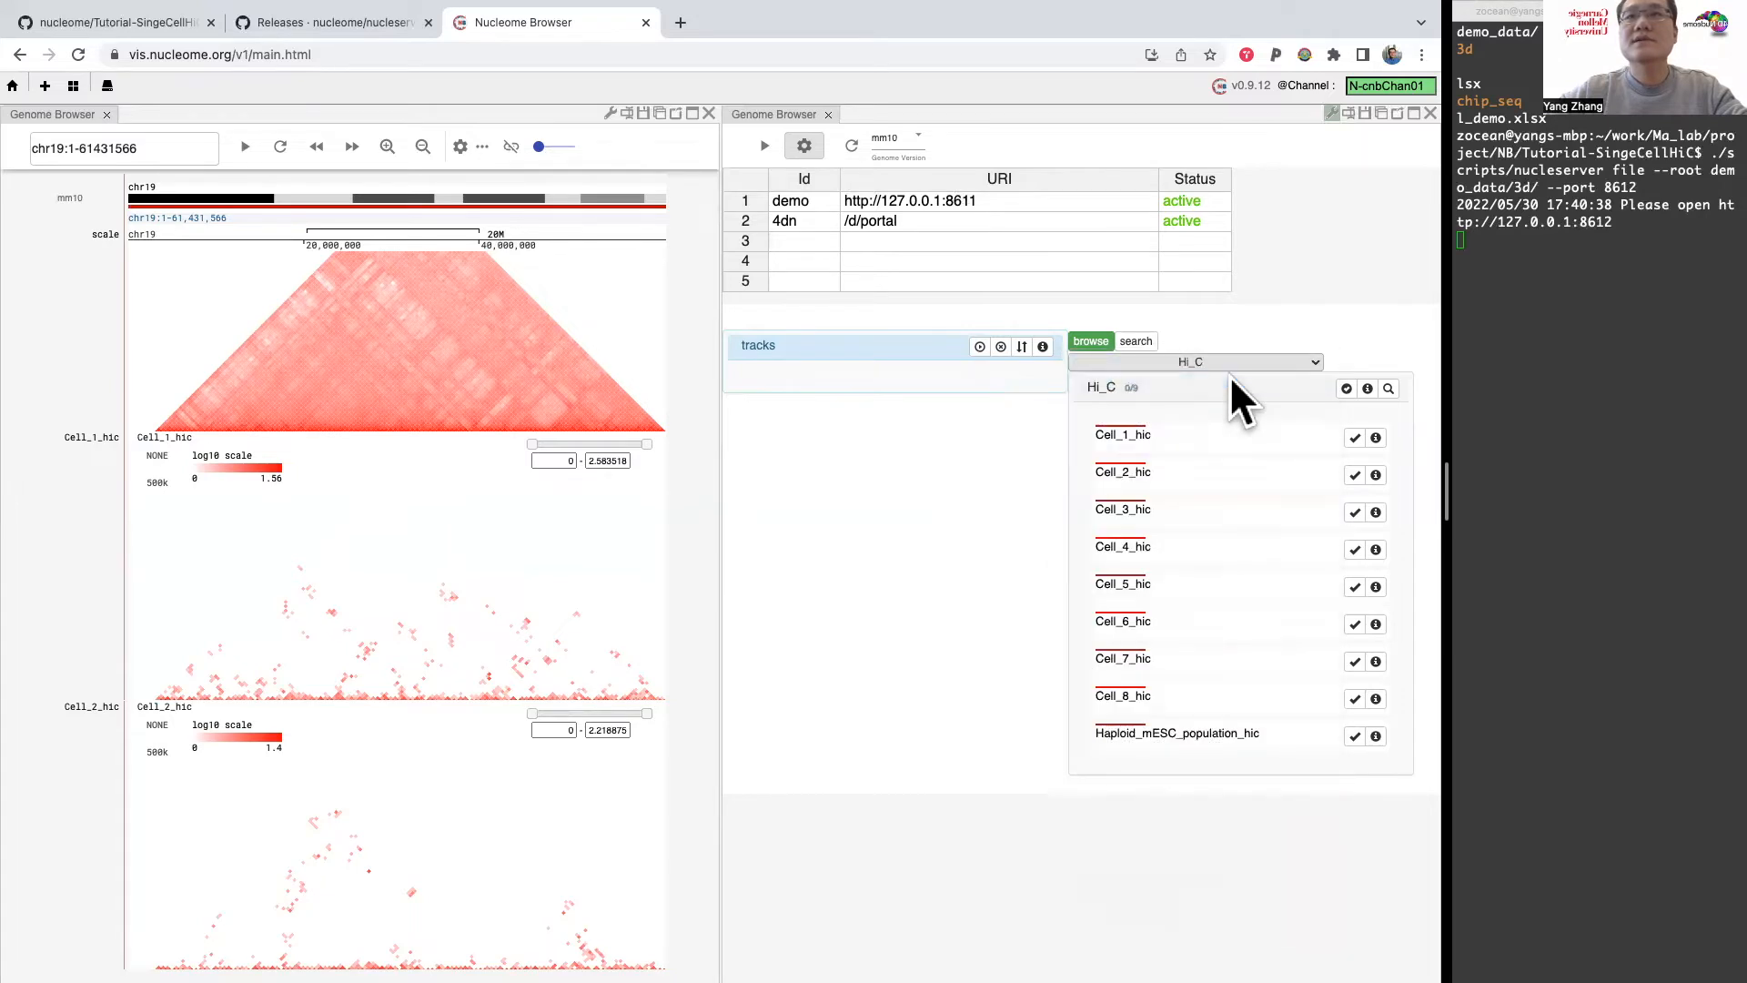
left_click(1346, 388)
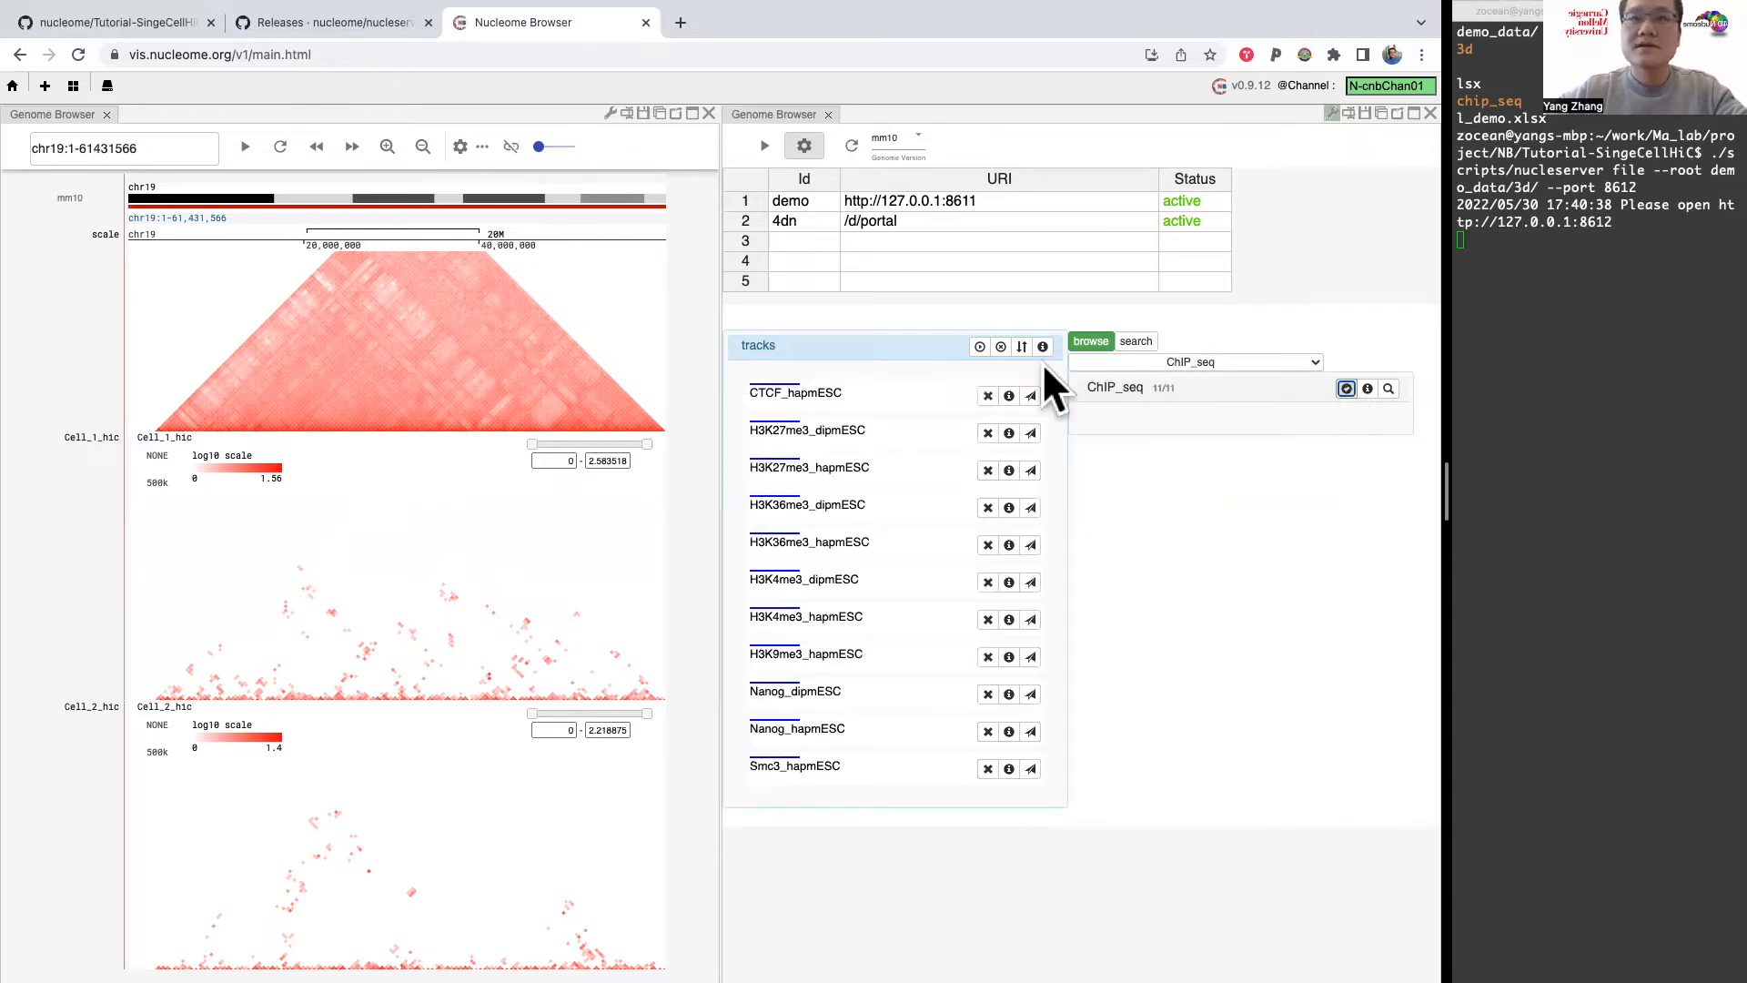
left_click(978, 347)
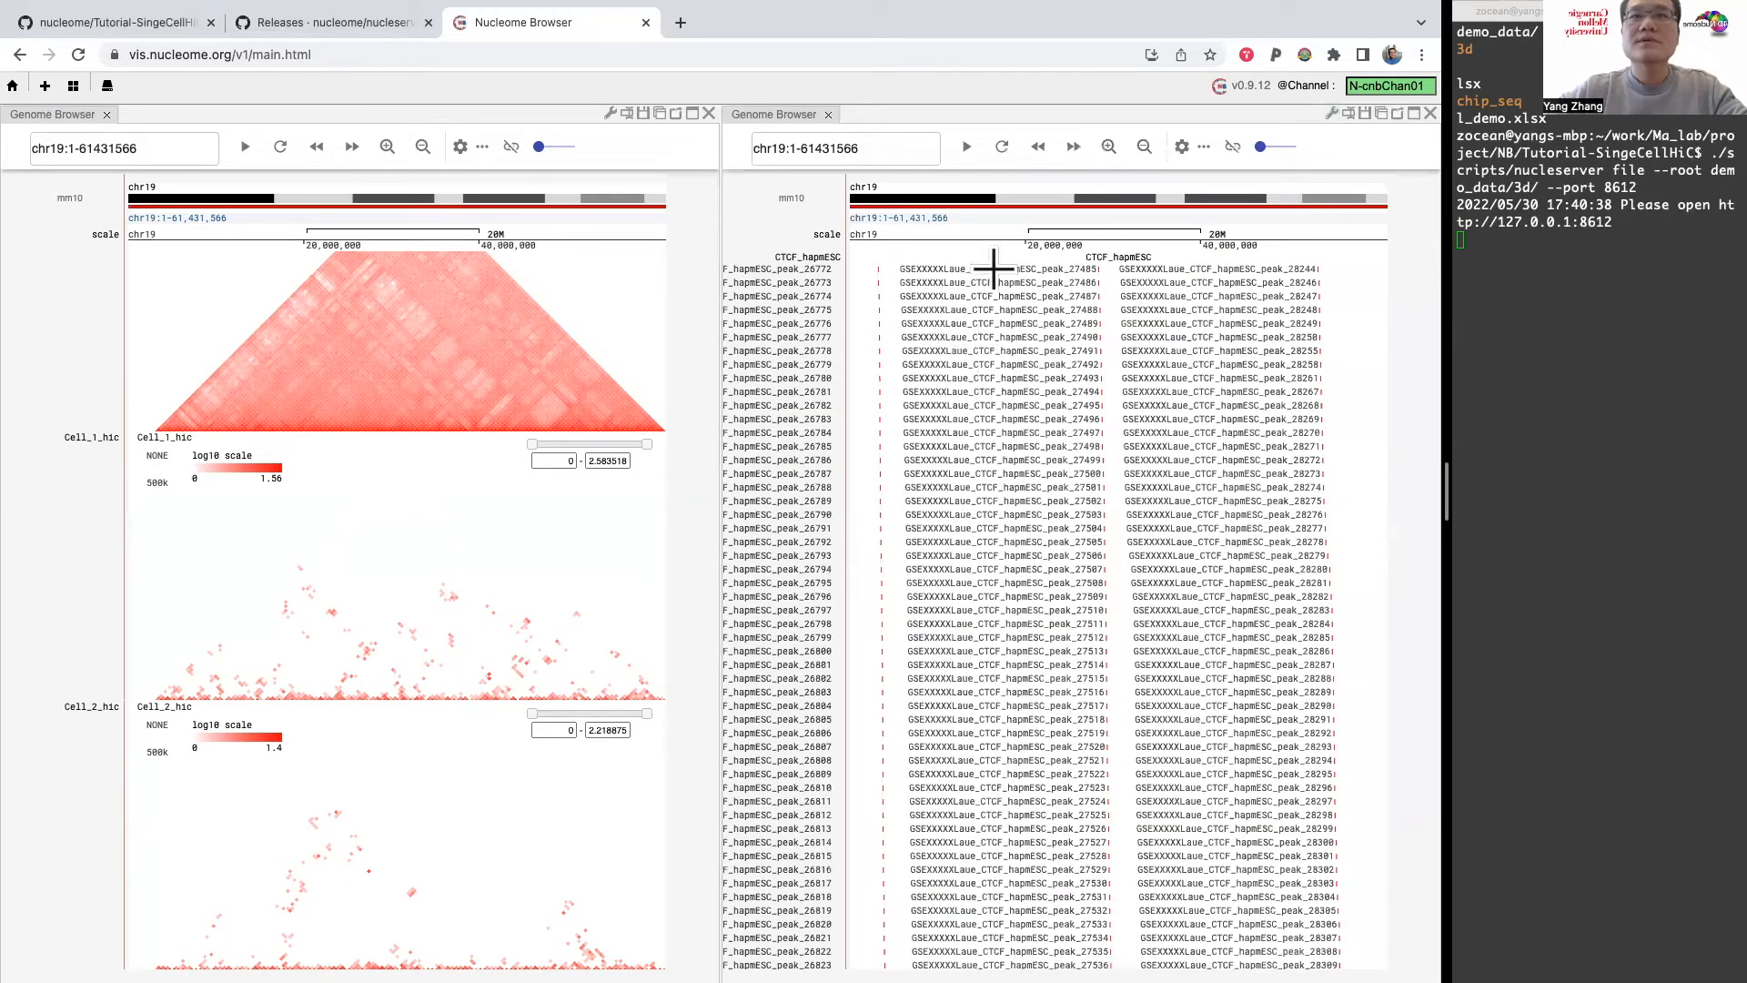
Step: Look through the expanded CTCF_hapmESC peaks and switch the ChIP-seq tracks to compact view
scroll(845, 532, "down", 3)
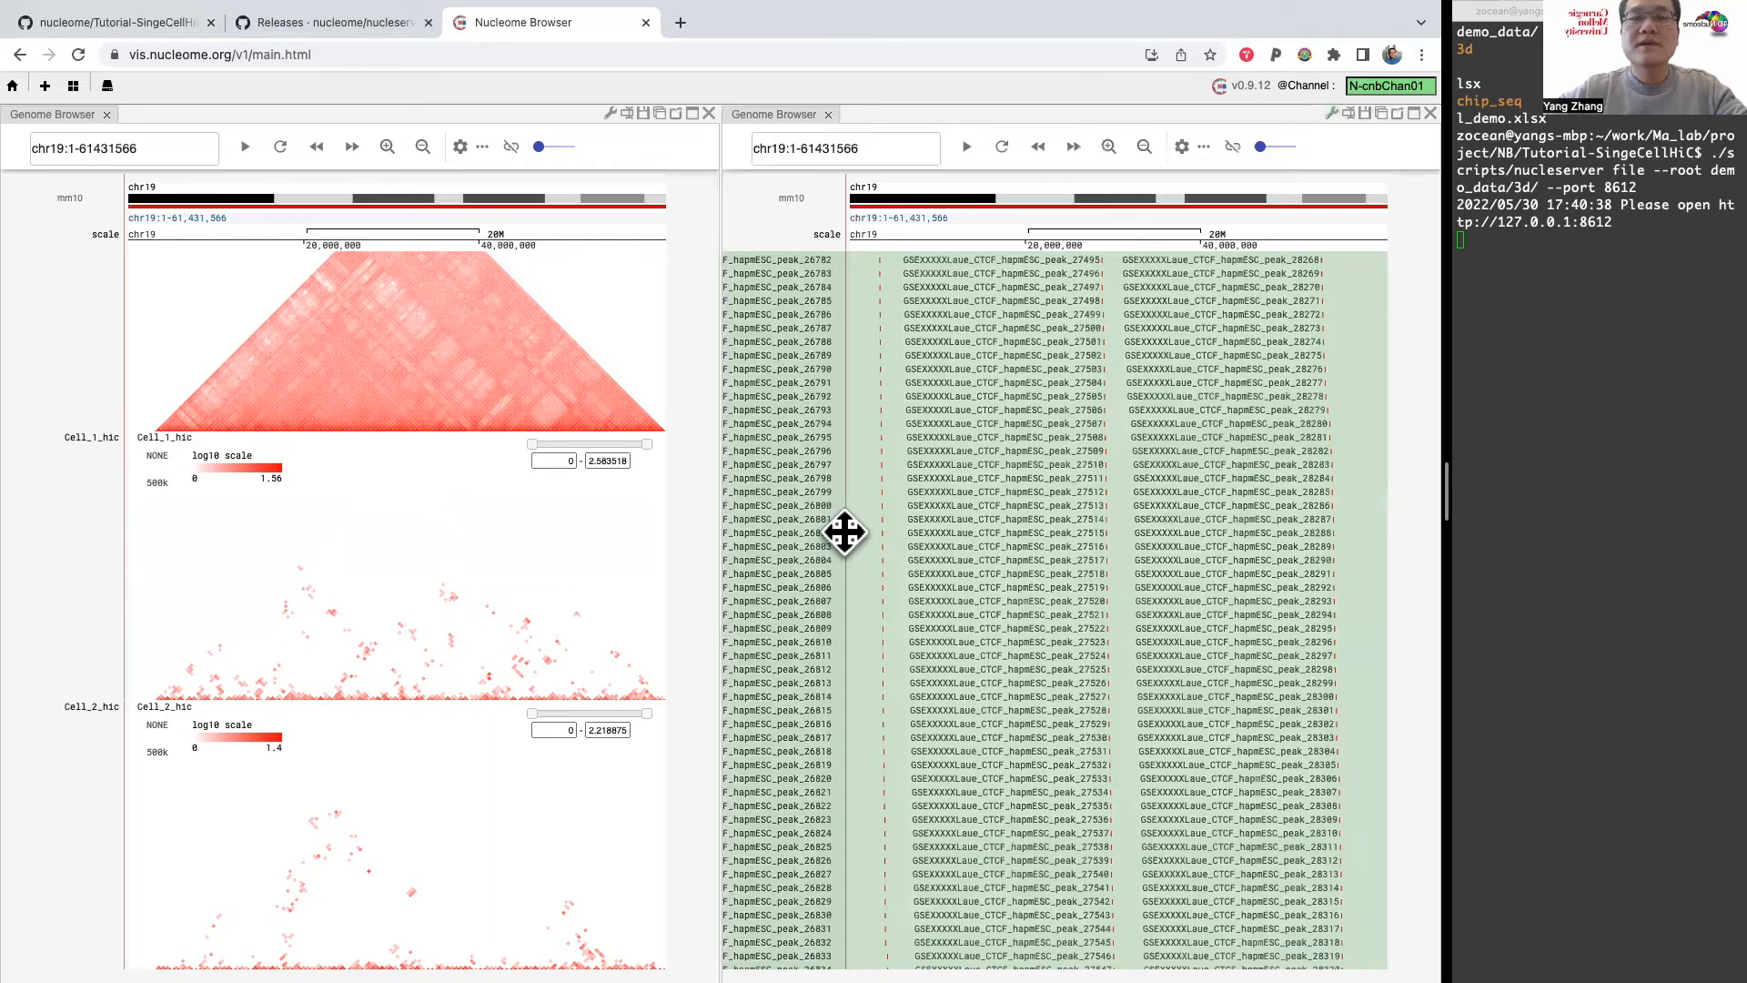
scroll(845, 531, "up", 3)
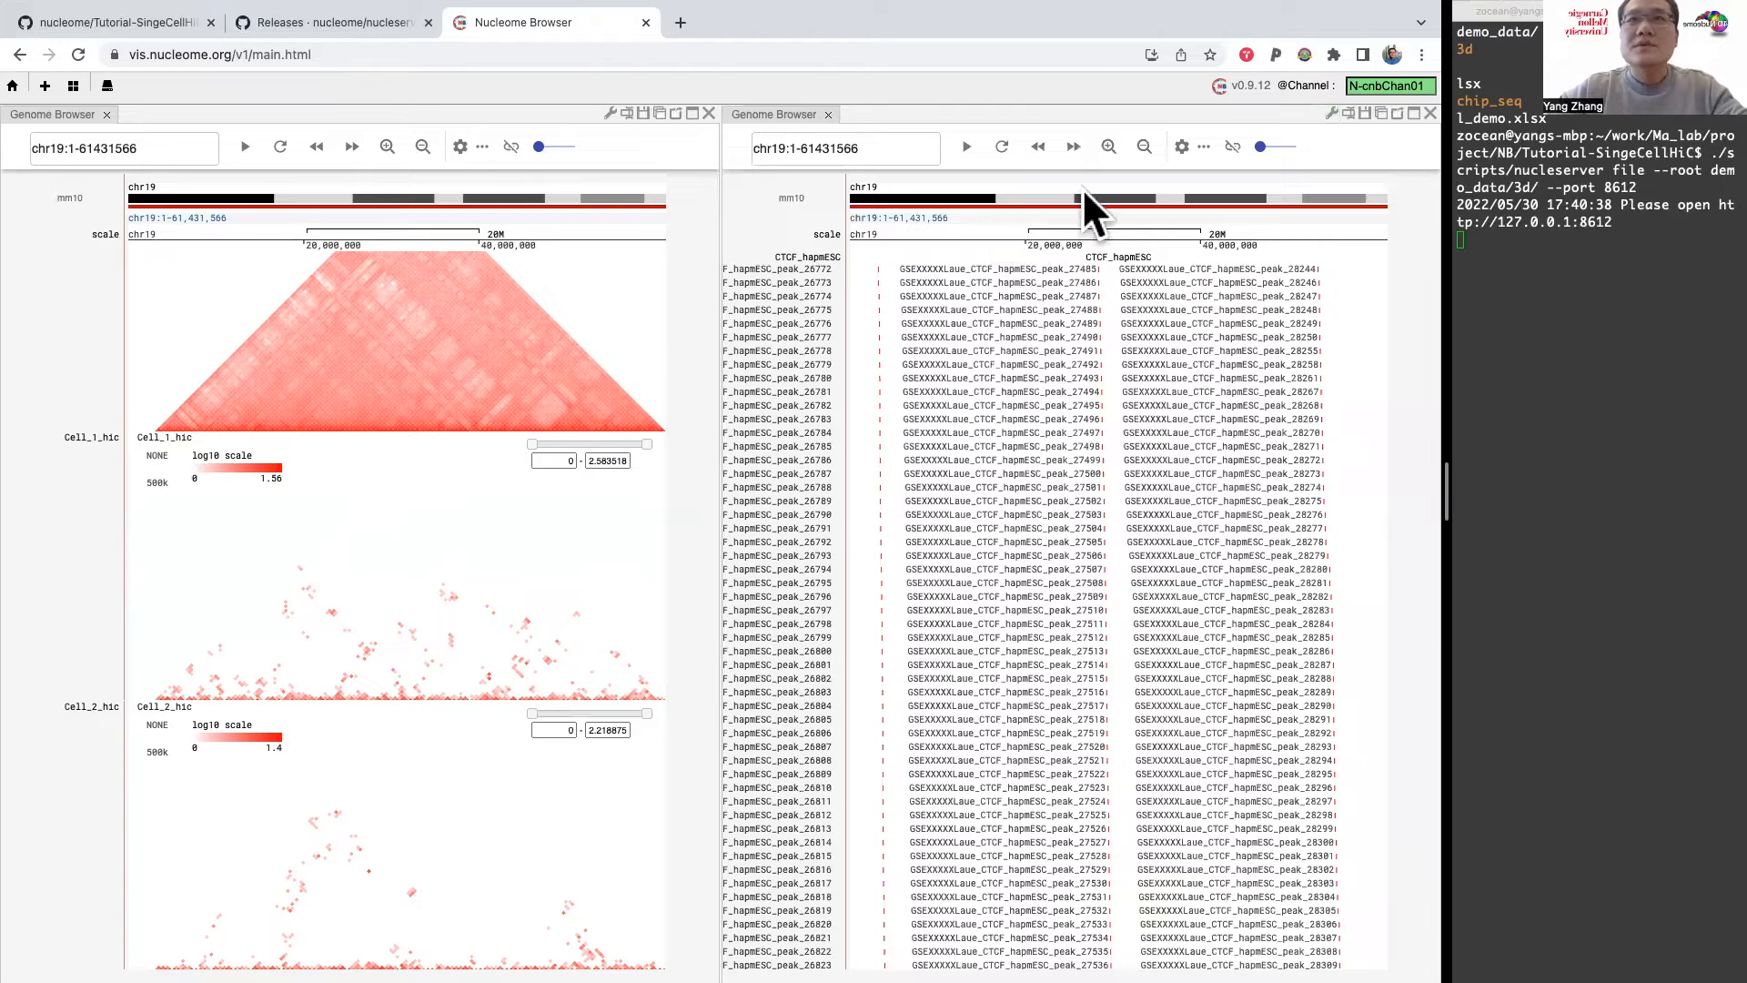
left_click(1203, 147)
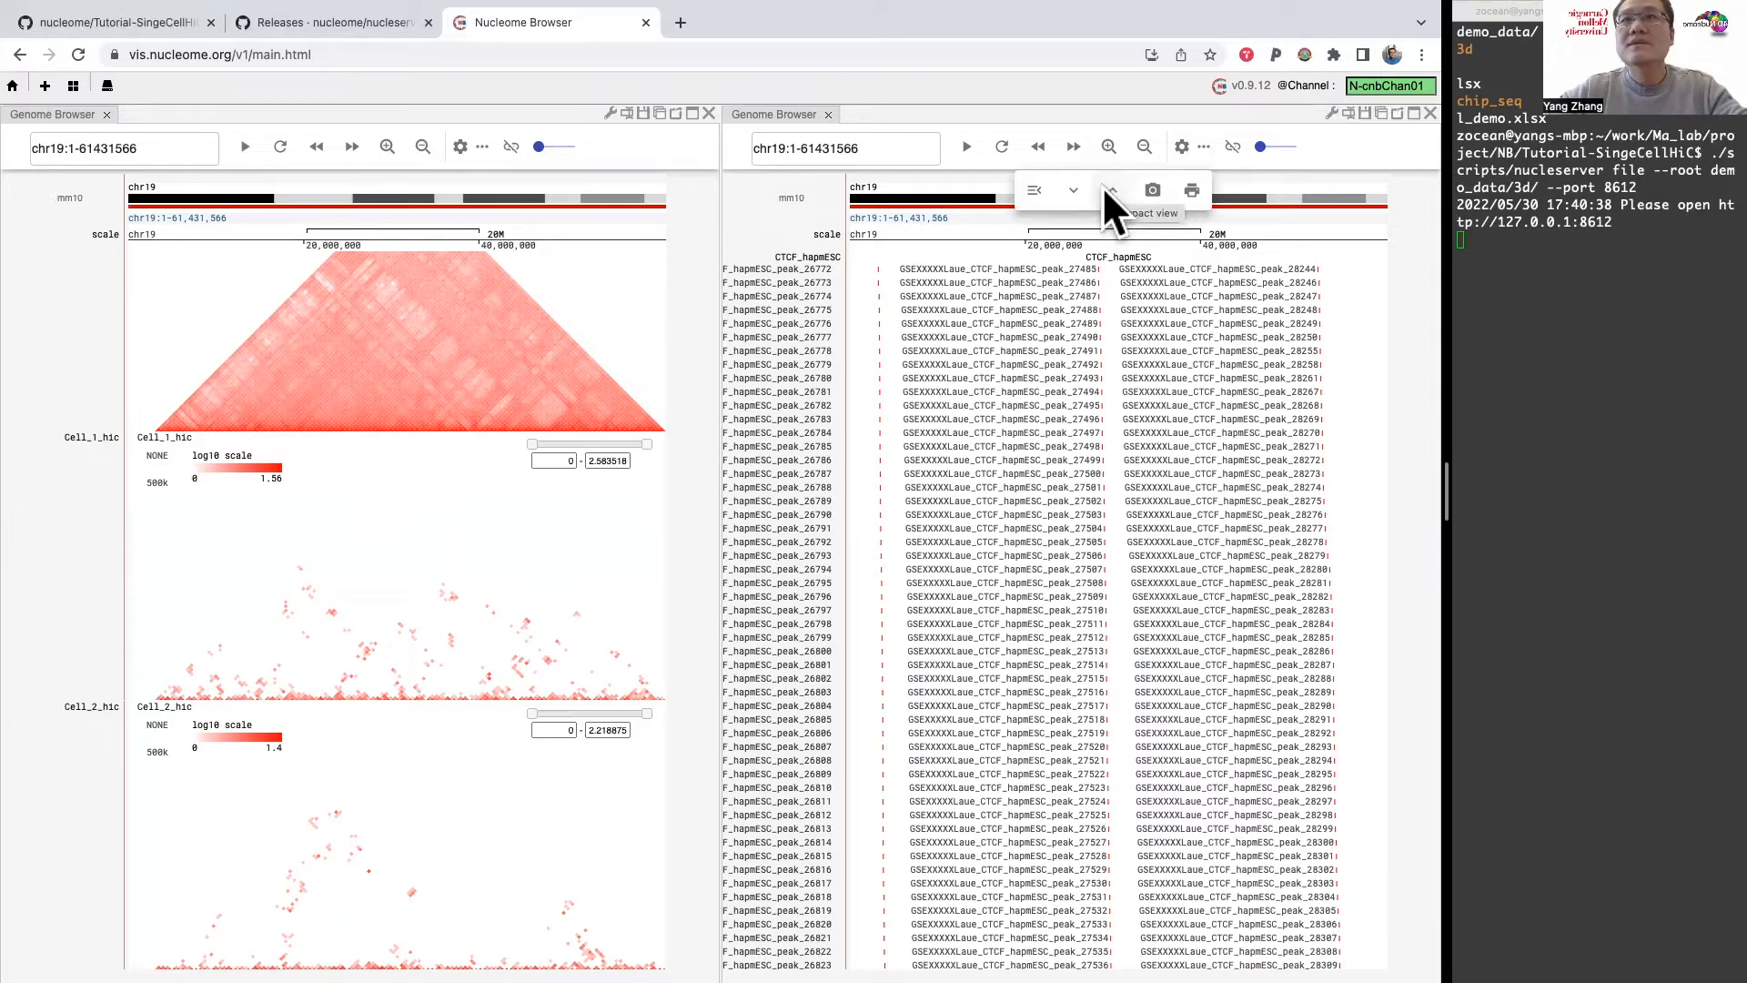
left_click(1201, 143)
left_click(1201, 143)
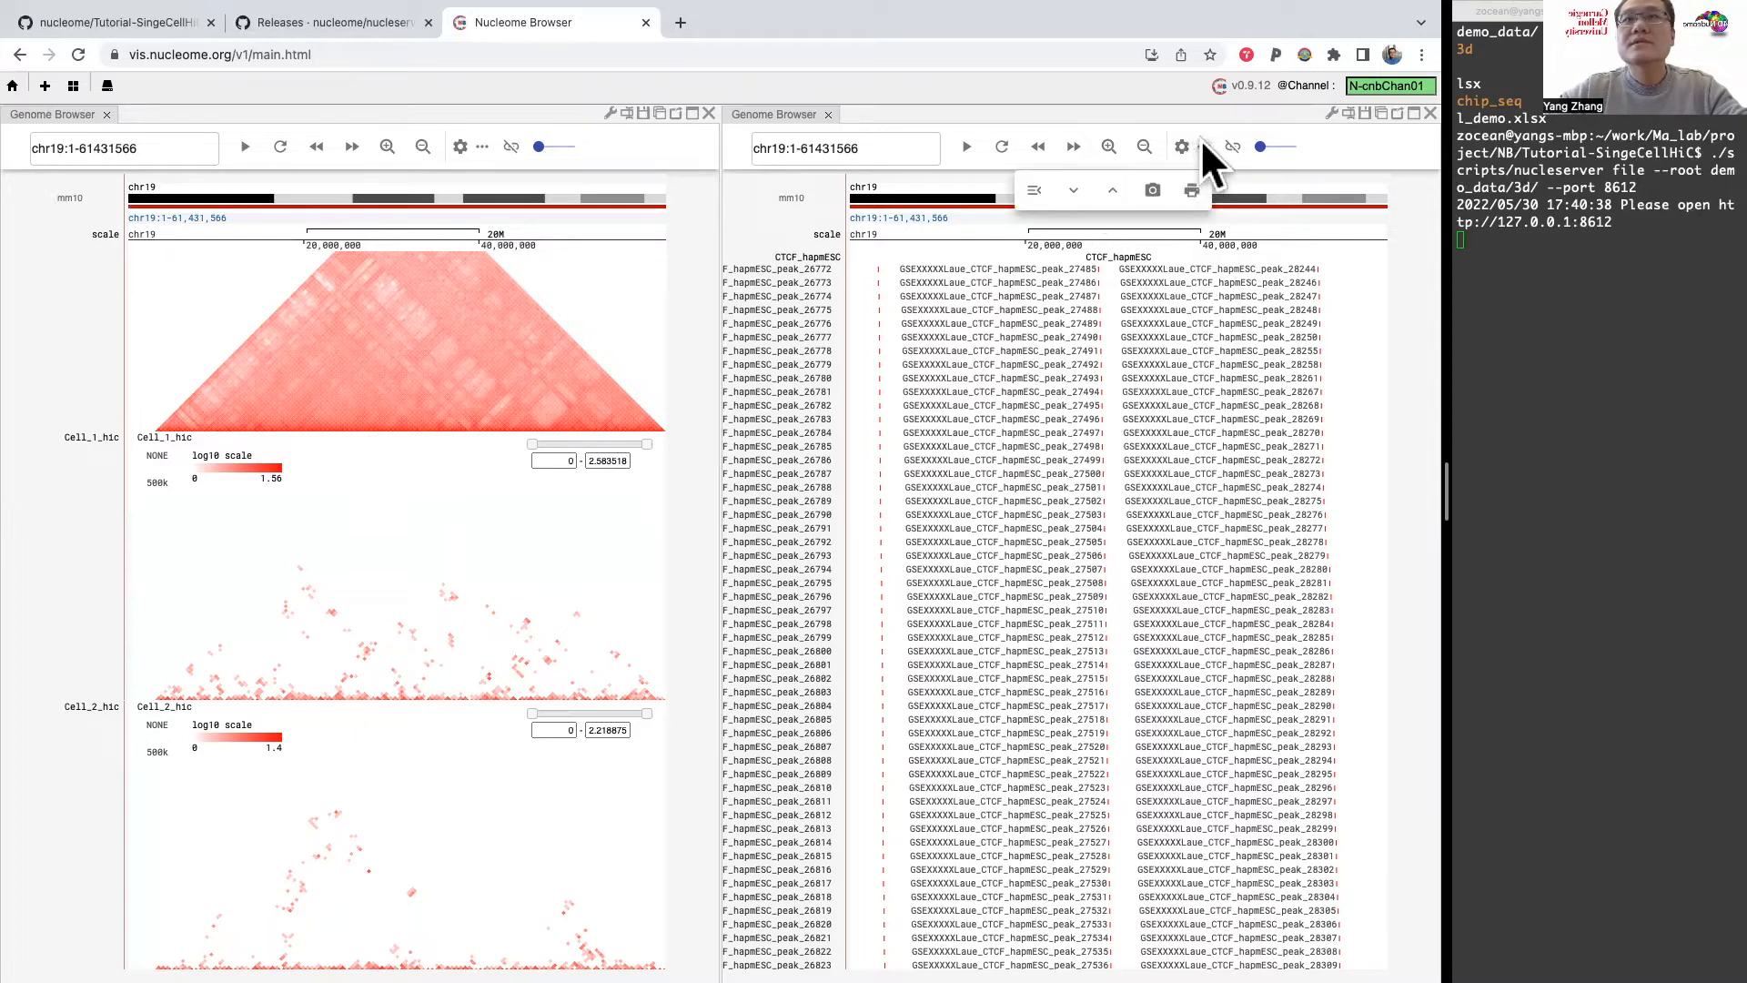
left_click(1113, 189)
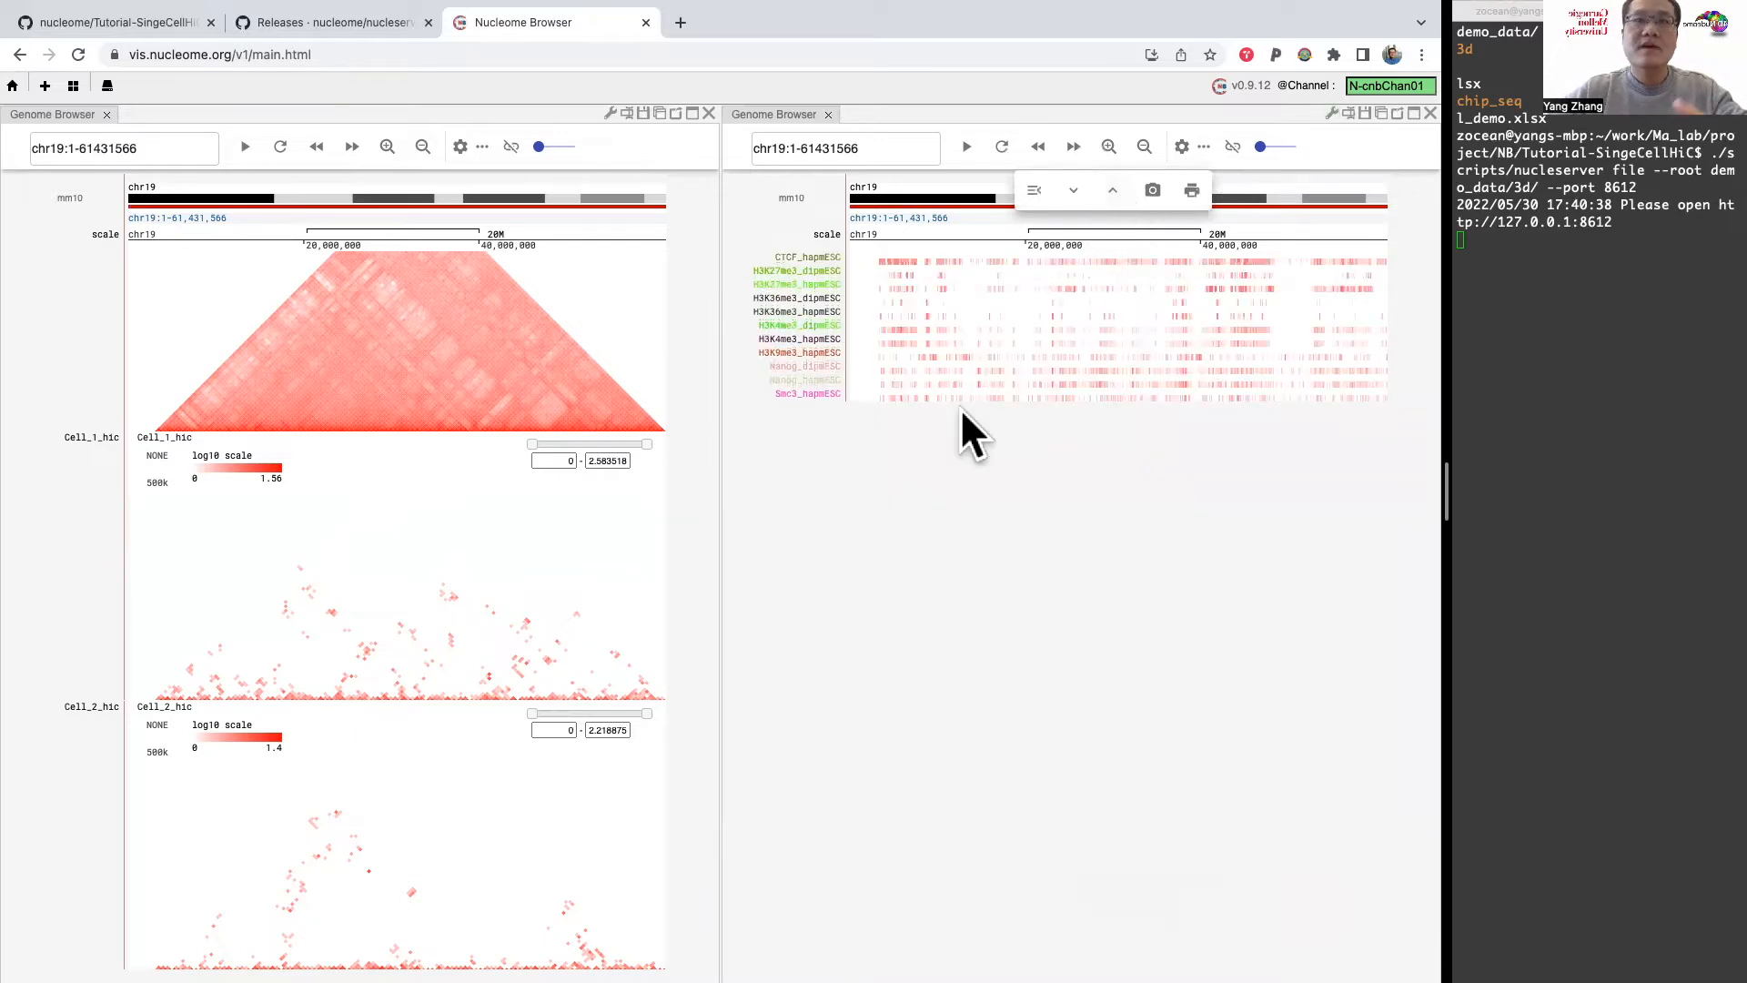
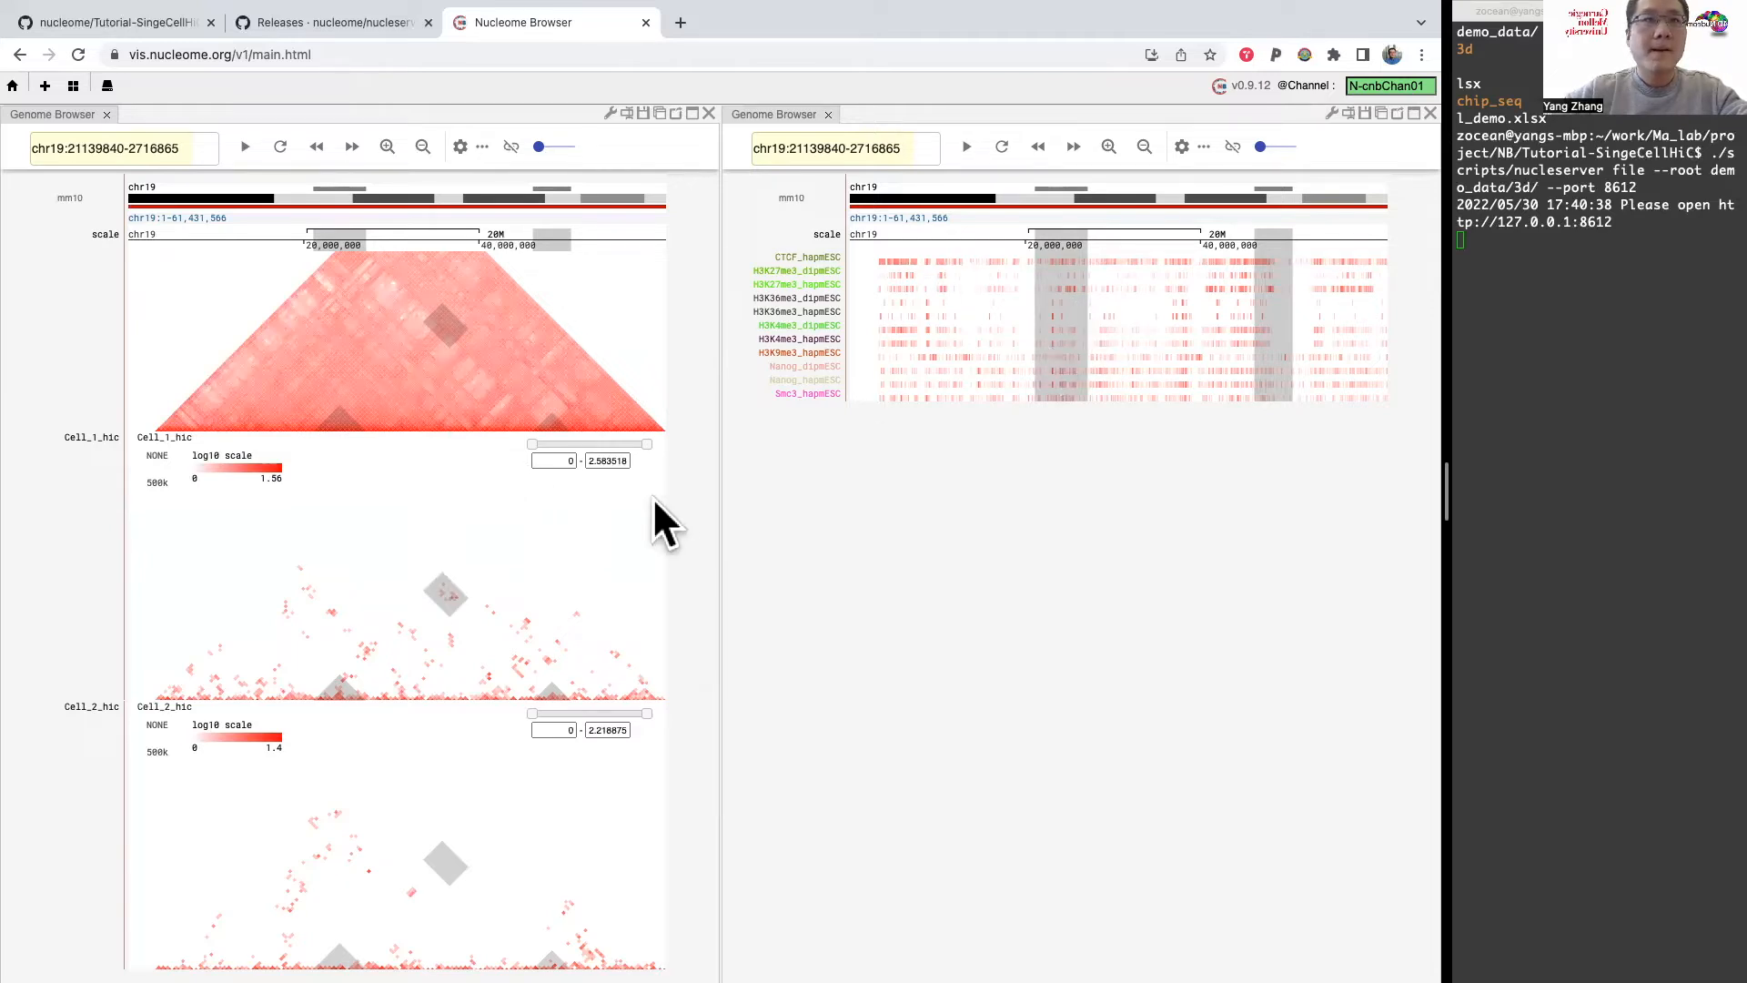
Step: Shift the highlighted interaction block on the Cell_1_hic map slightly downstream and check both running nucleserver terminals
mouse_move(445, 590)
left_mouse_down()
mouse_move(363, 570)
mouse_move(324, 605)
mouse_move(374, 581)
mouse_move(442, 578)
mouse_move(449, 596)
left_mouse_up()
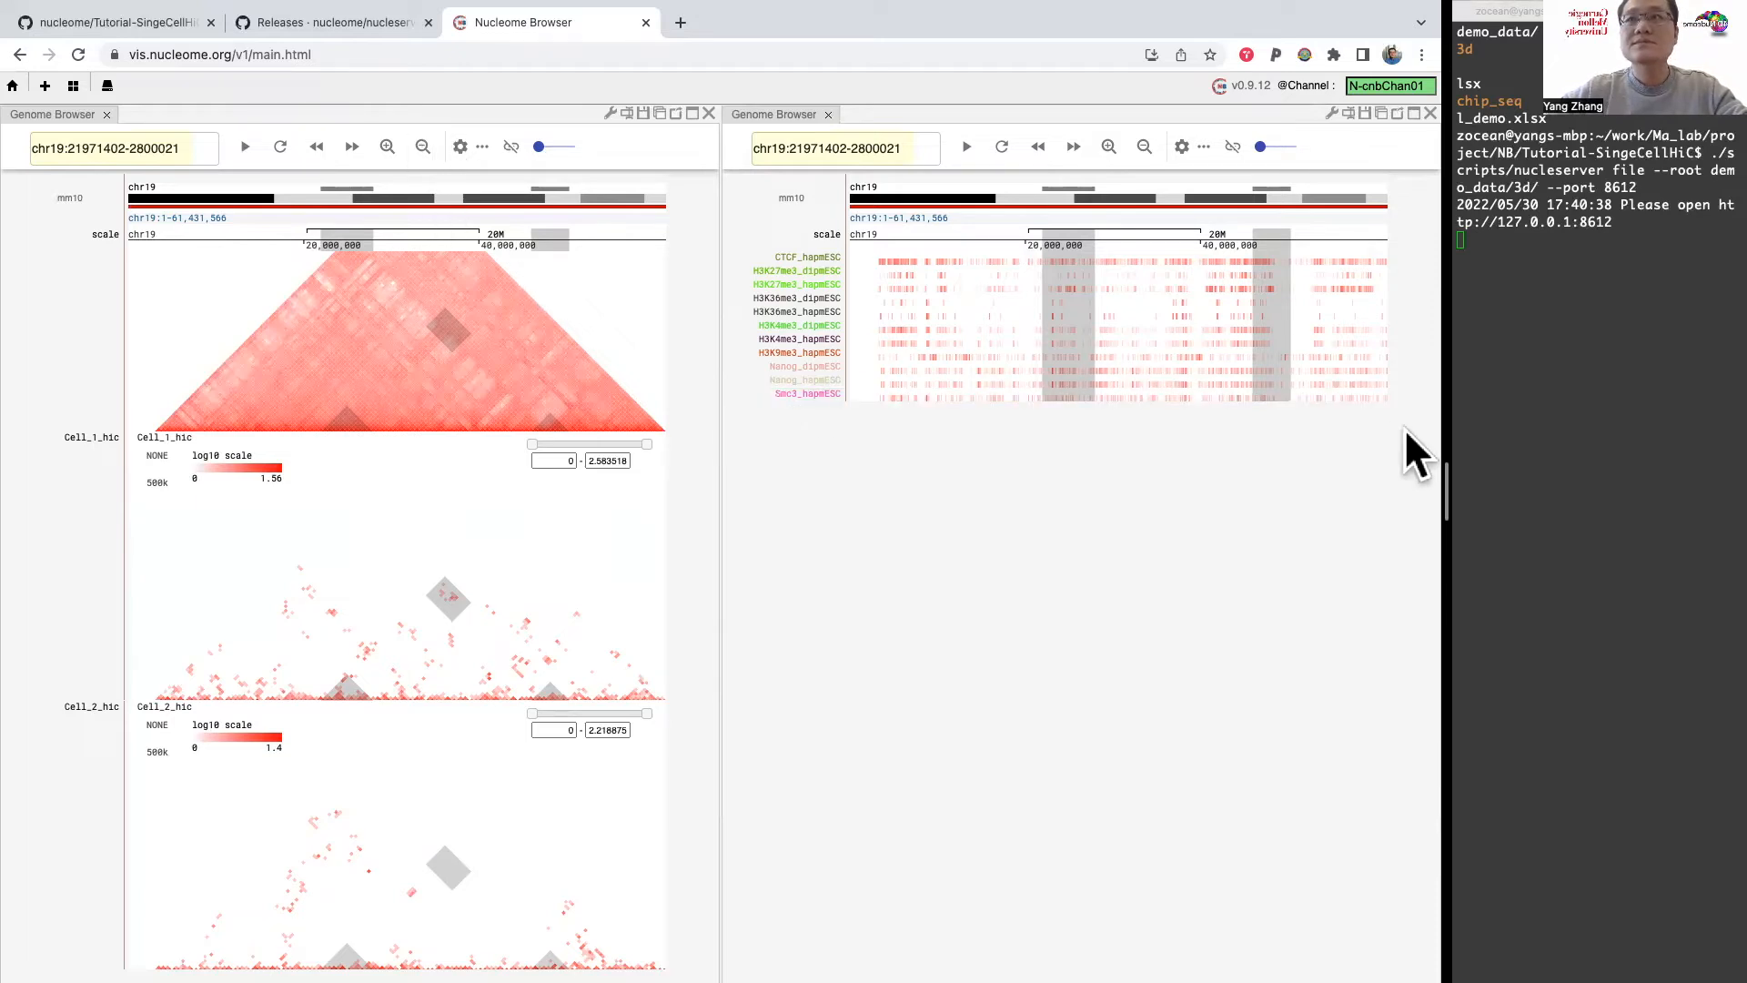
left_click(1544, 11)
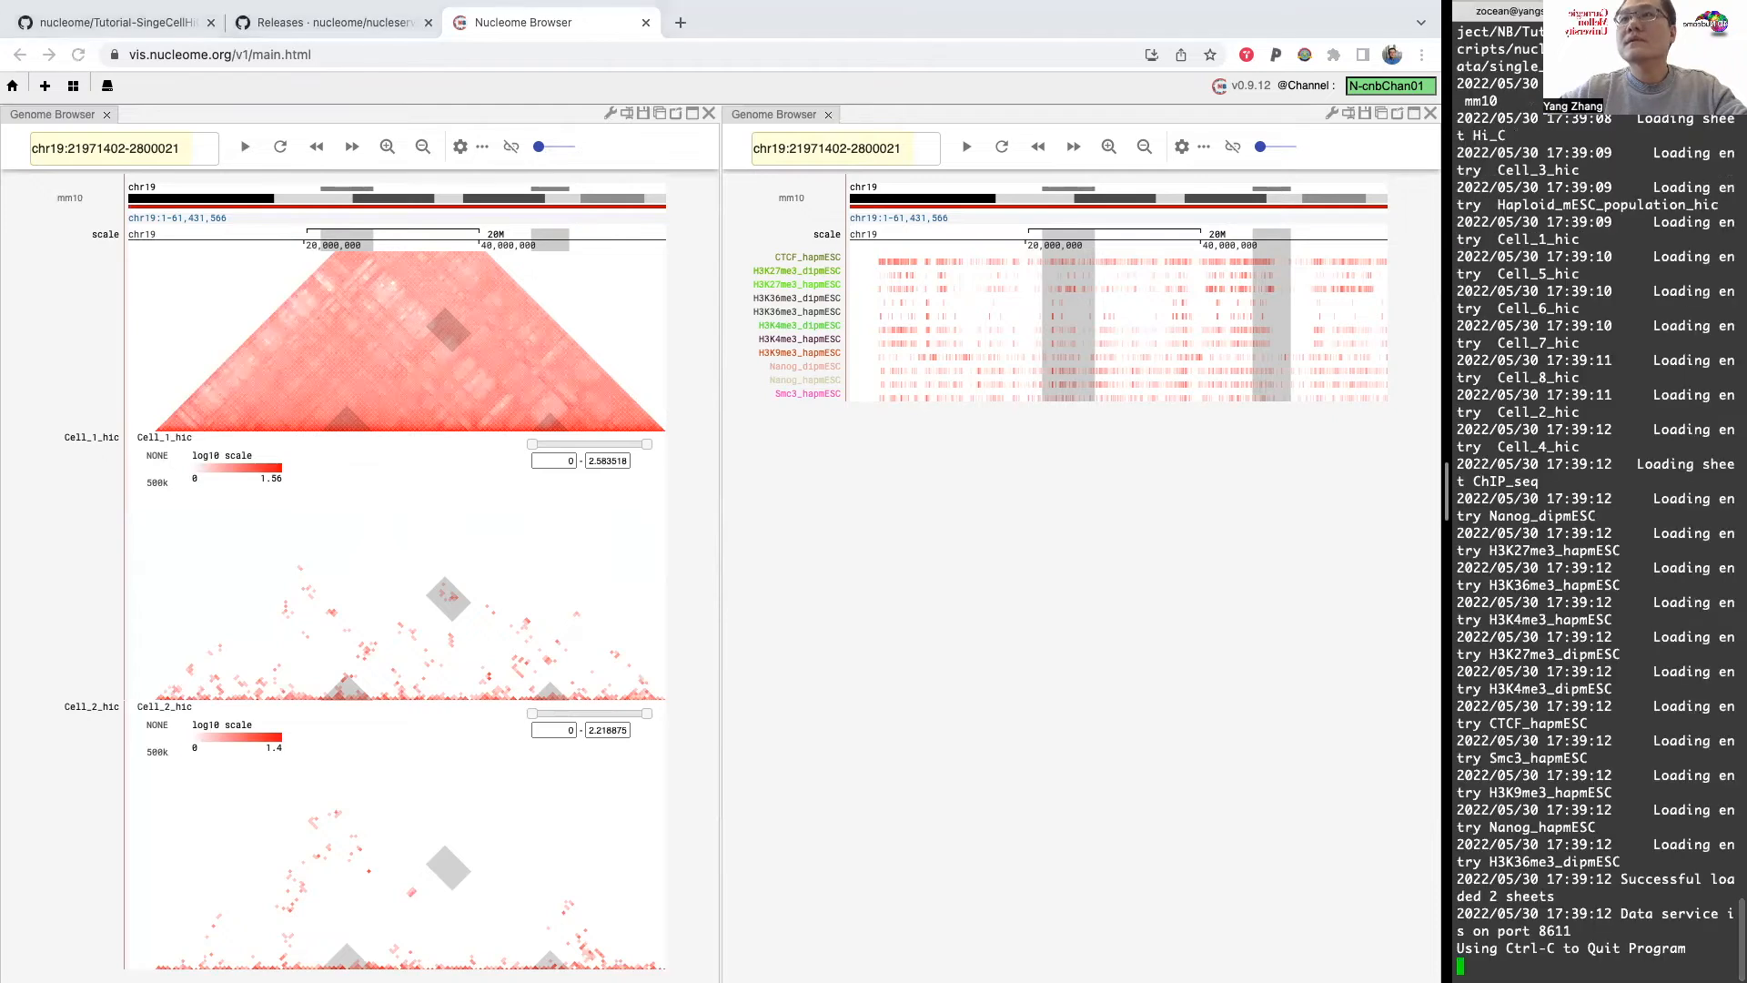
left_click(1631, 11)
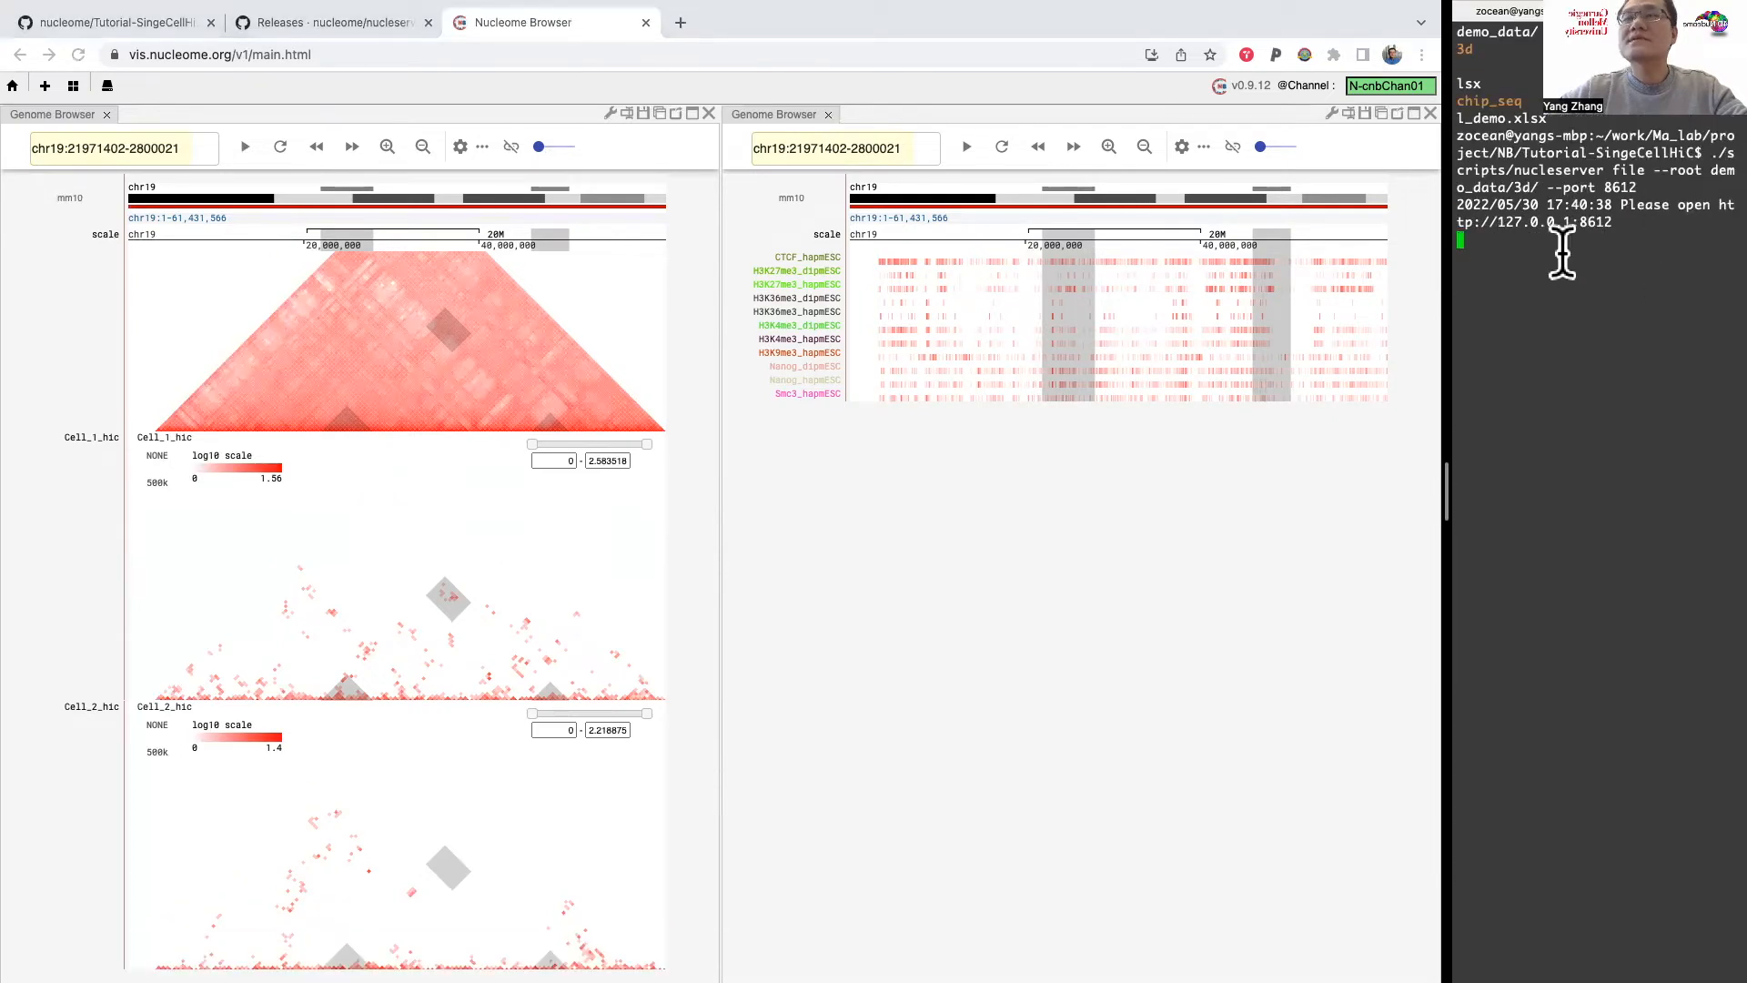
Step: Add a Chromosome 3D panel and dock it beneath the ChIP-seq genome panel
left_click(42, 87)
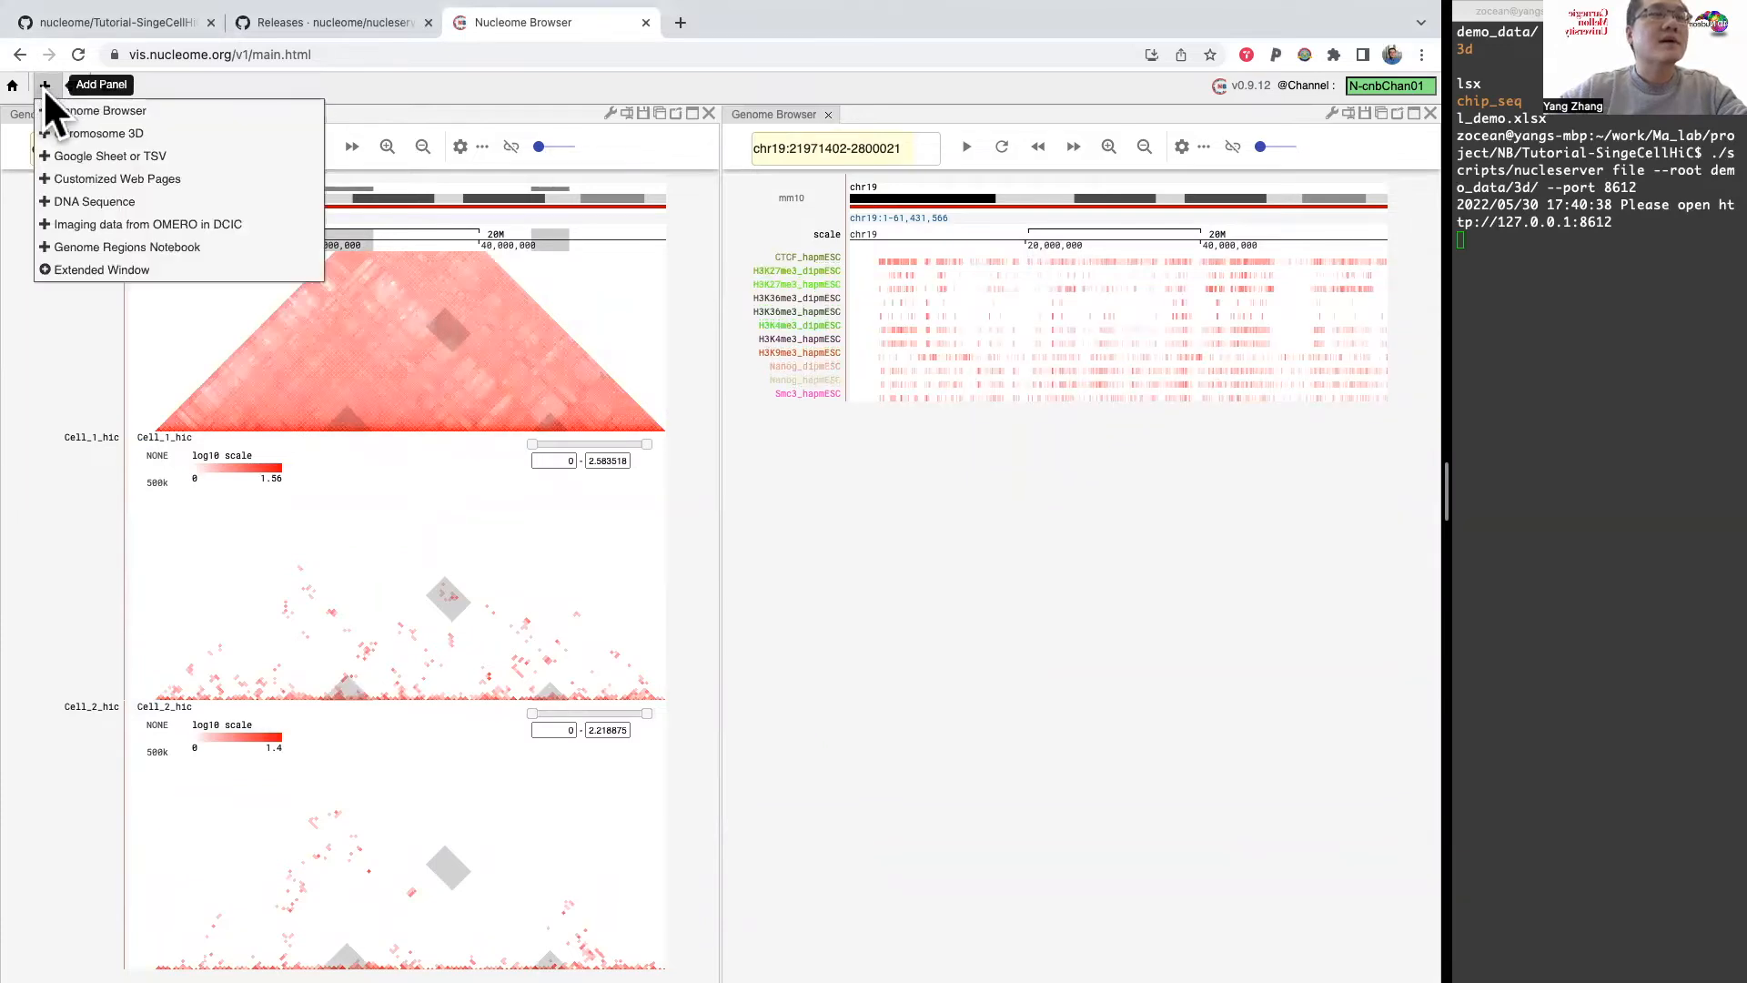
left_click(78, 133)
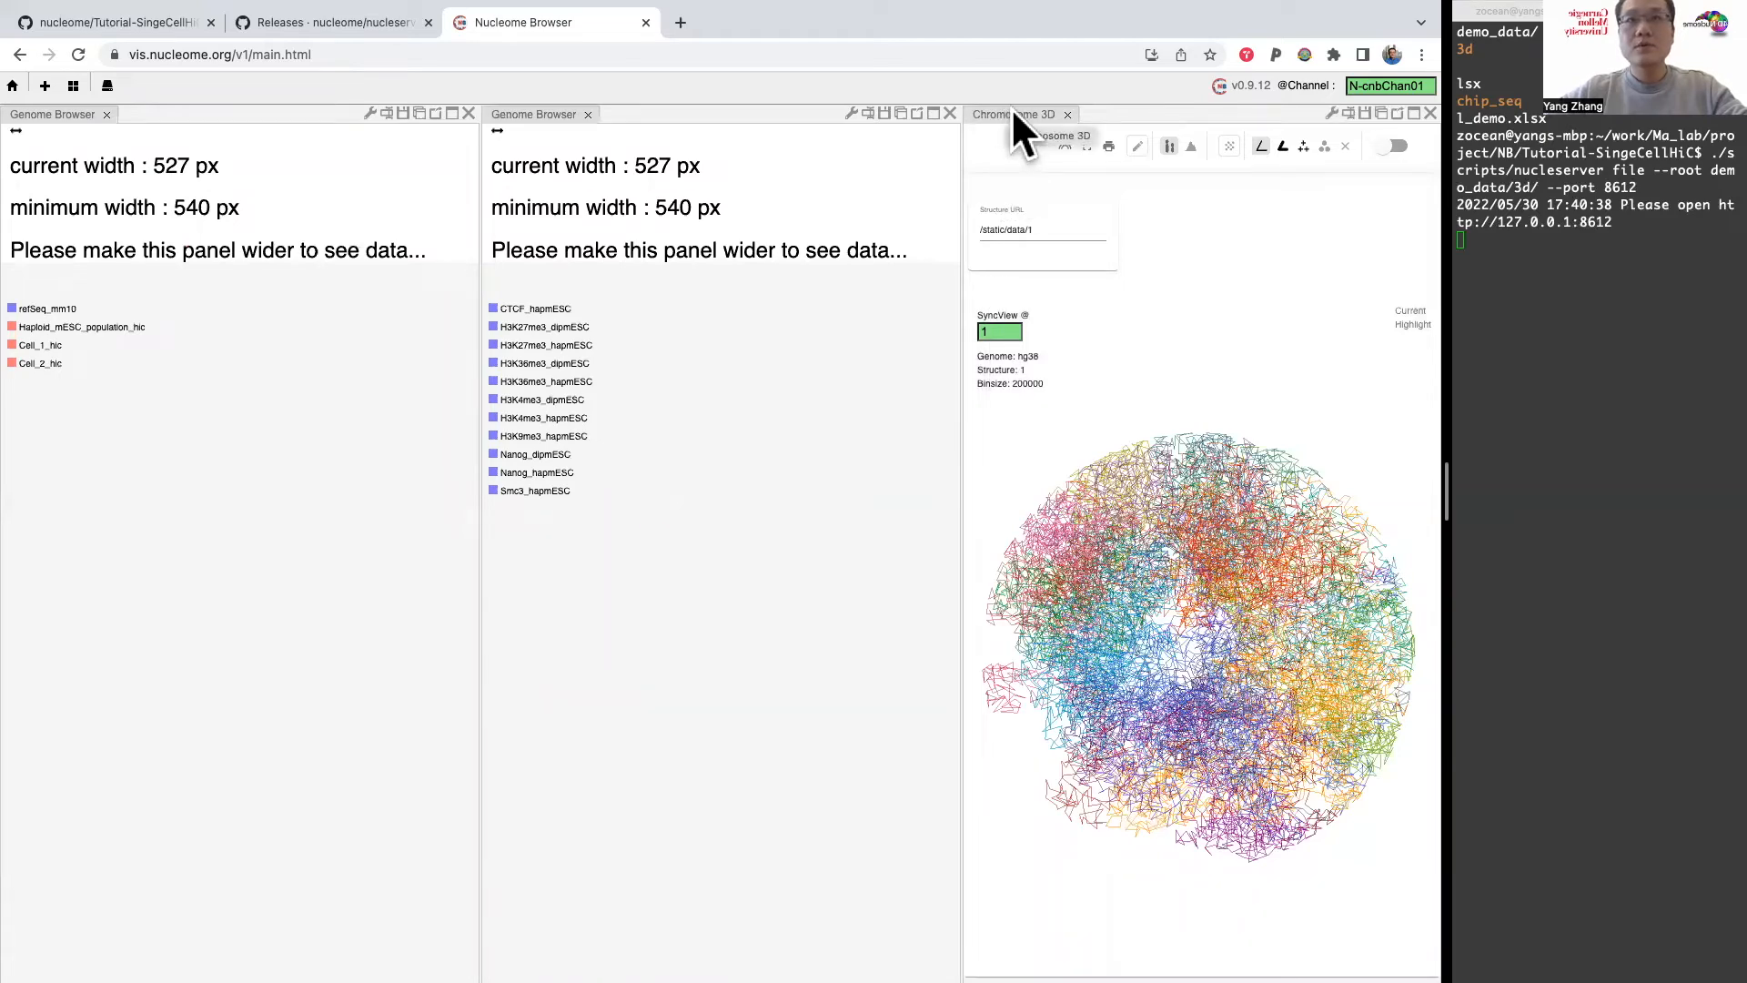
mouse_move(1013, 109)
left_mouse_down()
mouse_move(901, 488)
mouse_move(924, 625)
mouse_move(1023, 658)
mouse_move(986, 629)
left_mouse_up()
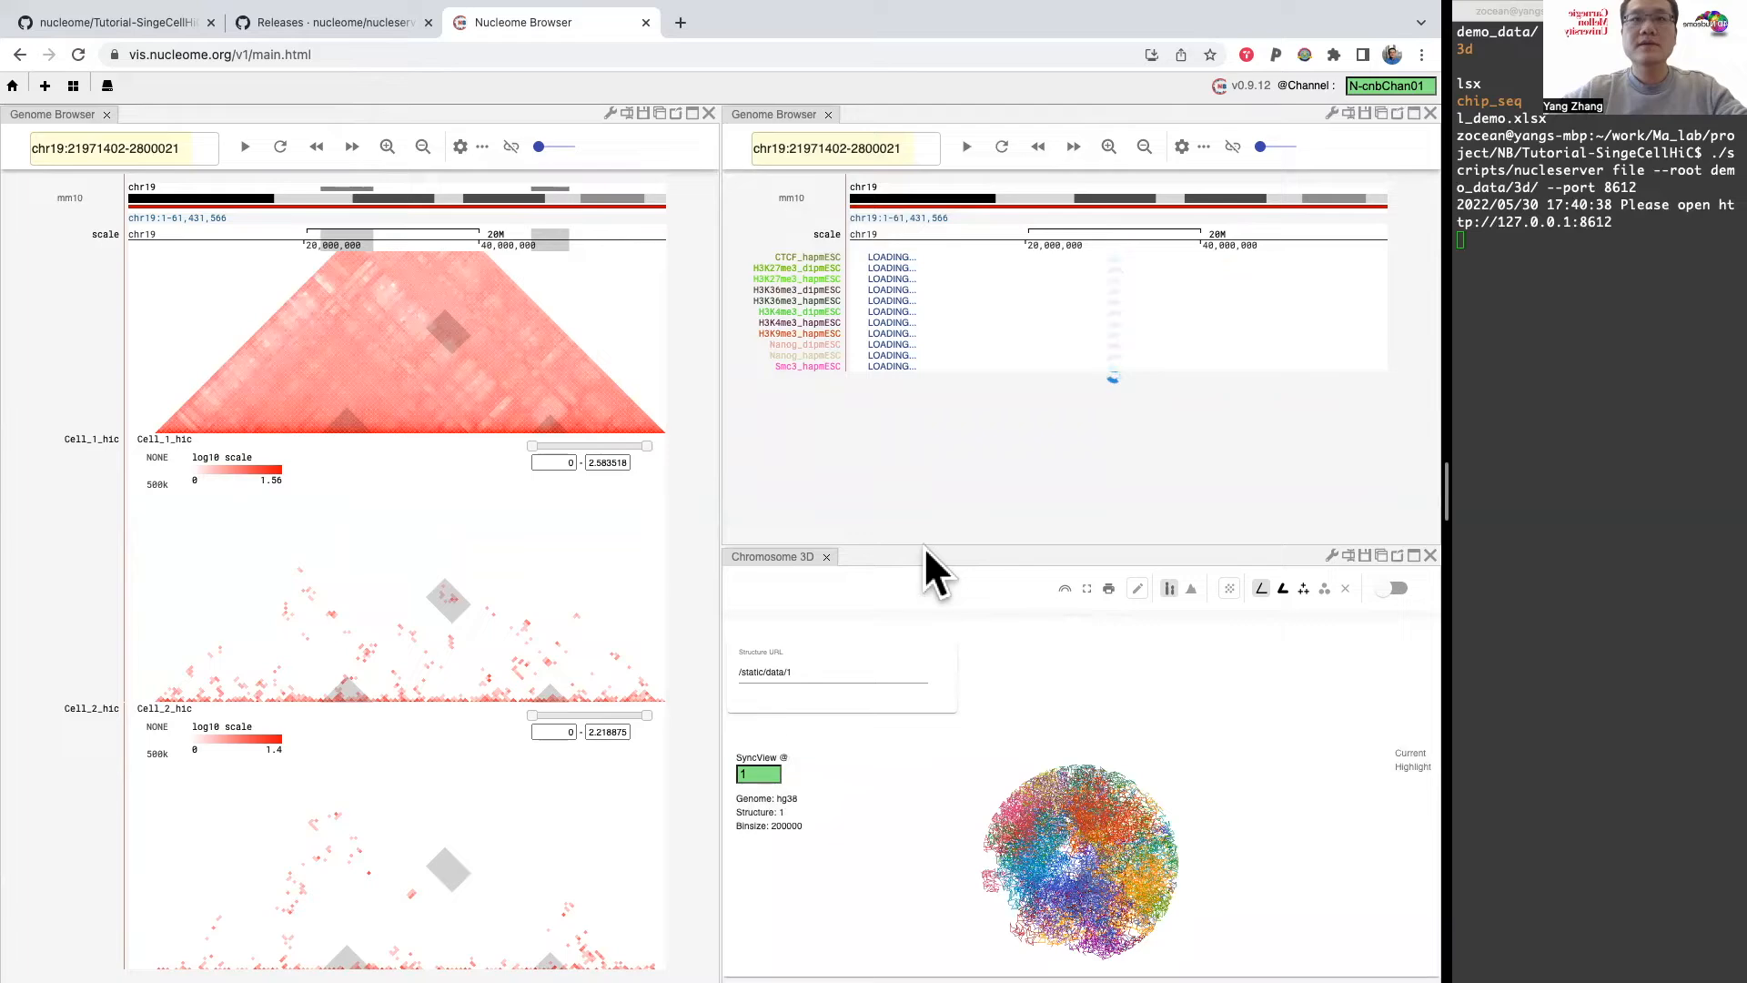
left_click(144, 22)
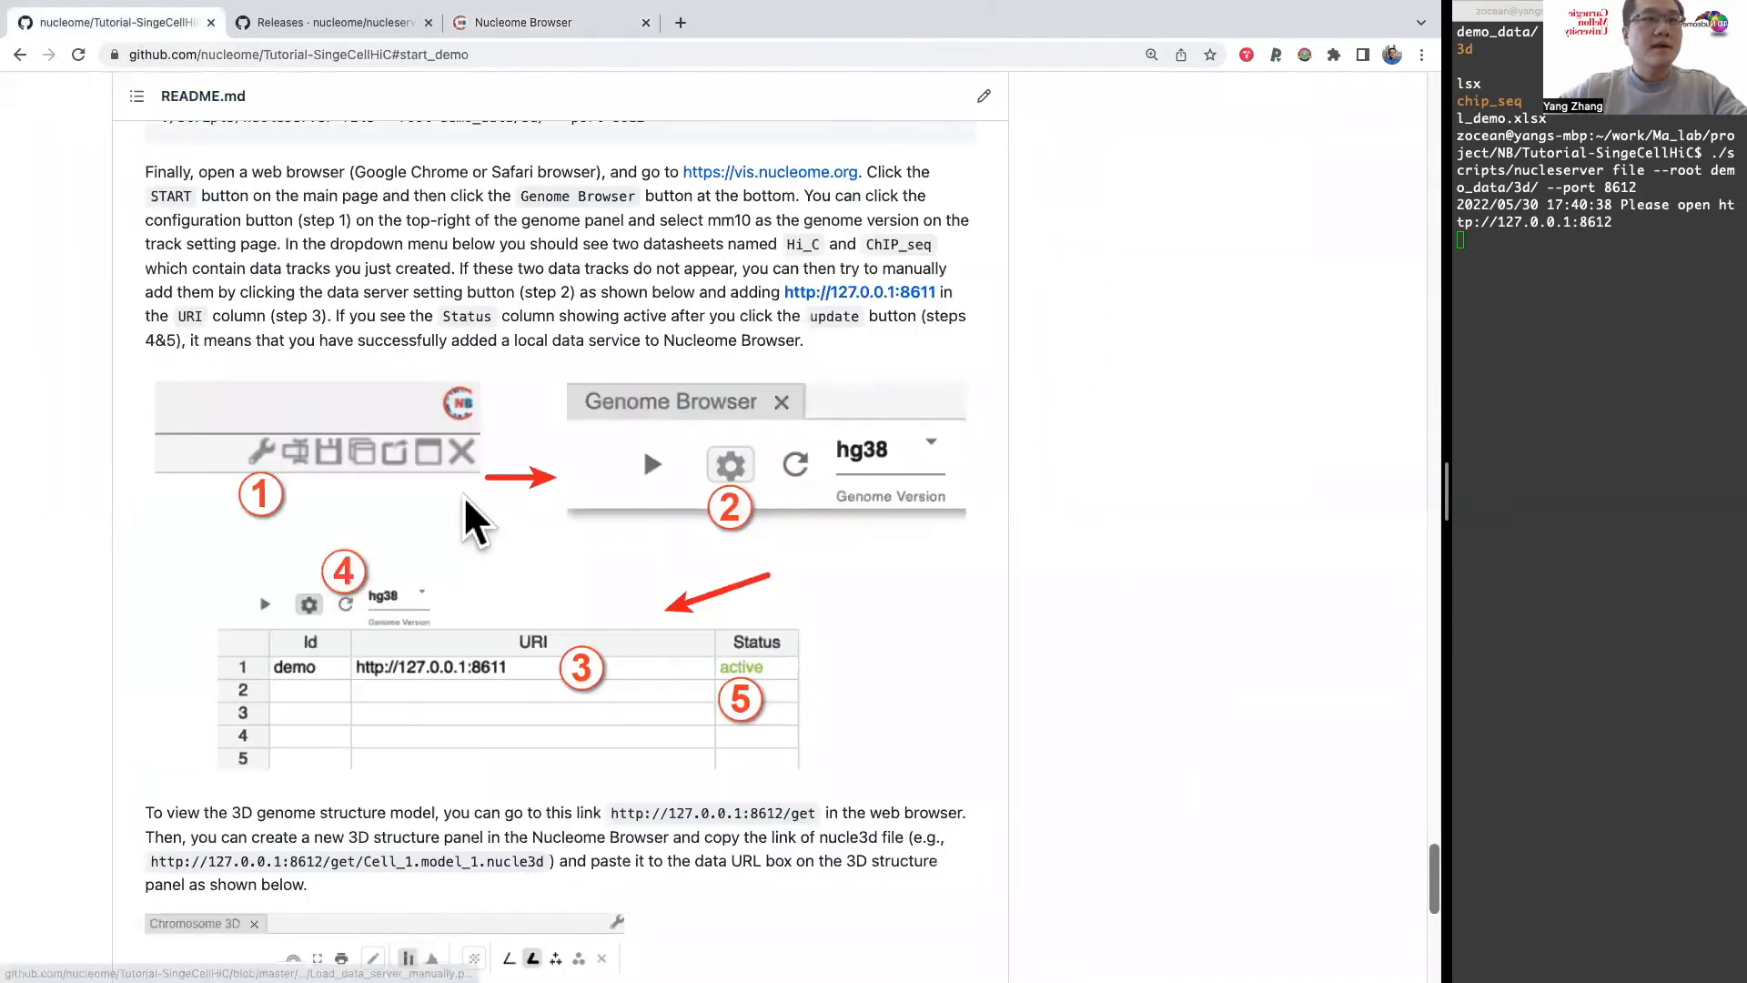
scroll(463, 495, "down", 5)
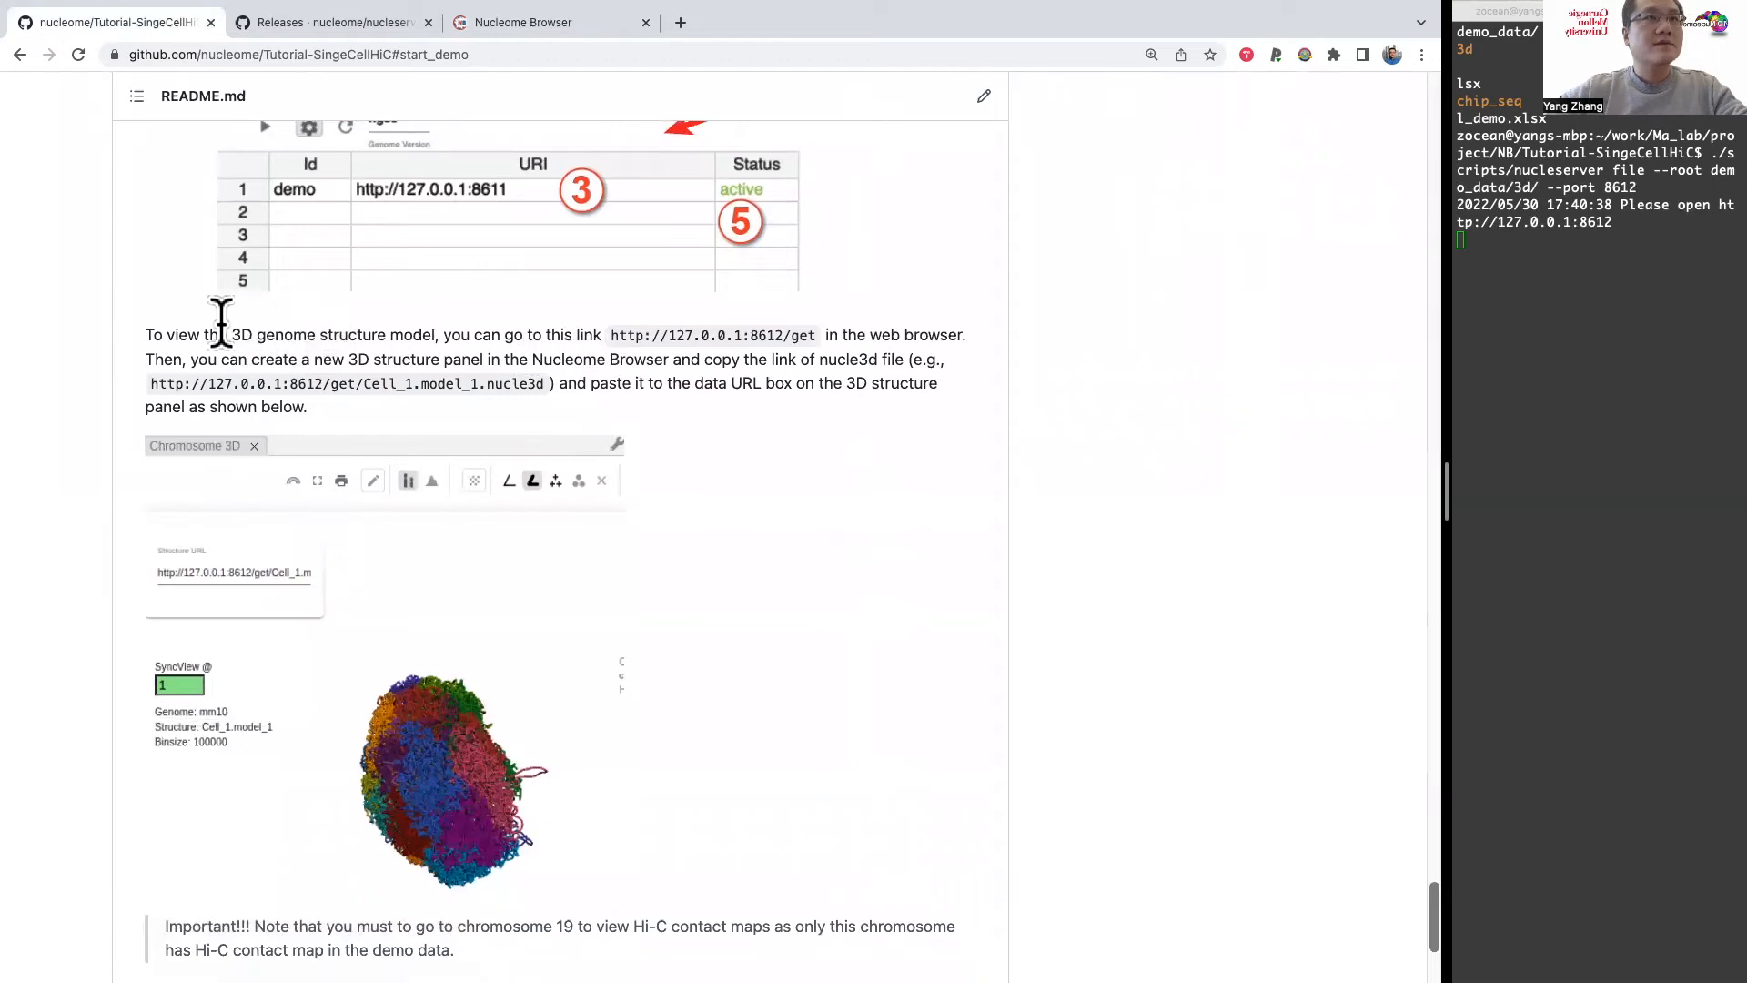
left_click_drag(208, 335, 416, 335)
left_click_drag(611, 335, 810, 335)
key("super+c")
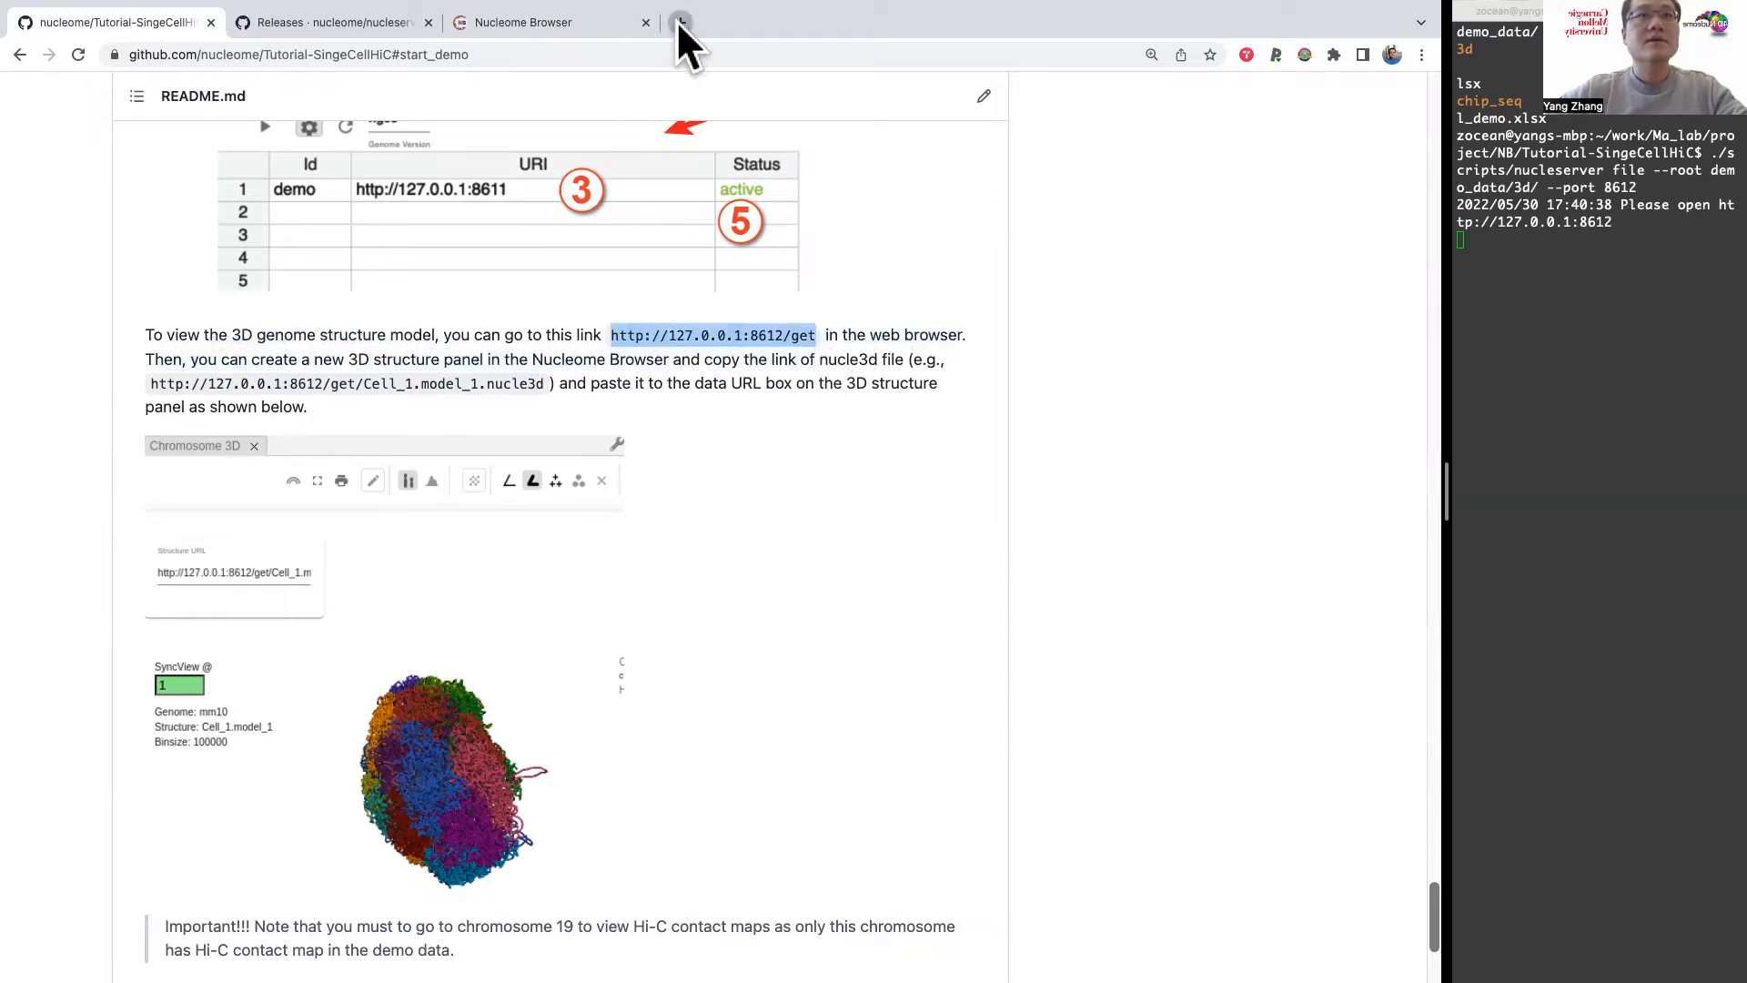
left_click(679, 21)
key("super+v")
key("Return")
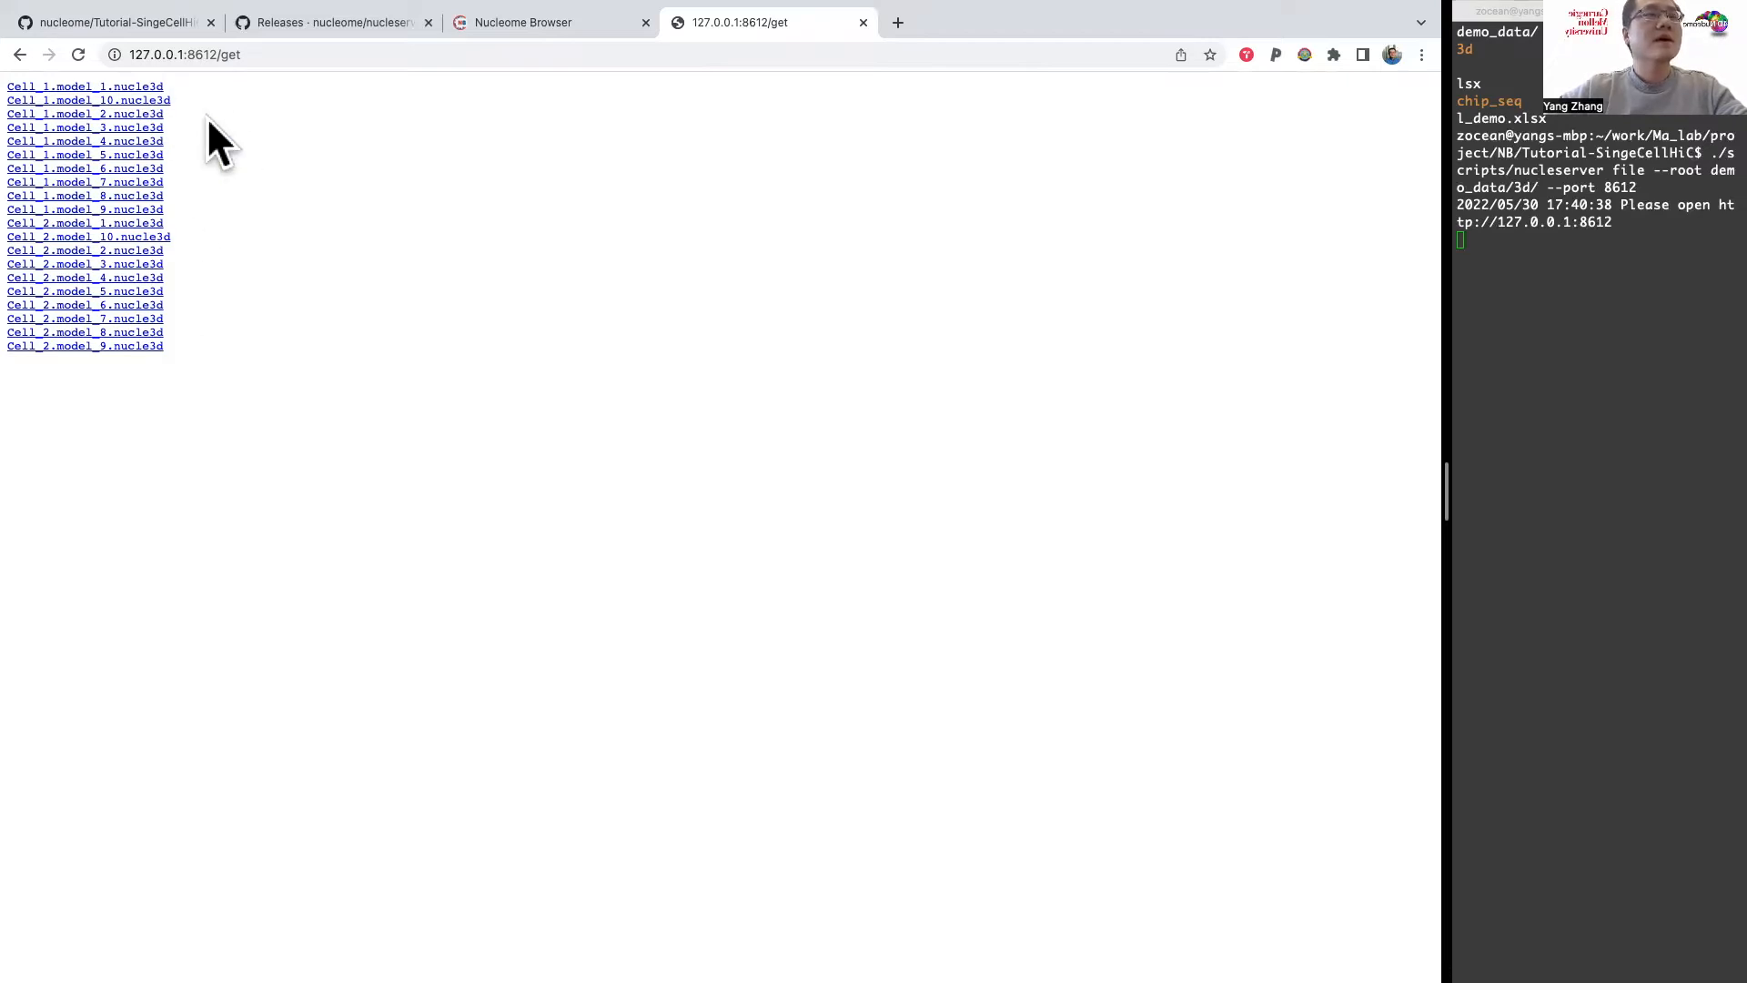
right_click(126, 138)
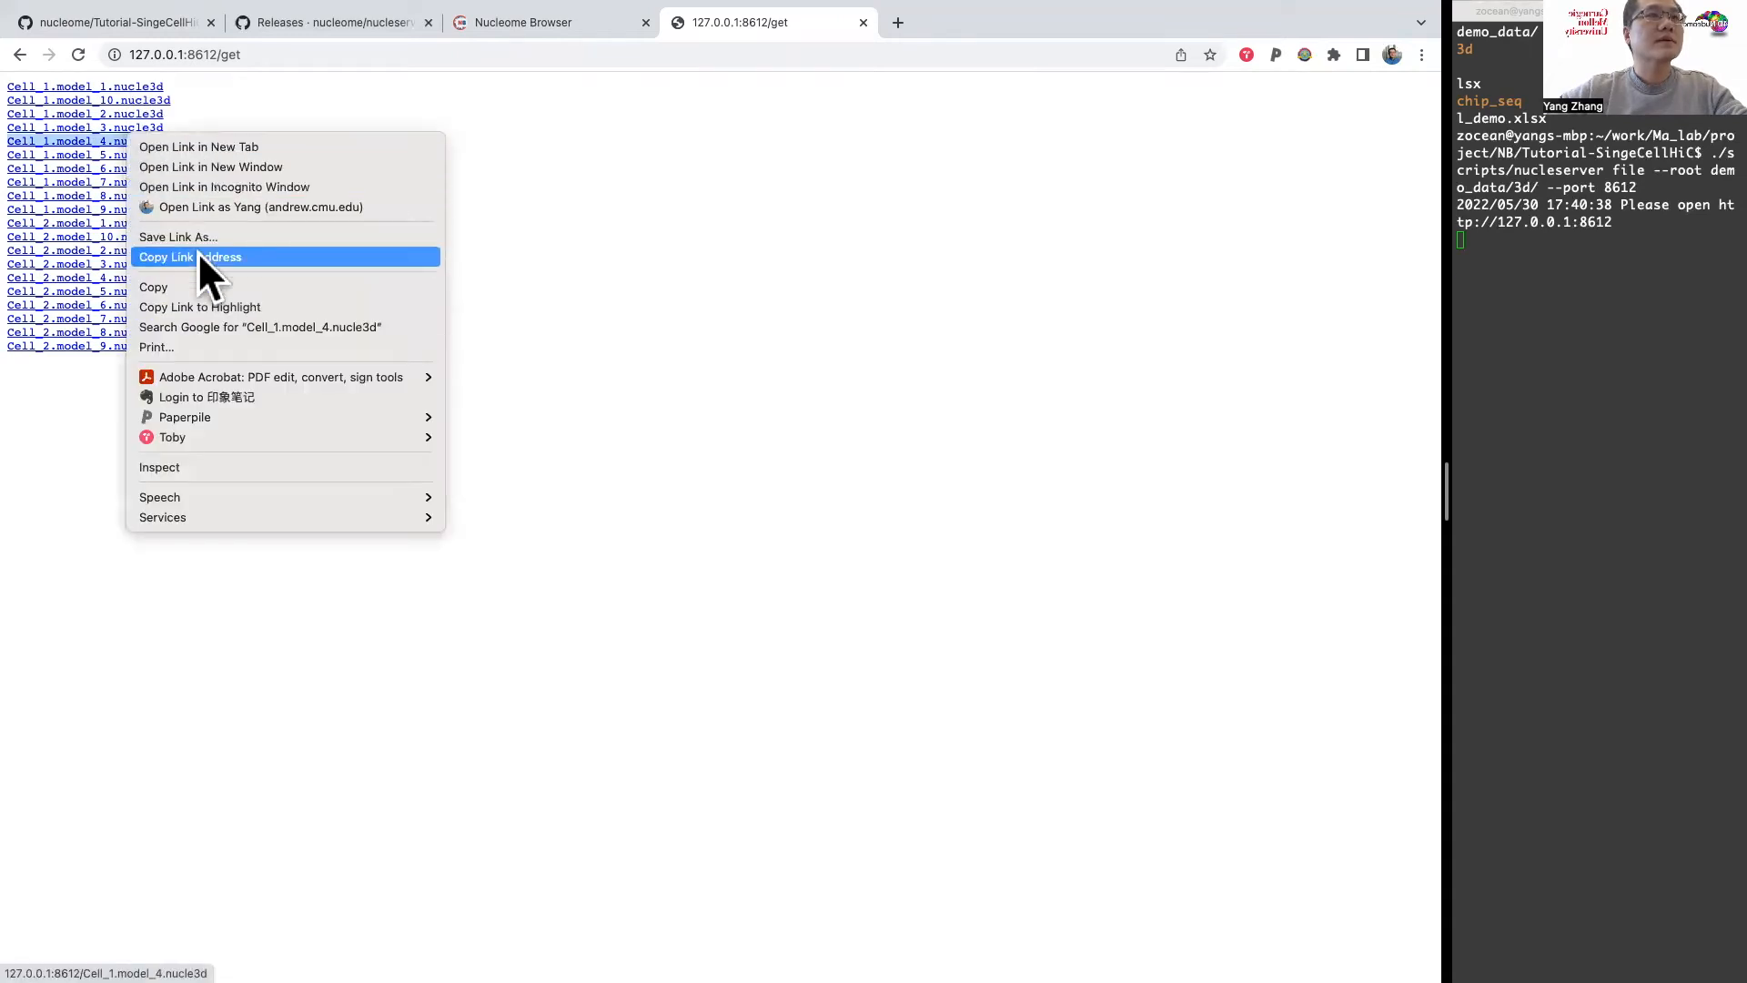
left_click(198, 256)
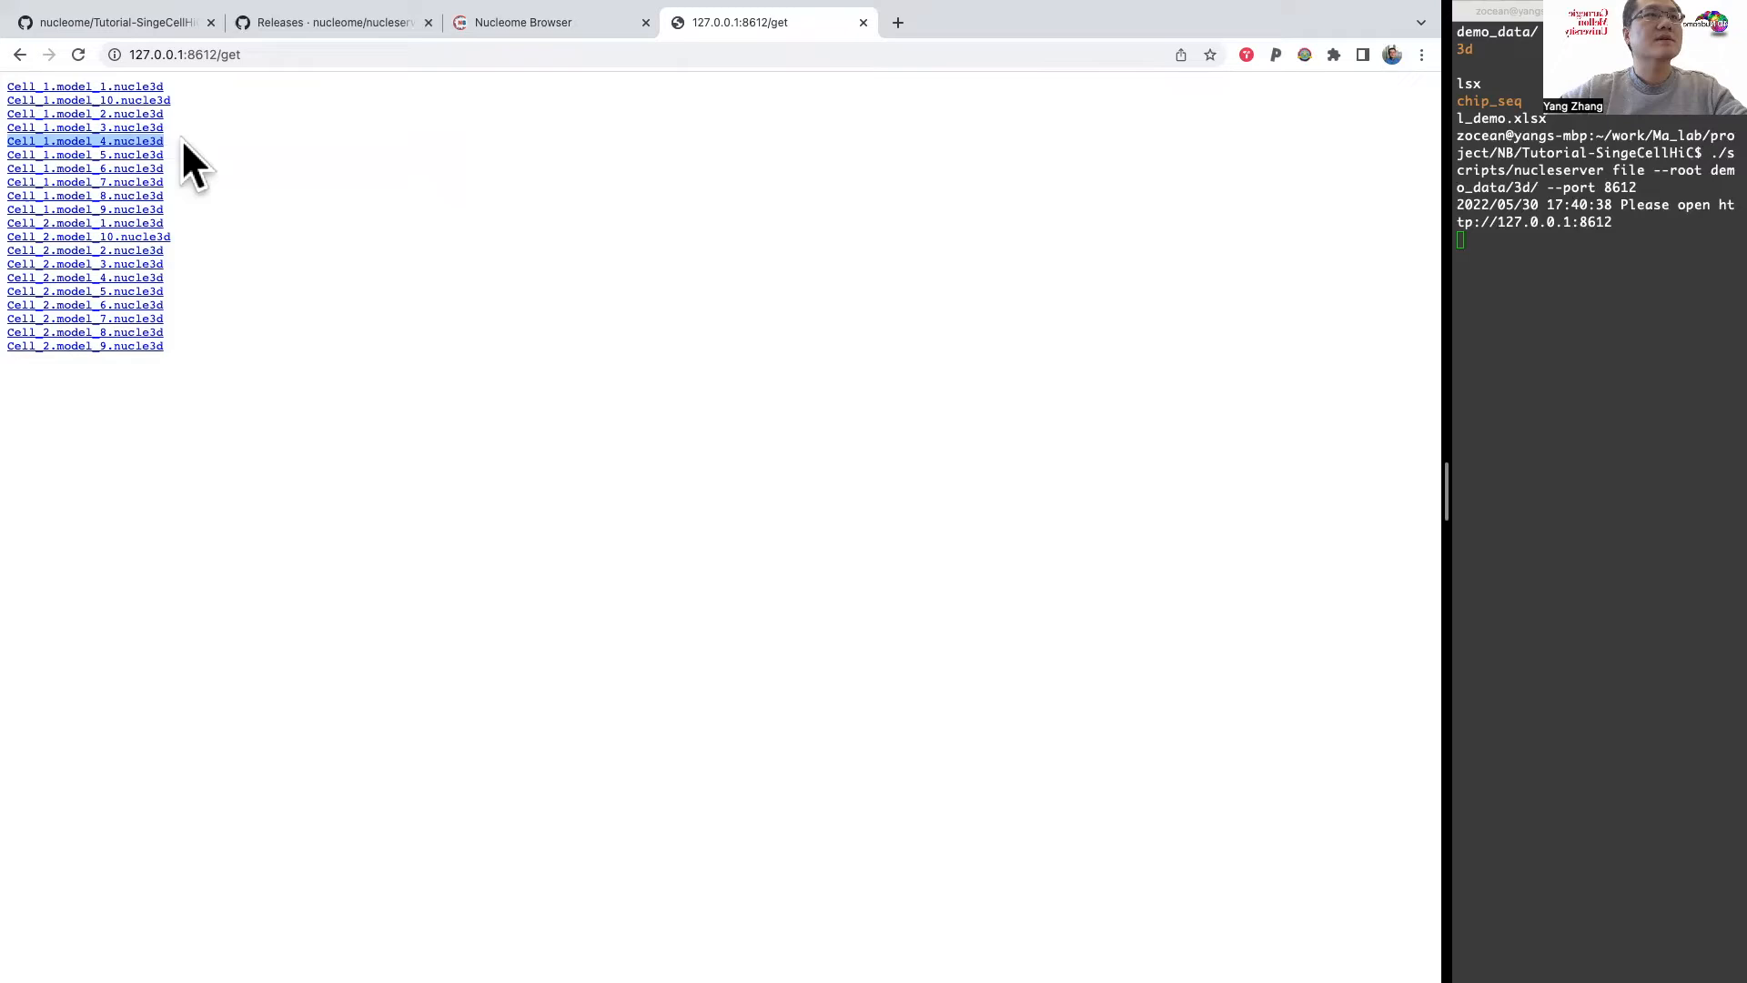
left_click(505, 25)
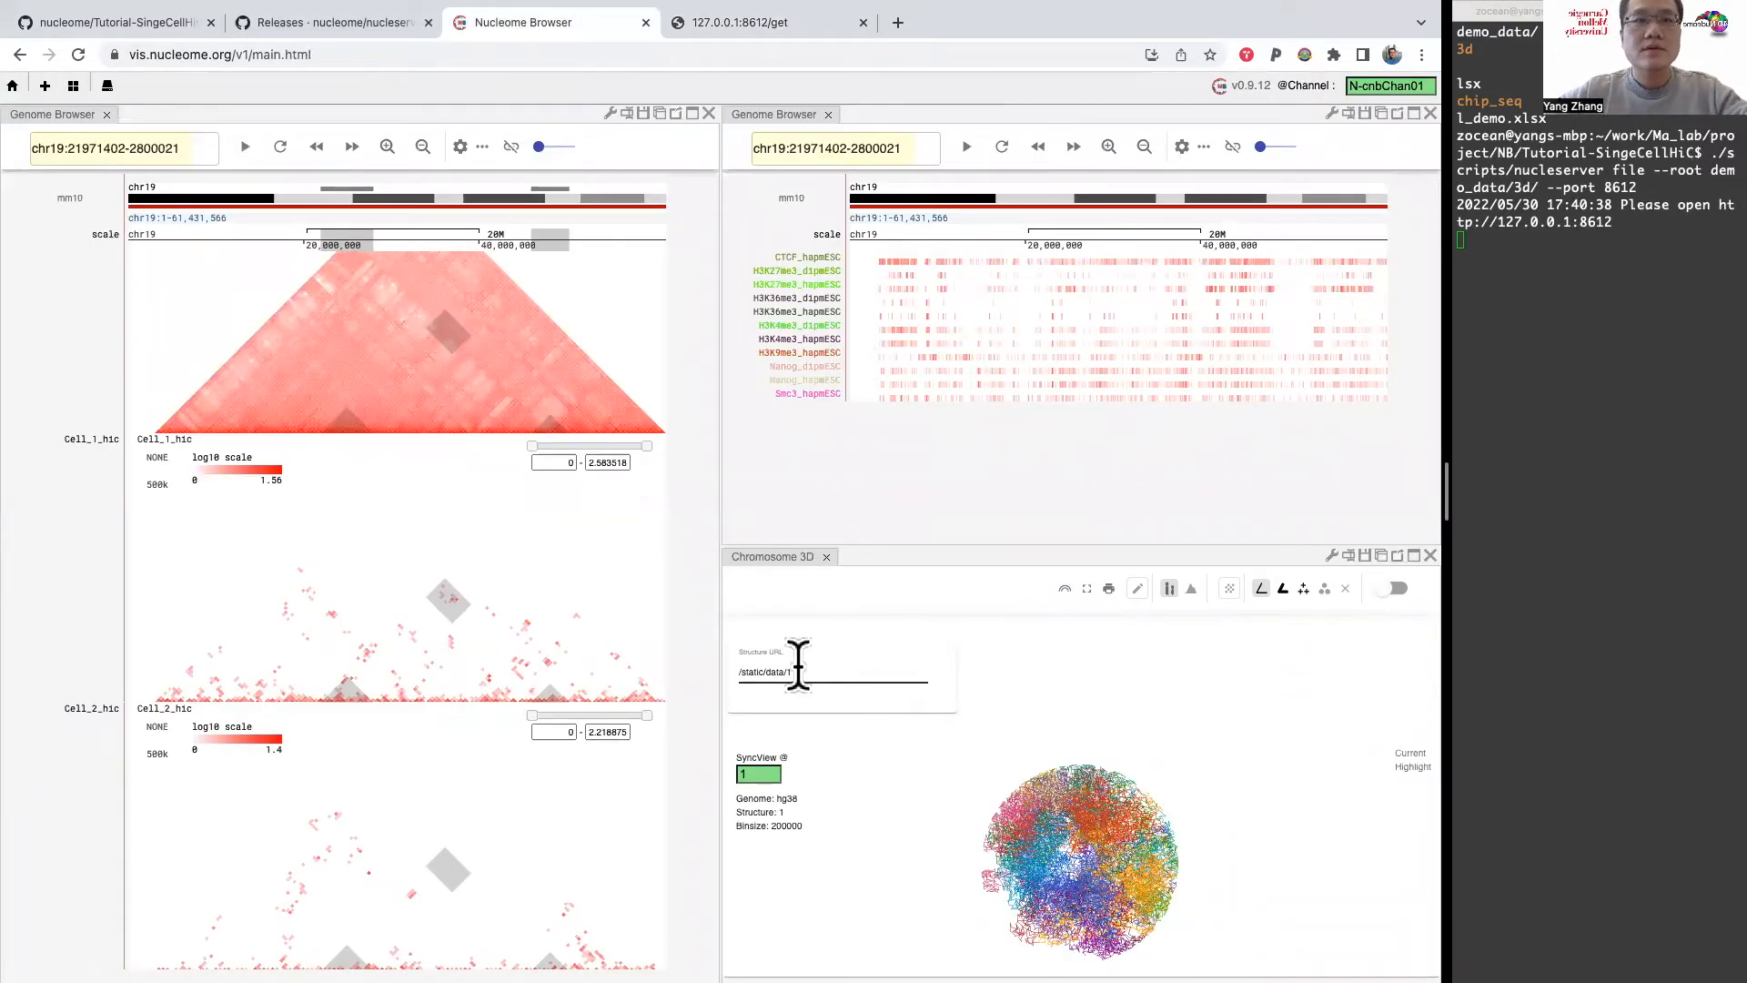
triple_click(877, 671)
key("BackSpace")
key("super+v")
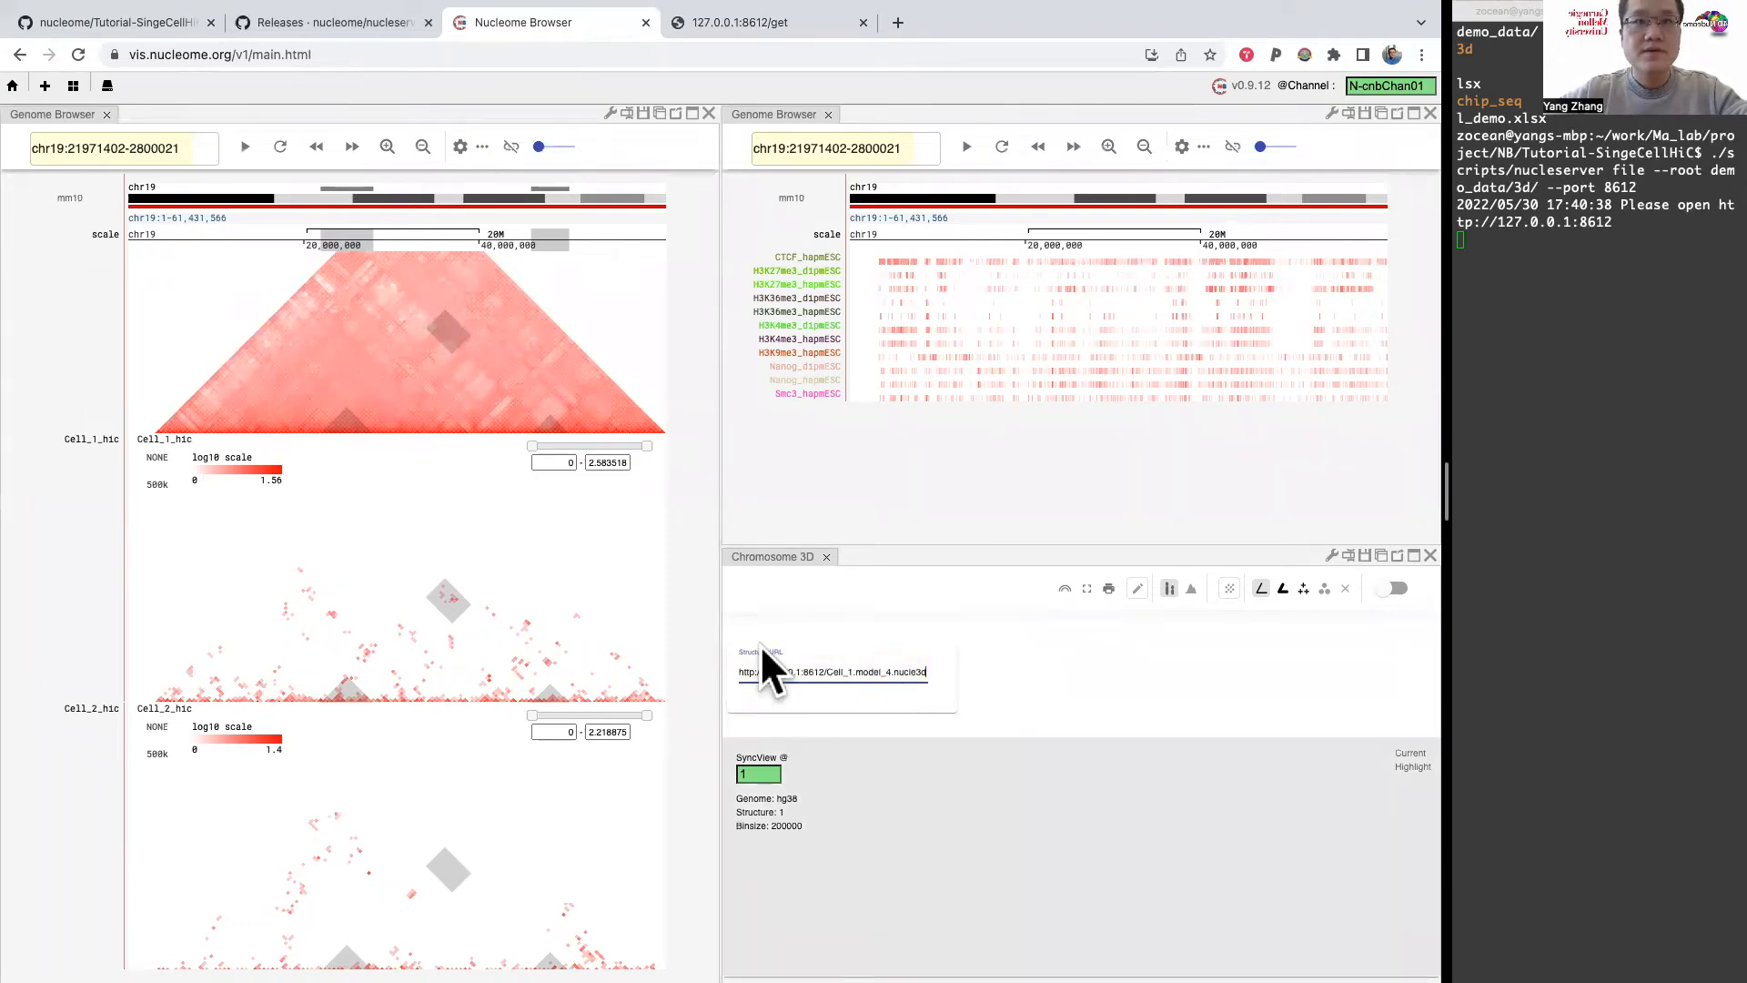
key("Return")
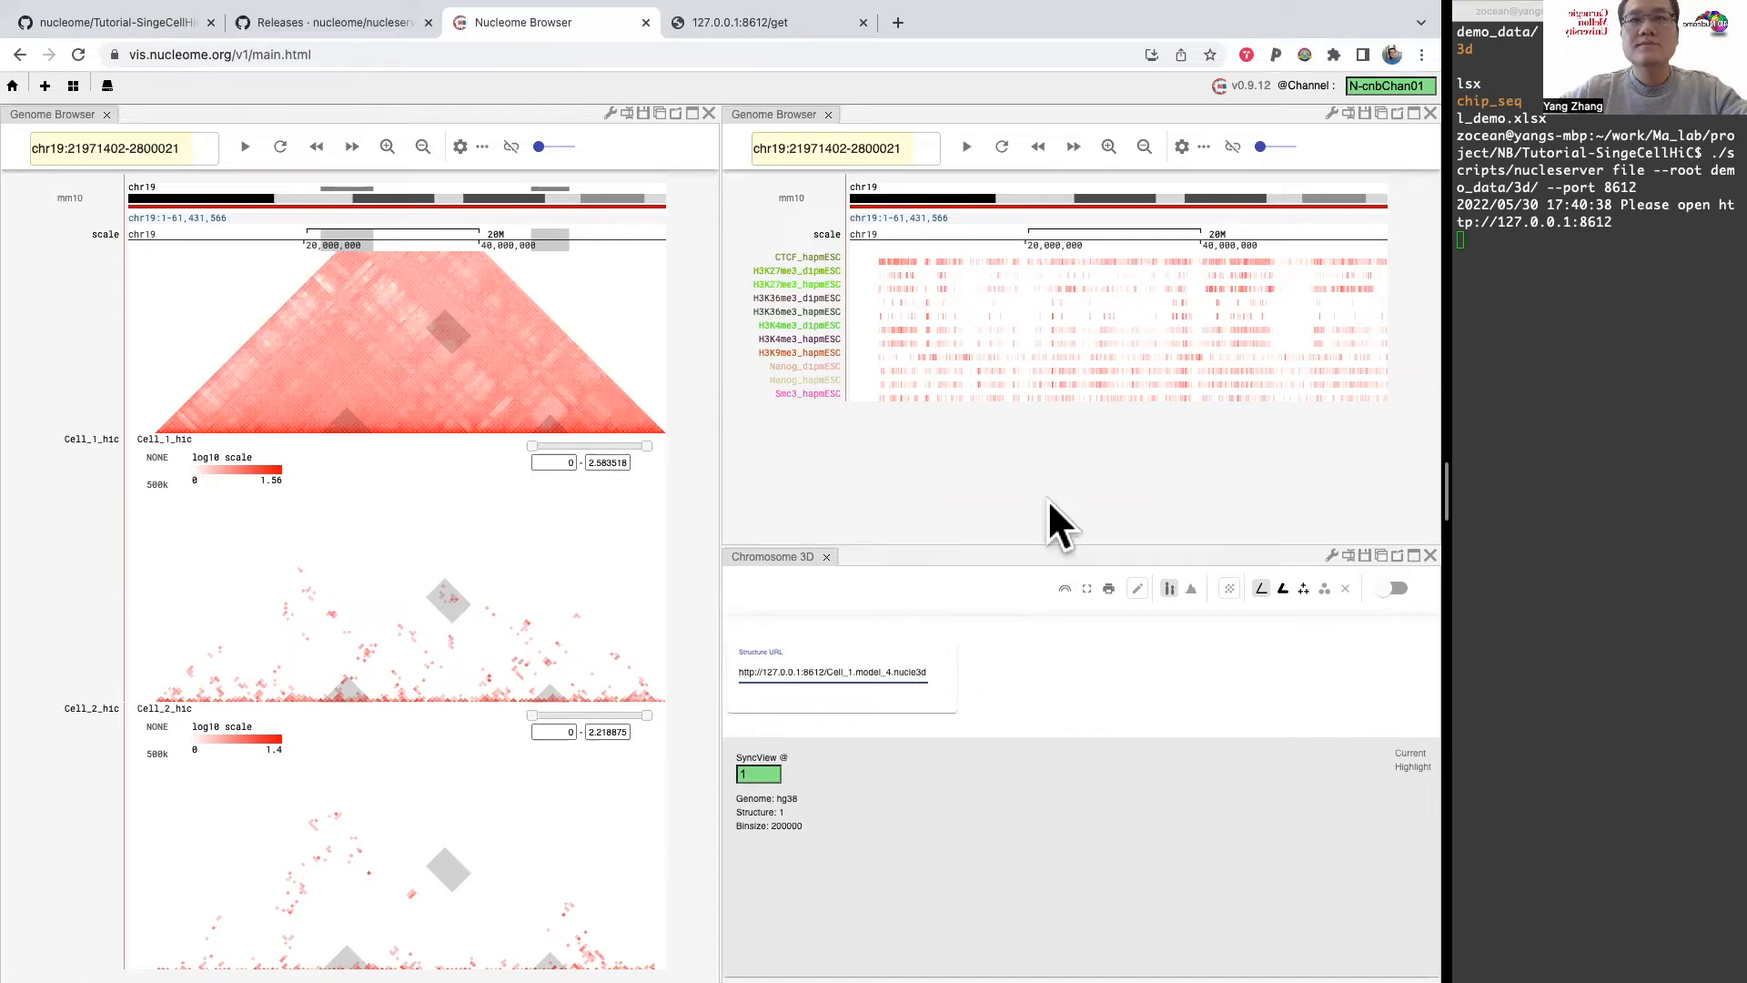
Step: Enlarge the Chromosome 3D panel upward and re-enter the same Cell_1.model_4.nucle3d link as its Structure URL
left_click(1036, 558)
left_click_drag(1039, 549, 1043, 427)
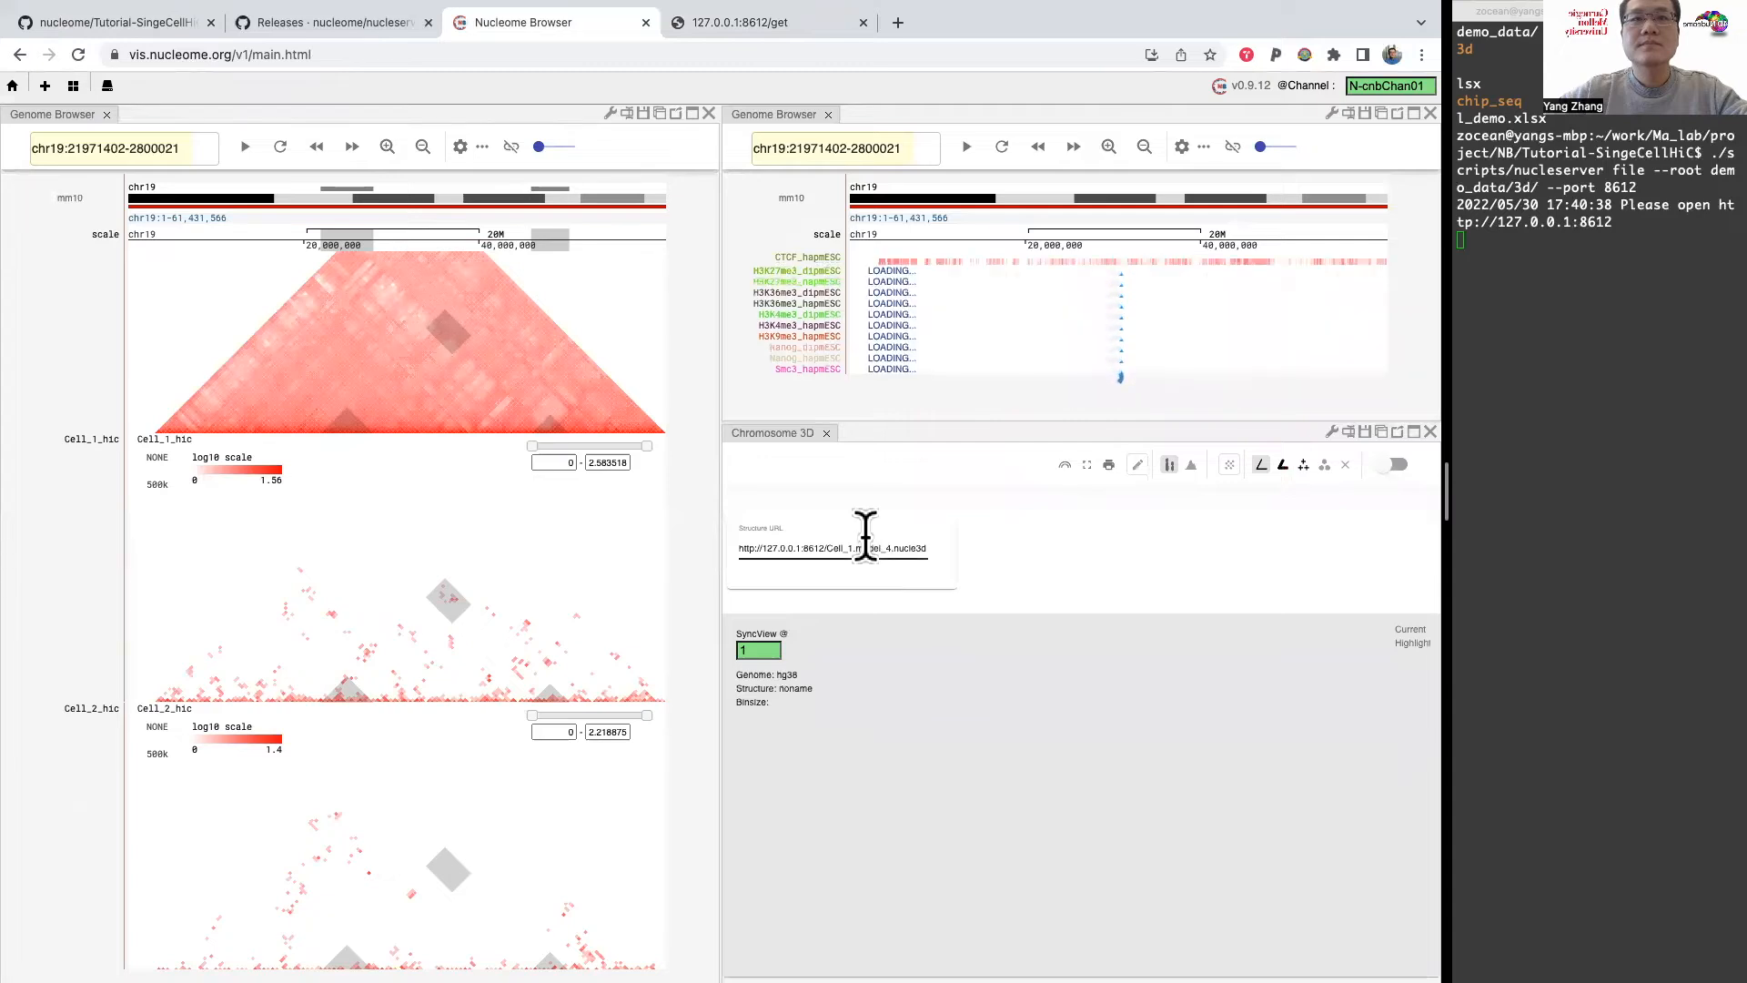
triple_click(898, 546)
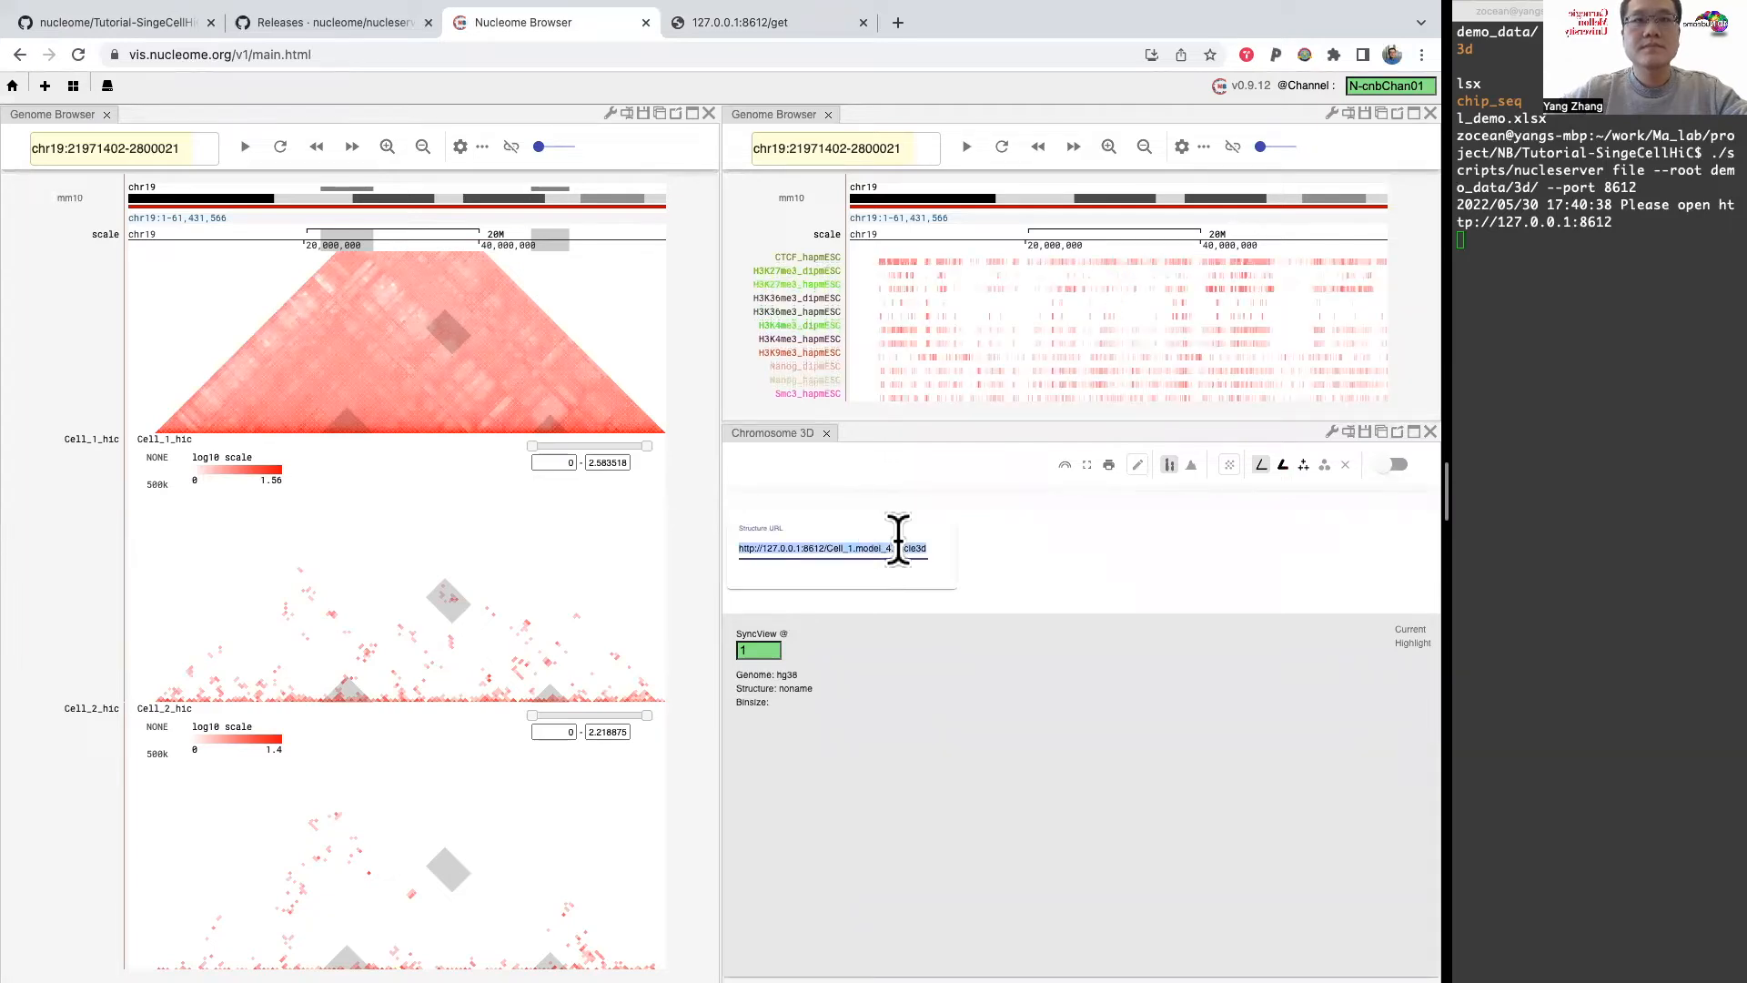
key("super+v")
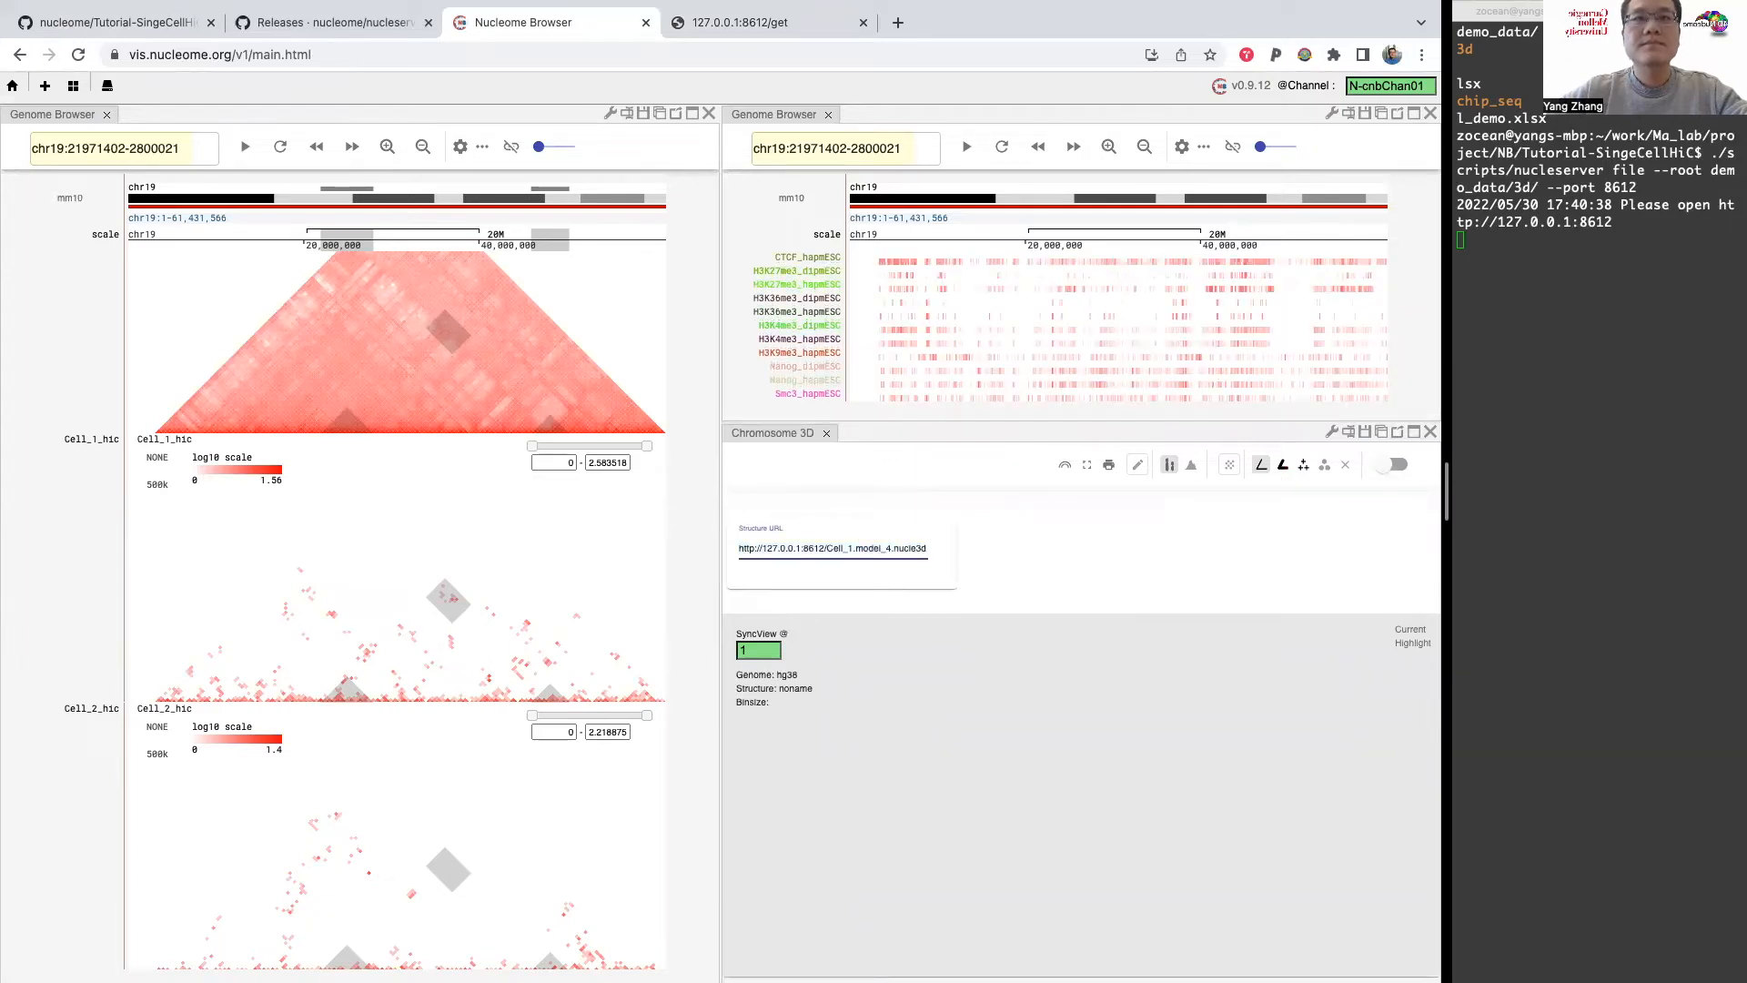
Step: Open the Cell_1.model_4.nucle3d link from the model list and correct its address to 127.0.0.1:8612/get/Cell_1.model_4.nucle3d
left_click(733, 14)
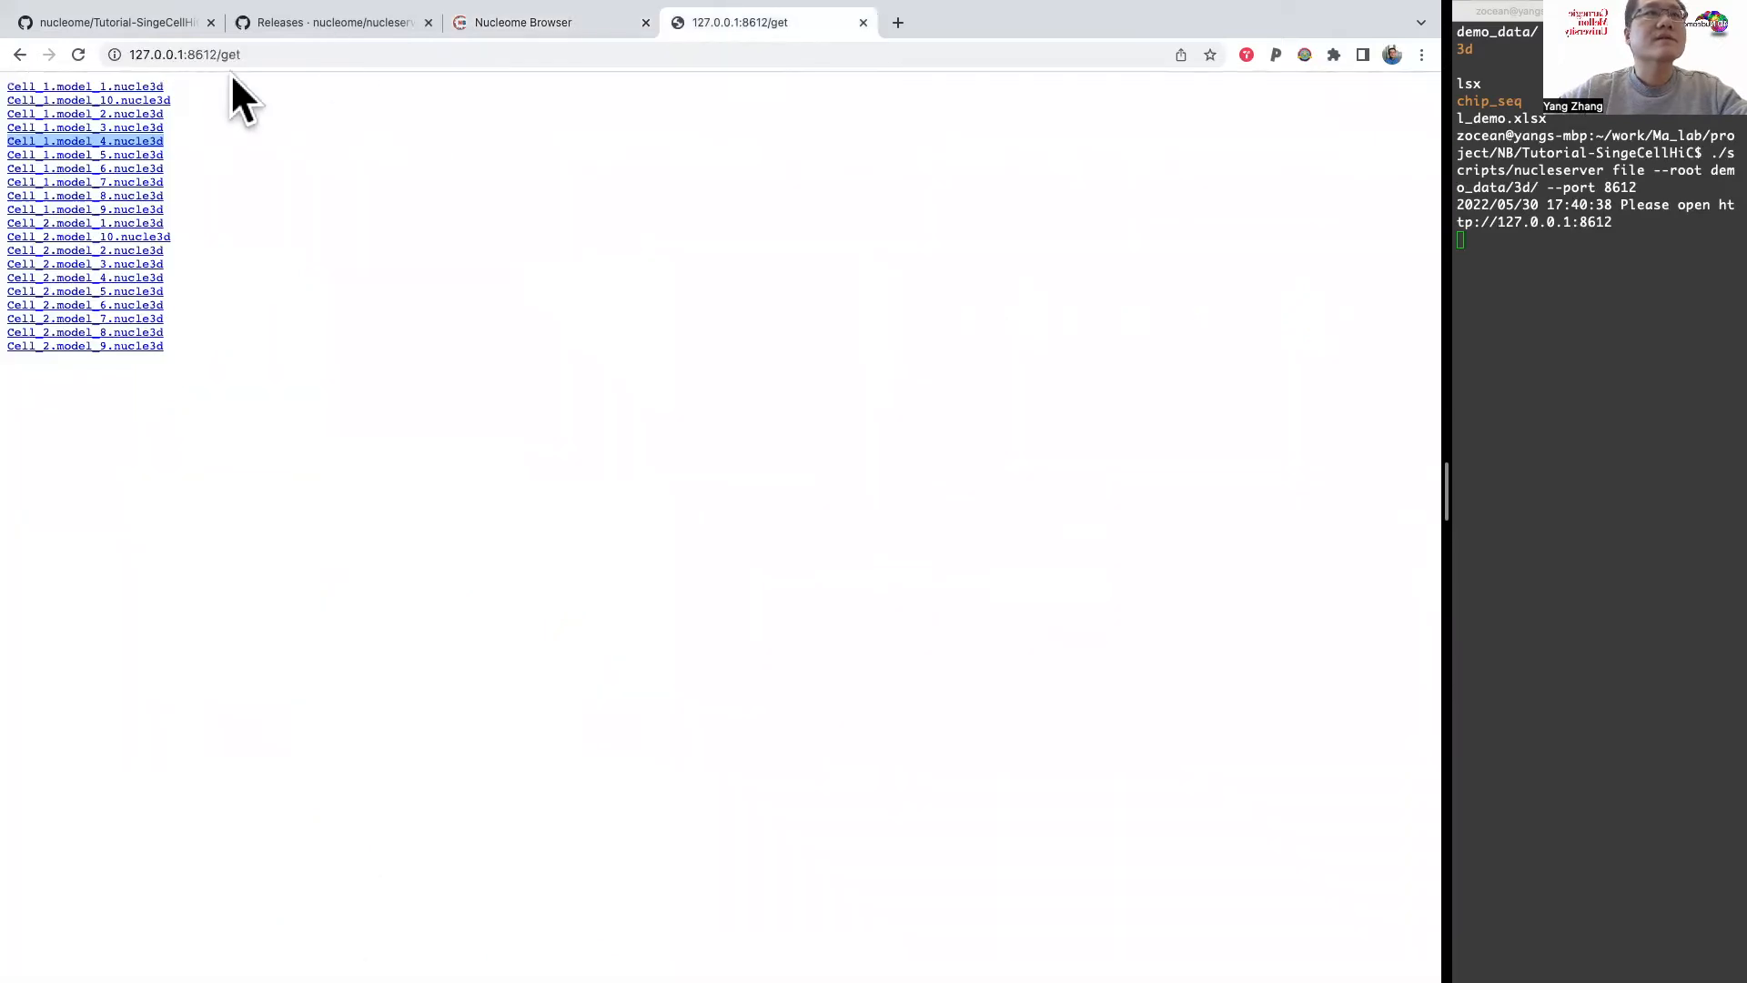
left_click(223, 135)
left_click(155, 141)
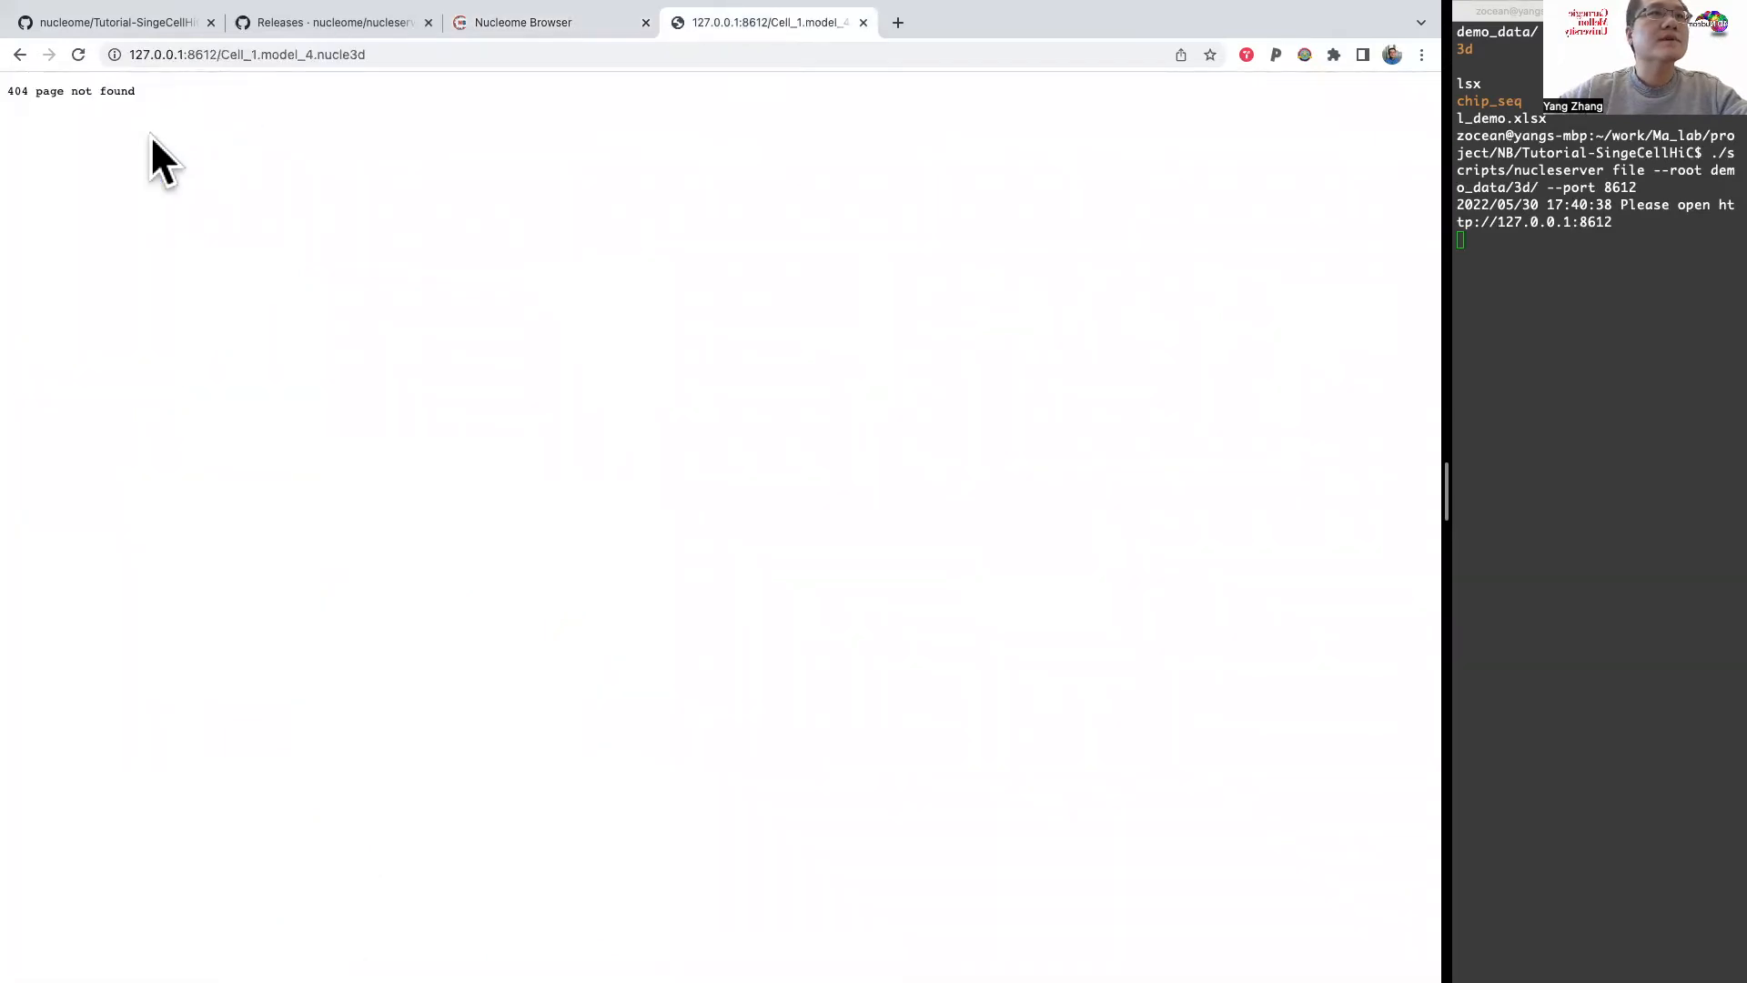
left_click(223, 55)
key("Left")
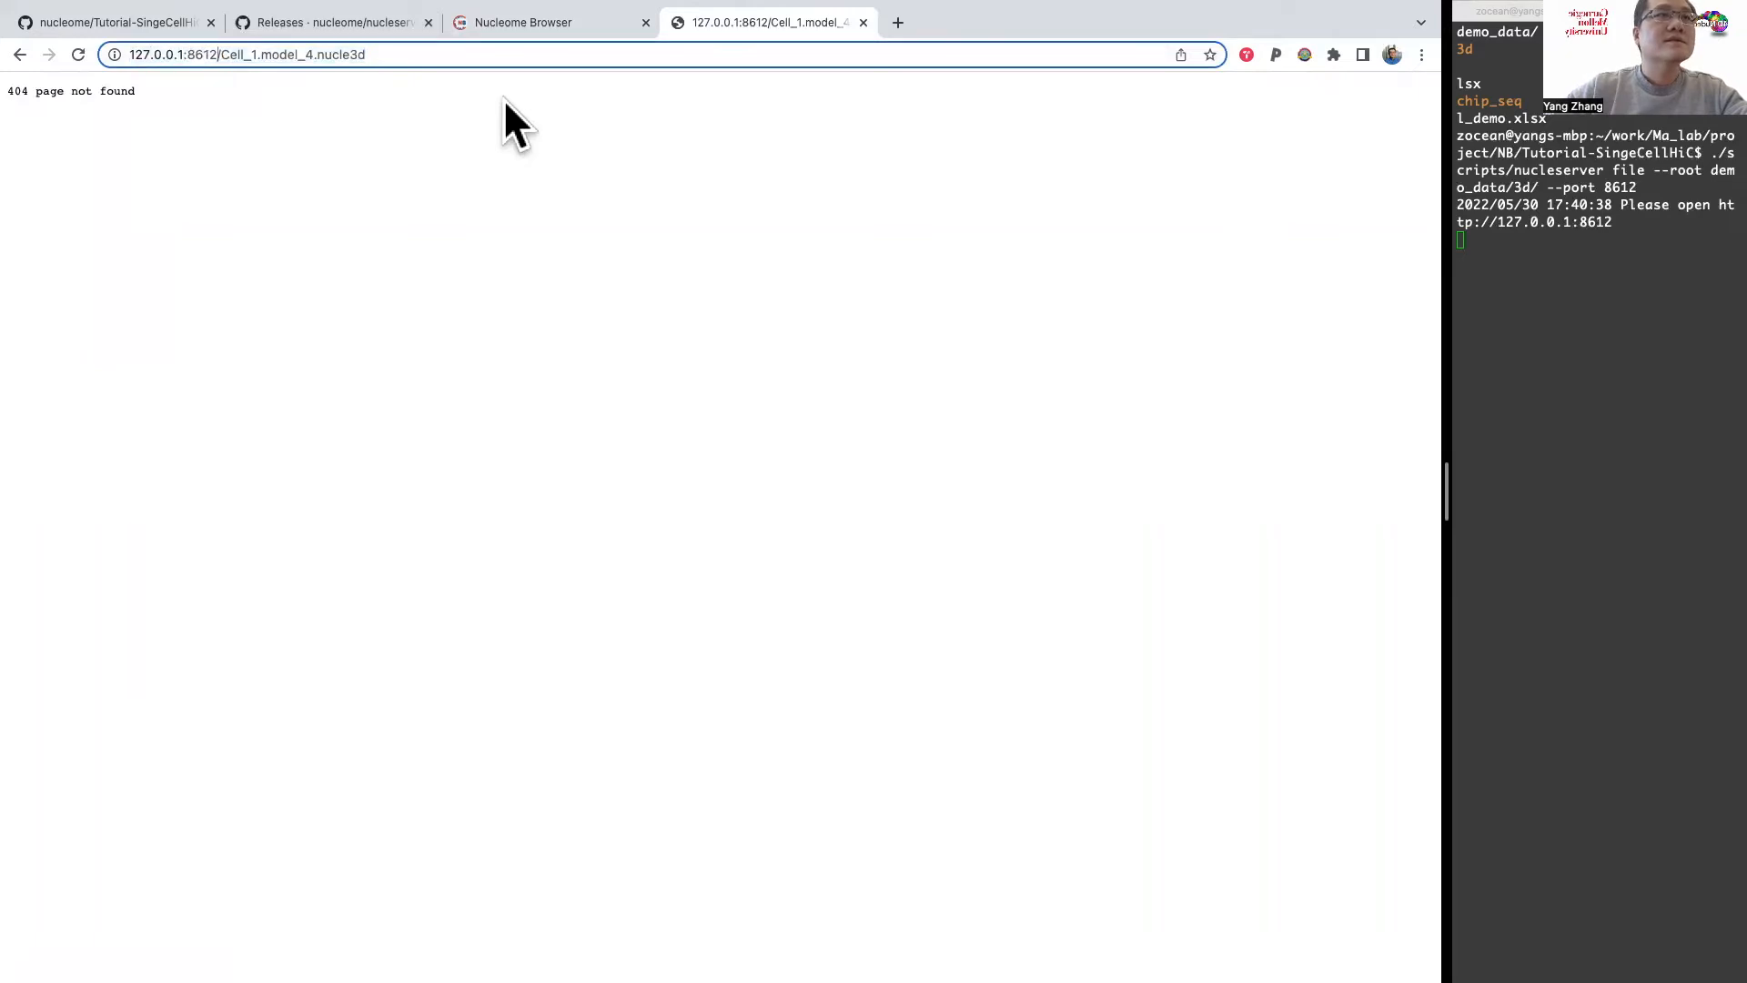
type("get/")
key("Return")
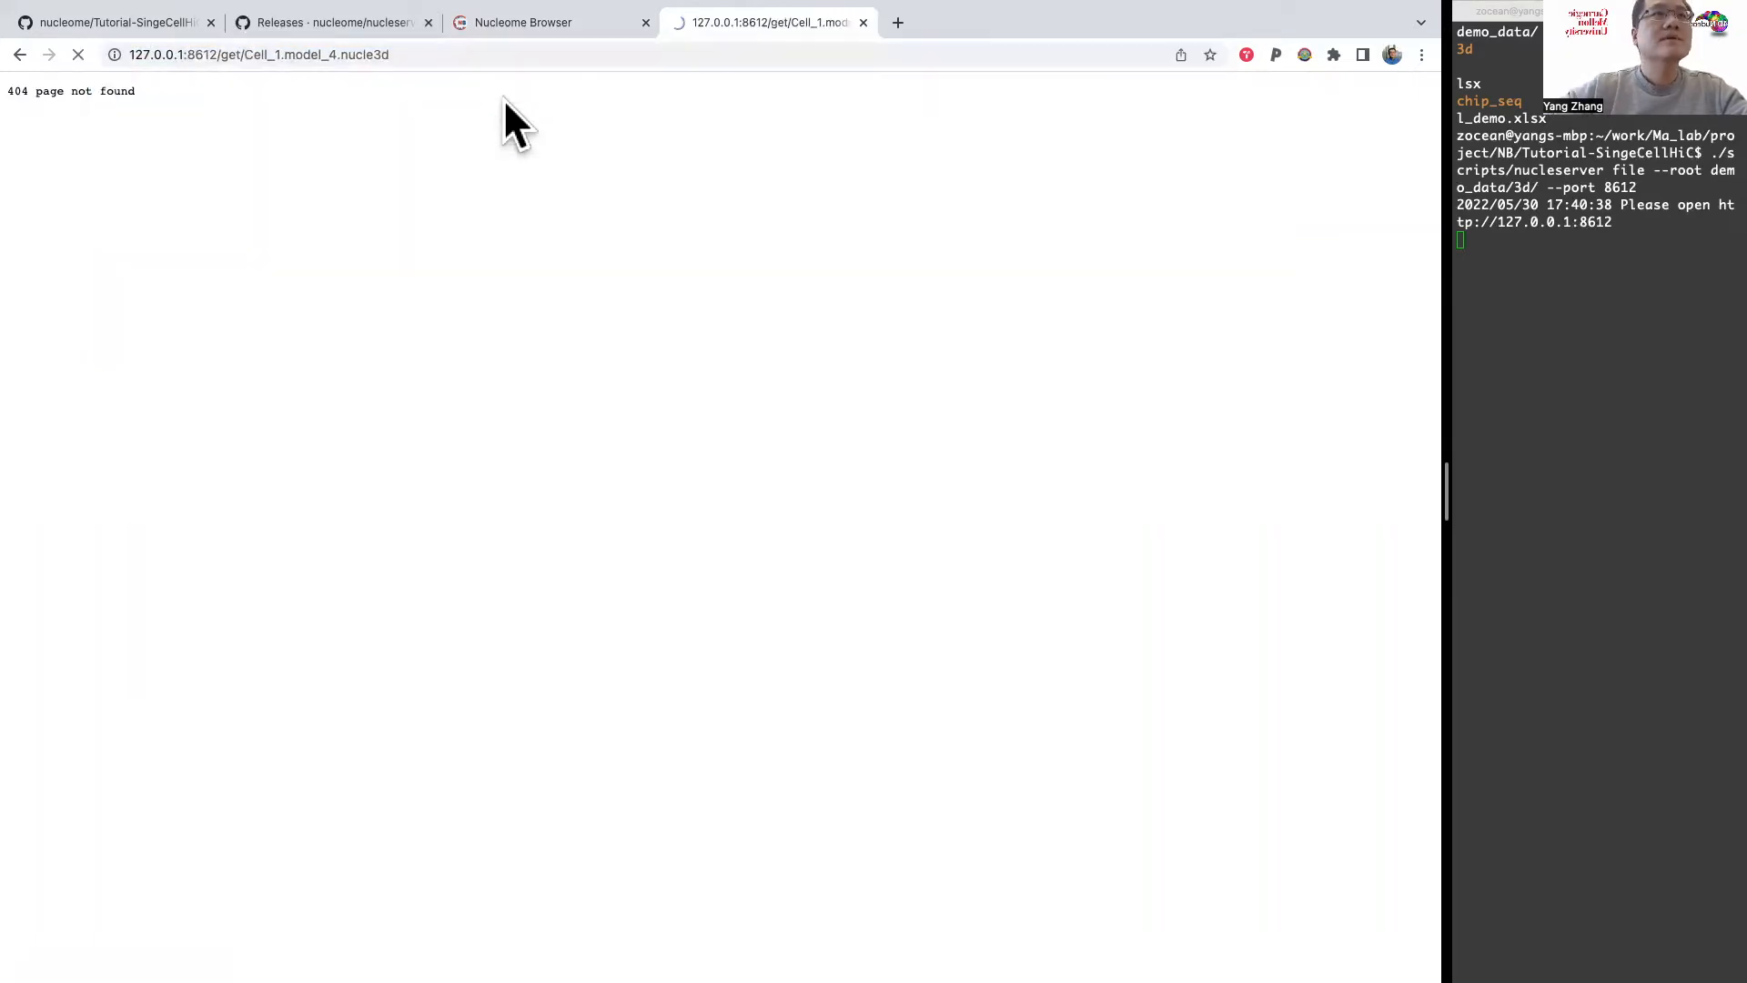
left_click(428, 54)
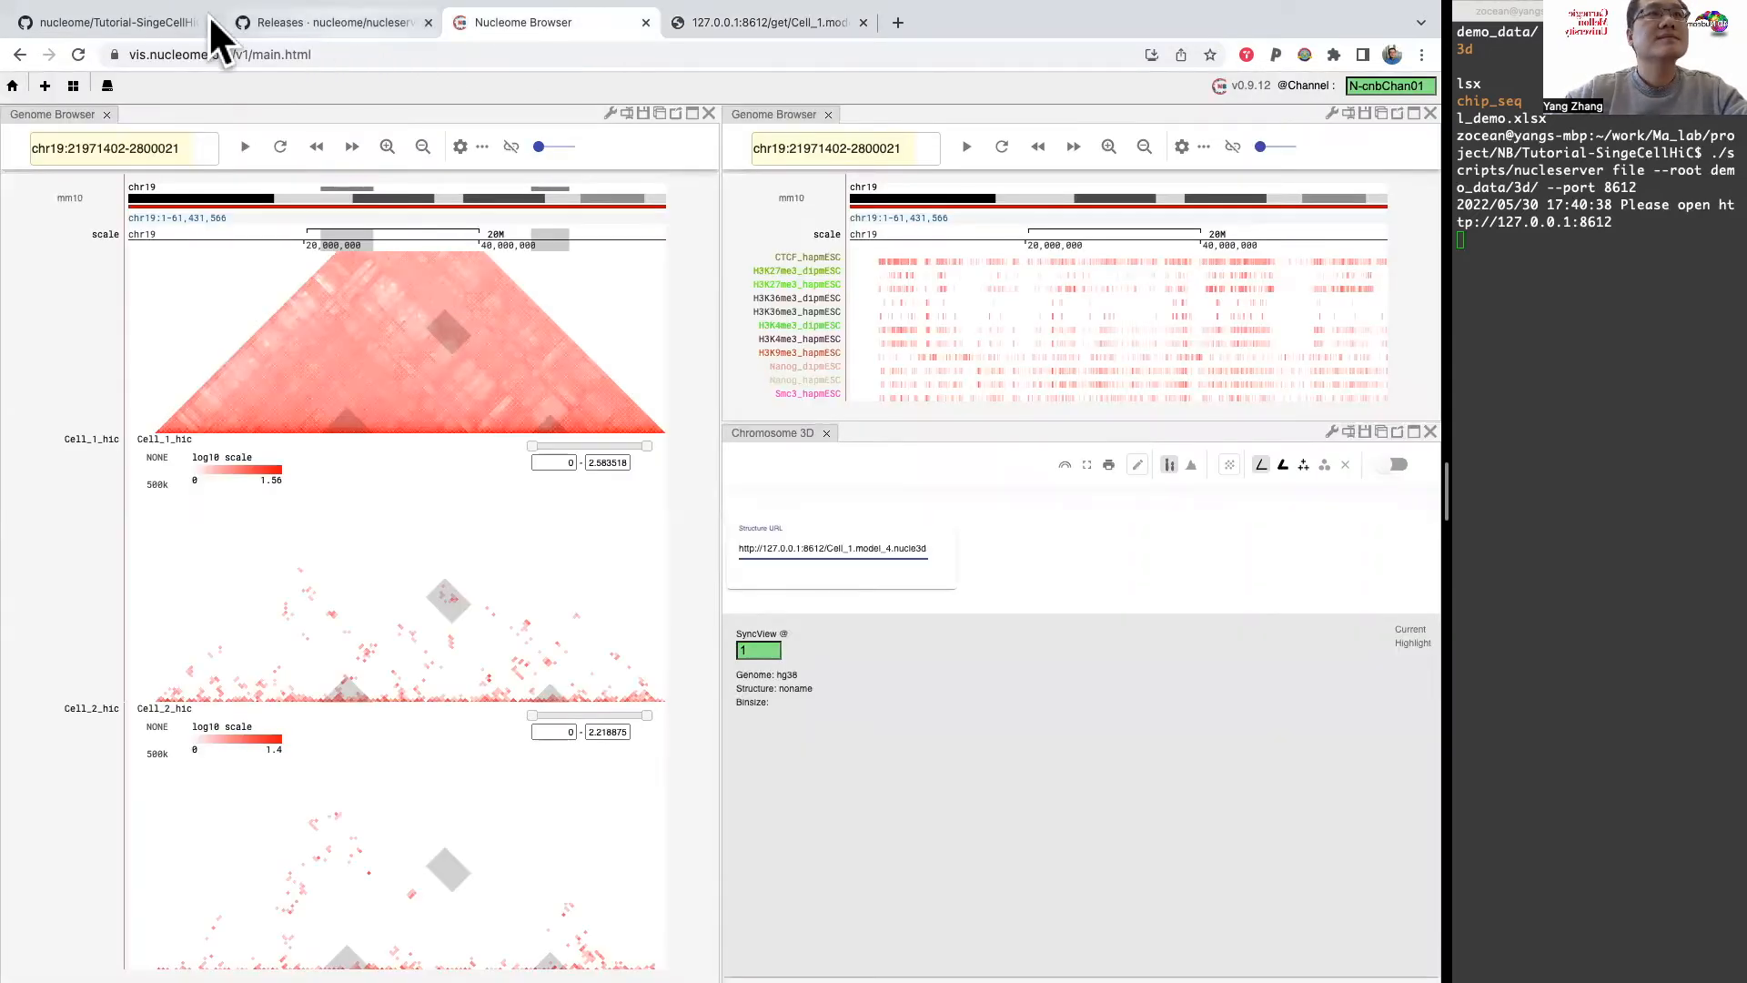
key("super+a")
key("super+v")
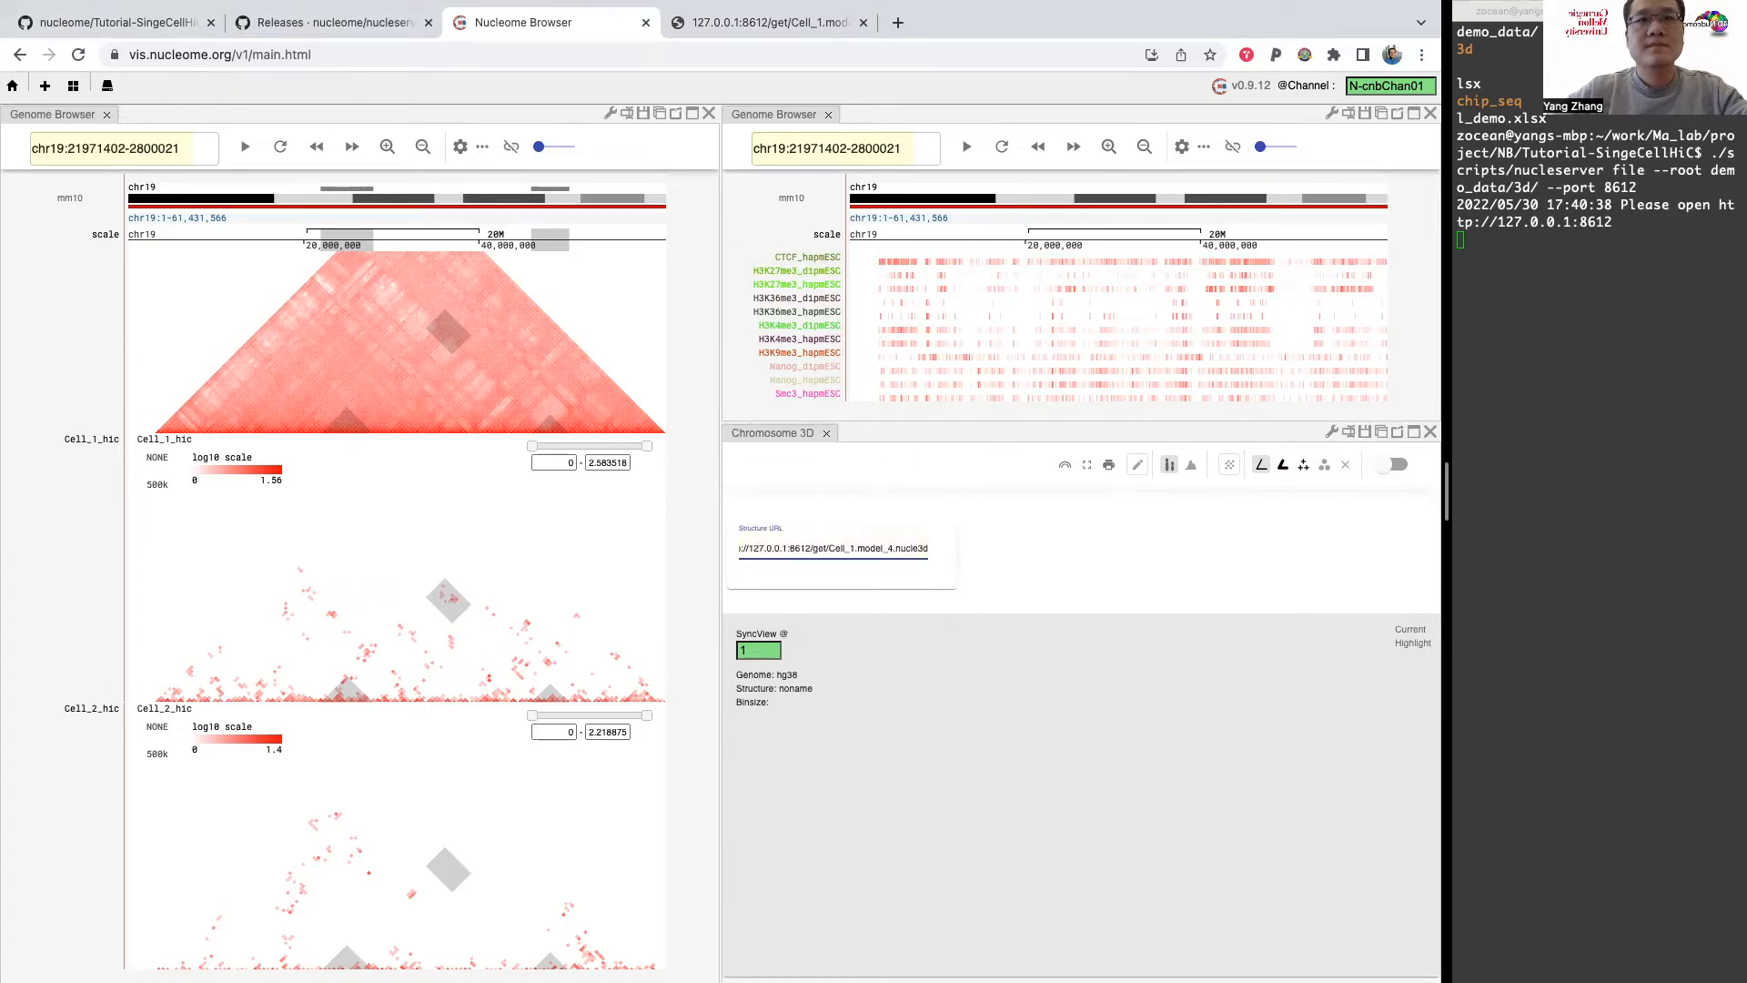
key("Return")
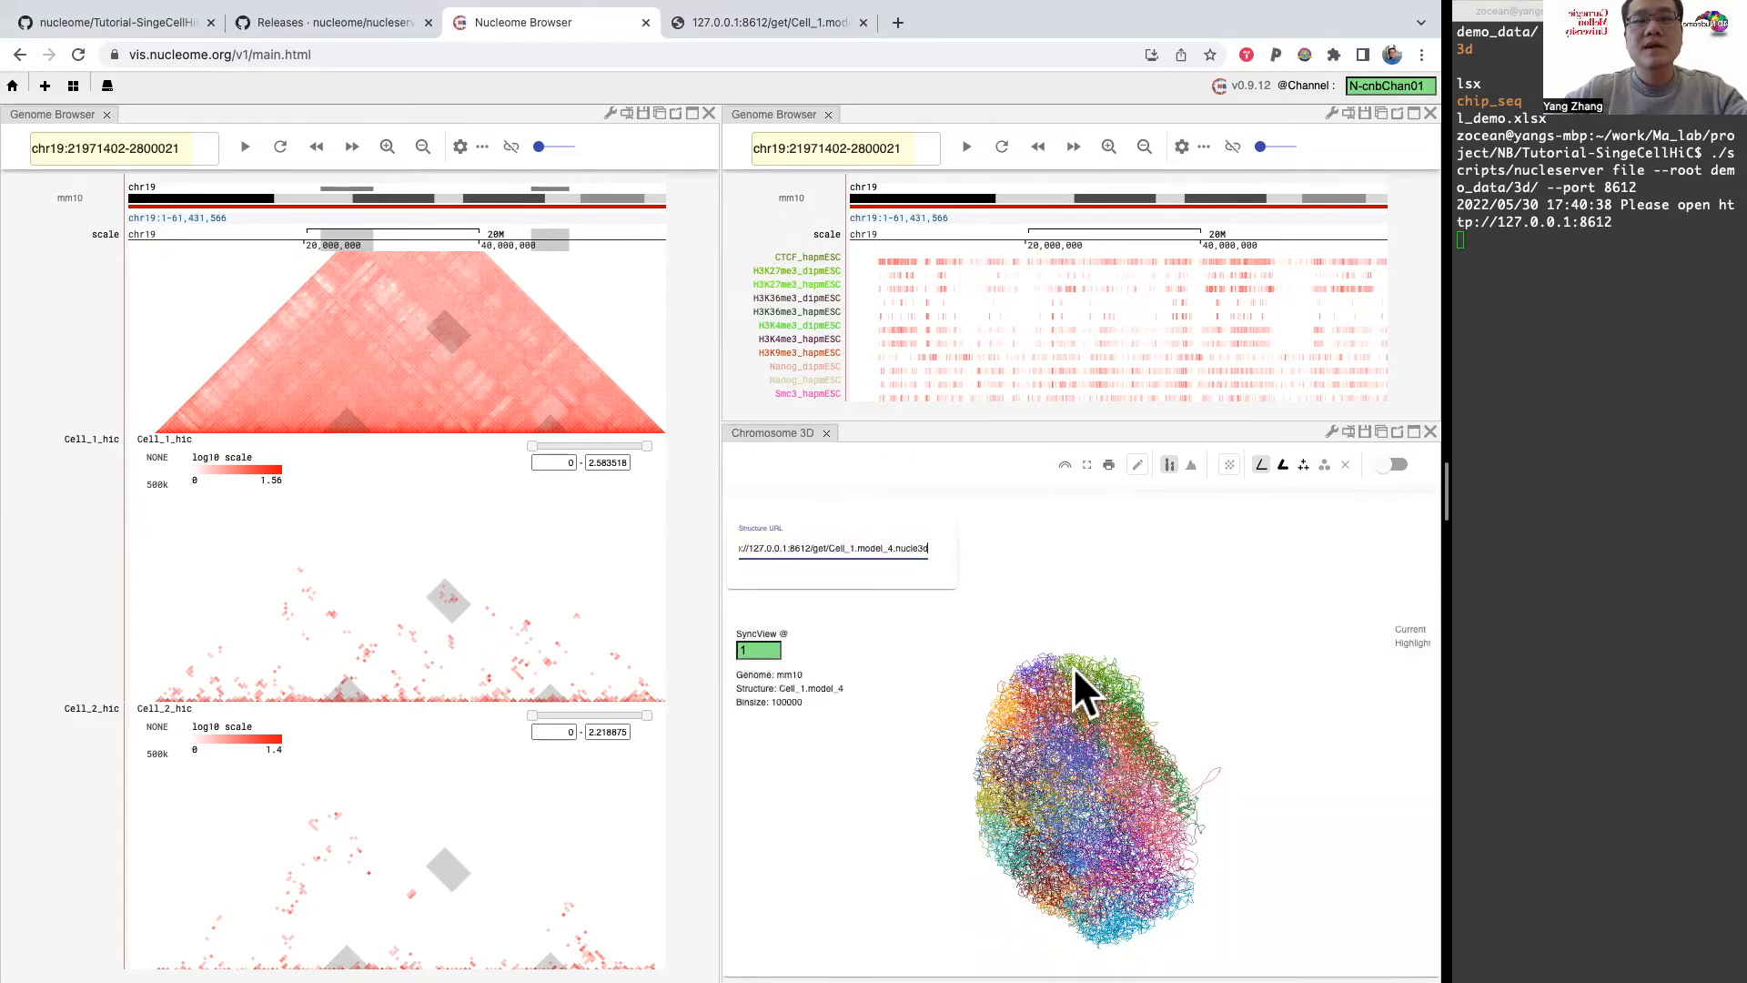
left_click_drag(1063, 790, 1112, 728)
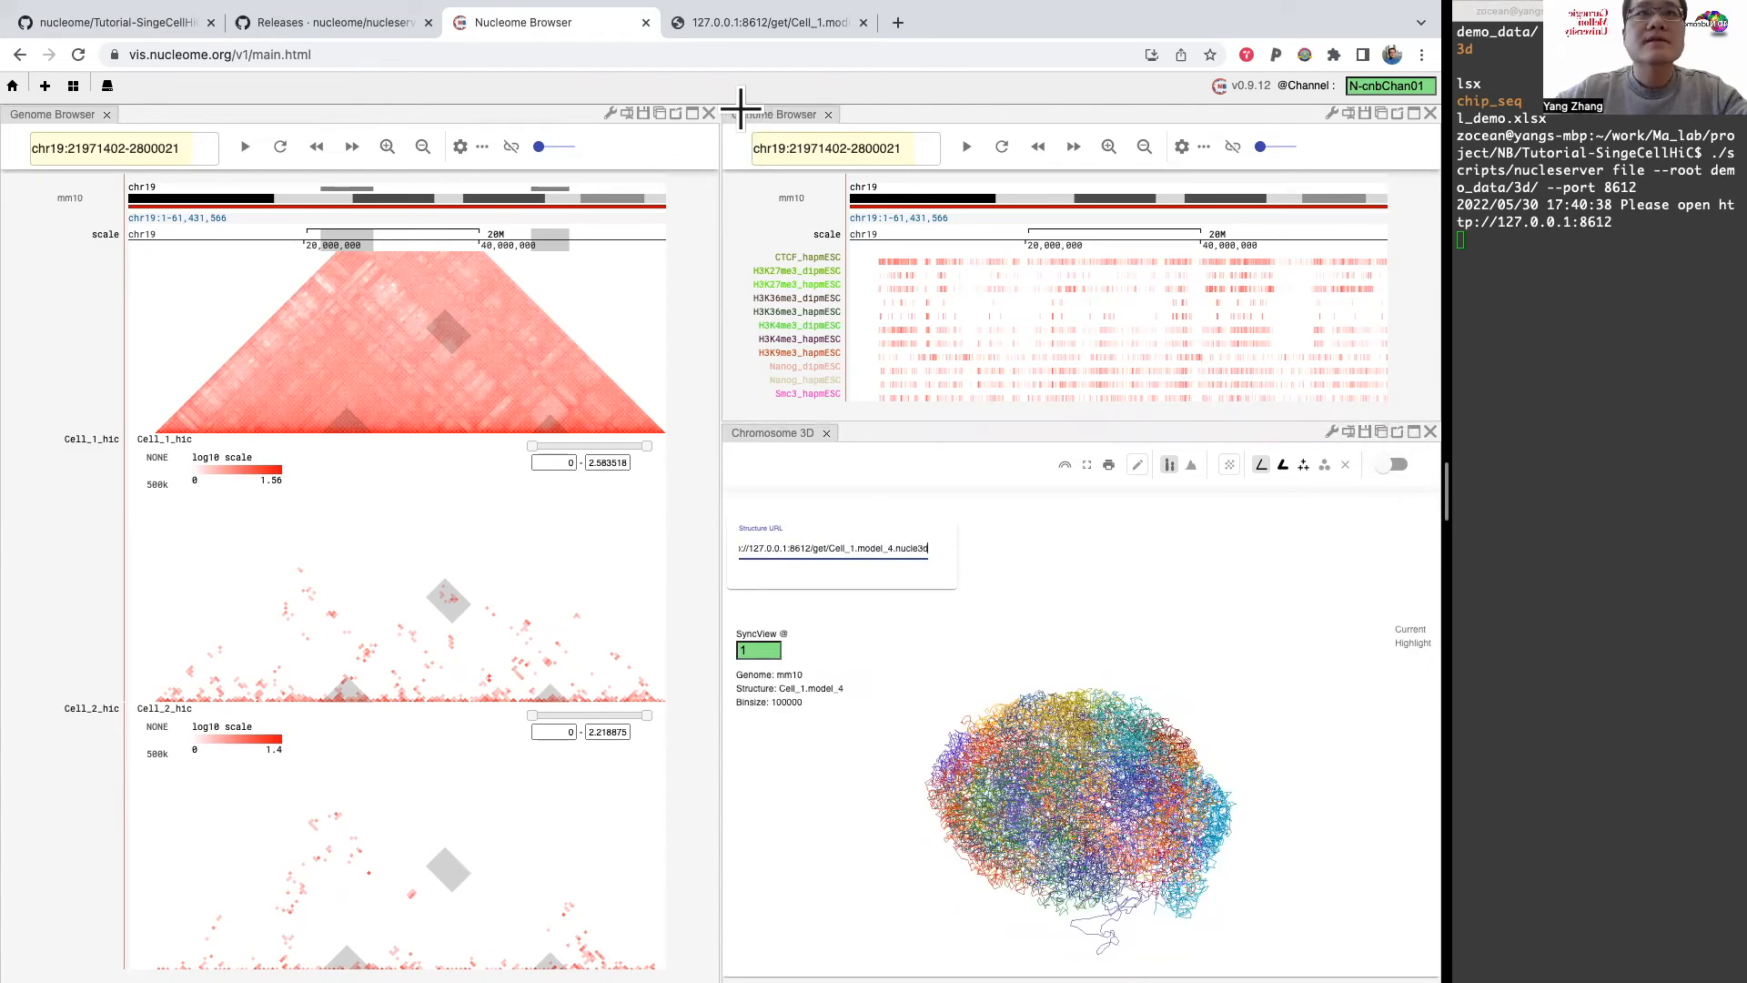
Step: Dock the ChIP-seq panel beneath the Hi-C panel, and place a duplicate of the Chromosome 3D panel beneath the original
left_click_drag(777, 125, 640, 385)
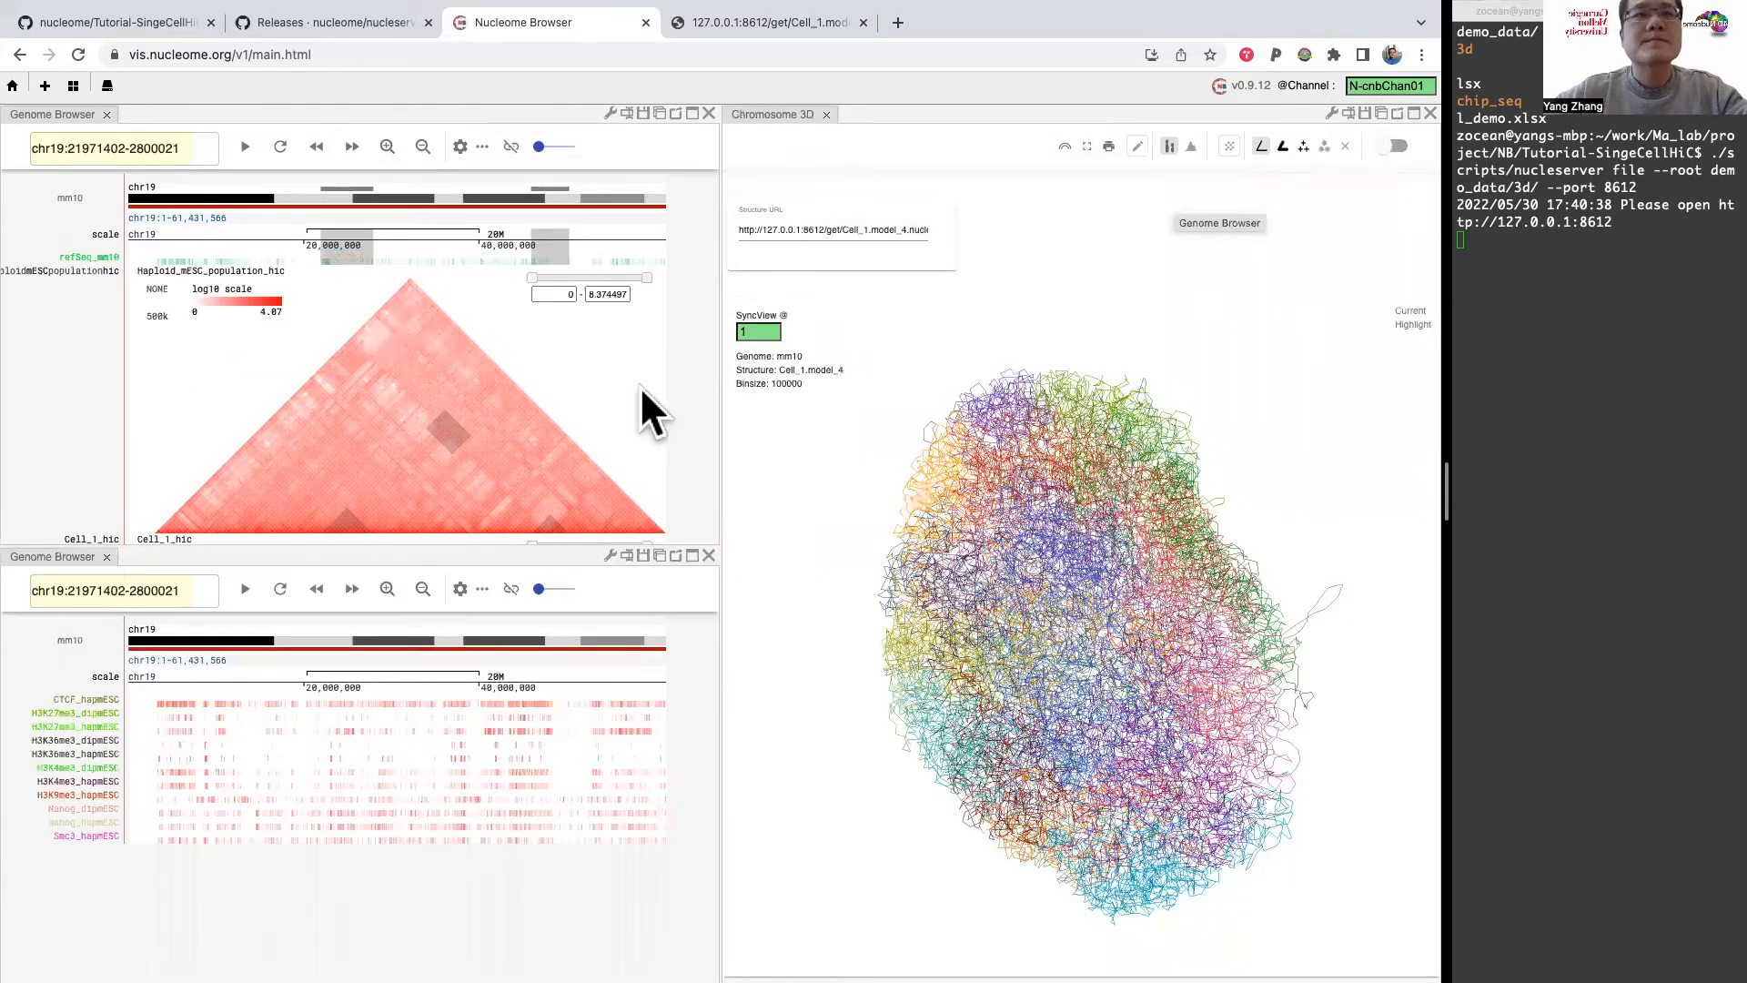
scroll(485, 320, "down", 3)
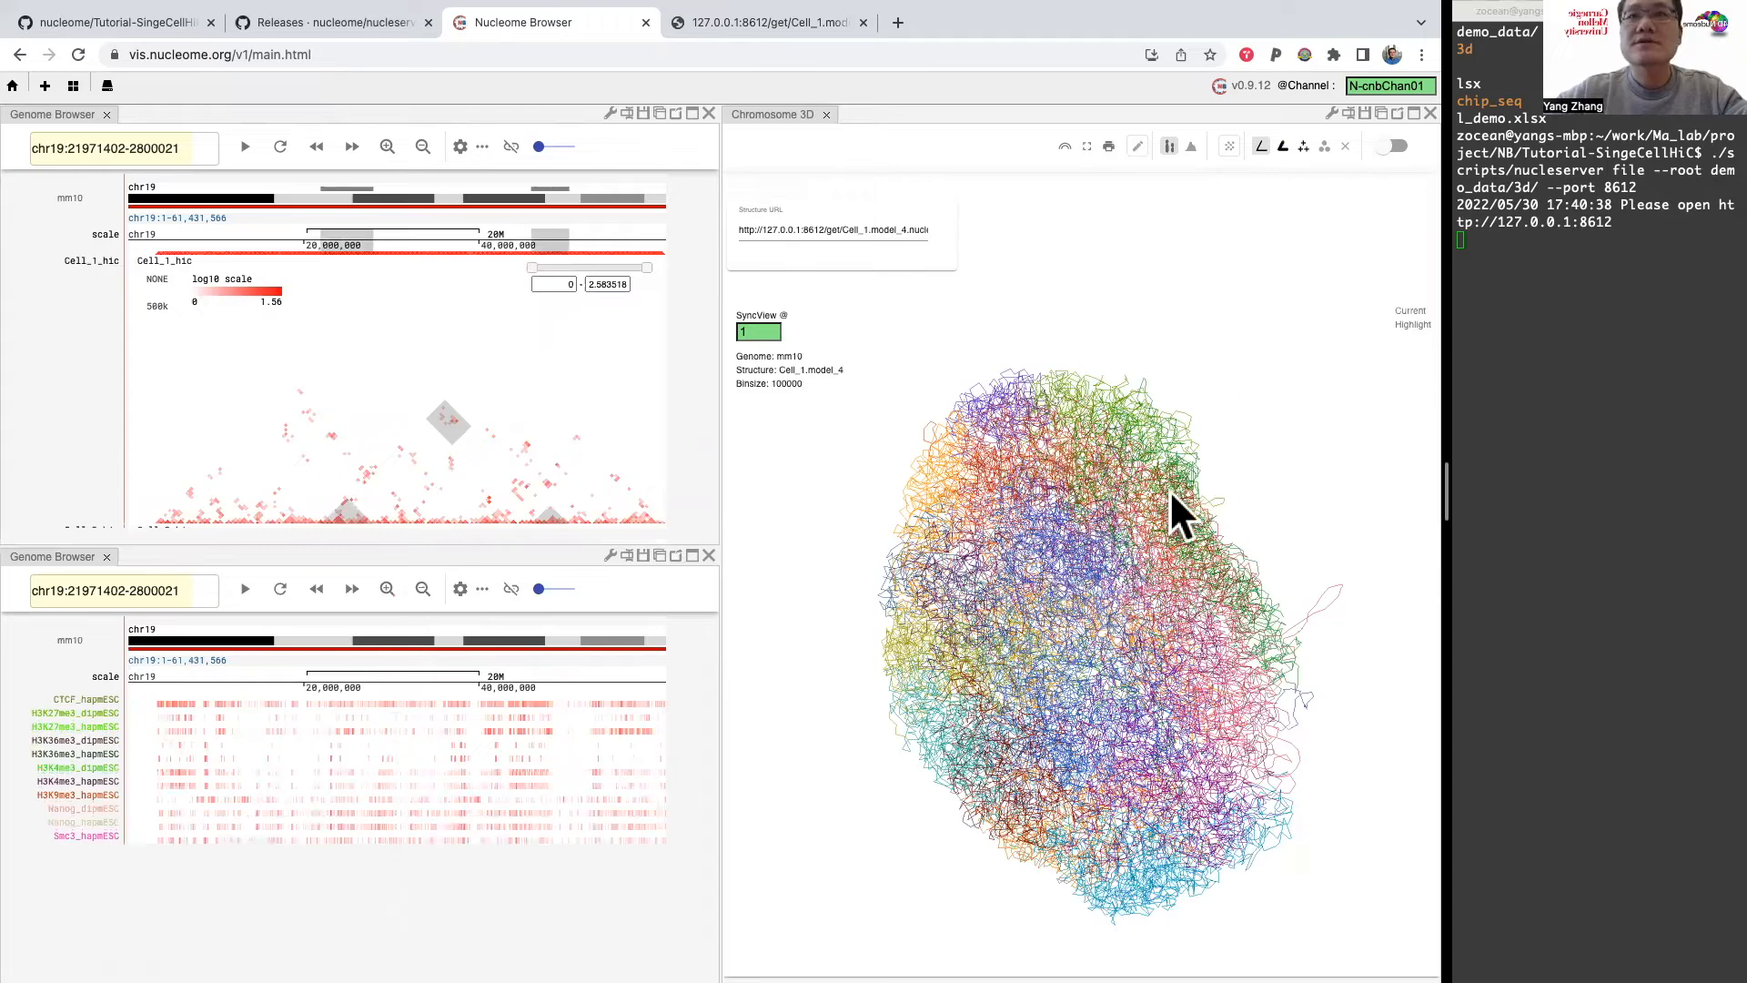
left_click(1382, 112)
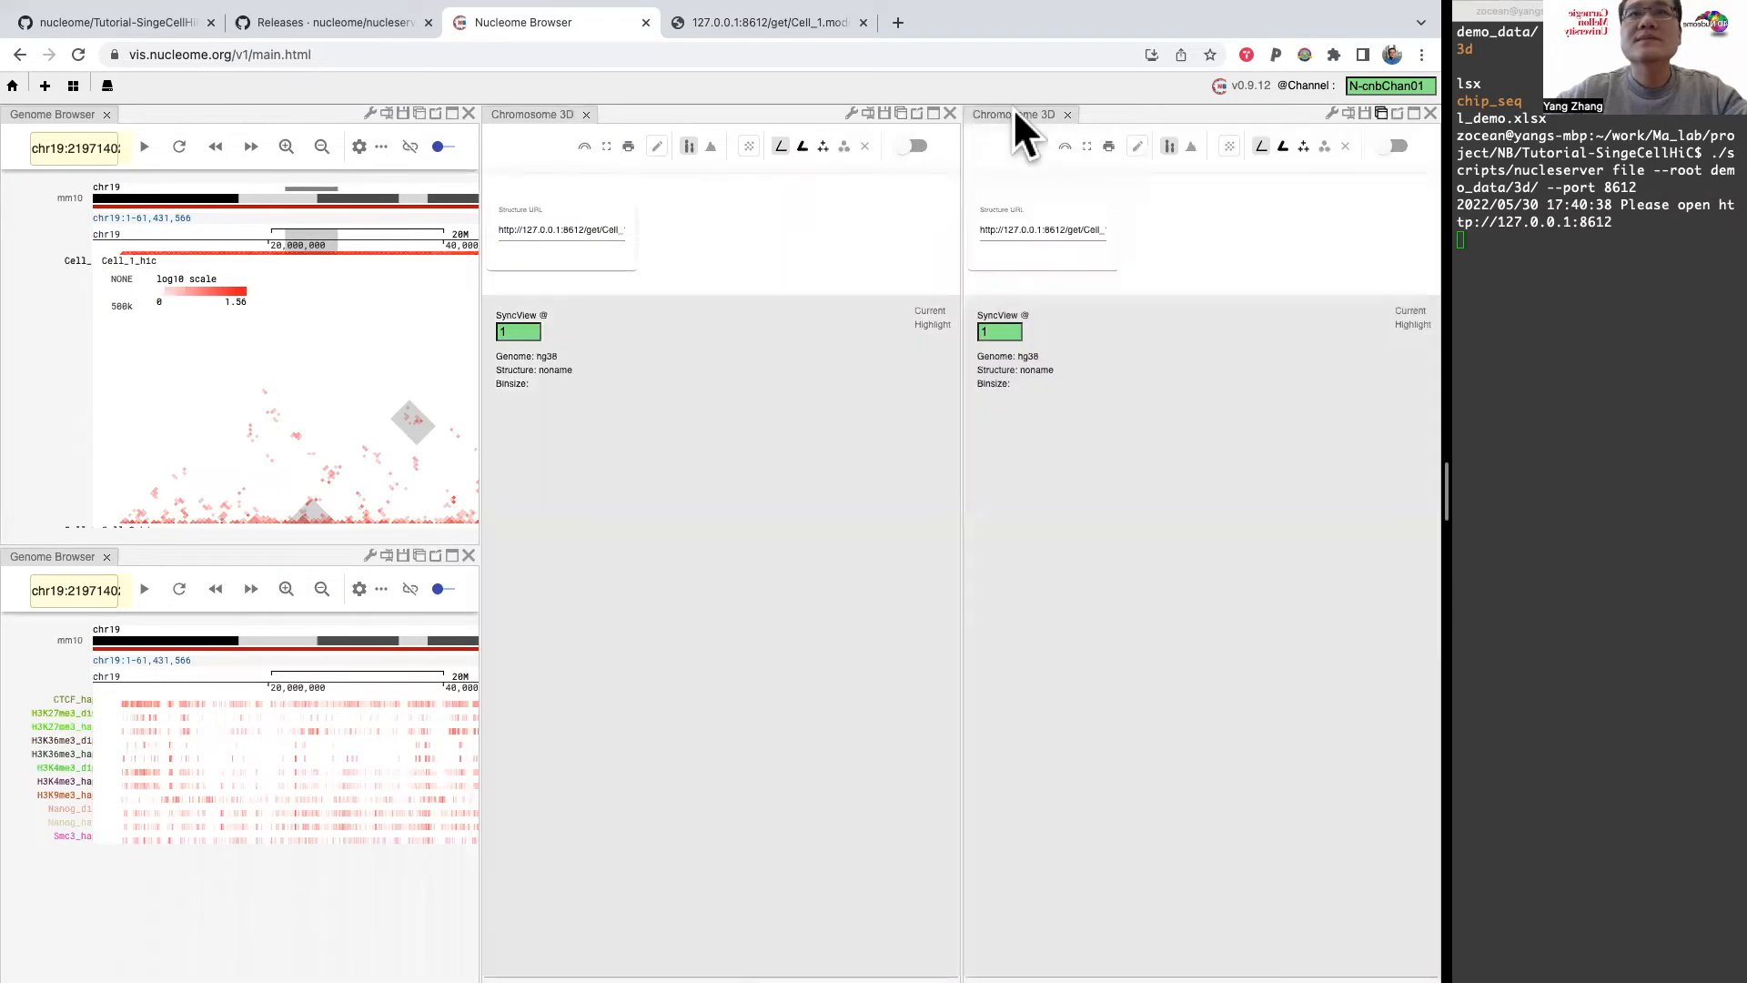
left_click_drag(863, 662, 1143, 830)
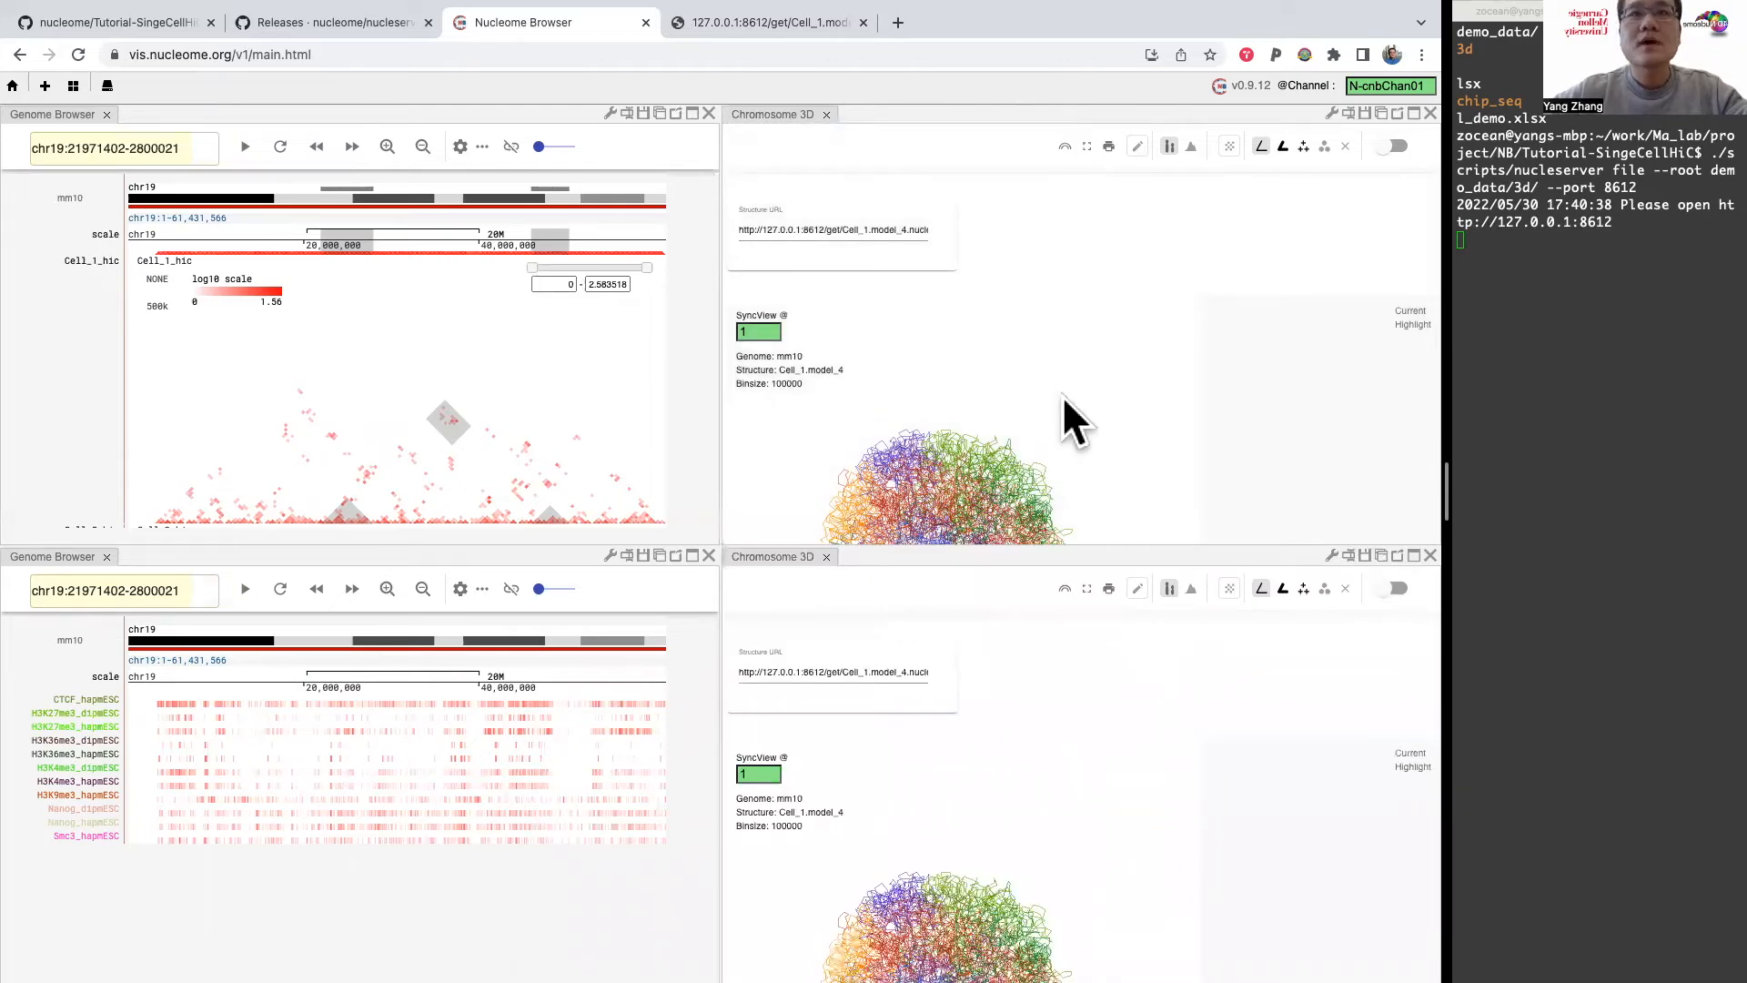
scroll(1089, 486, "up", 5)
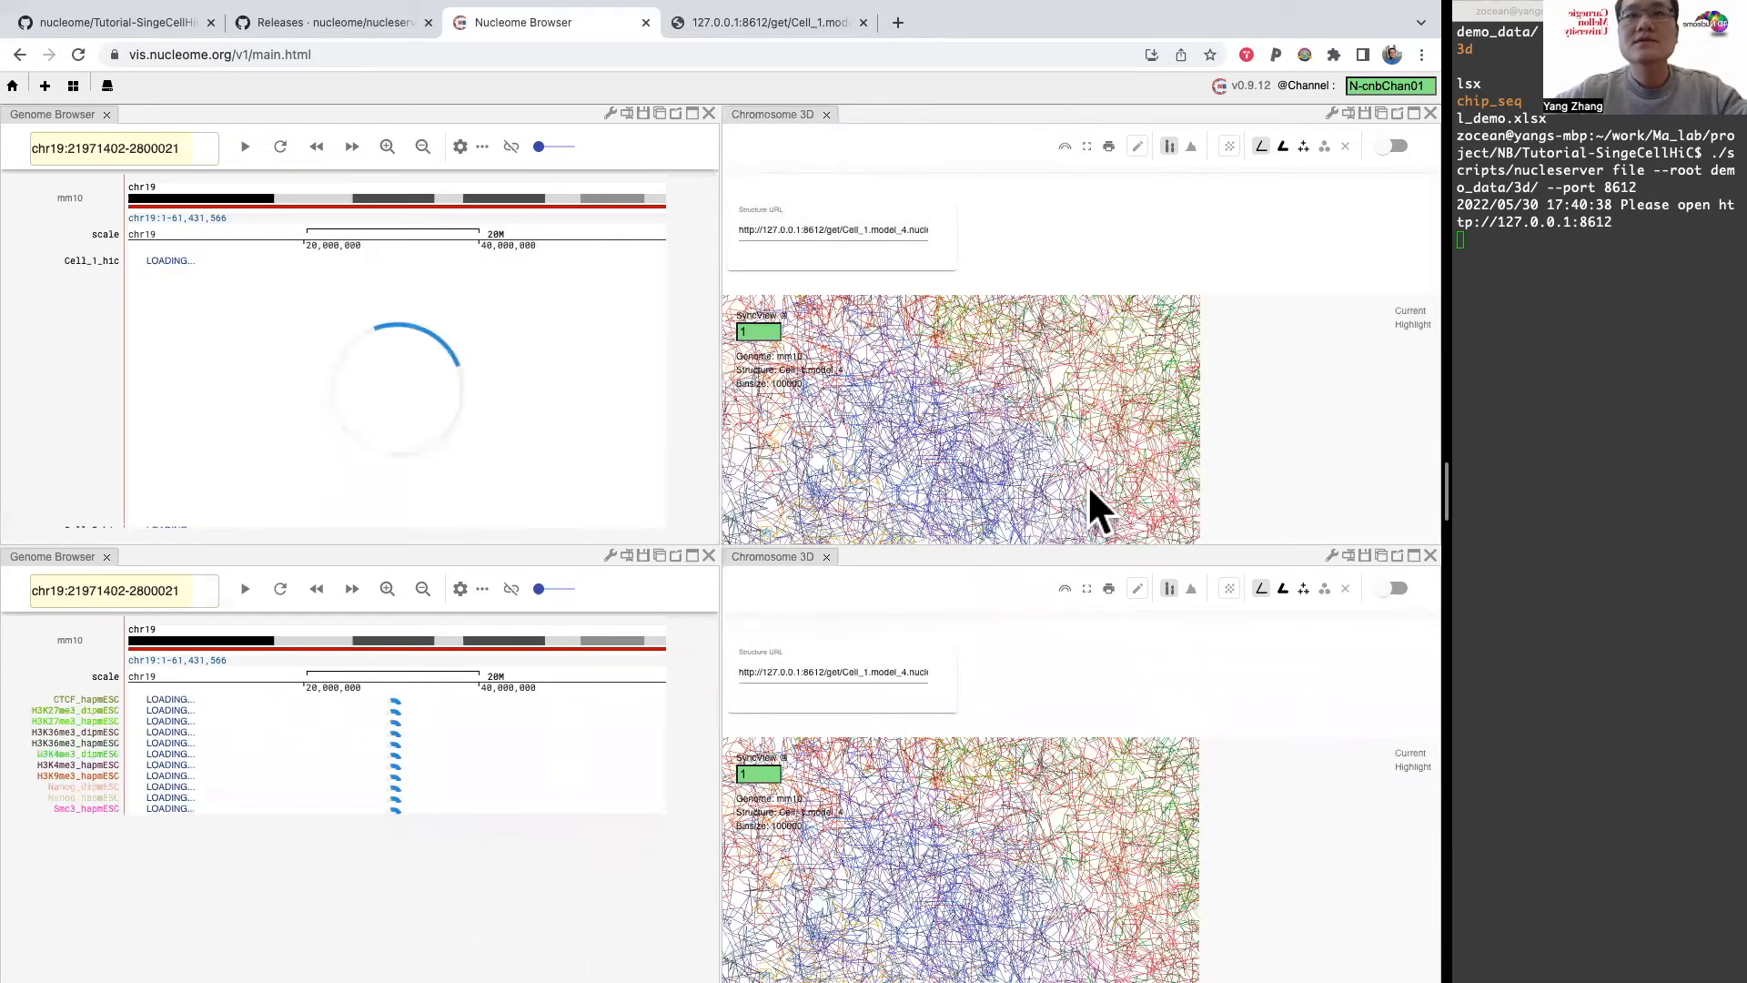
Step: Open the model list at 127.0.0.1:8612/get/ and copy the link address of Cell_2.model_4.nucle3d
left_click(739, 18)
left_click(246, 55)
left_click(655, 54, "shift")
key("BackSpace")
key("Return")
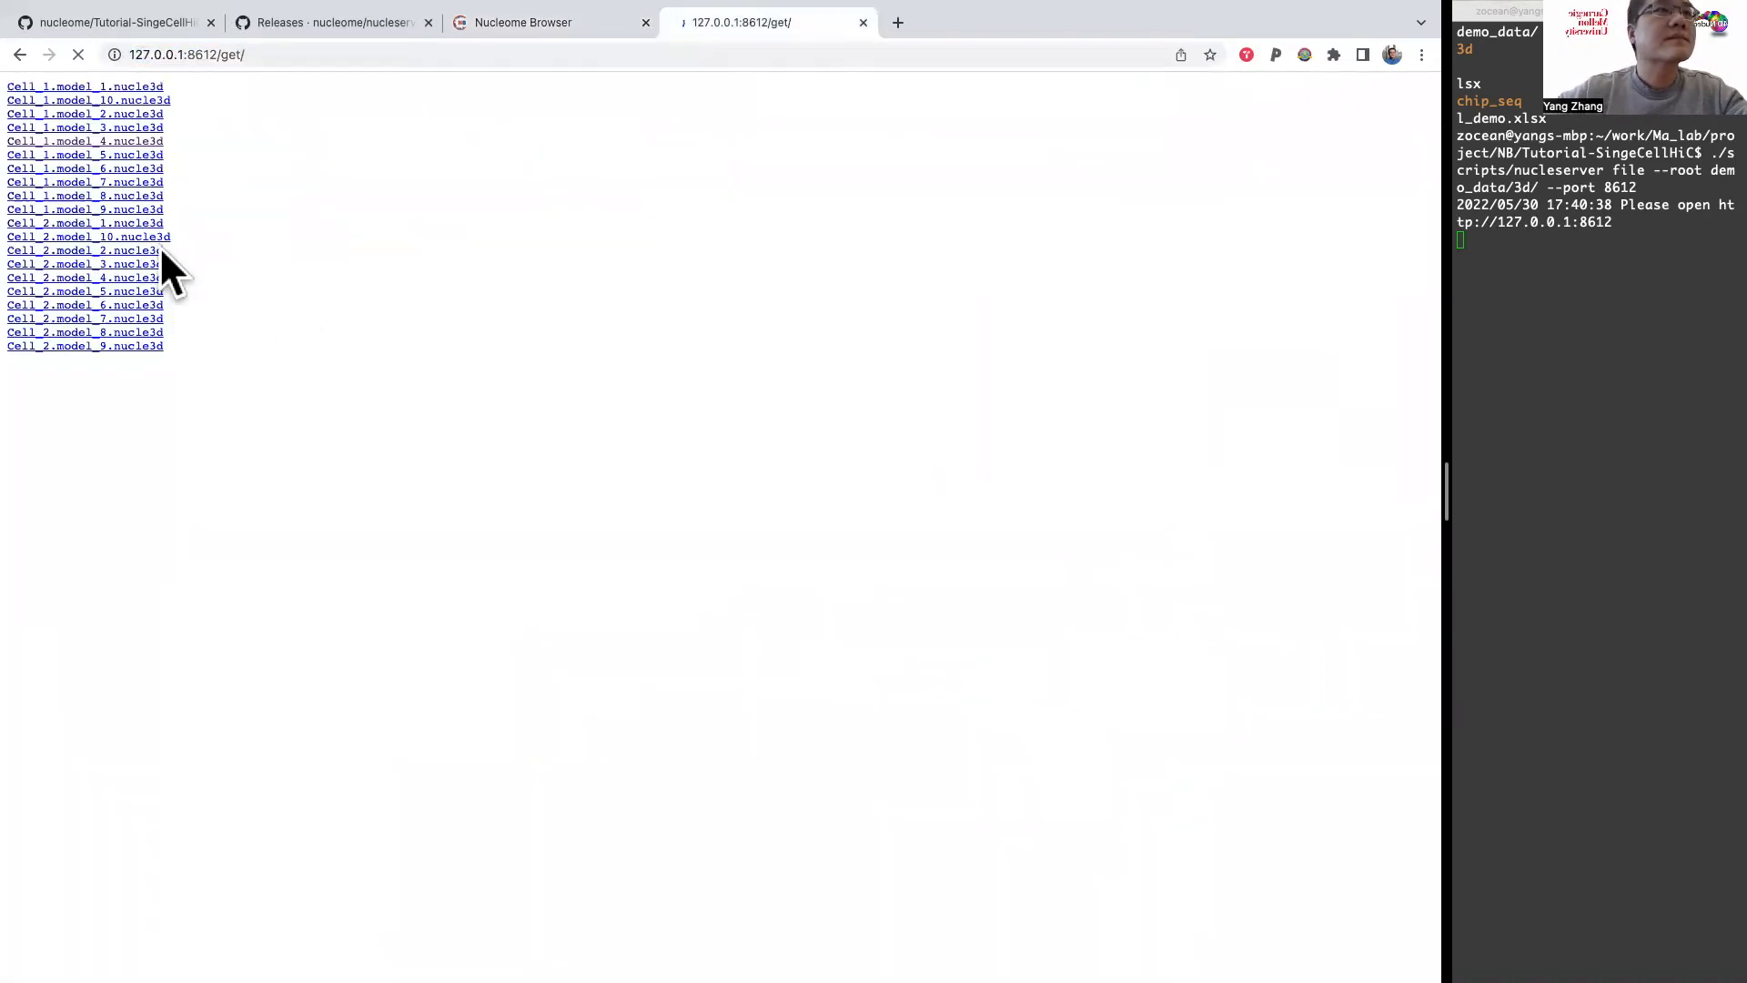
right_click(74, 278)
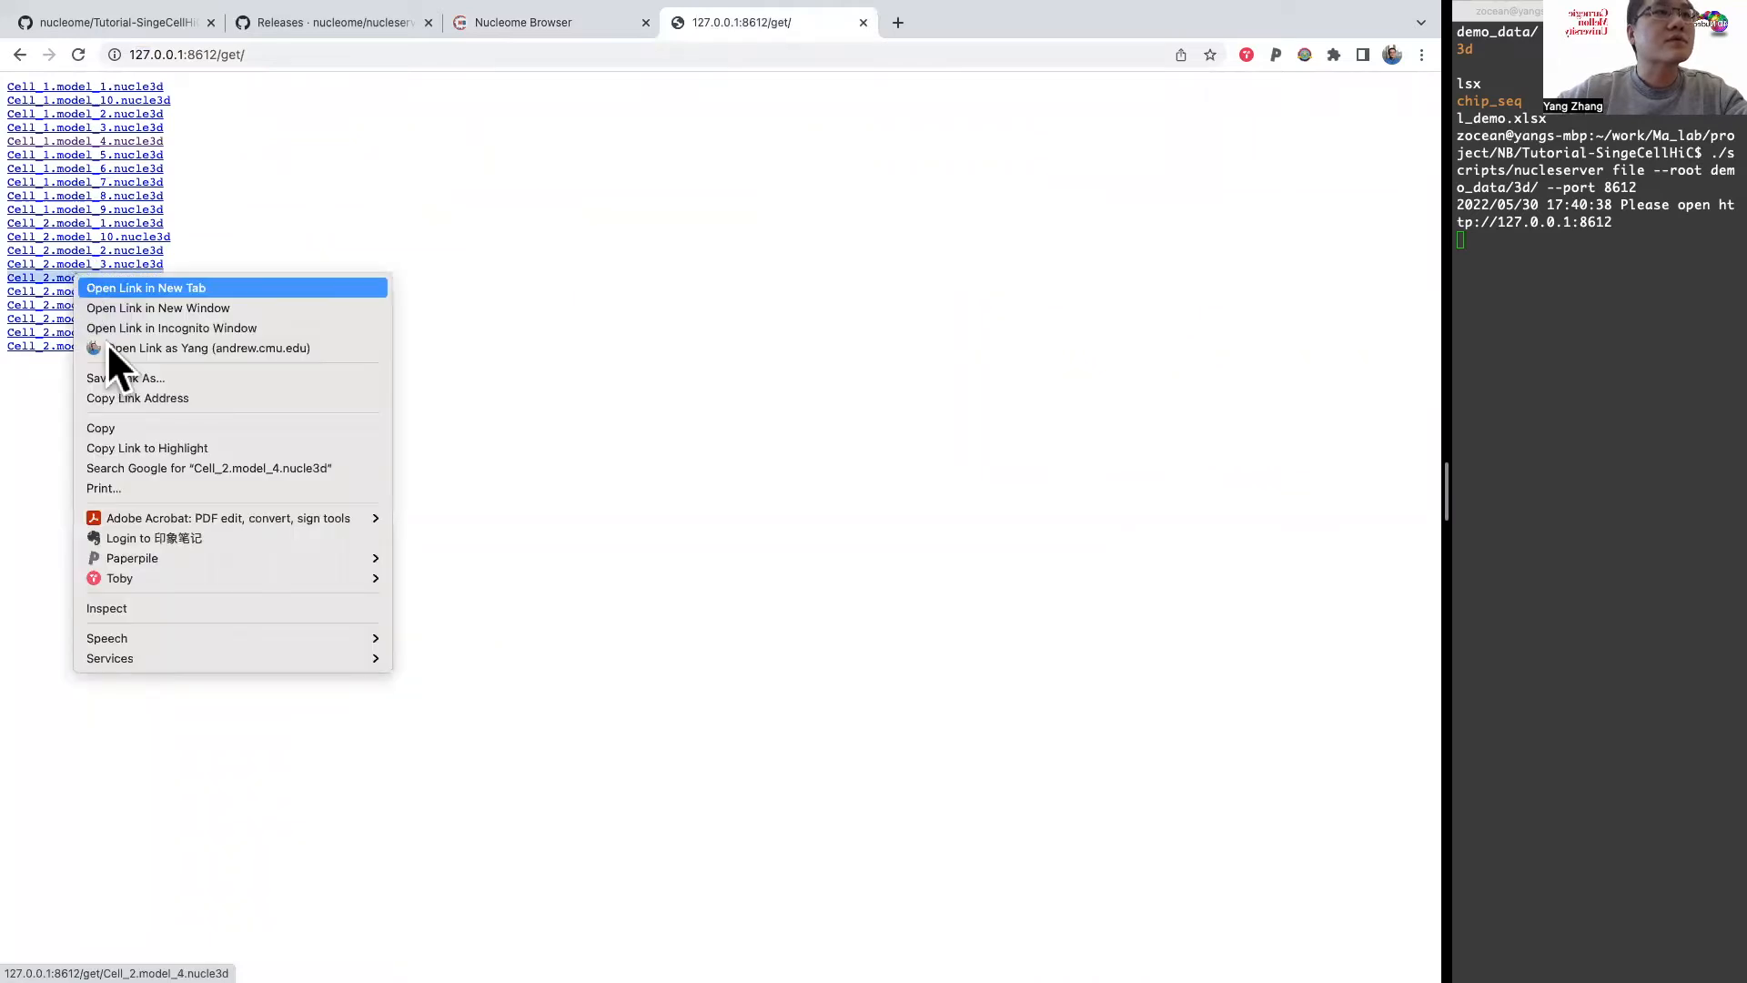
left_click(151, 398)
Step: Back in Nucleome Browser, load the copied Cell_2.model_4.nucle3d address as the duplicate Chromosome 3D panel's Structure URL
left_click(564, 69)
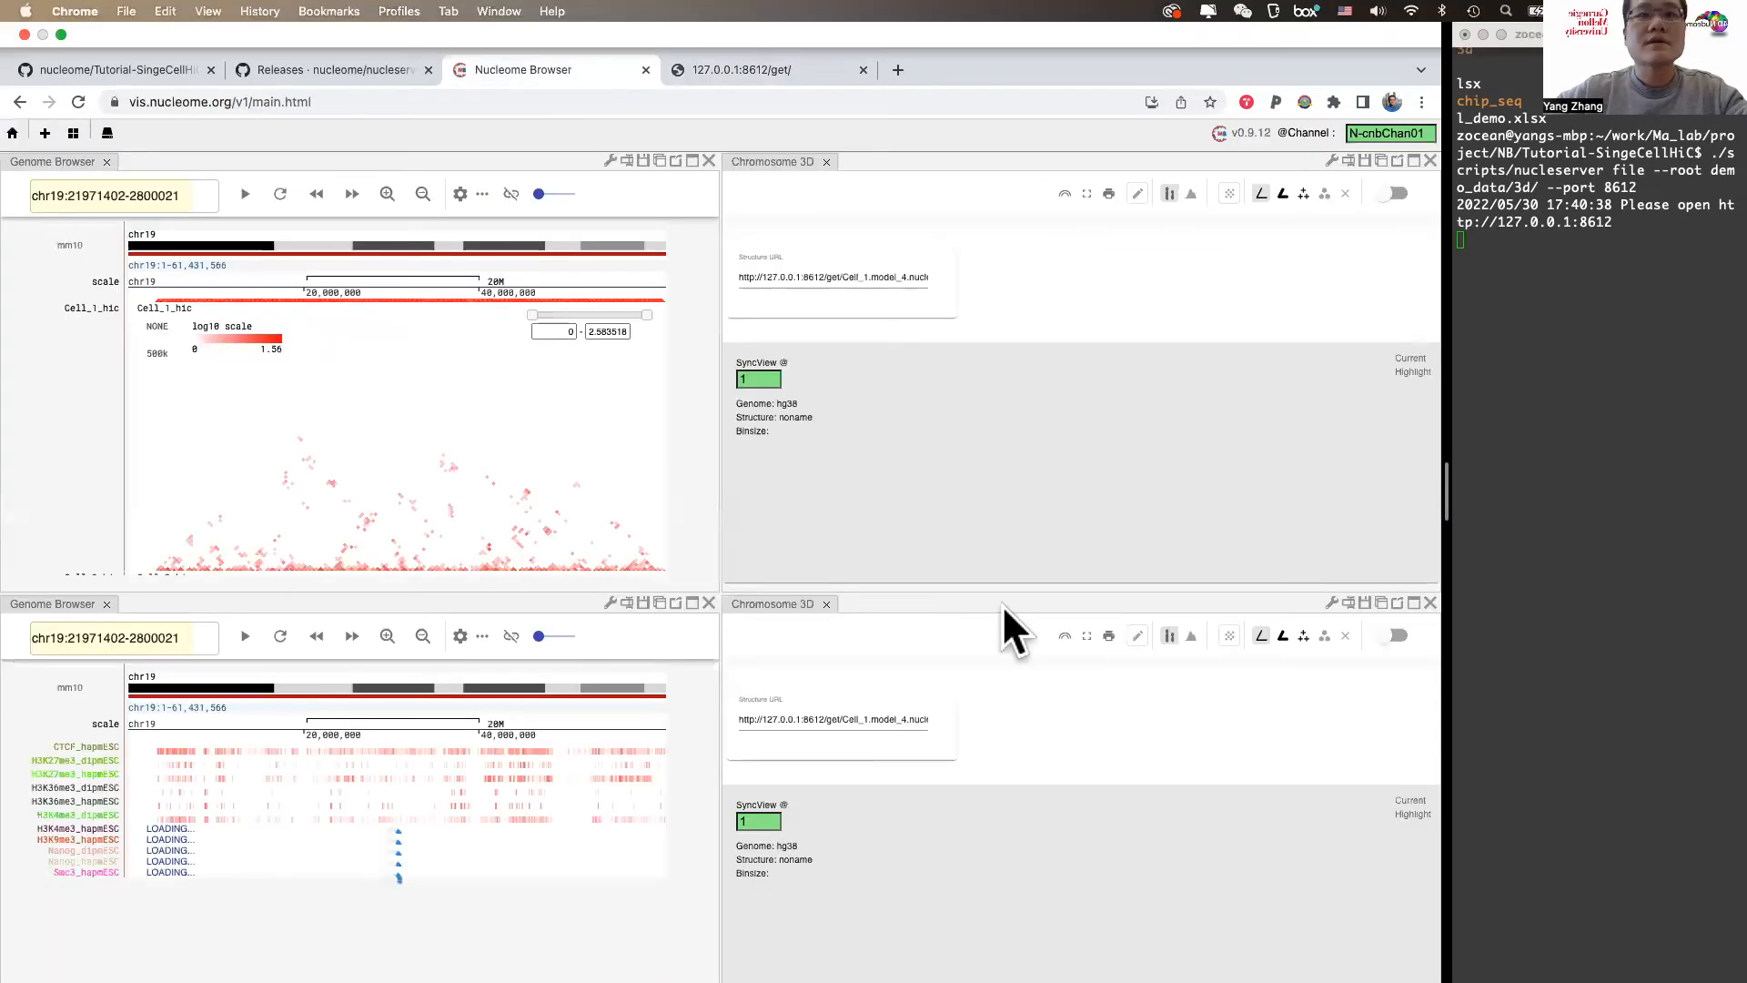
left_click(901, 668)
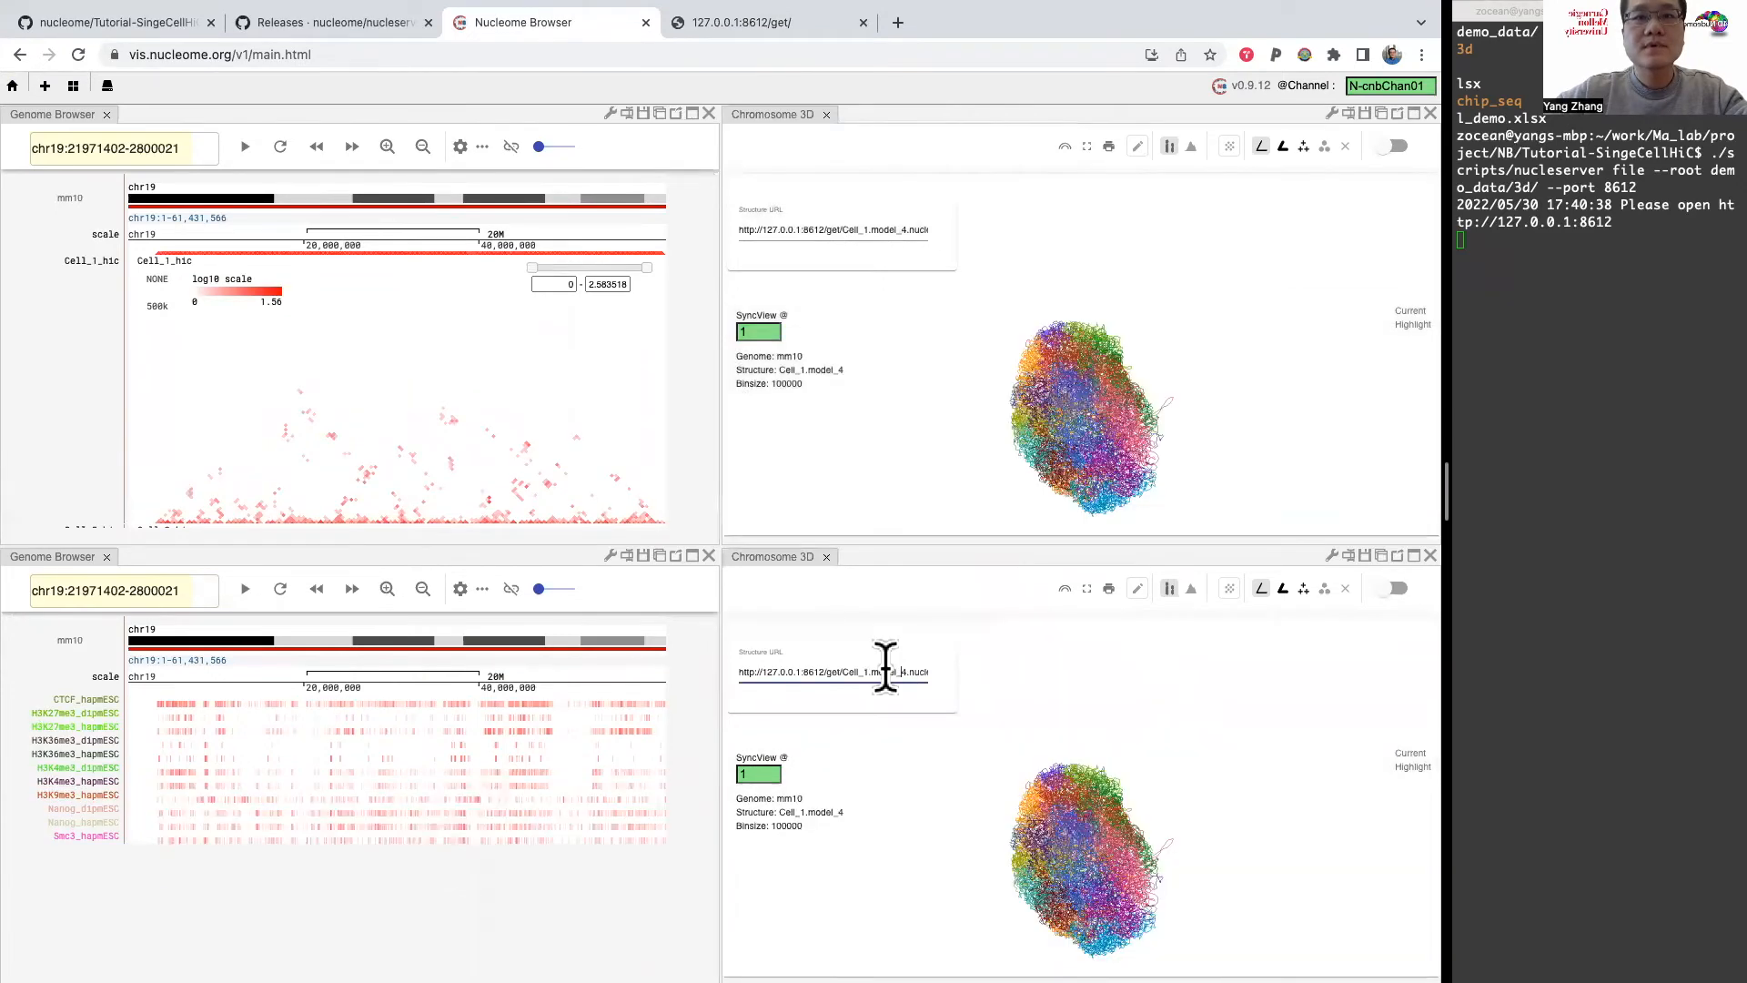
key("super+a")
key("super+v")
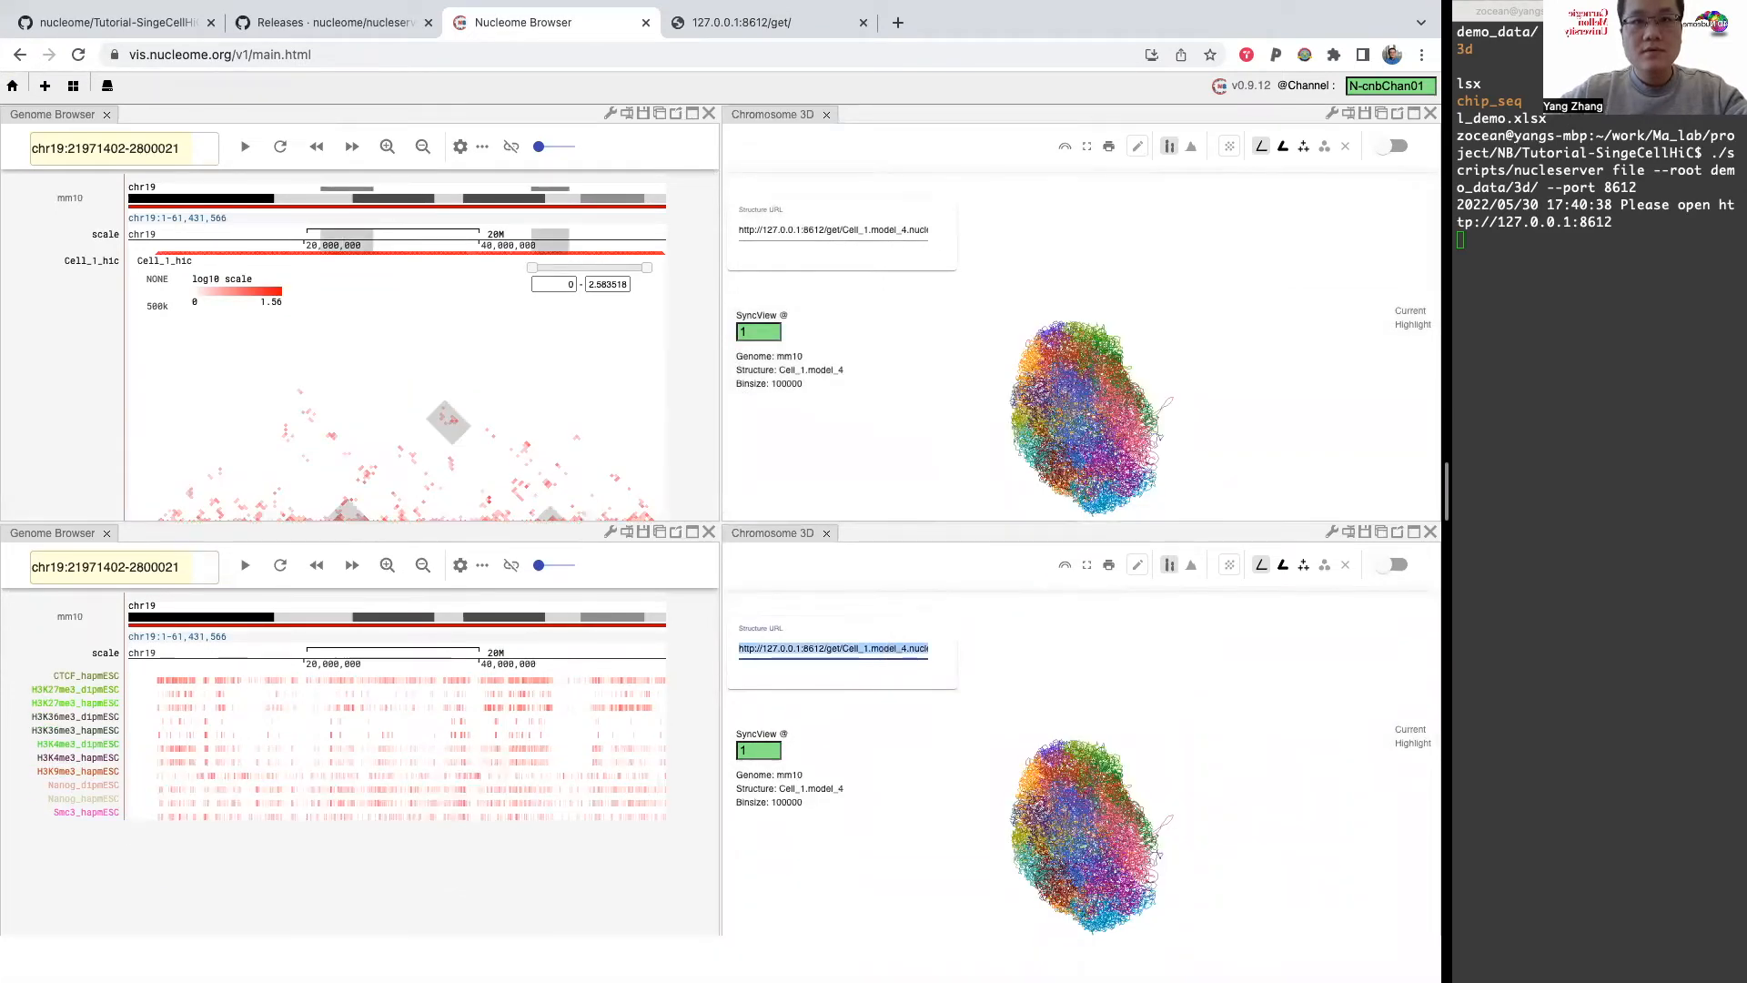
key("Return")
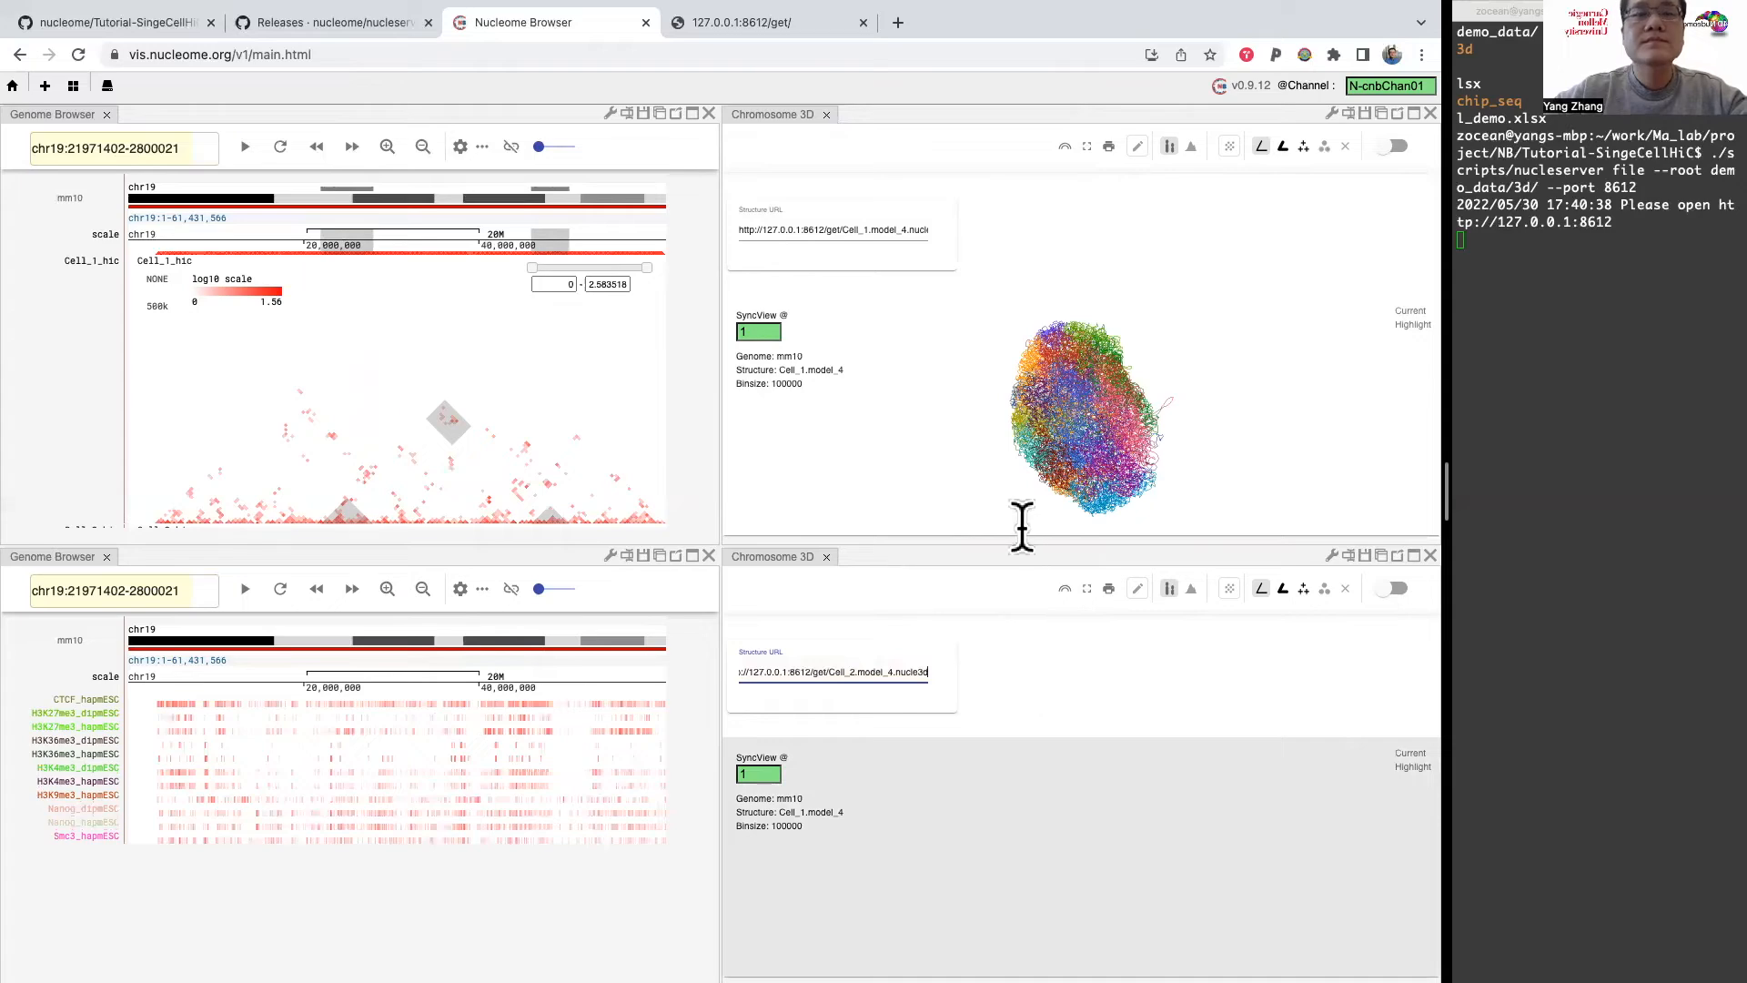
Step: Rotate the synchronized Cell_1 and Cell_2 models to compare their views
left_click_drag(1095, 431, 1013, 371)
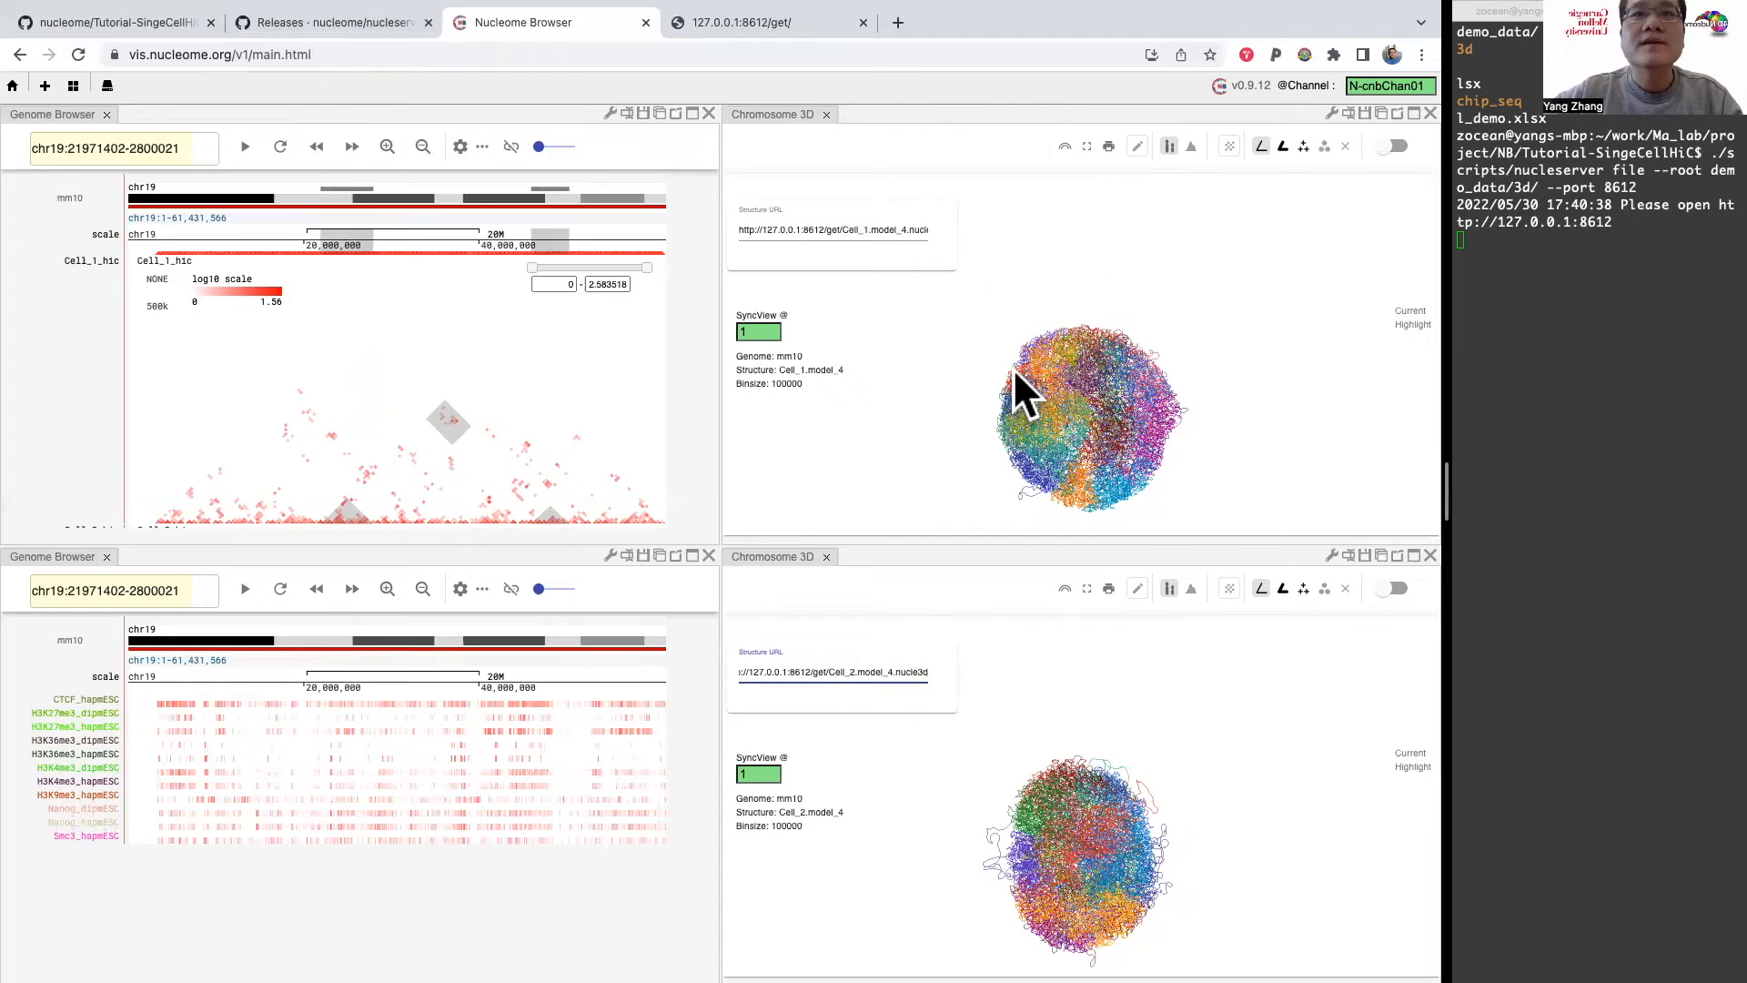
left_click_drag(1024, 828, 1096, 792)
left_click_drag(1069, 373, 1080, 335)
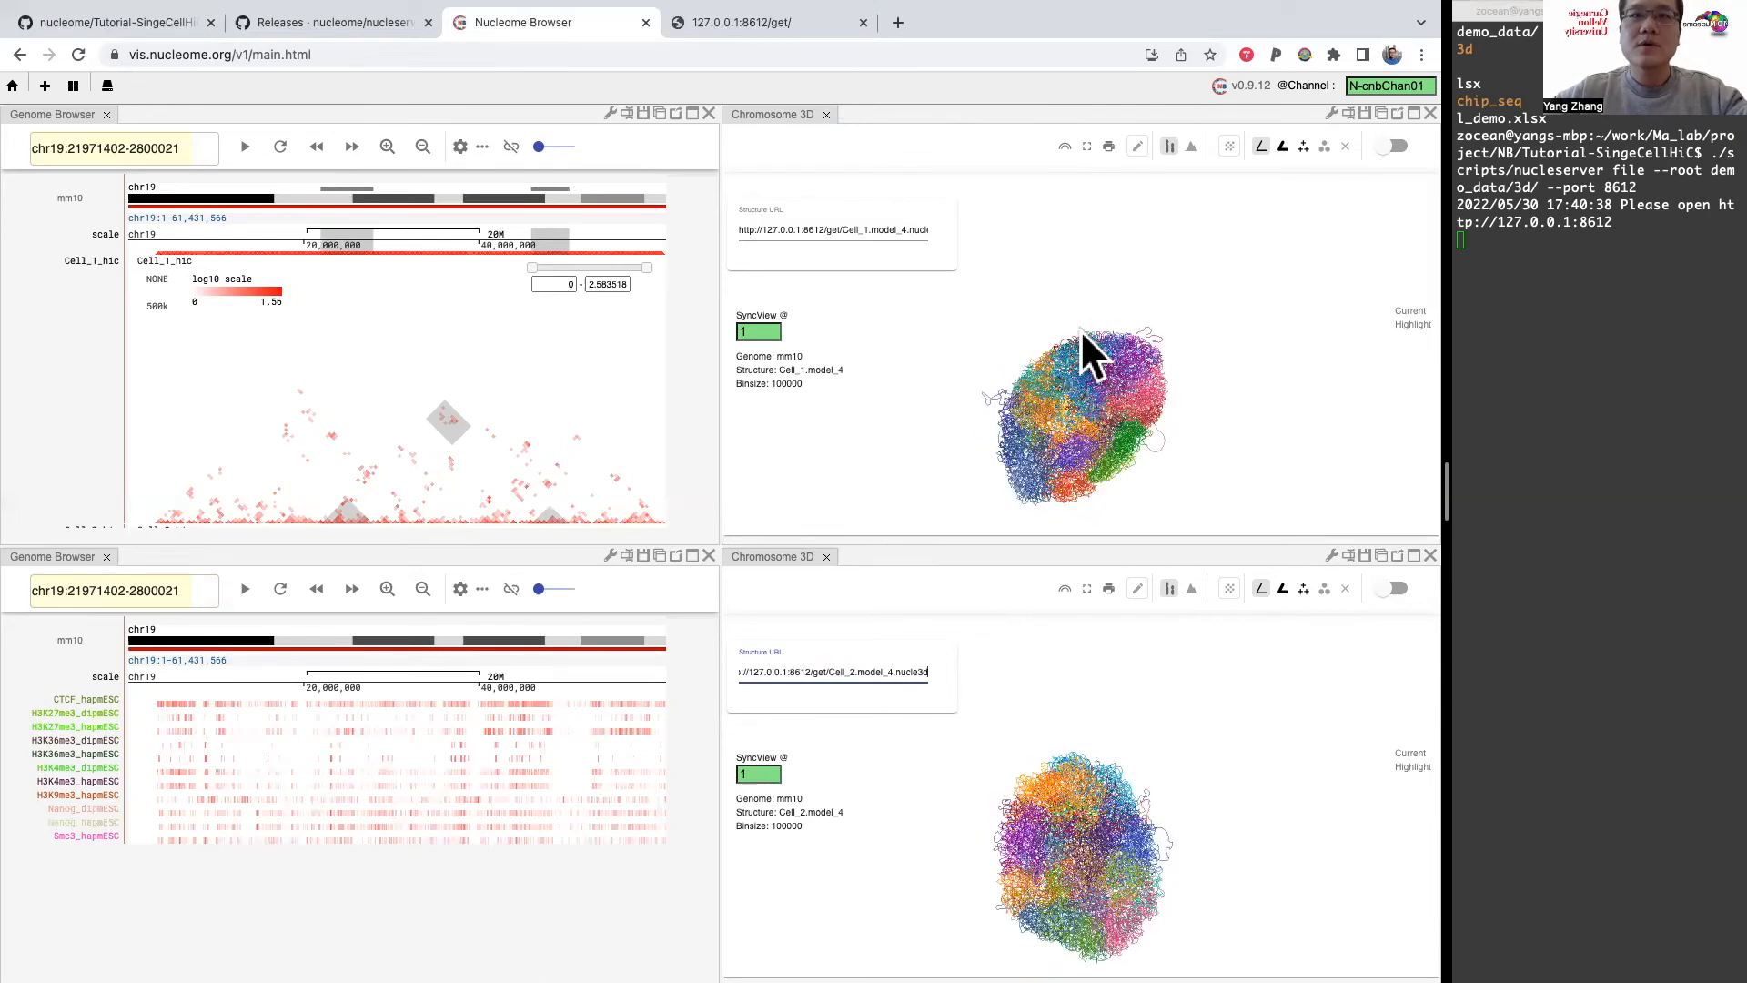
Step: Set the Cell_2 panel's SyncView value to 2 and rotate the two 3D models independently
left_click(751, 775)
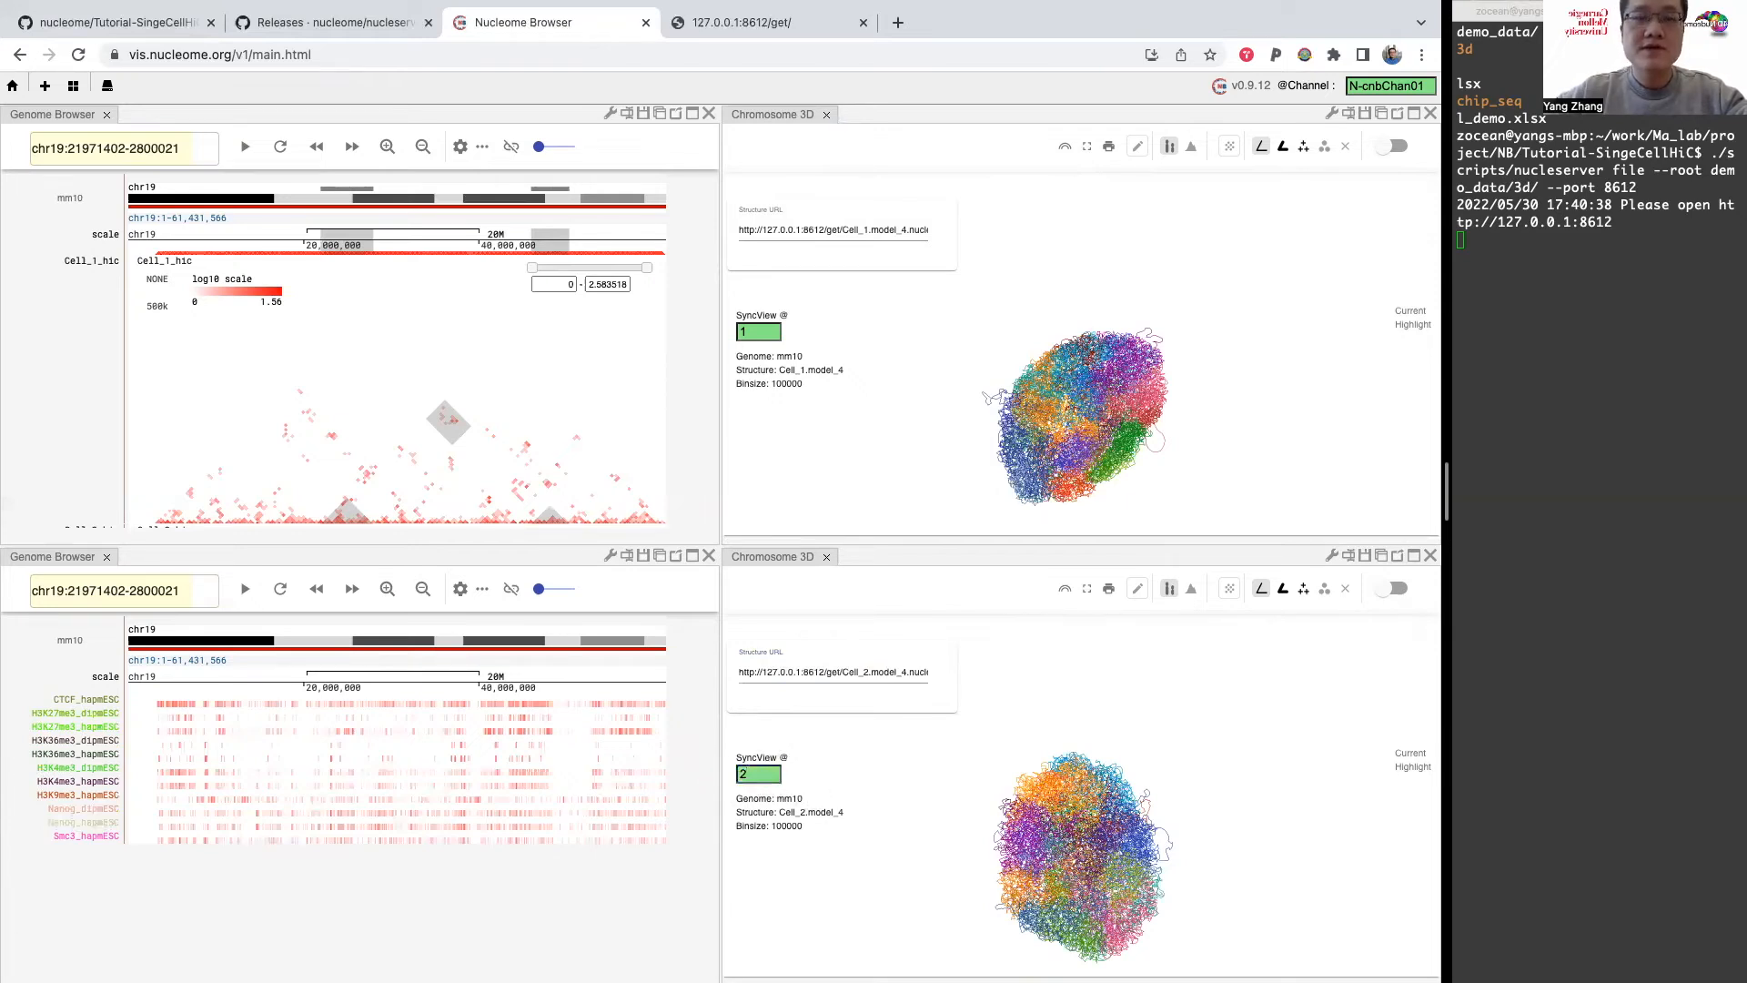
left_click_drag(1128, 872, 1083, 755)
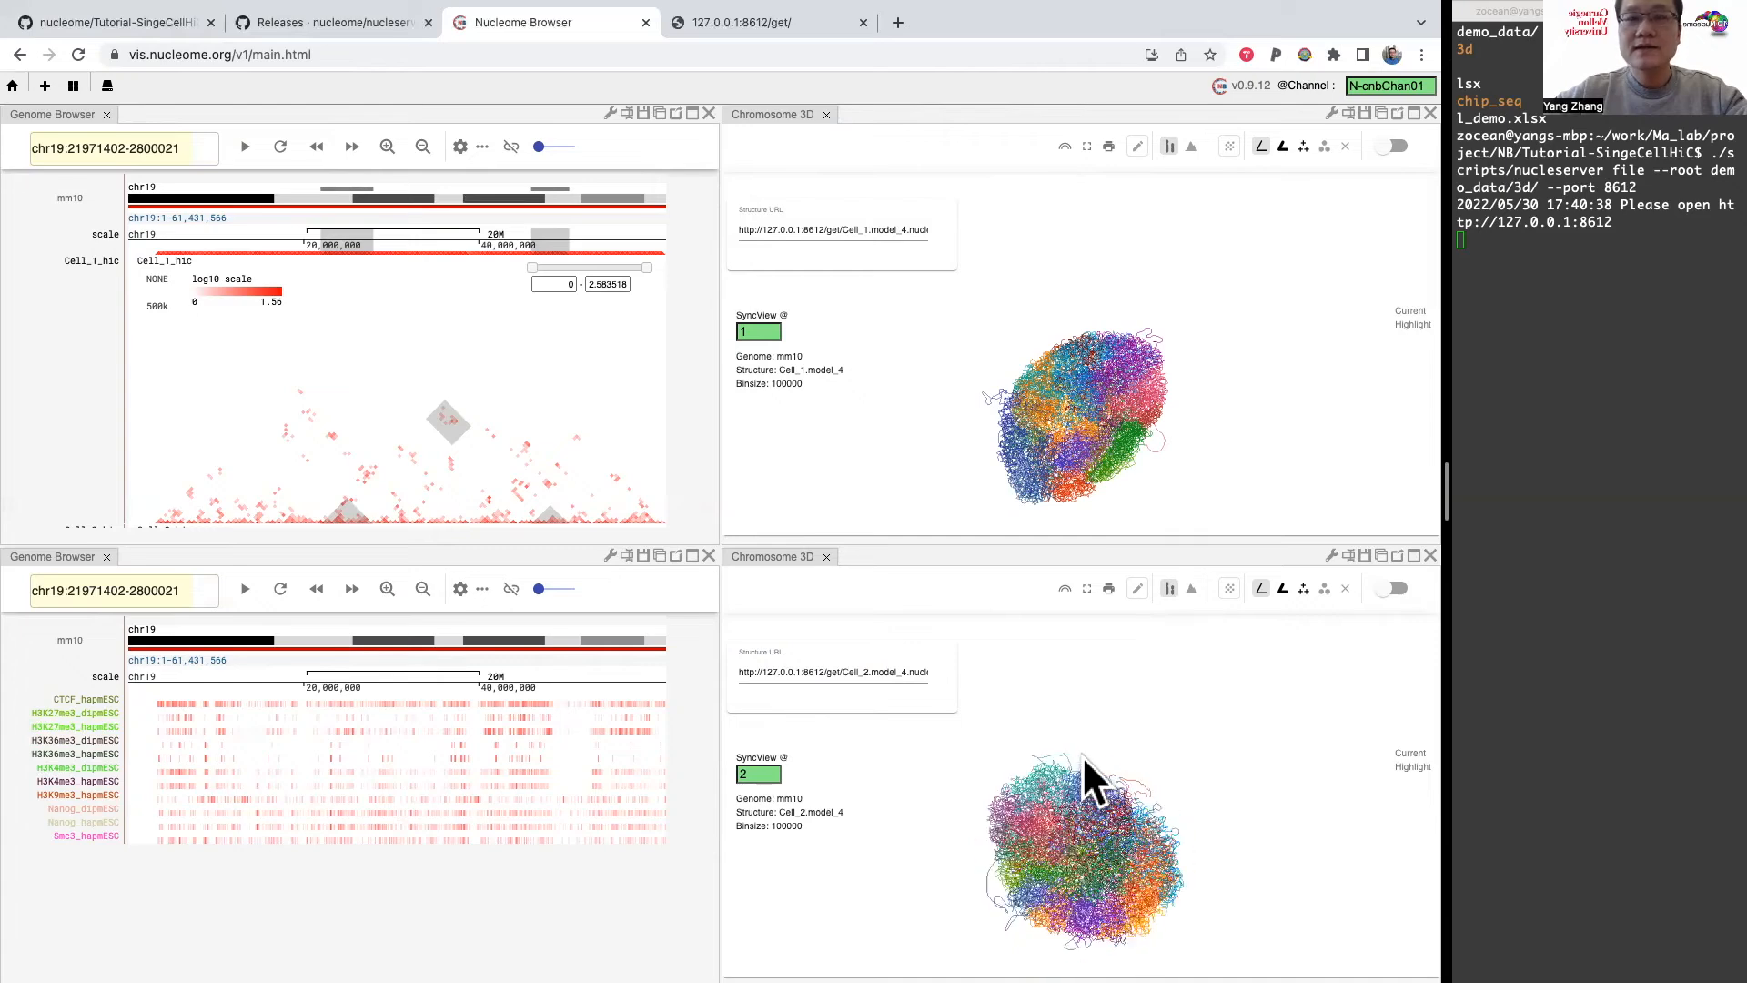
left_click_drag(1106, 347, 947, 391)
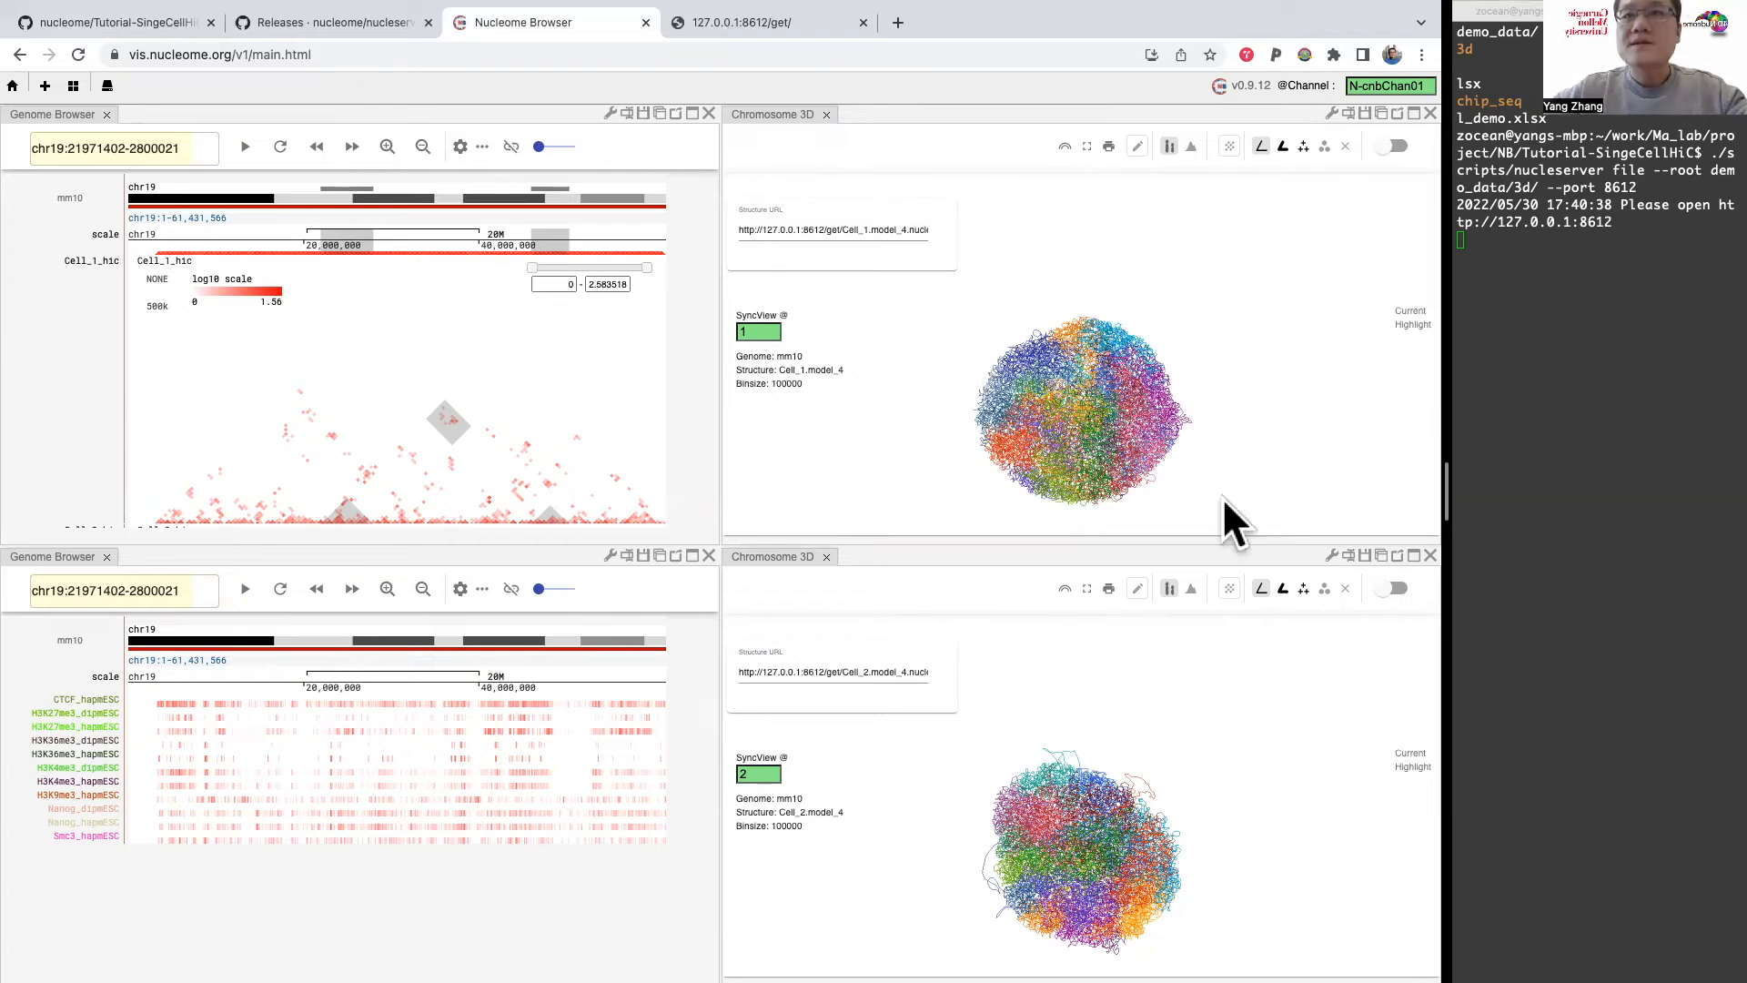
Step: Fade the whole structure in both Chromosome 3D panels and enable the accompanying pencil option in each
left_click(1394, 146)
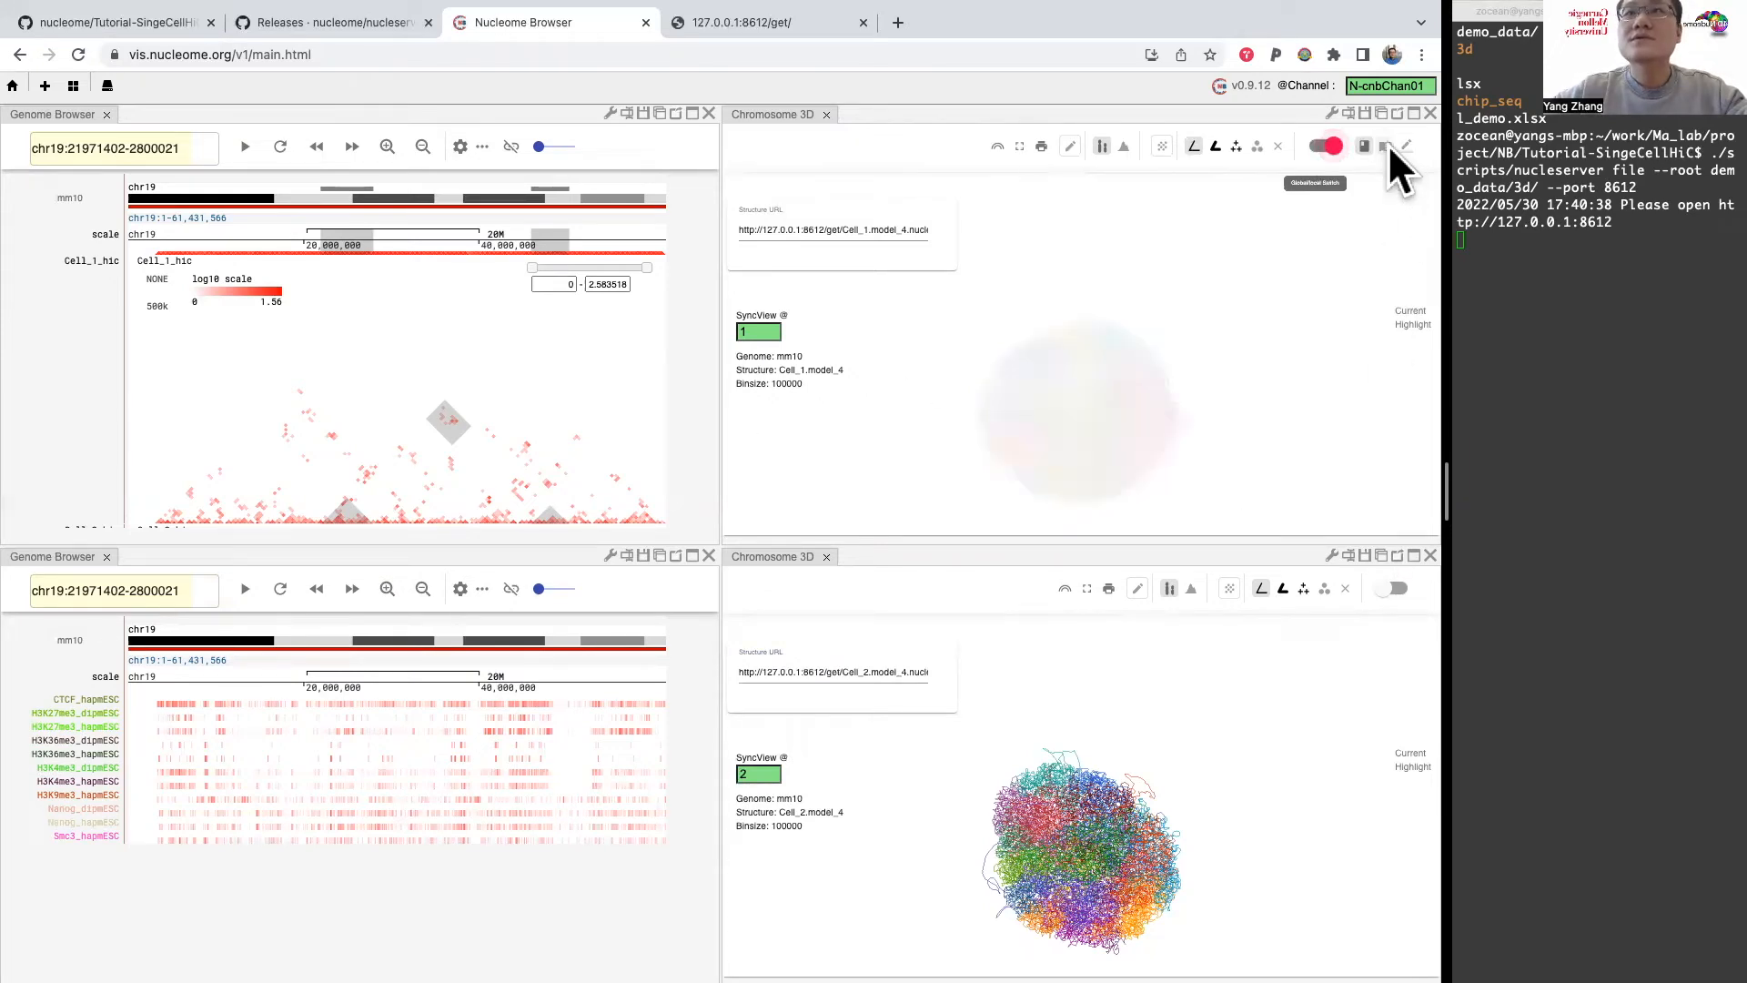
left_click(1388, 588)
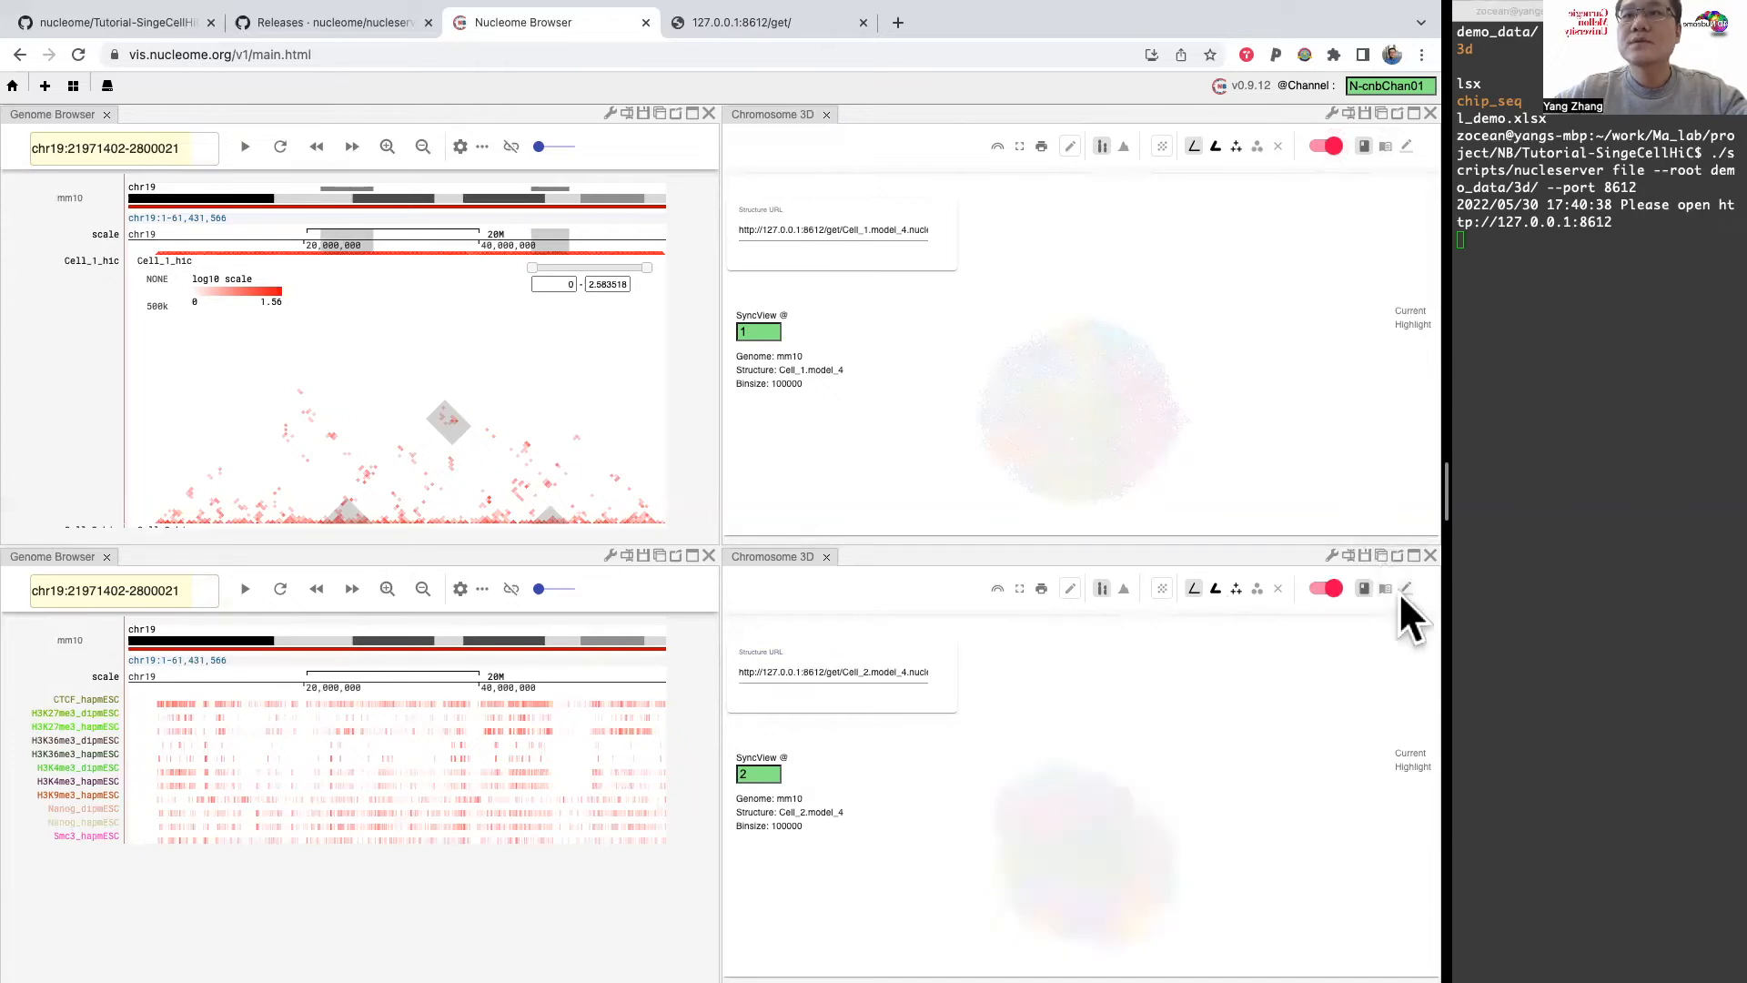
left_click_drag(1116, 730, 1030, 798)
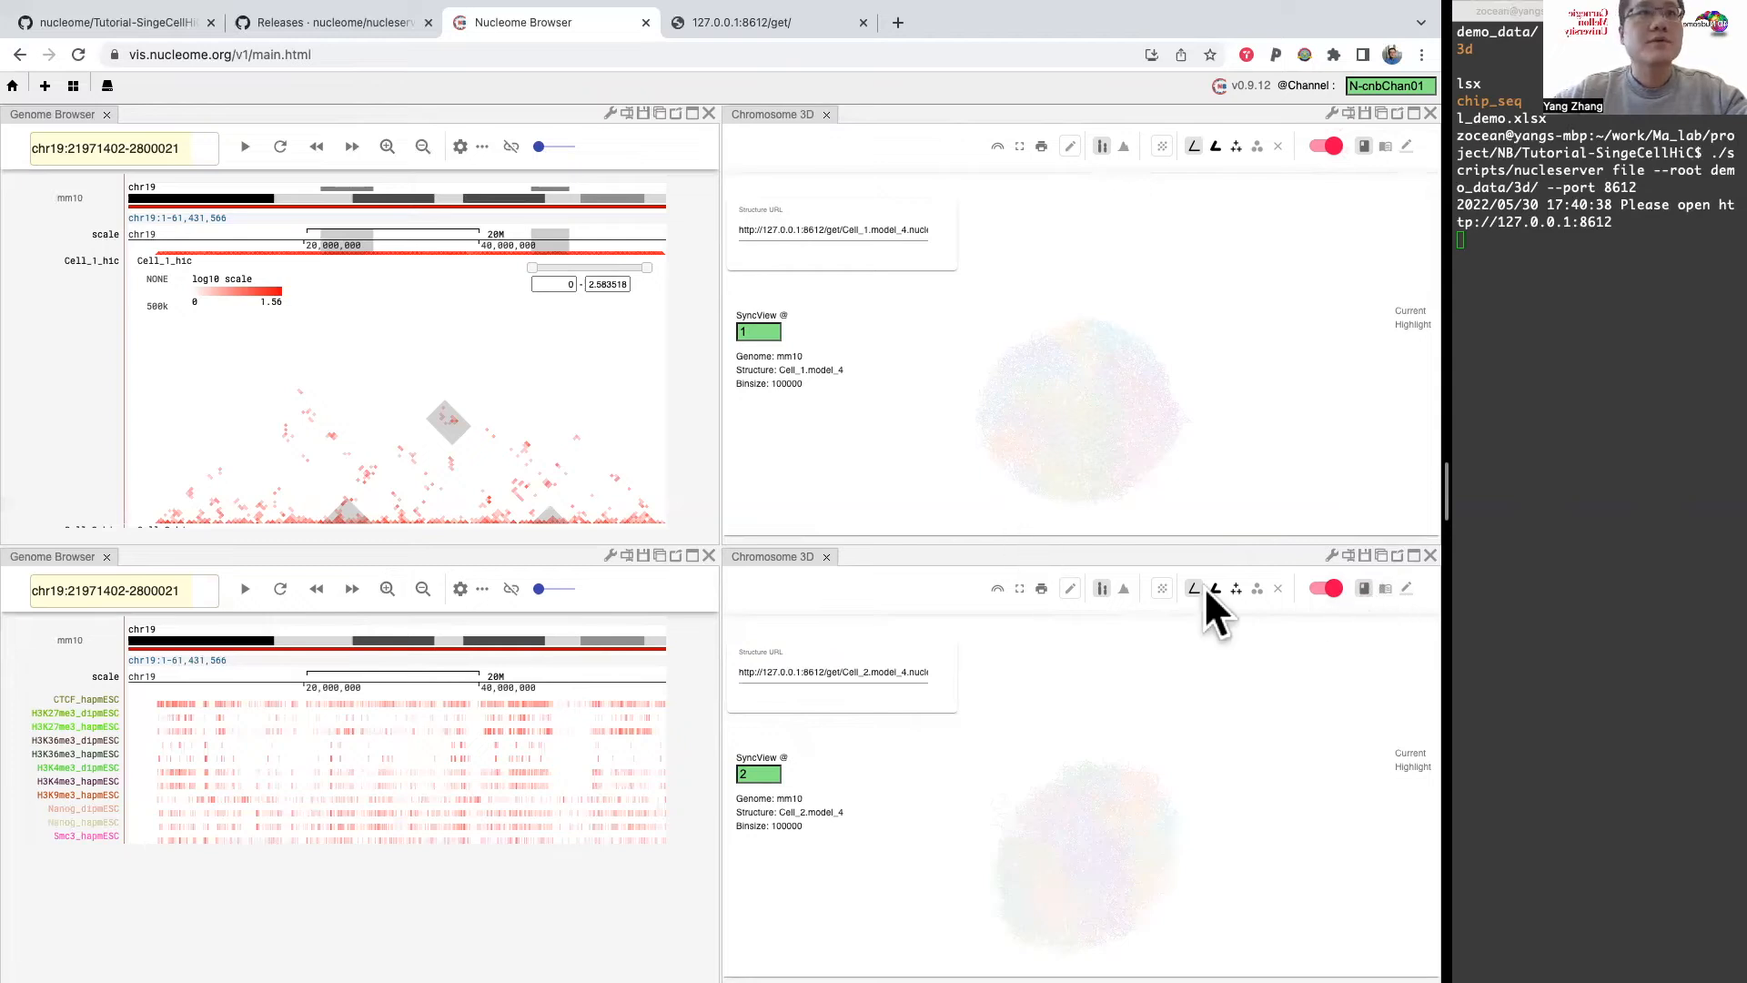
left_click(1406, 588)
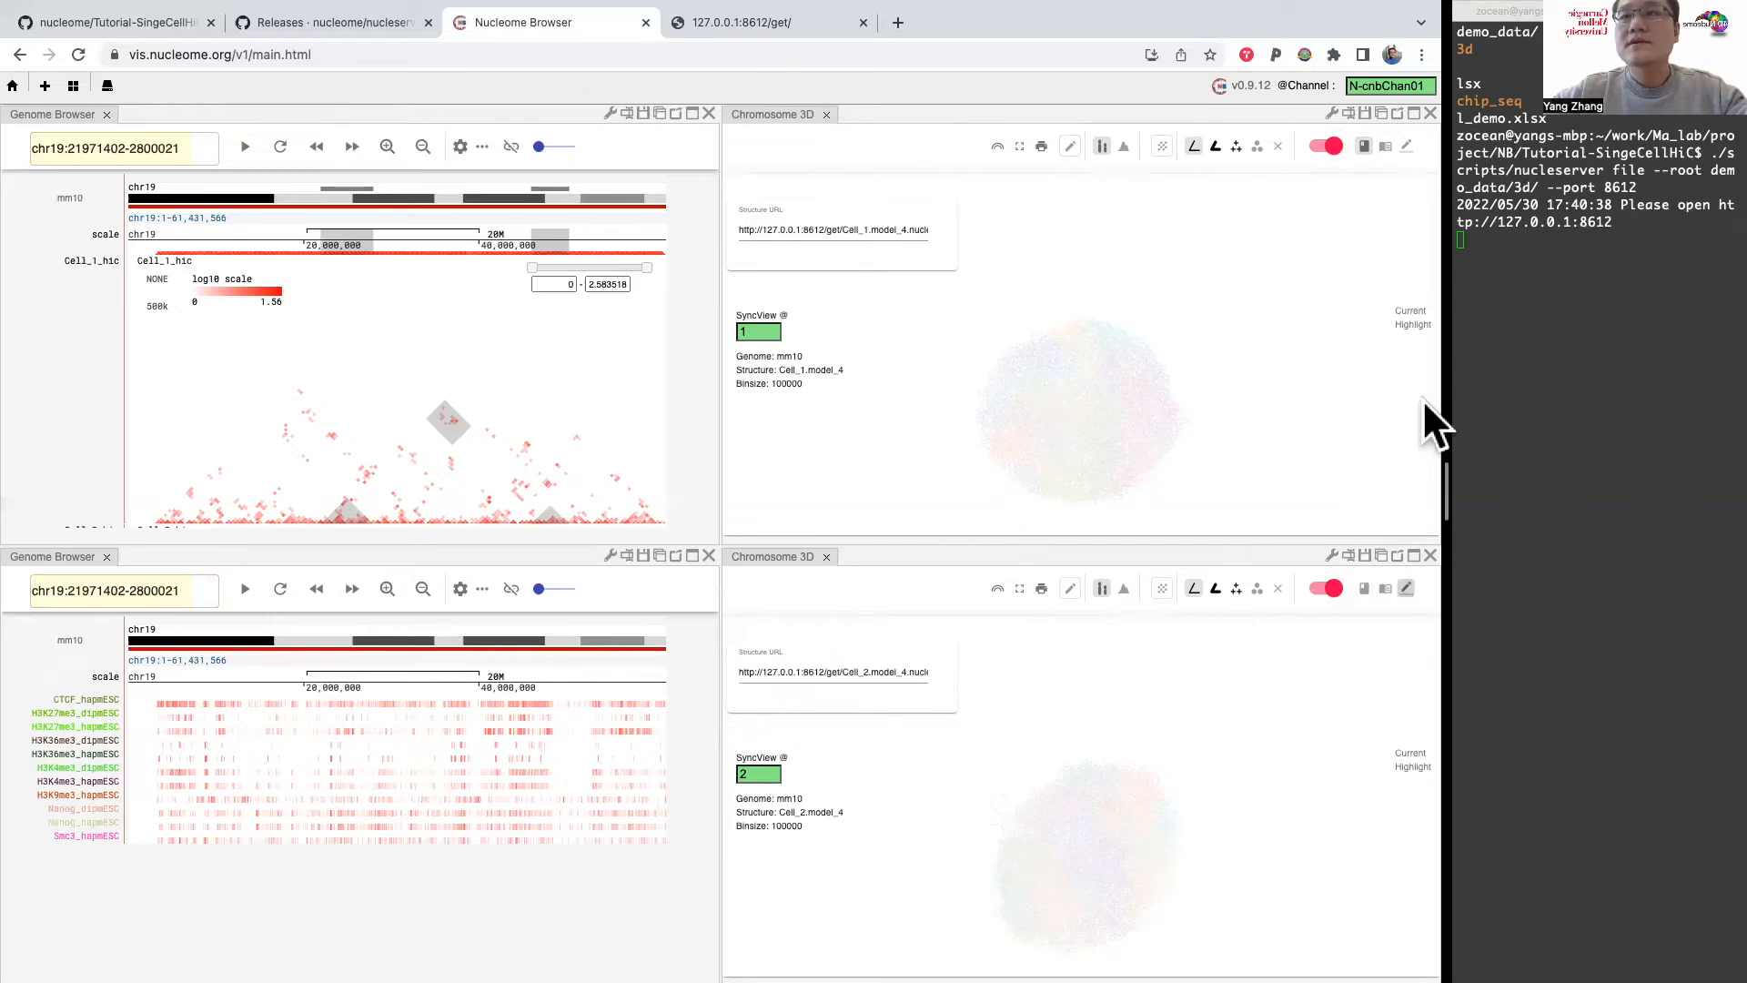
left_click(1406, 144)
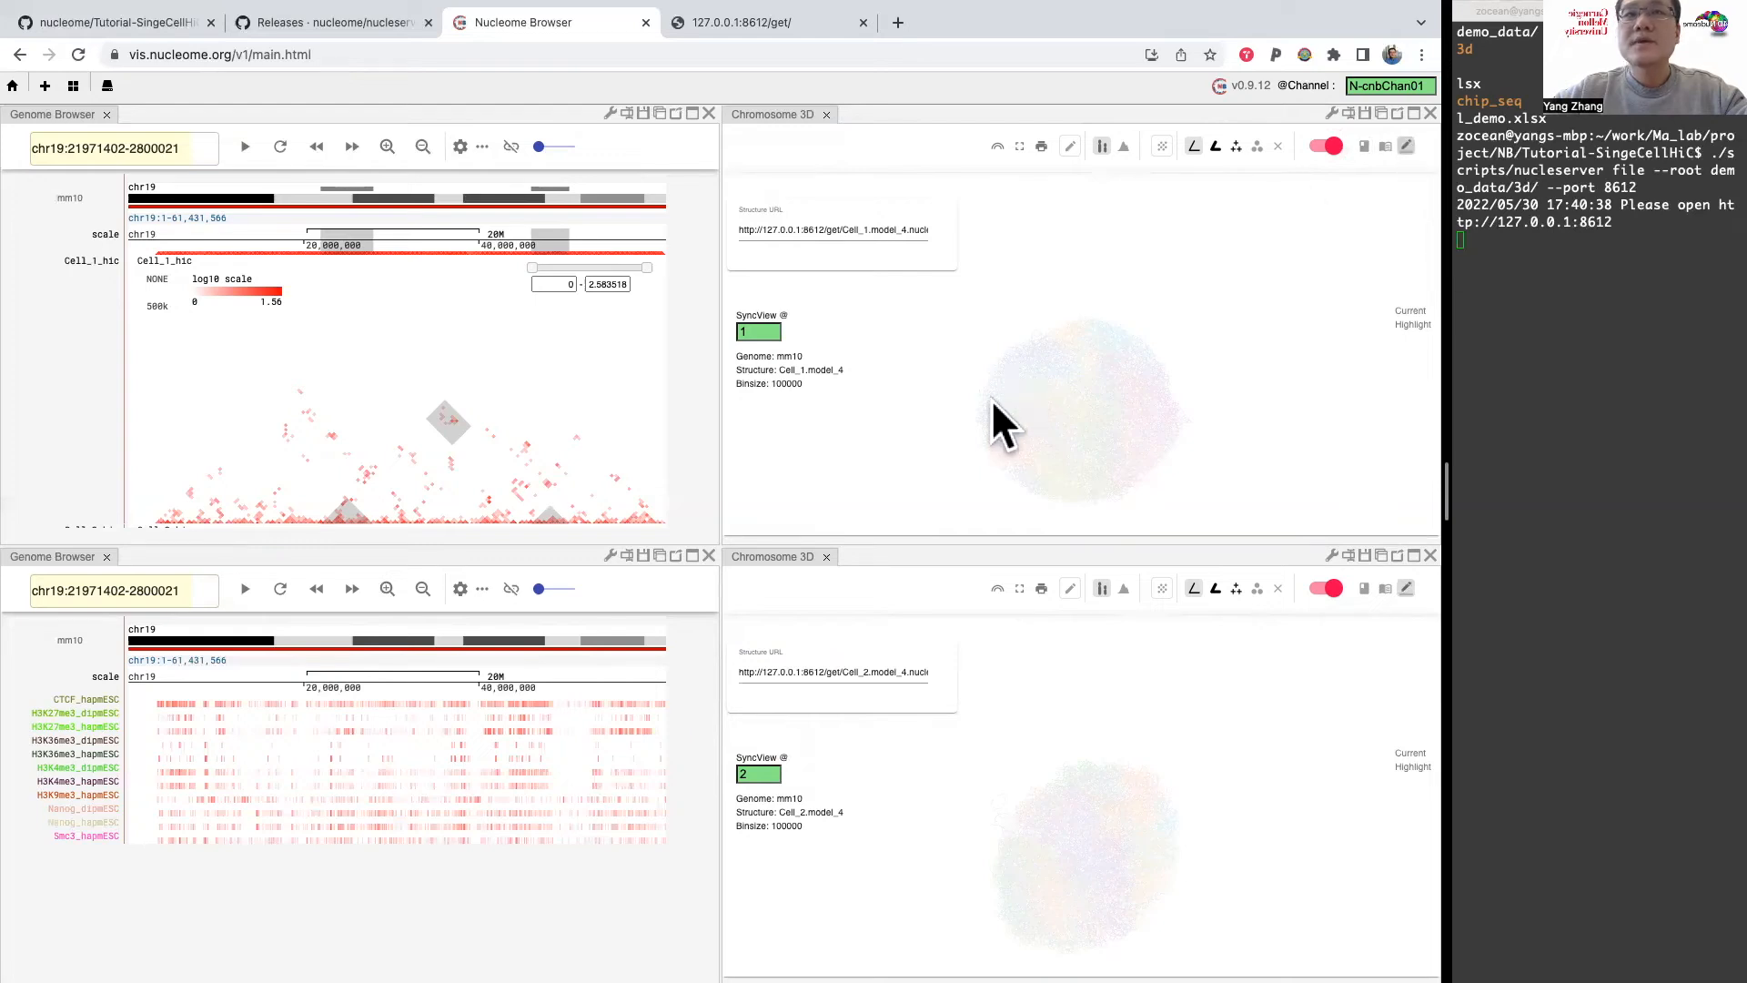
Step: Highlight a Cell_1_hic contact block between about chr19:13.6–23.2 Mb and 44.8–54.2 Mb, and show the Cell_2 model with thick tubes
left_click(380, 384)
left_click(380, 467)
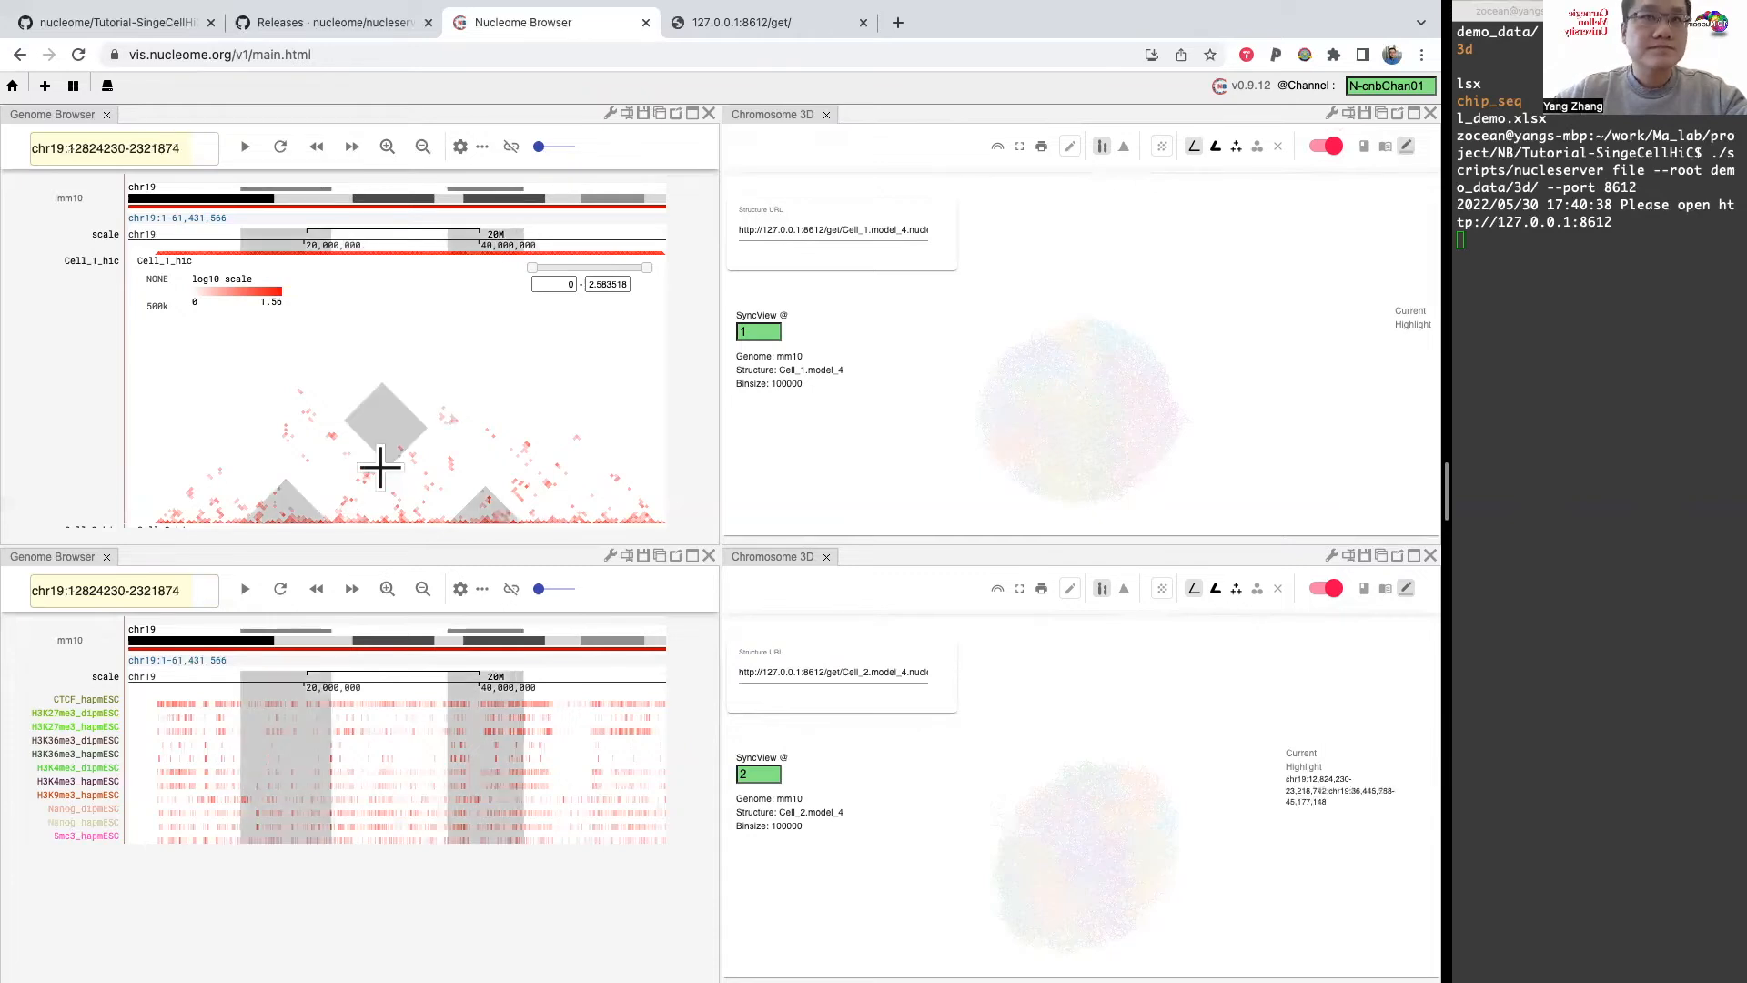
left_click_drag(382, 425, 424, 389)
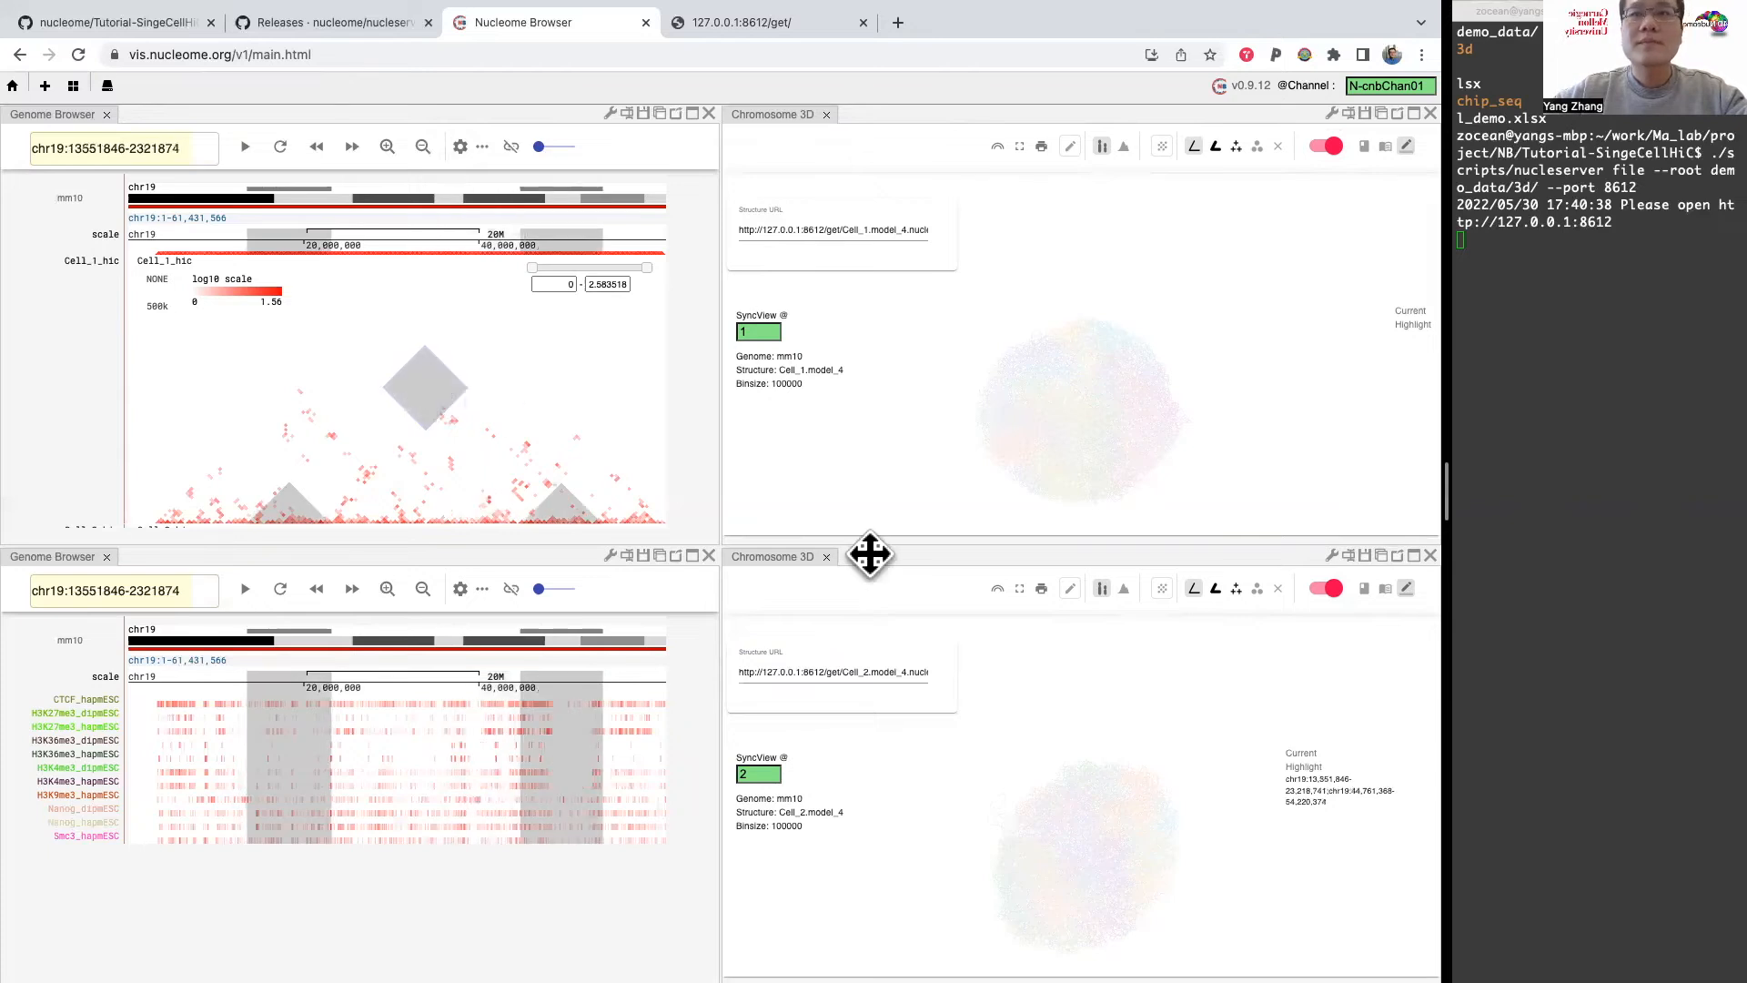
left_click(1217, 588)
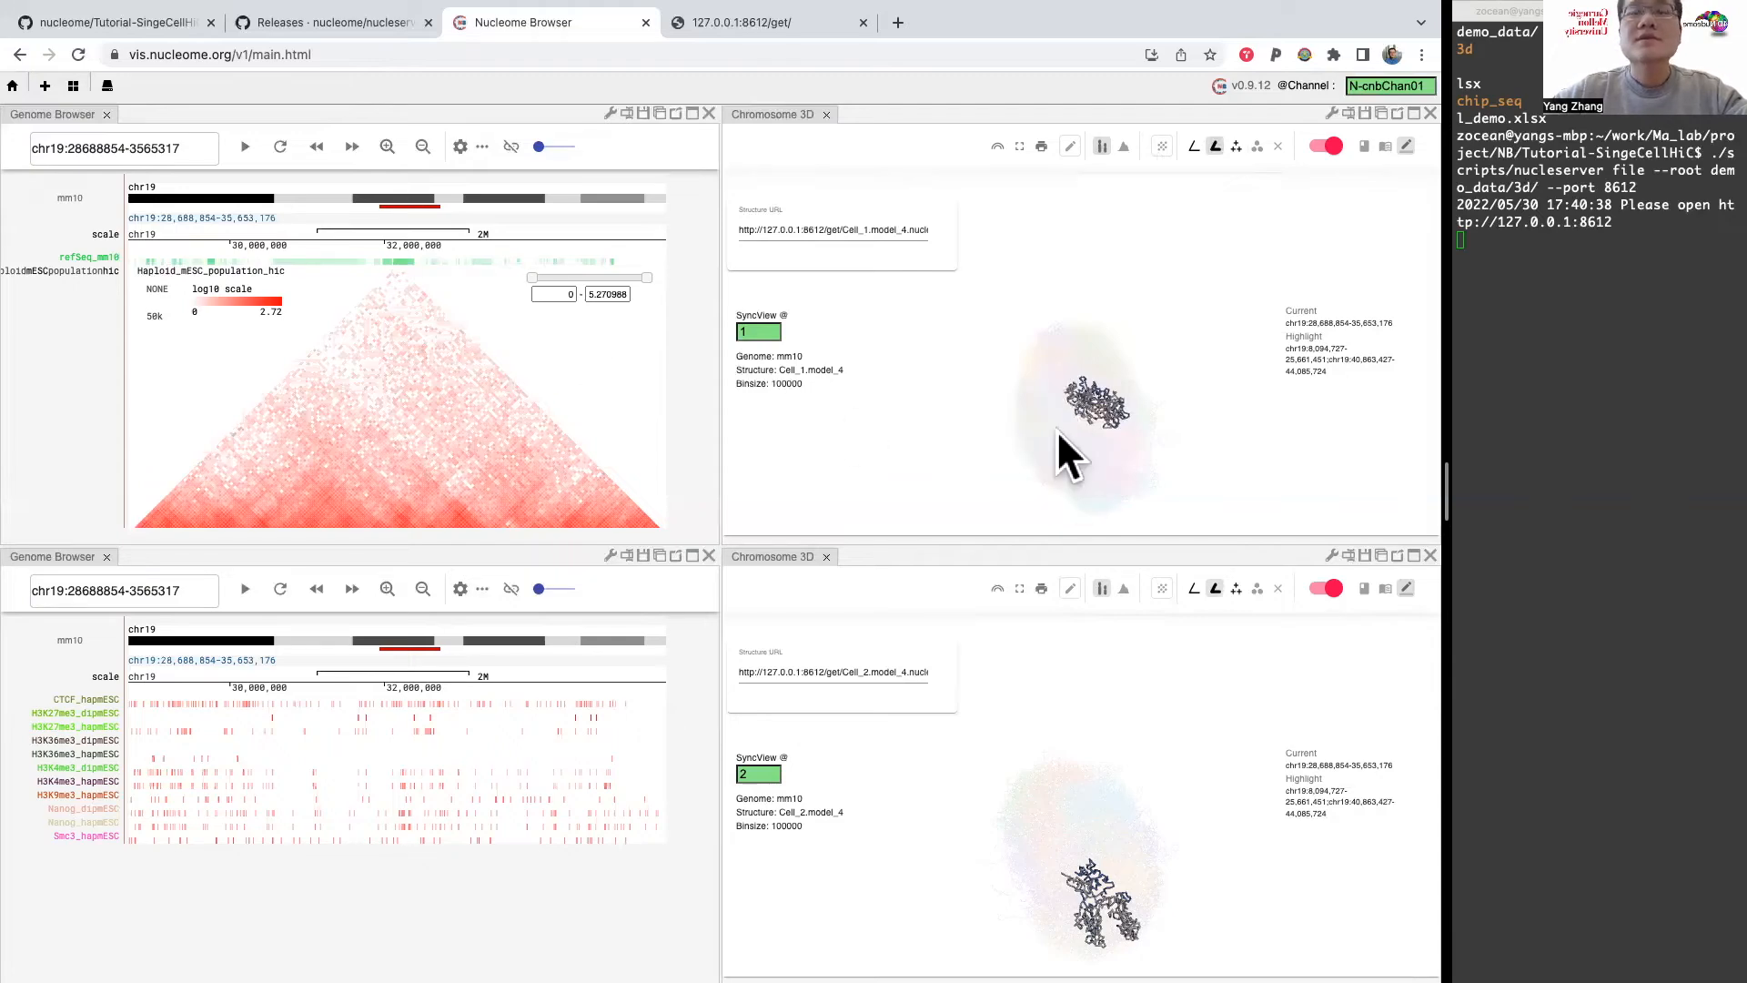
Step: Enlarge both 3D models and highlight the population Hi-C contact block between about chr19:29.9–31.6 Mb and 33.0–34.5 Mb
scroll(1094, 424, "up", 5)
mouse_move(1145, 356)
left_mouse_down()
mouse_move(1155, 346)
mouse_move(1116, 371)
mouse_move(1165, 331)
left_mouse_up()
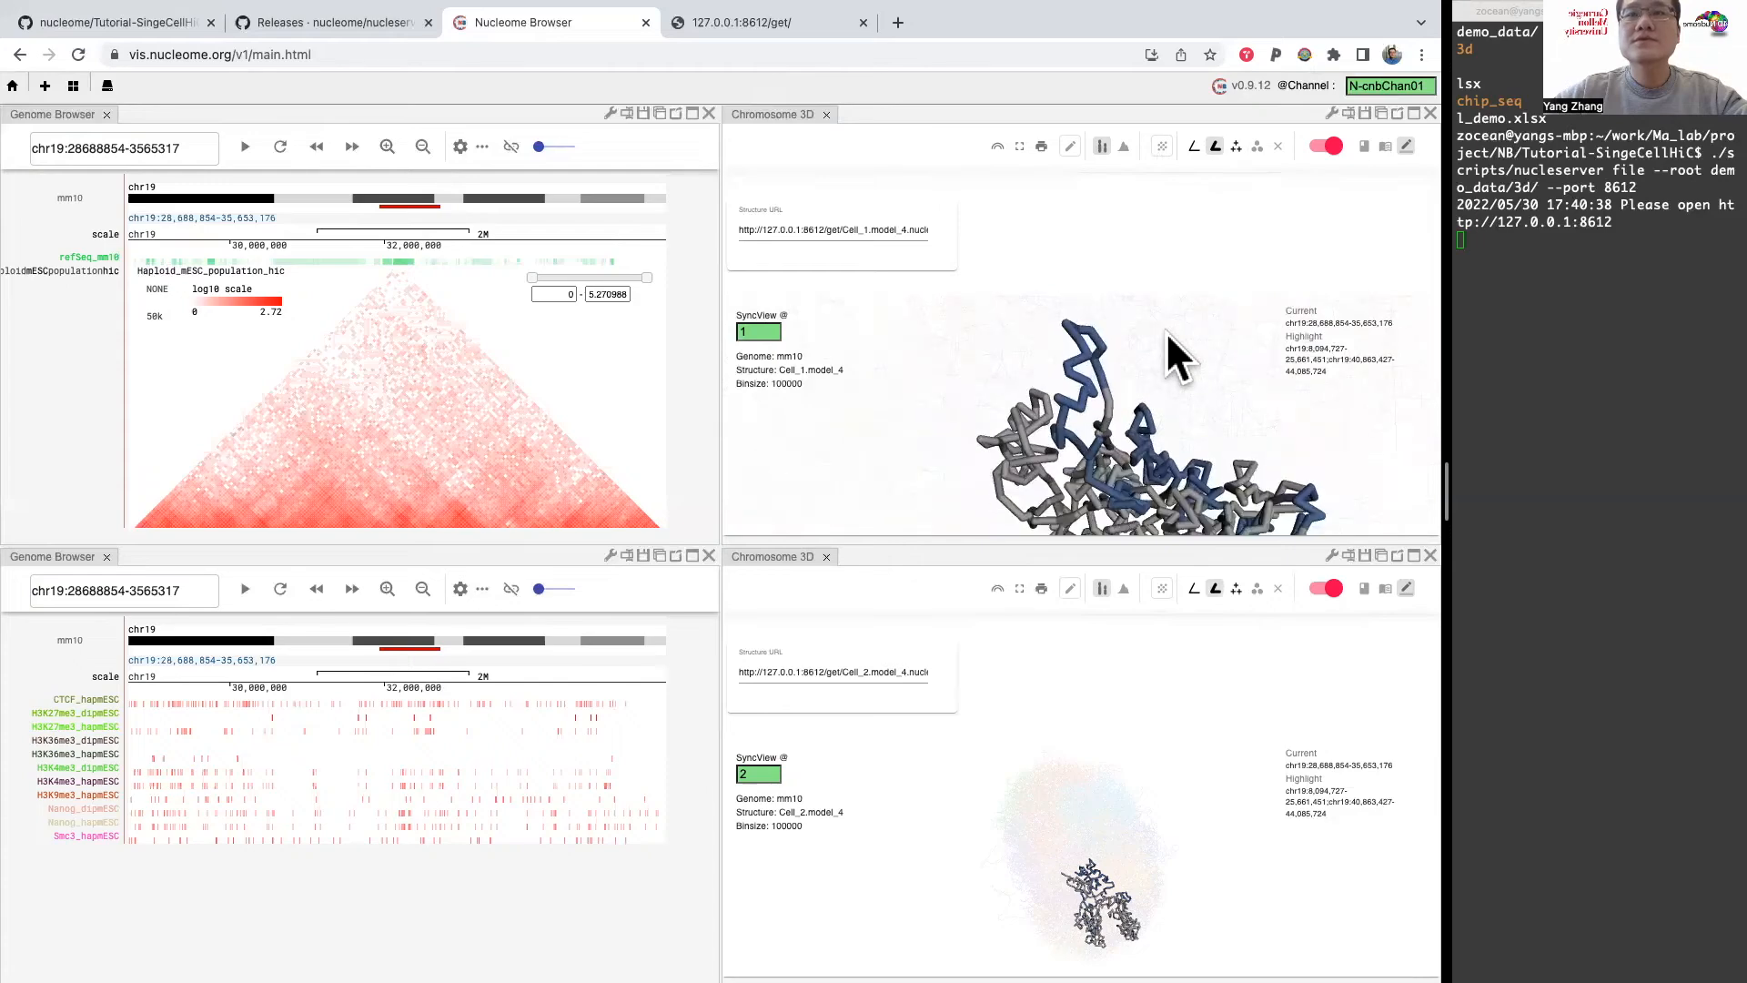
scroll(1079, 853, "up", 5)
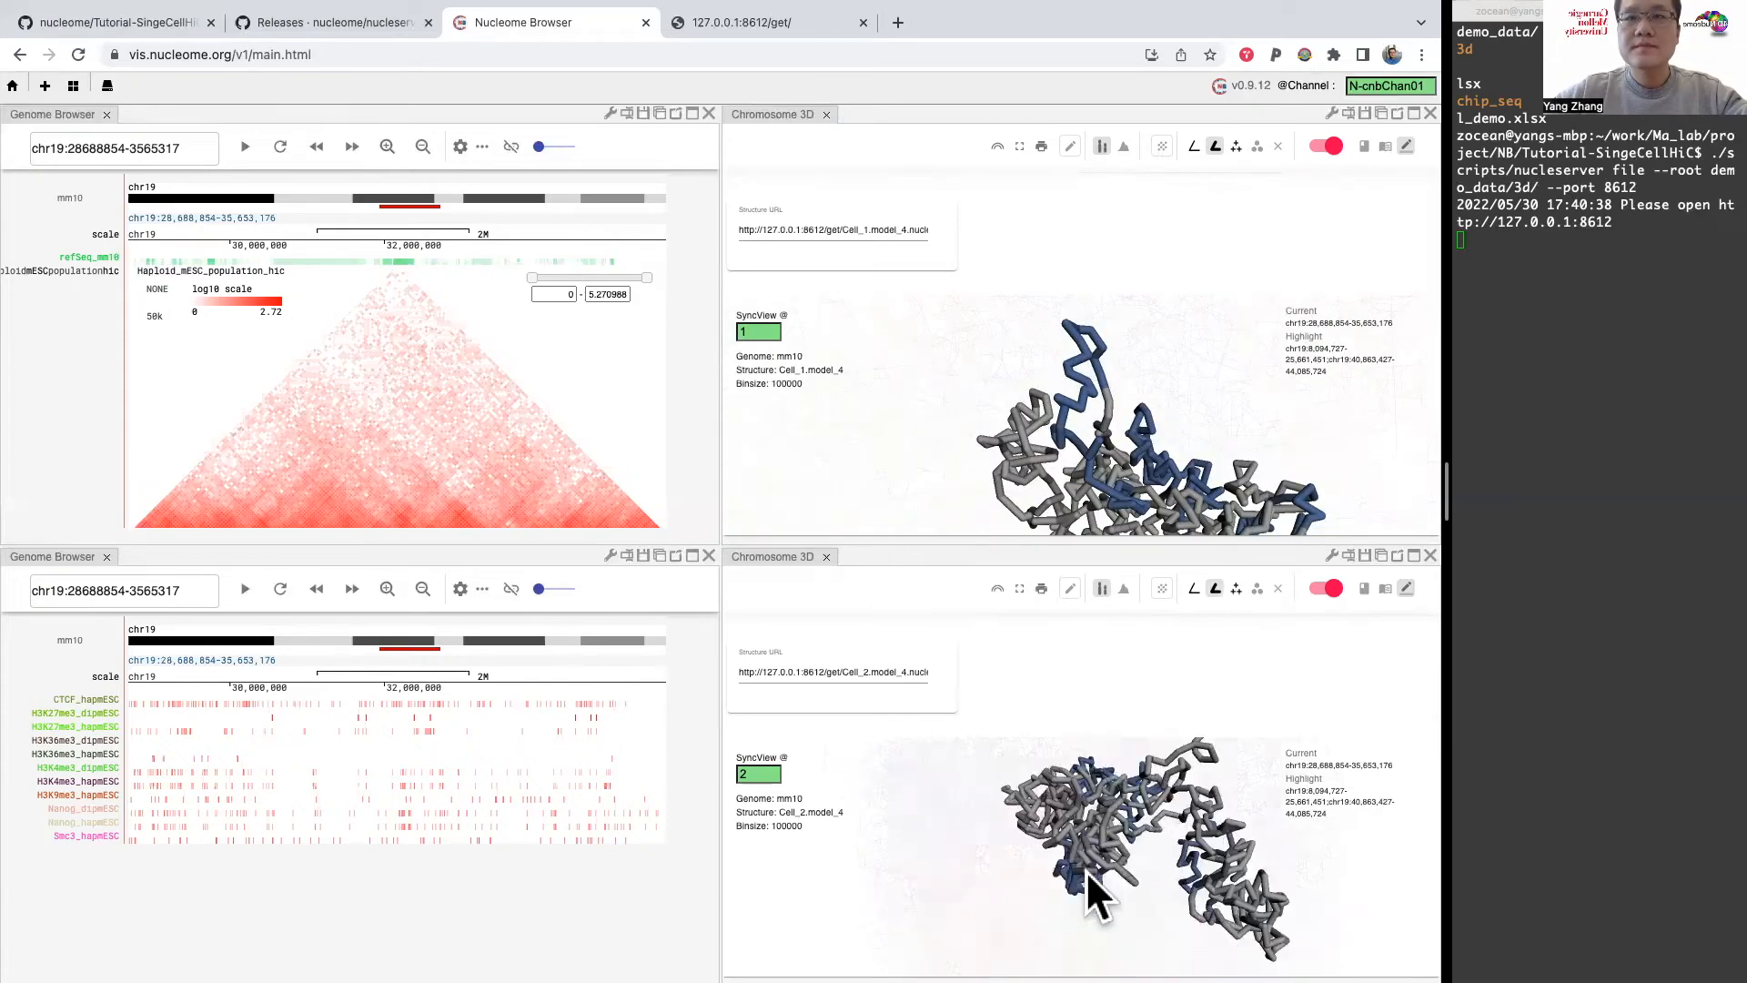
mouse_move(1090, 864)
left_mouse_down()
mouse_move(1104, 833)
mouse_move(1101, 865)
left_mouse_up()
left_click(397, 354)
left_click_drag(386, 478, 406, 410)
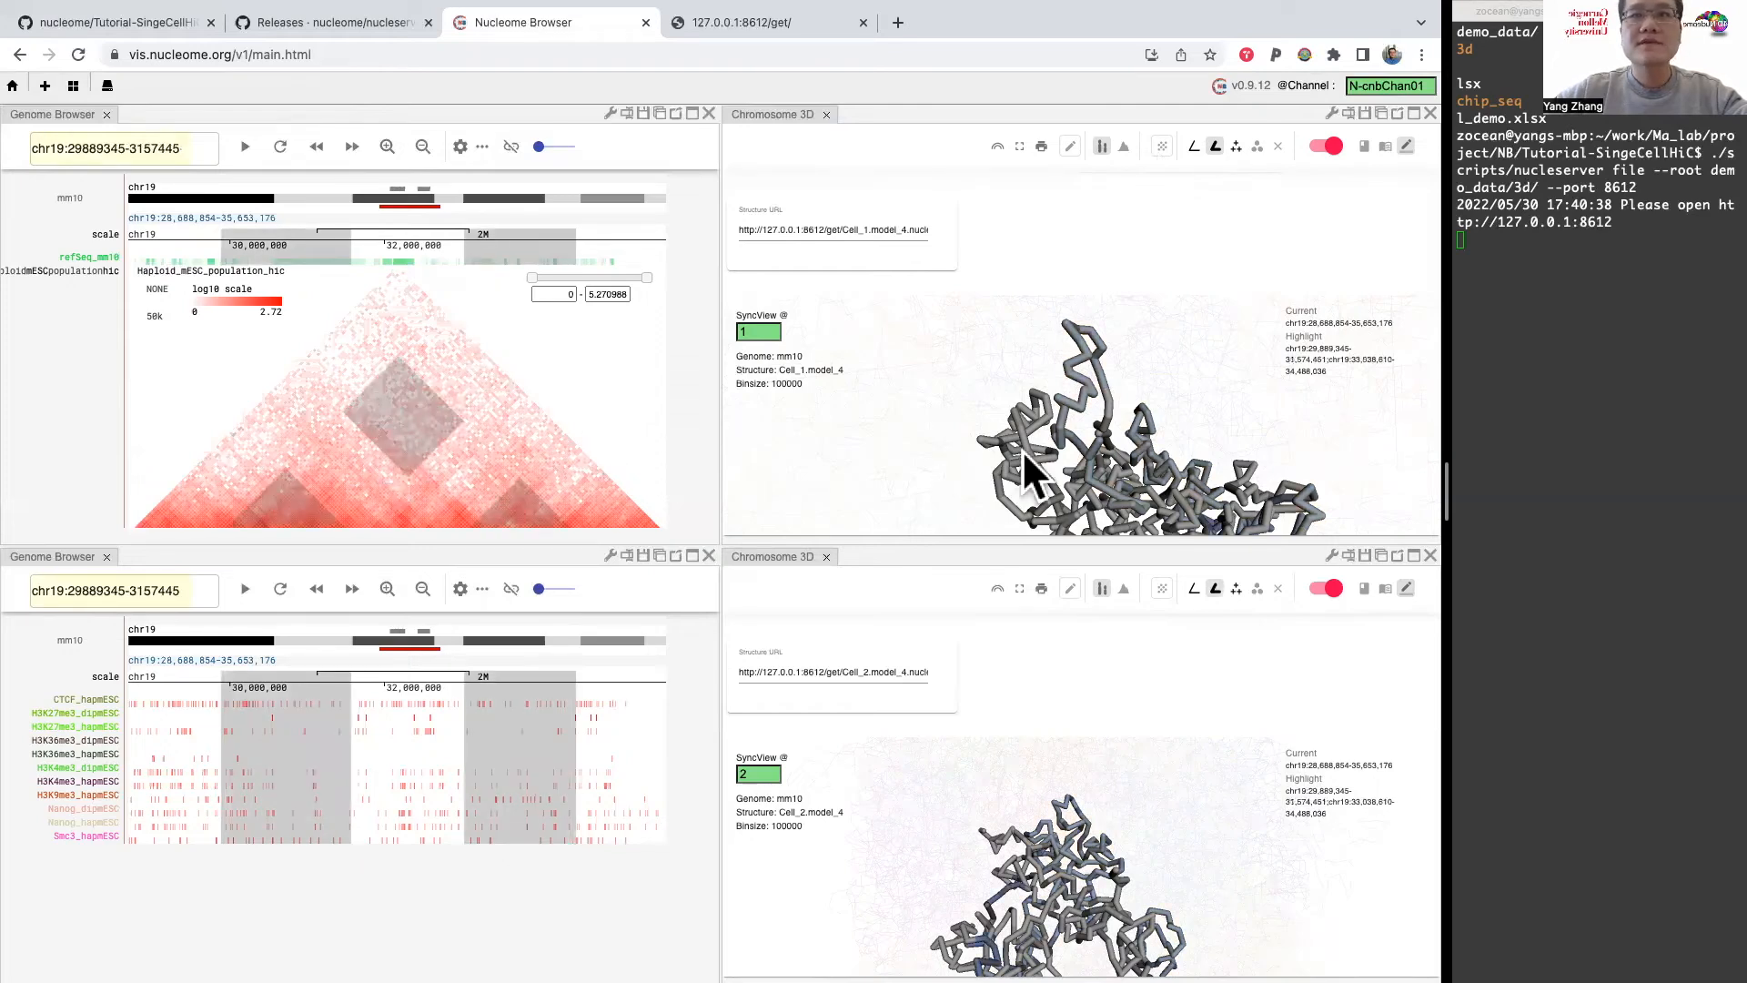
Step: Examine where the highlighted segments lie in the Cell_1 and Cell_2 3D structures from different angles
scroll(1085, 448, "up", 5)
scroll(1083, 448, "down", 5)
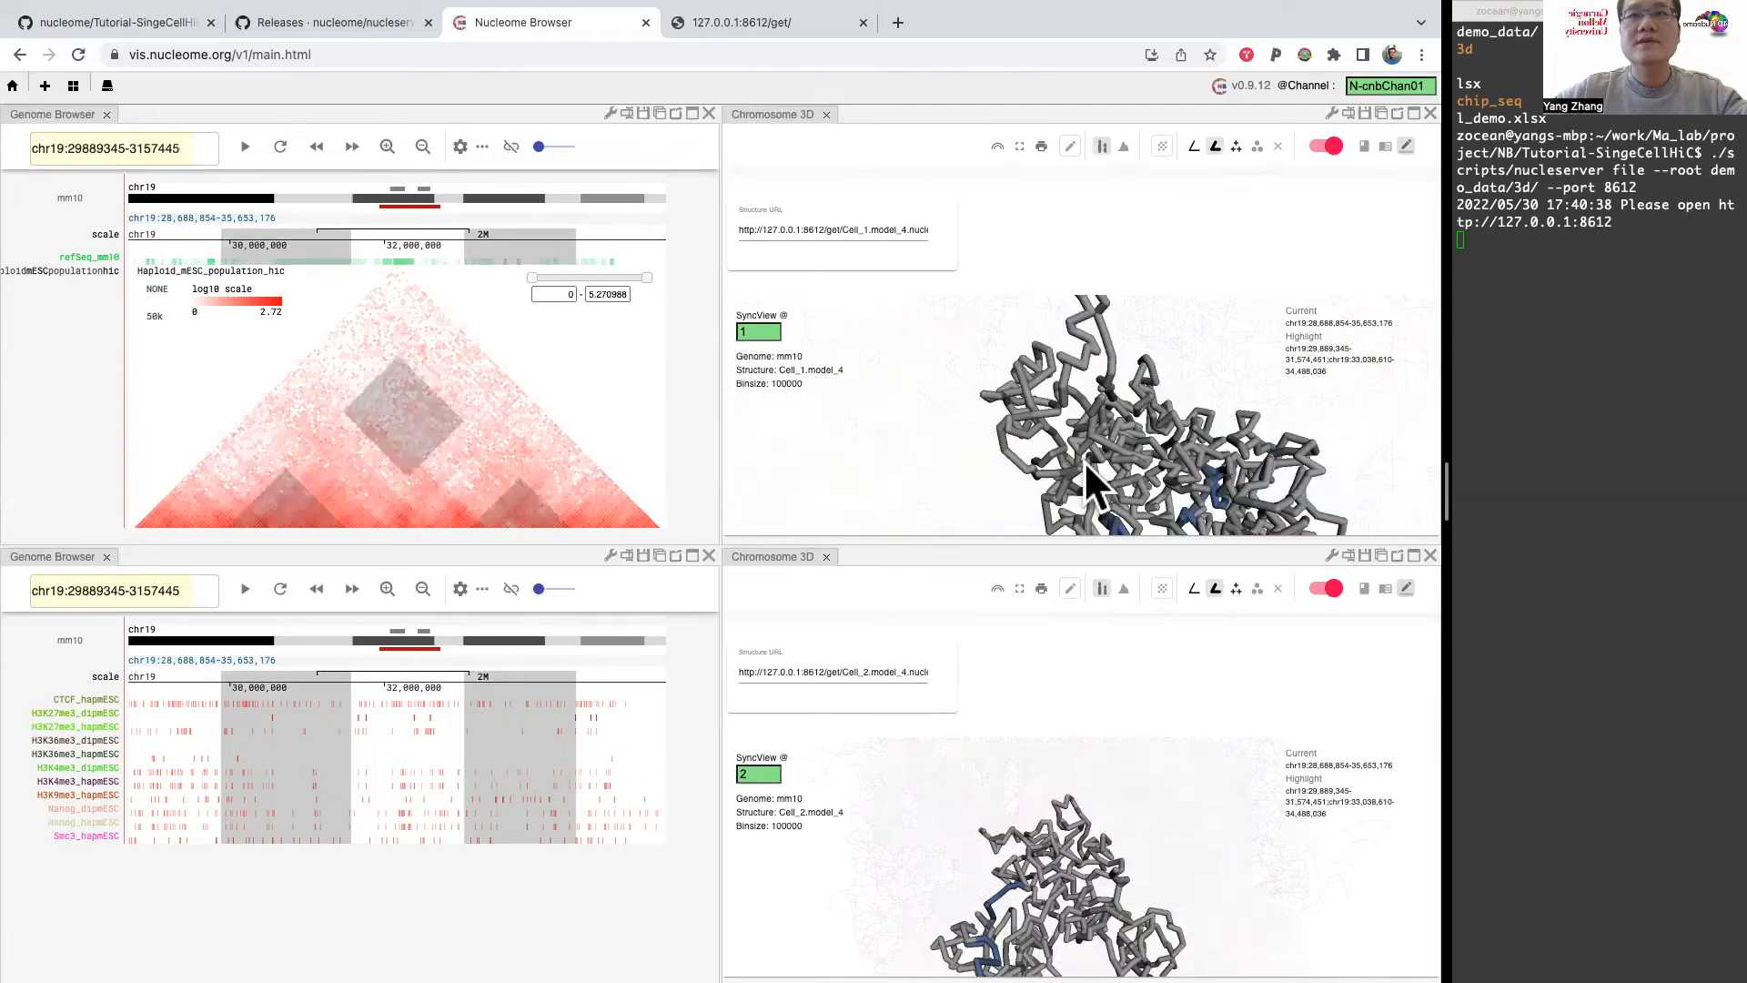
scroll(1092, 464, "up", 5)
scroll(1128, 499, "down", 5)
left_click_drag(1140, 393, 1100, 643)
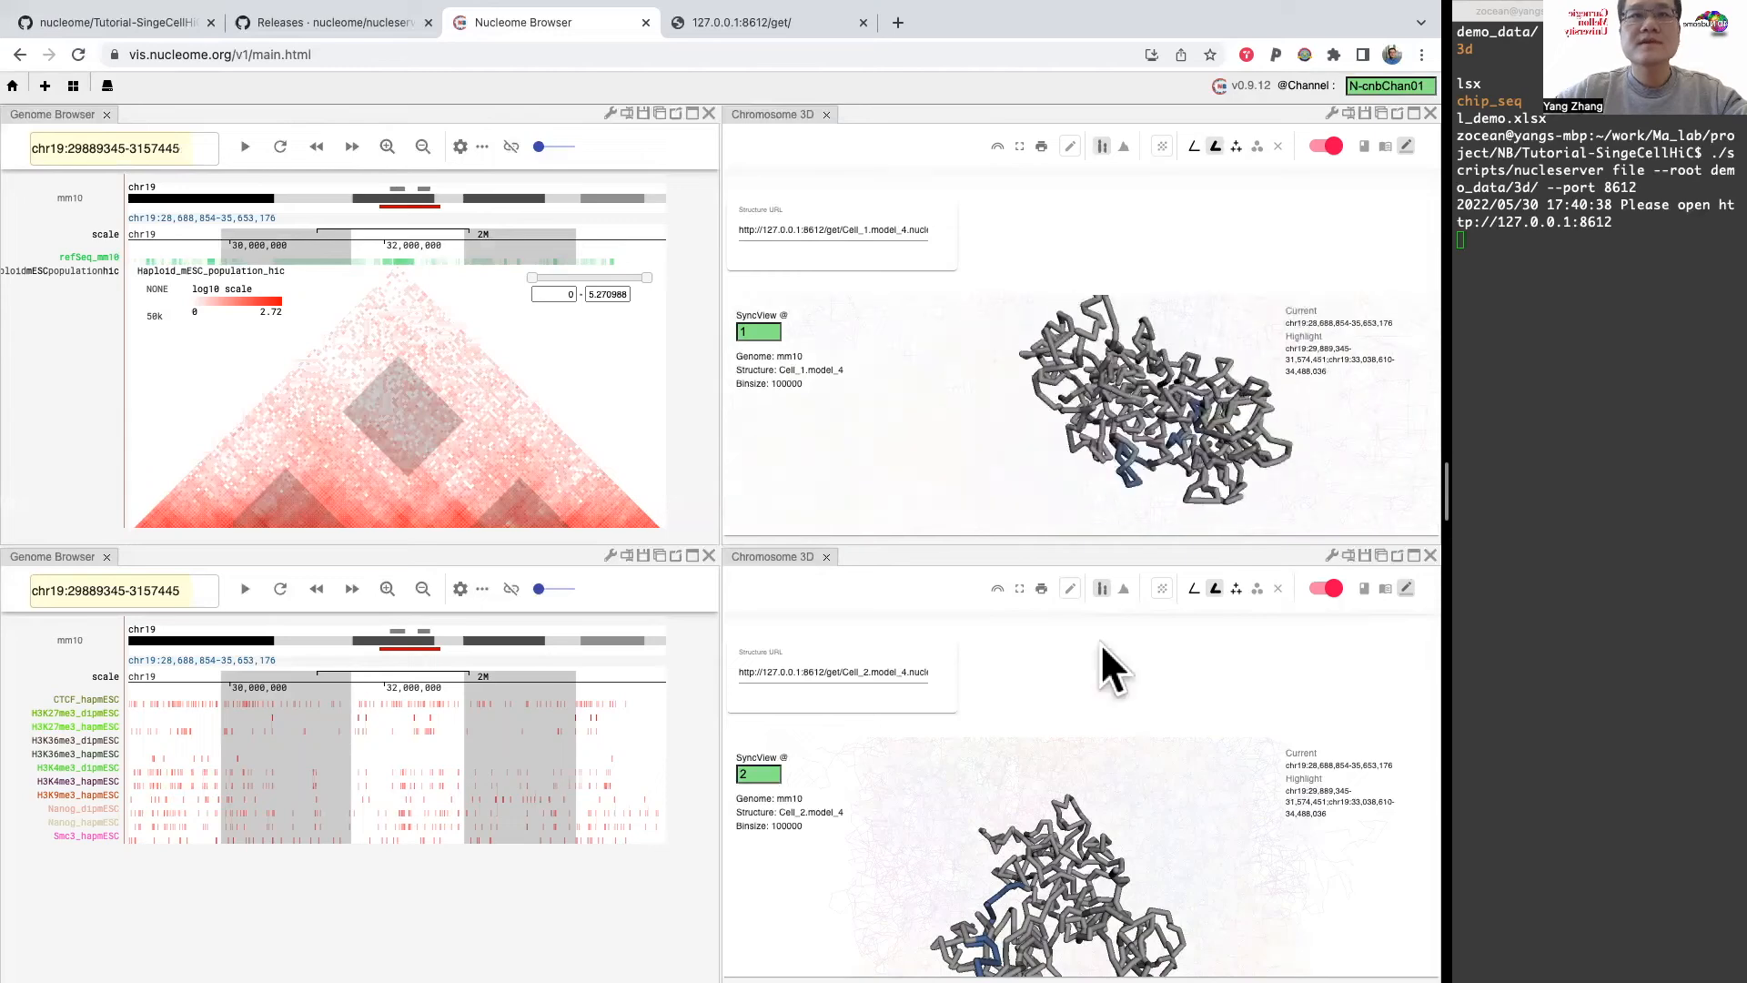
left_click_drag(1046, 900, 1063, 894)
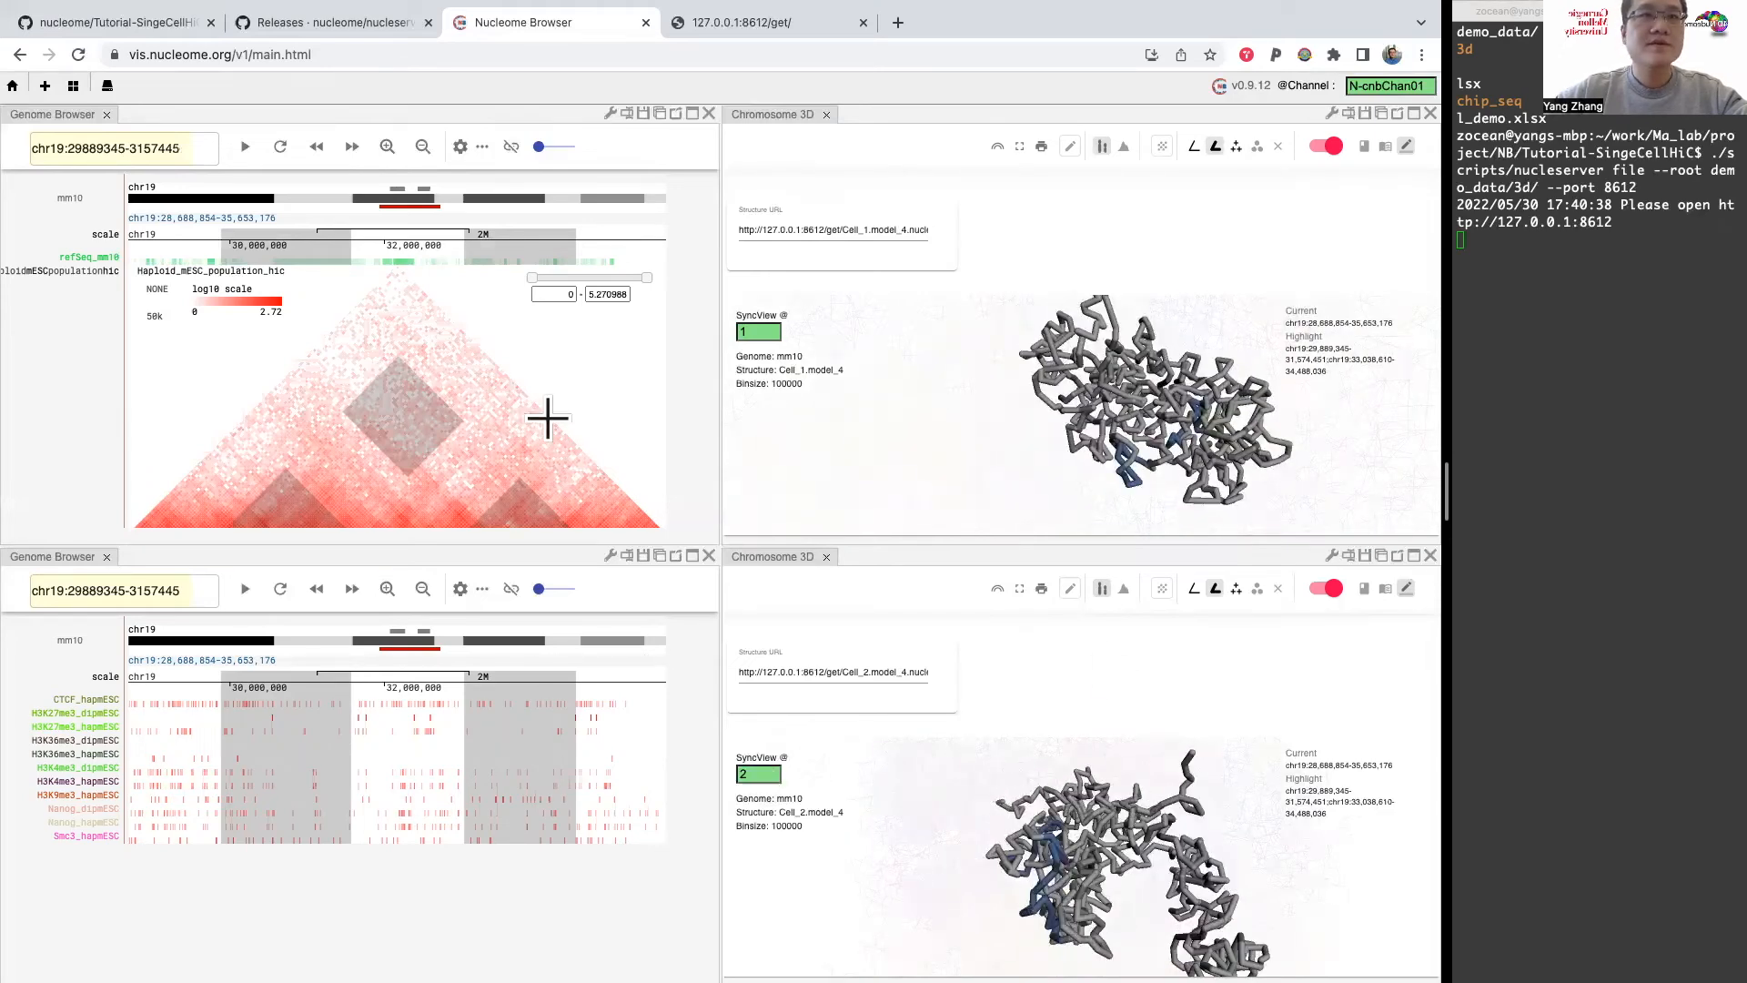
Step: Widen the displayed region to chr19:21,724,531-42,617,499 and make the Hi-C panel taller
scroll(550, 413, "down", 5)
scroll(546, 413, "down", 5)
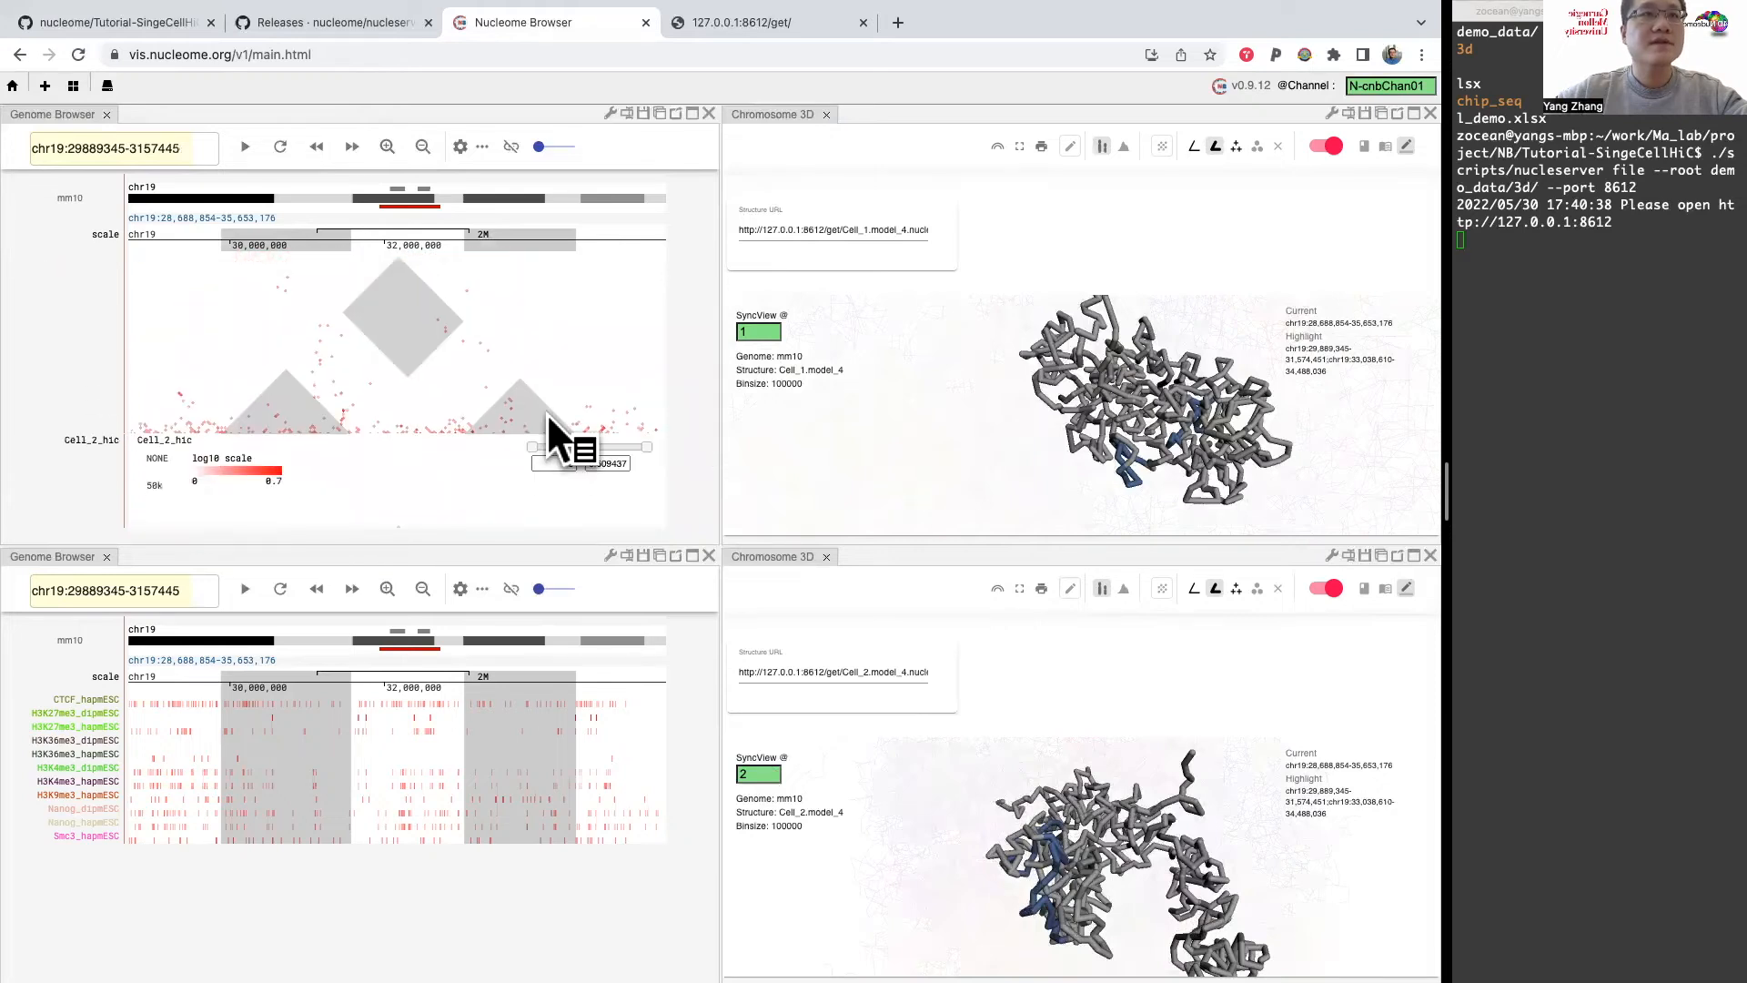
left_click(422, 147)
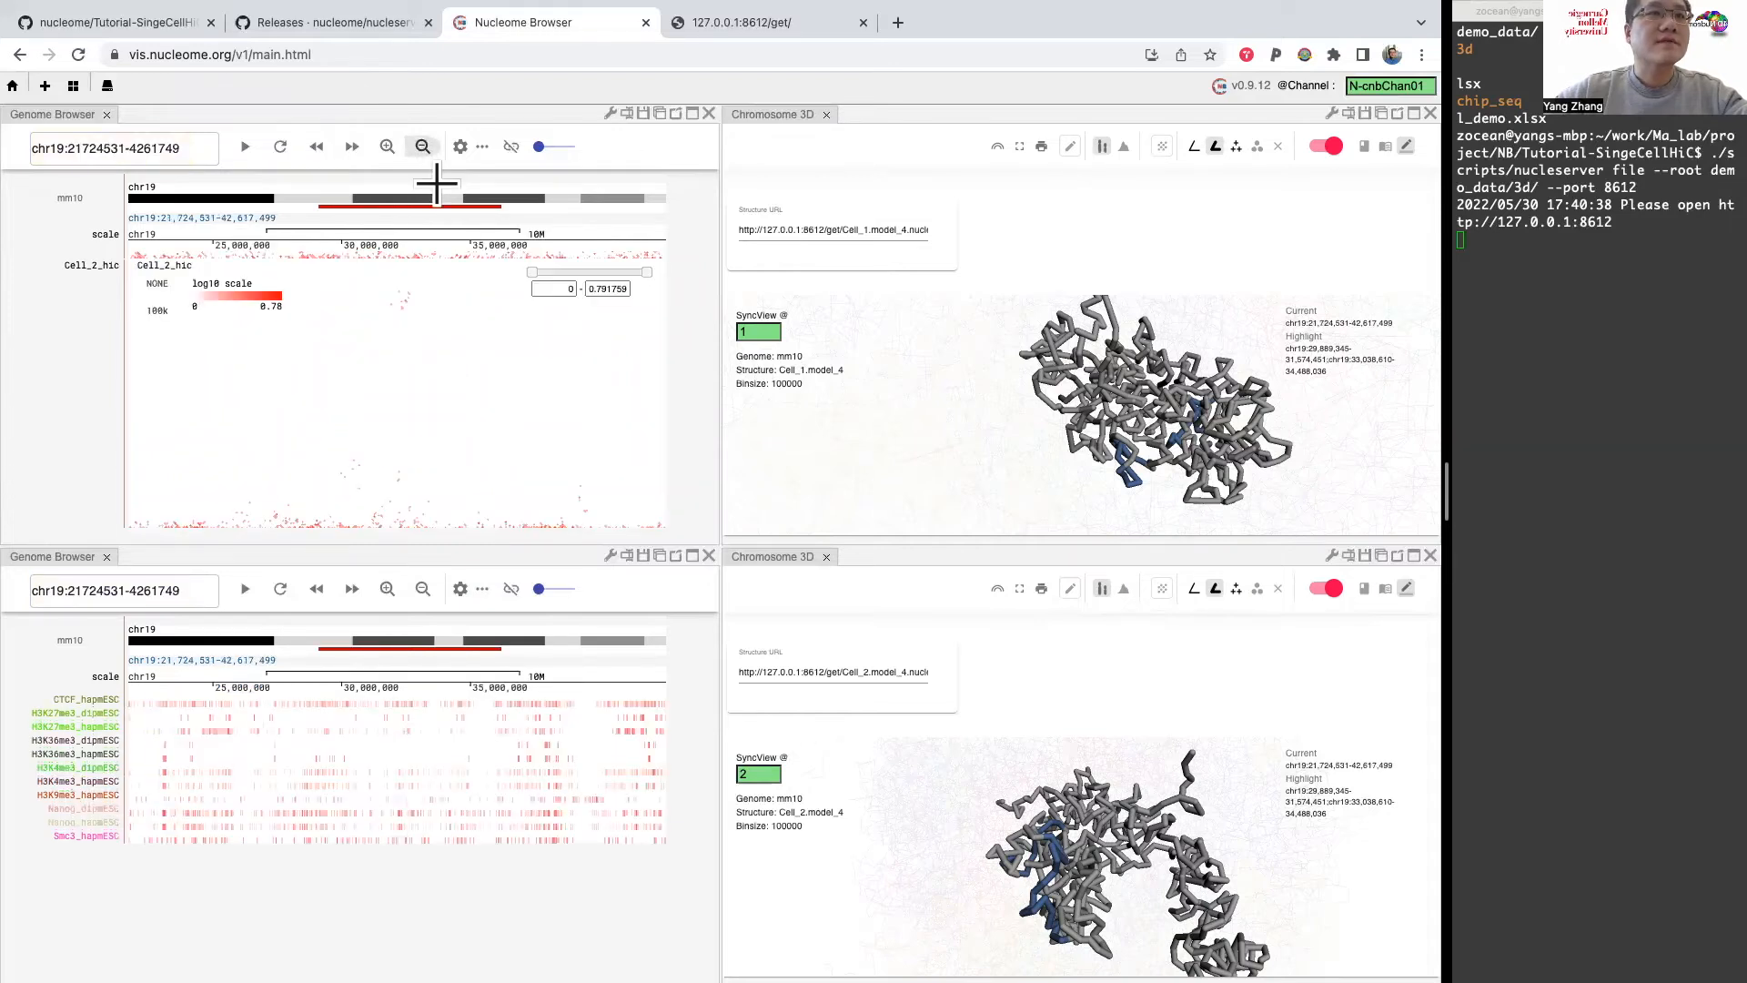
scroll(468, 400, "up", 3)
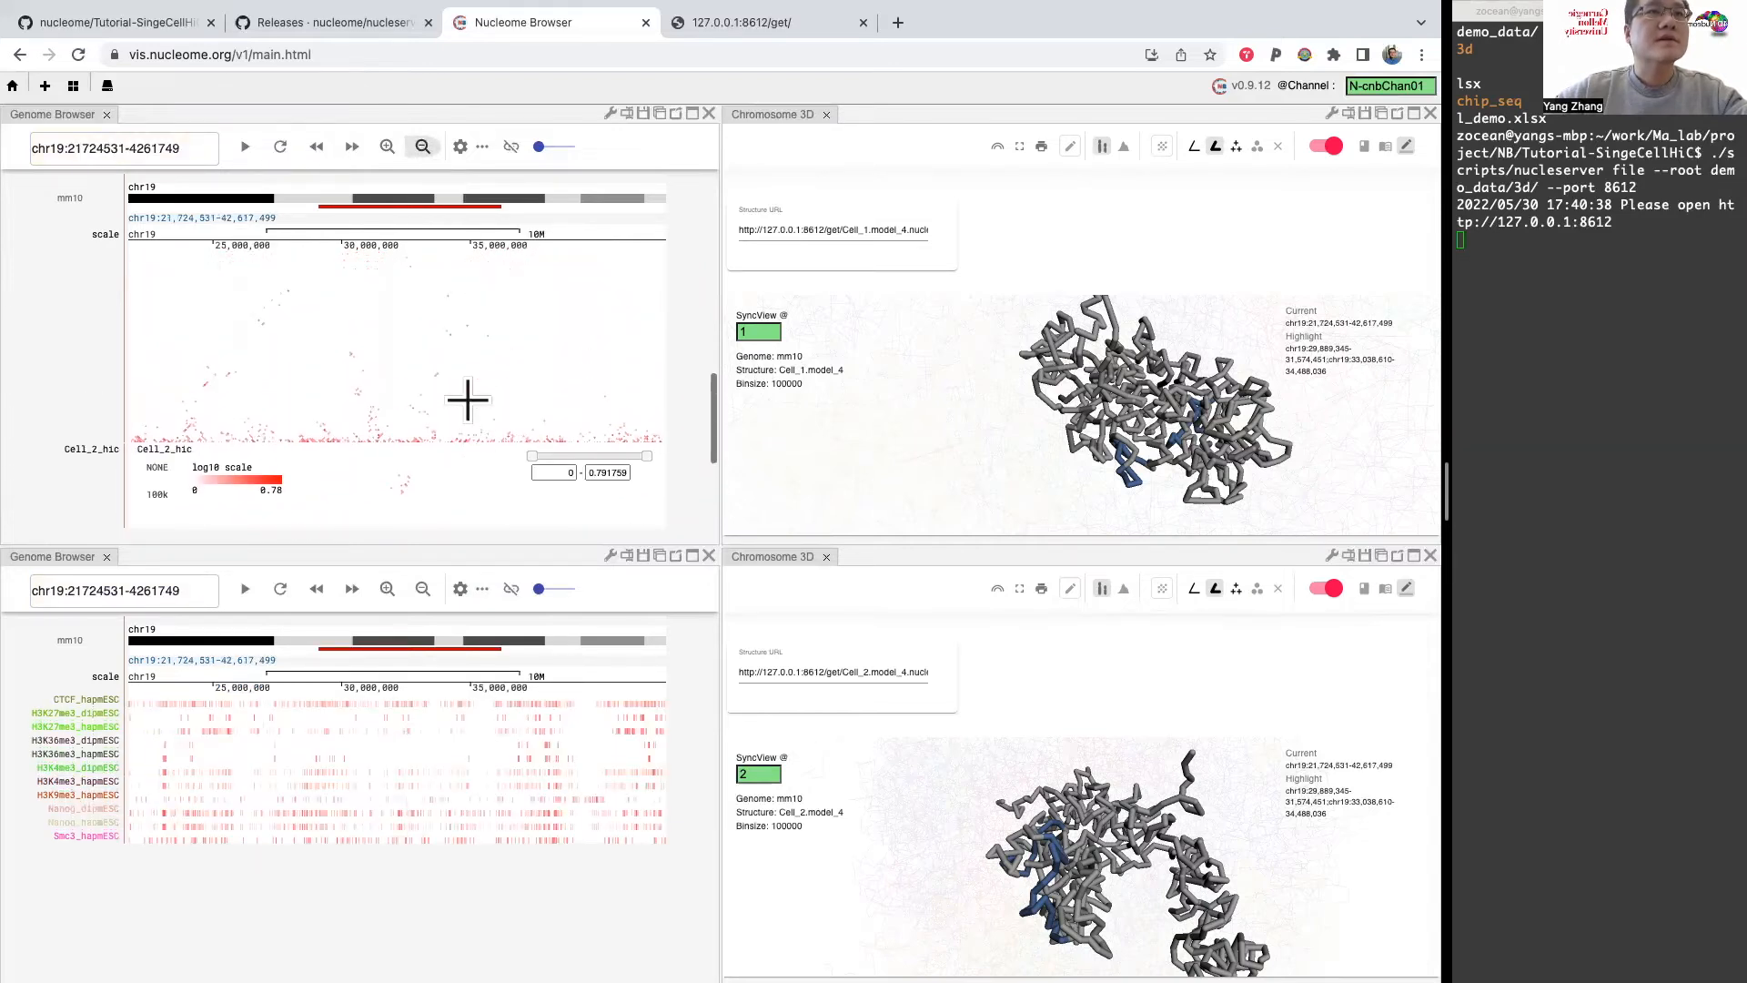
left_click_drag(453, 546, 441, 702)
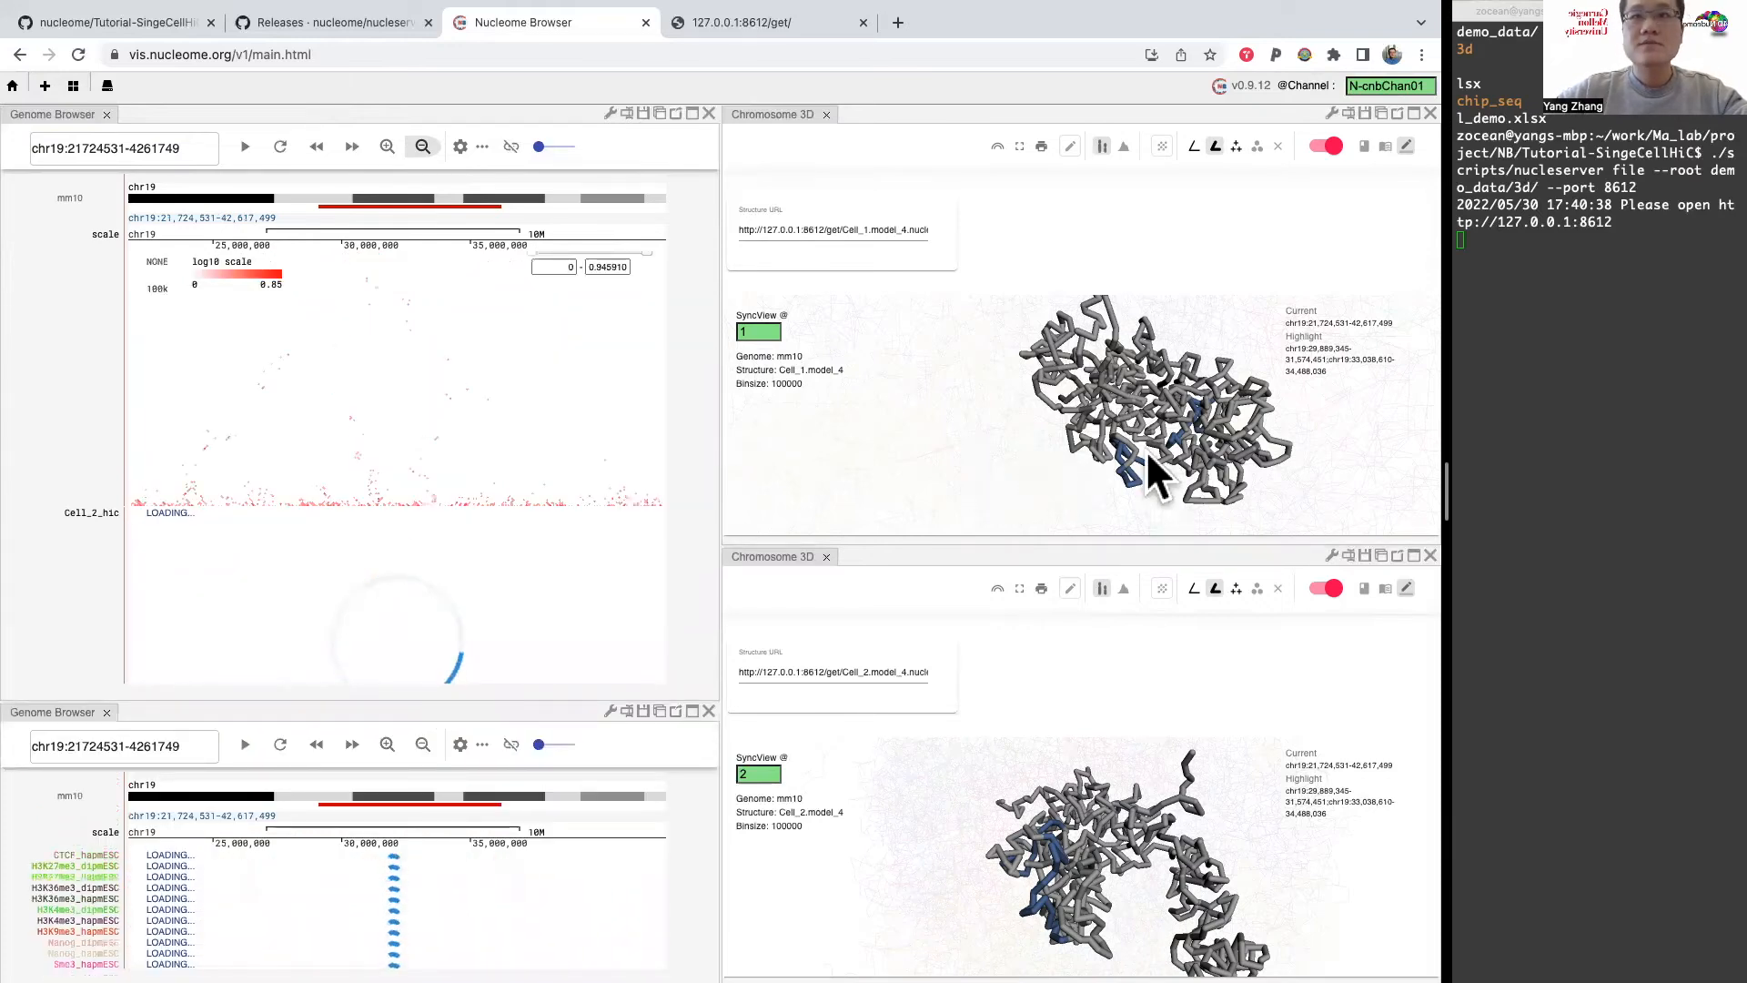
Step: Highlight the Cell_2_hic contact block between about chr19:22.3–24.9 Mb and 40.9–42.0 Mb and compare it with Cell_1_hic
scroll(489, 419, "down", 3)
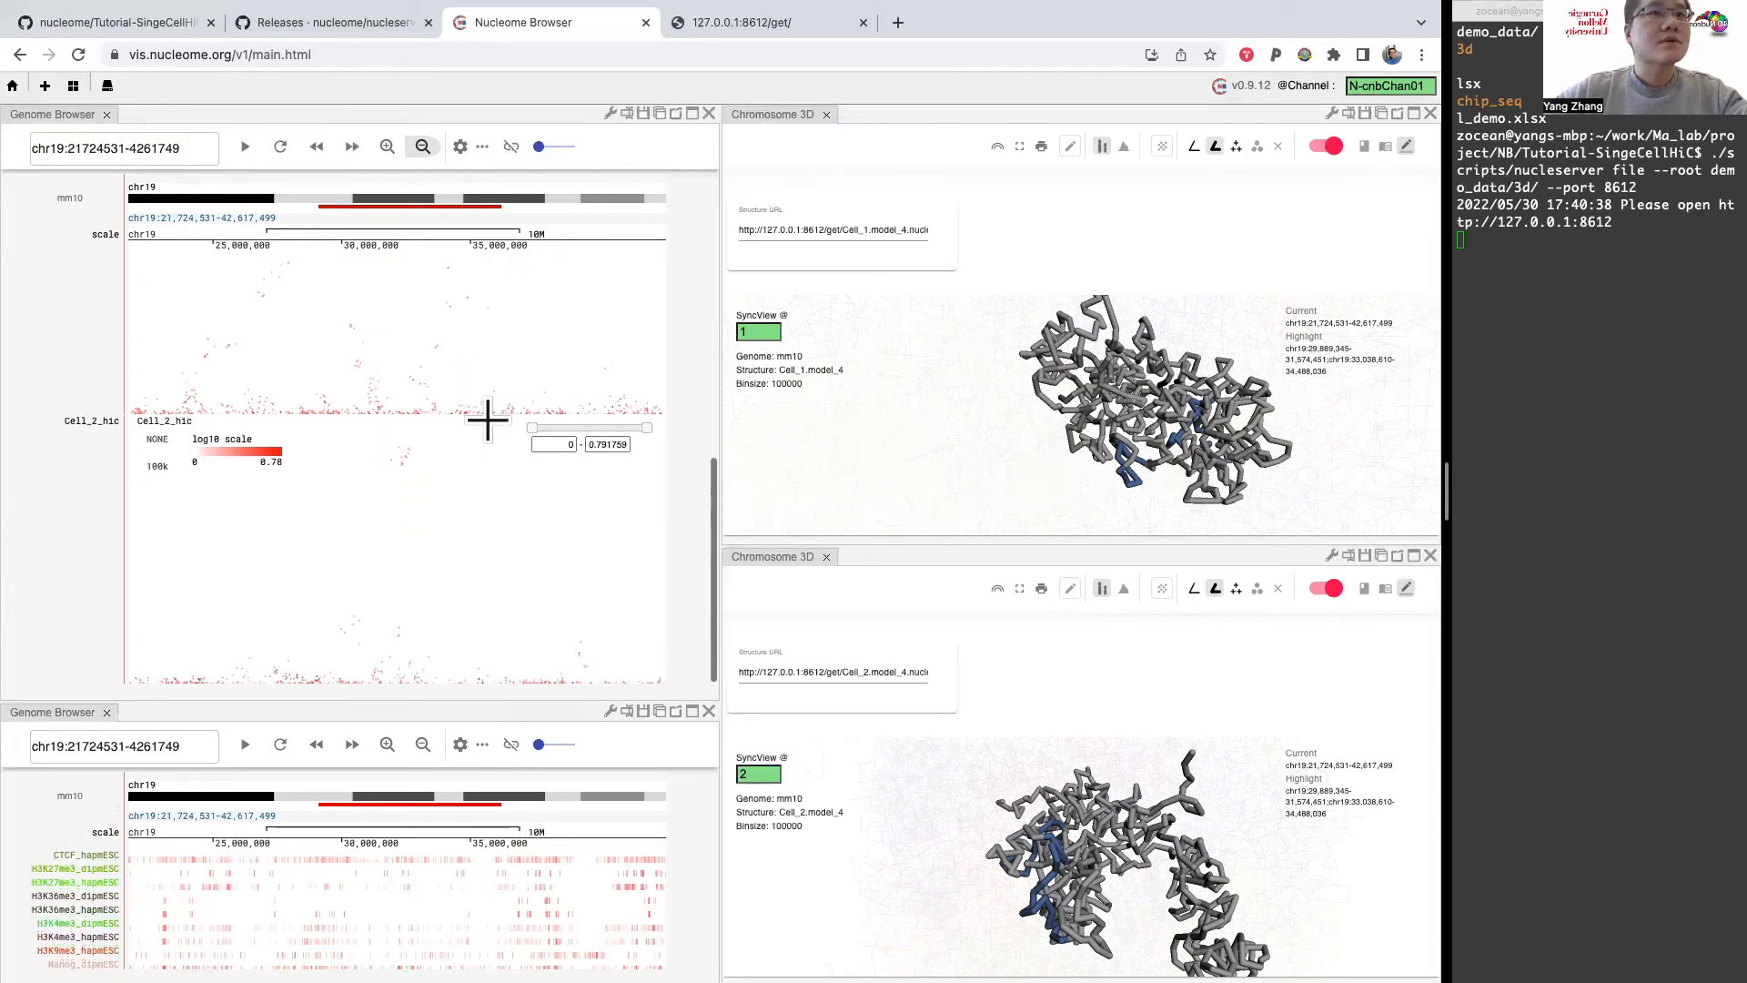
scroll(449, 363, "up", 2)
left_click_drag(396, 483, 399, 524)
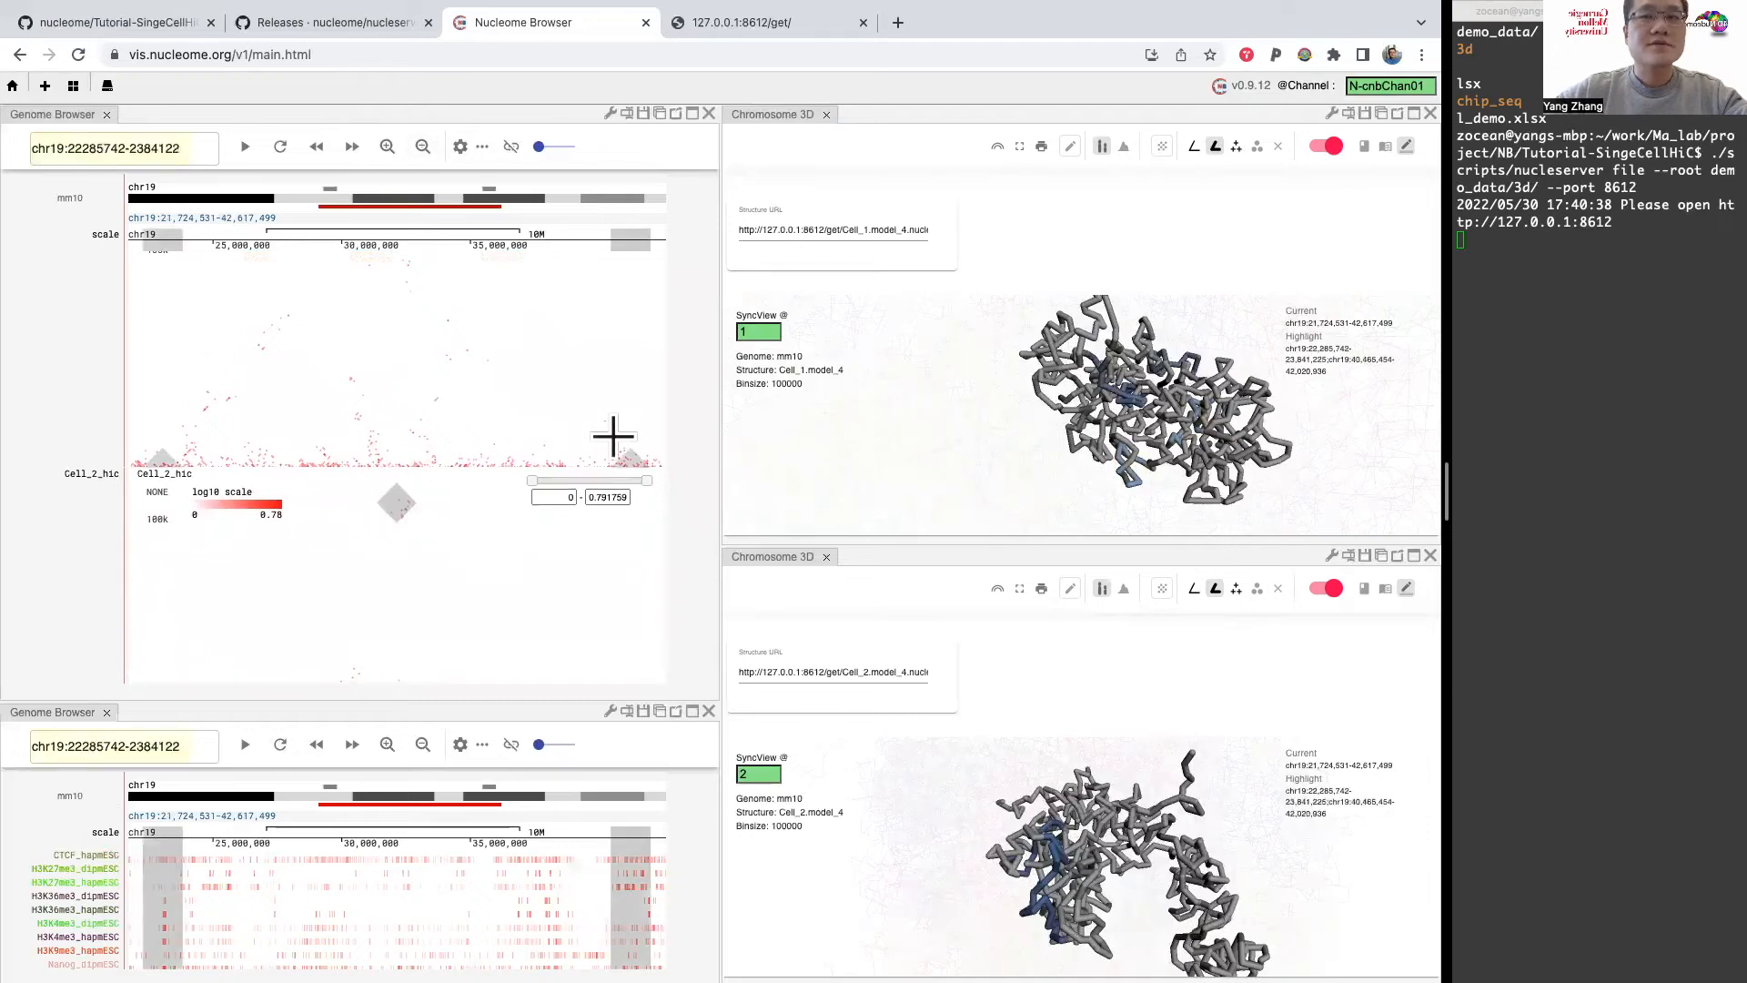
scroll(447, 389, "up", 3)
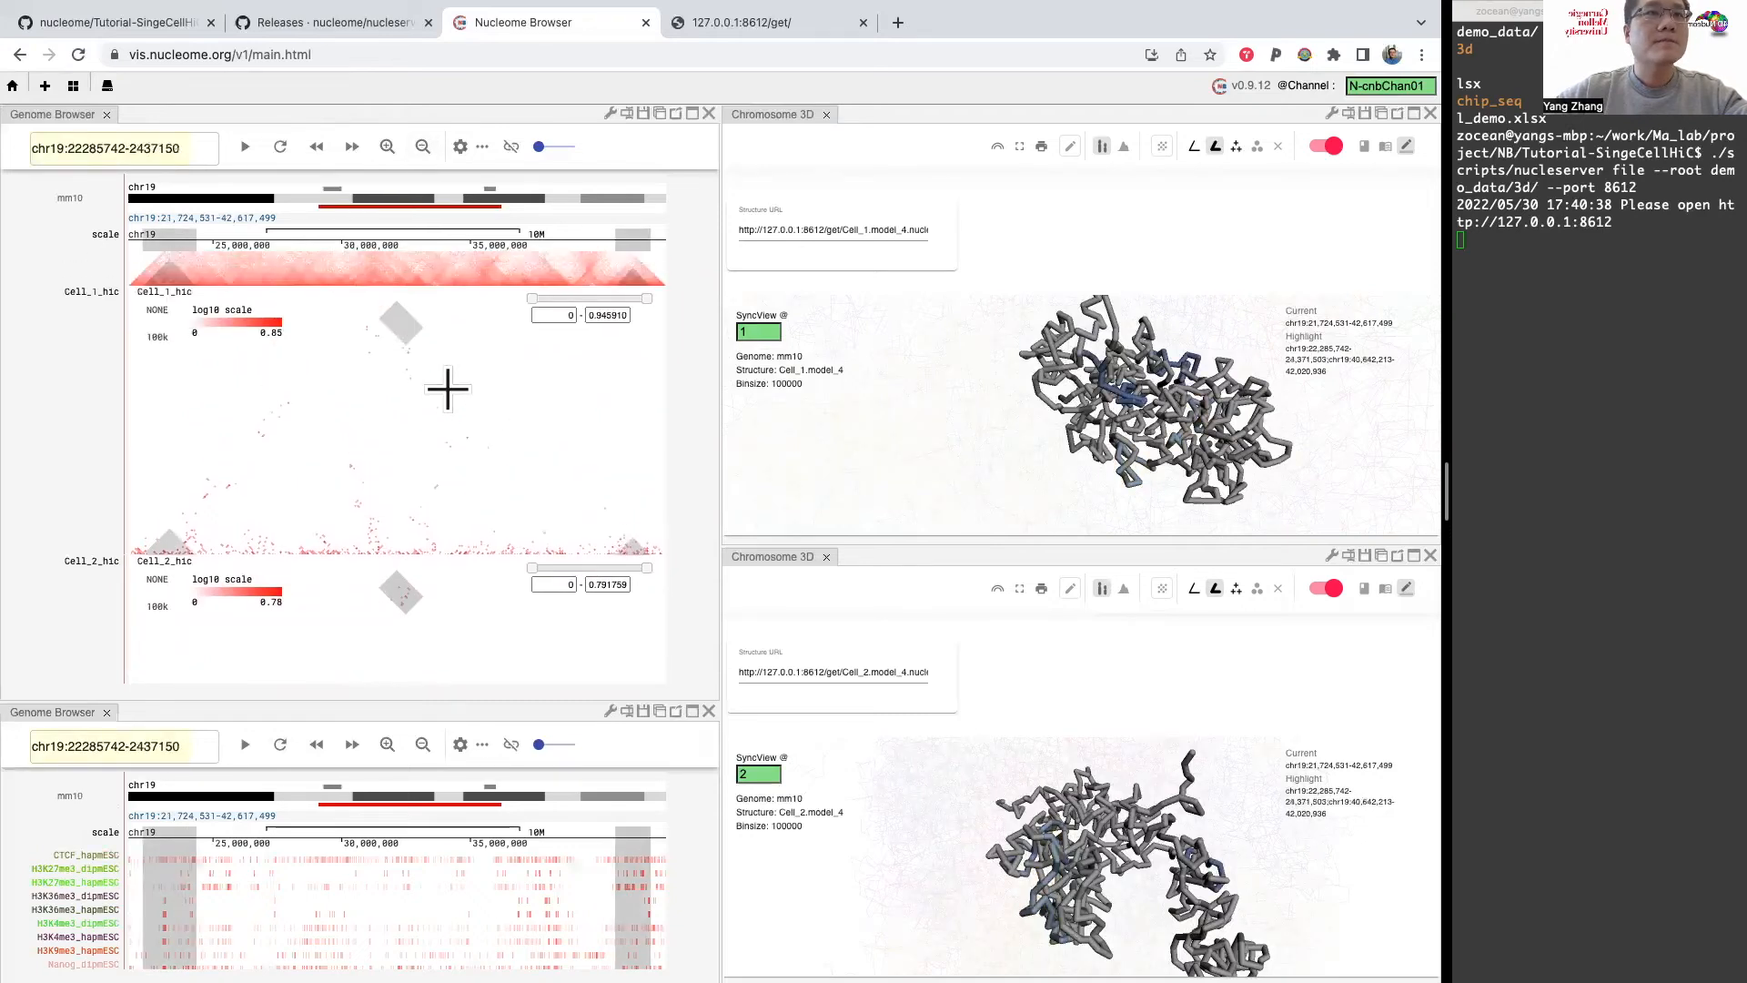
scroll(447, 390, "down", 5)
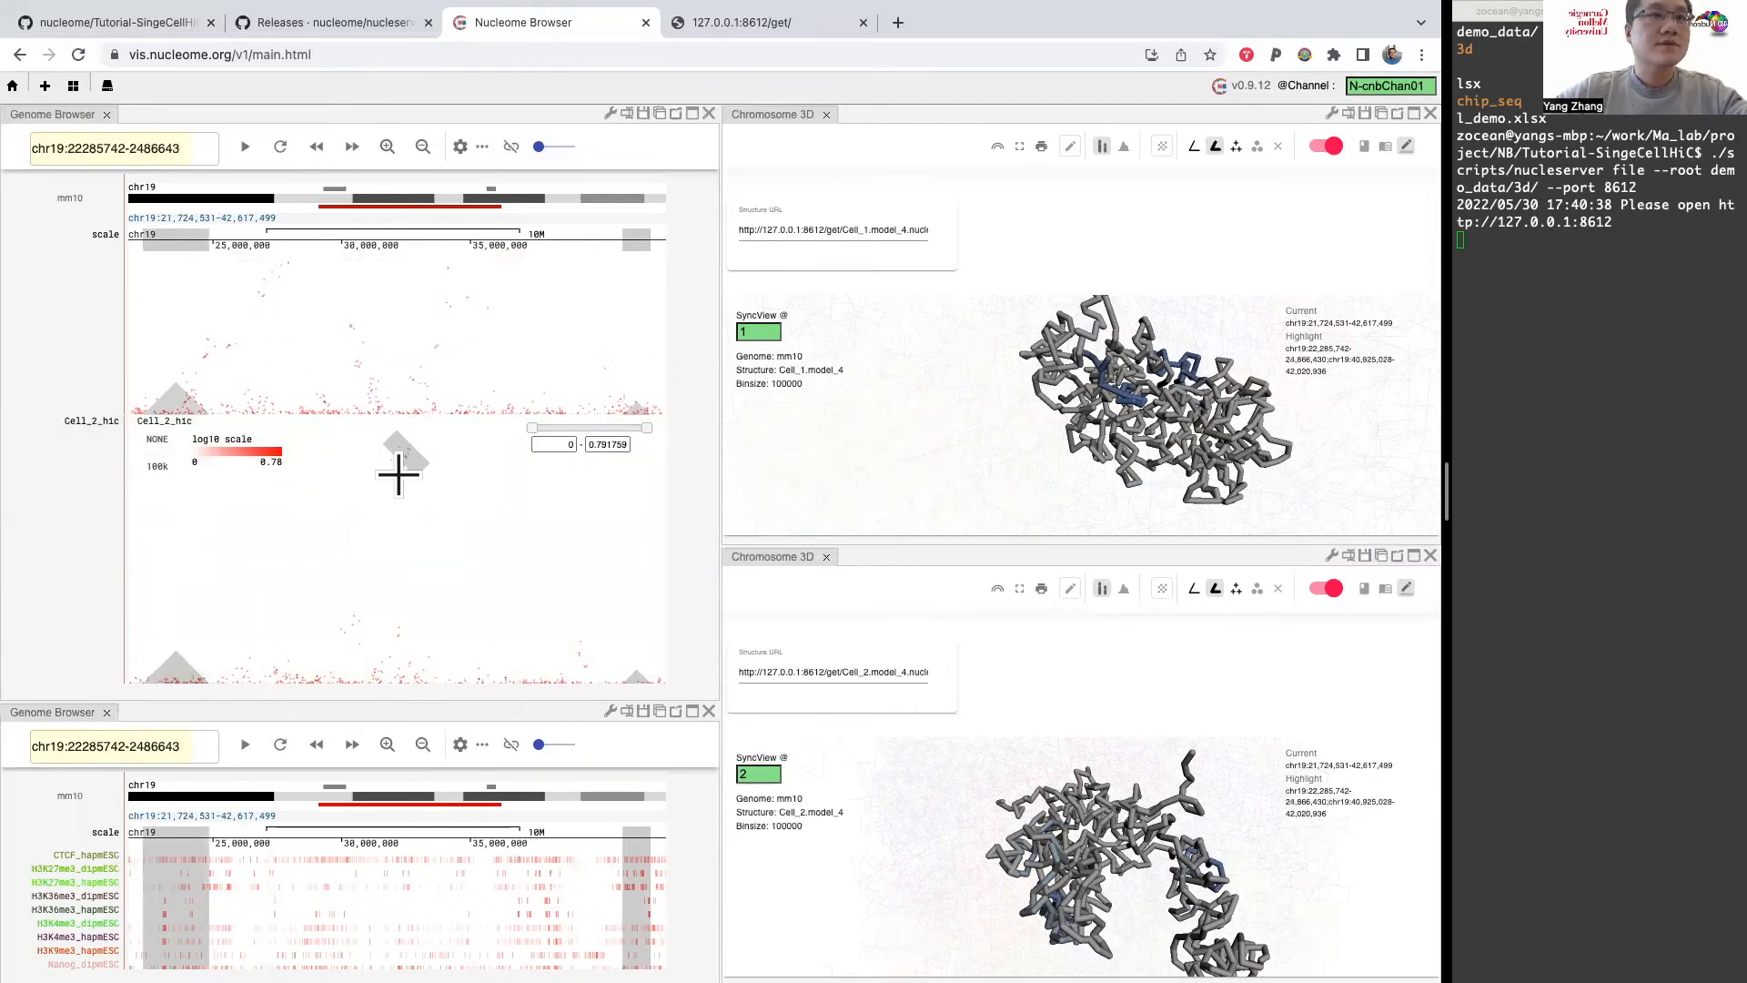
scroll(398, 474, "up", 3)
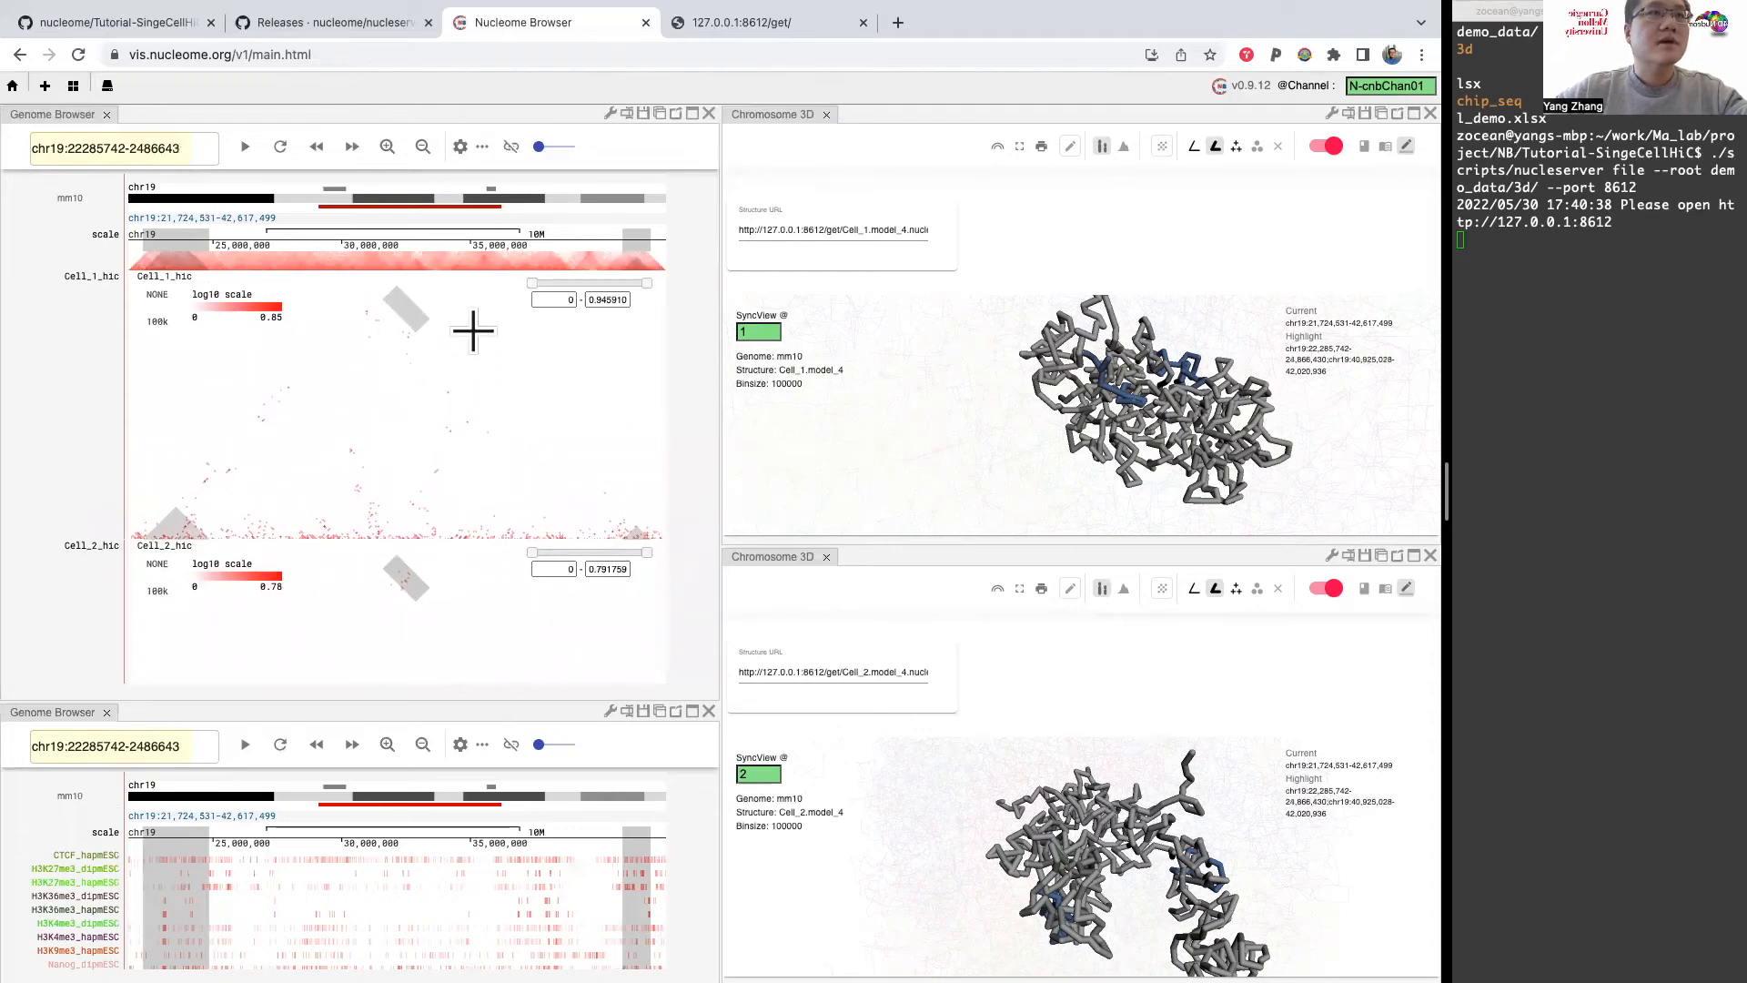
Step: Reposition both 3D models to inspect the distance between the highlighted segments in each cell
mouse_move(1178, 386)
left_mouse_down()
mouse_move(1203, 399)
mouse_move(1185, 369)
left_mouse_up()
left_click_drag(1170, 836, 1170, 783)
mouse_move(1192, 484)
left_mouse_down()
mouse_move(1172, 496)
mouse_move(1205, 501)
mouse_move(1181, 510)
left_mouse_up()
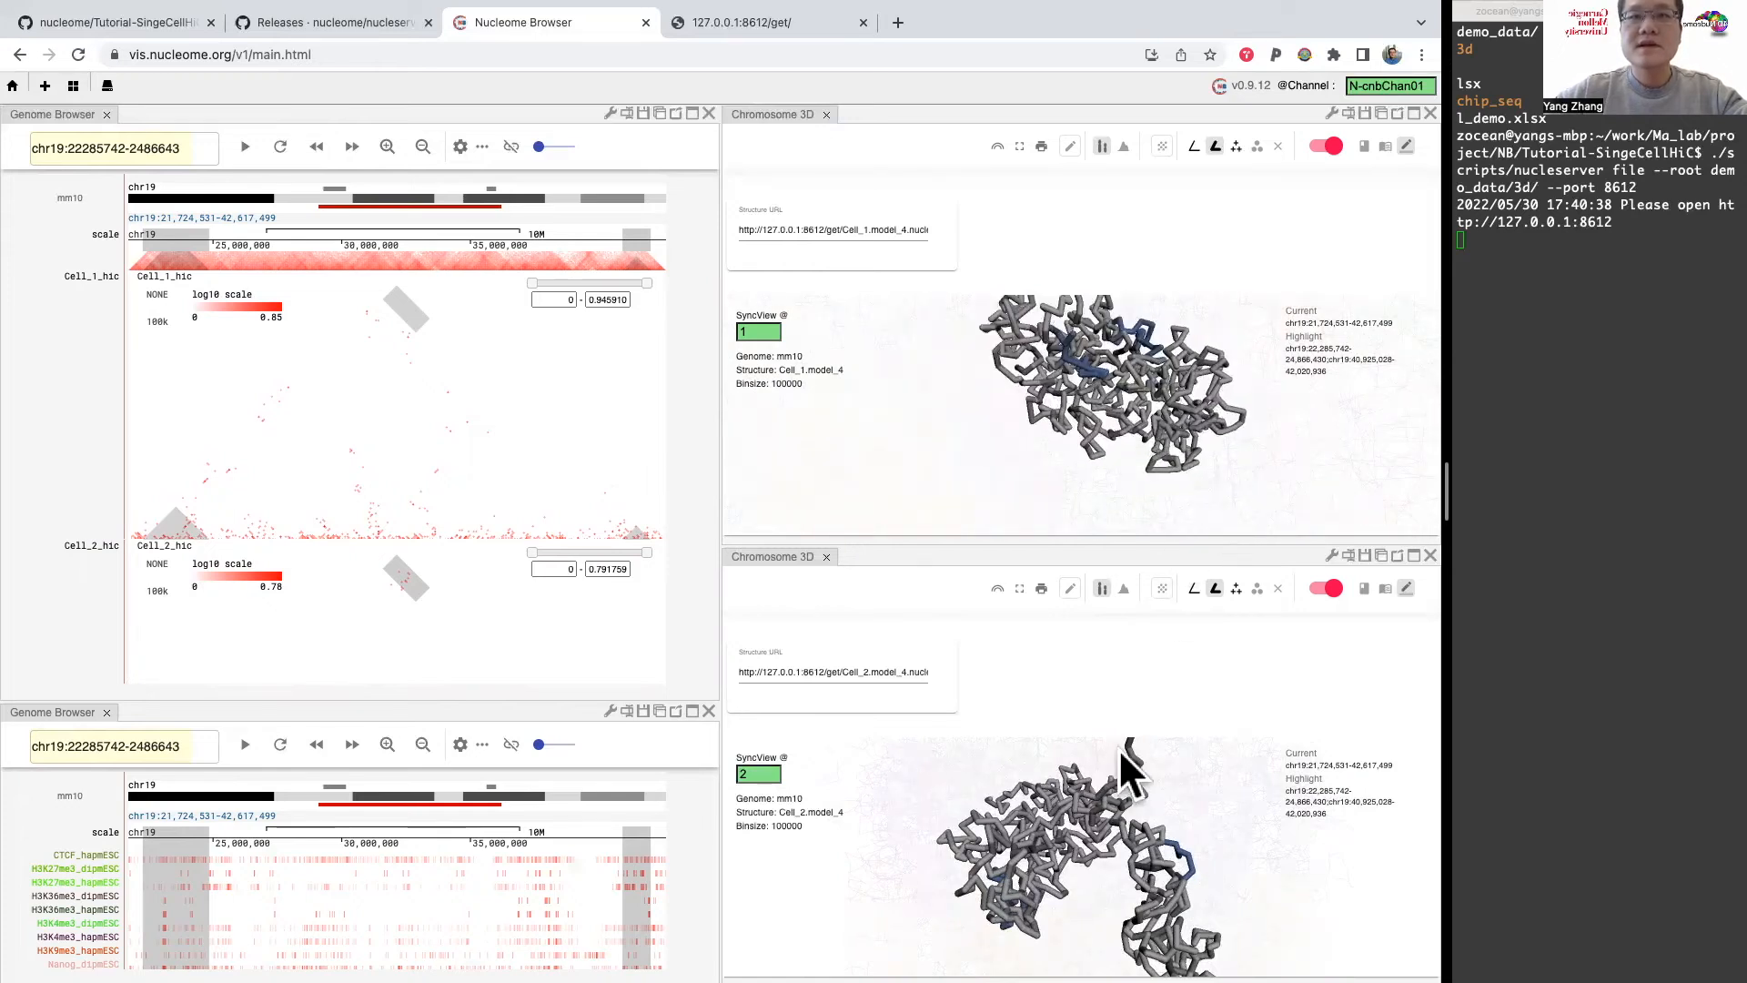
Step: Change the Cell_2 panel's Structure URL to Cell_2.model_5.nucle3d and load that model
left_click(897, 671)
key("Right")
key("Right")
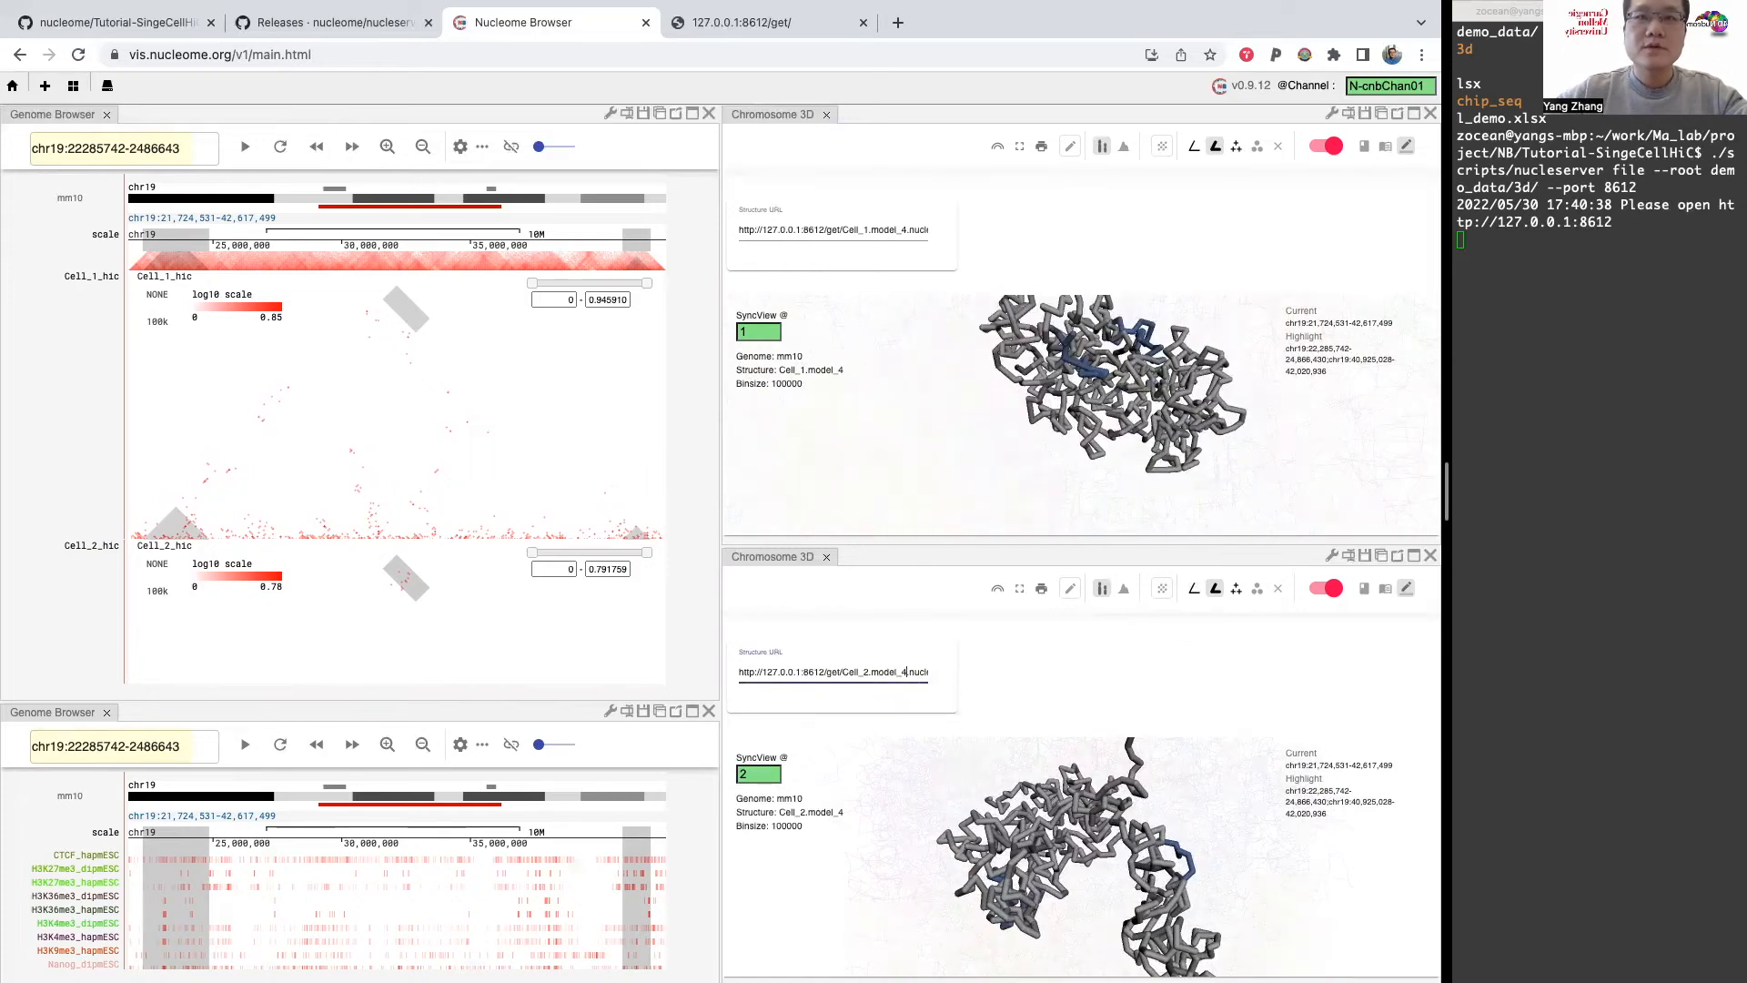
key("BackSpace")
type("5")
key("Return")
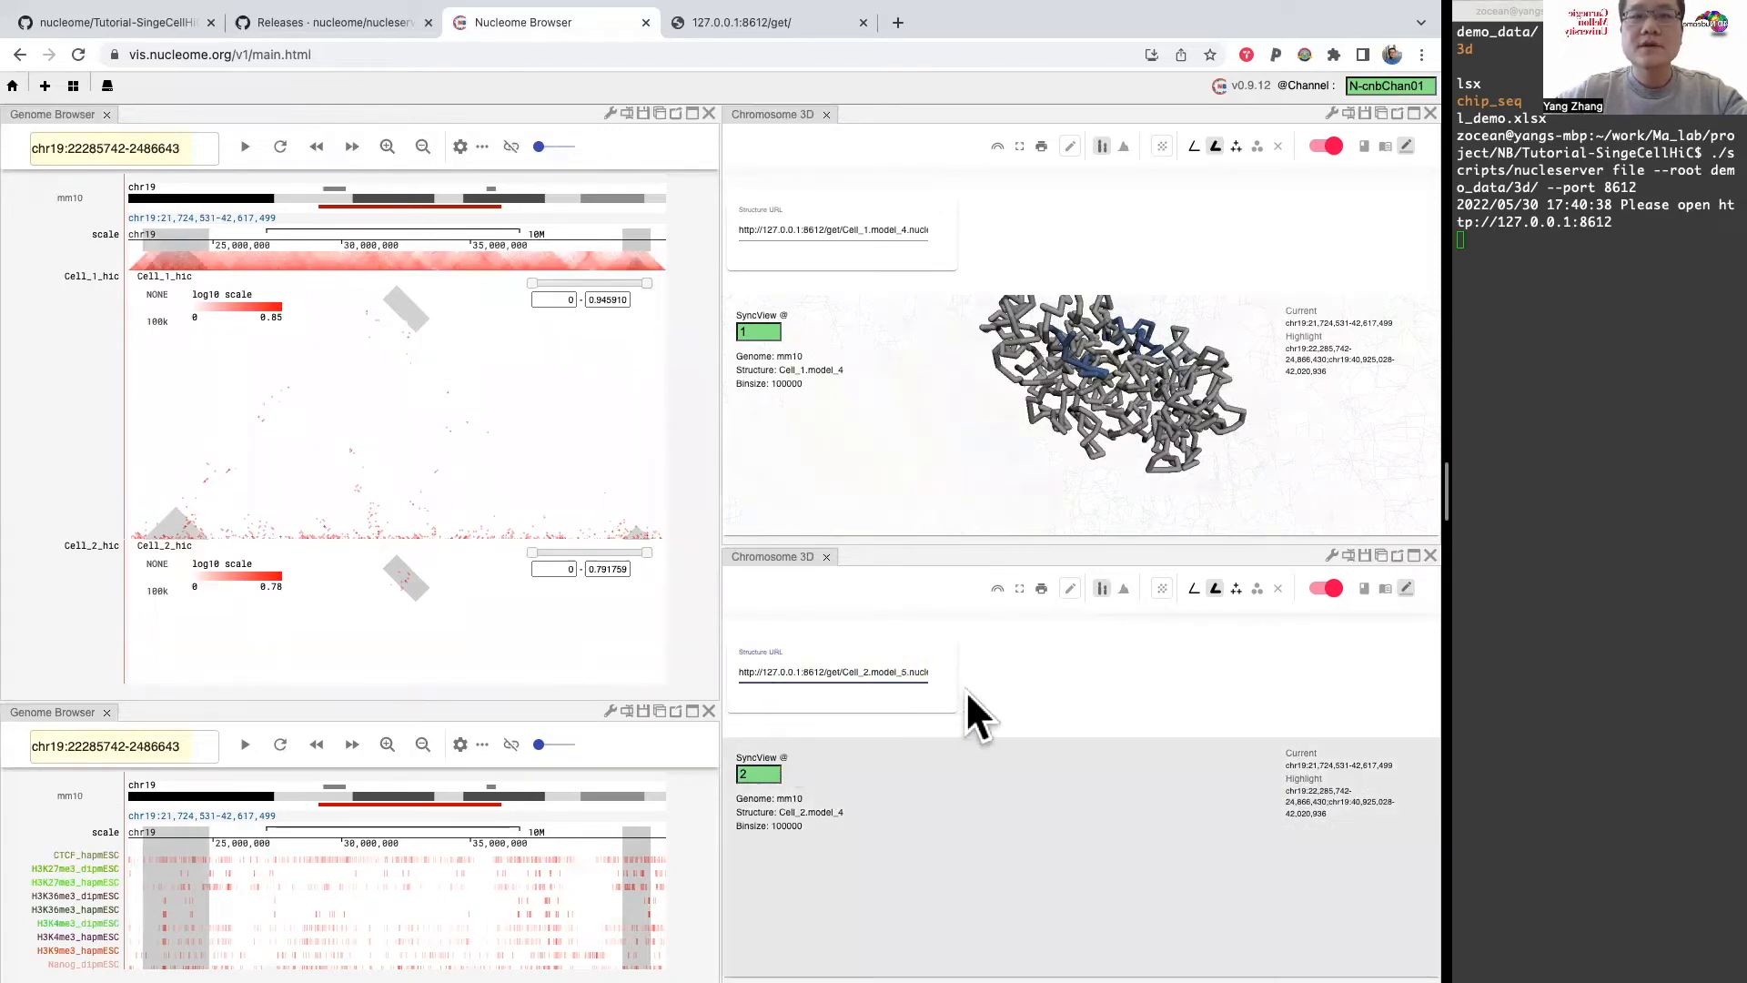
Step: Enlarge and reposition the Cell_2 model 5 structure to inspect the distance between its highlighted chr19 segments
scroll(1099, 877, "up", 5)
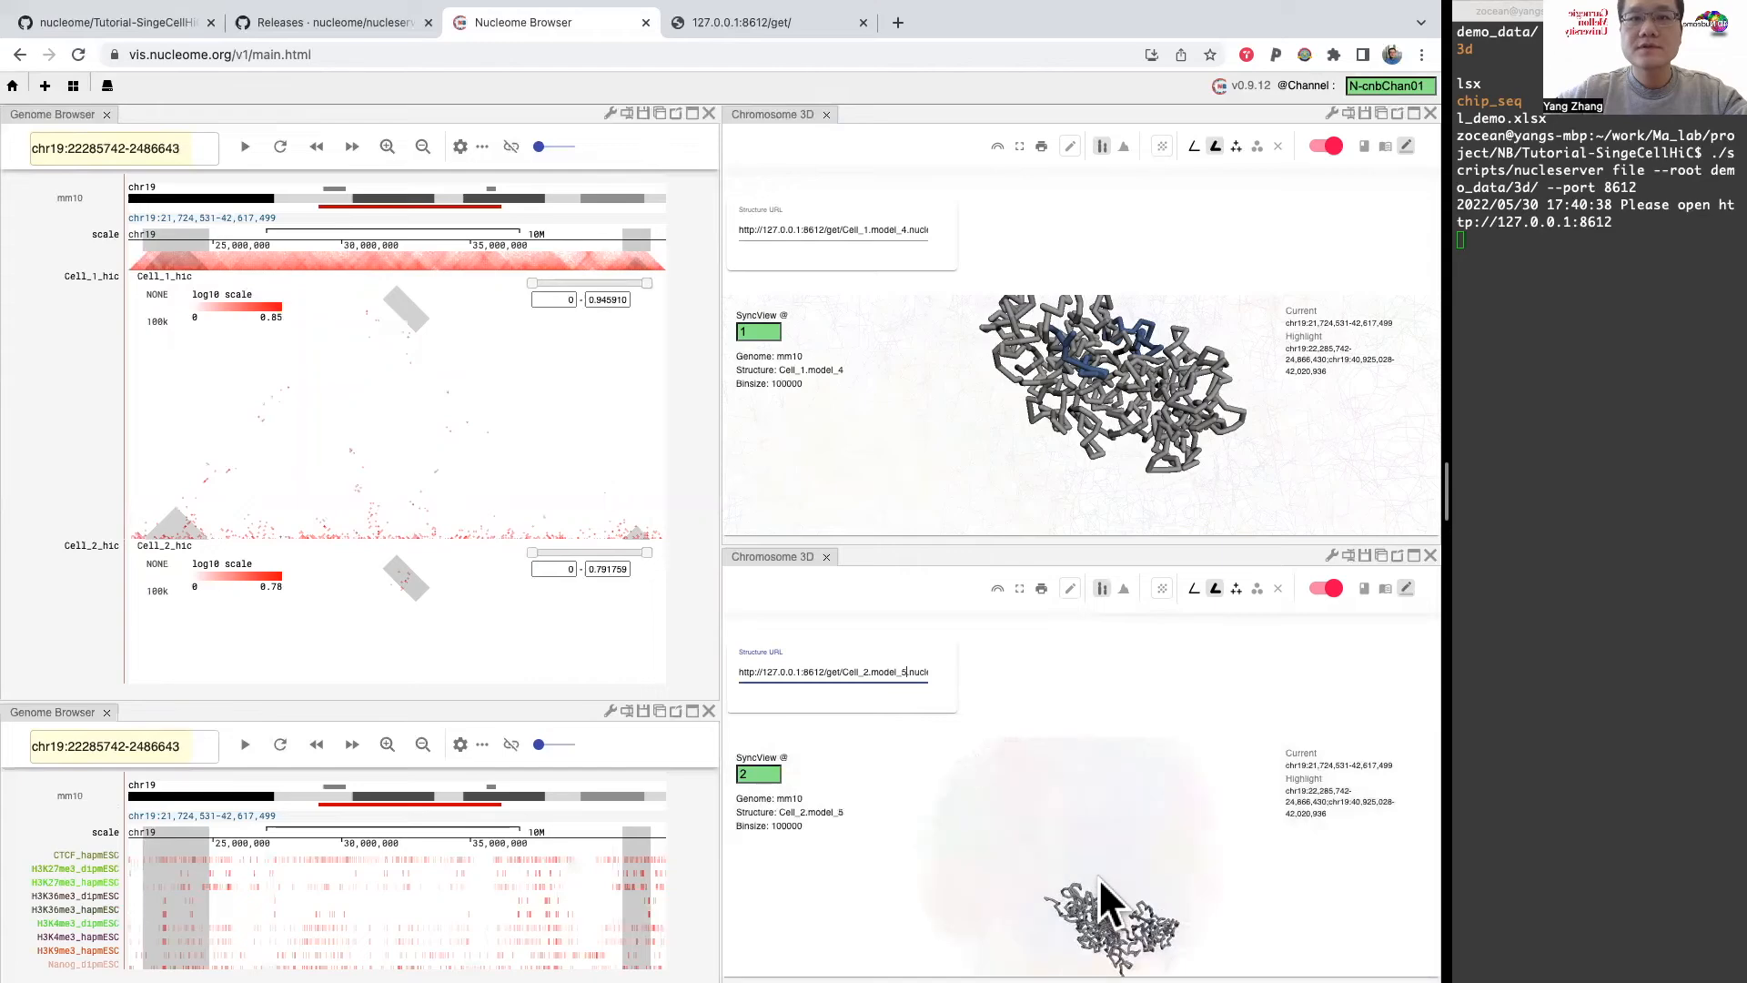
left_click_drag(1111, 885, 1040, 839)
scroll(1116, 844, "up", 2)
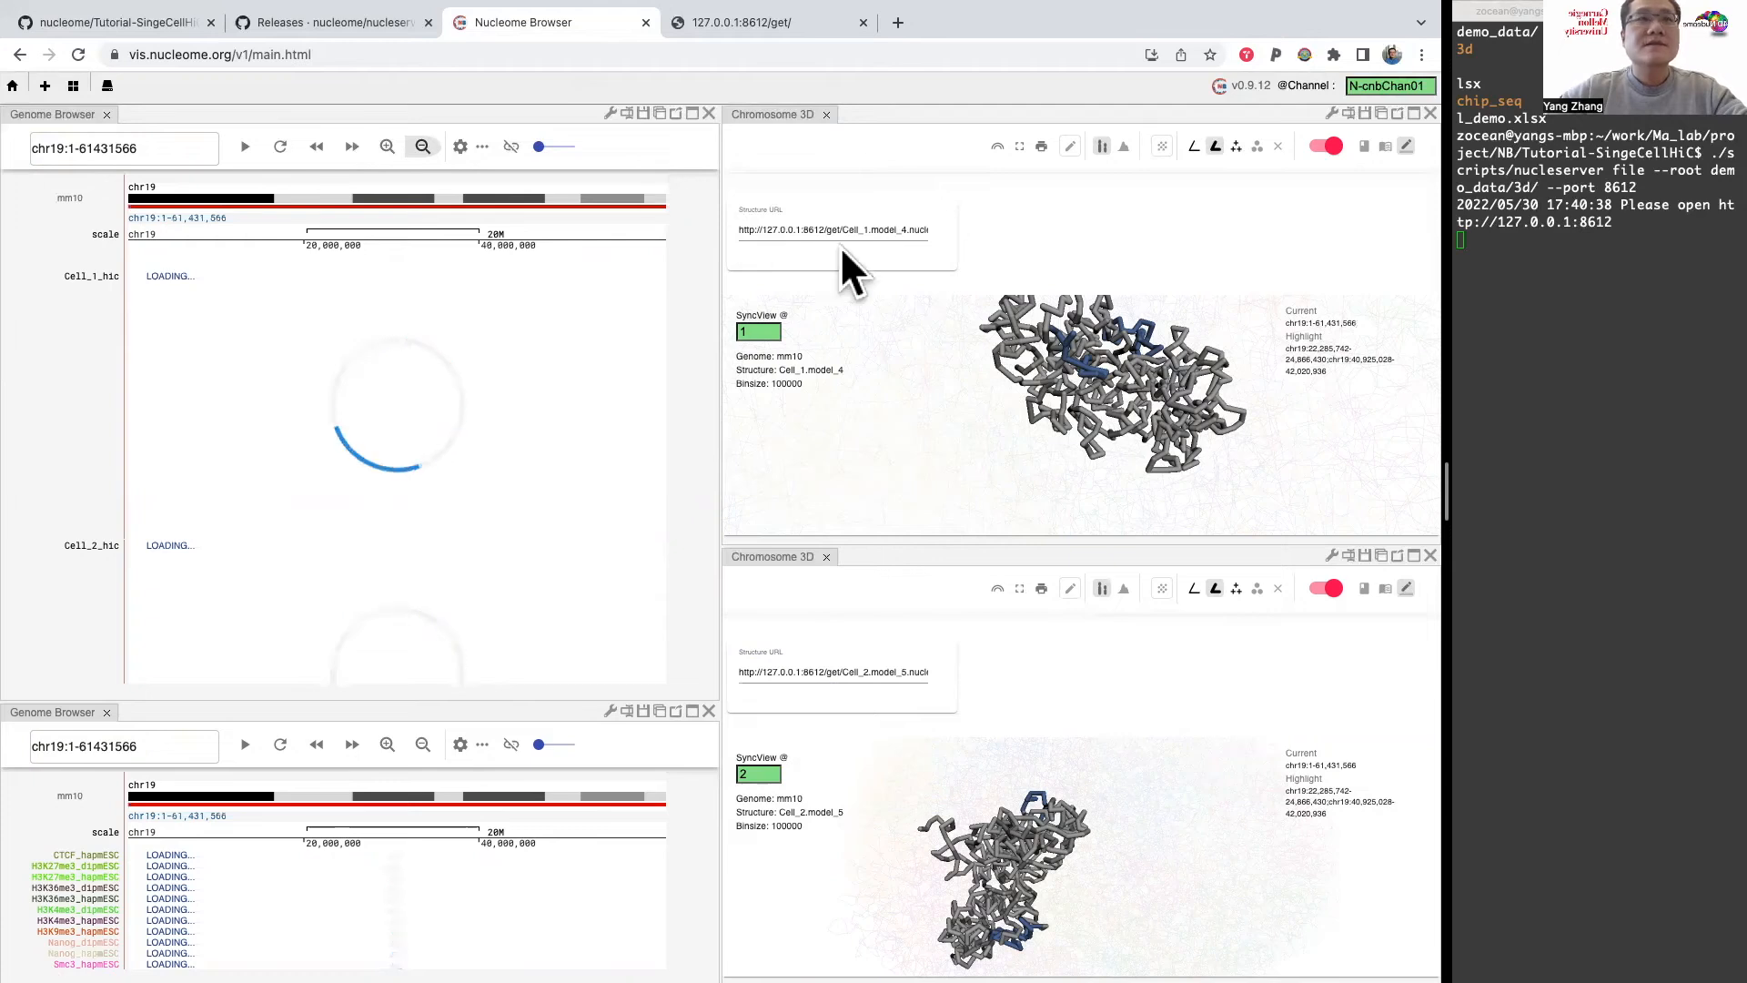
Step: Configure the Hi-C browser's tracks and add DamID track 4DNFIETQFGGP from DamID.bw.mm10, with track descriptions shown
left_click(610, 112)
left_click(474, 218)
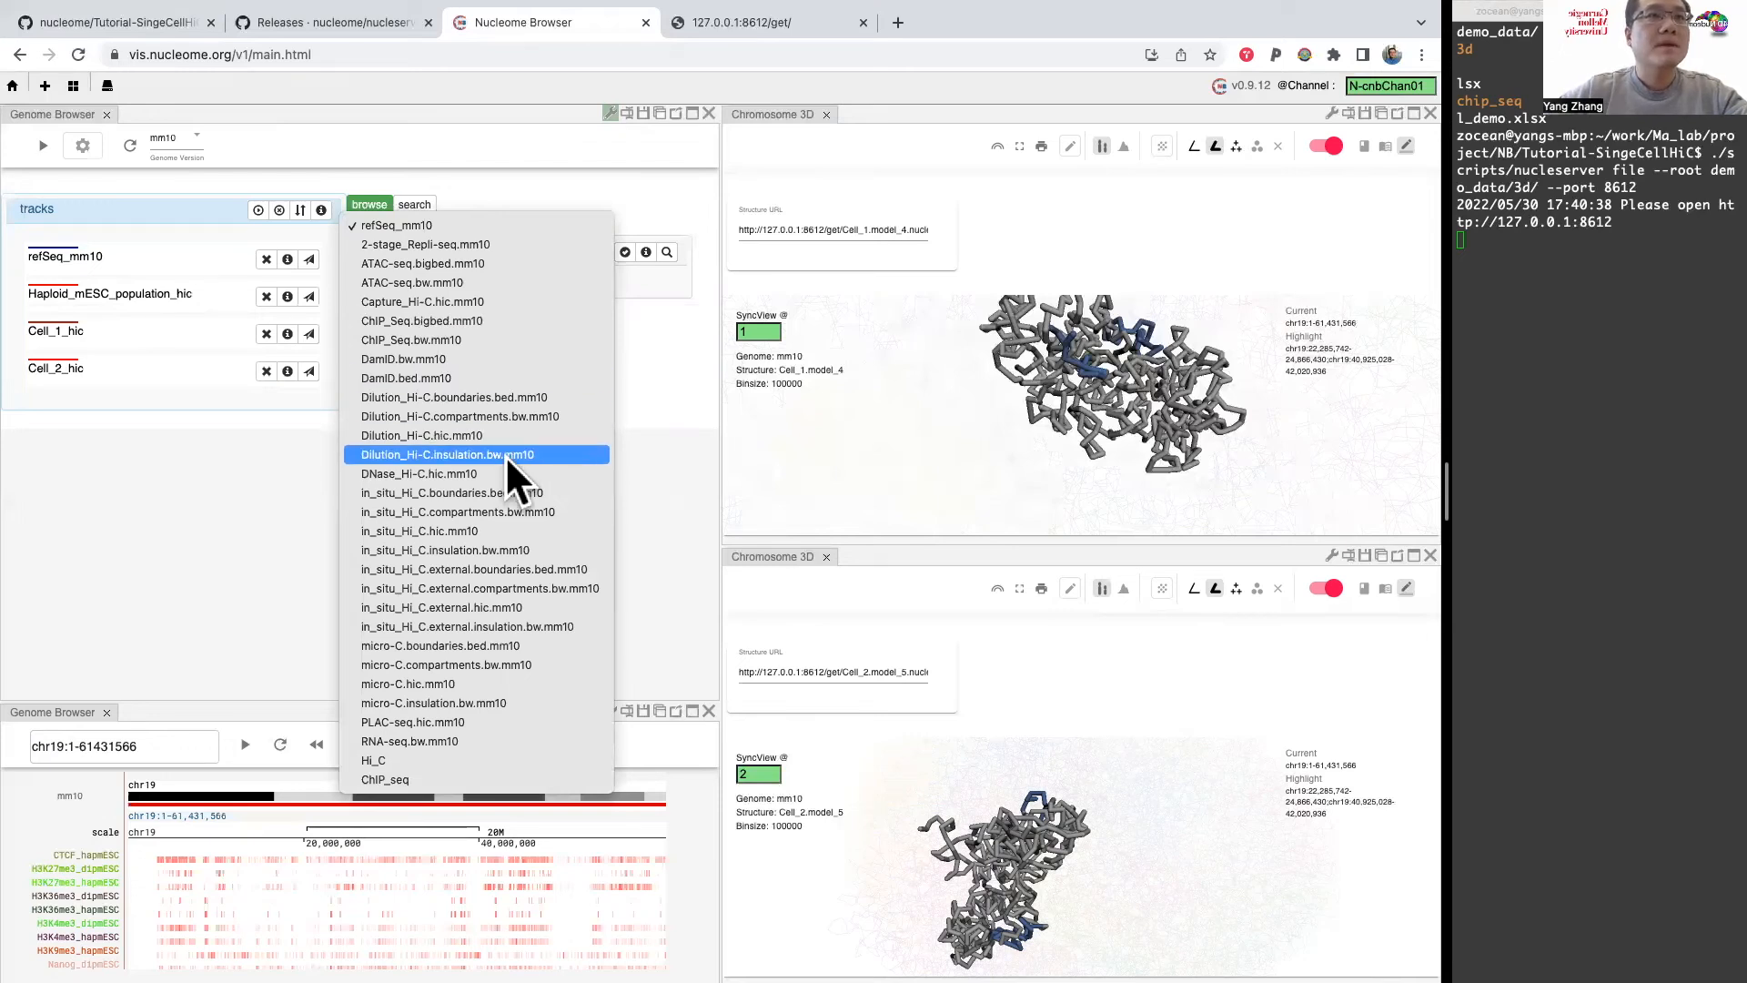
left_click(522, 358)
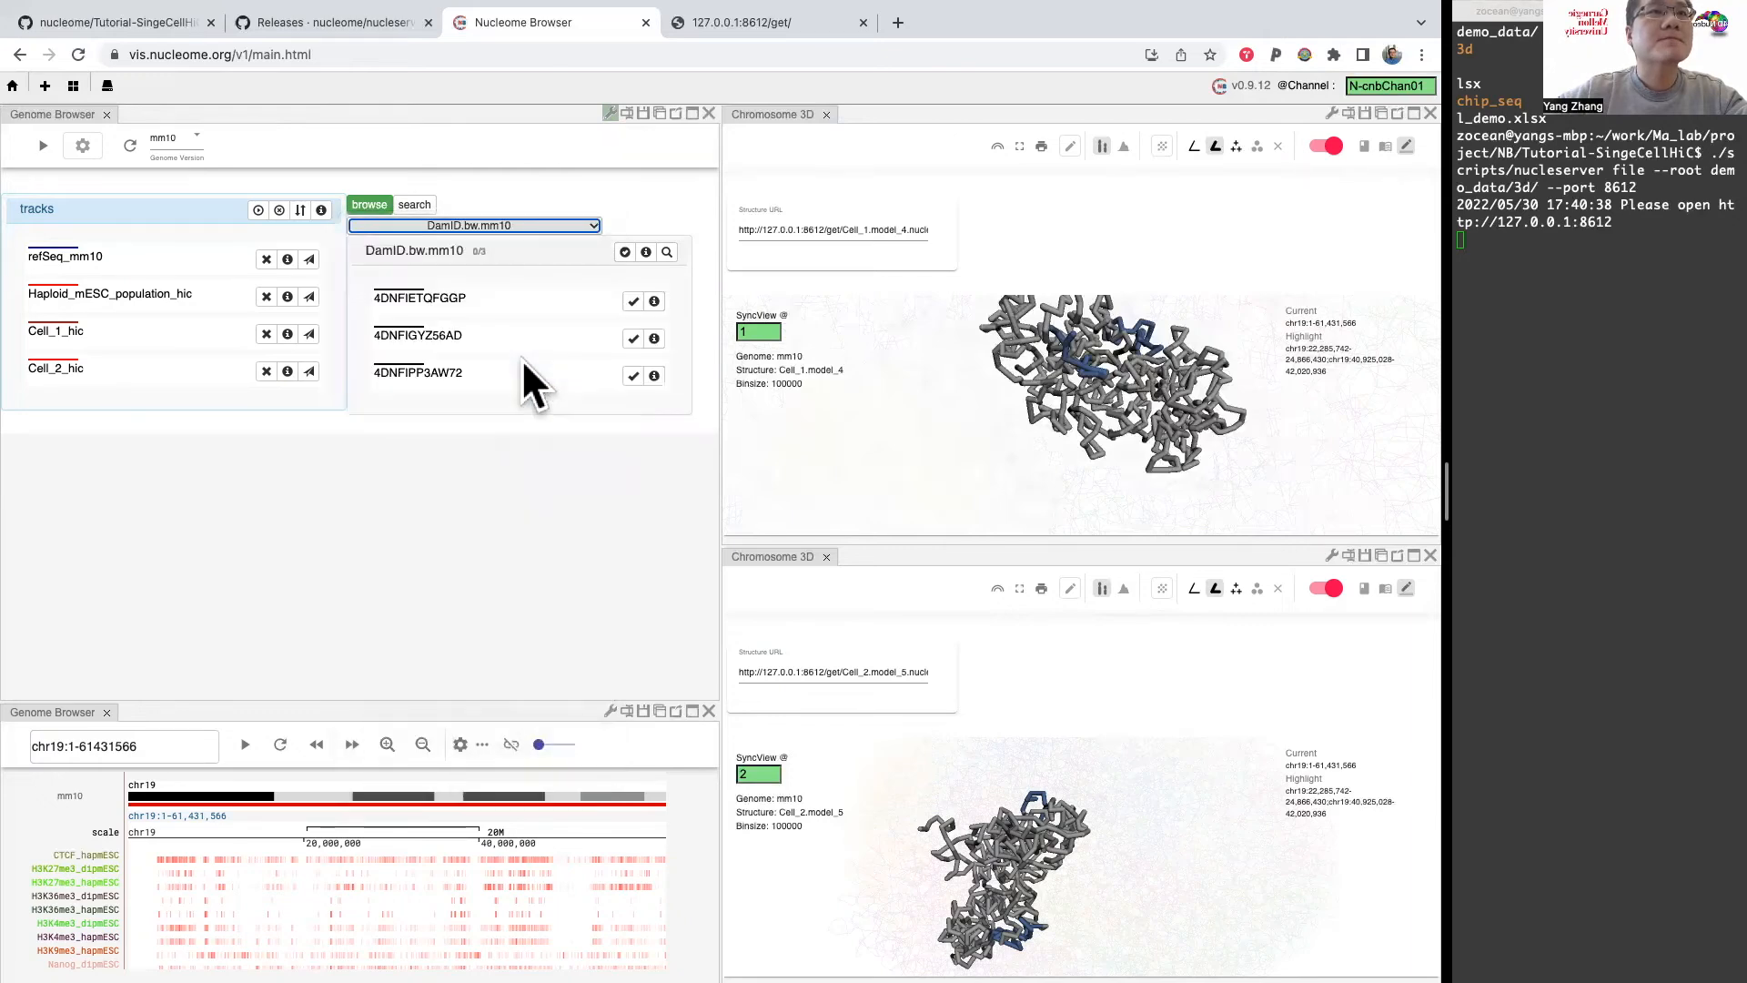
left_click(646, 251)
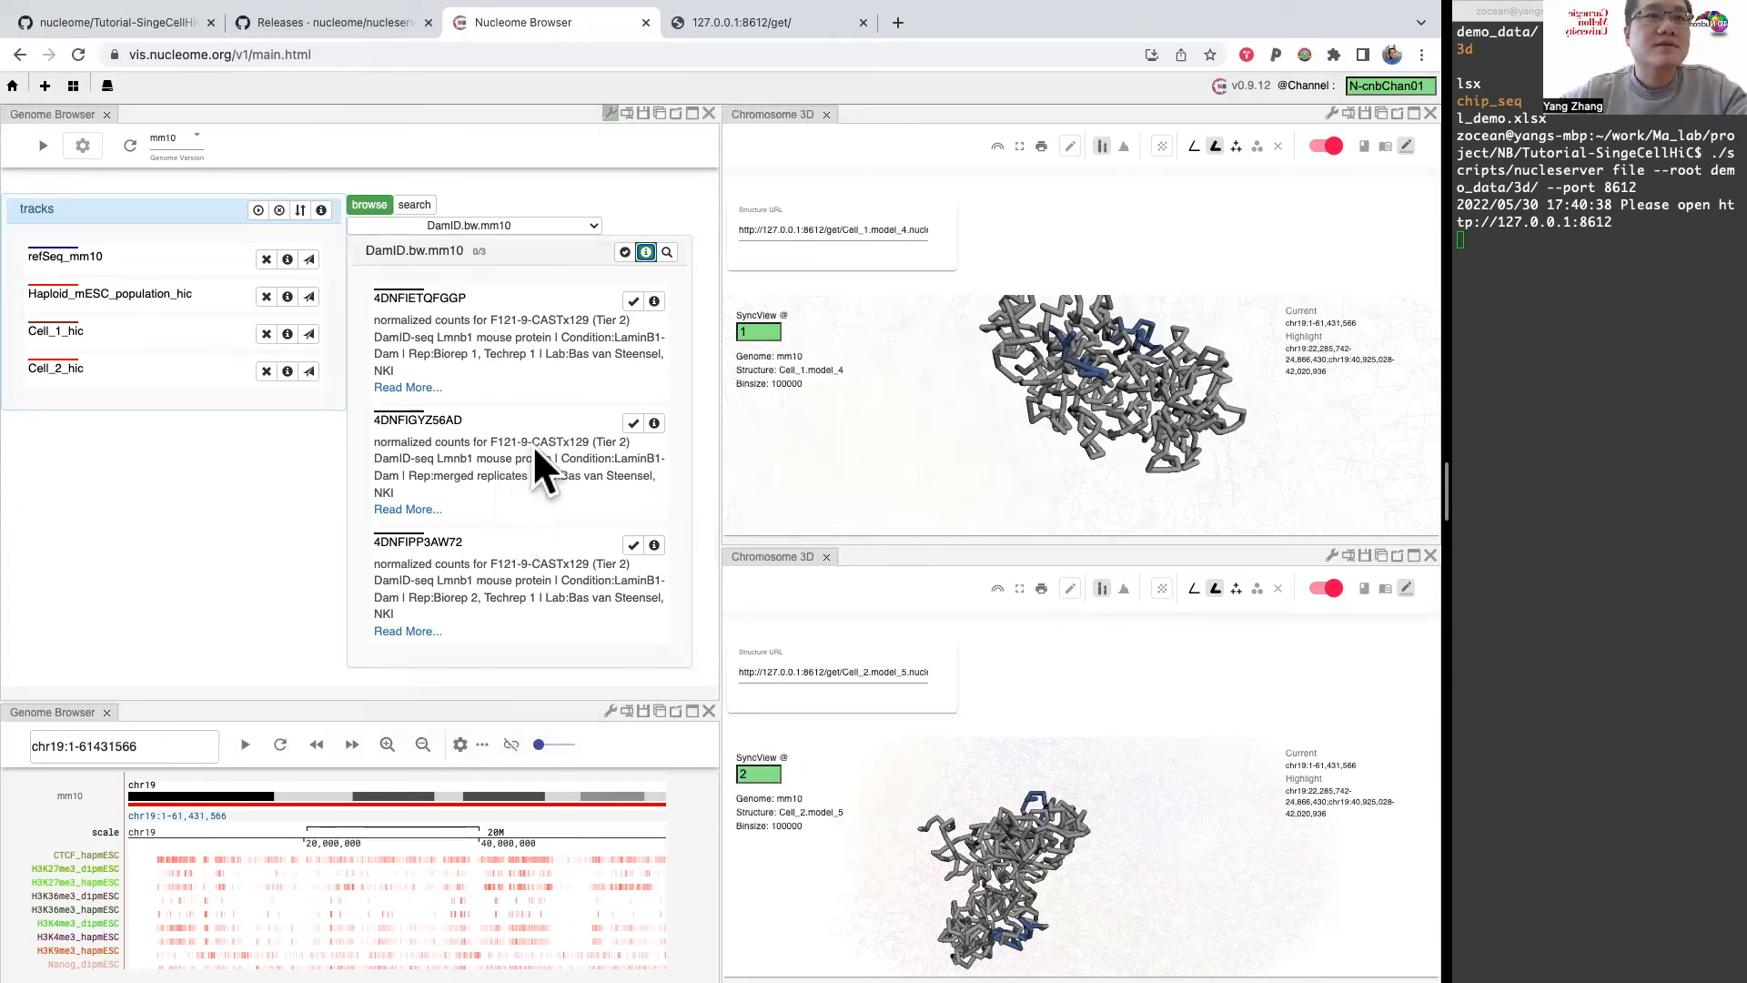
left_click(633, 300)
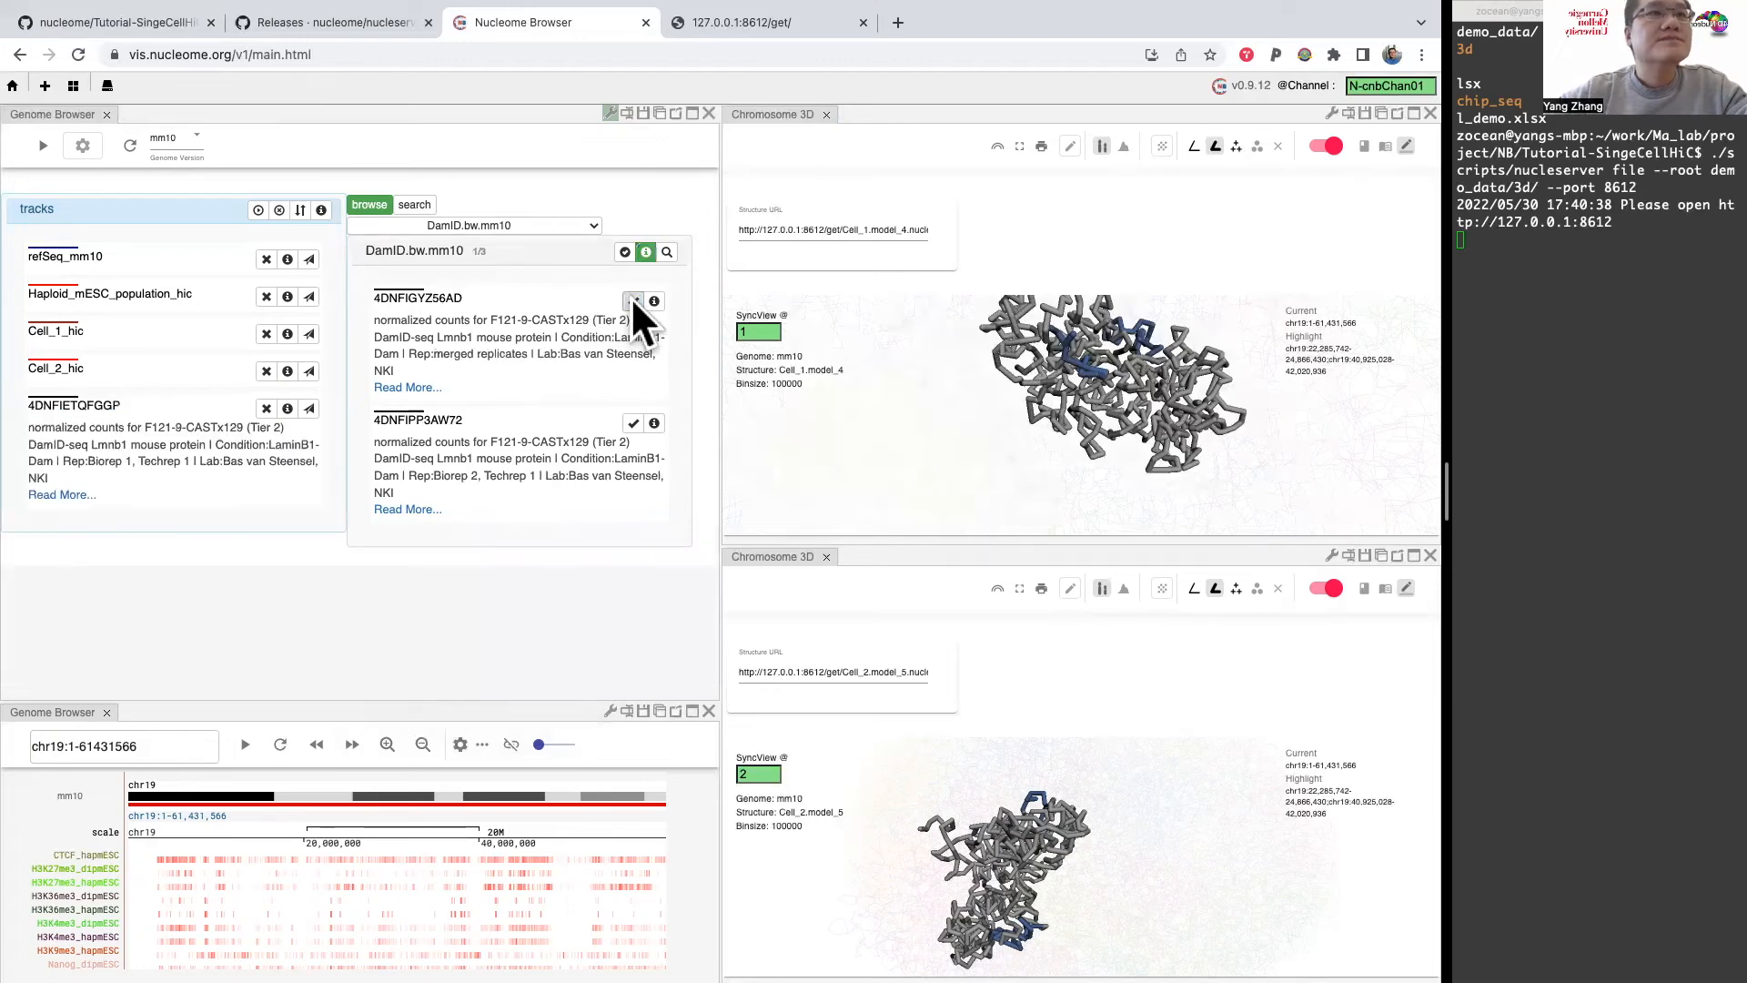
Step: Add track 4DNFI1JVMQRG from the 2-stage_Repli-seq.mm10 group to the Hi-C browser's tracks, with track descriptions shown
left_click(587, 224)
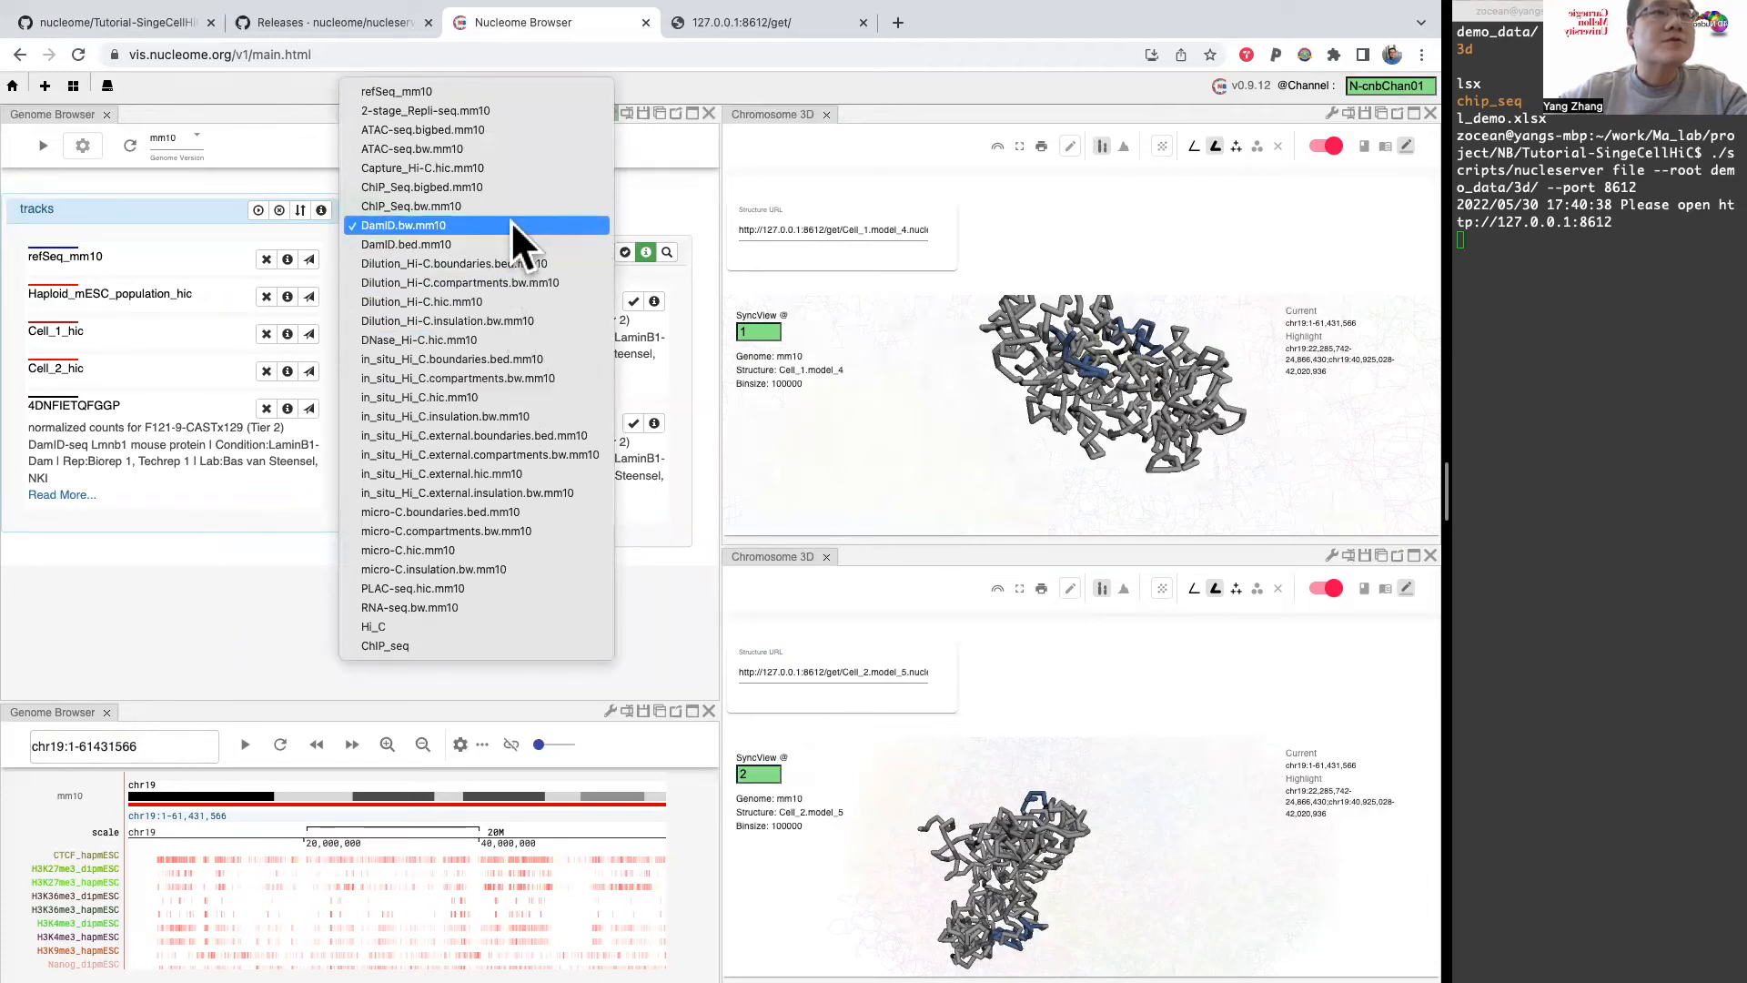
left_click(505, 110)
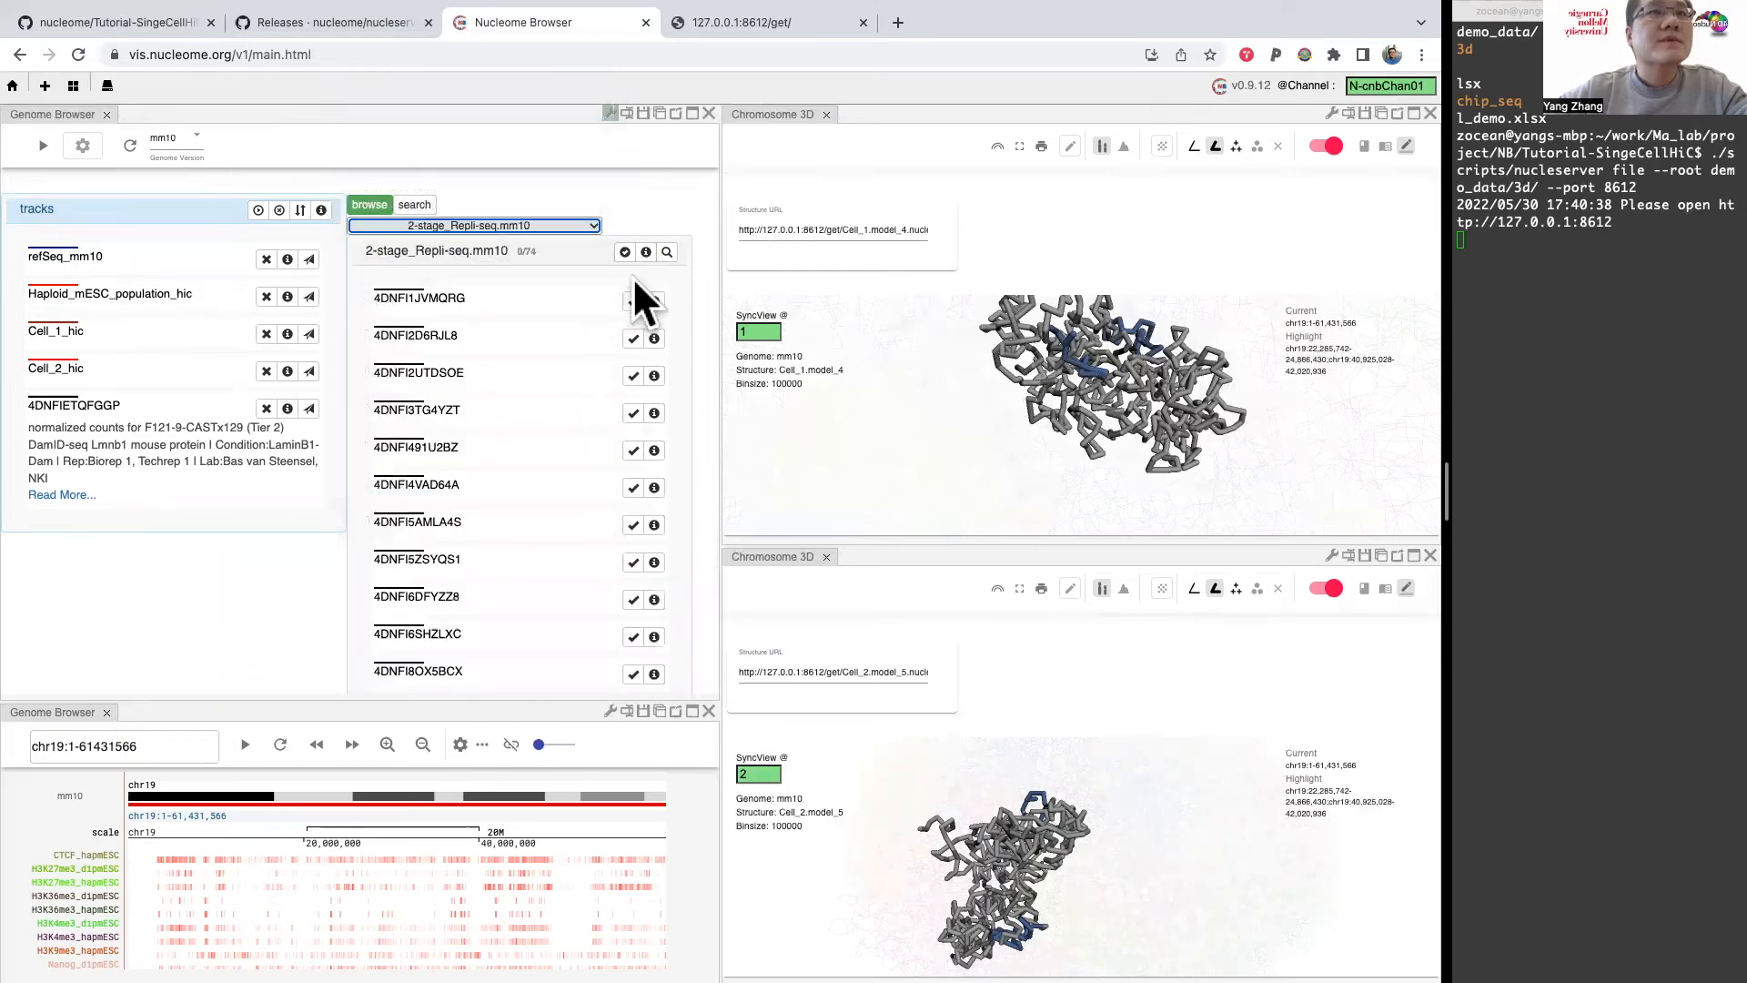
left_click(645, 252)
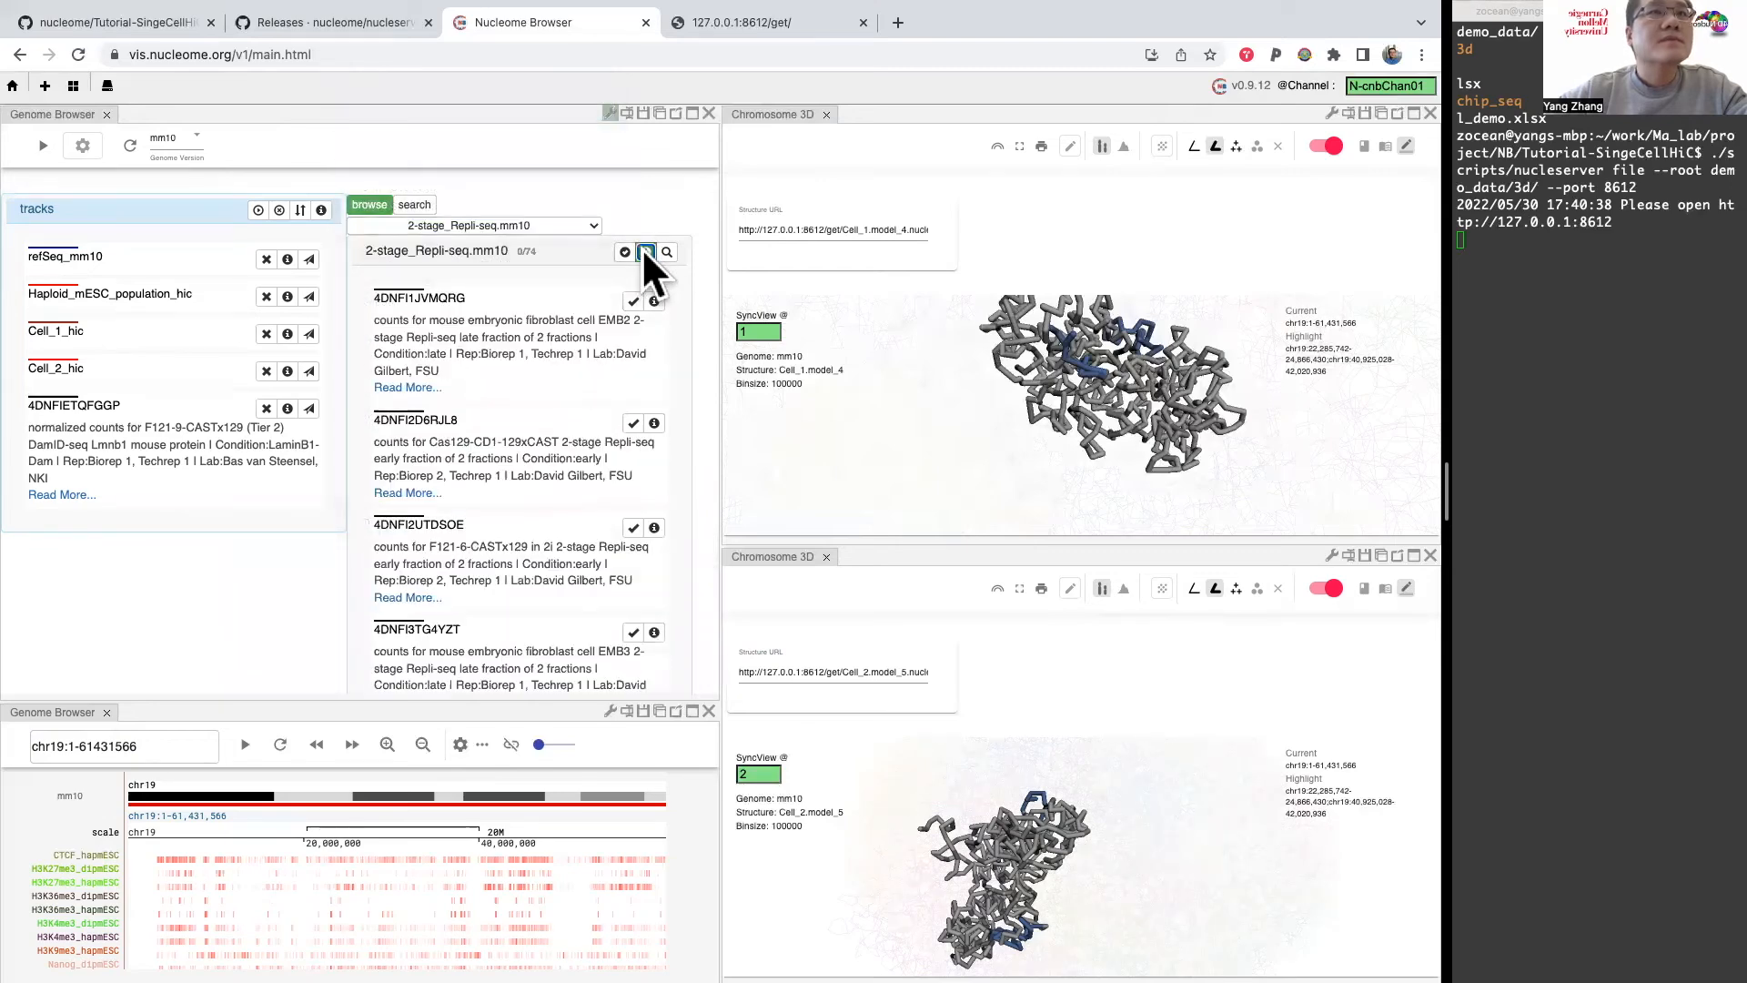
left_click(631, 301)
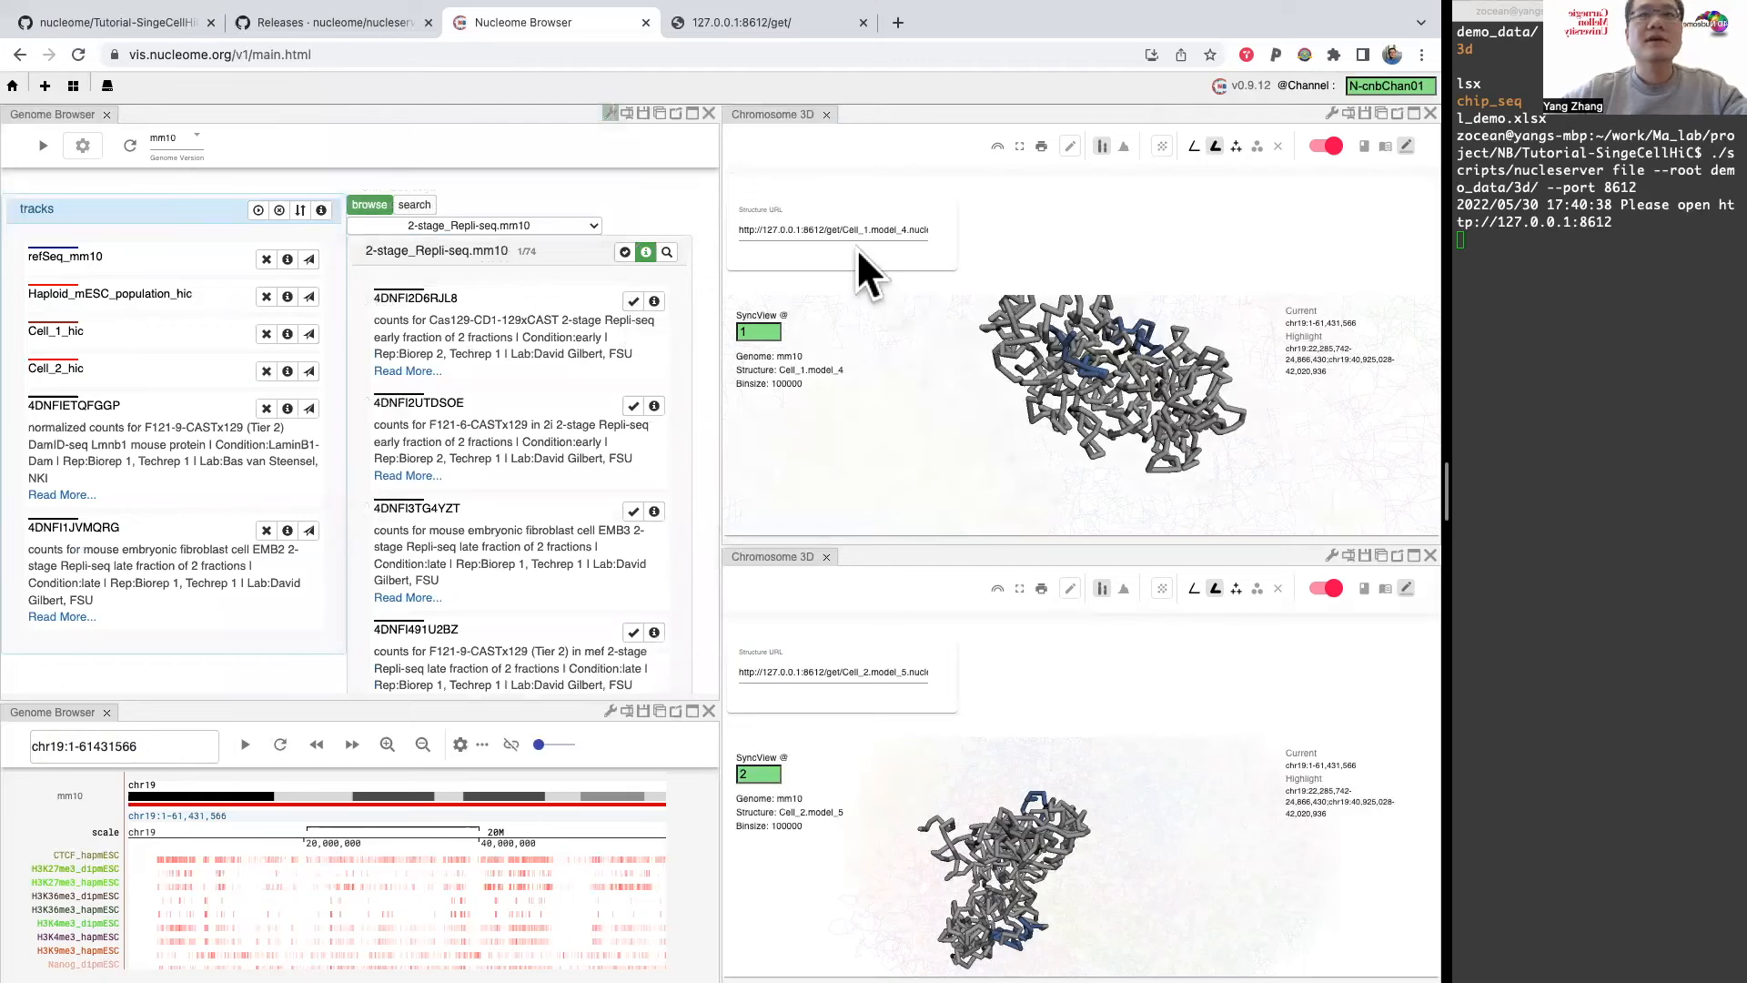
Step: Display the whole-genome structure in the Cell_1 3D panel and bring the entire model into view
left_click(1327, 146)
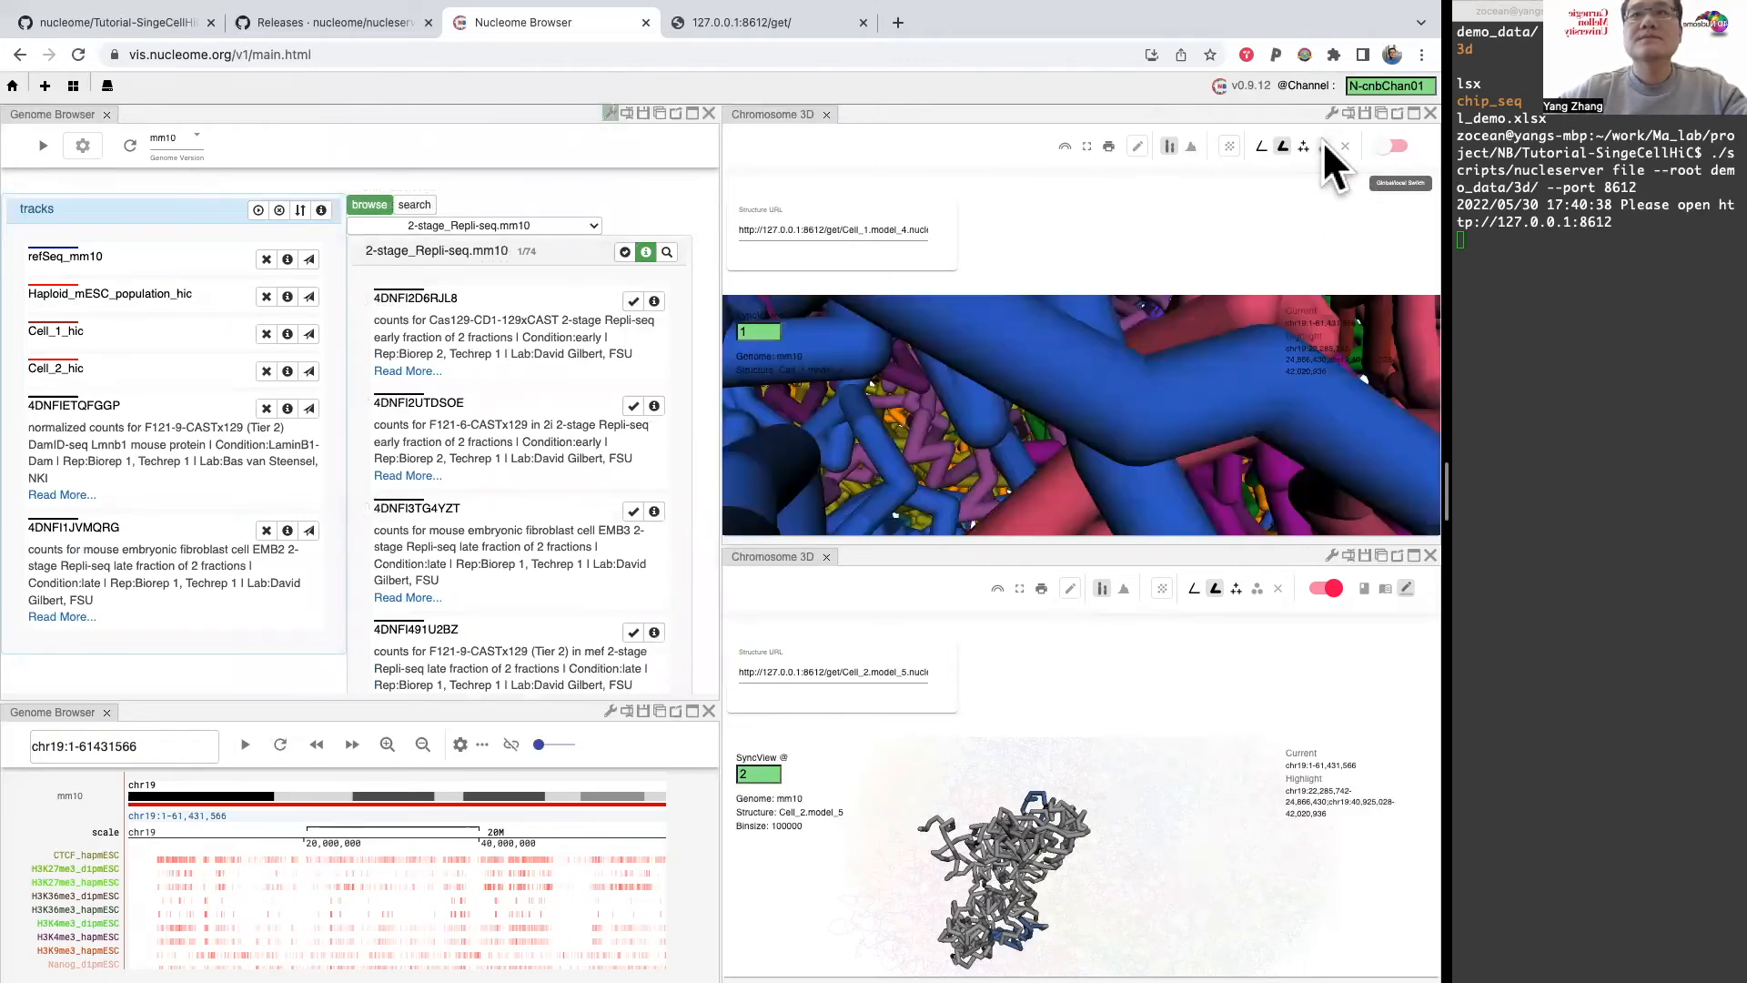
scroll(1068, 382, "down", 10)
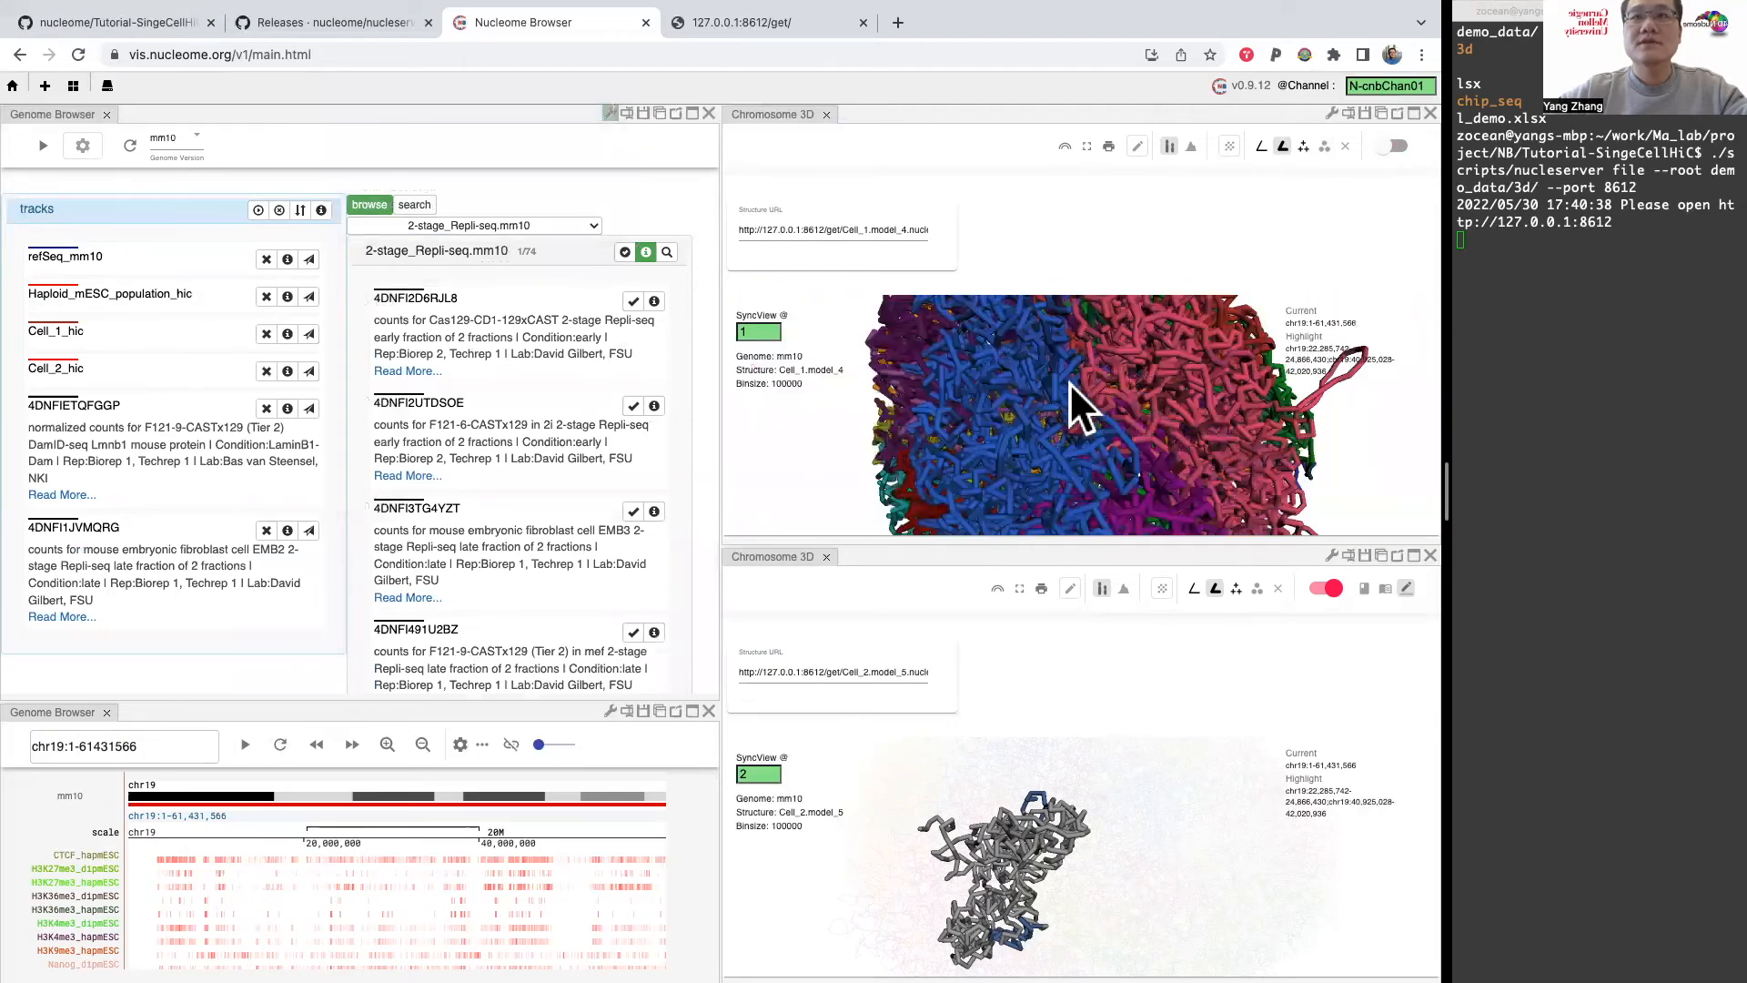
left_click_drag(1069, 383, 1023, 382)
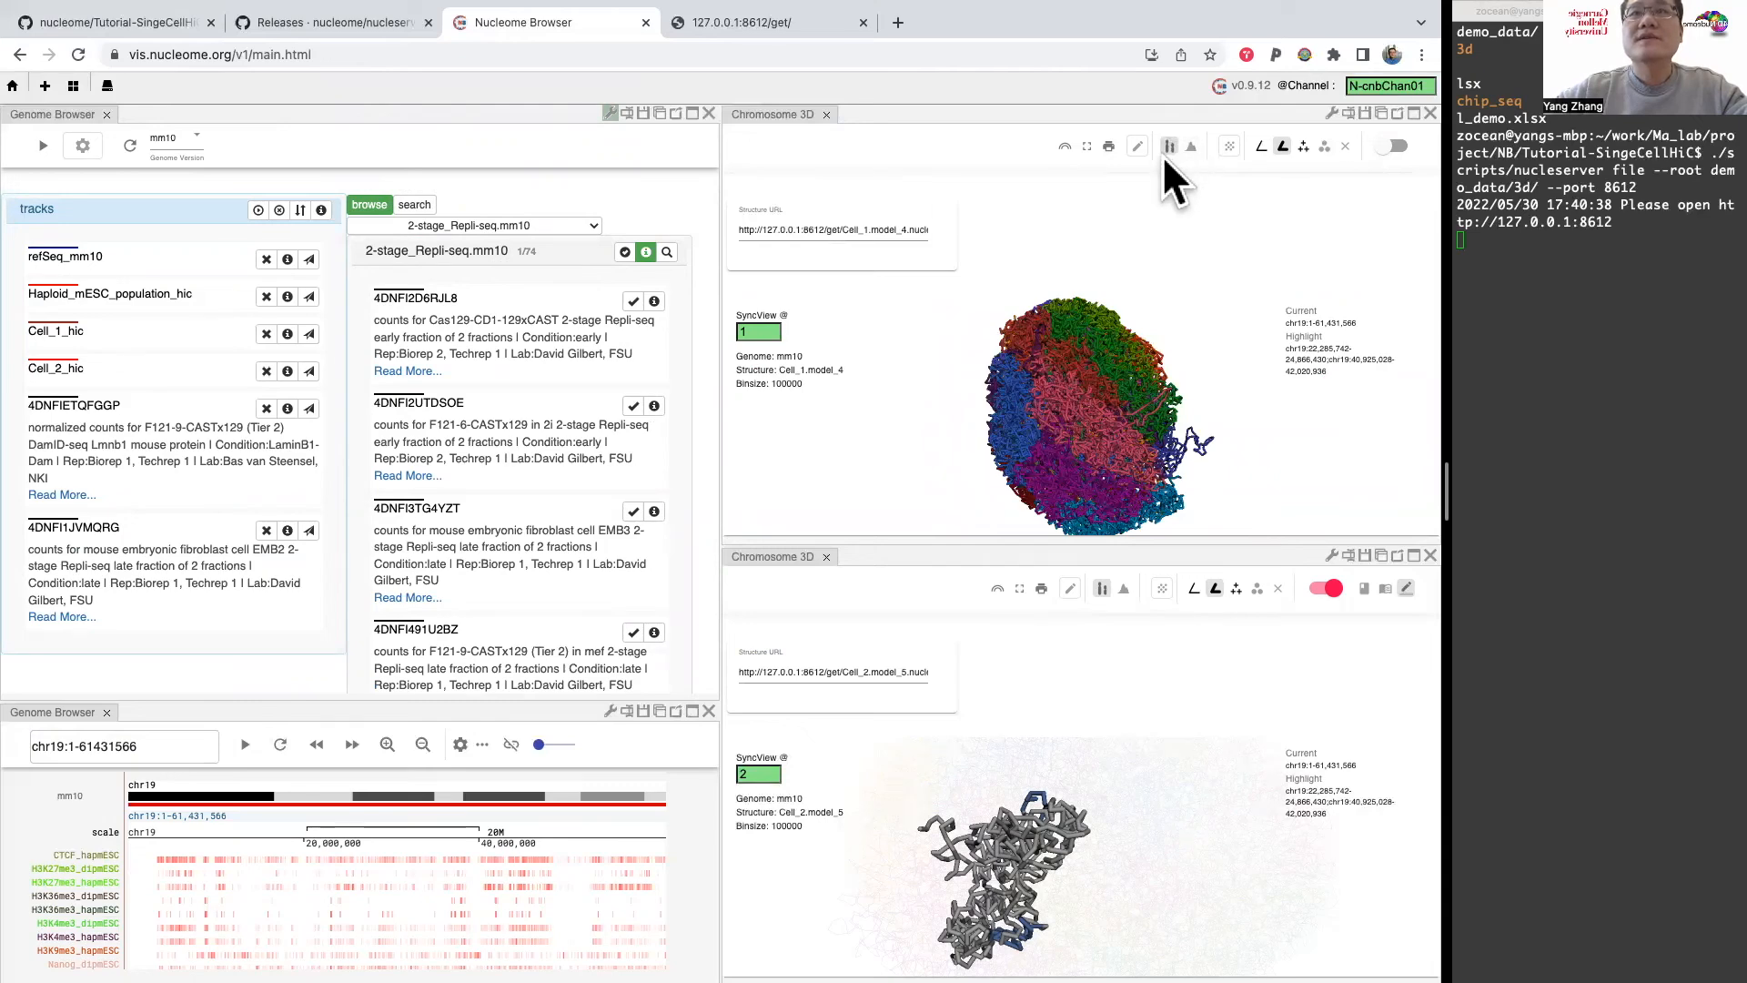
left_click_drag(1059, 408, 1143, 373)
Step: Color the Cell_1 whole-genome model by DamID track 4DNFIETQFGGP and inspect the signal from several angles
left_click(1189, 146)
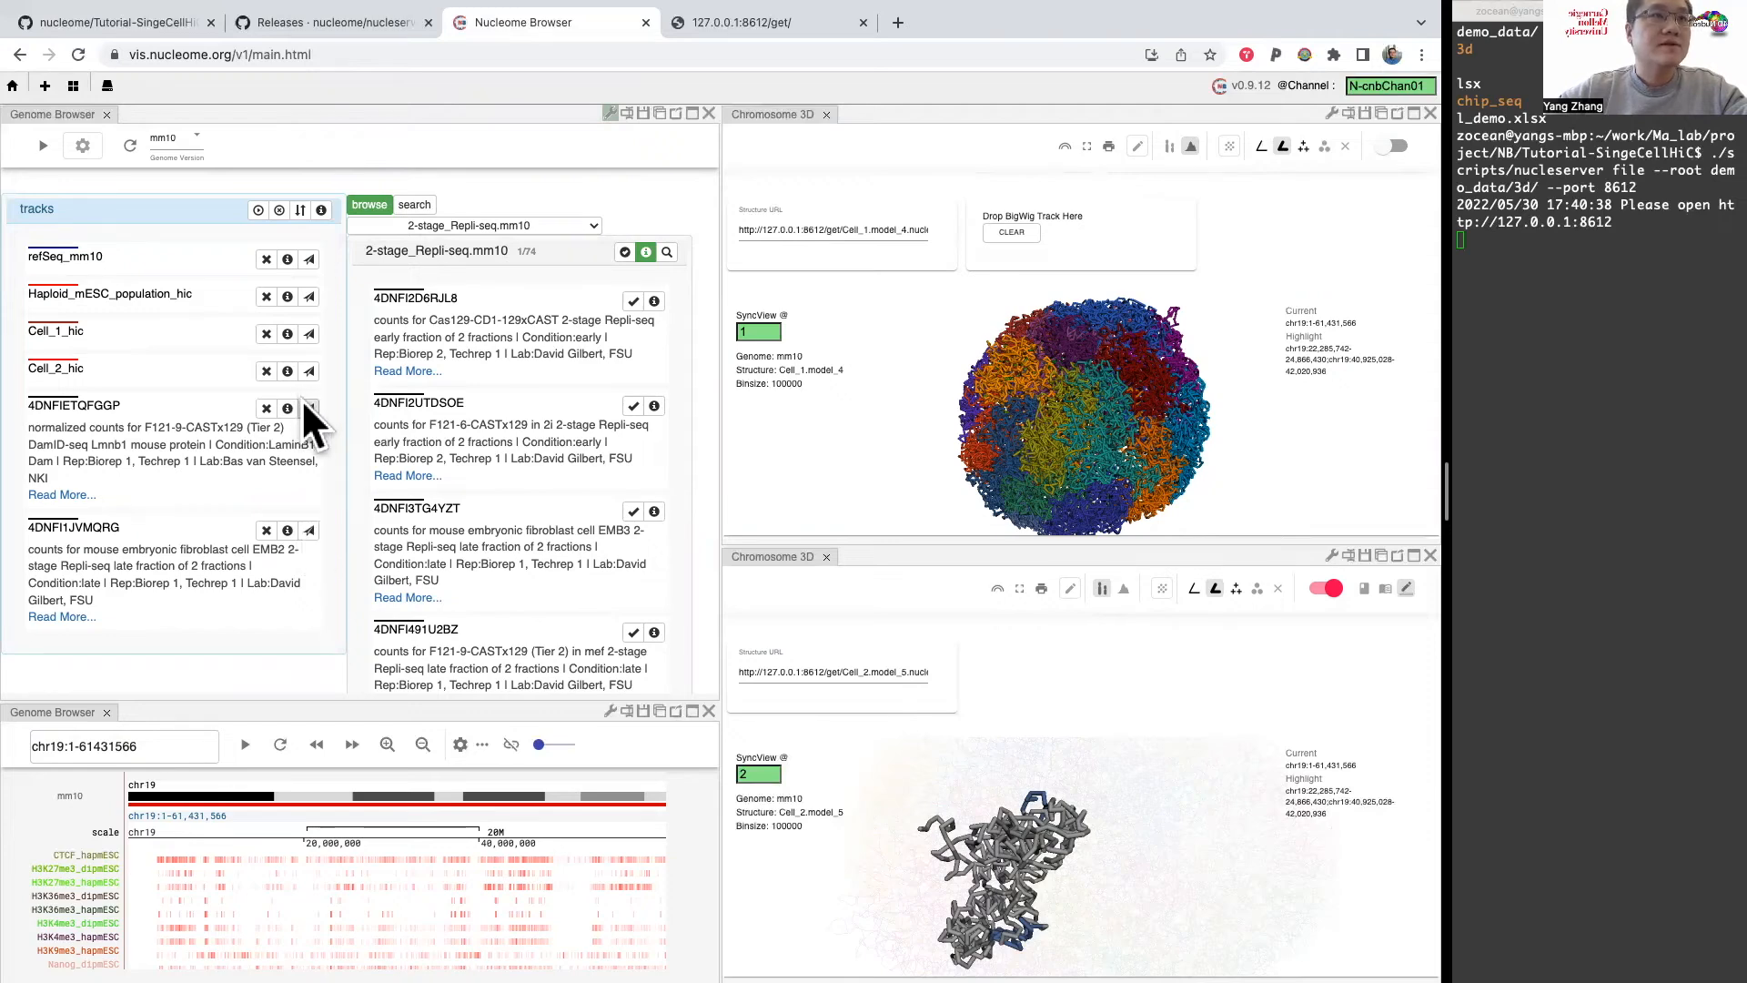
left_click_drag(303, 400, 1039, 212)
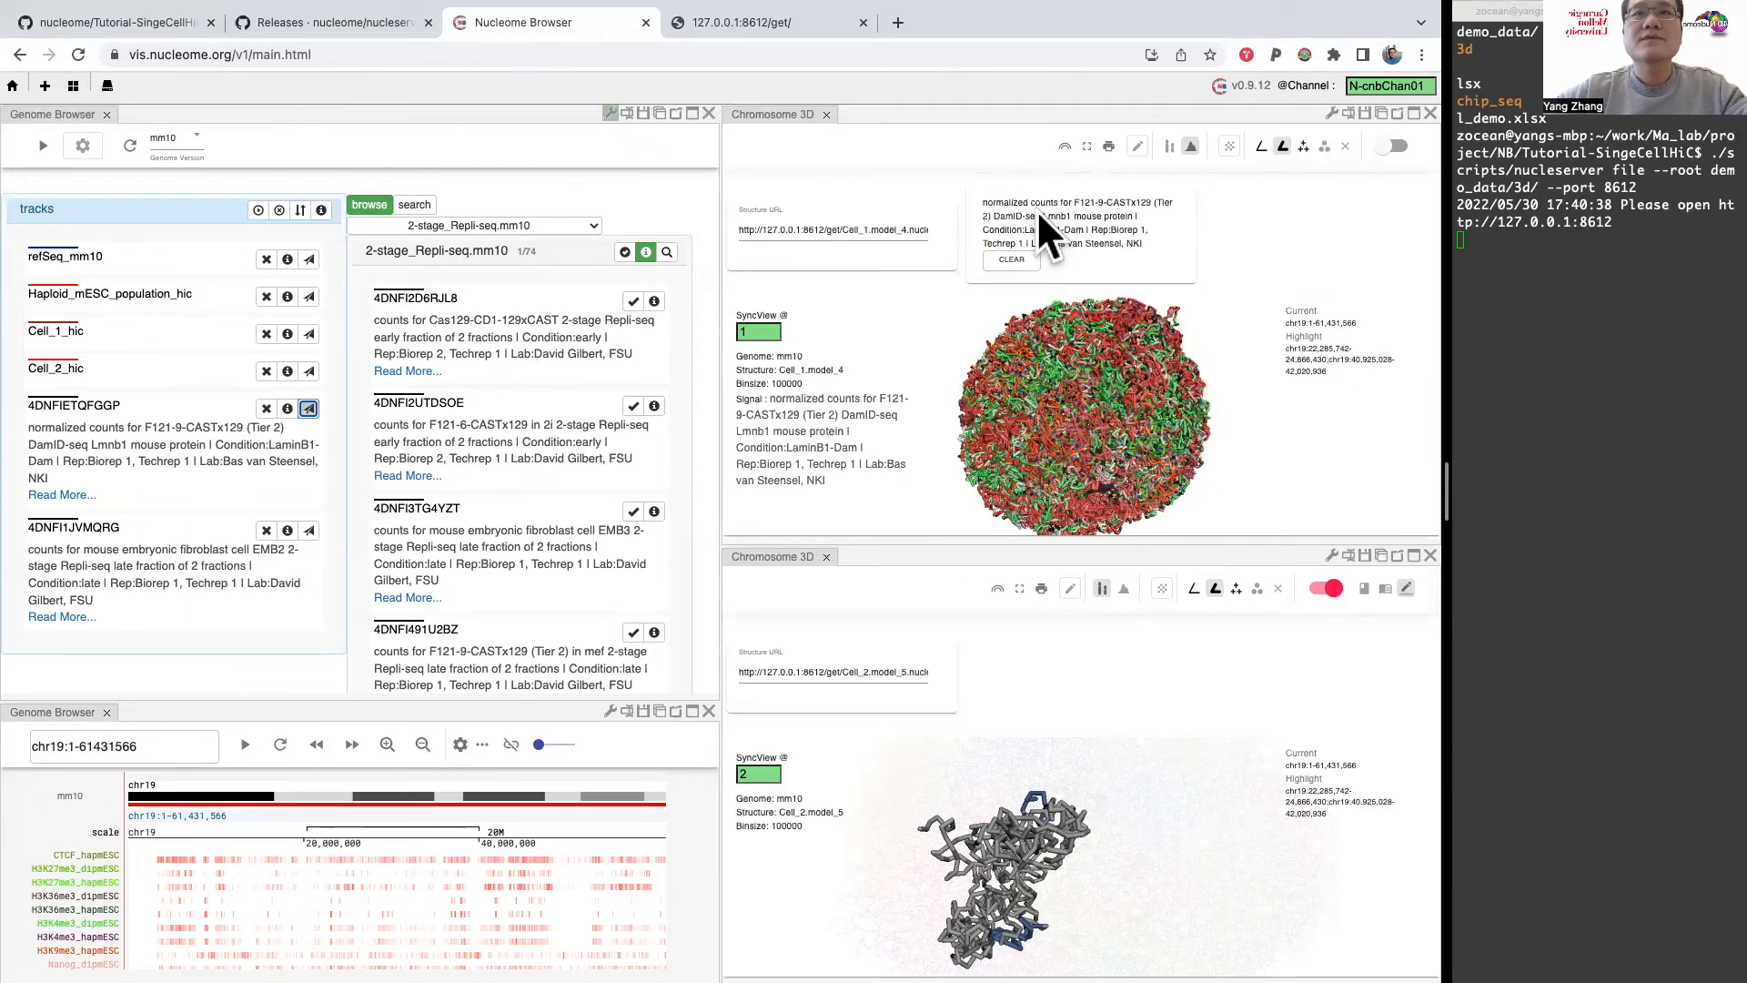
left_click_drag(1072, 412, 1035, 343)
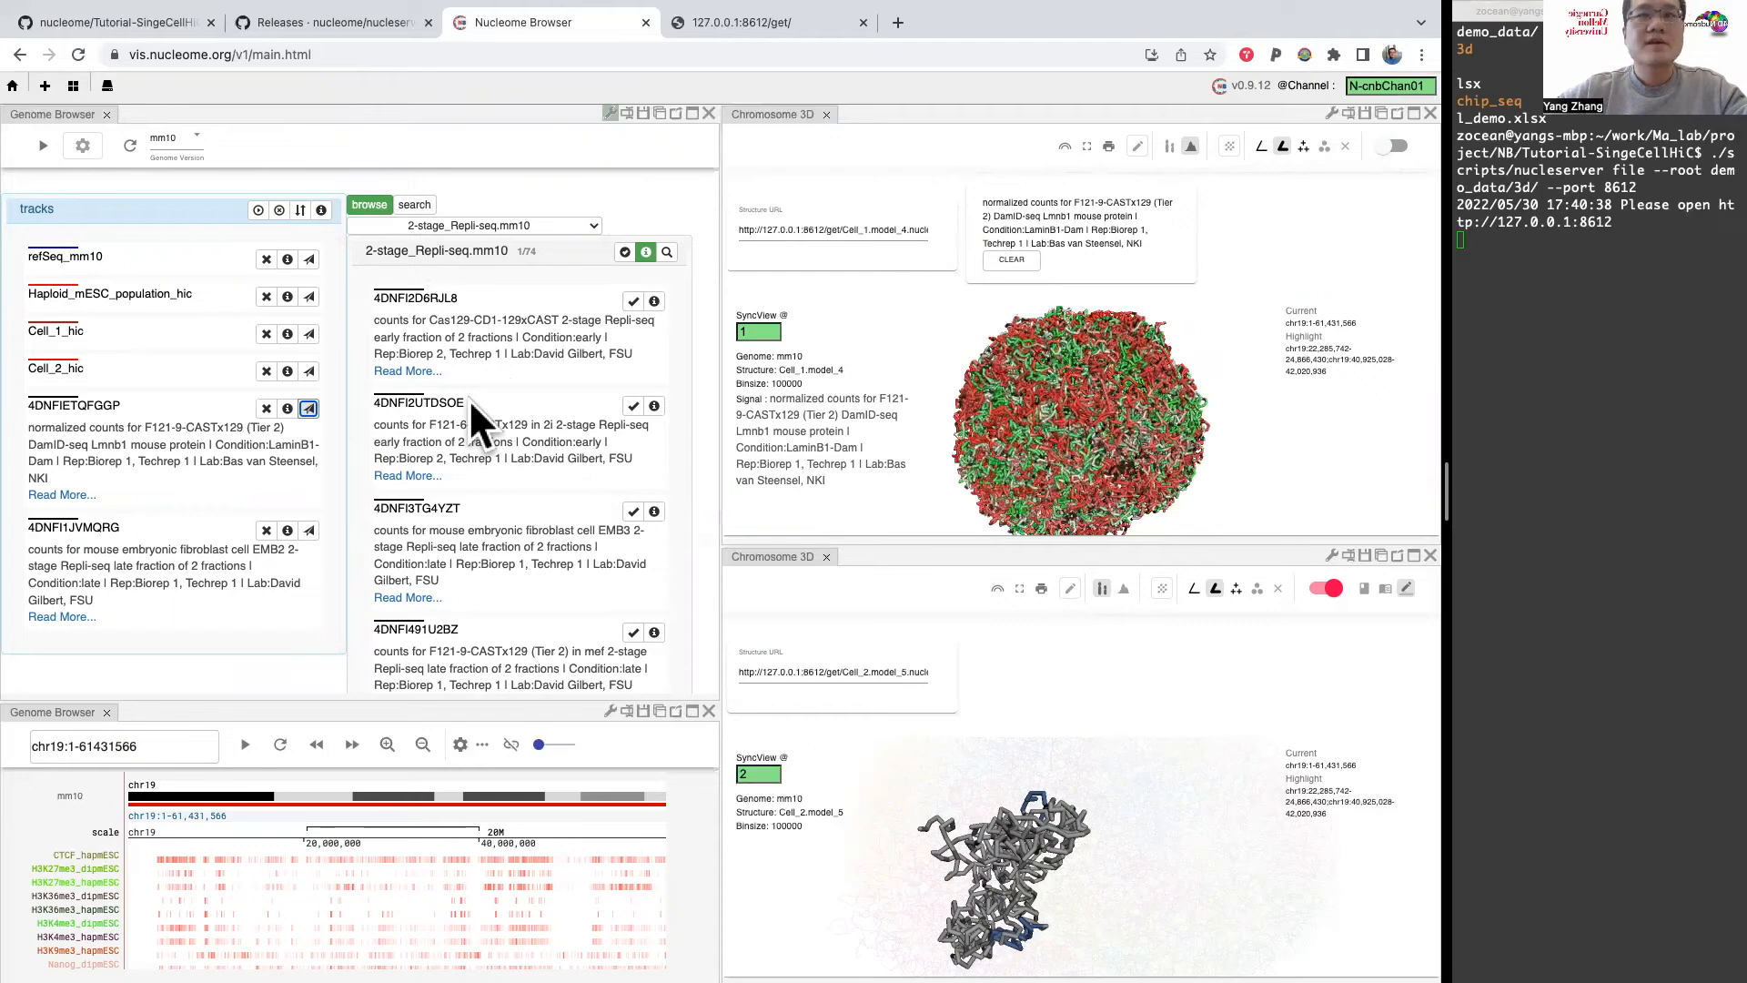
mouse_move(1098, 424)
left_mouse_down()
mouse_move(1072, 426)
mouse_move(1068, 393)
mouse_move(1105, 432)
left_mouse_up()
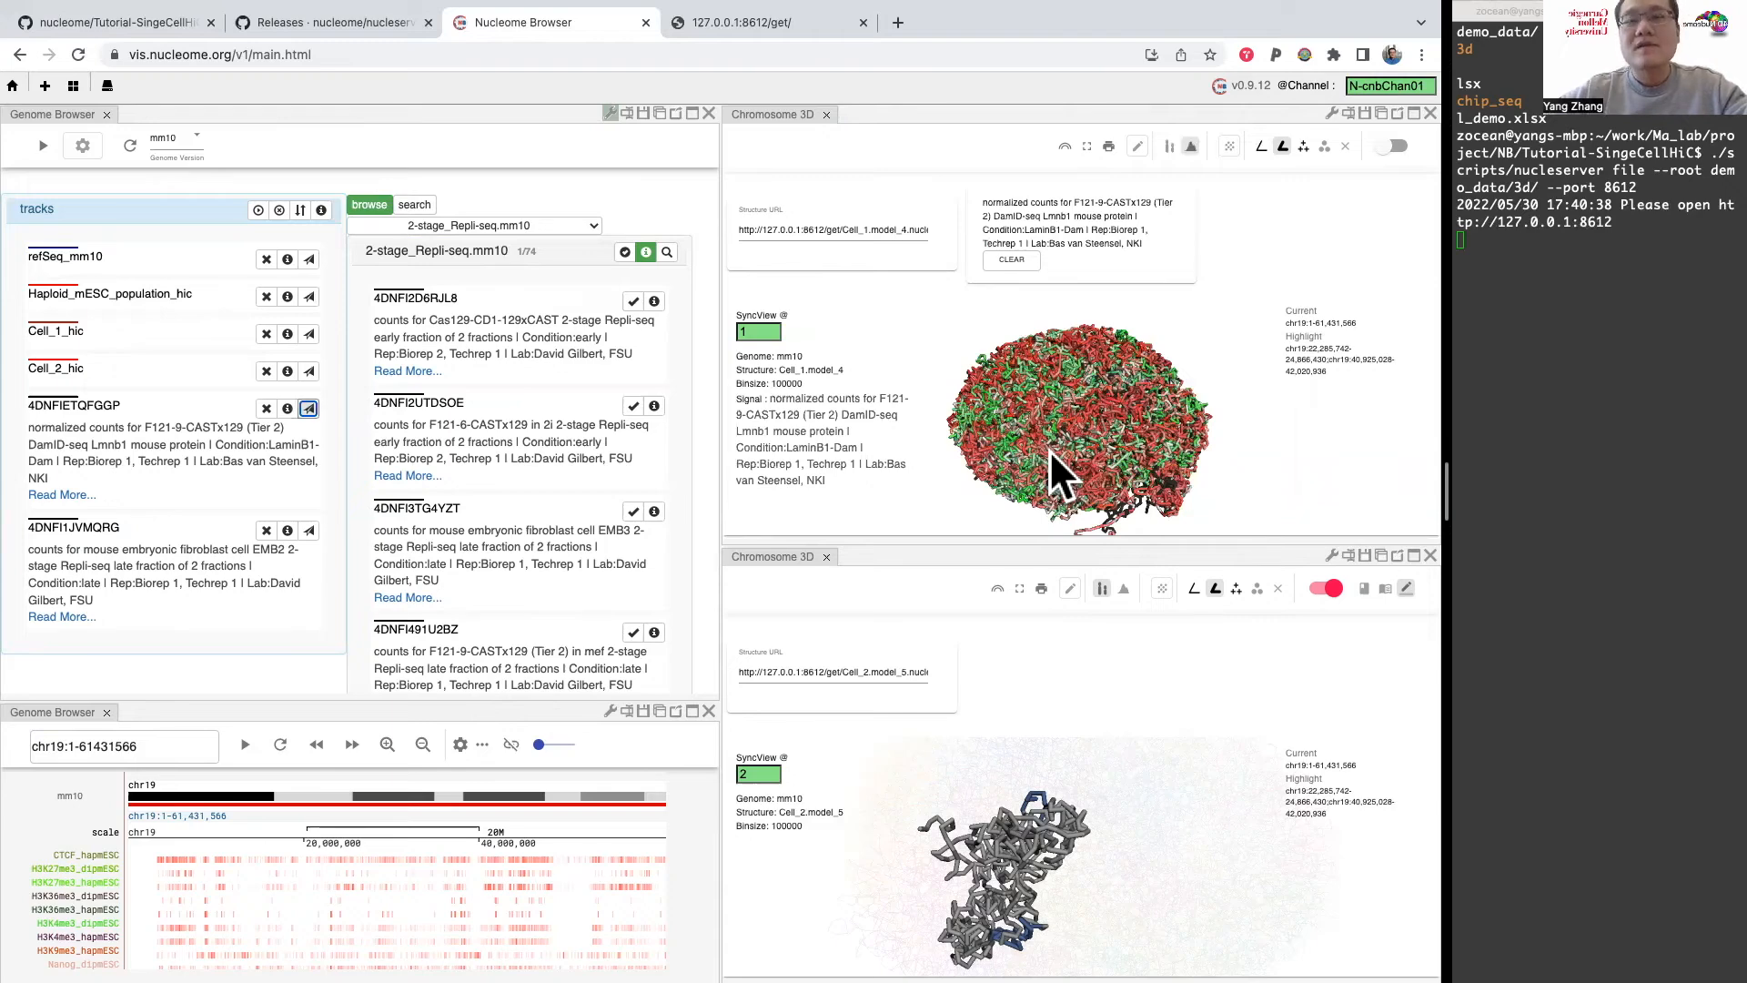
left_click_drag(1050, 449, 1067, 382)
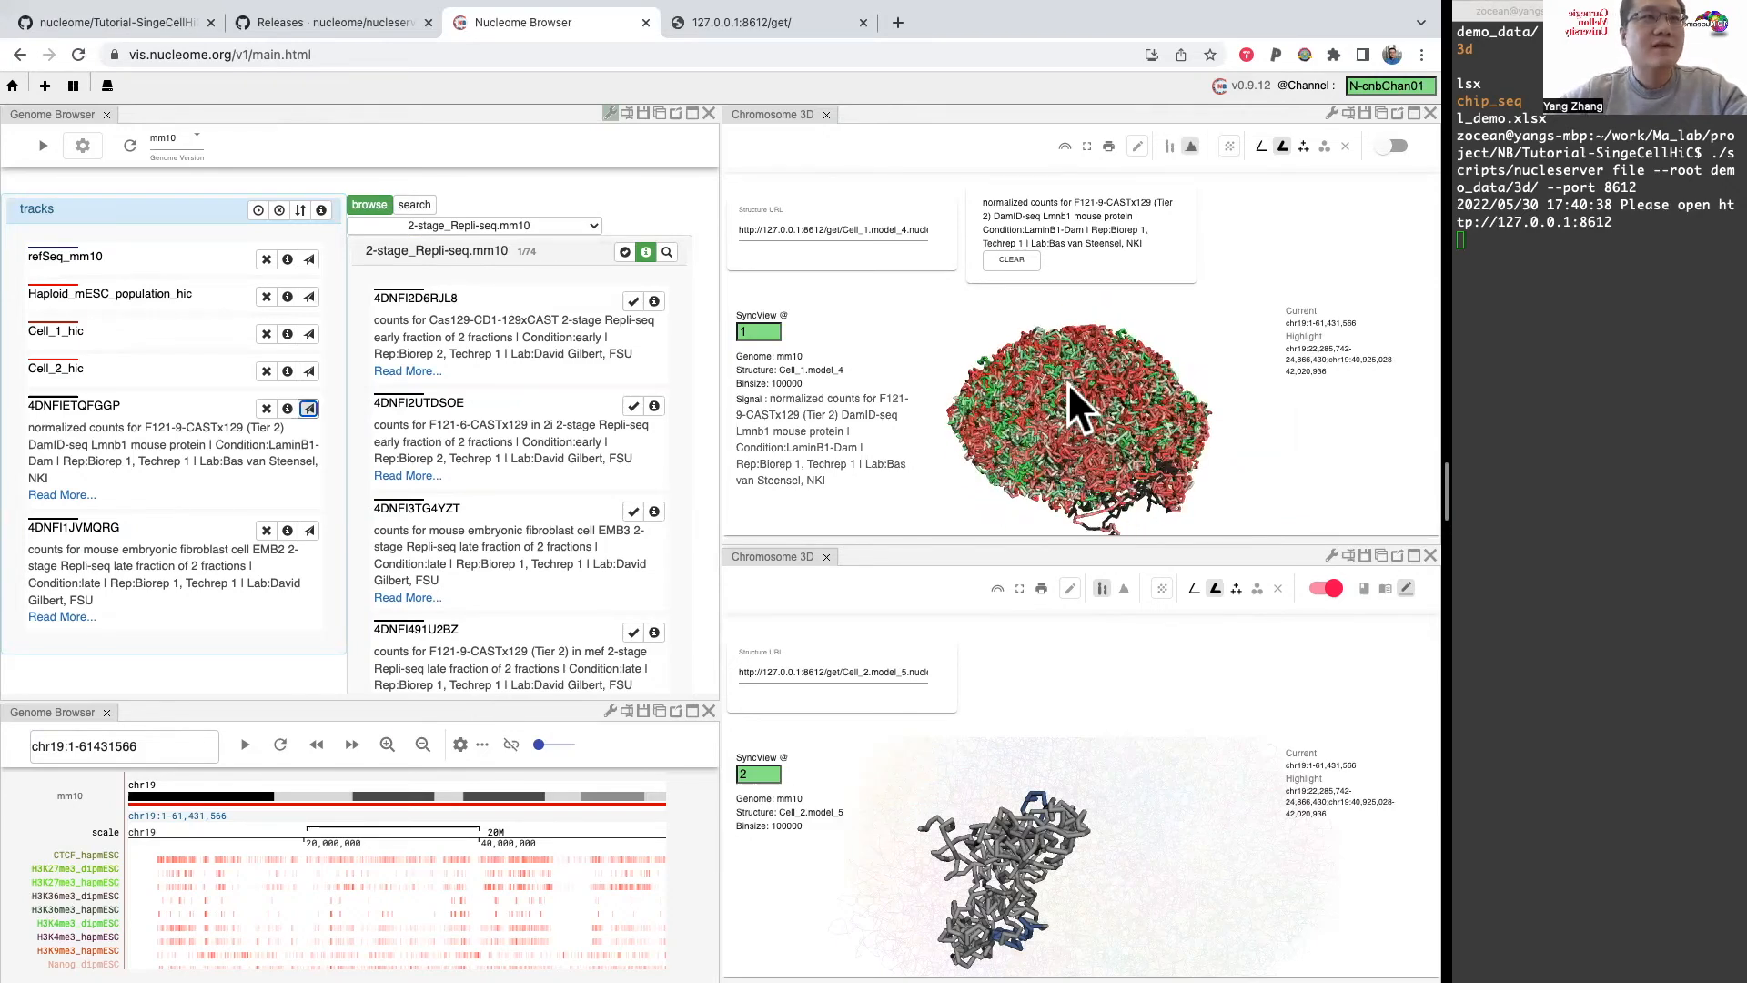
left_click_drag(1061, 388, 1061, 410)
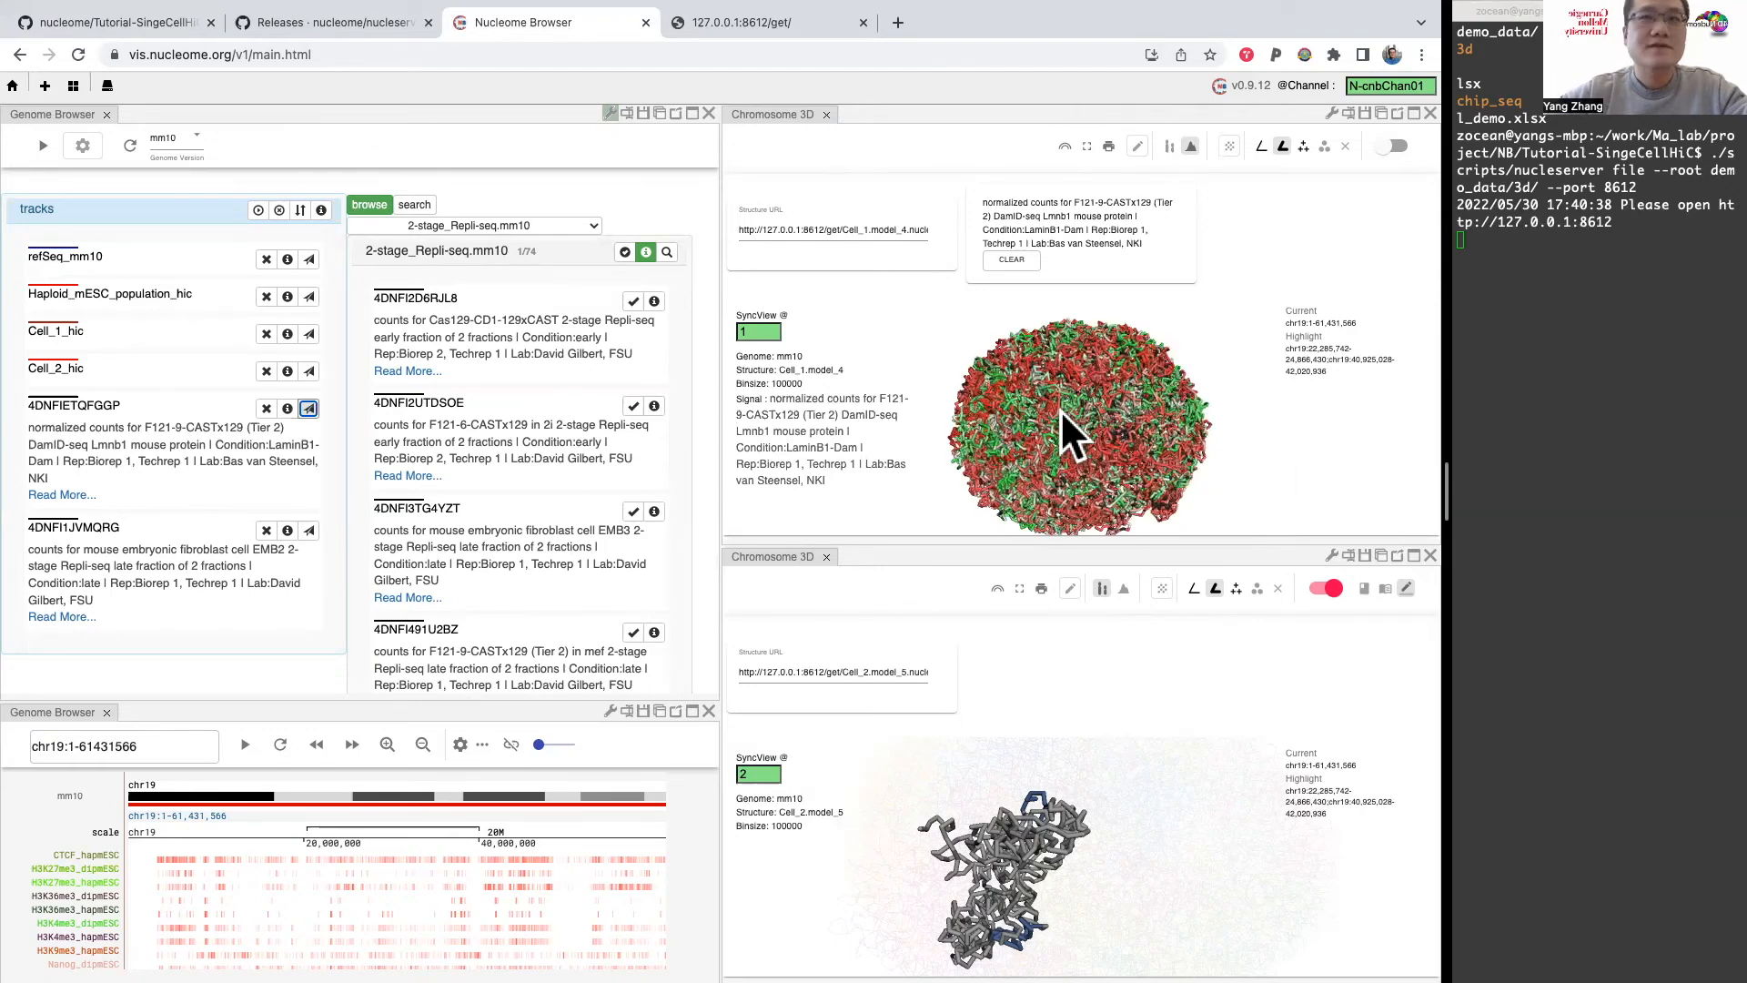
Step: Color the Cell_1 model by Repli-seq track 4DNFI1JVMQRG, inspect it from several angles, and remove that track from the track list
left_click(309, 530)
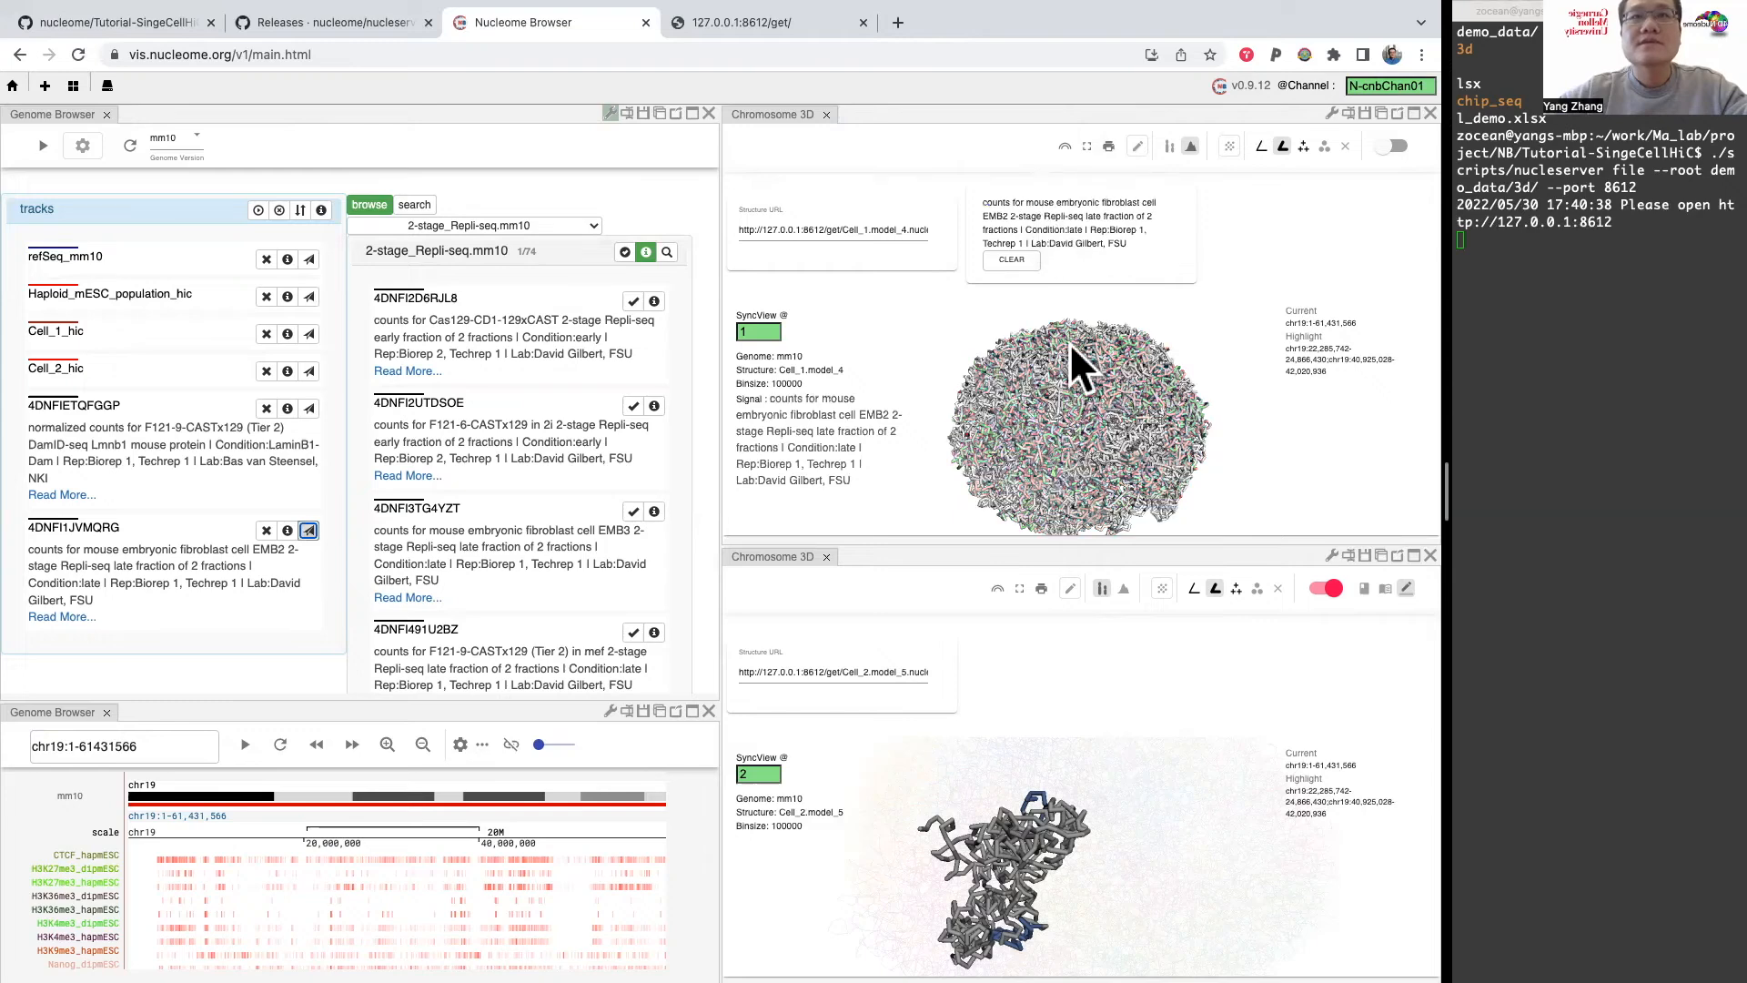
left_click_drag(1133, 411, 1041, 359)
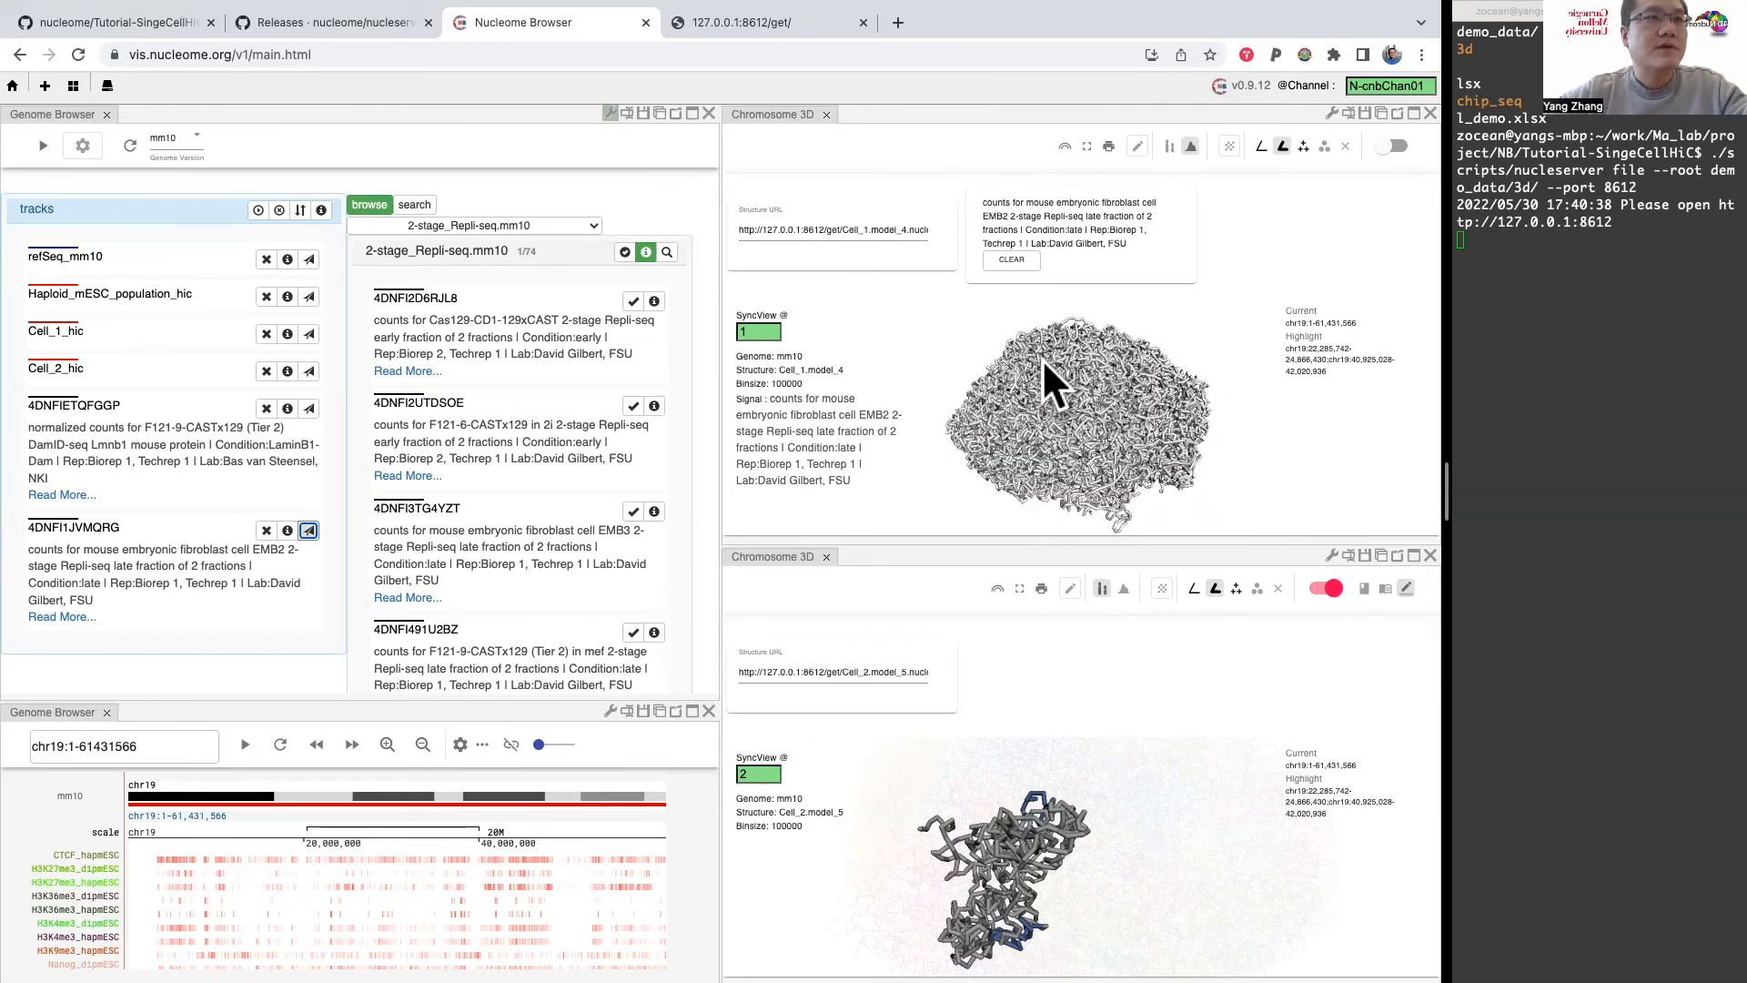
left_click_drag(1138, 439, 1072, 461)
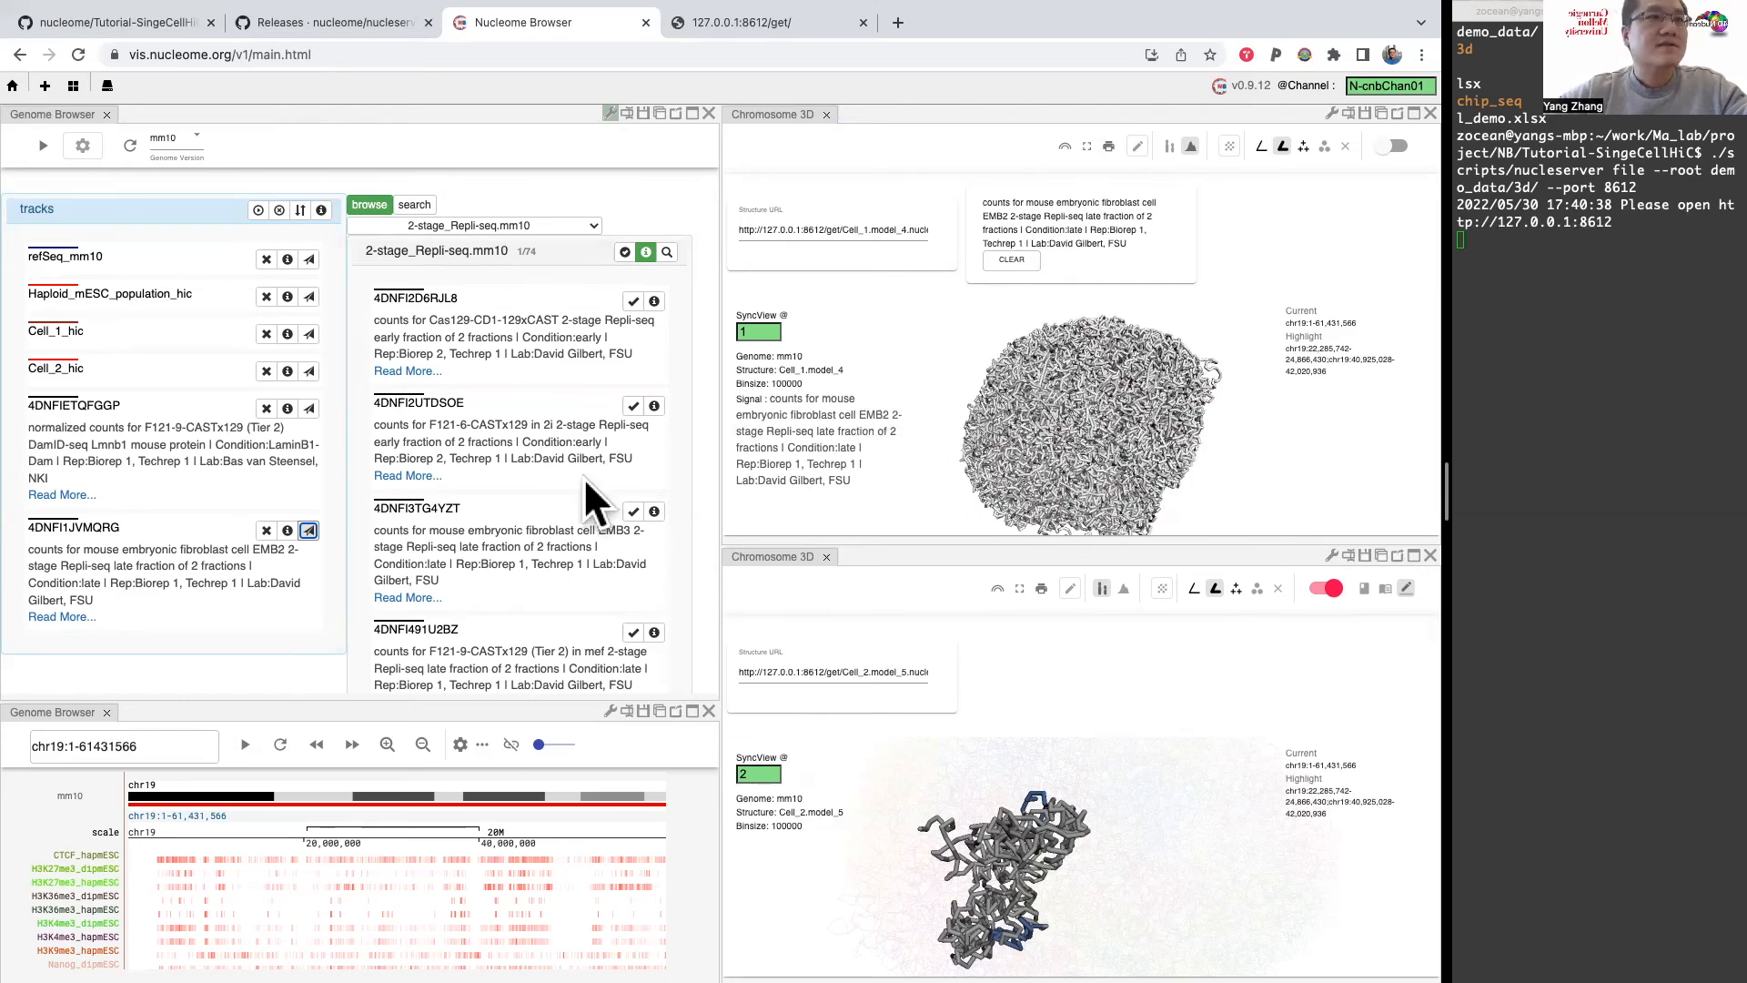
left_click(265, 529)
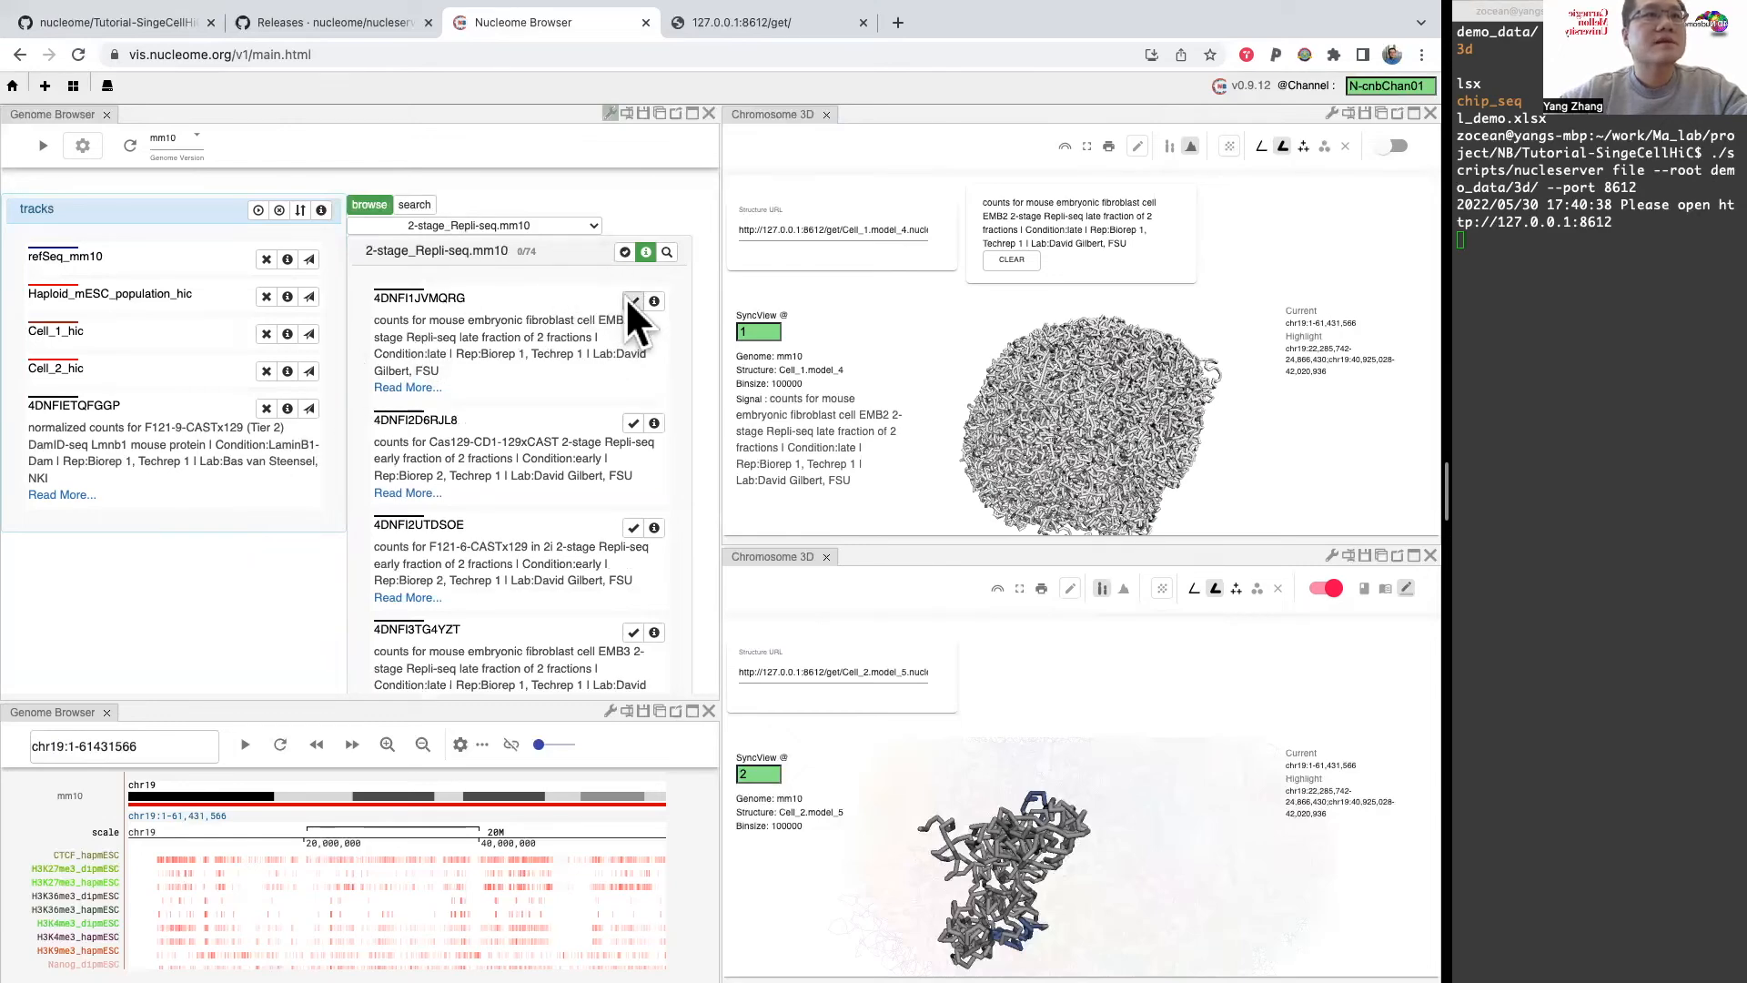
left_click(576, 221)
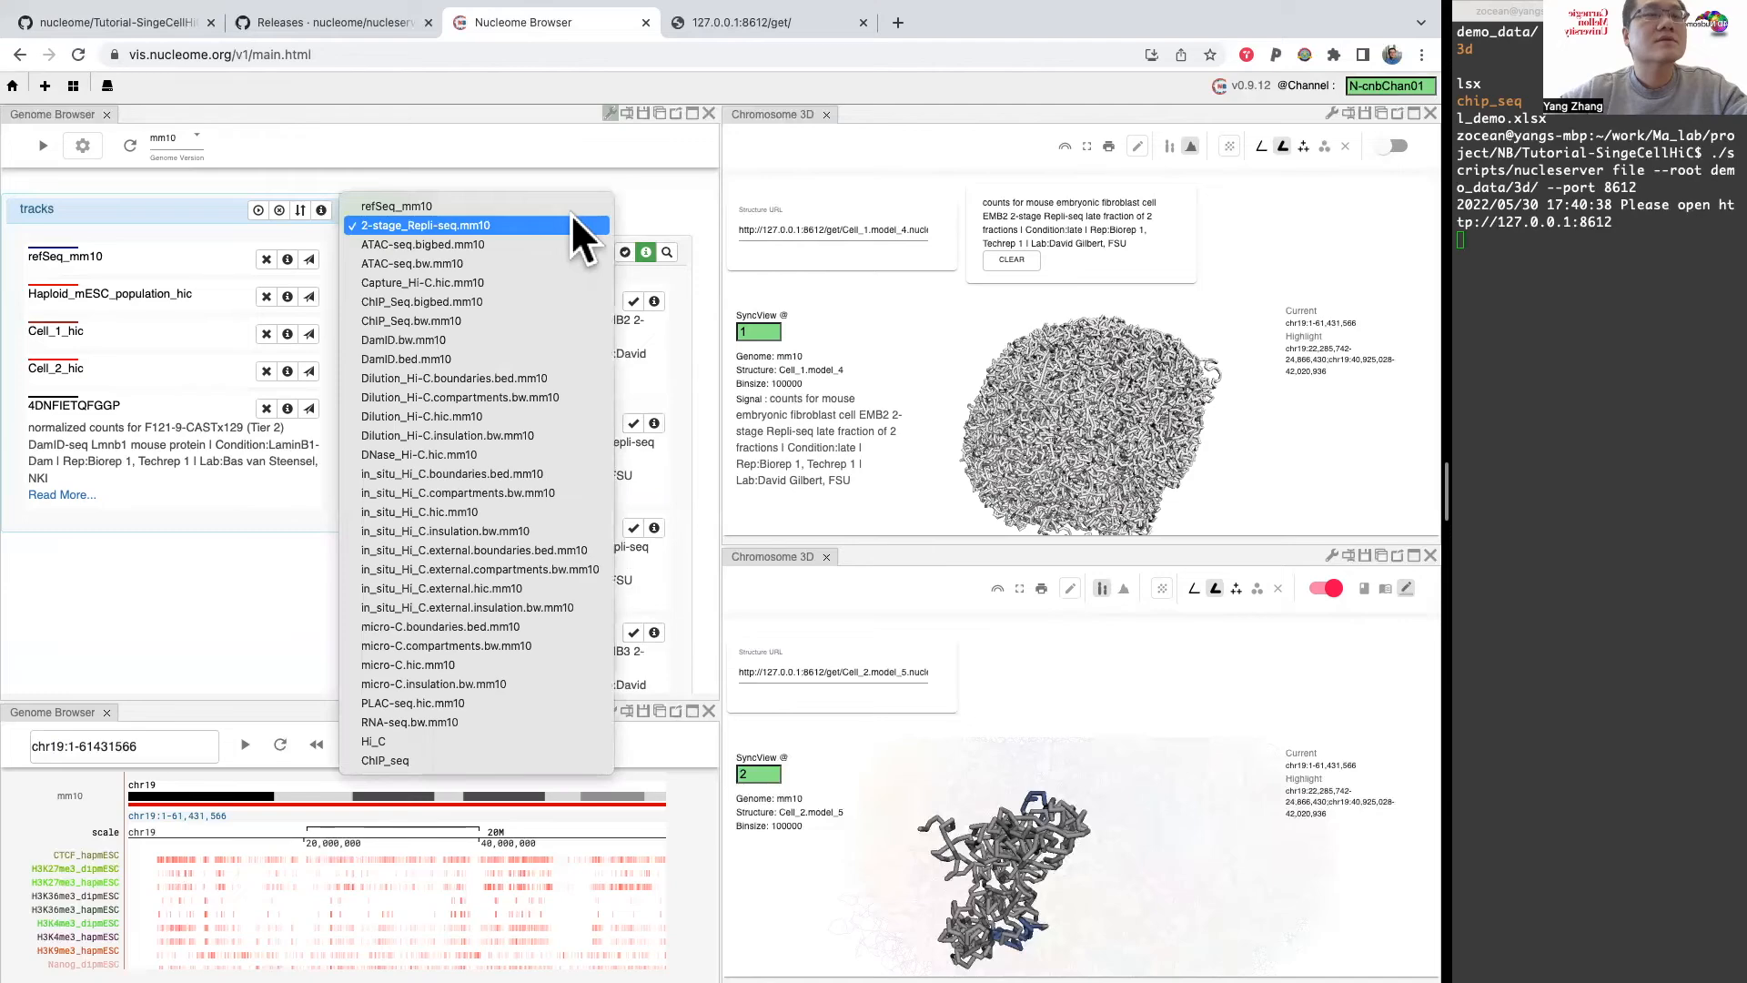
left_click(653, 202)
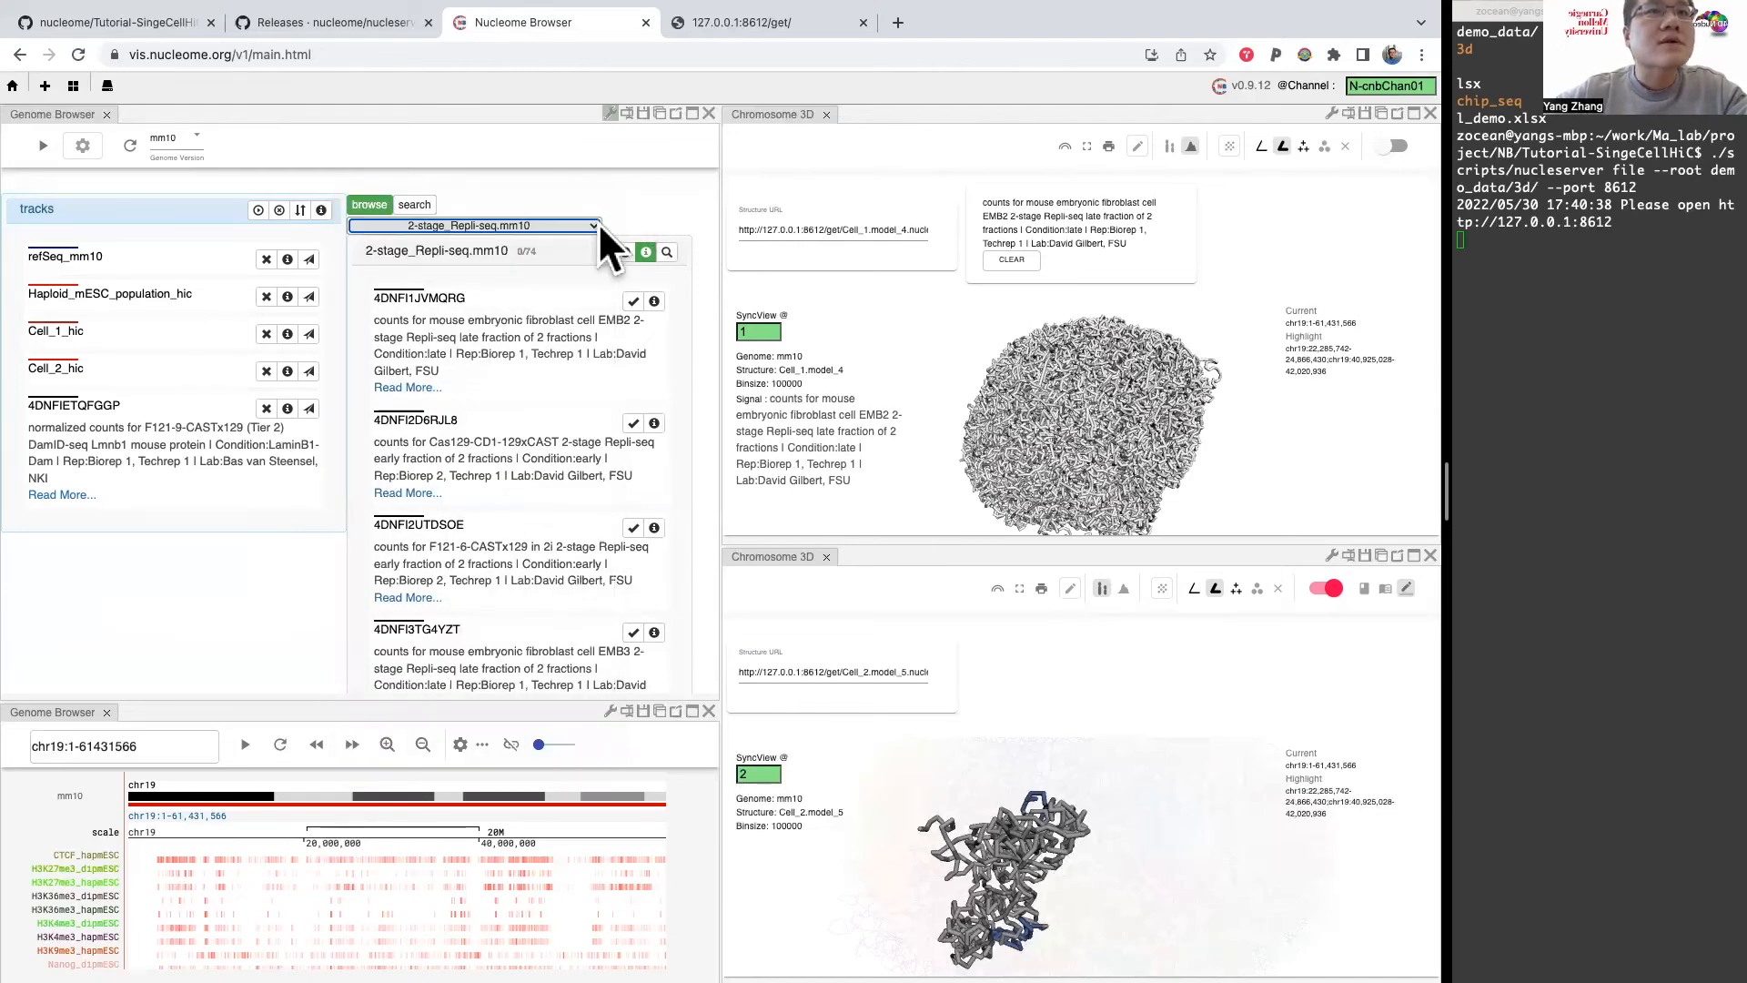
left_click(564, 222)
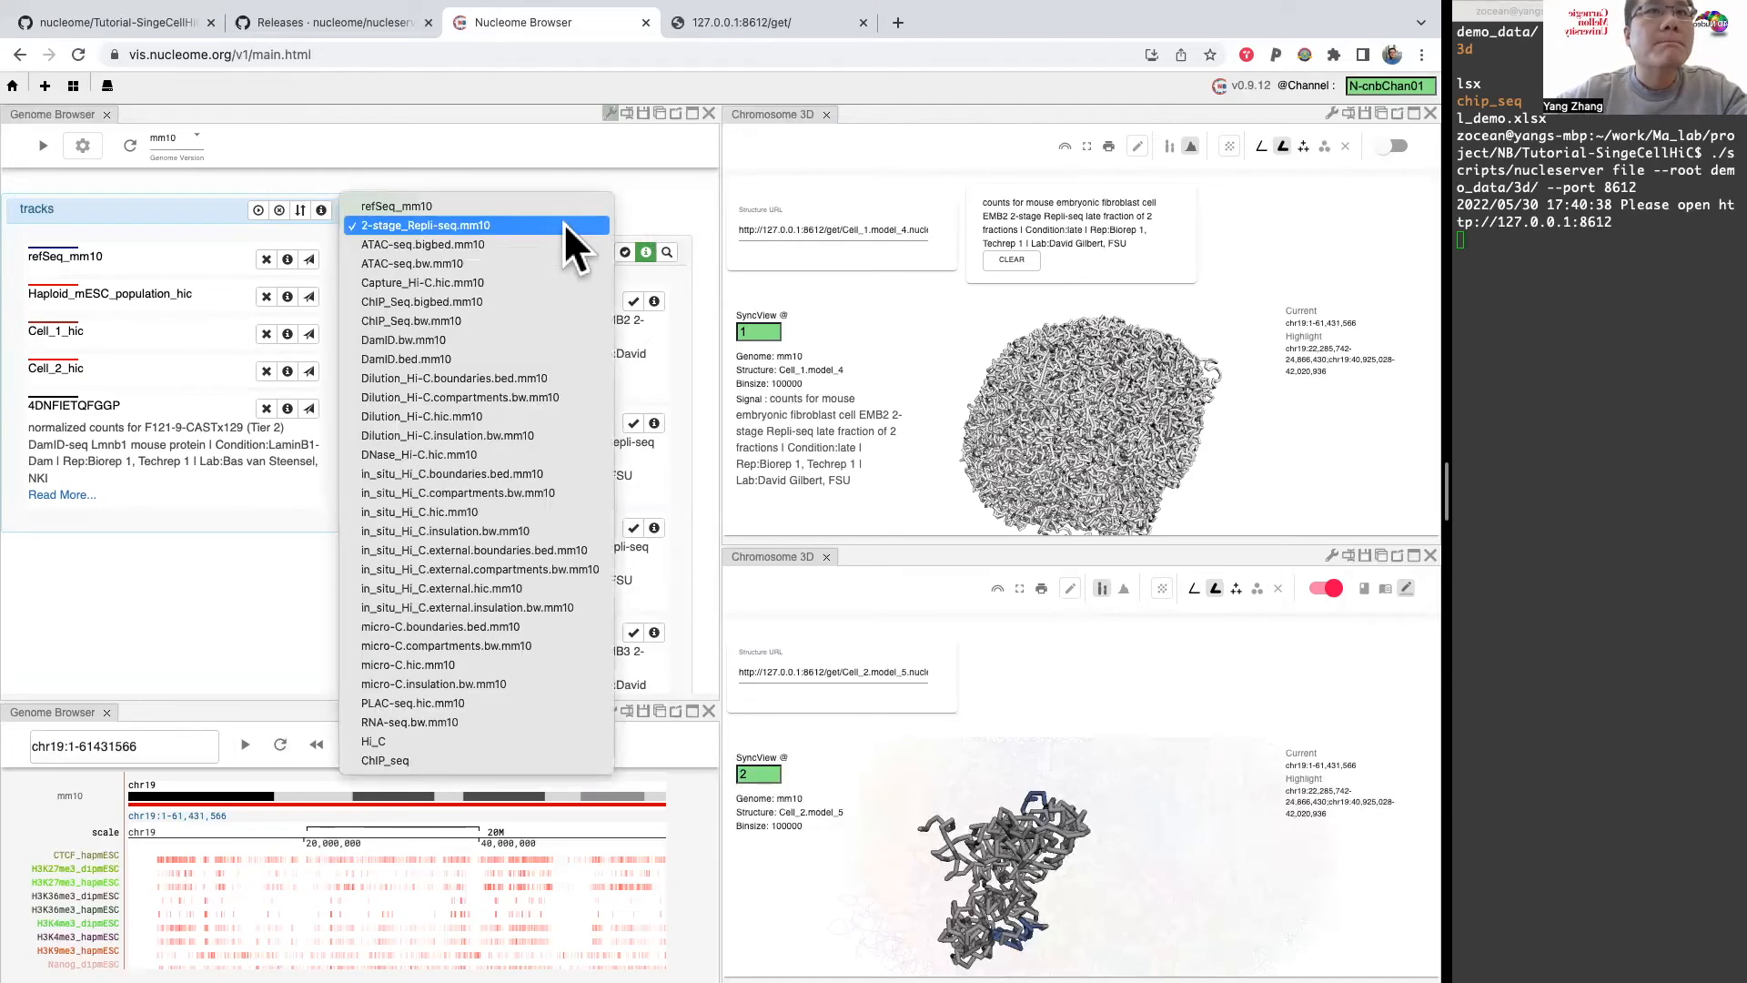
left_click(822, 151)
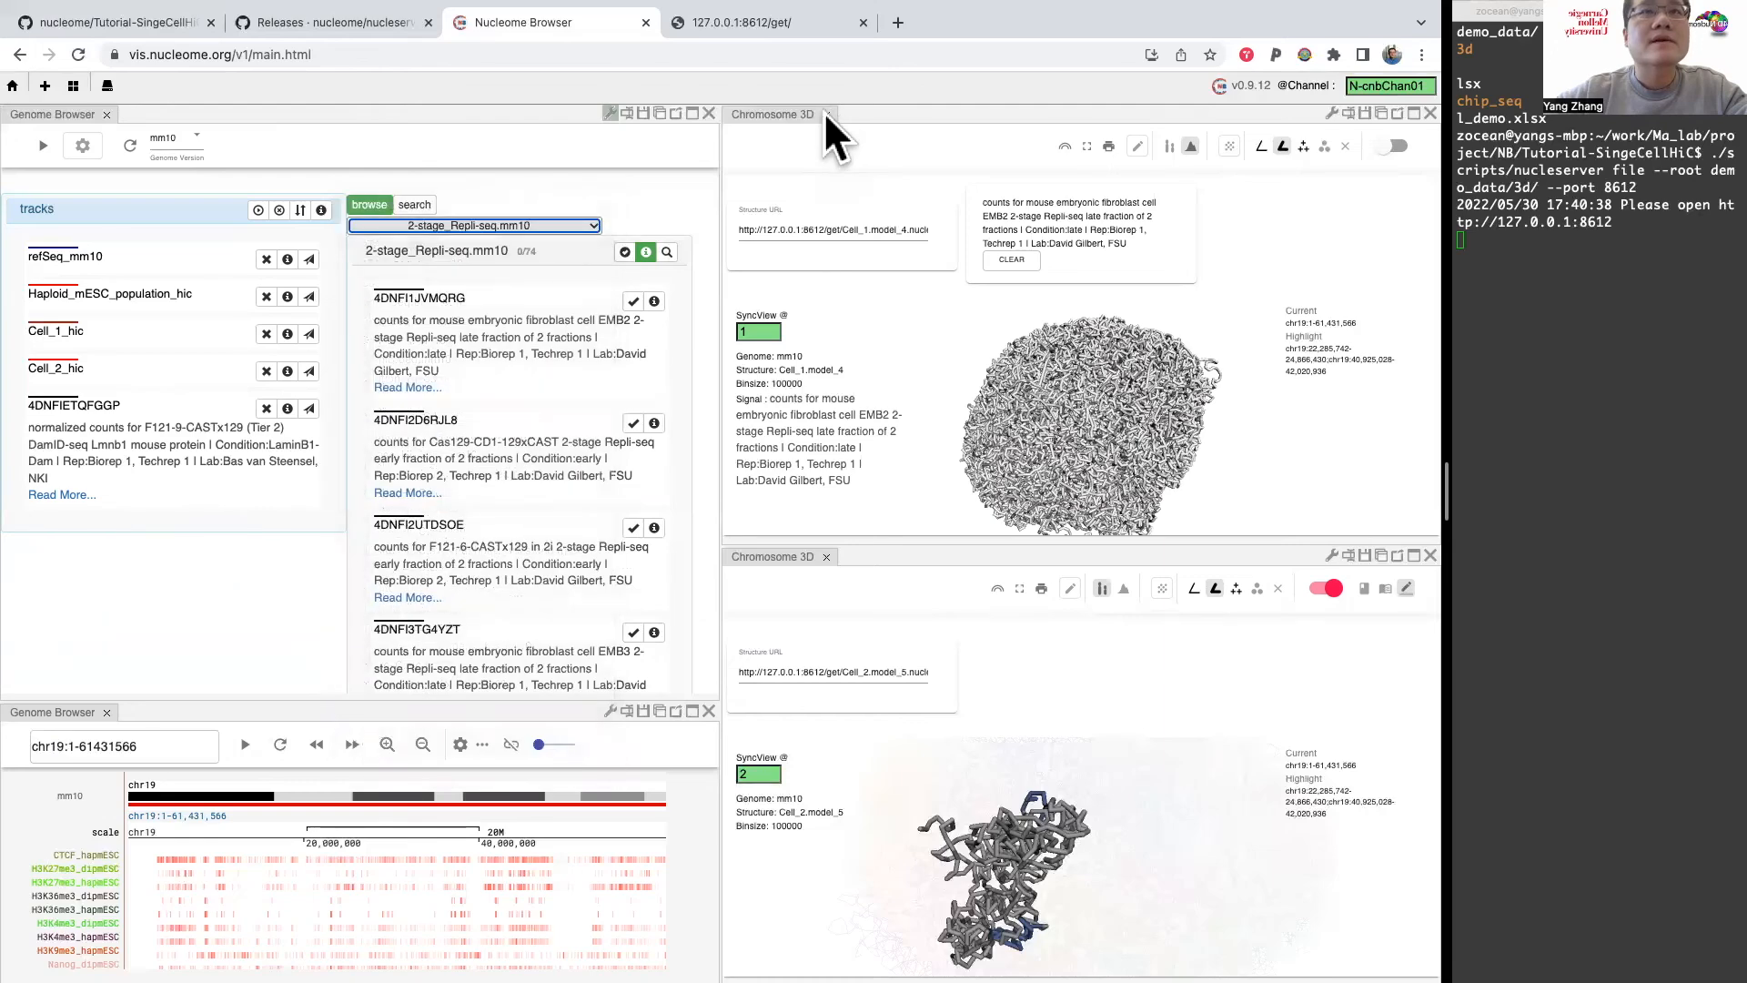
Step: Close both Chromosome 3D panels, leaving only the two Genome Browser panels
left_click(826, 114)
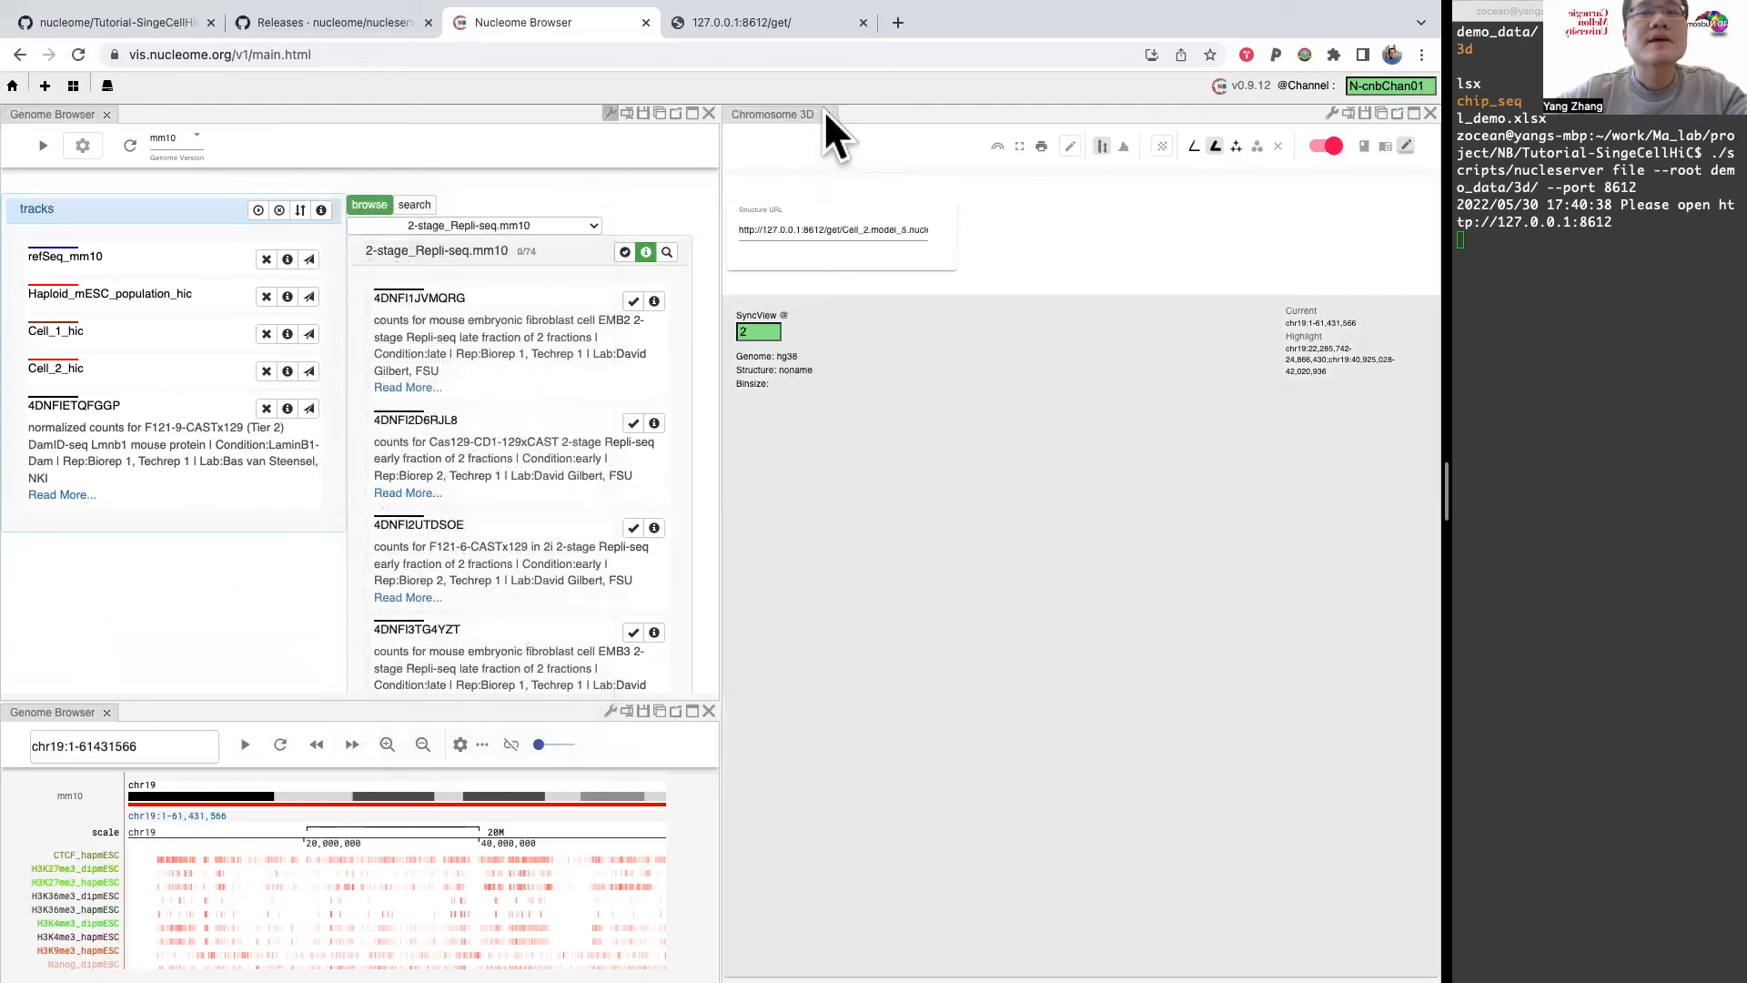
left_click(826, 111)
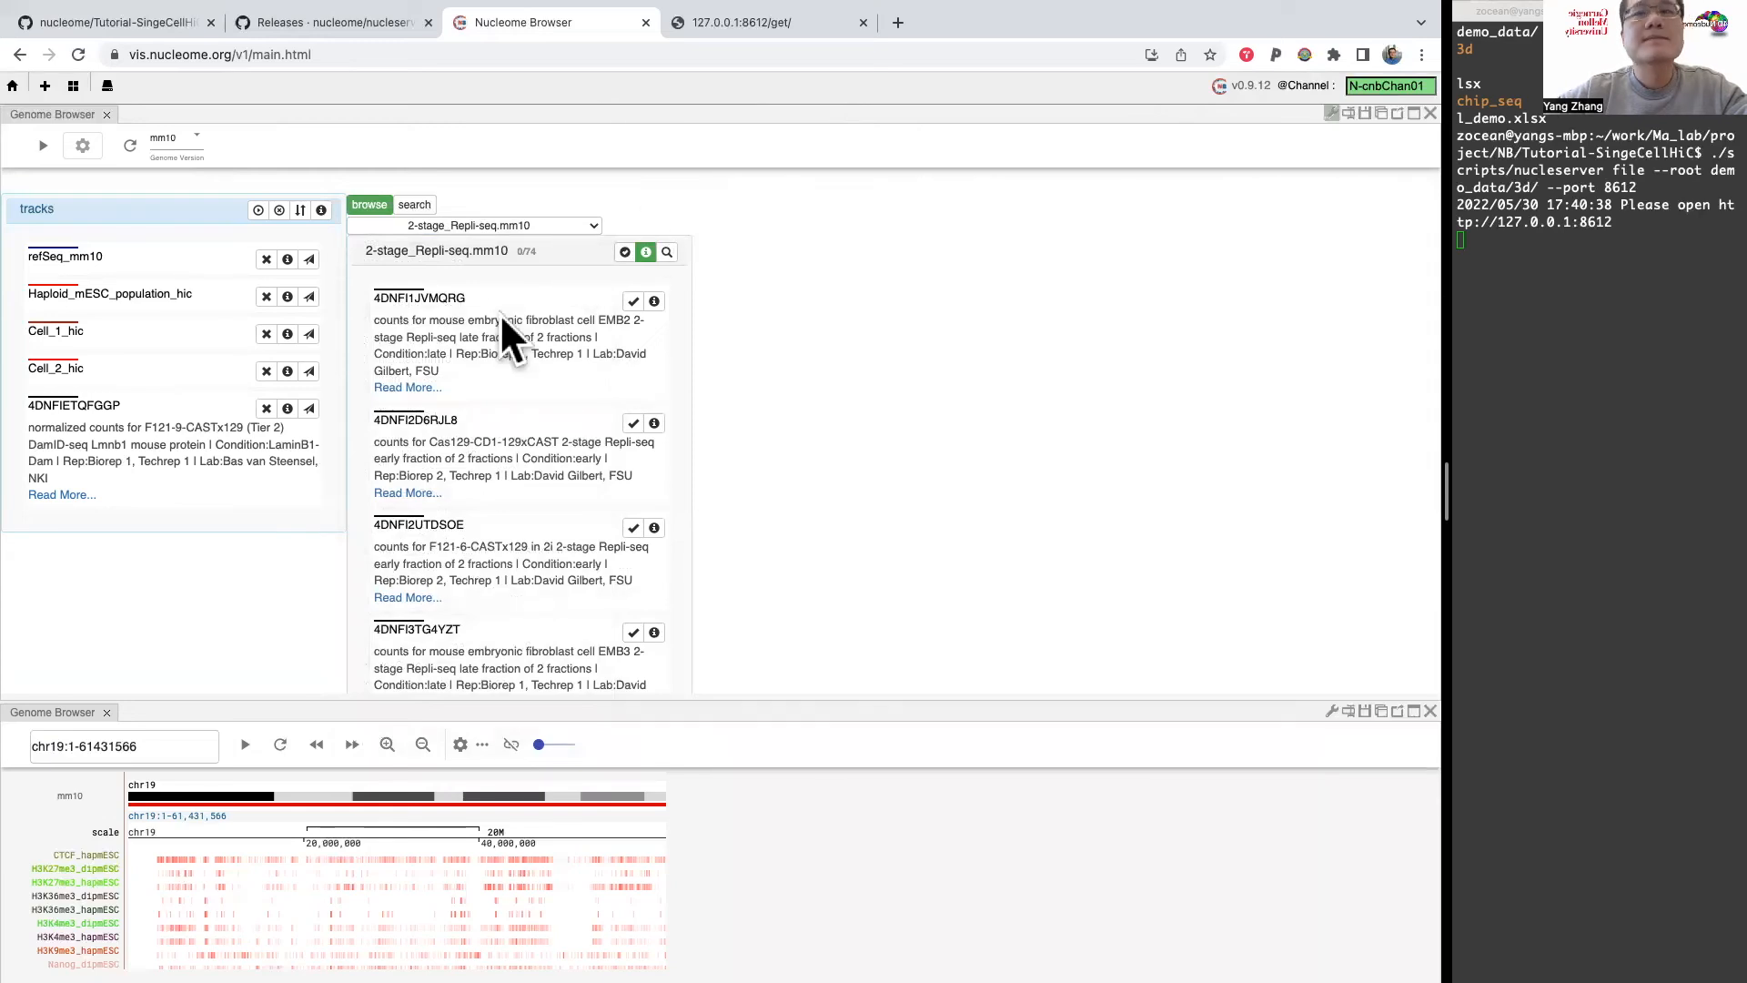
left_click(566, 216)
left_click(566, 221)
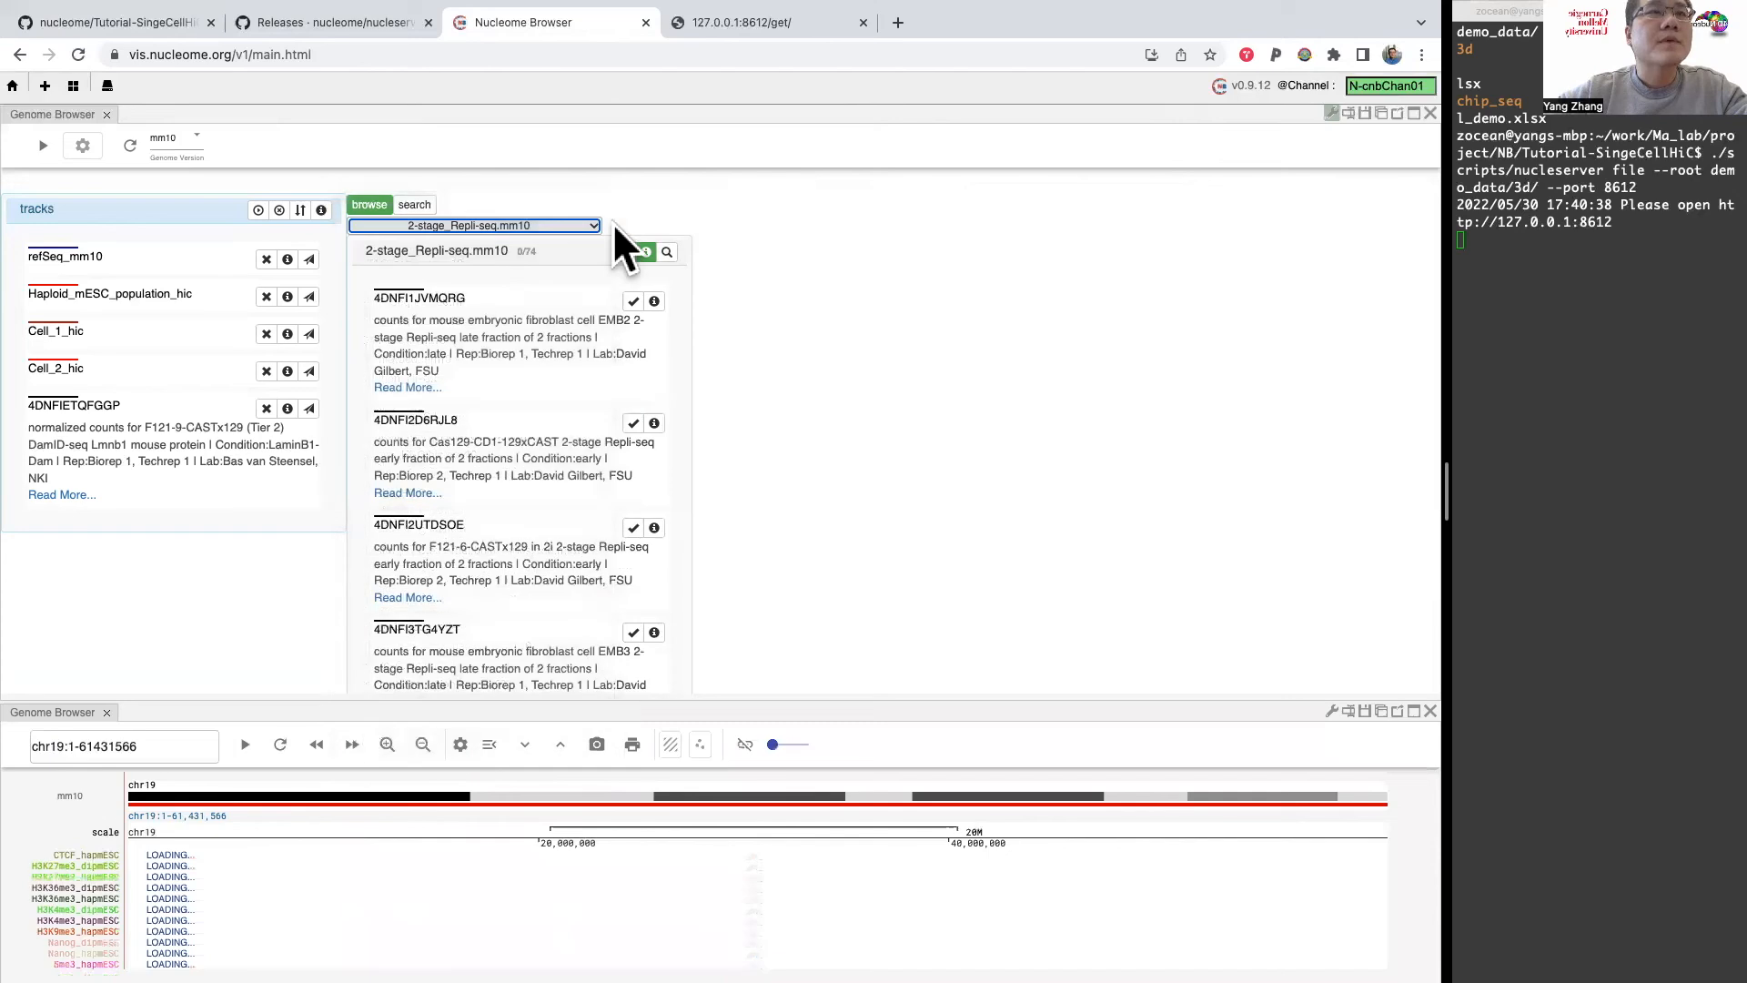
left_click(577, 224)
left_click(789, 218)
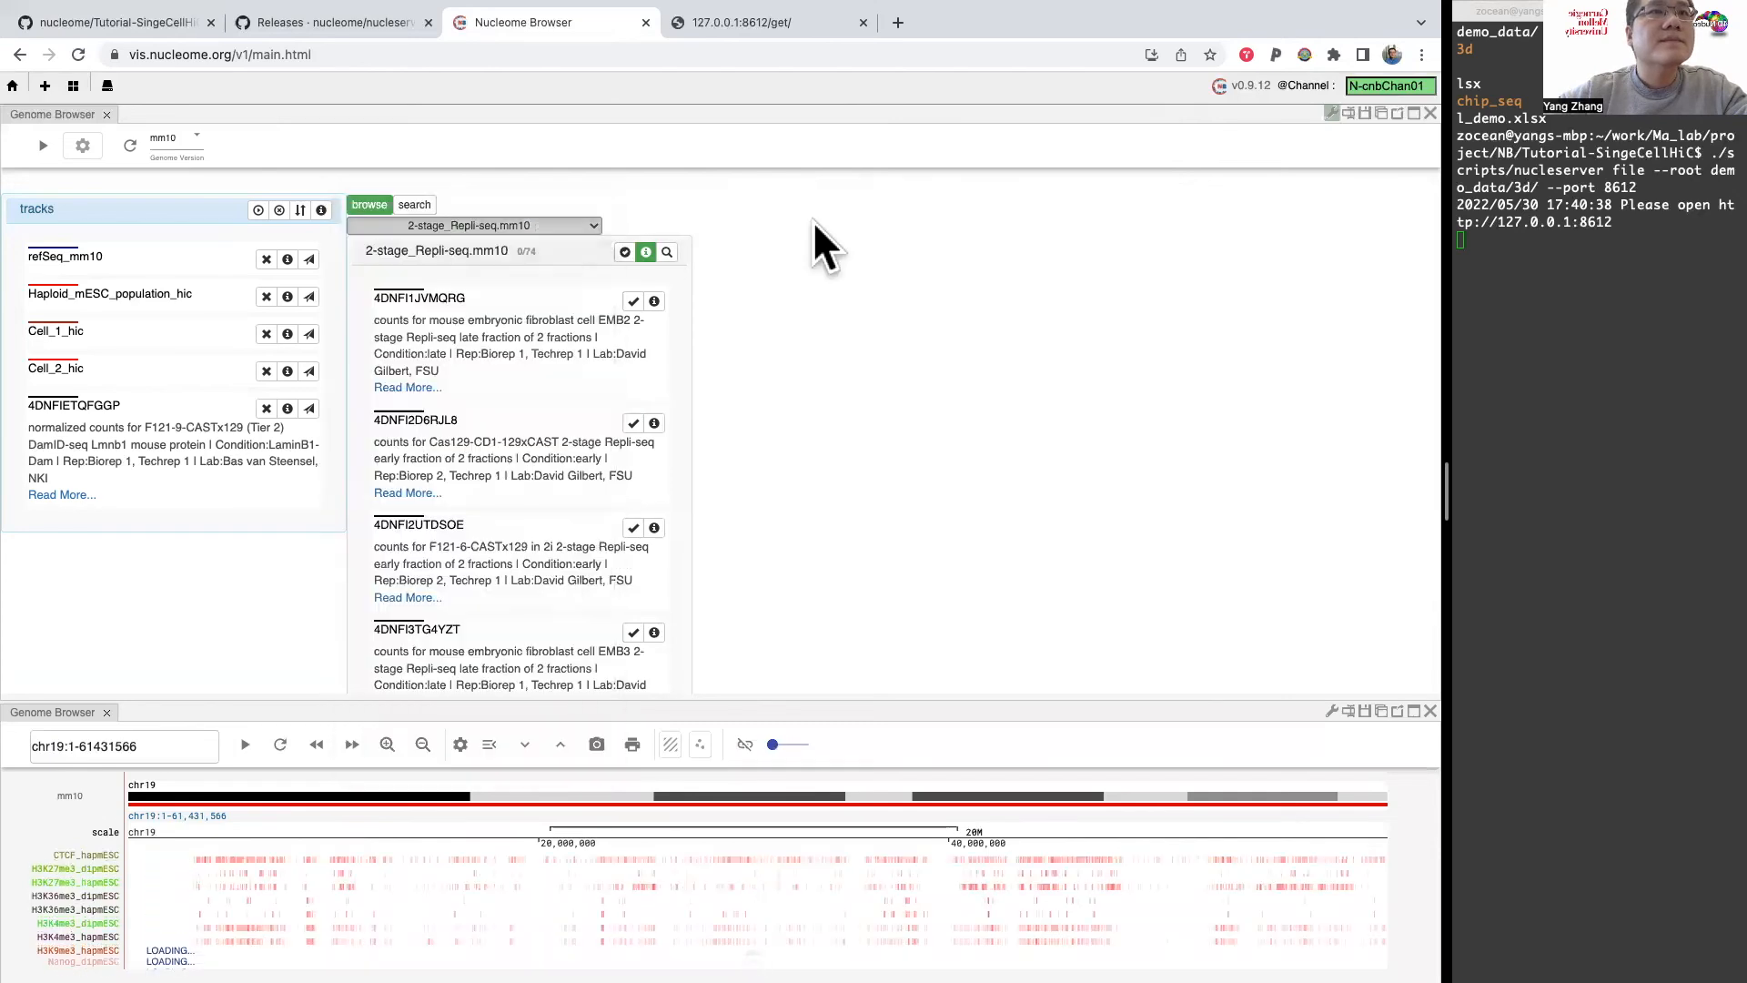
scroll(543, 506, "down", 5)
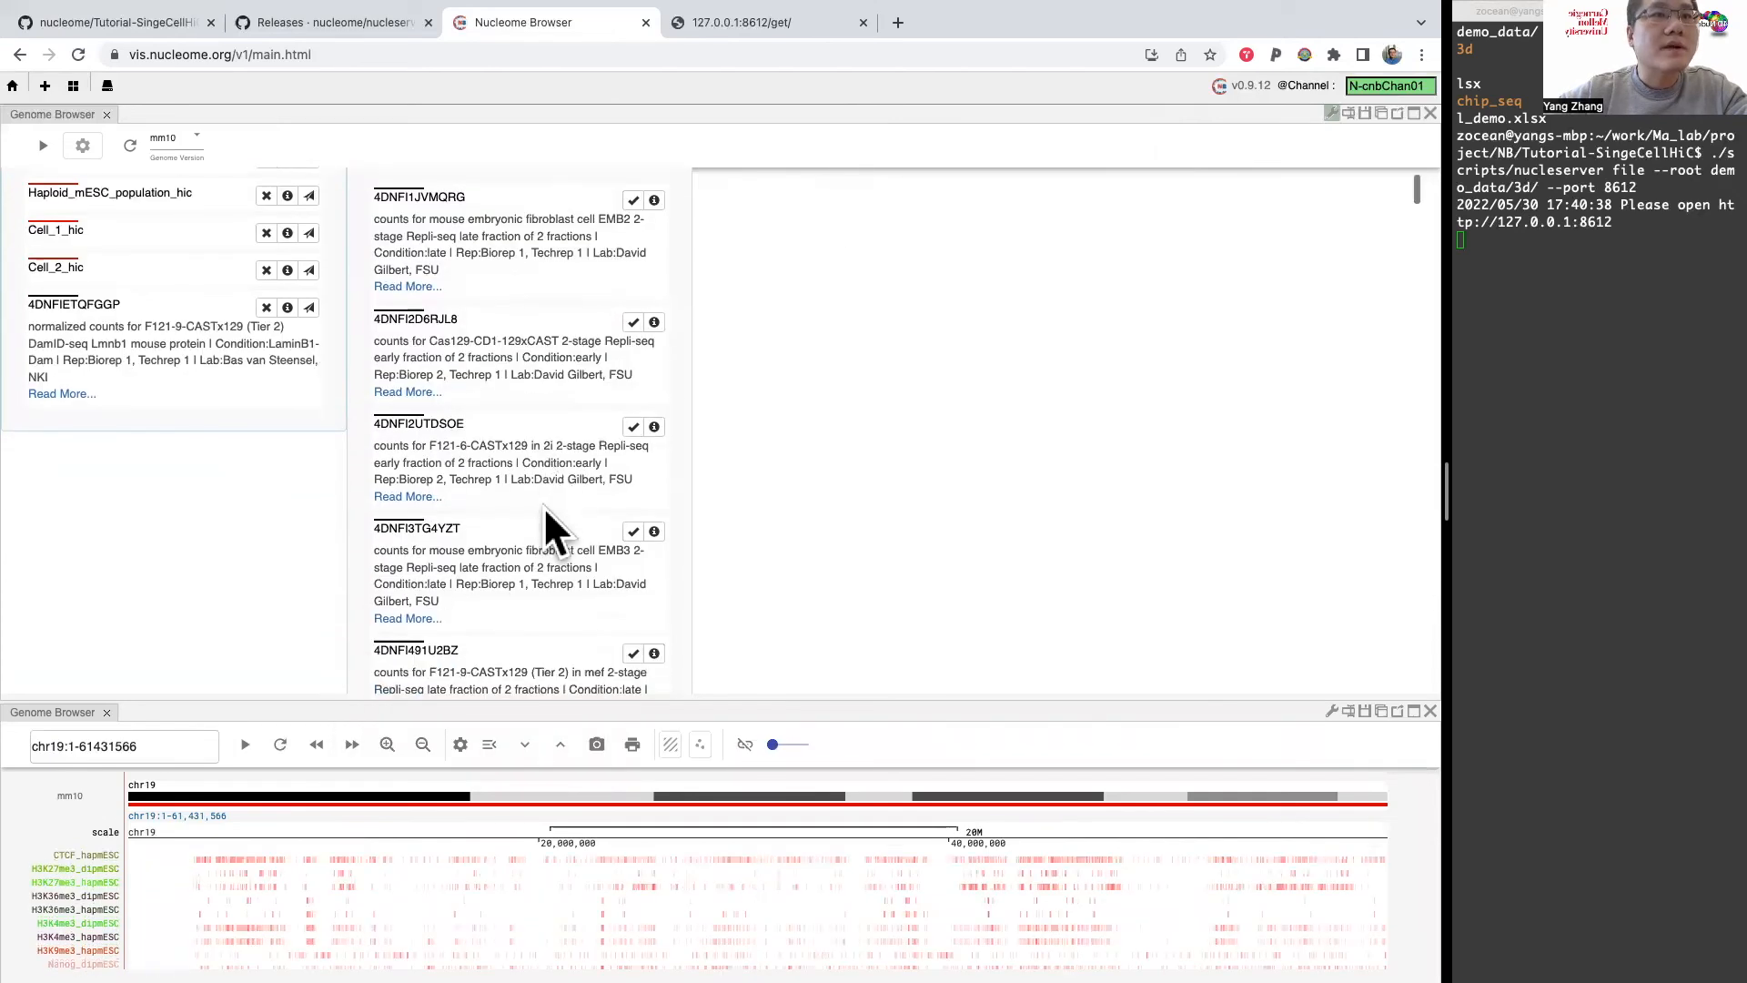
scroll(544, 506, "up", 4)
scroll(543, 506, "up", 1)
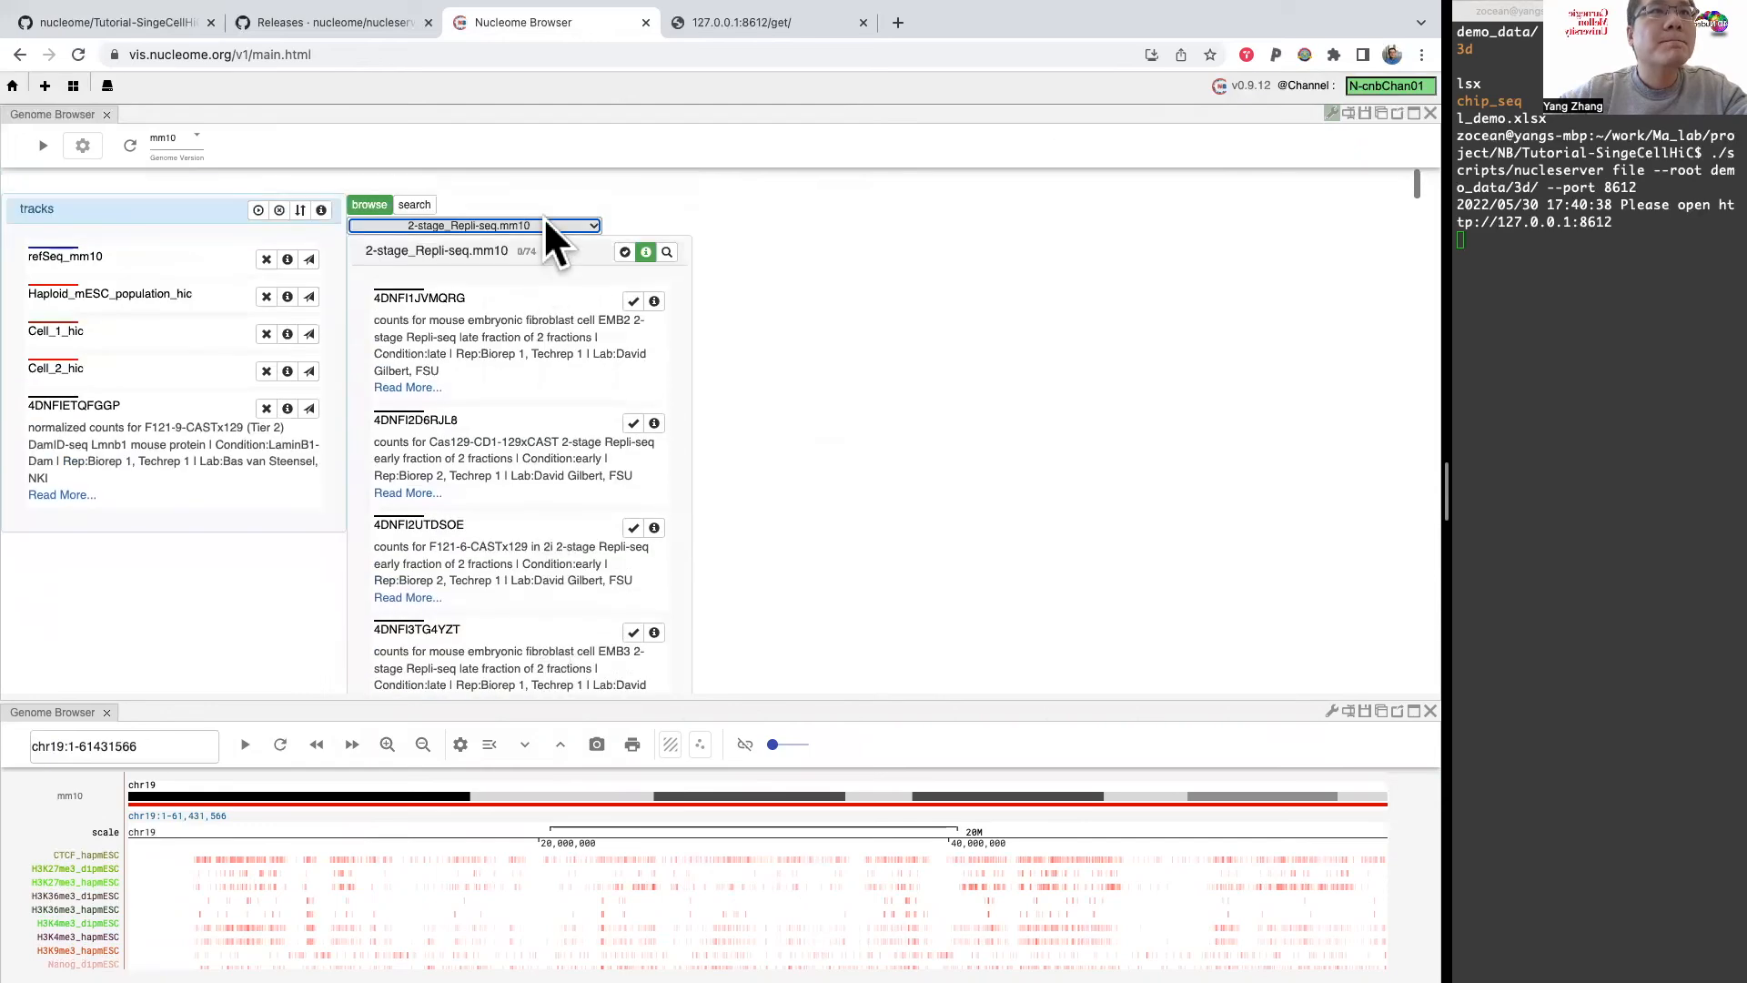
Step: Add the remaining DamID.bw.mm10 tracks 4DNFIGYZ56AD and 4DNFIPP3AW72 to the upper browser's track list
left_click(543, 226)
left_click(510, 338)
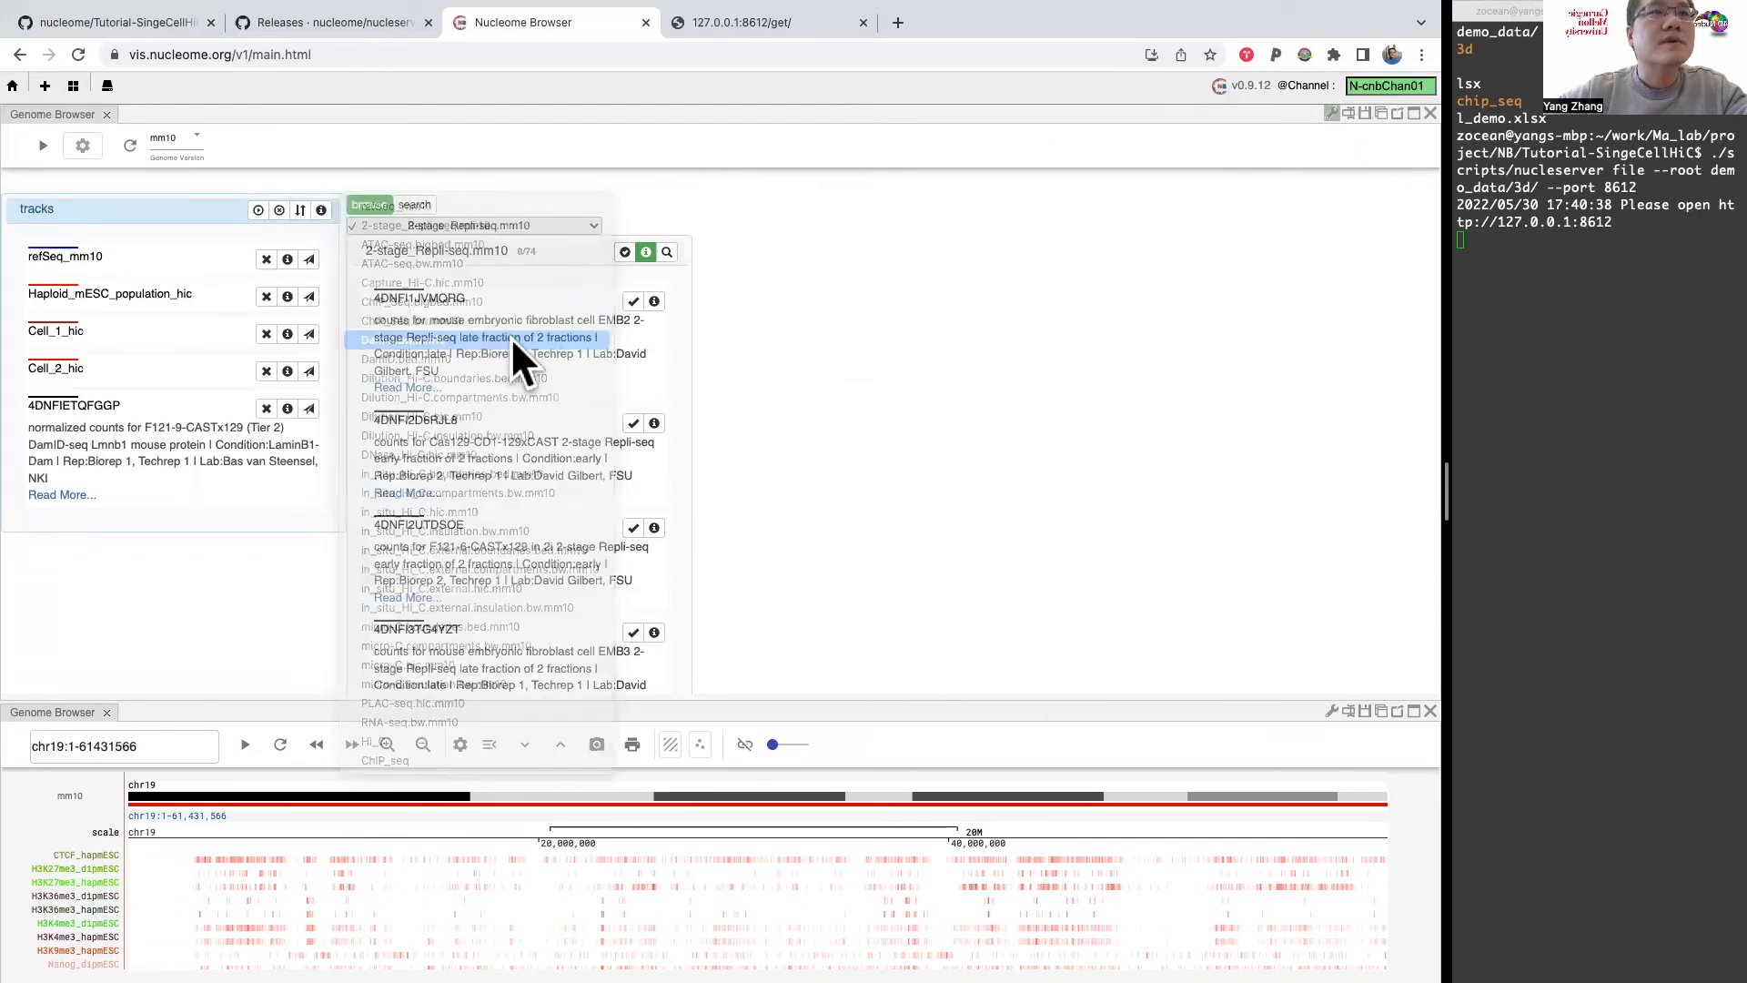
left_click(631, 301)
left_click(631, 301)
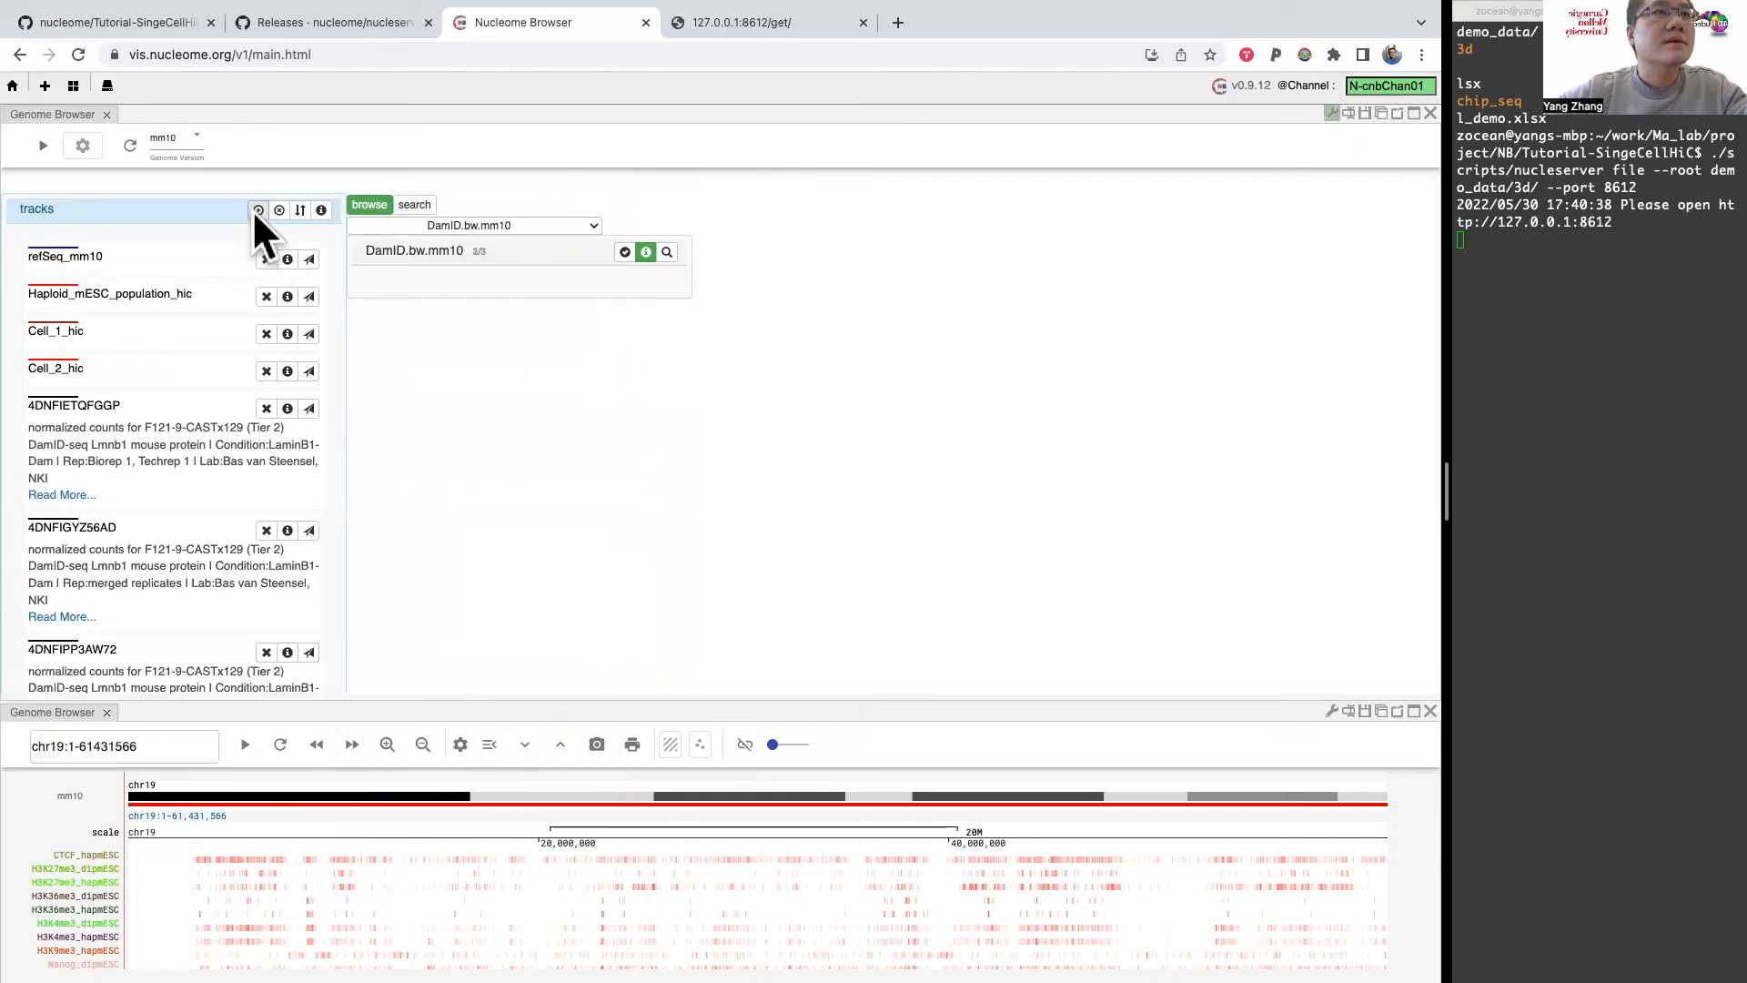
Step: Display the DamID tracks in the upper browser and plot a scatter chart with x as 4DNFIETQFGGP and y as 4DNFIGYZ56AD
left_click(257, 210)
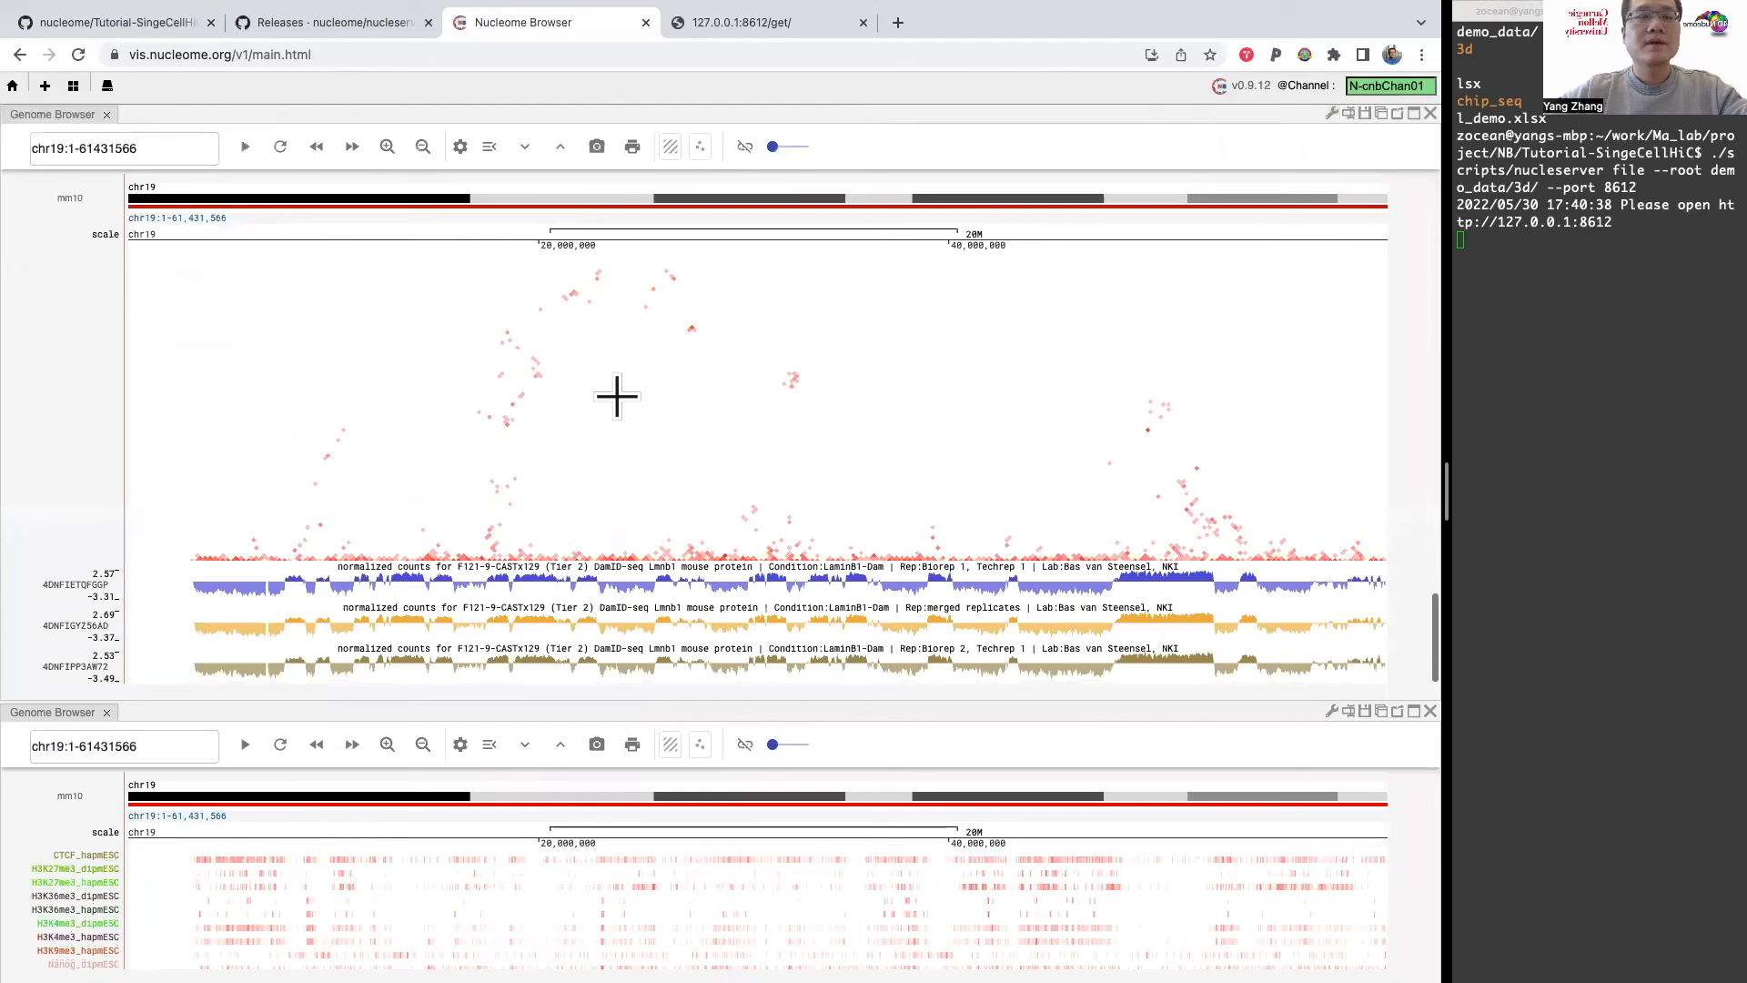
mouse_move(91, 612)
left_mouse_down()
mouse_move(91, 663)
mouse_move(90, 585)
left_mouse_up()
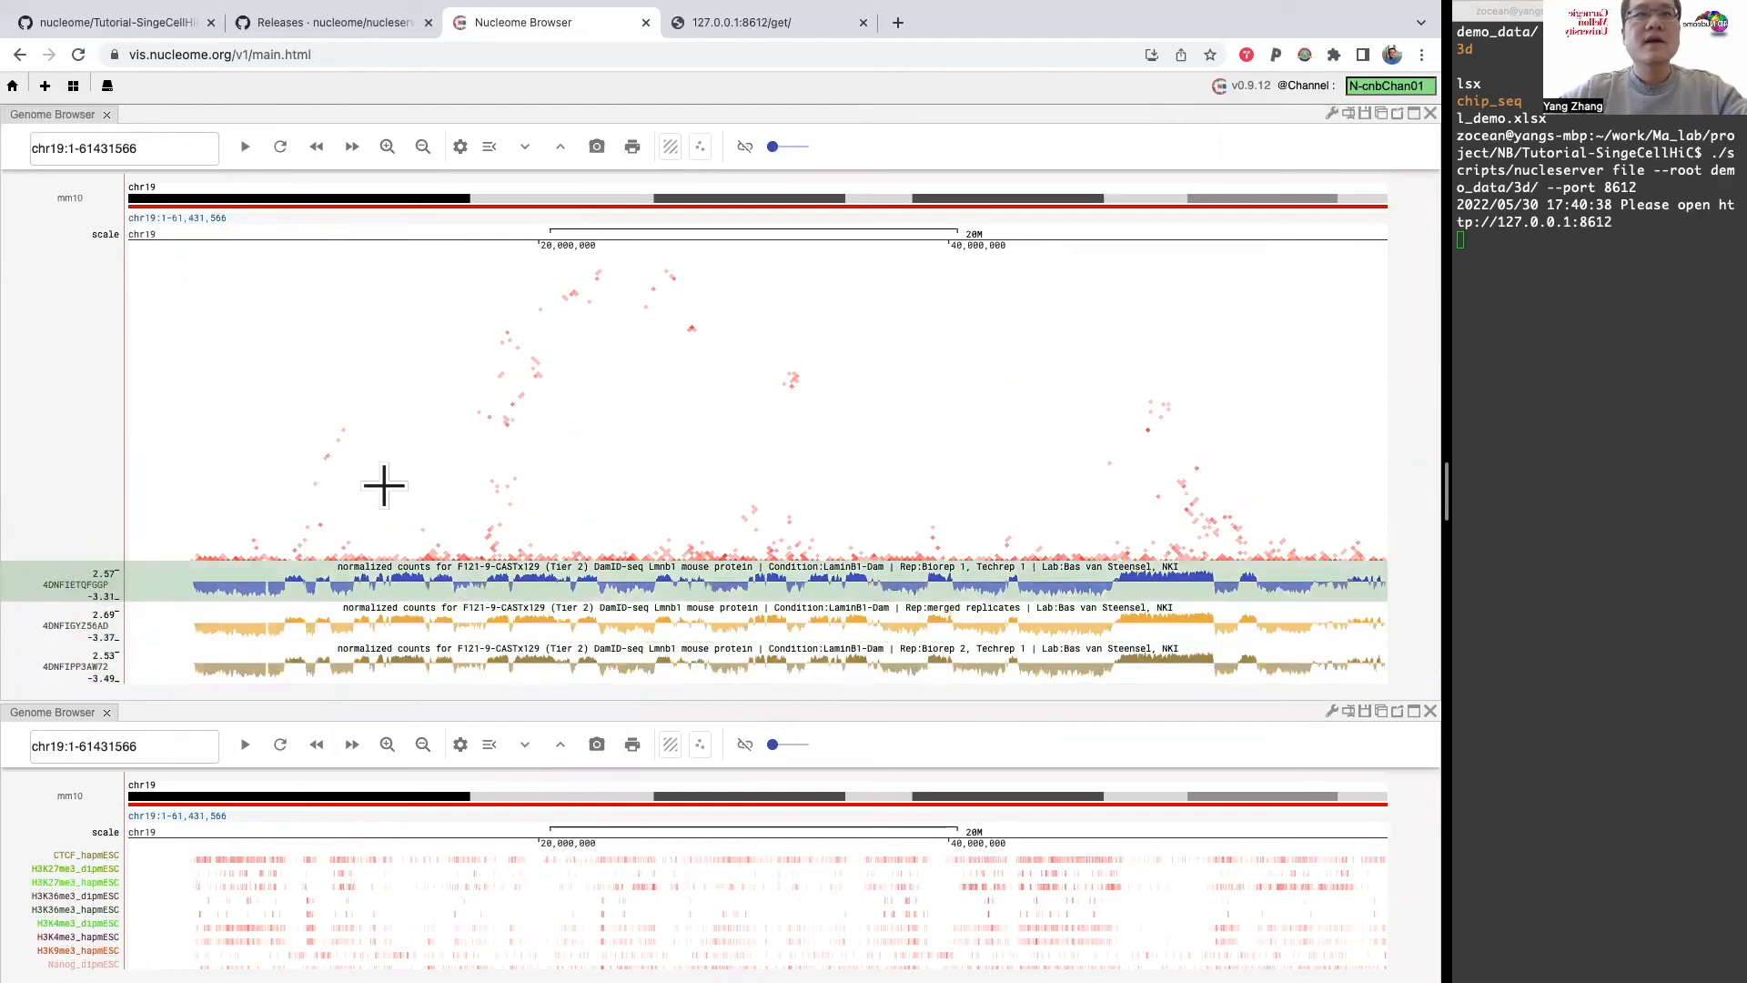
left_click(700, 146)
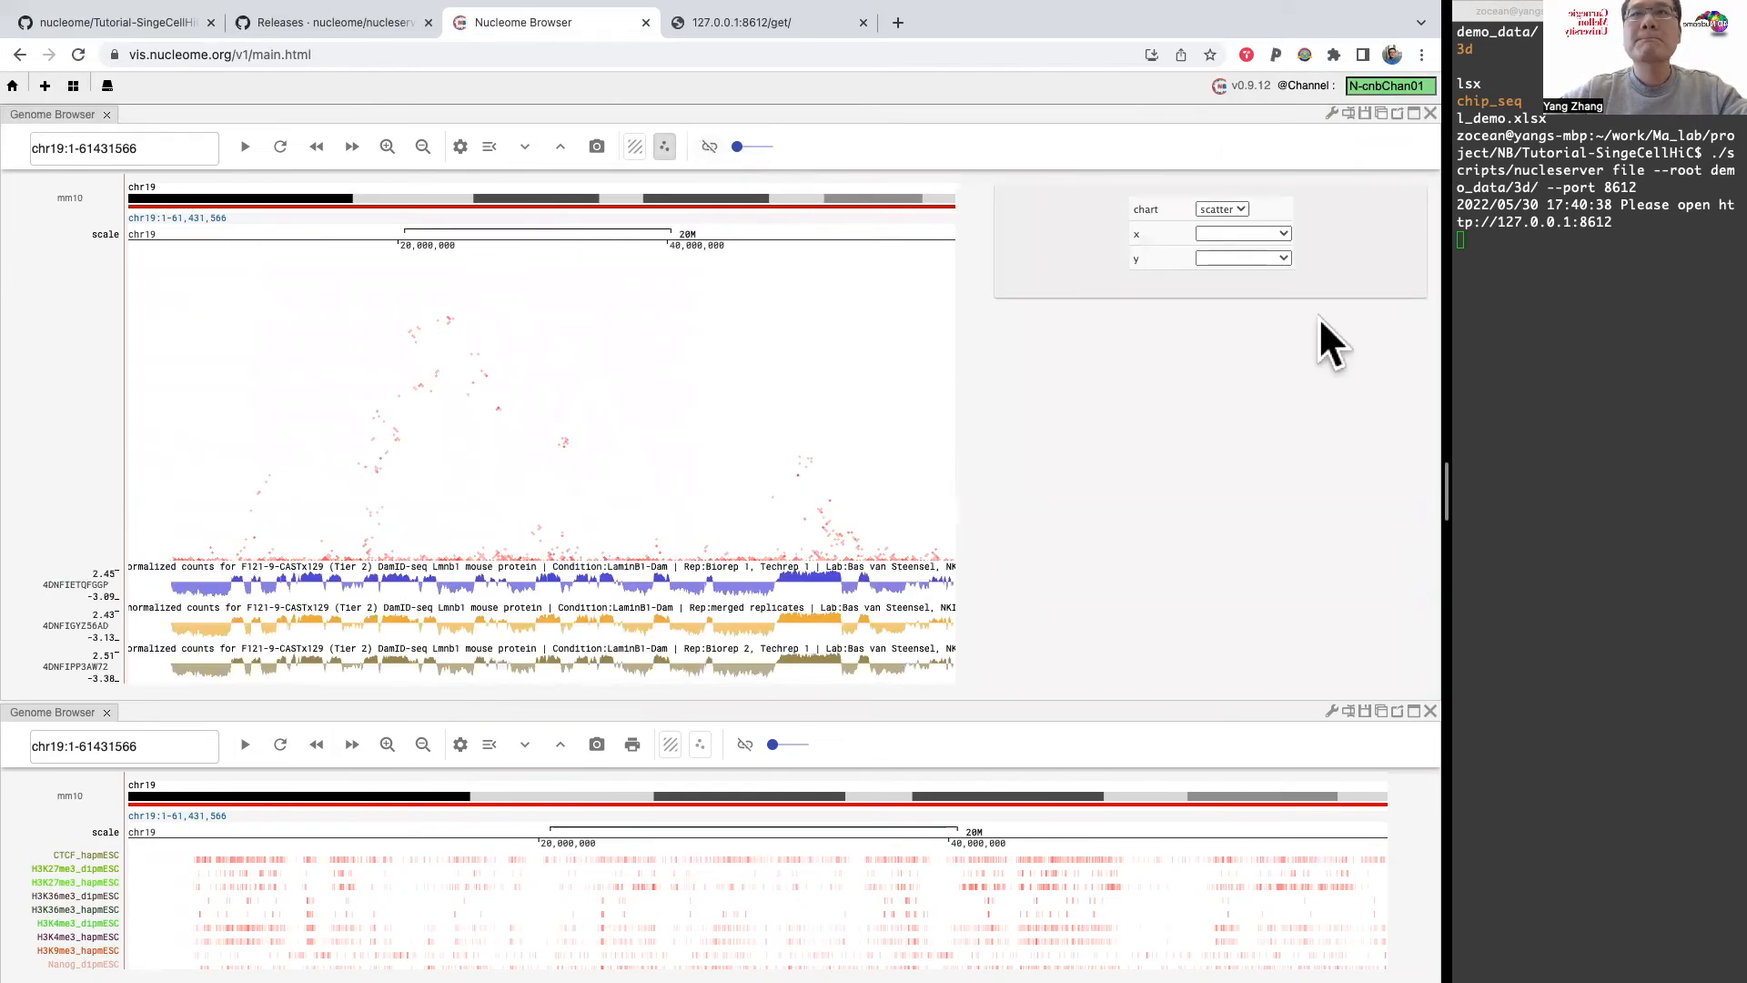
left_click(1263, 234)
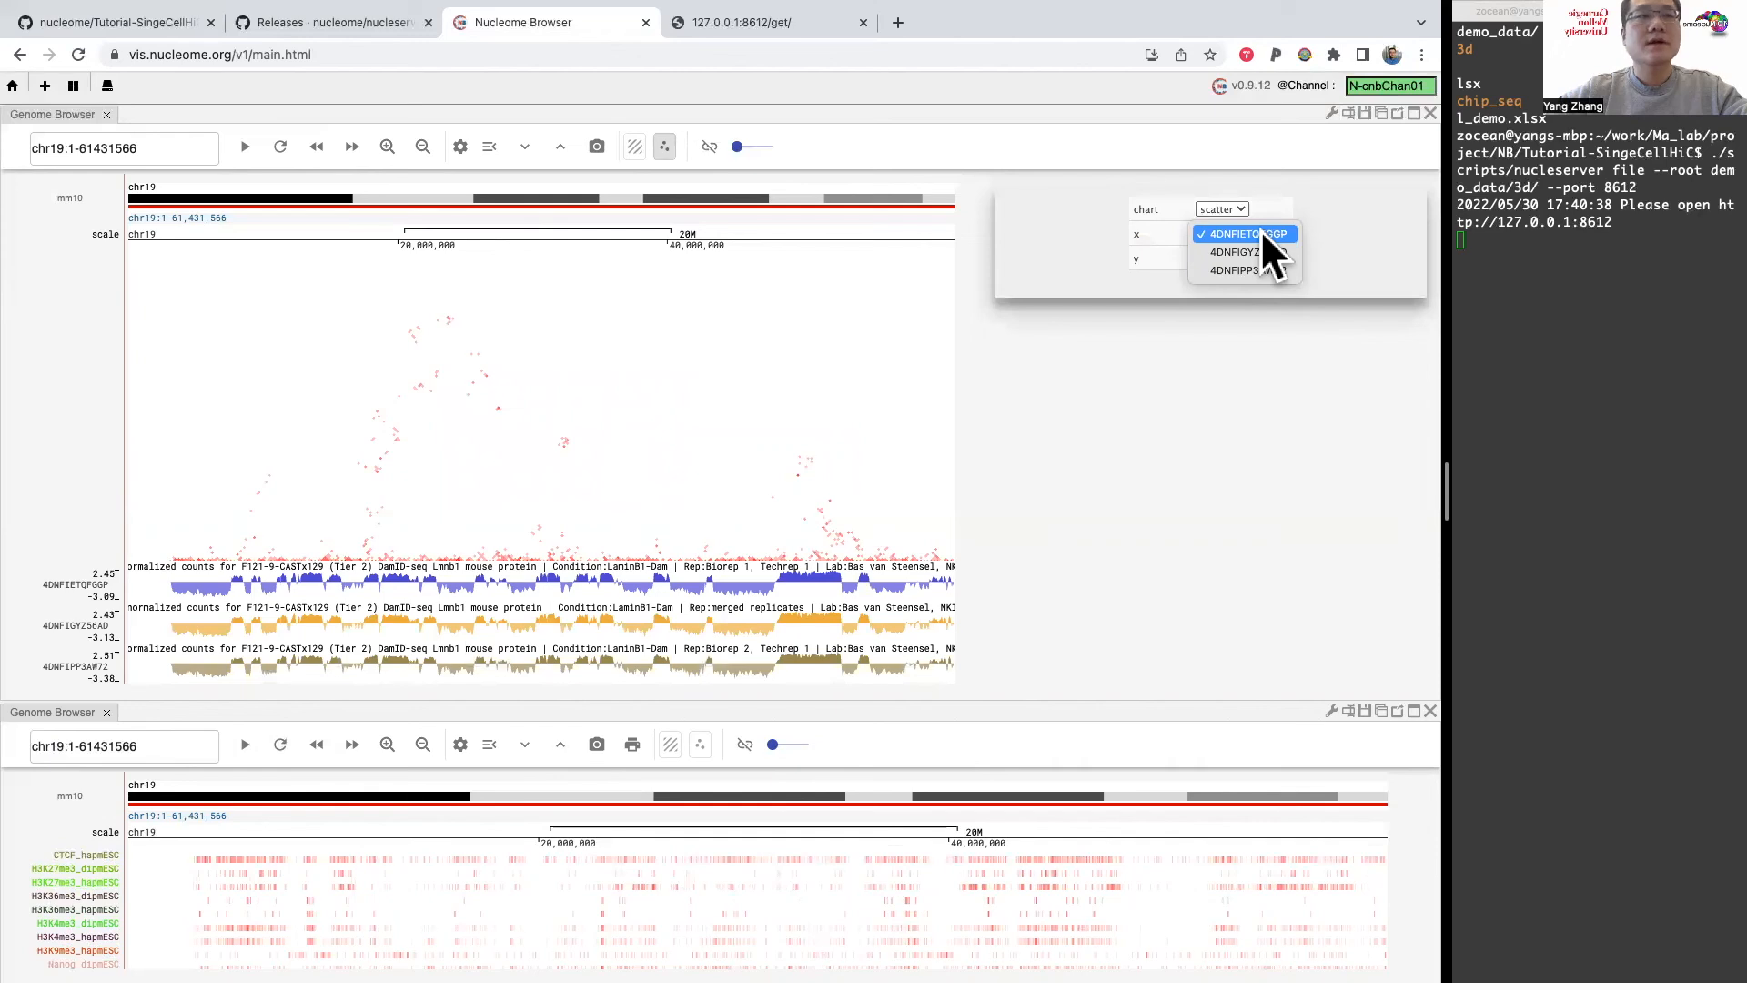
left_click(1260, 232)
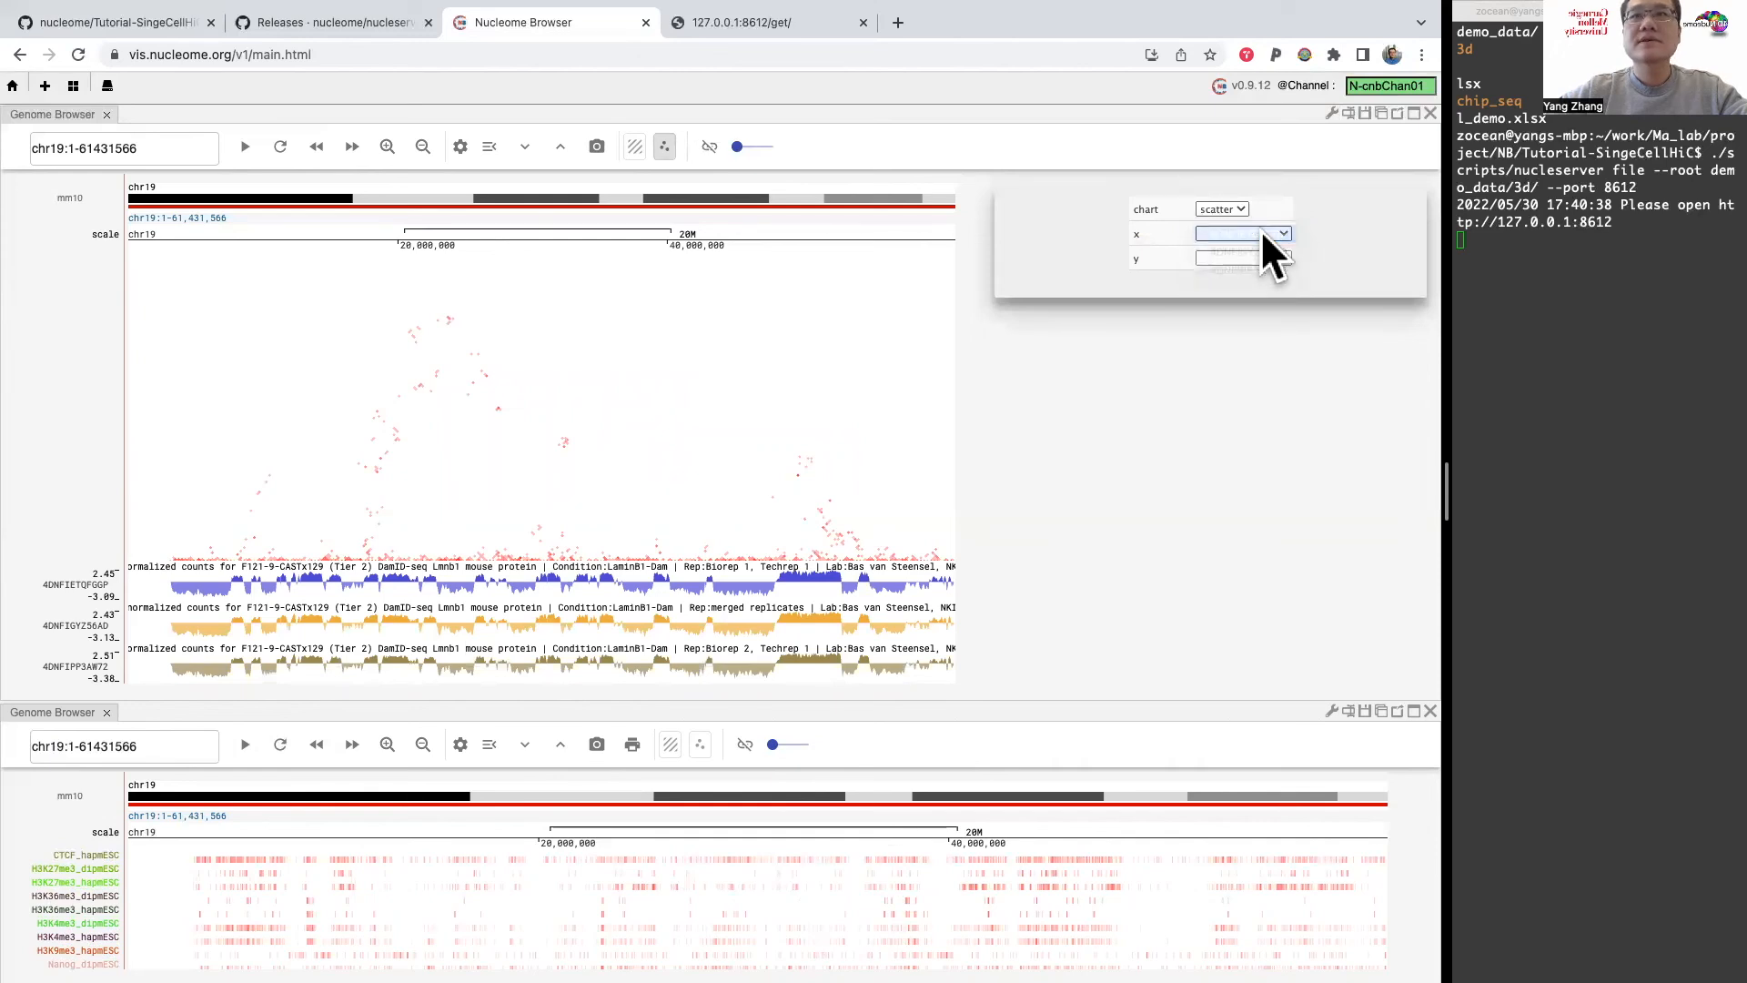
left_click(1249, 259)
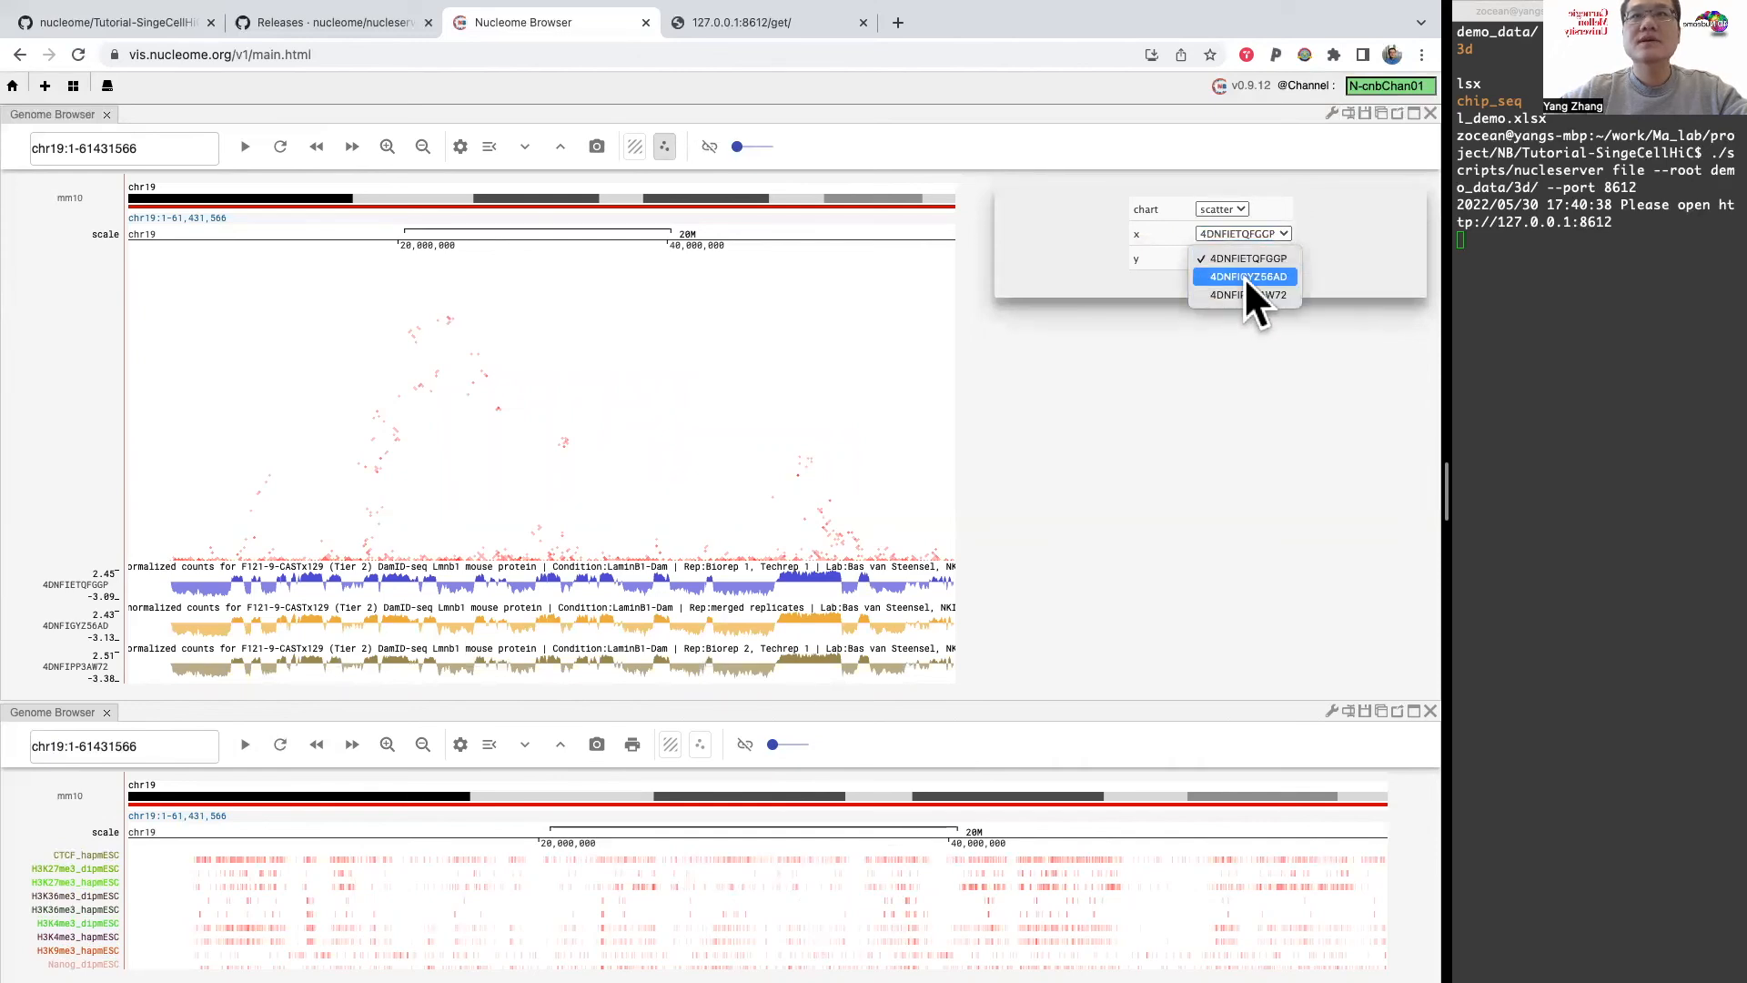
left_click(1243, 277)
left_click(1230, 205)
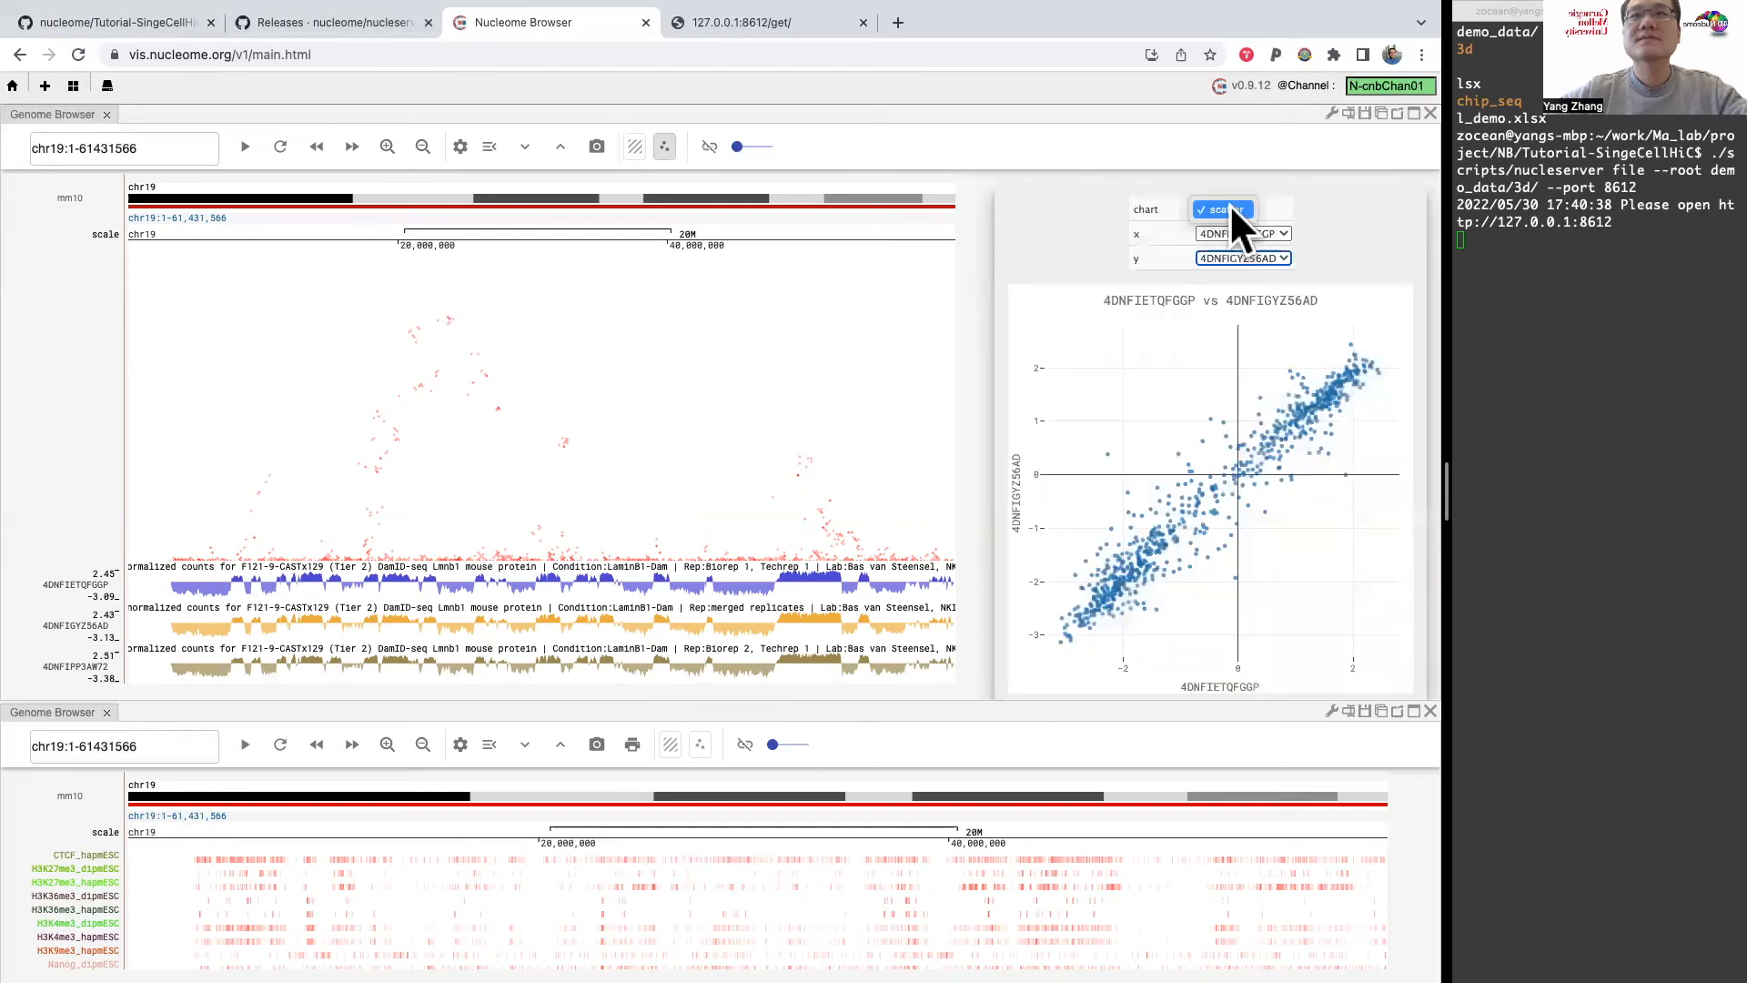
left_click(1319, 197)
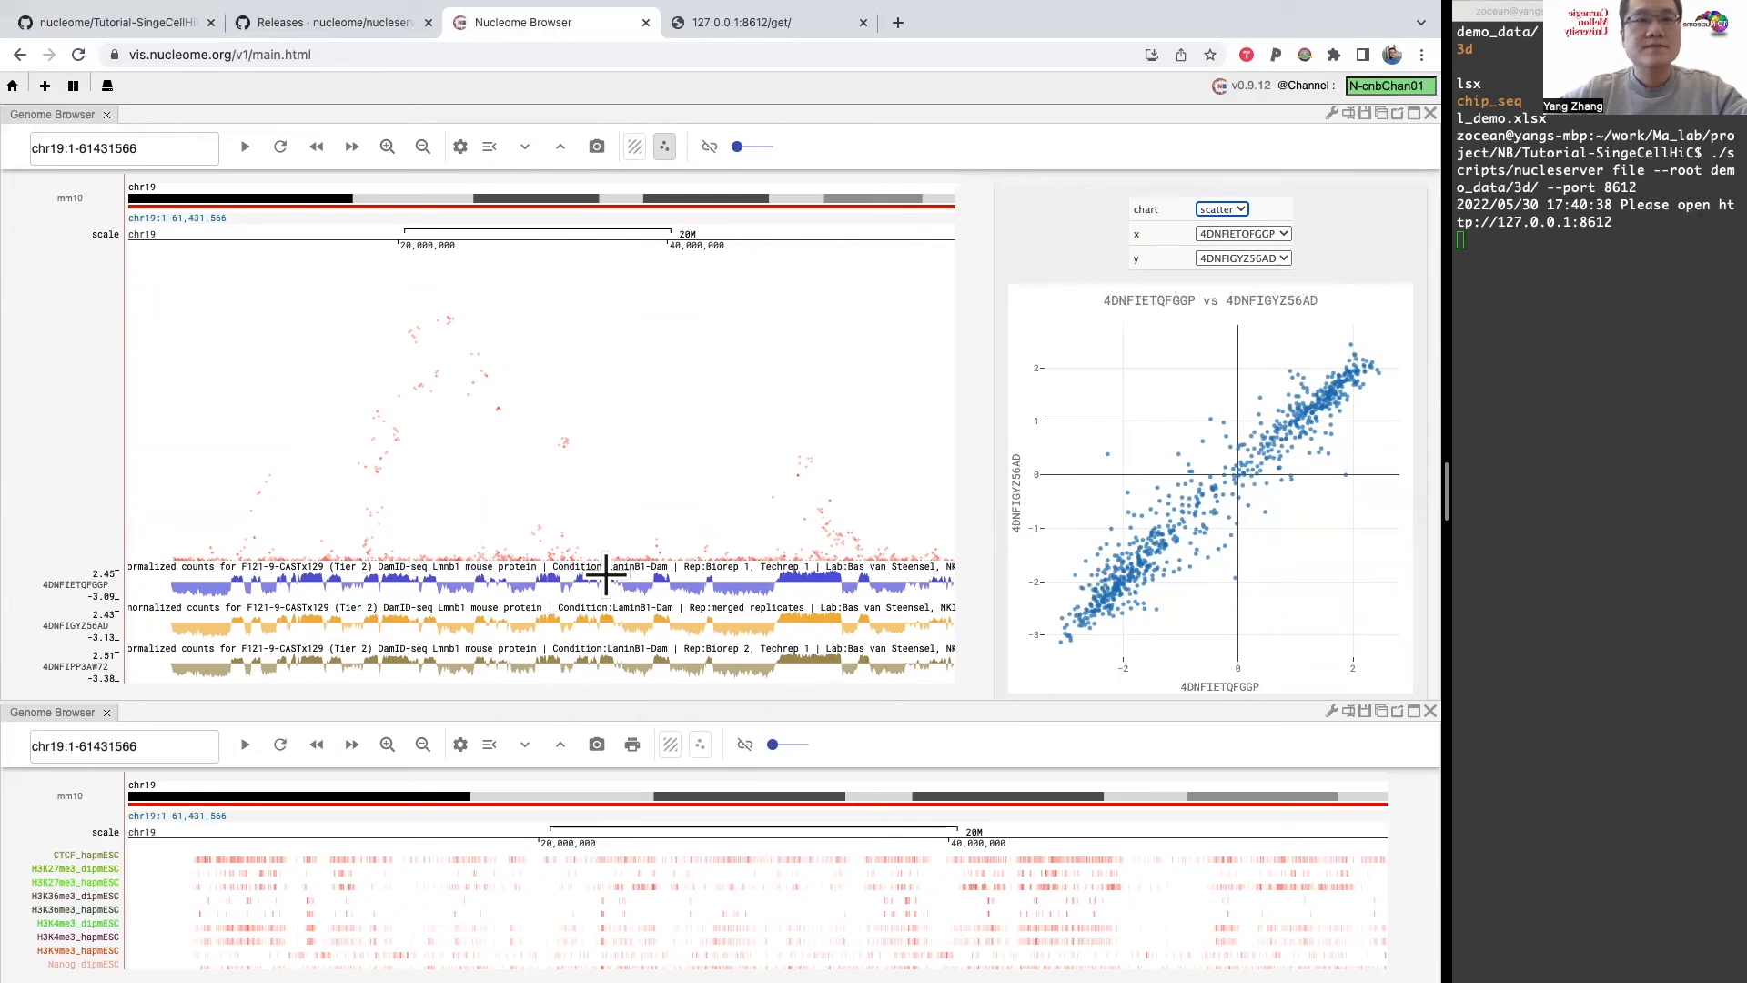
Step: Highlight a chr19 region starting at 27235338 on the DamID tracks, then lasso-select the scatter plot's cluster with negative values on both axes
left_click_drag(495, 575, 573, 575)
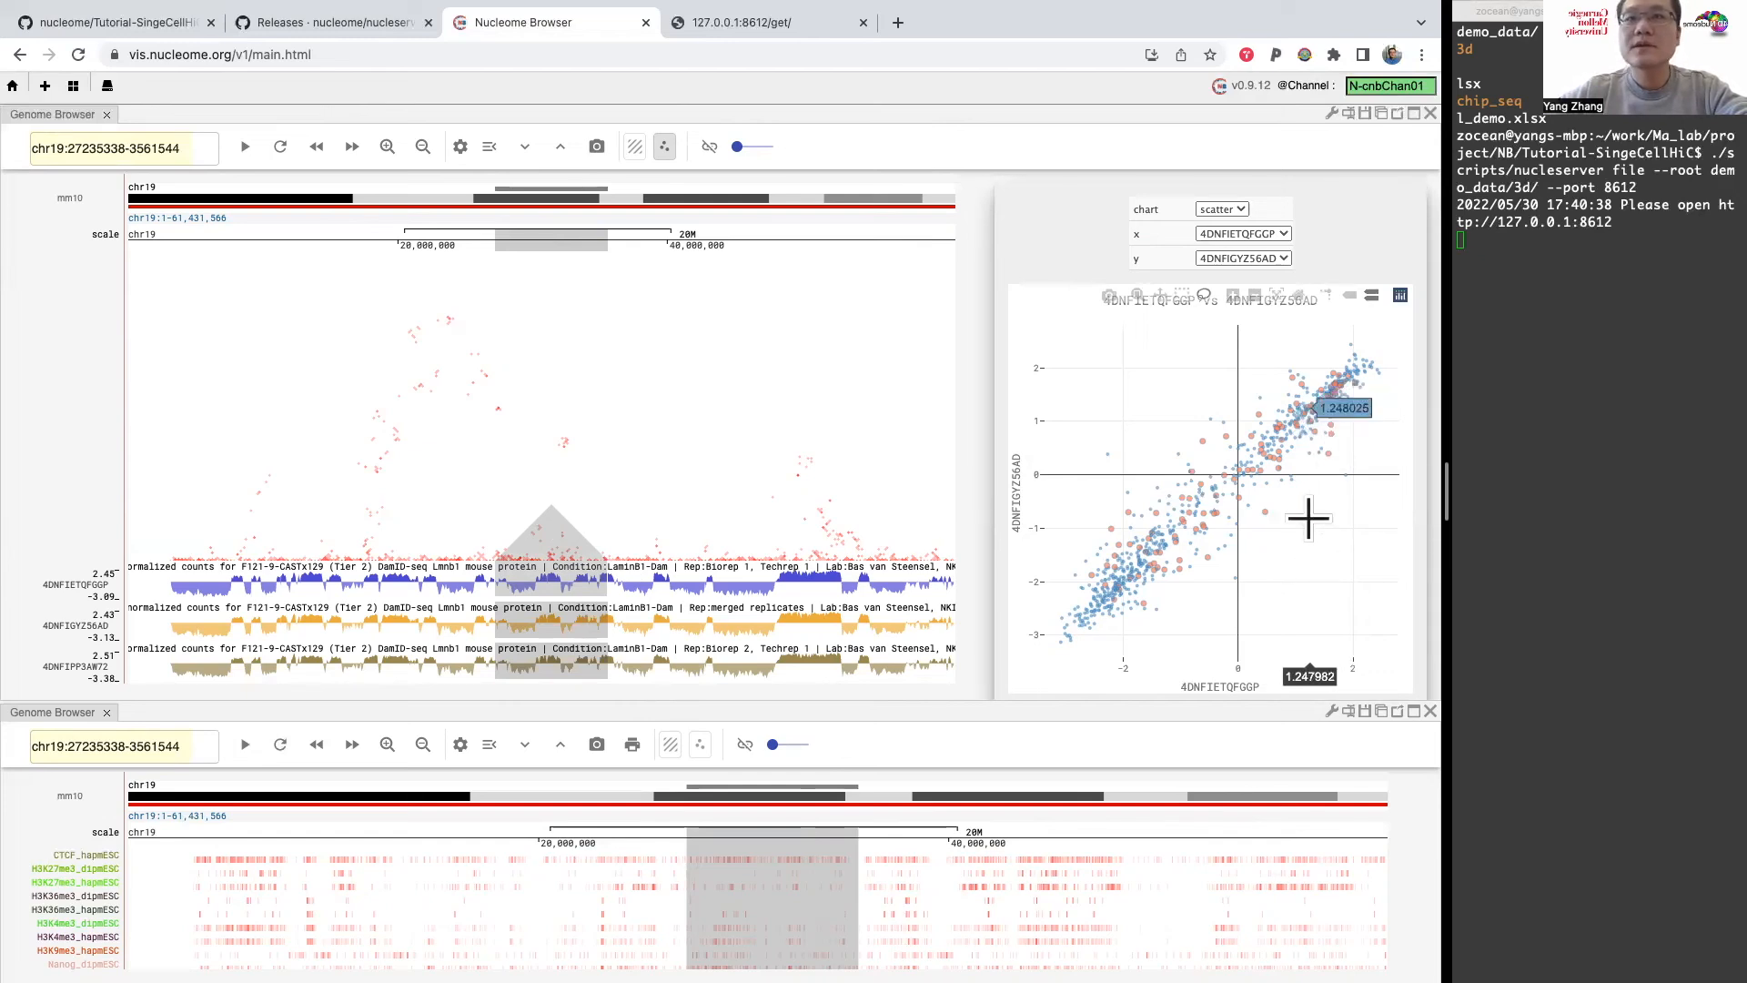
left_click(1204, 296)
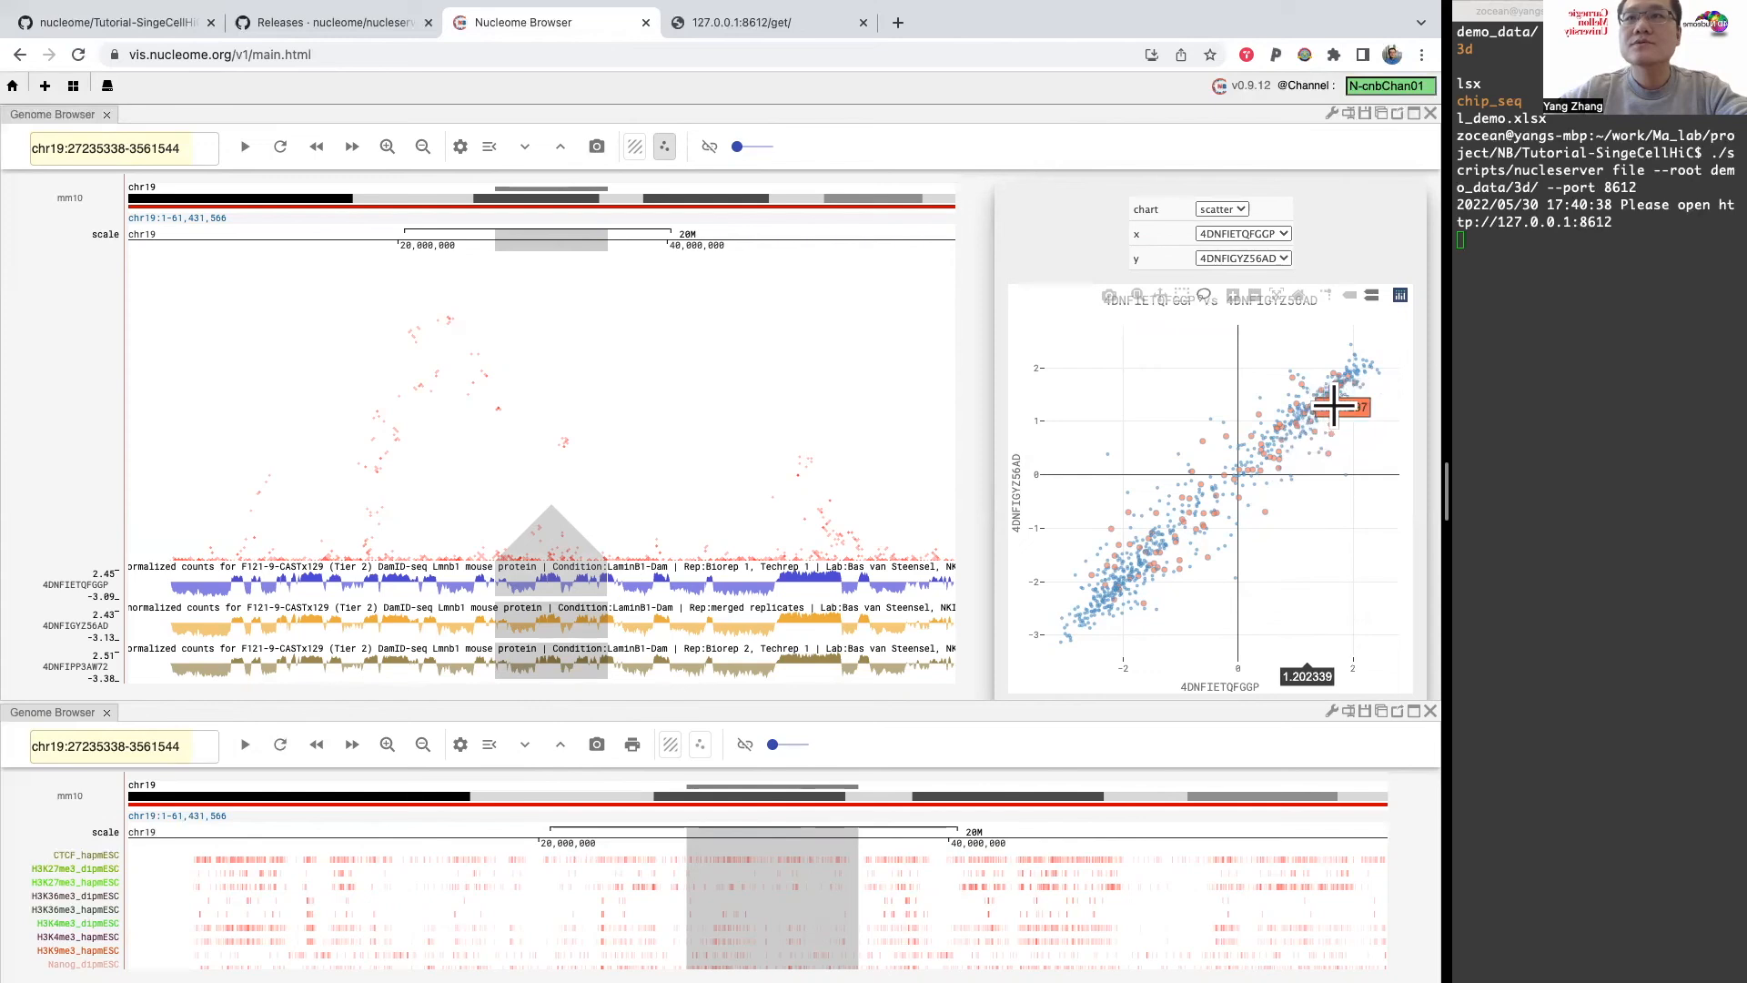
mouse_move(1072, 564)
left_mouse_down()
mouse_move(1045, 585)
mouse_move(1081, 659)
mouse_move(1159, 624)
mouse_move(1174, 564)
mouse_move(1098, 539)
left_mouse_up()
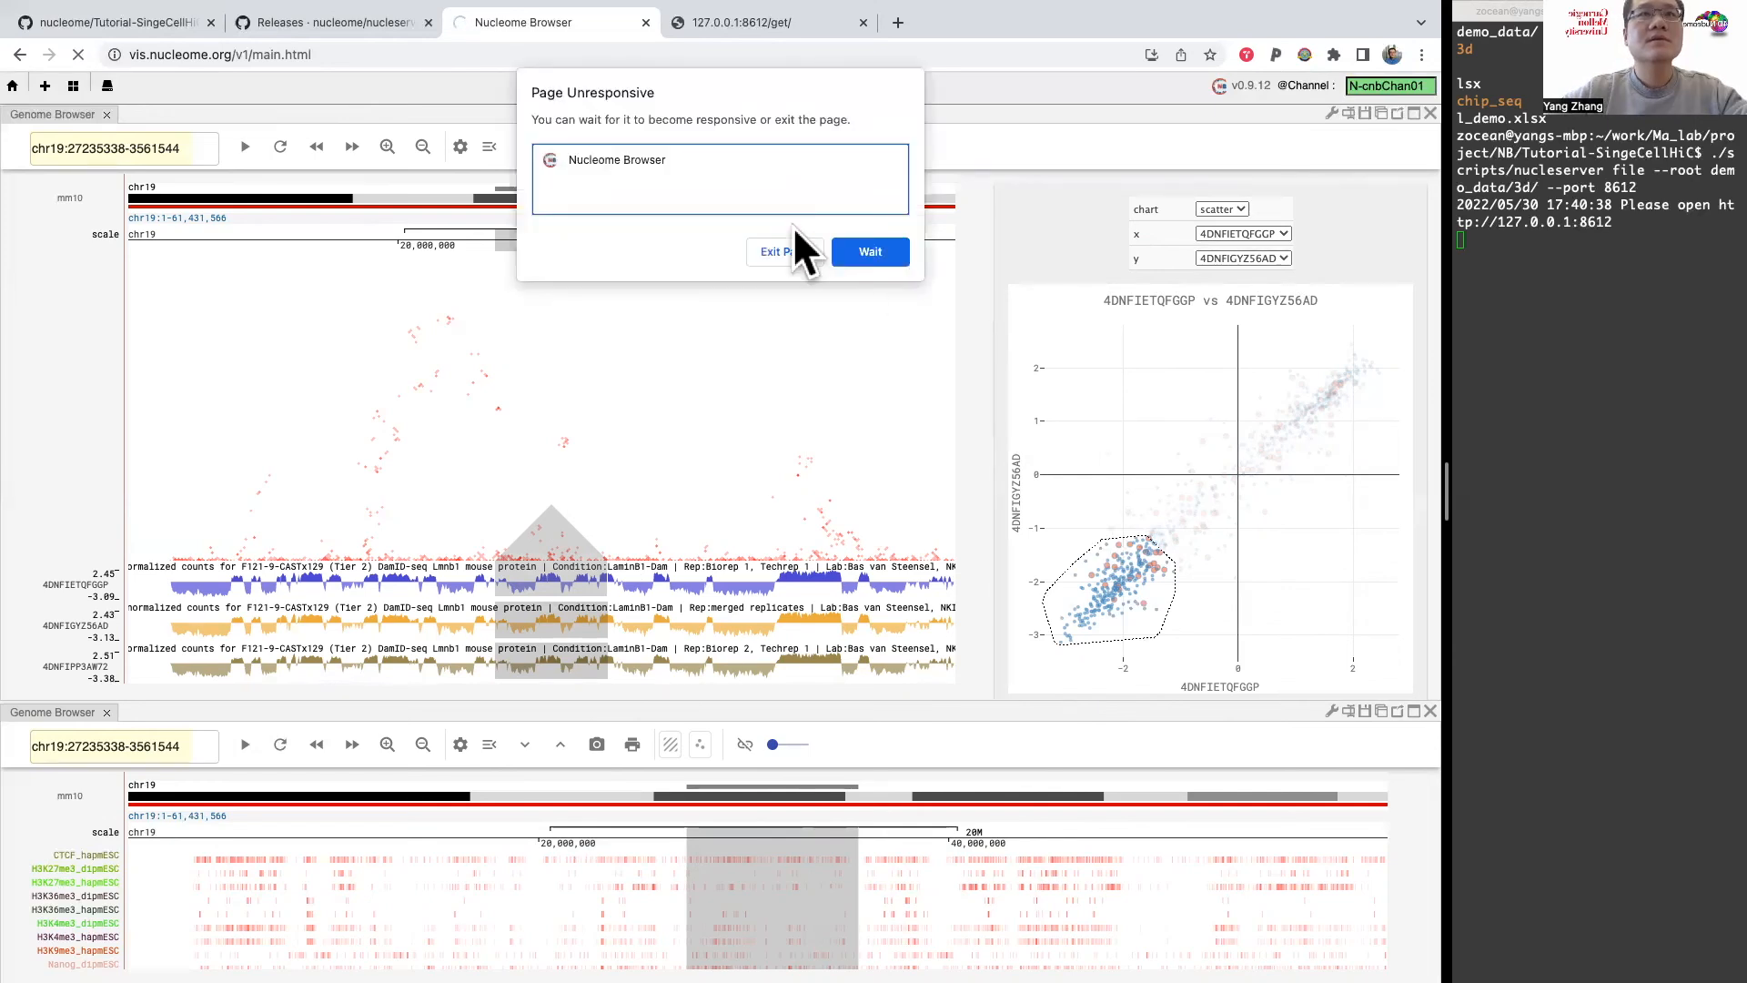
Step: Exit the unresponsive page to restore the previous local session, and close both Chromosome 3D panels
left_click(788, 247)
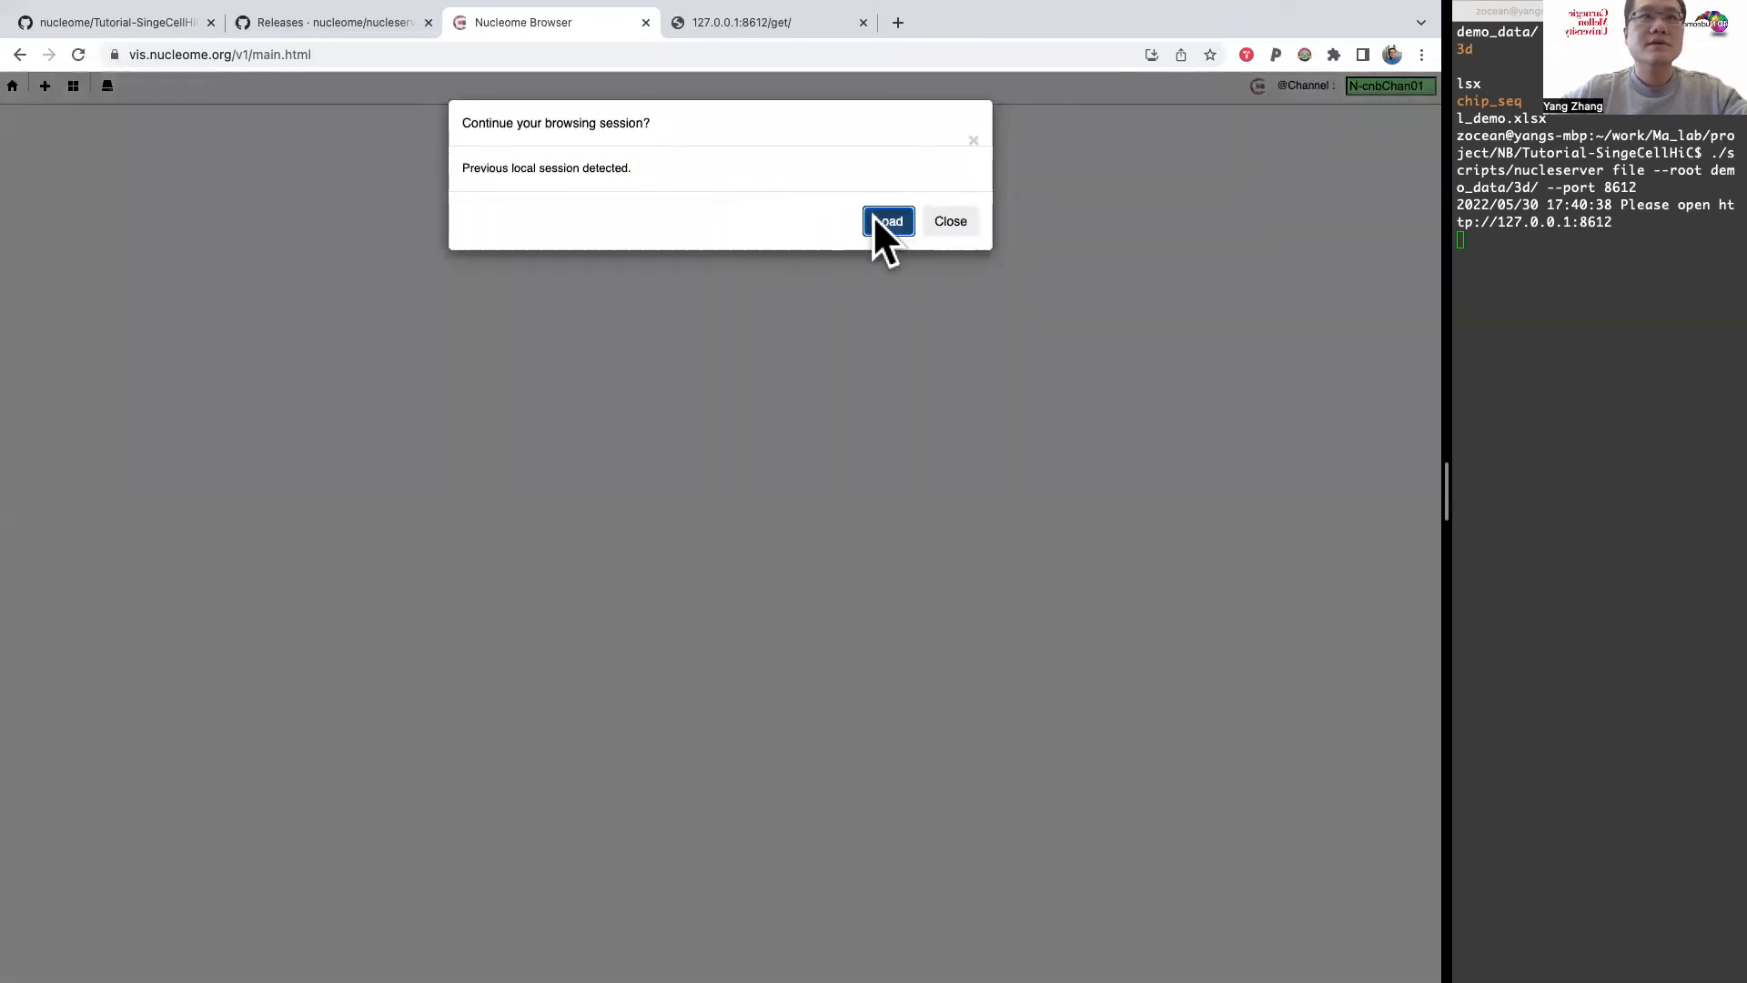
left_click(883, 221)
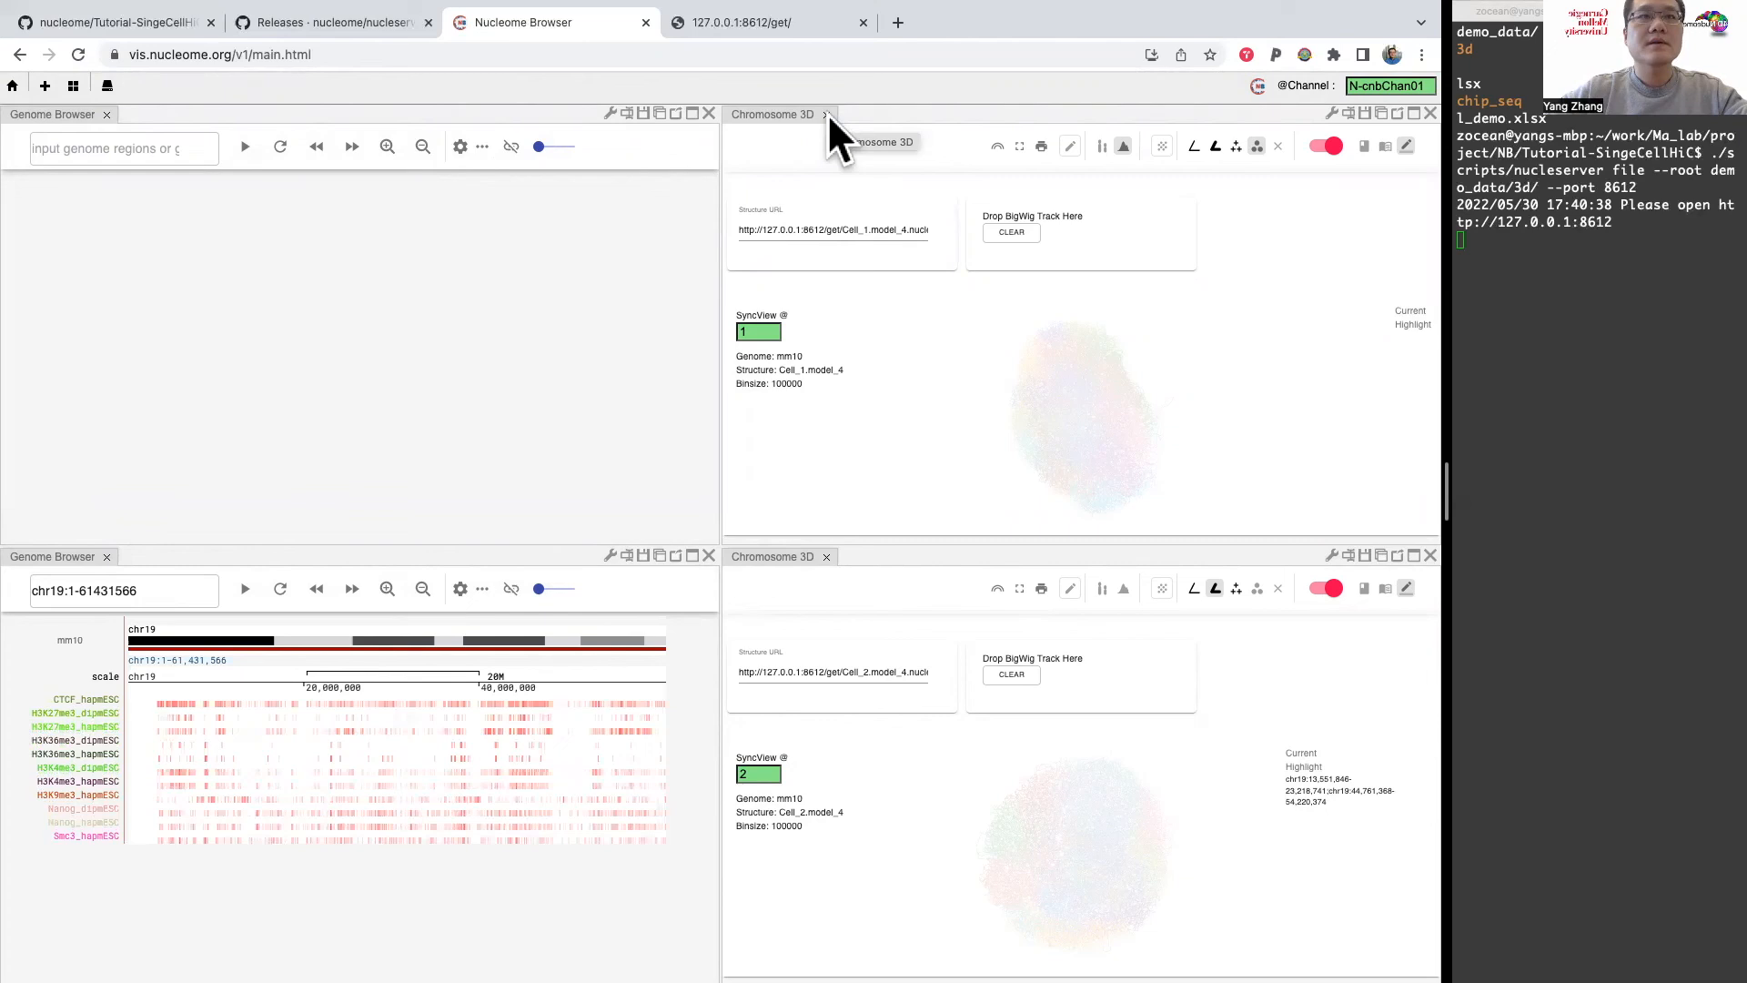
left_click(826, 114)
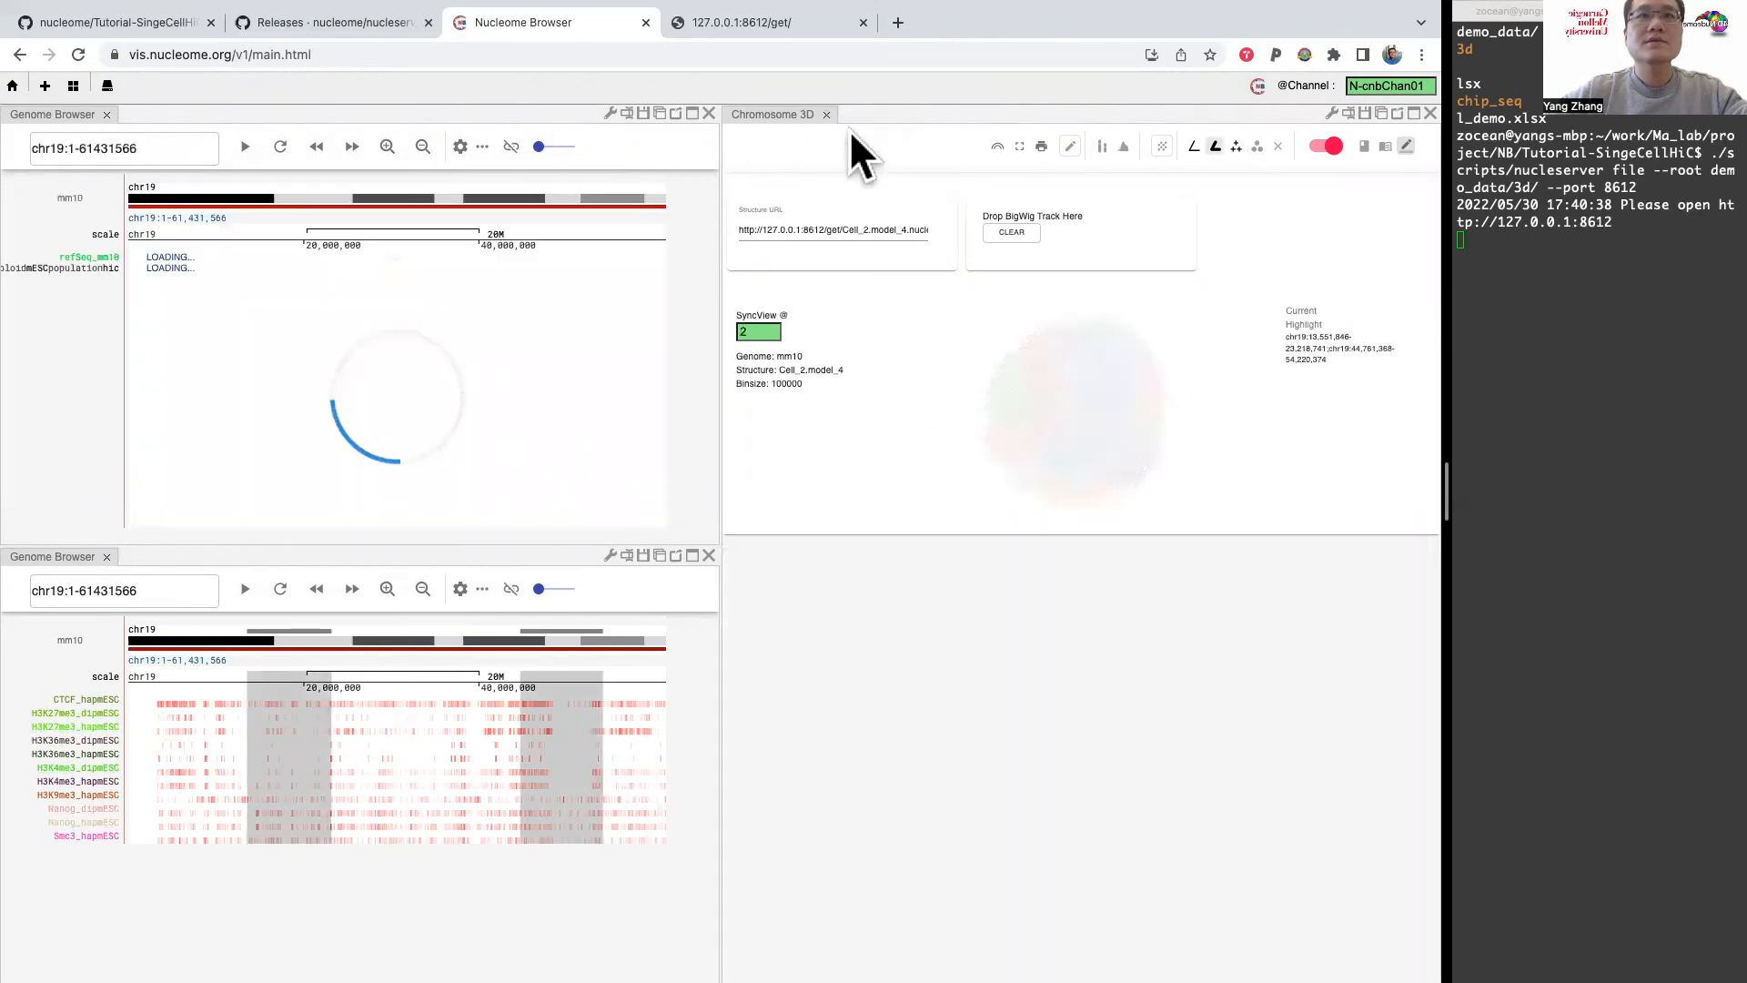
left_click(827, 114)
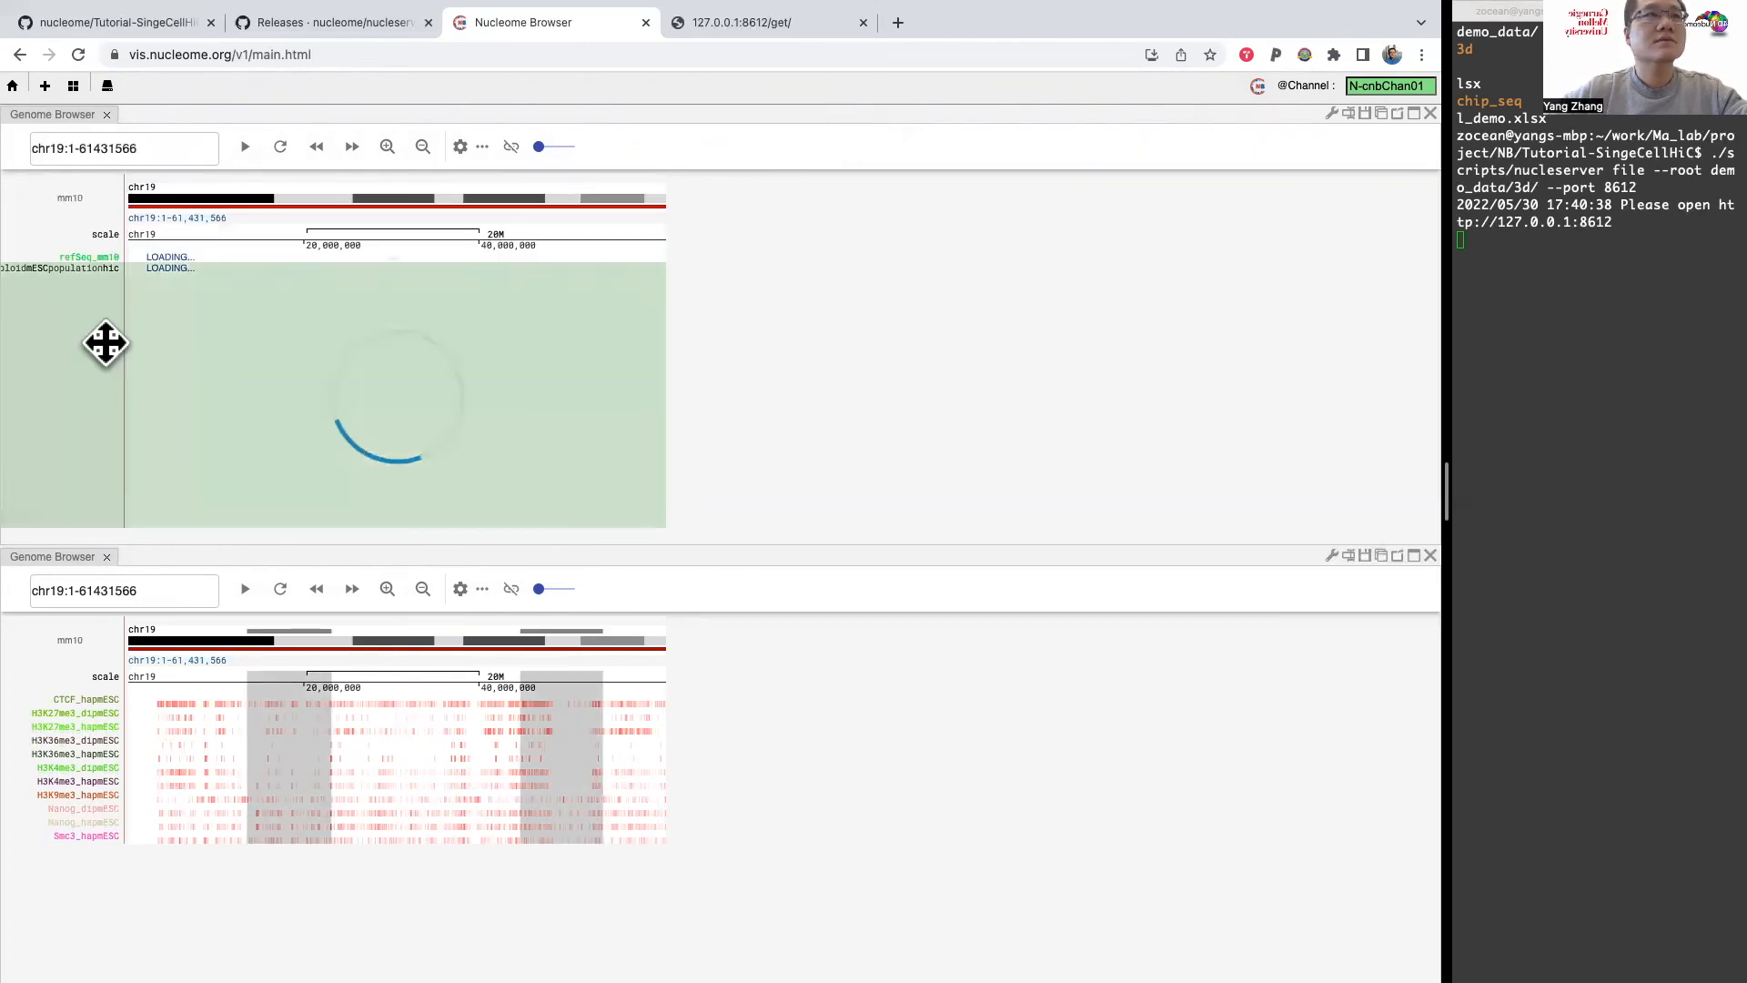
Step: Hide the Haploid_mESC_population_hic, Cell_1_hic and Cell_2_hic tracks in the upper Genome Browser panel
right_click(49, 372)
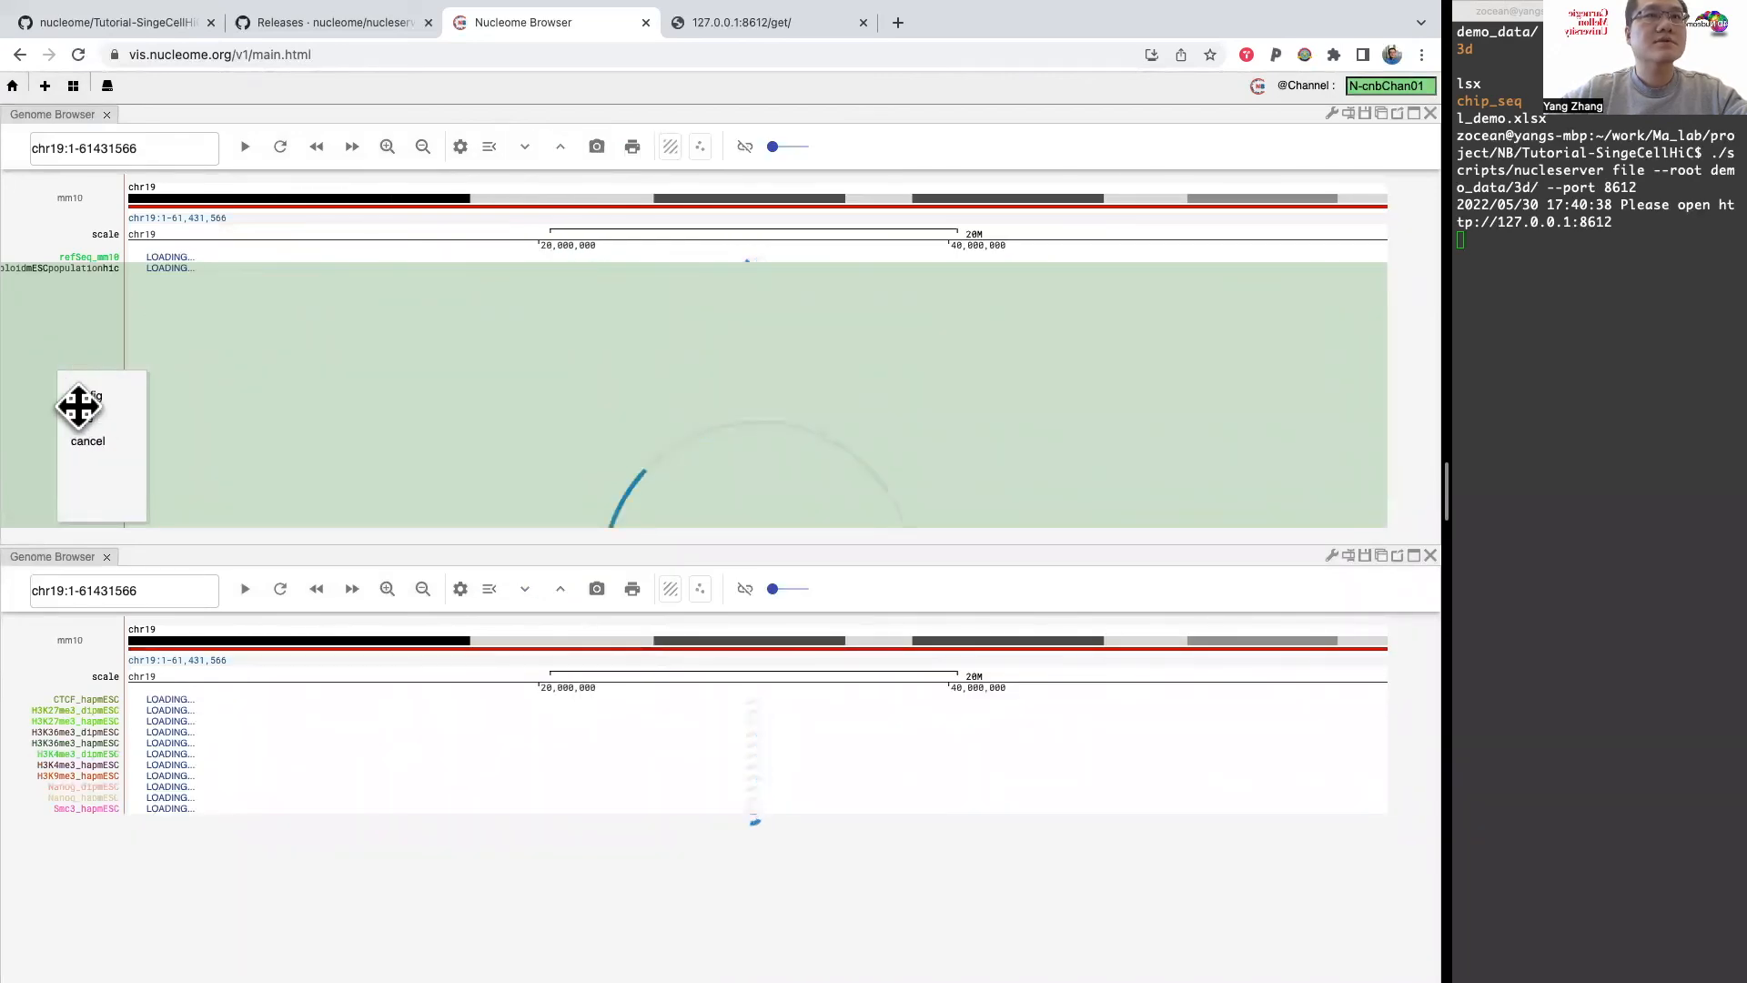
left_click(77, 323)
right_click(69, 365)
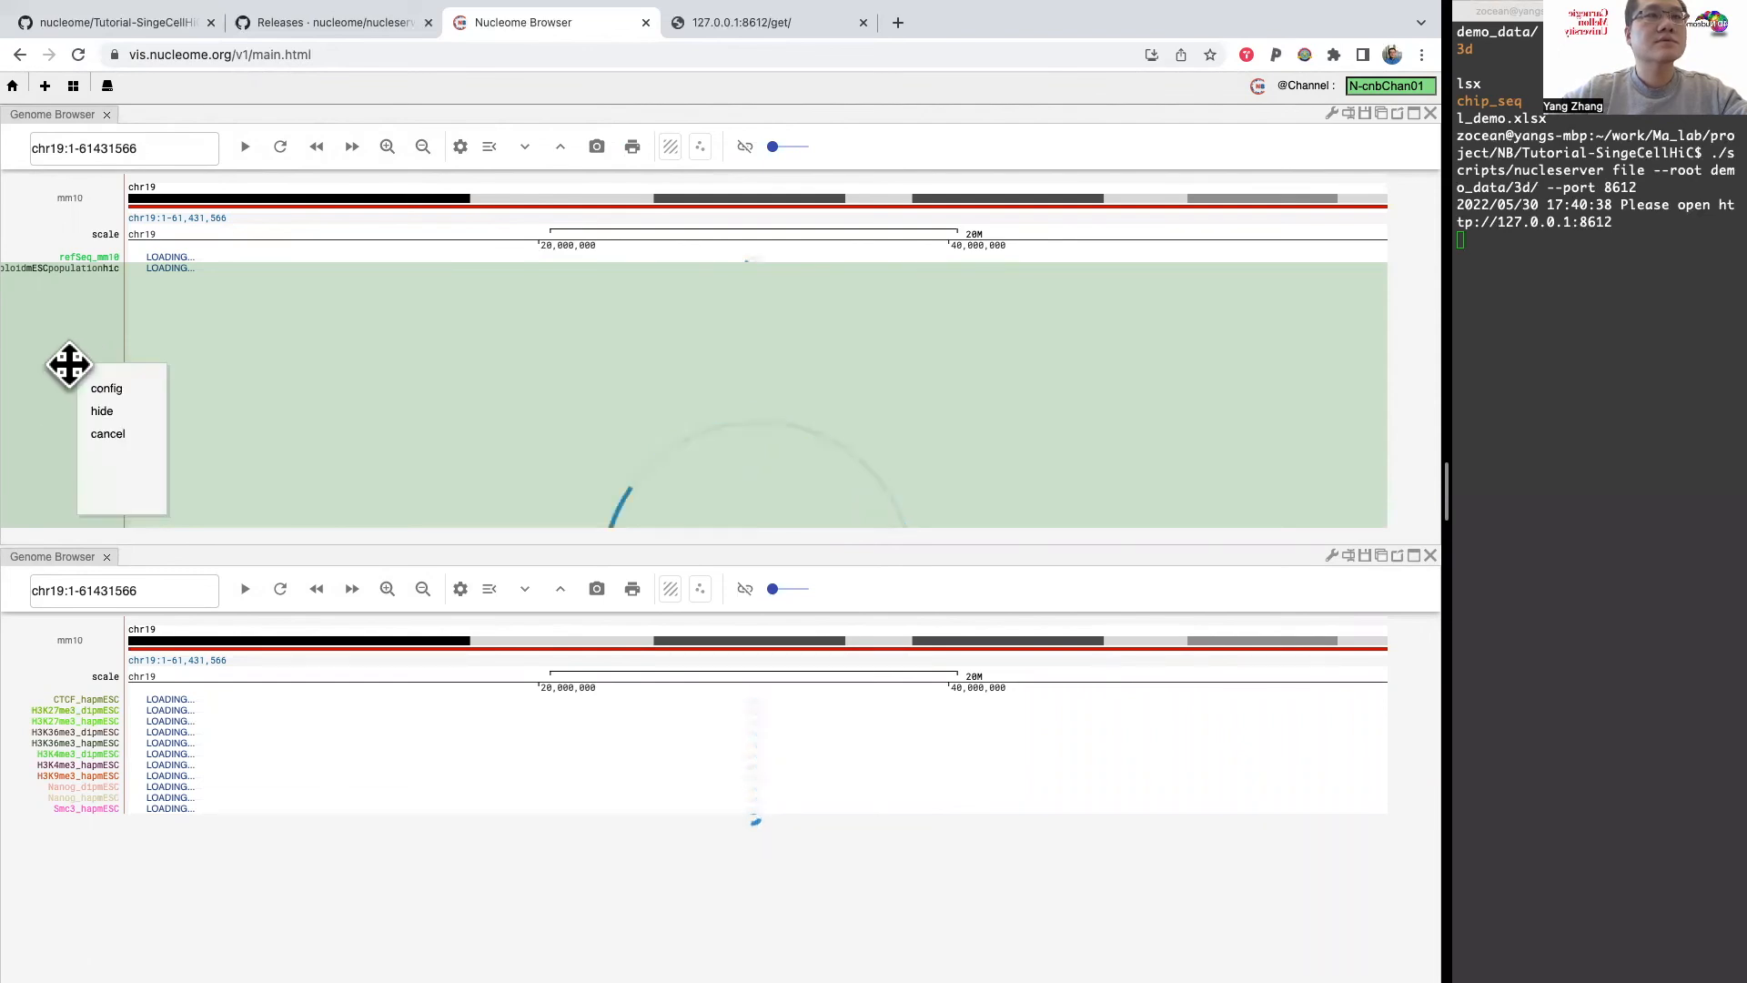
left_click(102, 408)
right_click(77, 347)
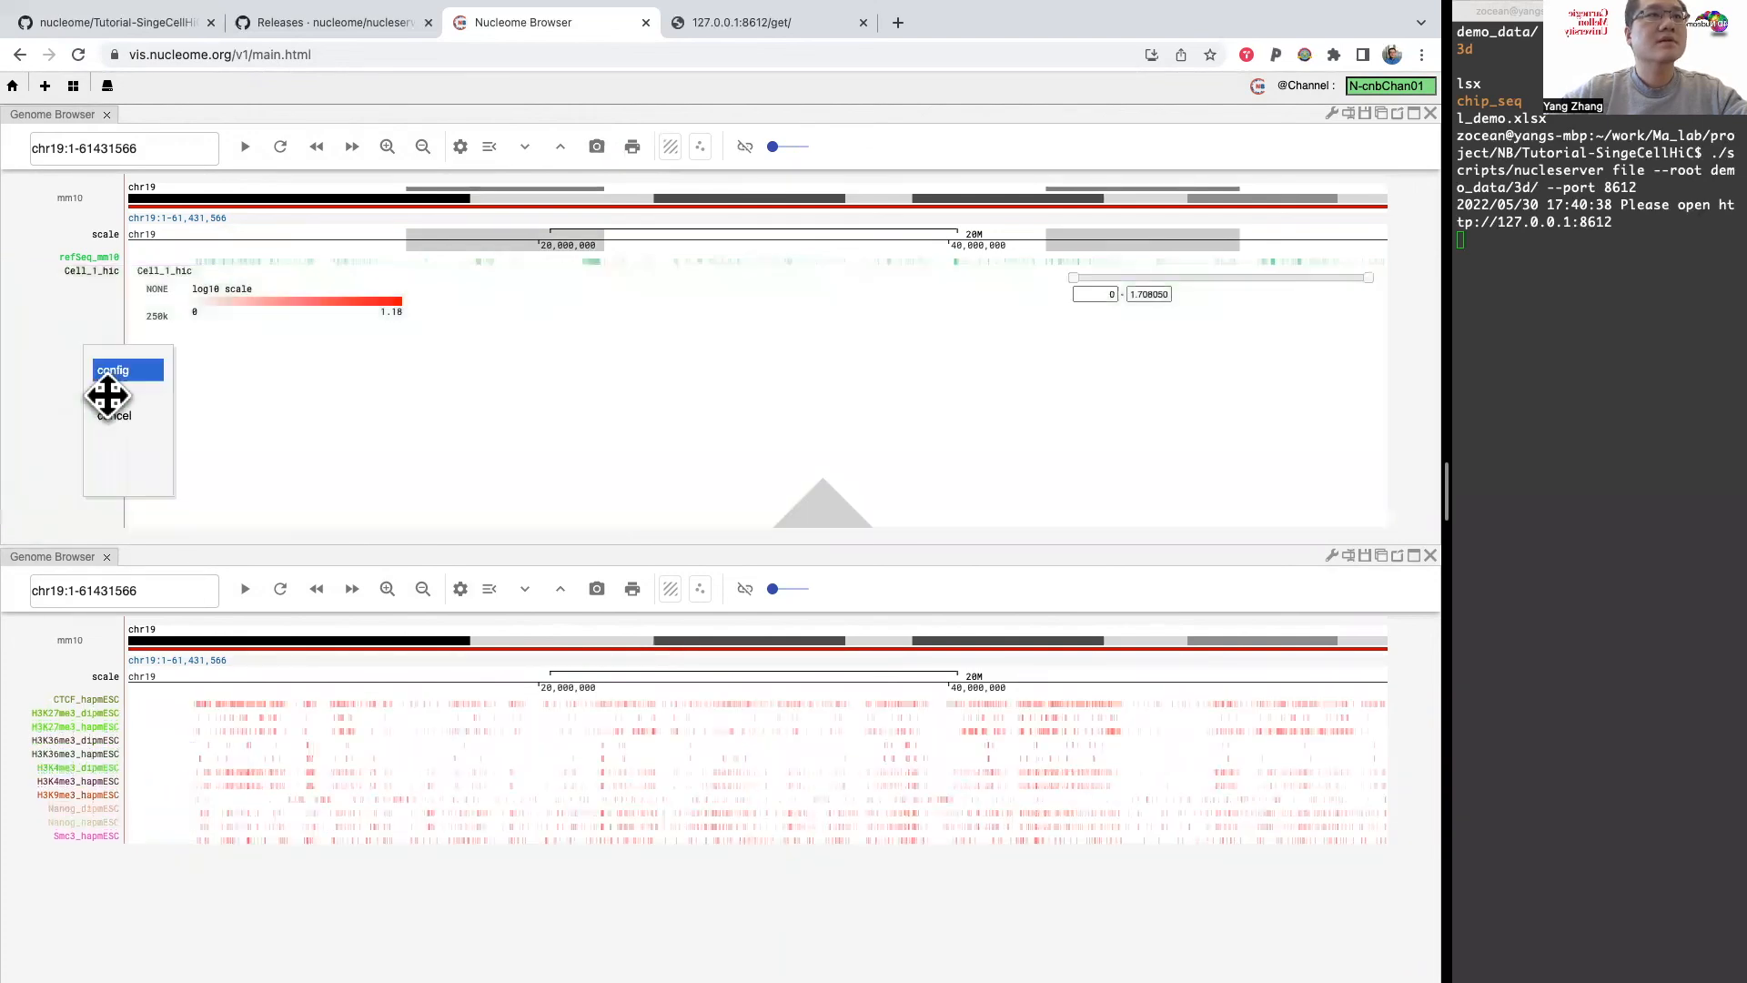
left_click(106, 396)
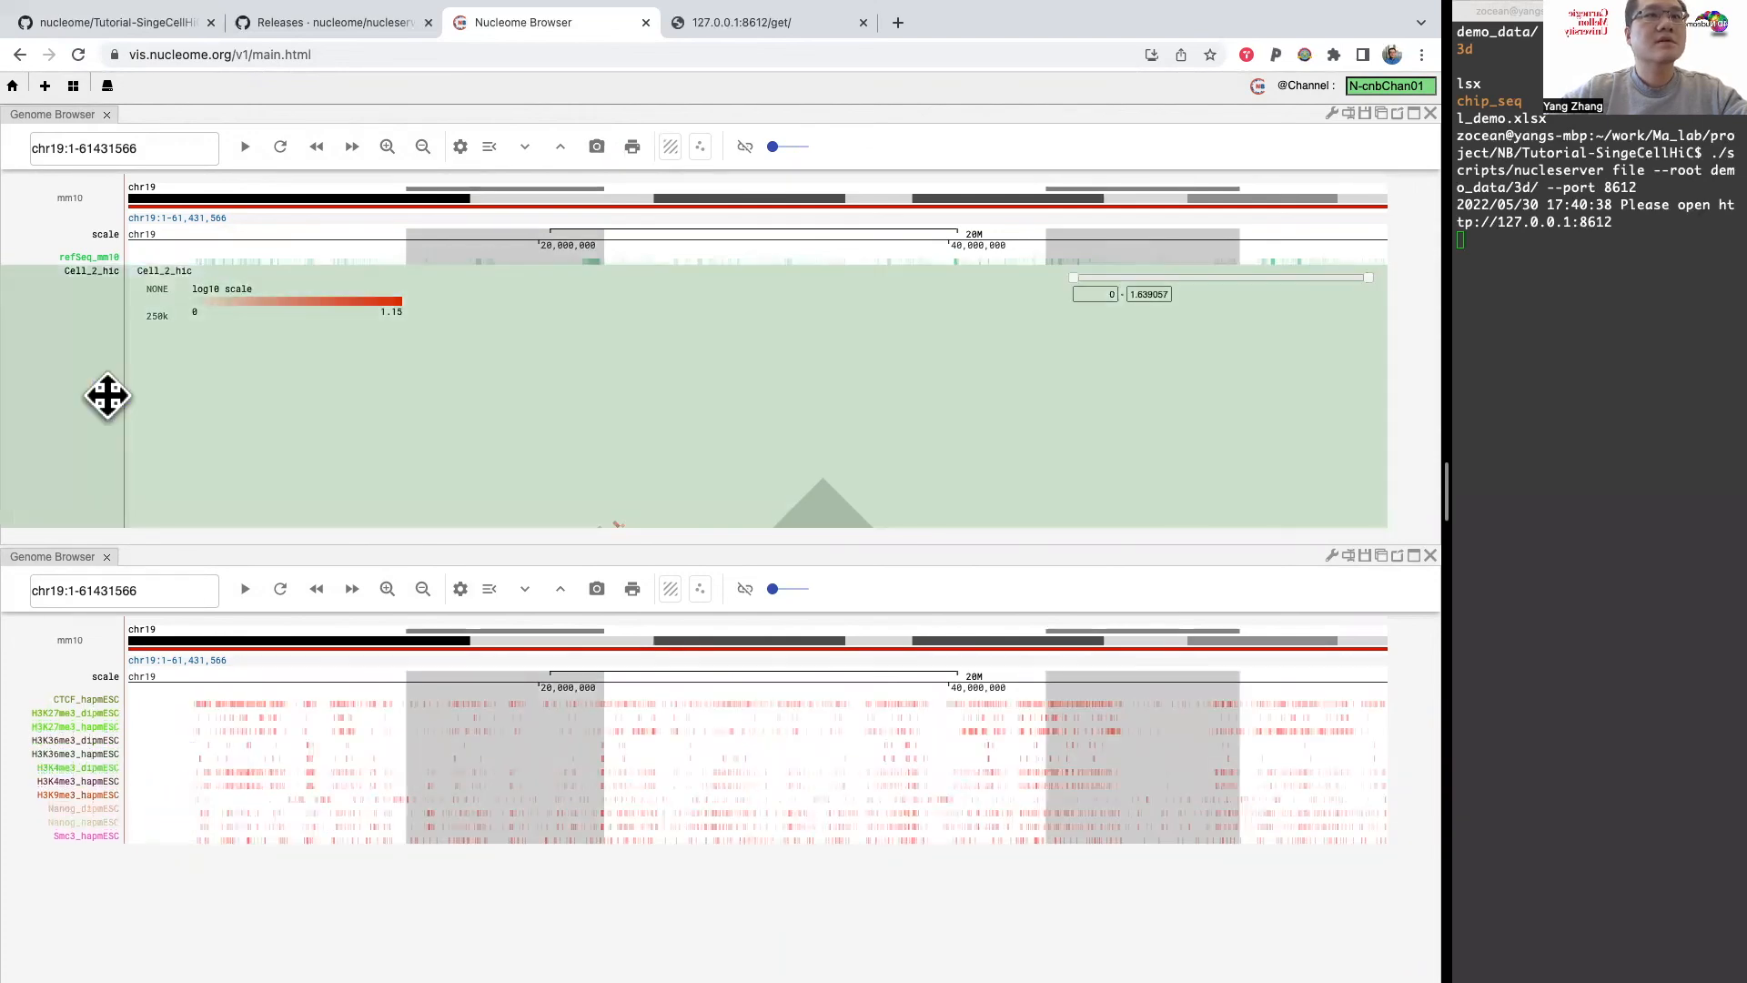
right_click(55, 302)
left_click(87, 351)
Step: Add all DamID.bw.mm10 tracks to the upper browser's track list and display them alongside refSeq_mm10
left_click(1333, 113)
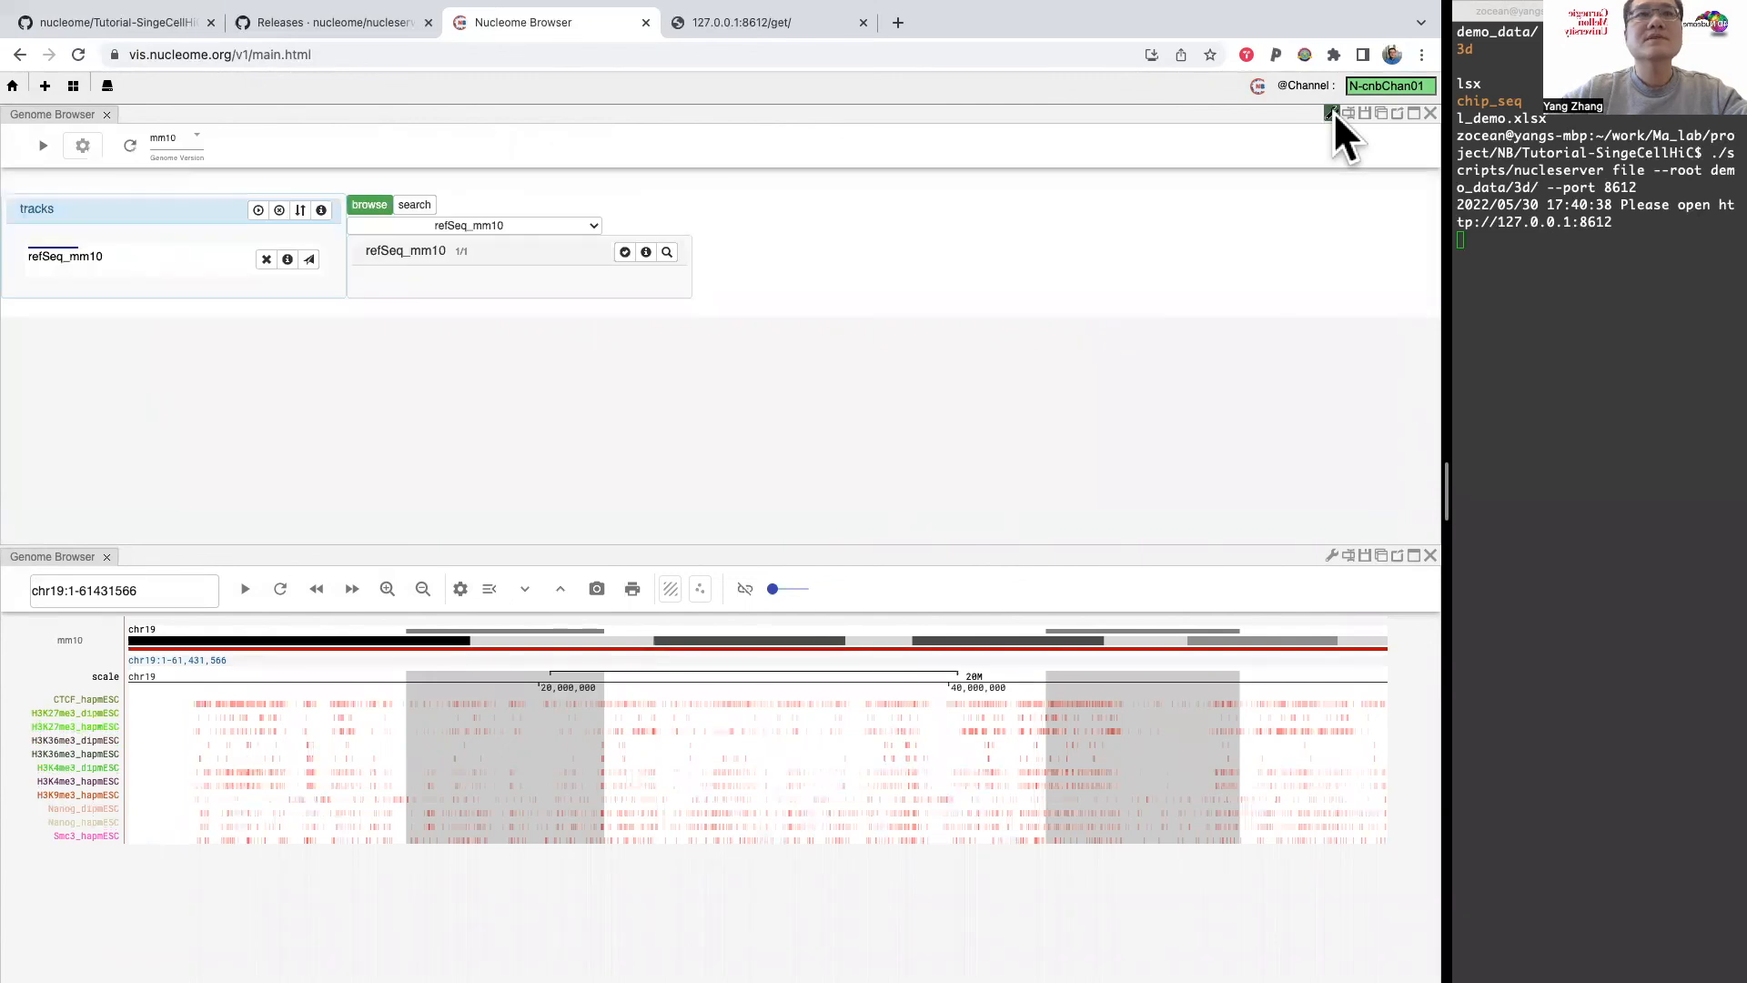
left_click(572, 223)
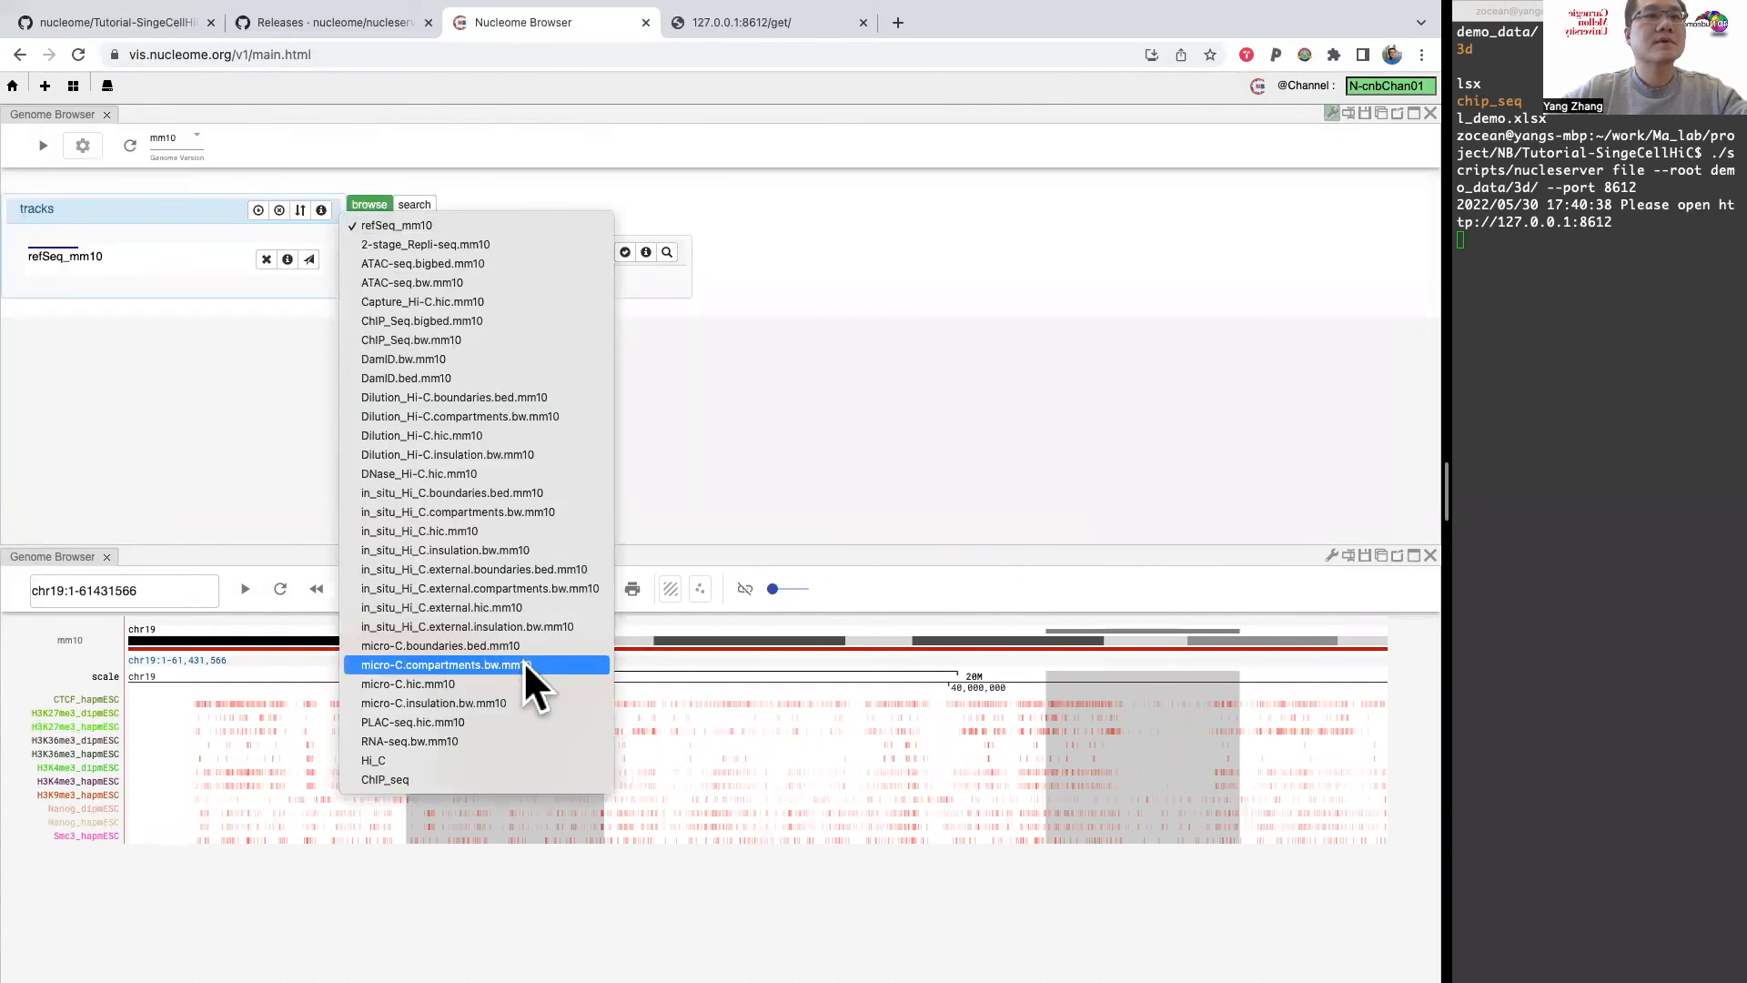
left_click(493, 780)
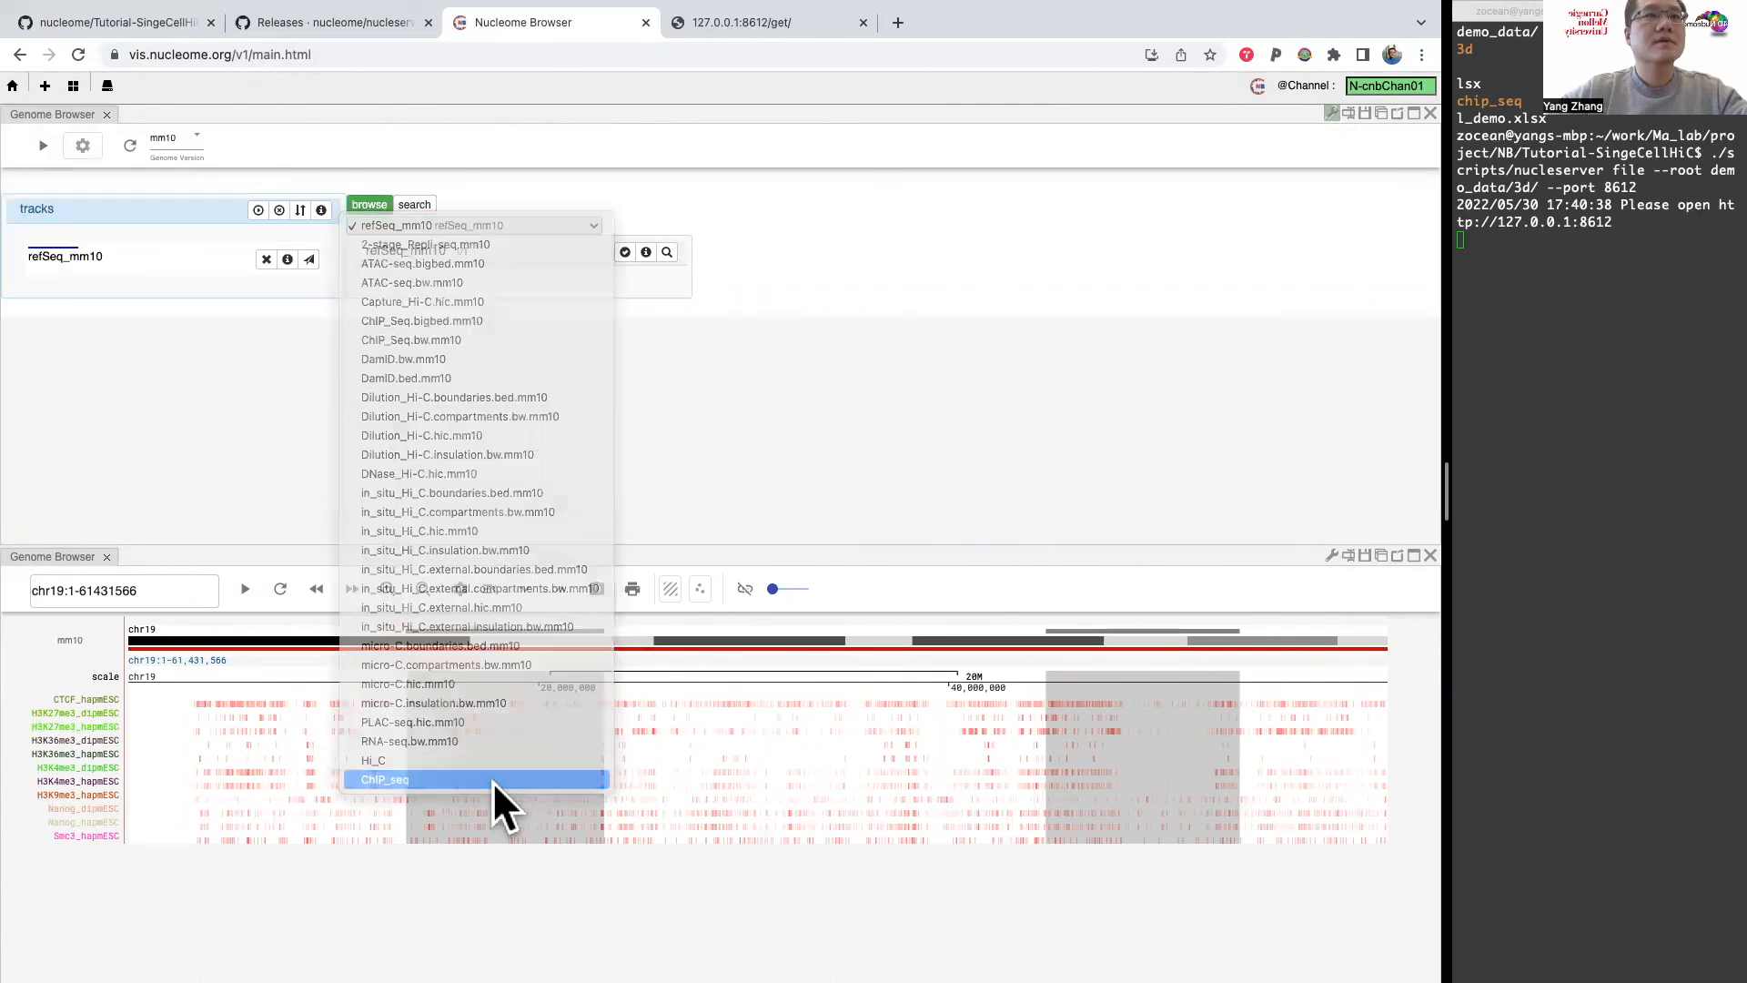
left_click(585, 226)
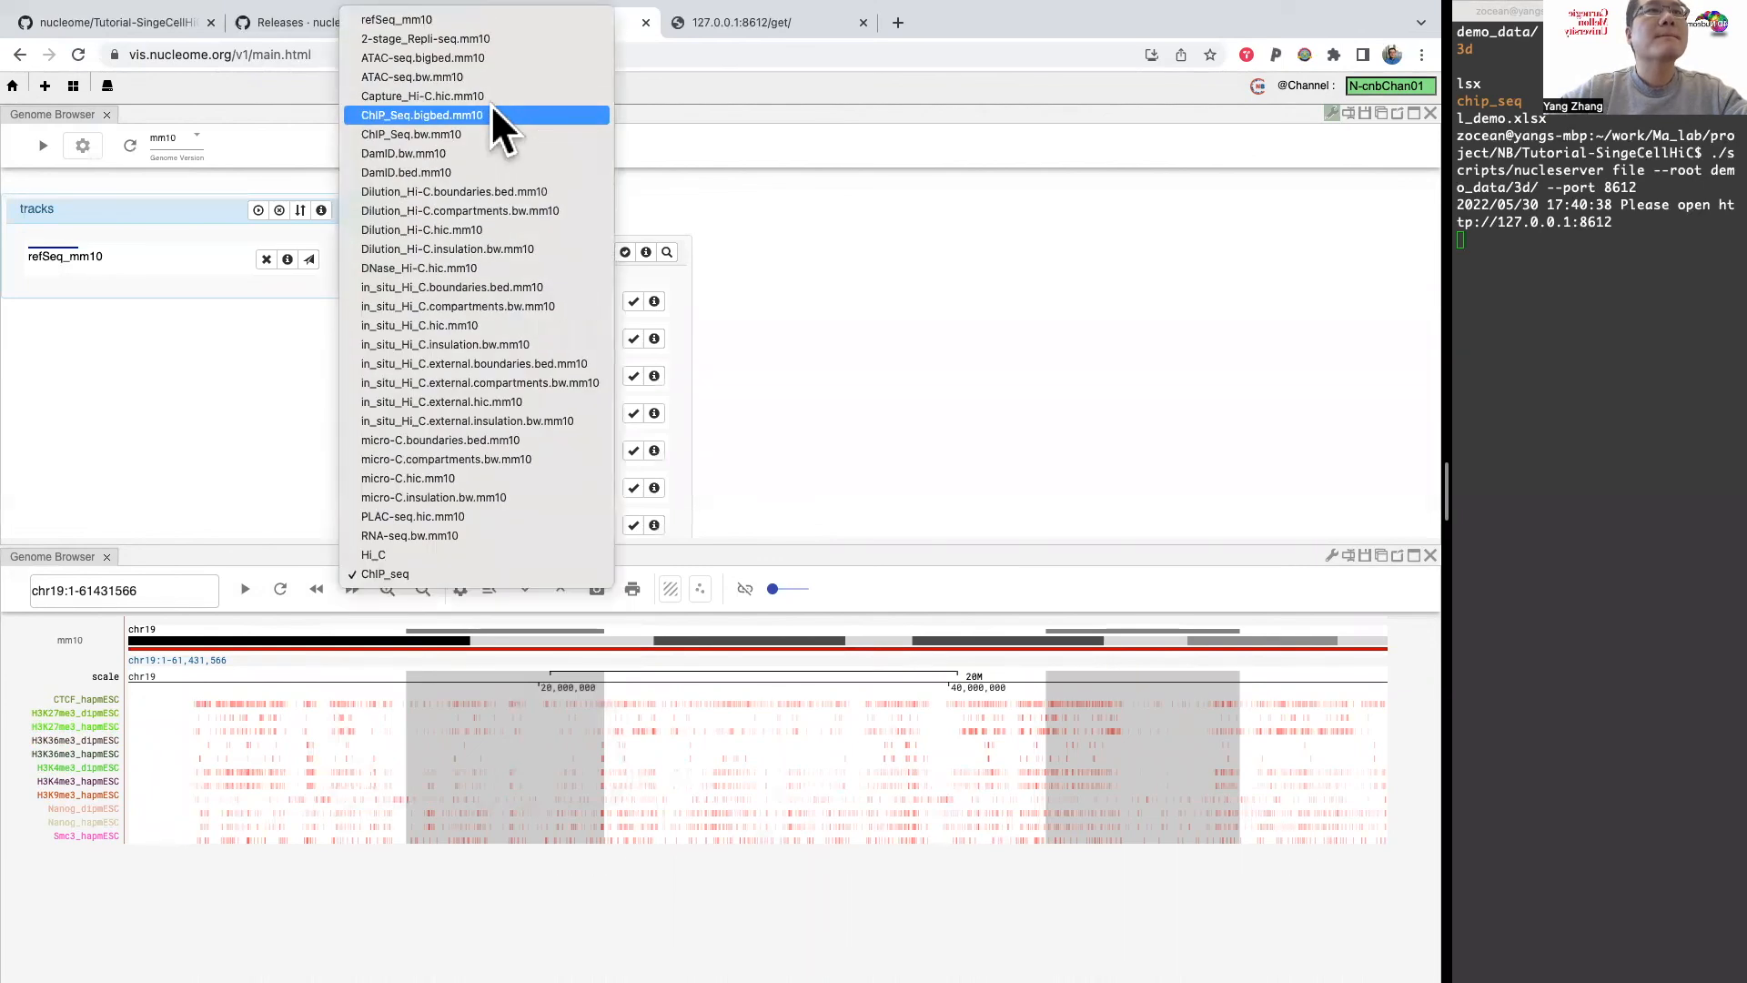
left_click(478, 152)
left_click(626, 252)
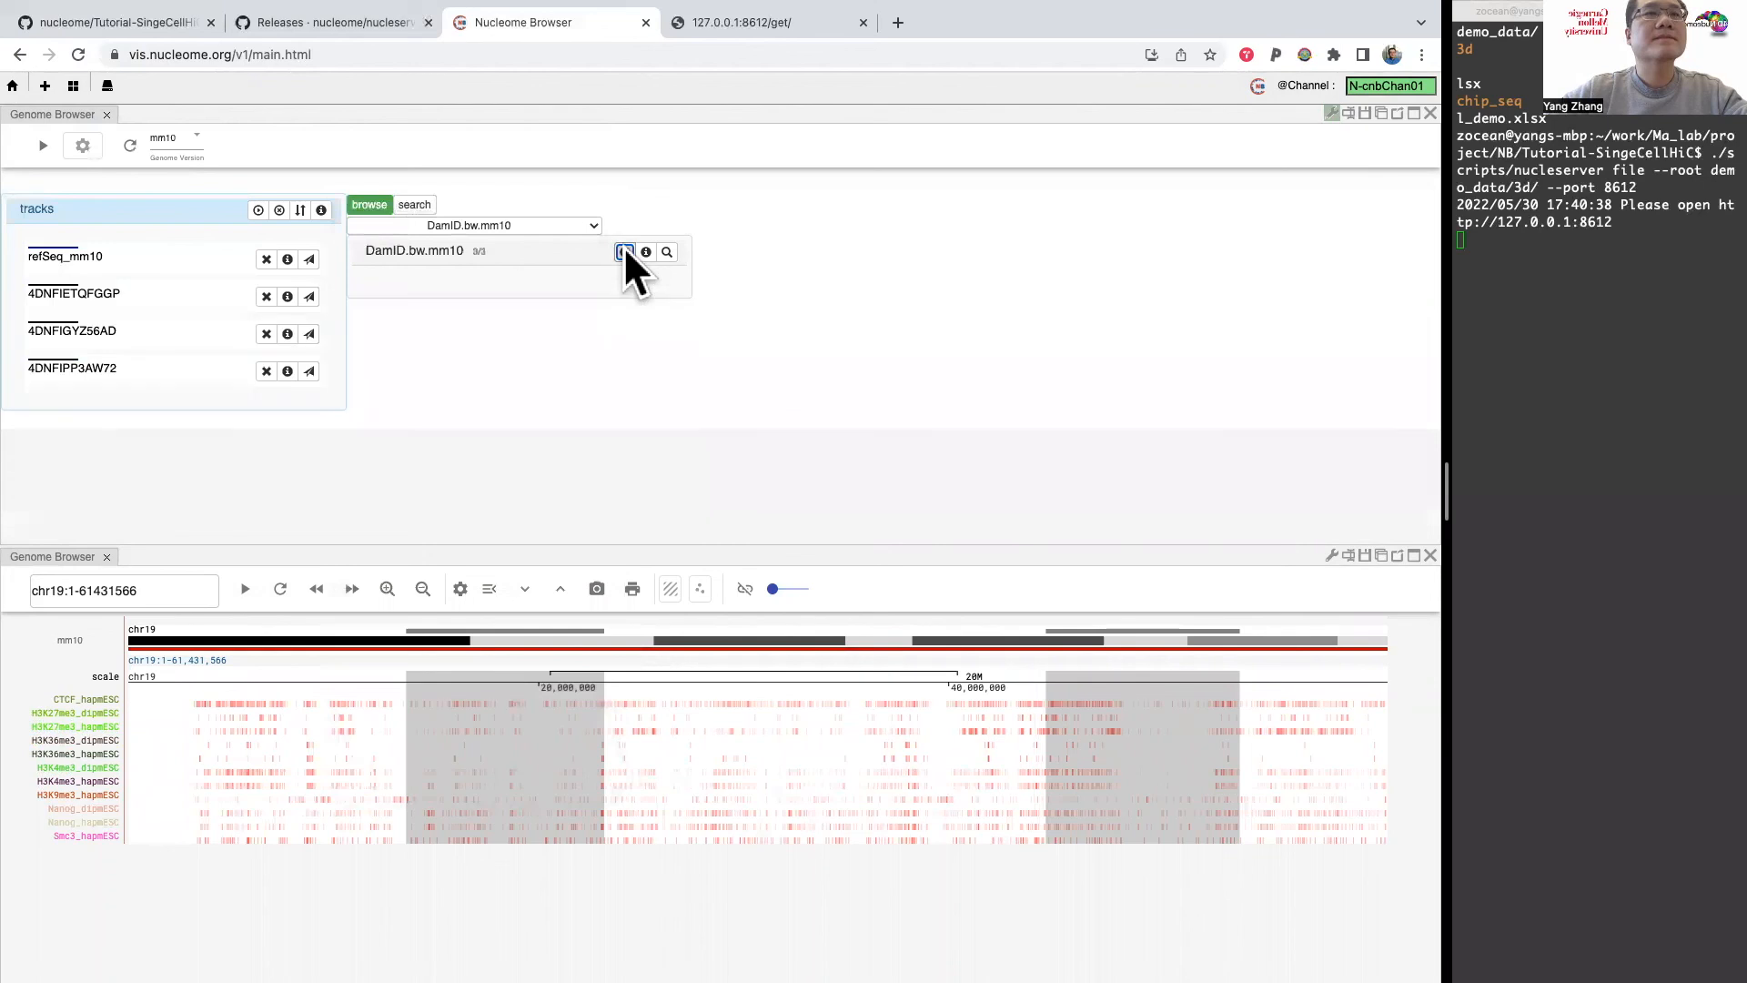
left_click(258, 210)
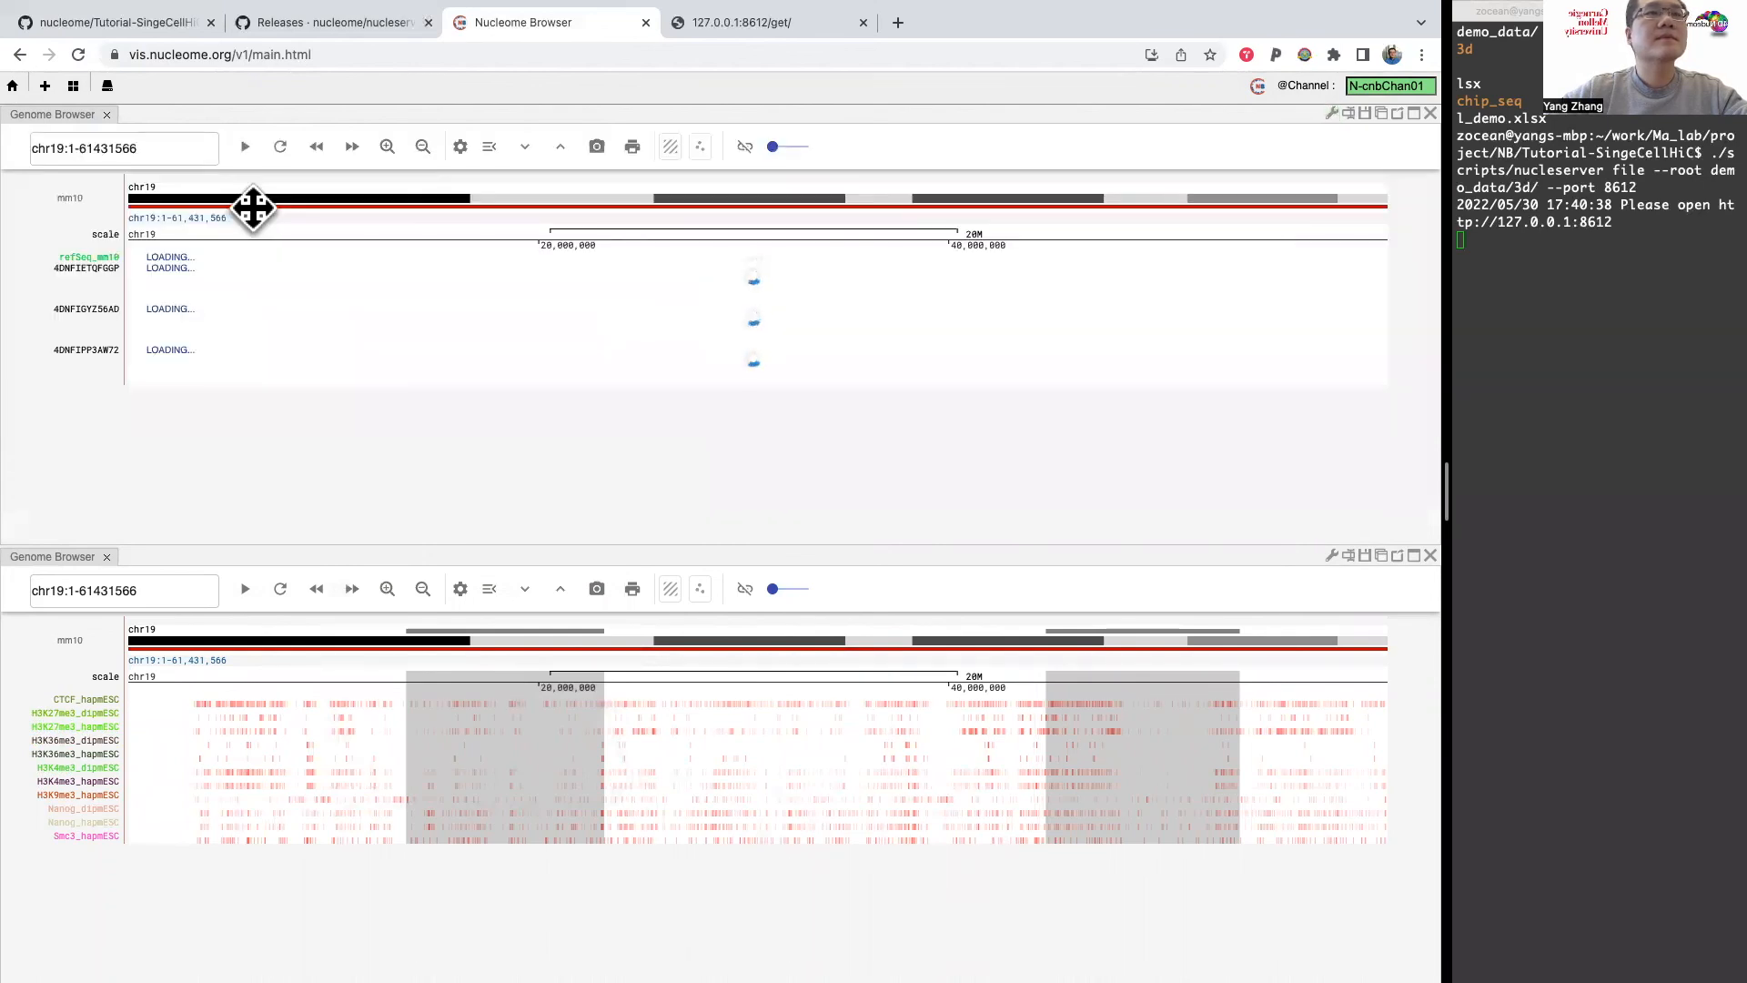
Step: Create a scatter plot of the DamID tracks with 4DNFIETQFGGP on x and 4DNFIGYZ56AD on y
left_click(701, 145)
left_click(1252, 233)
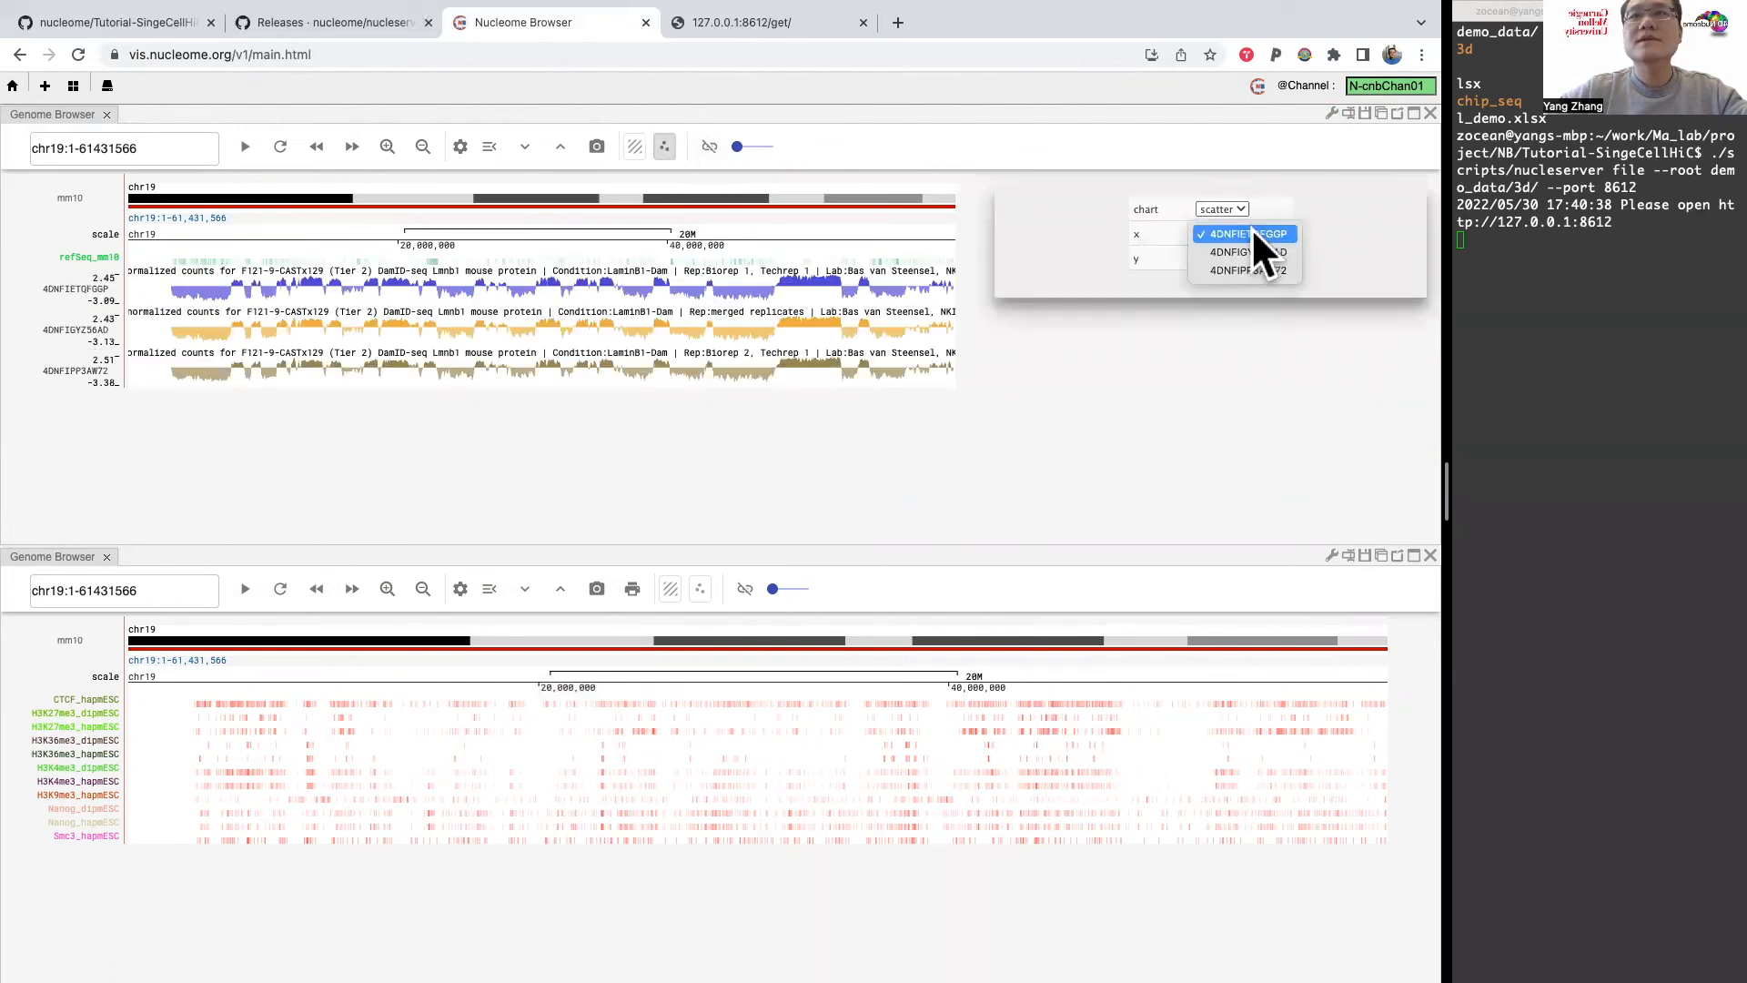
left_click(1249, 246)
left_click(1252, 233)
left_click(1263, 216)
left_click(1253, 259)
left_click(1253, 277)
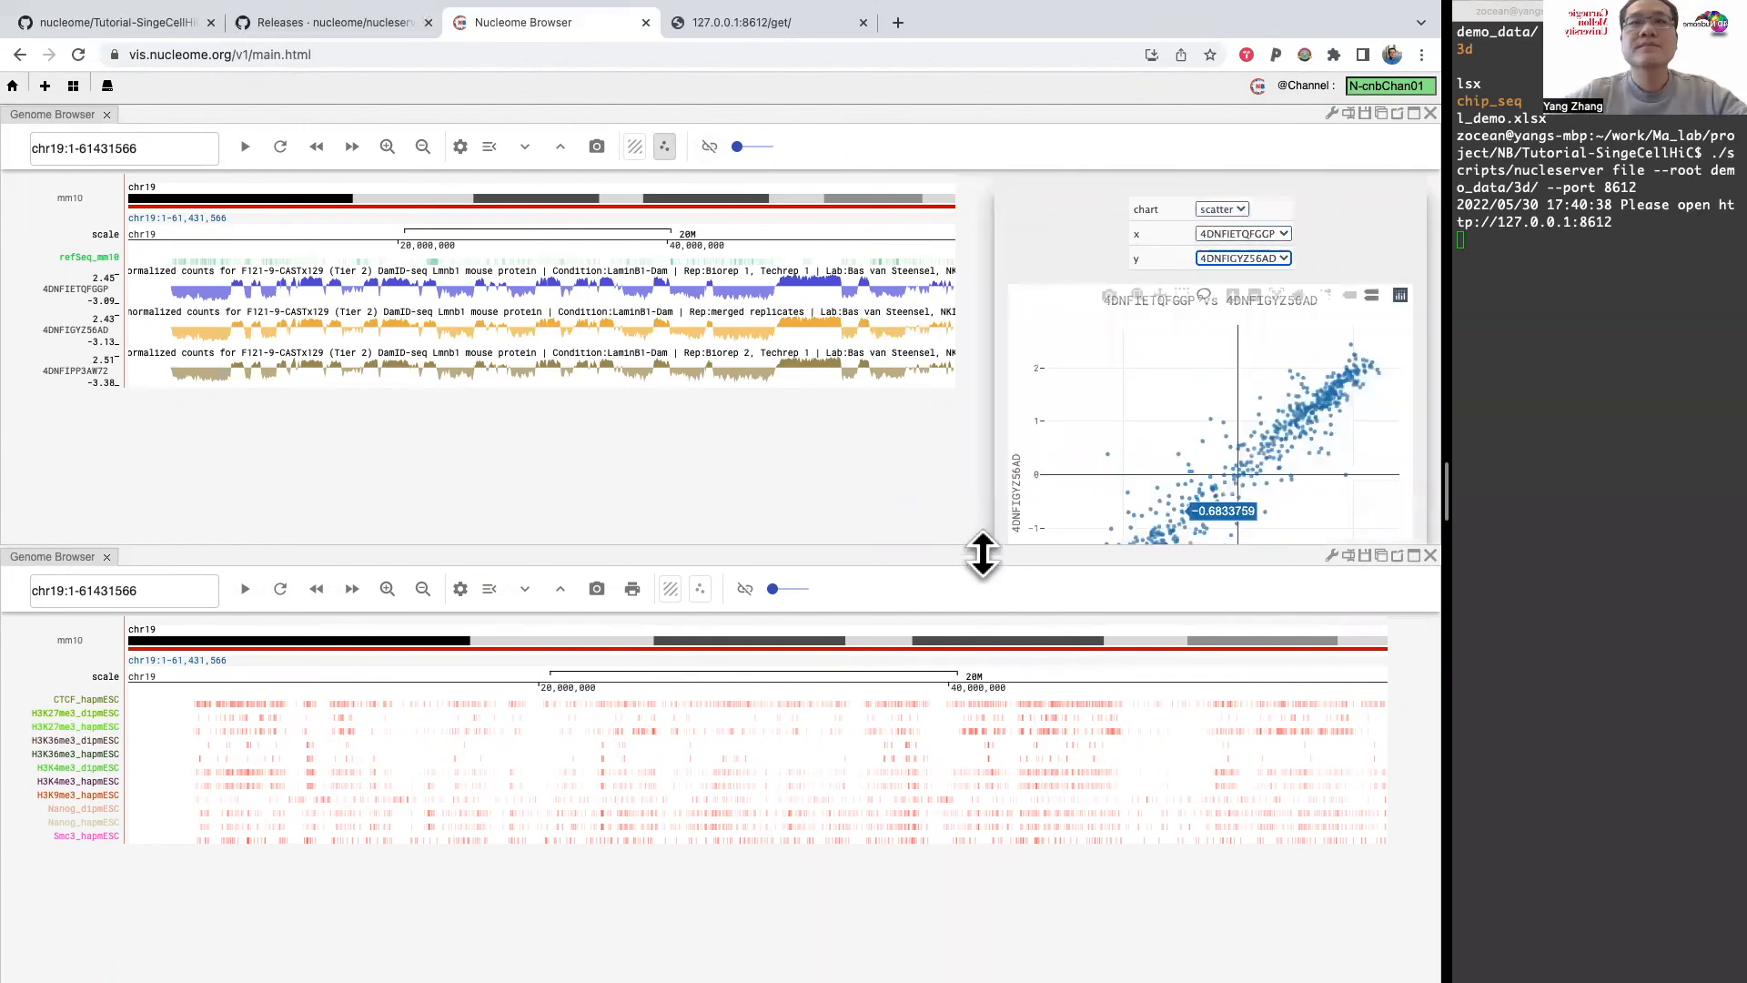
Step: Close the lower Genome Browser panel and lasso-select the scatter points with negative values on both axes to highlight their genomic regions
left_click(1430, 555)
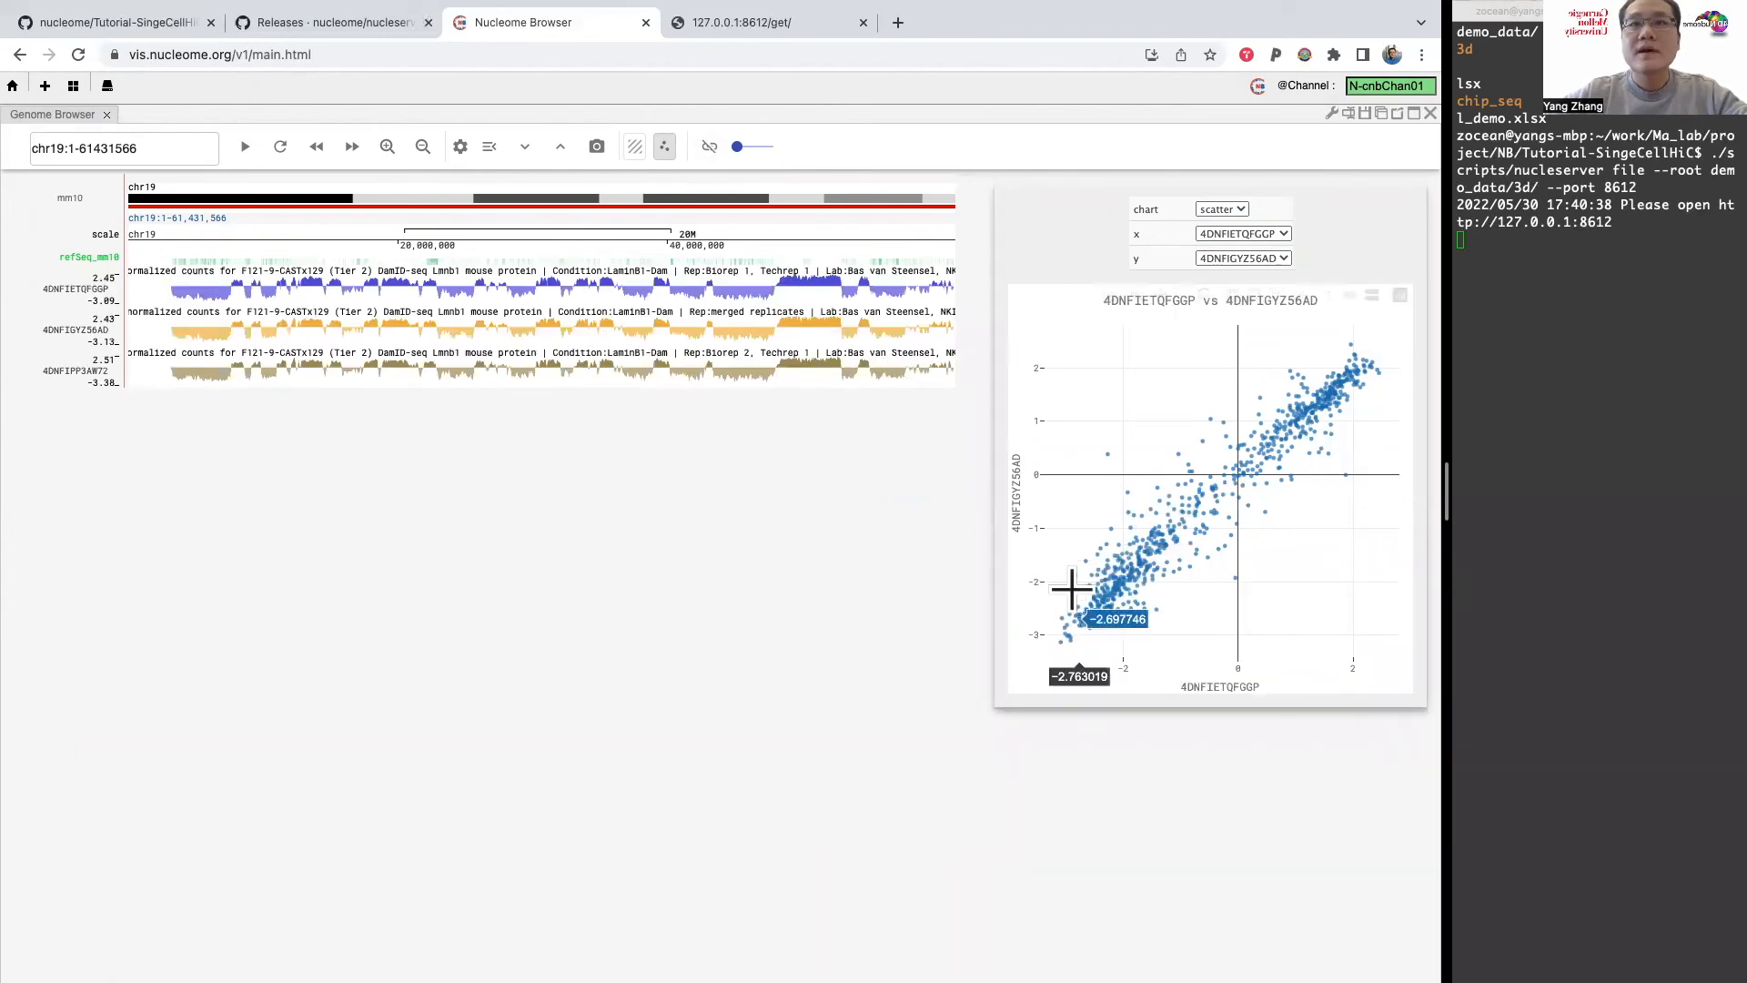
mouse_move(1109, 653)
left_mouse_down()
mouse_move(1158, 604)
mouse_move(1128, 519)
mouse_move(1095, 517)
left_mouse_up()
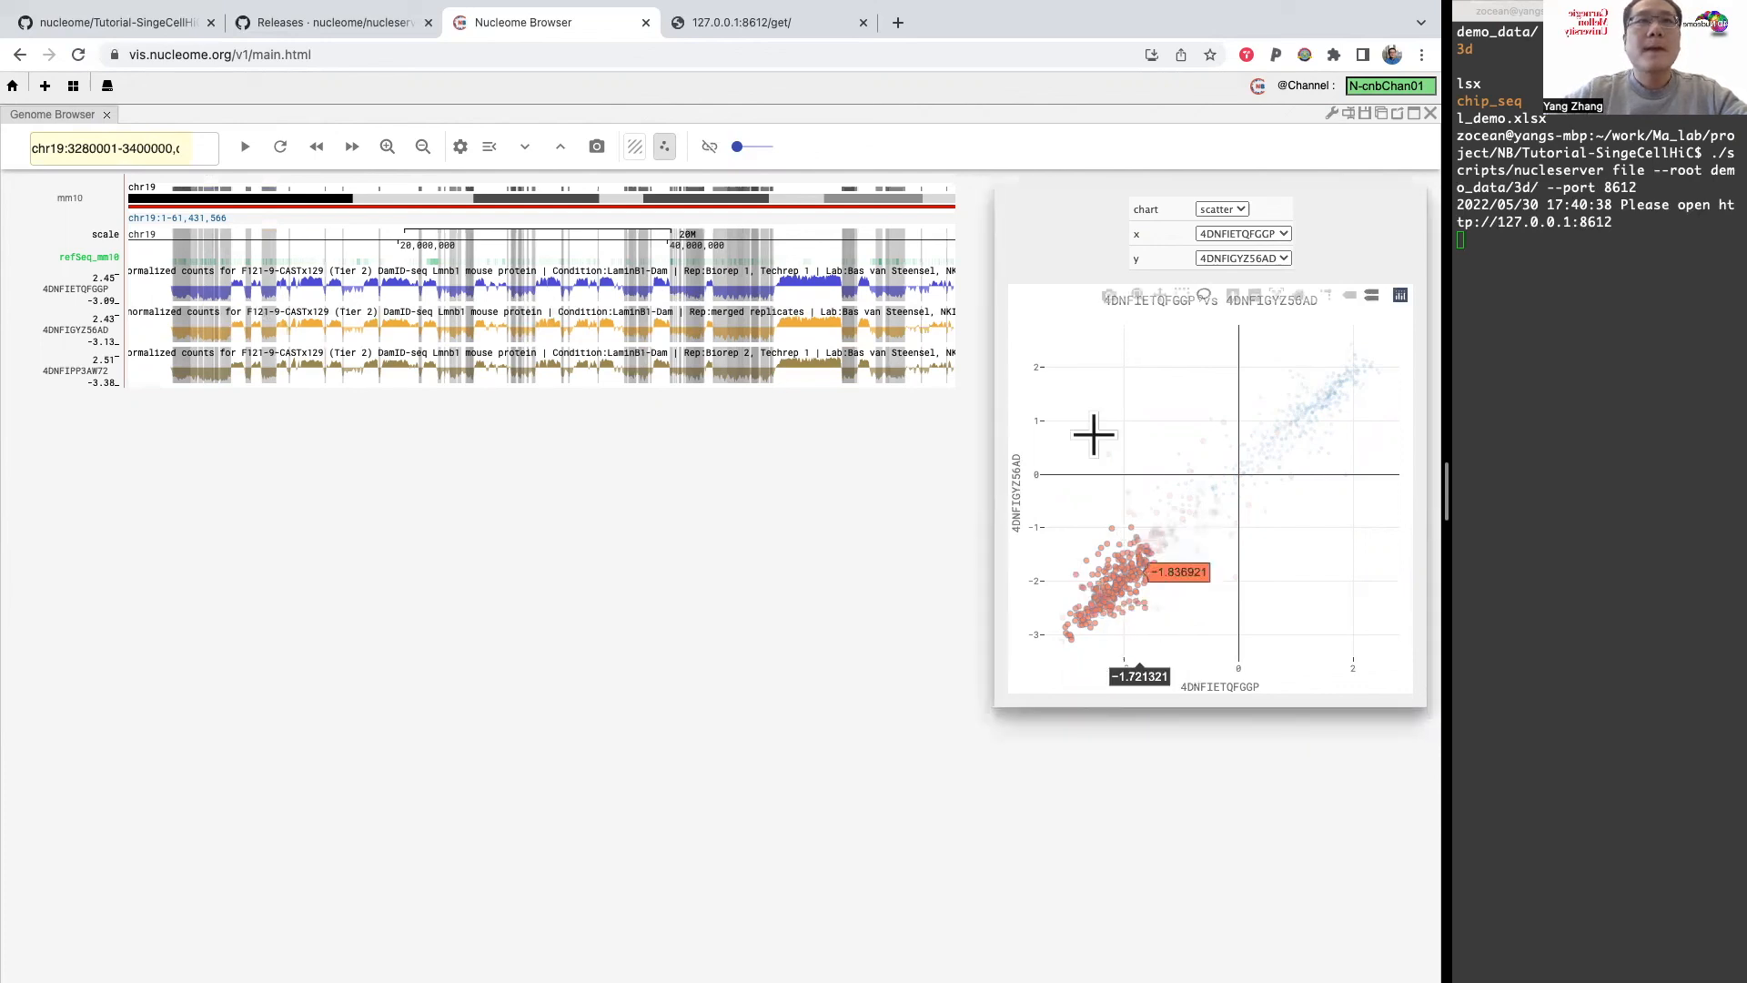
Step: Switch to the Tutorial-SingeCellHiC GitHub page and review the README section on viewing the 3D genome structure model
left_click(157, 20)
scroll(818, 672, "down", 5)
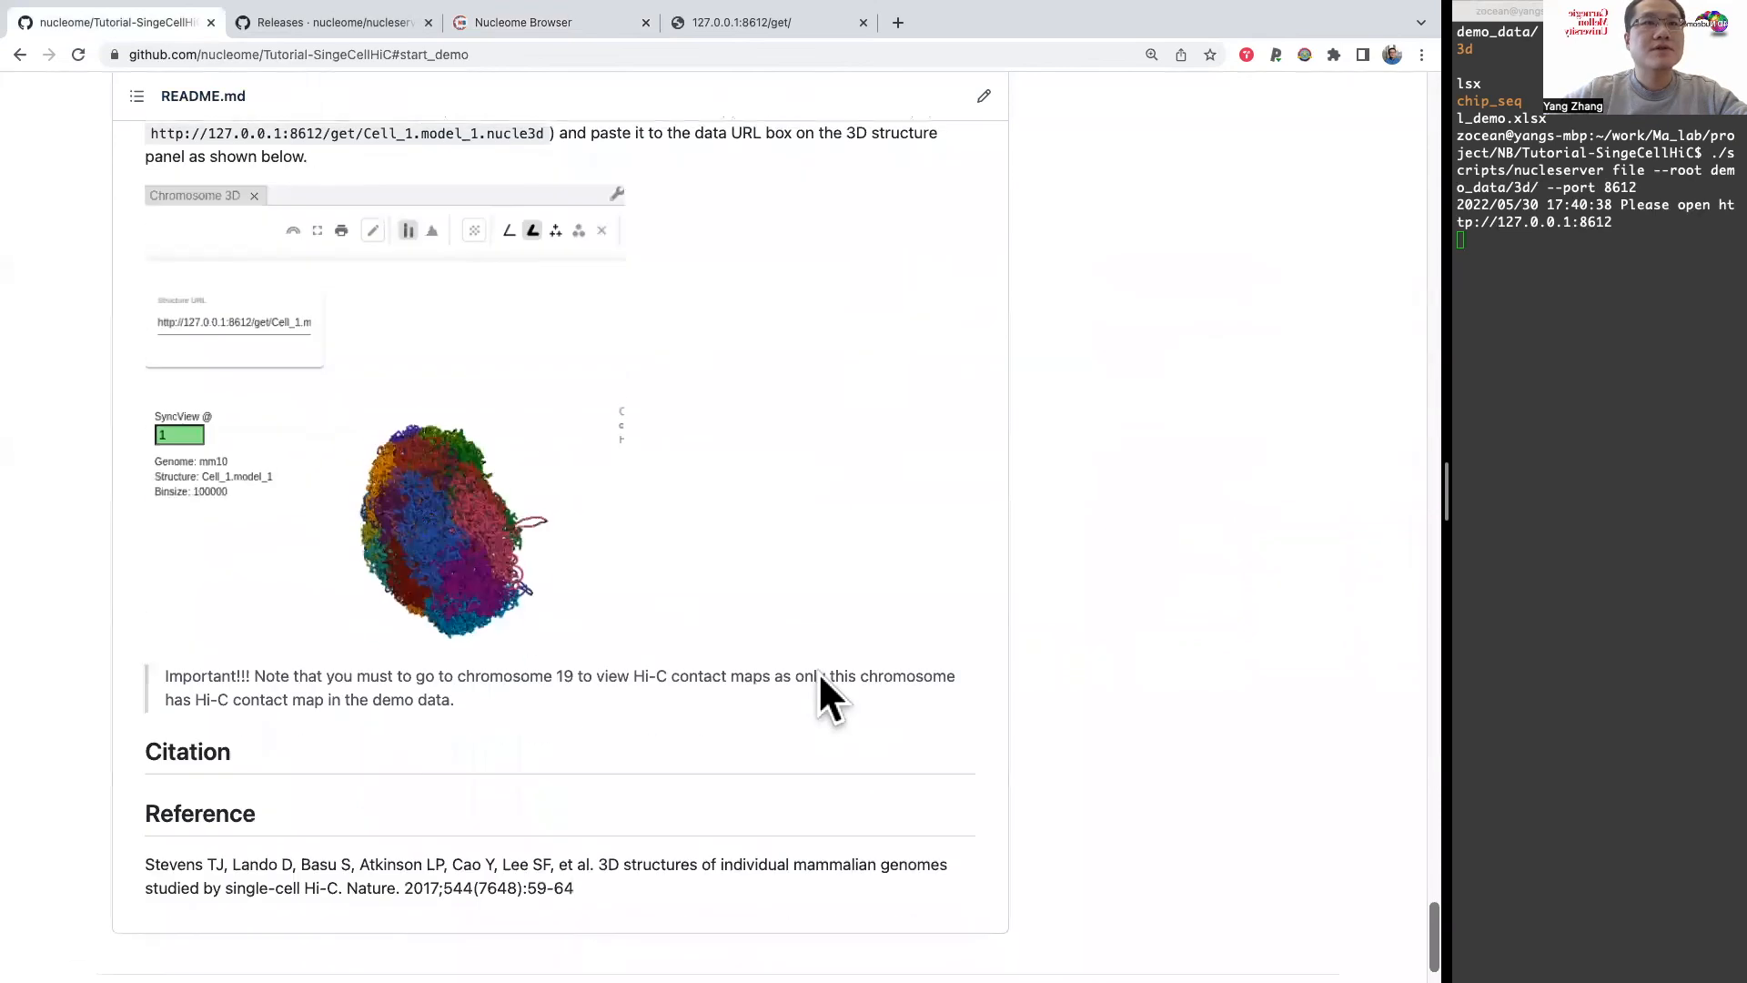
scroll(818, 671, "up", 5)
scroll(823, 675, "up", 1)
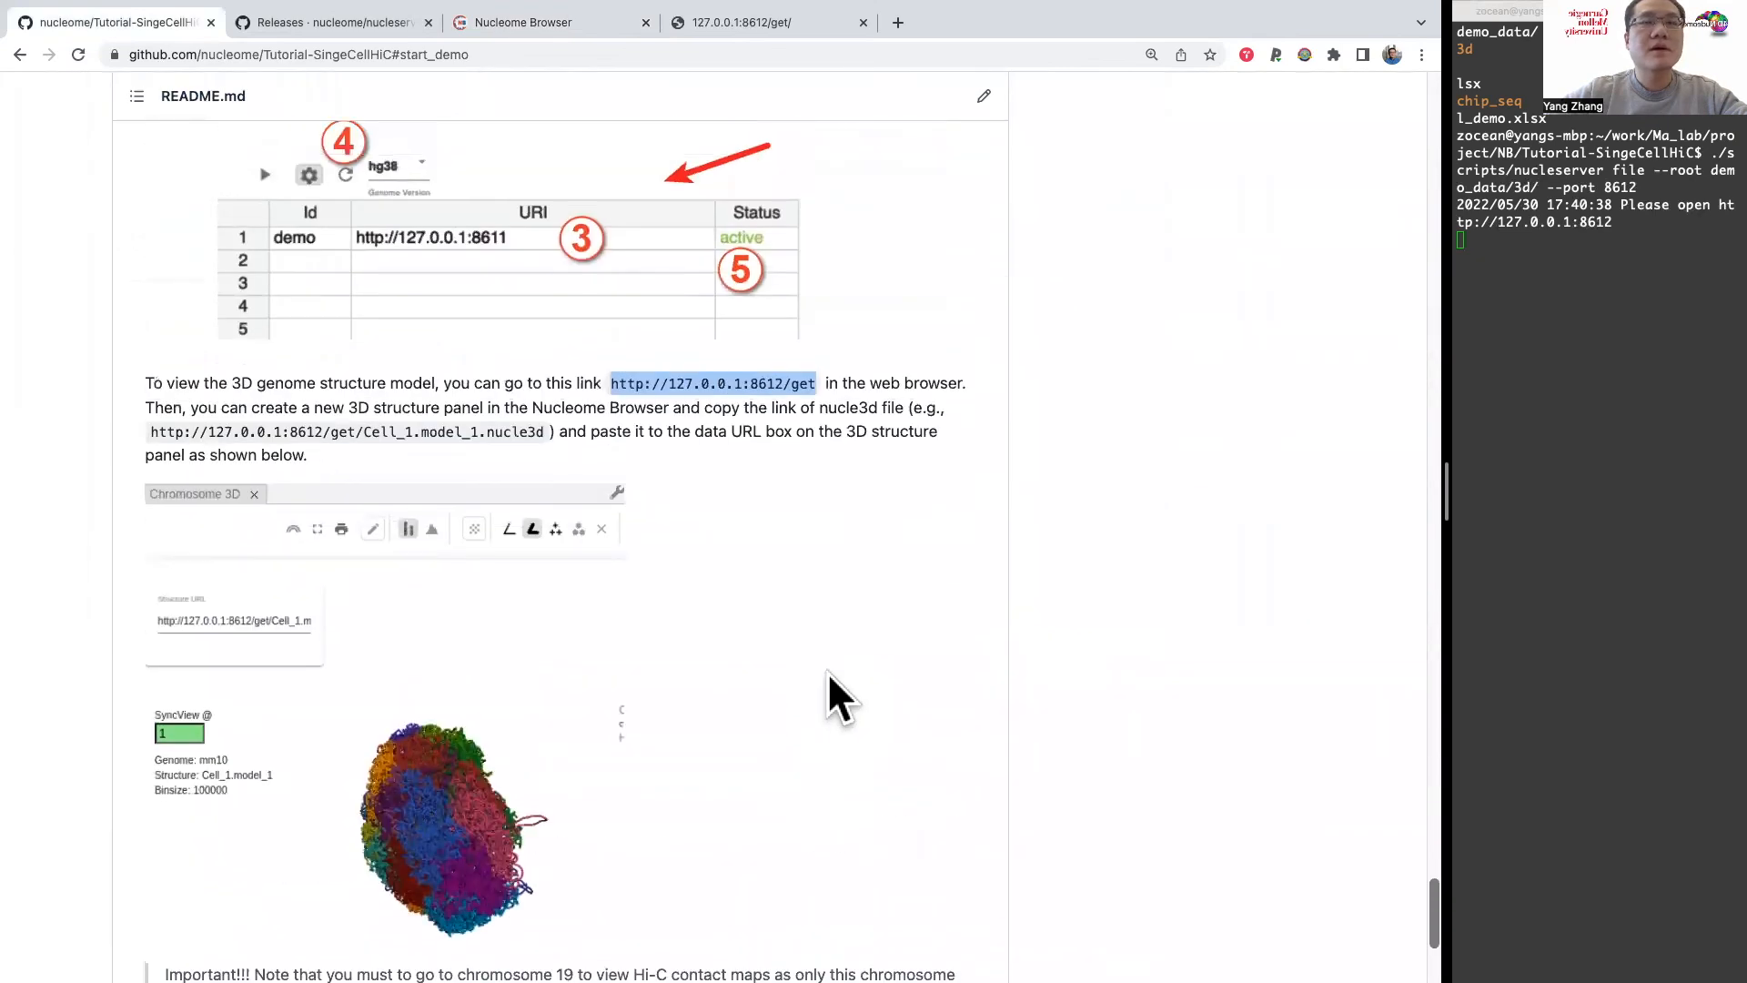
scroll(1093, 699, "up", 1)
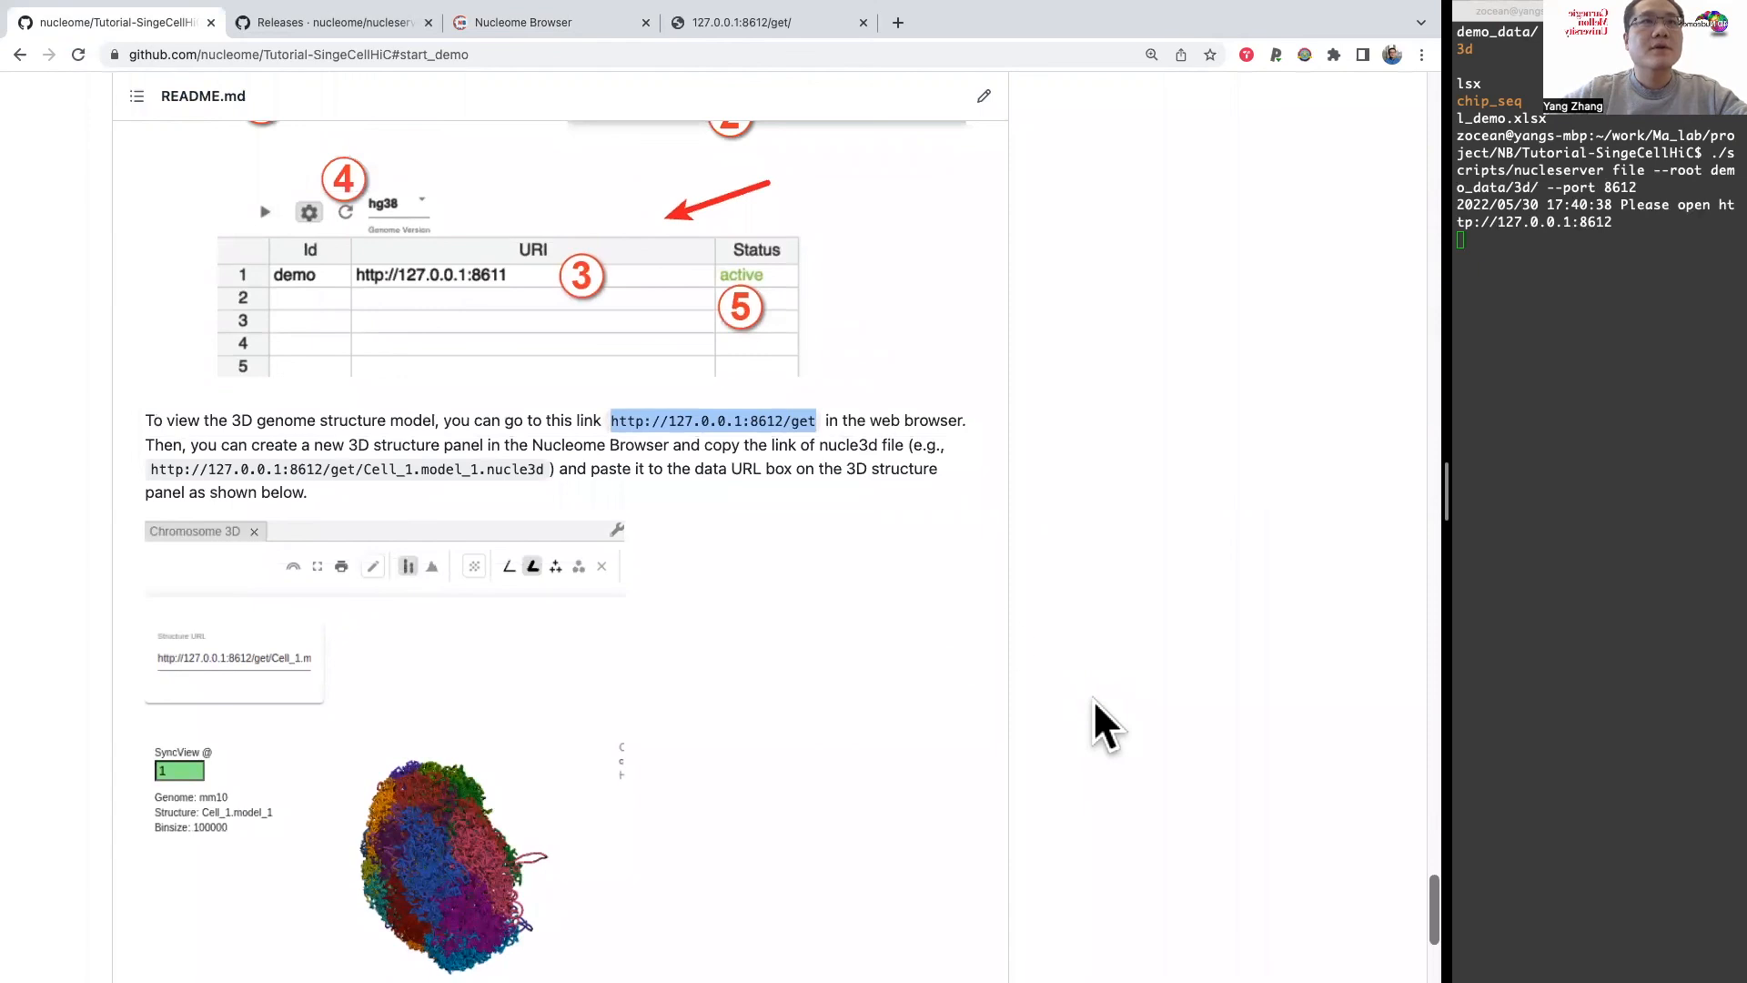
Step: Return to Nucleome Browser, leave the workspace for its home page, and open the examples gallery
left_click(602, 20)
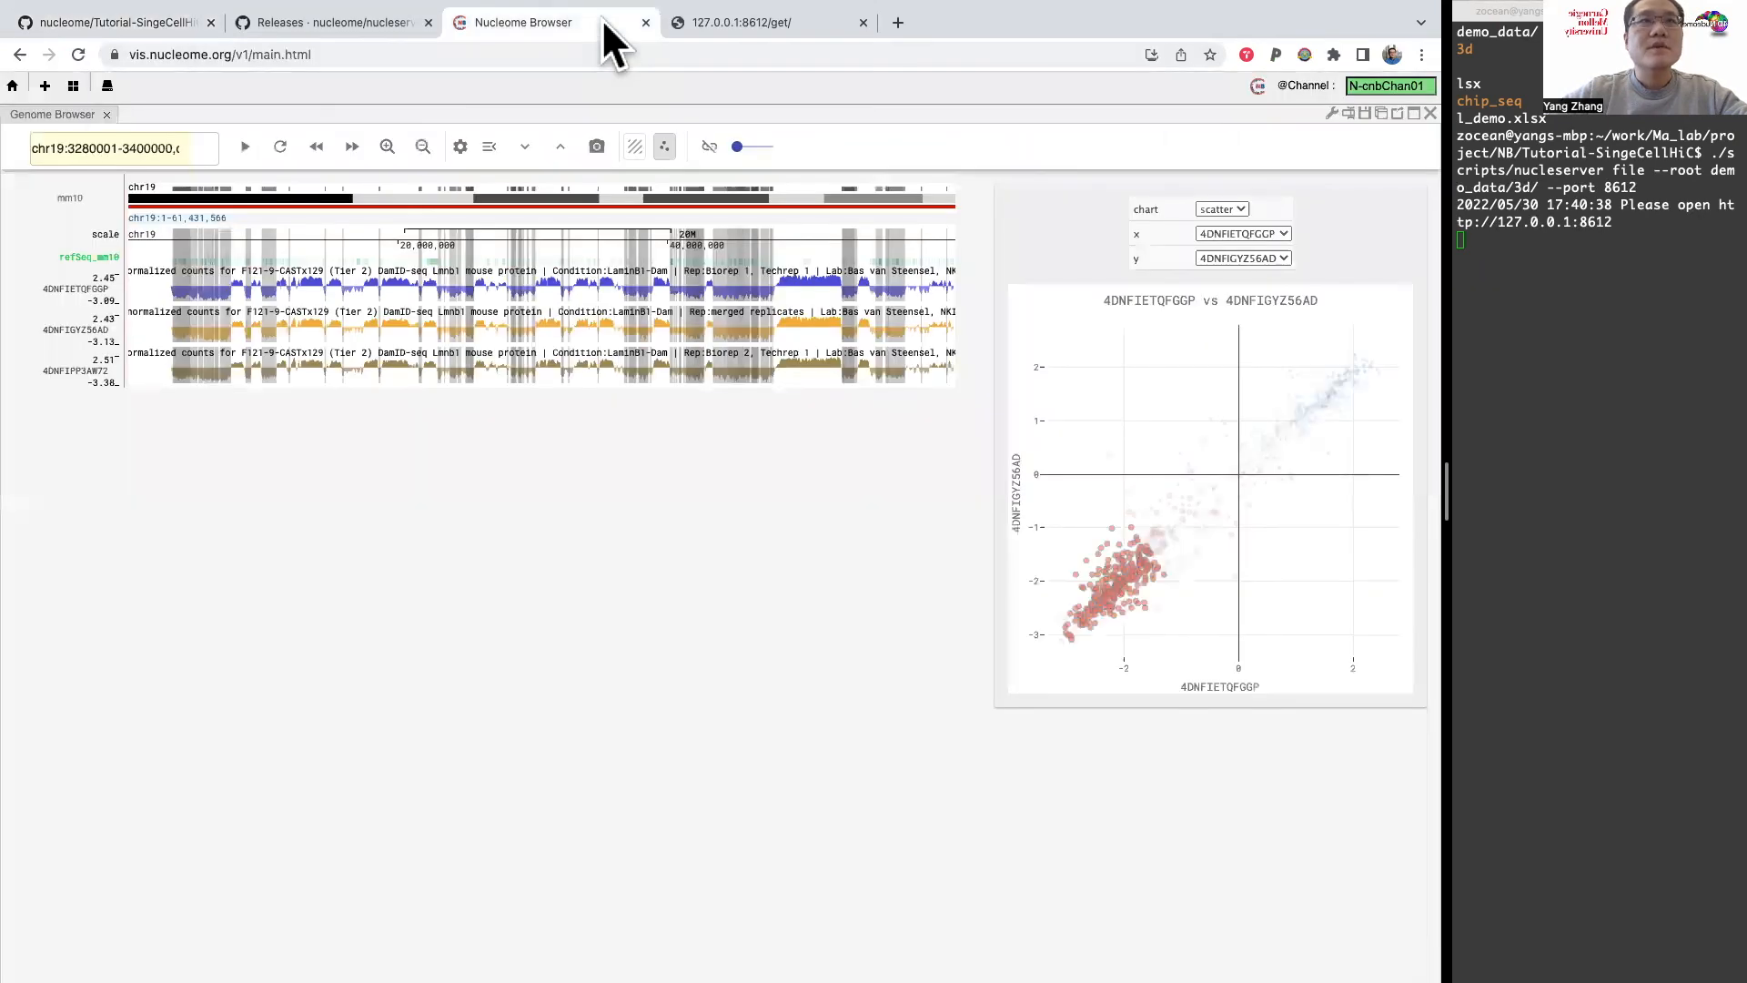
left_click(13, 84)
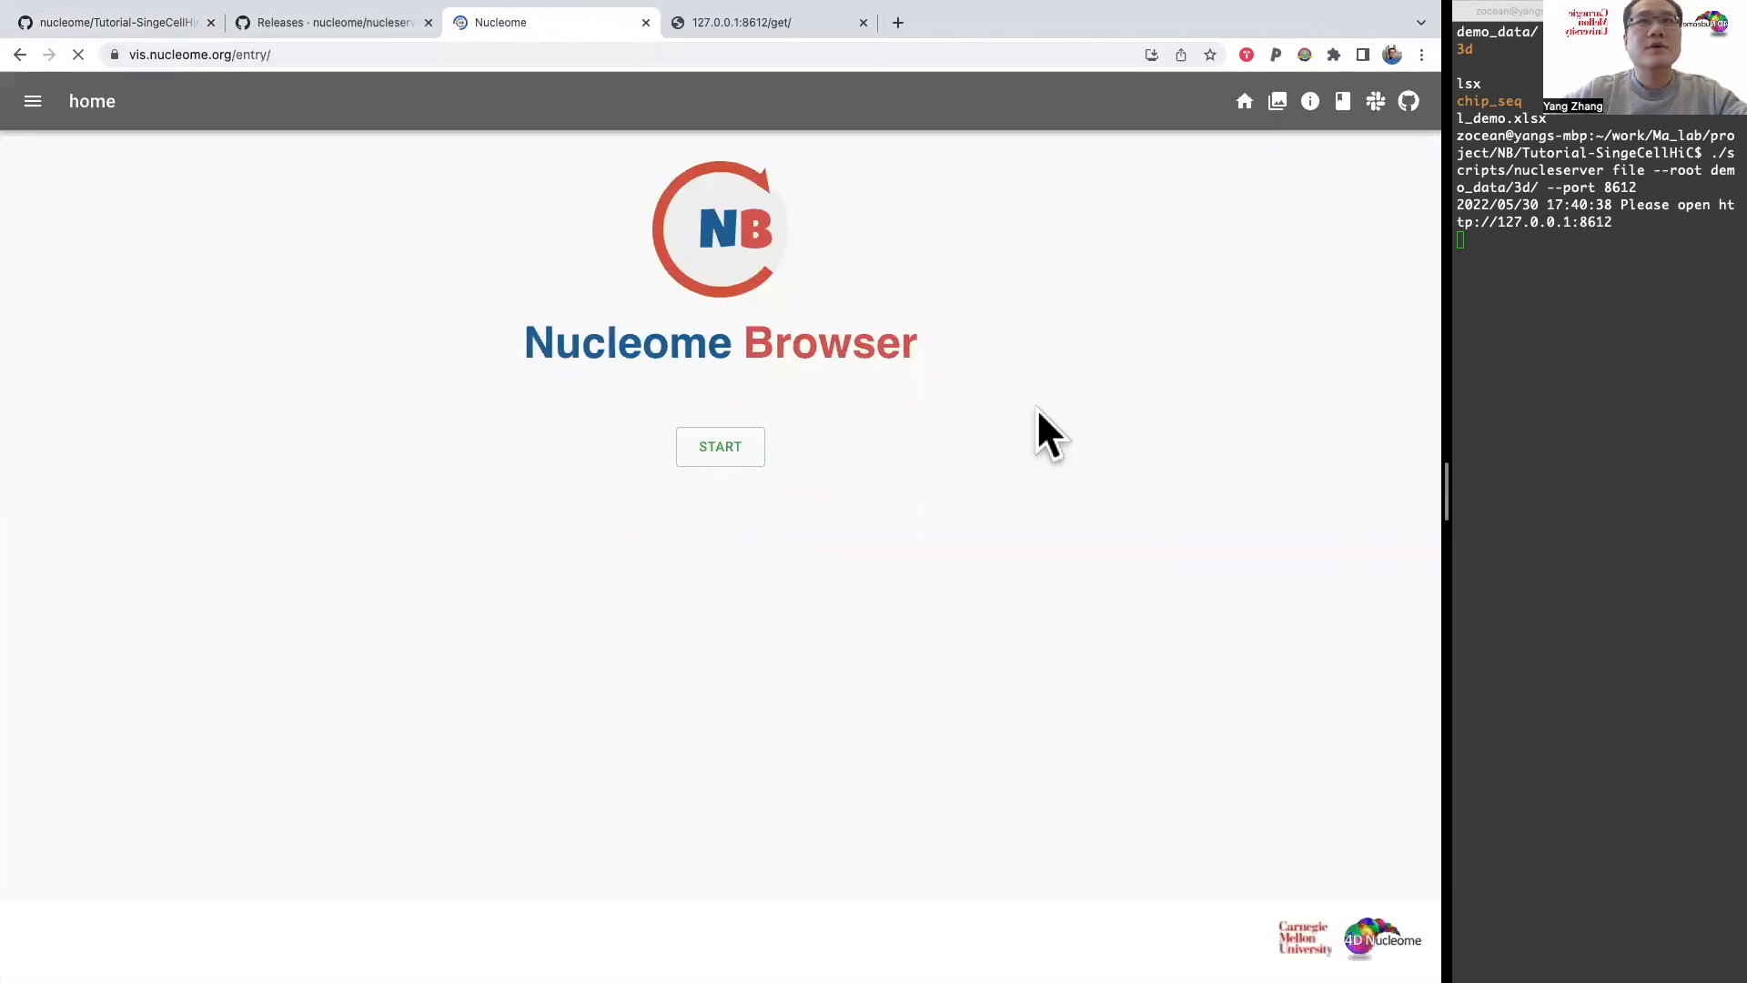
left_click(1277, 103)
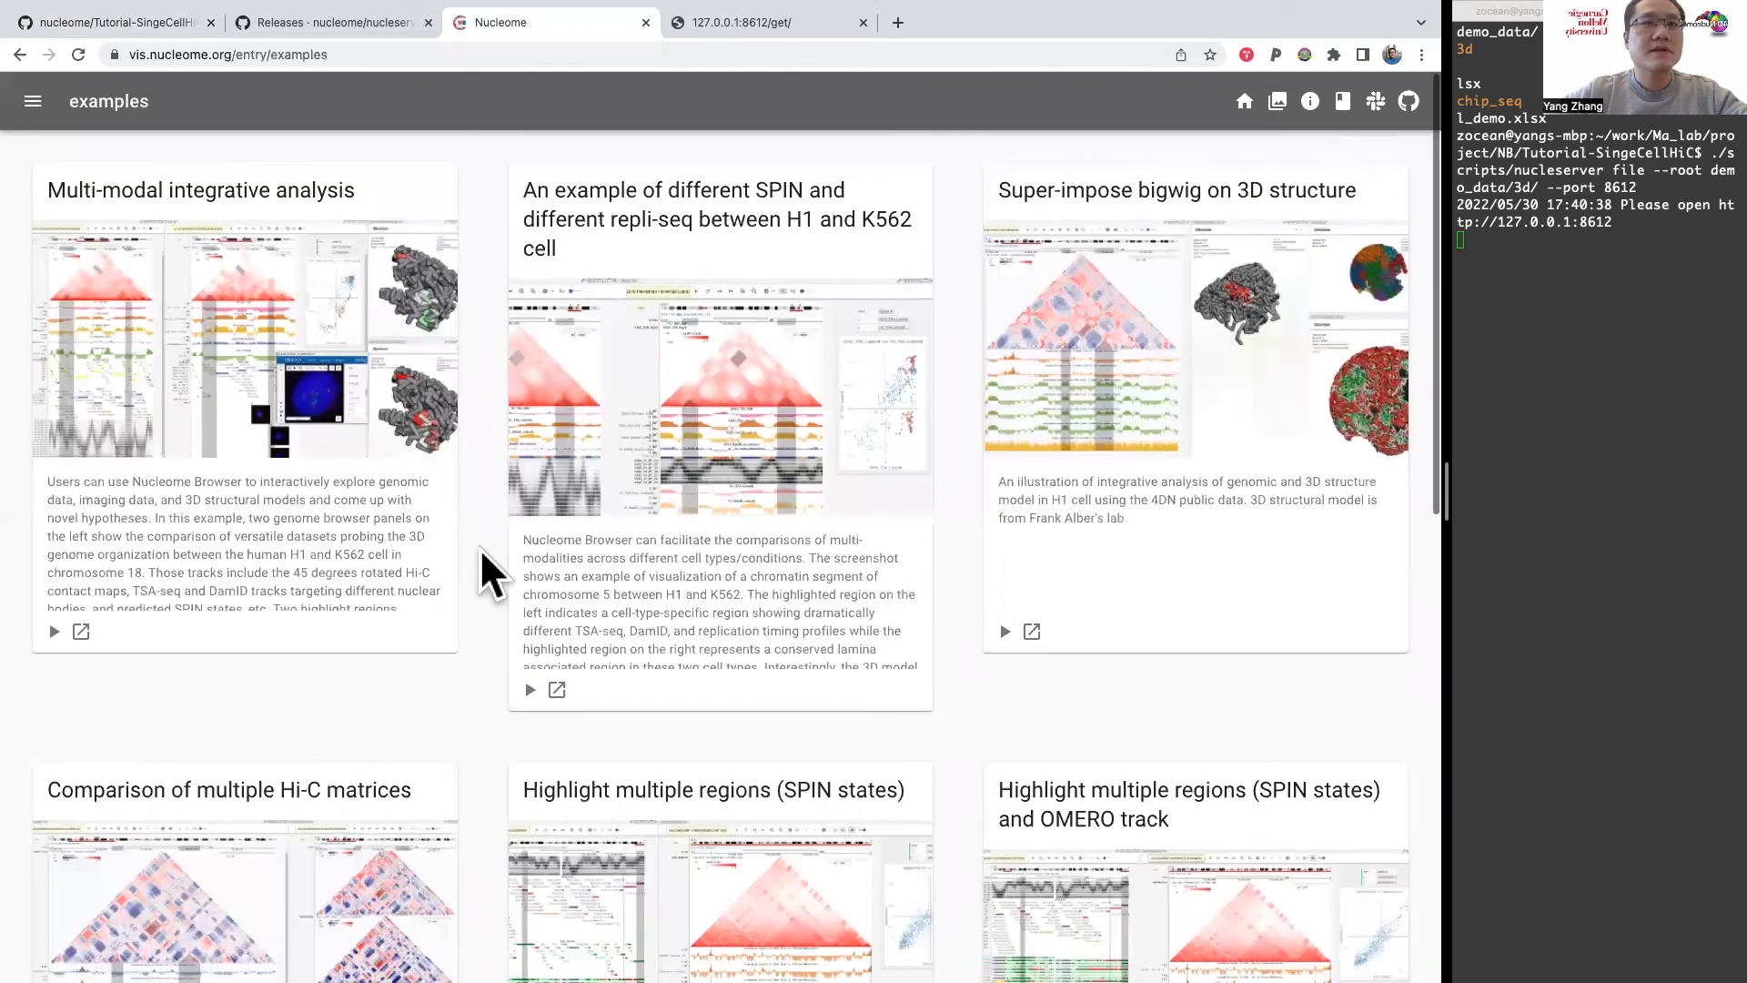
Step: Skim the examples gallery, and open the Nucleome Browser documentation to review its topics from the tutorials through the advanced topics
scroll(481, 549, "down", 4)
scroll(479, 548, "up", 4)
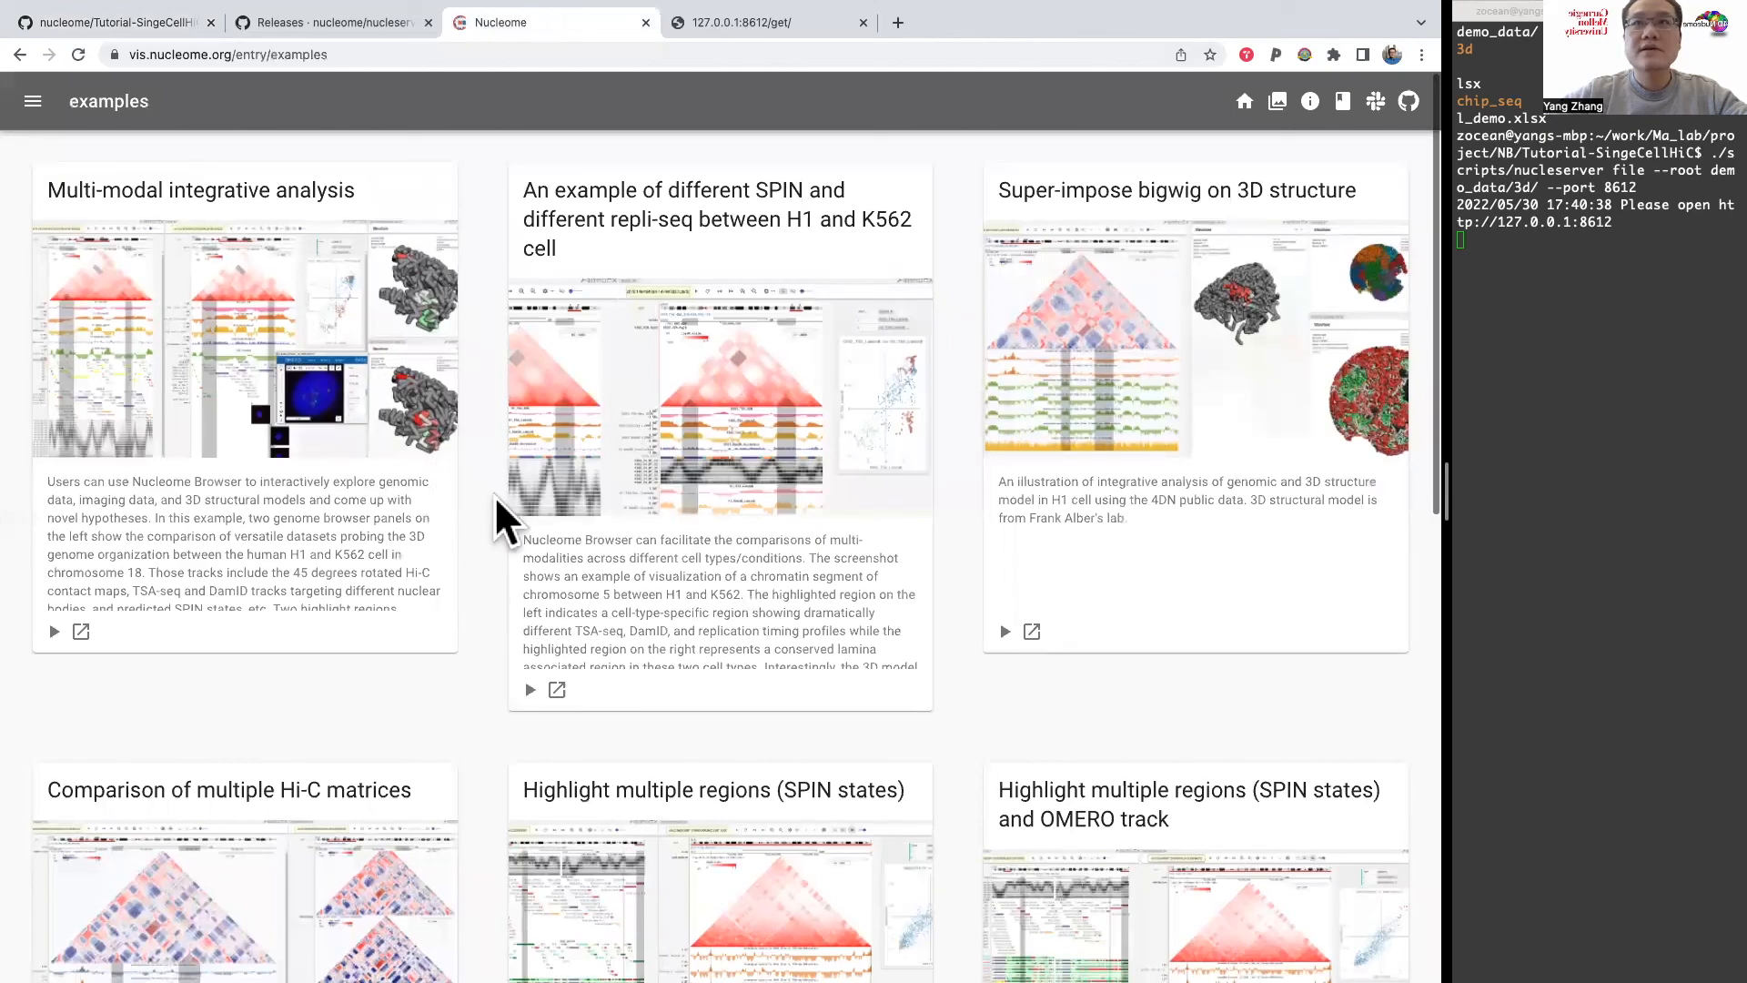
scroll(494, 495, "down", 1)
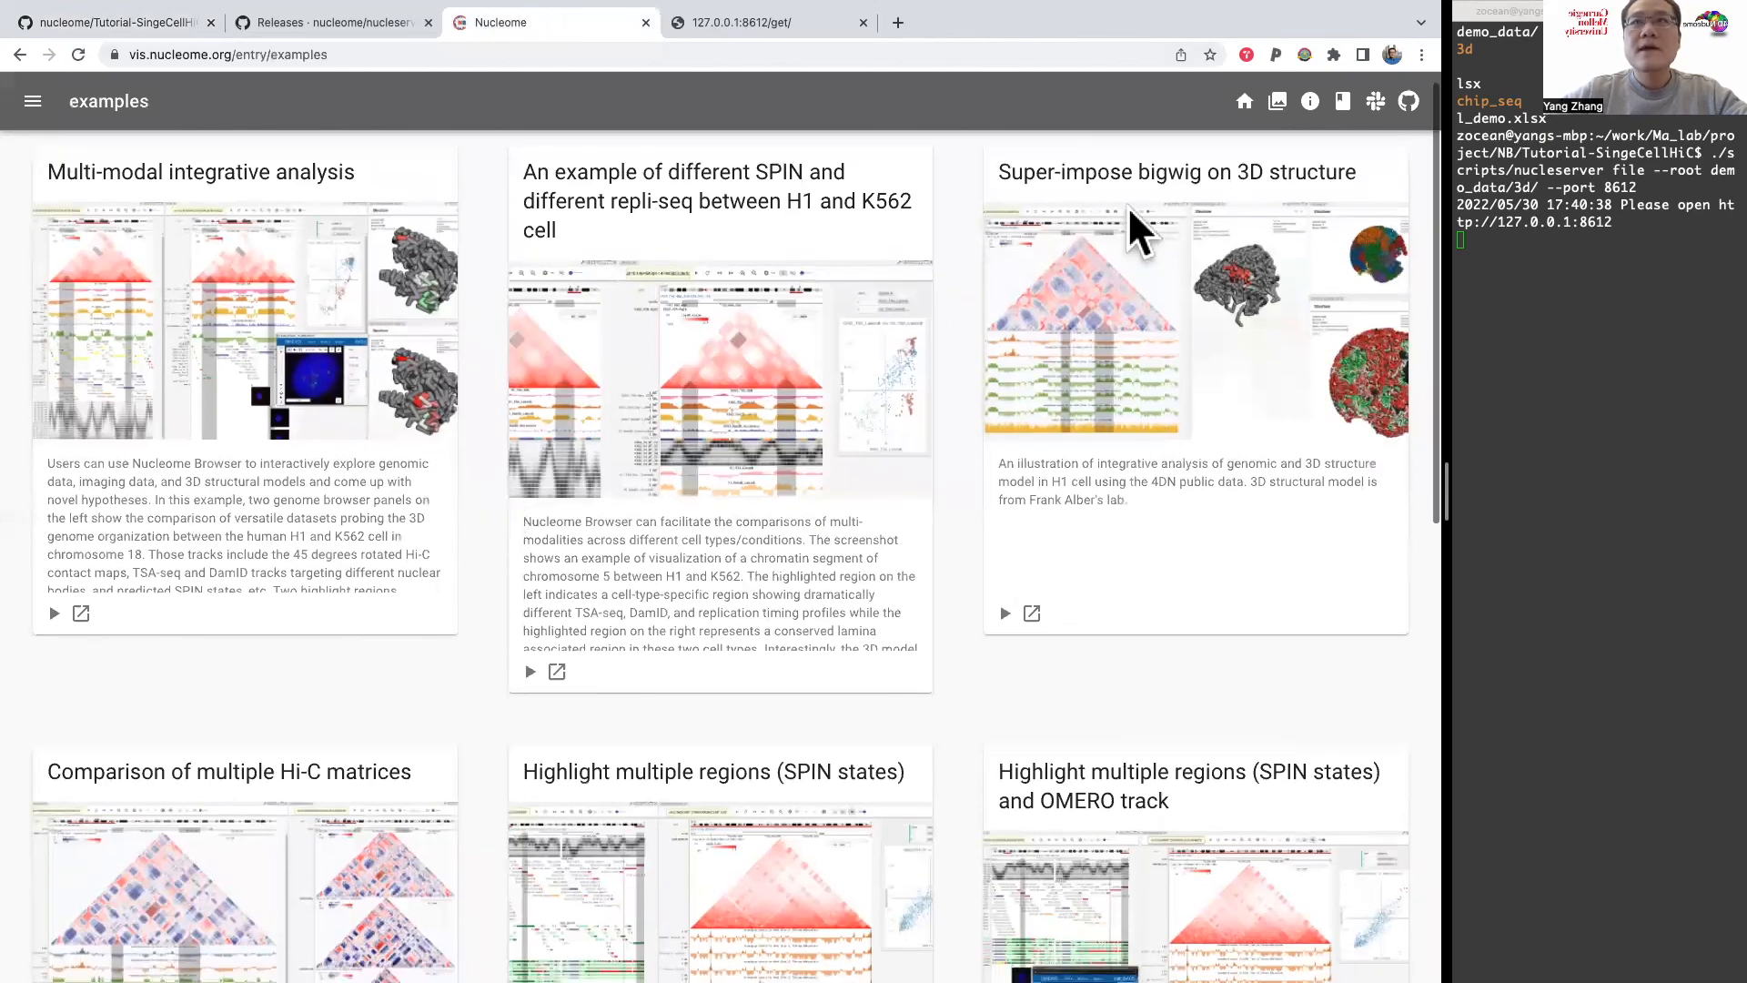
left_click(1344, 102)
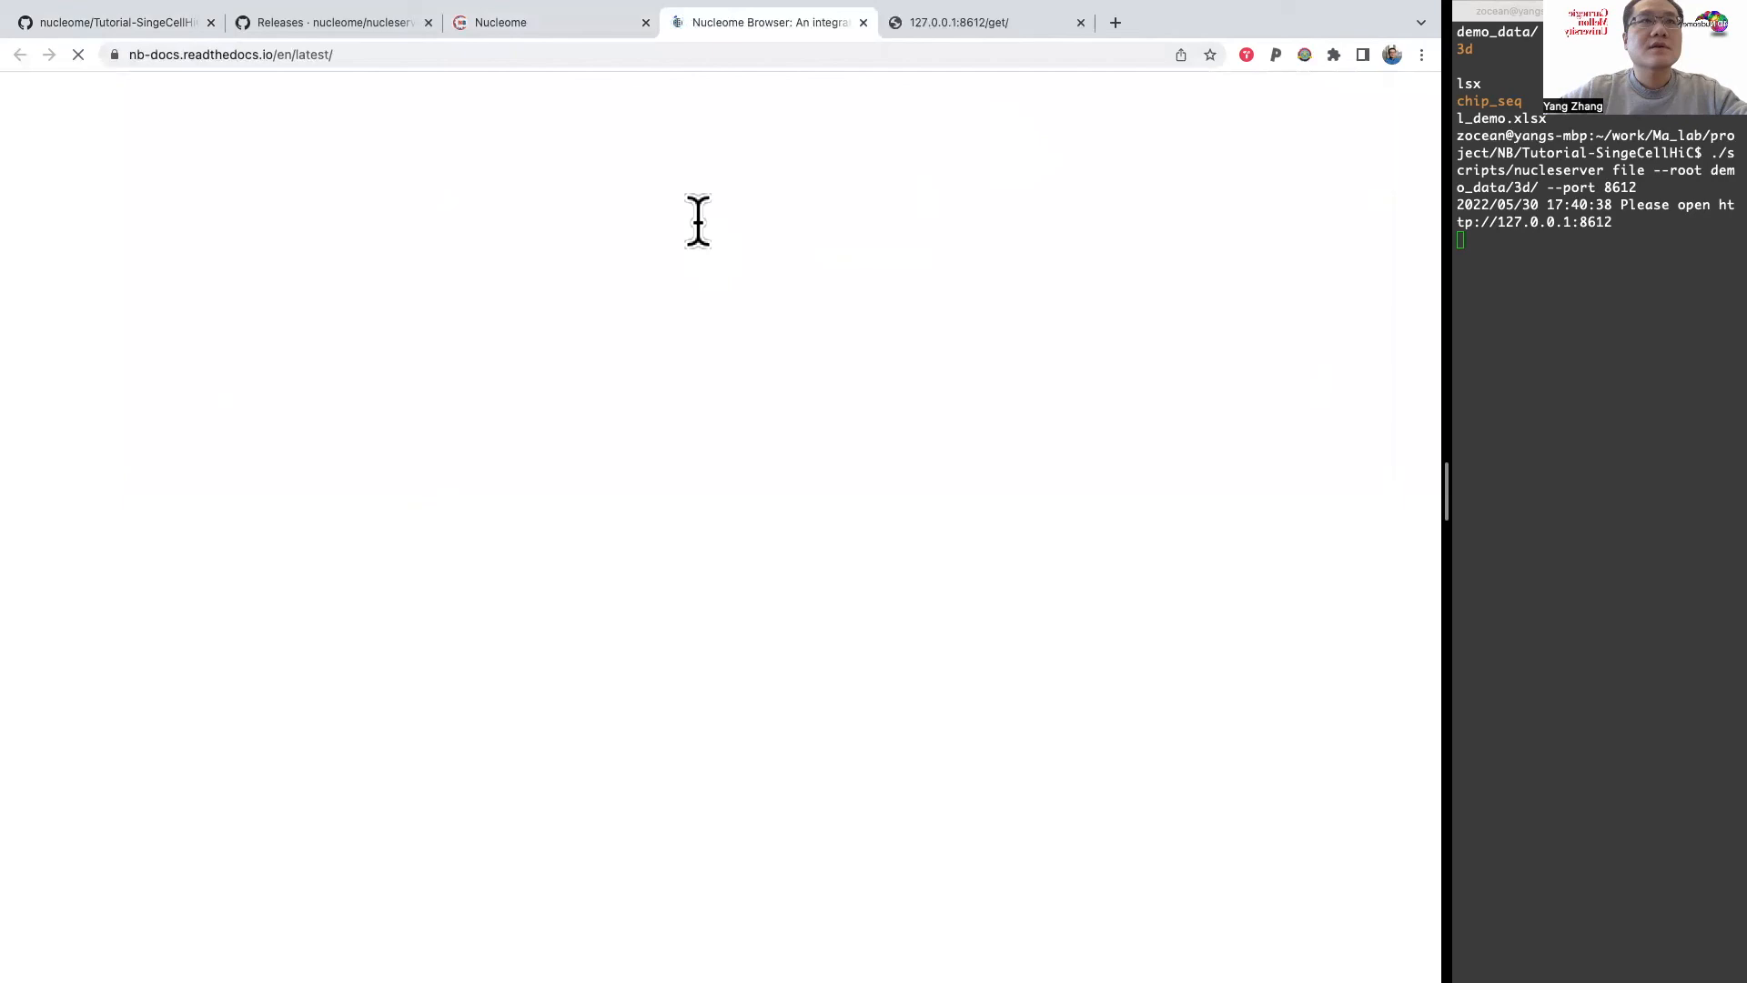
scroll(422, 295, "down", 2)
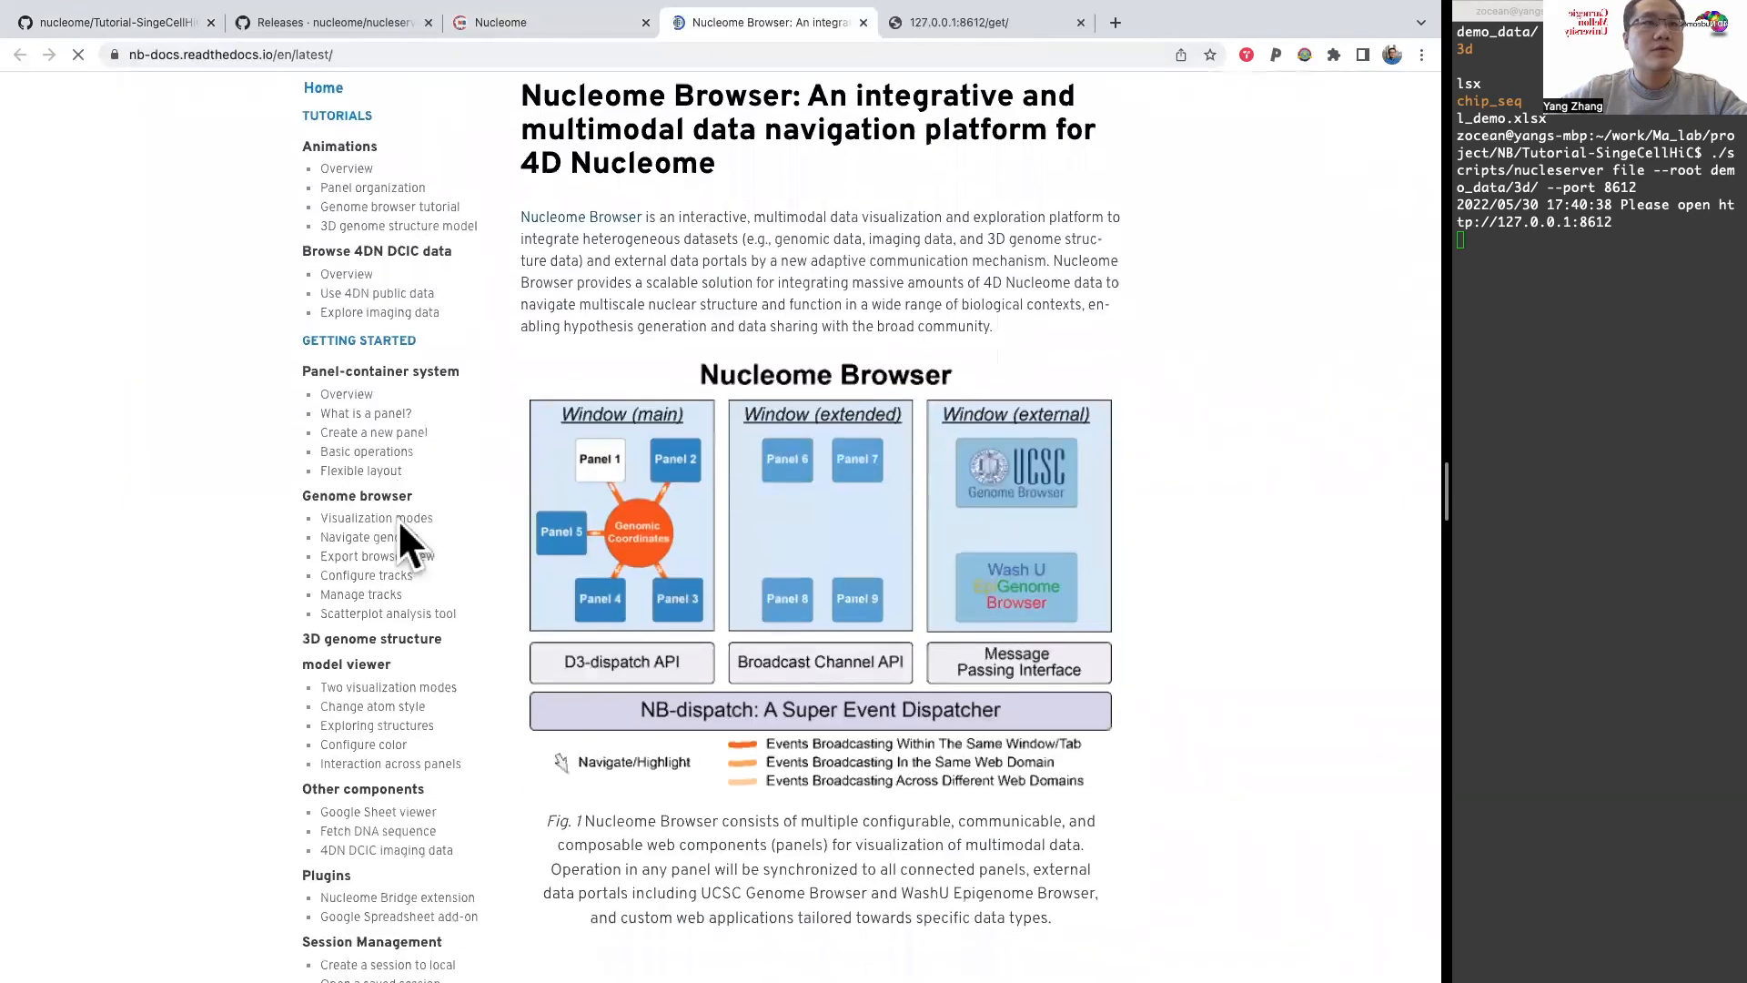
scroll(414, 506, "down", 4)
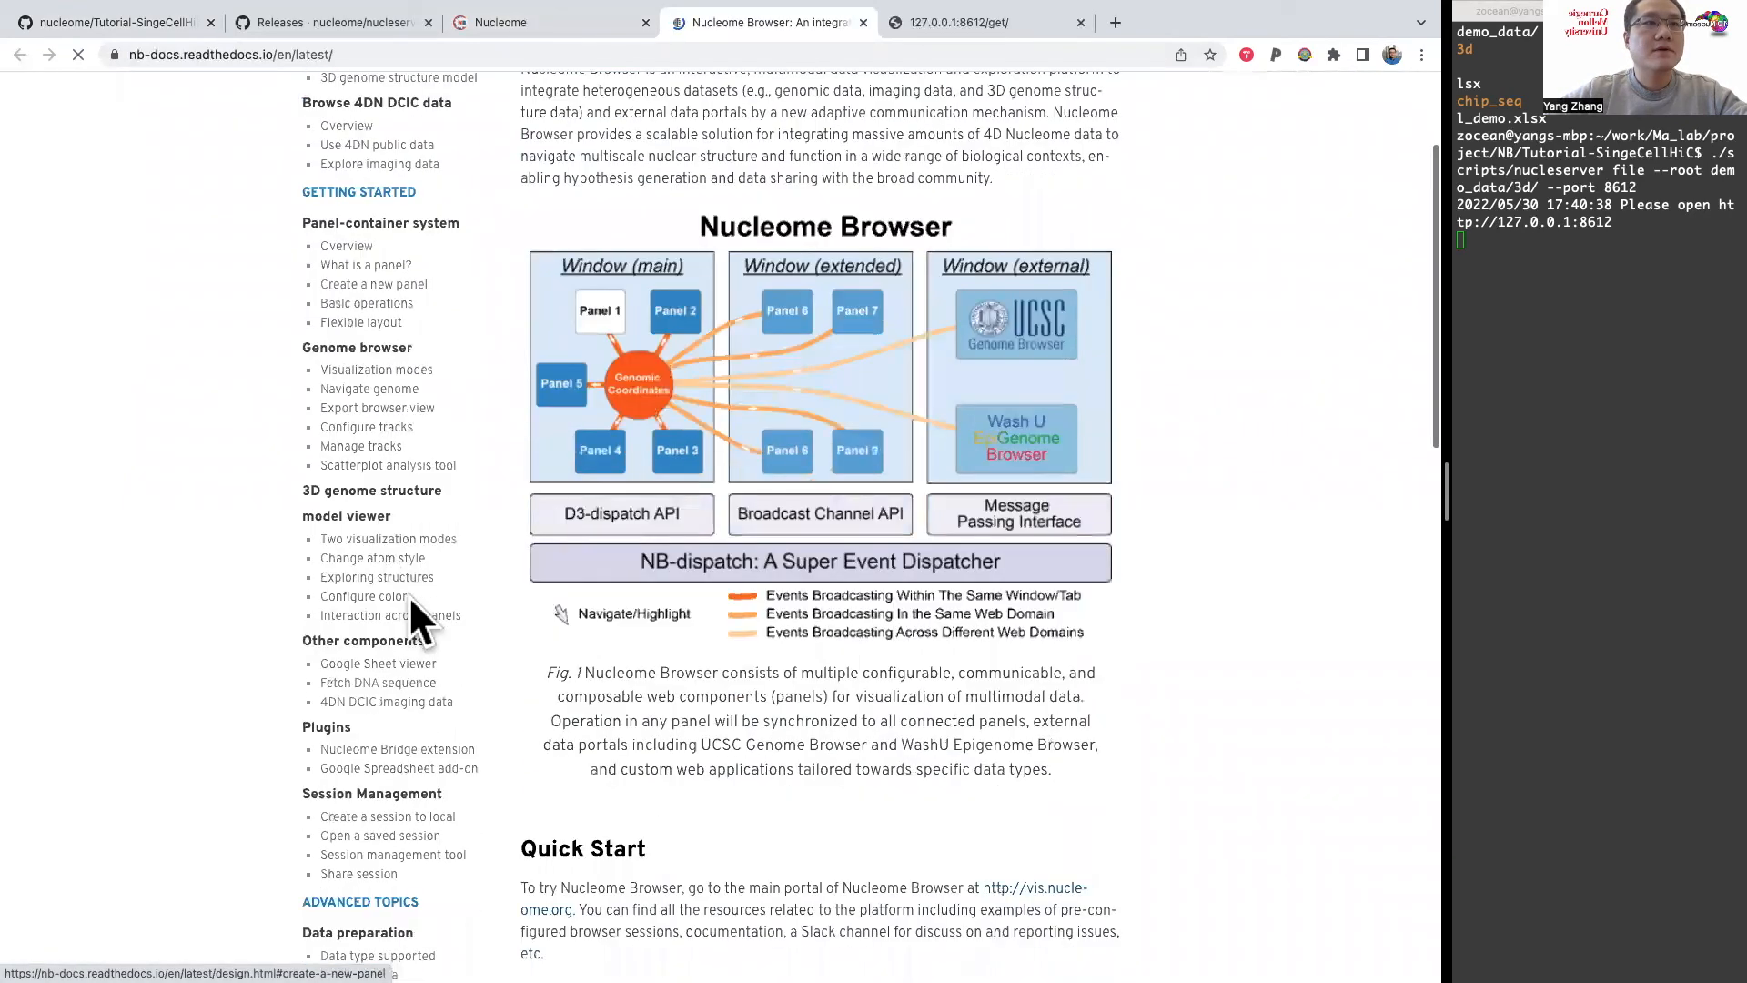
scroll(408, 600, "down", 5)
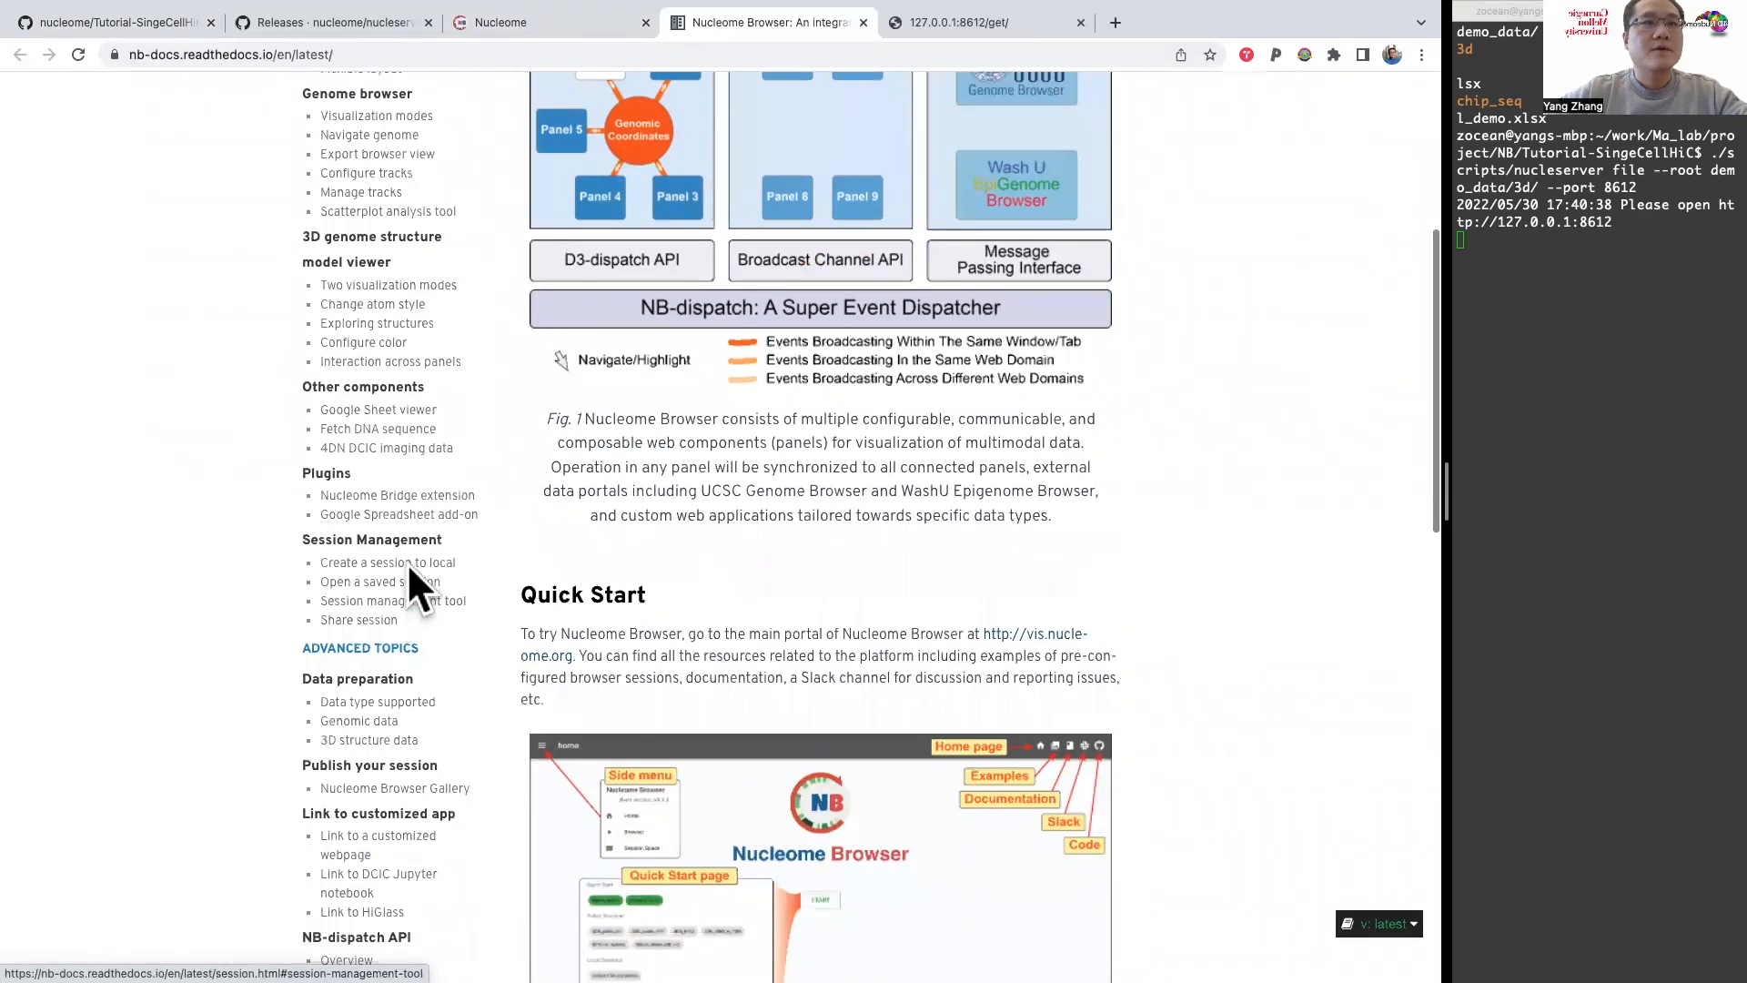